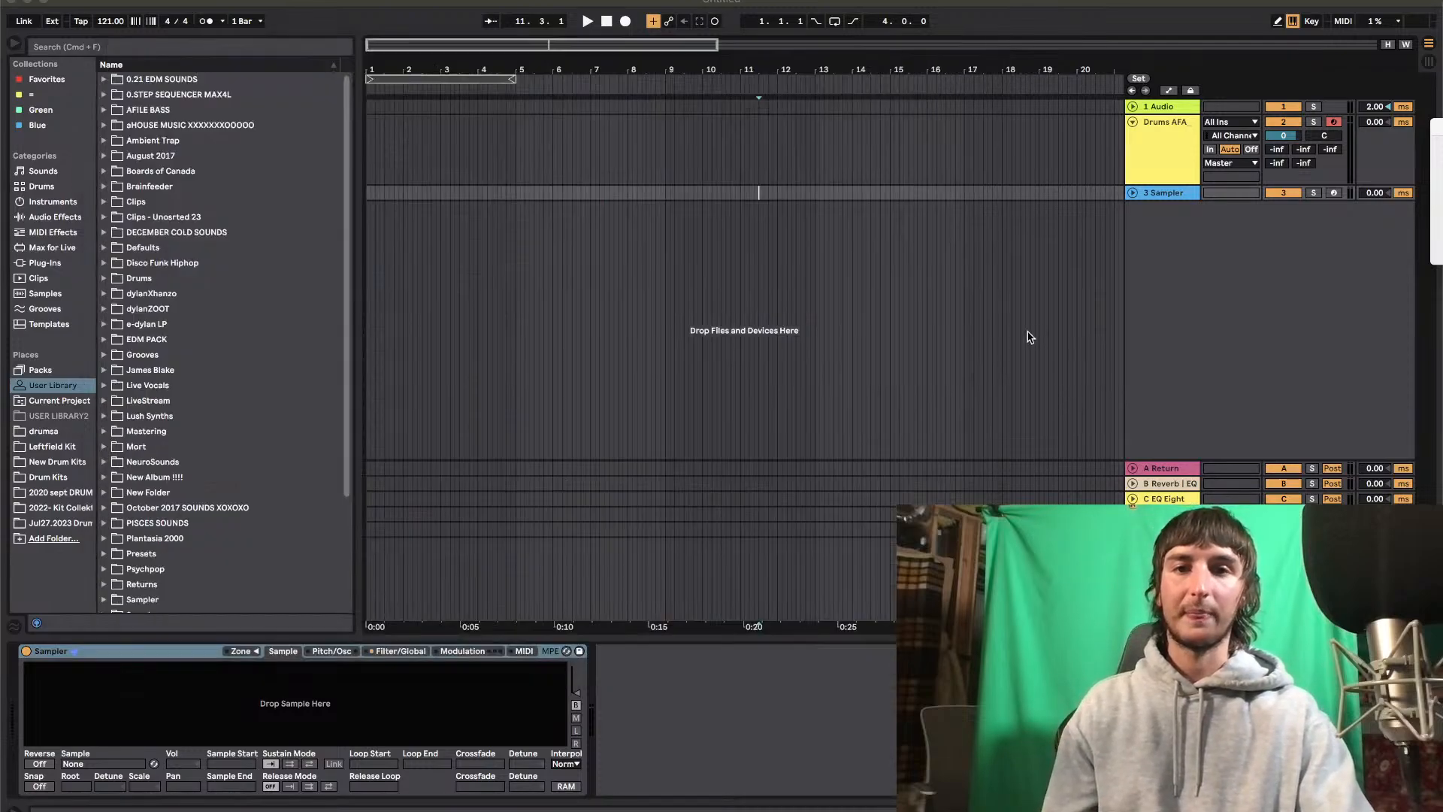
# Switch to Ableton Live, set the song tempo to 160 BPM and turn on the metronome
pyautogui.click(1029, 335)
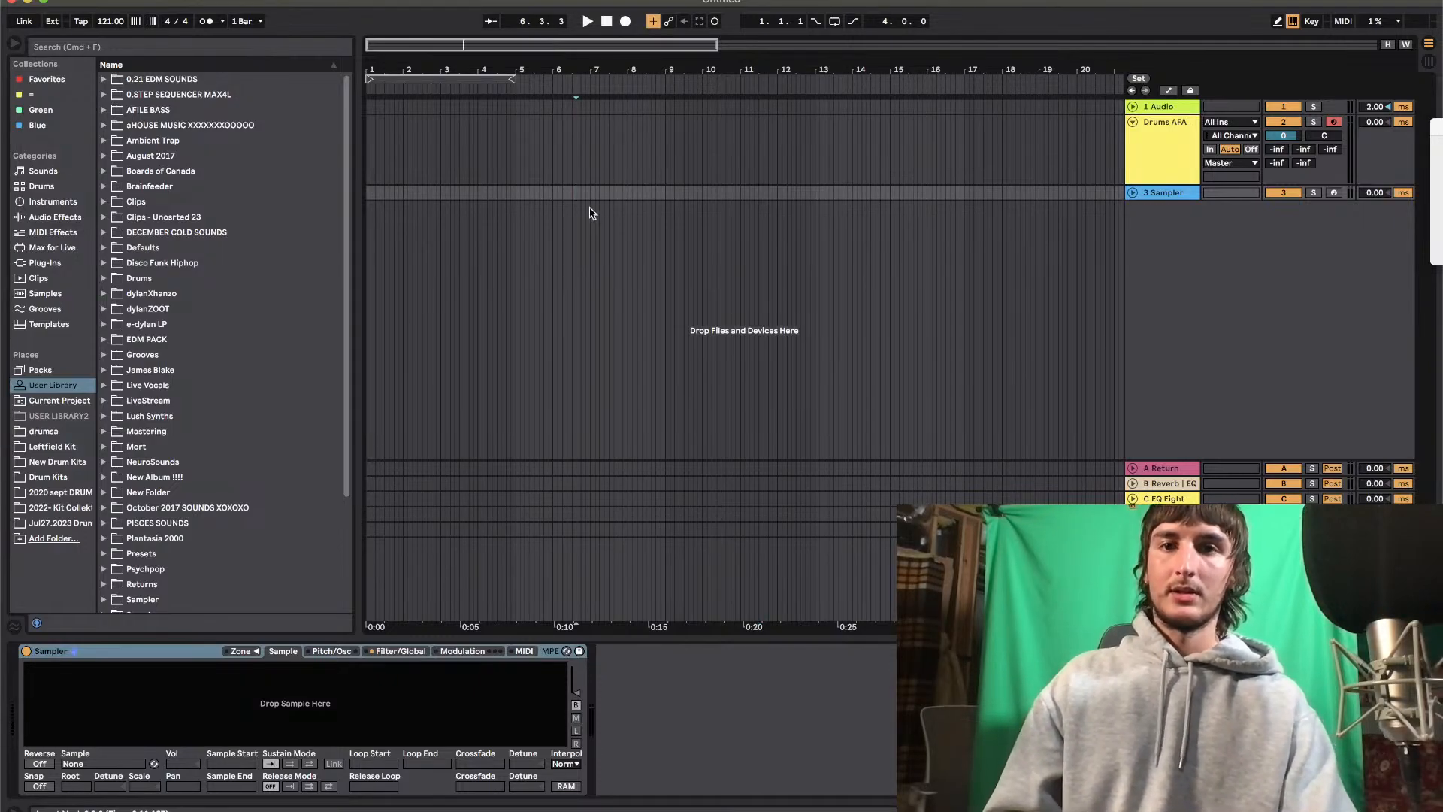
pyautogui.scroll(6, 111, 25)
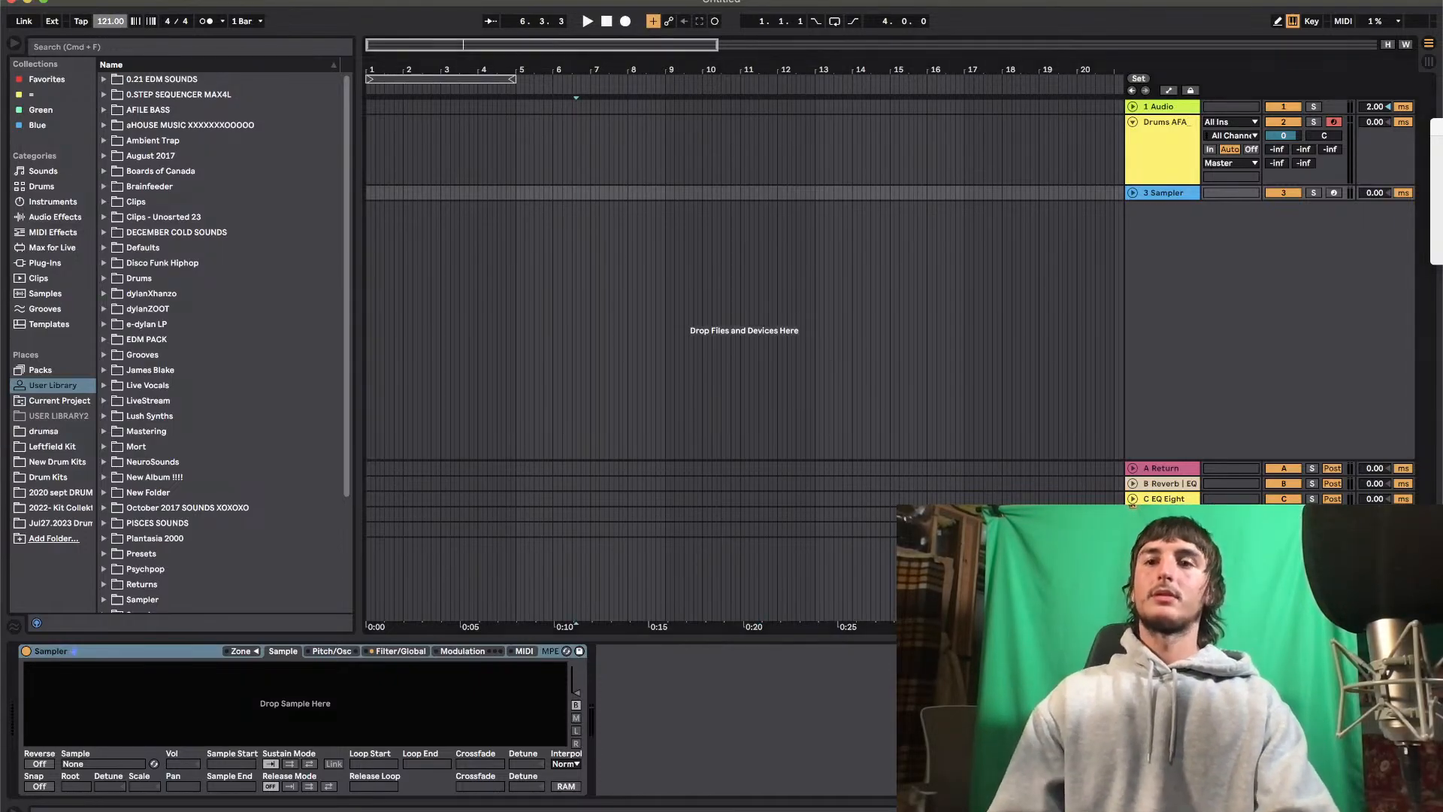
pyautogui.scroll(5, 113, 25)
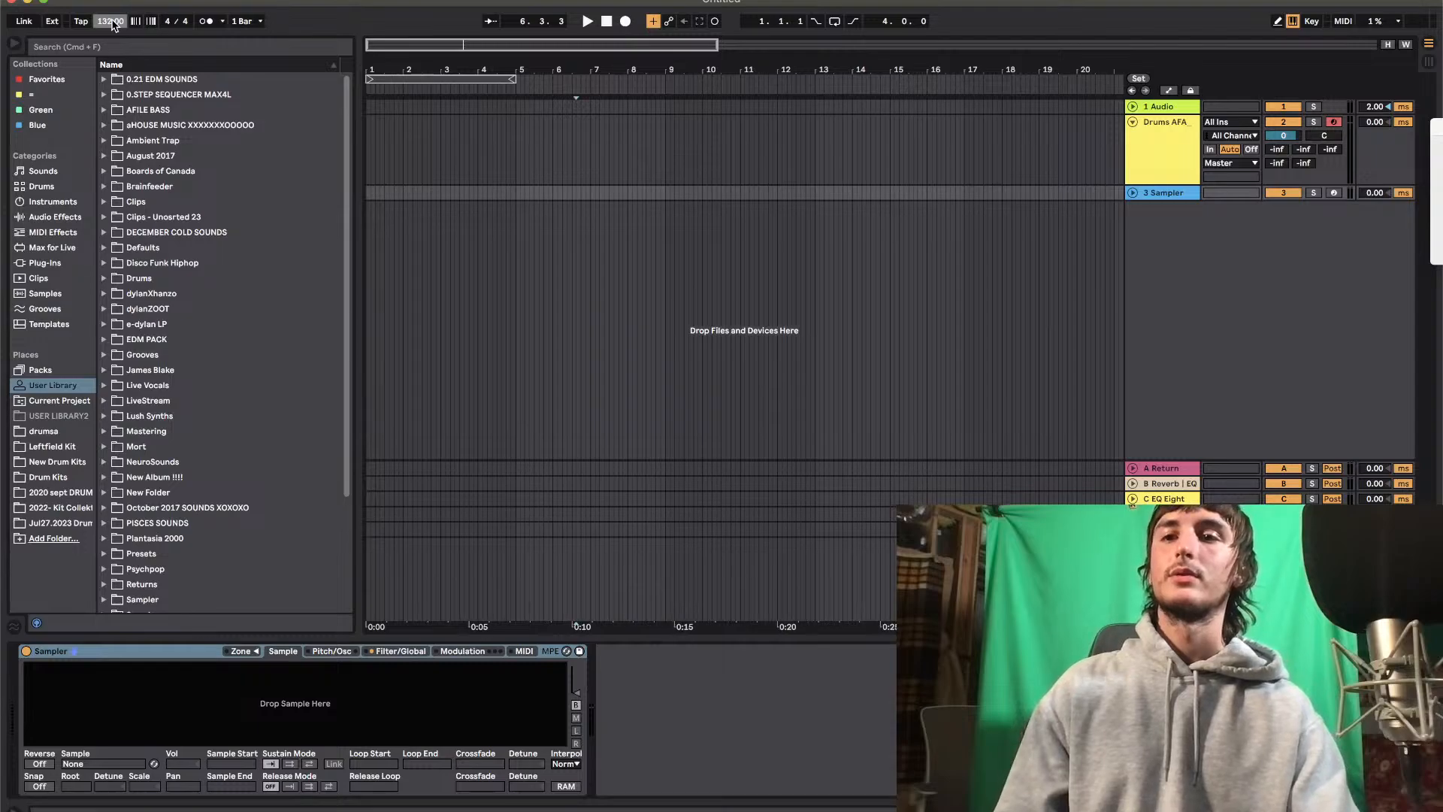
pyautogui.scroll(18, 111, 21)
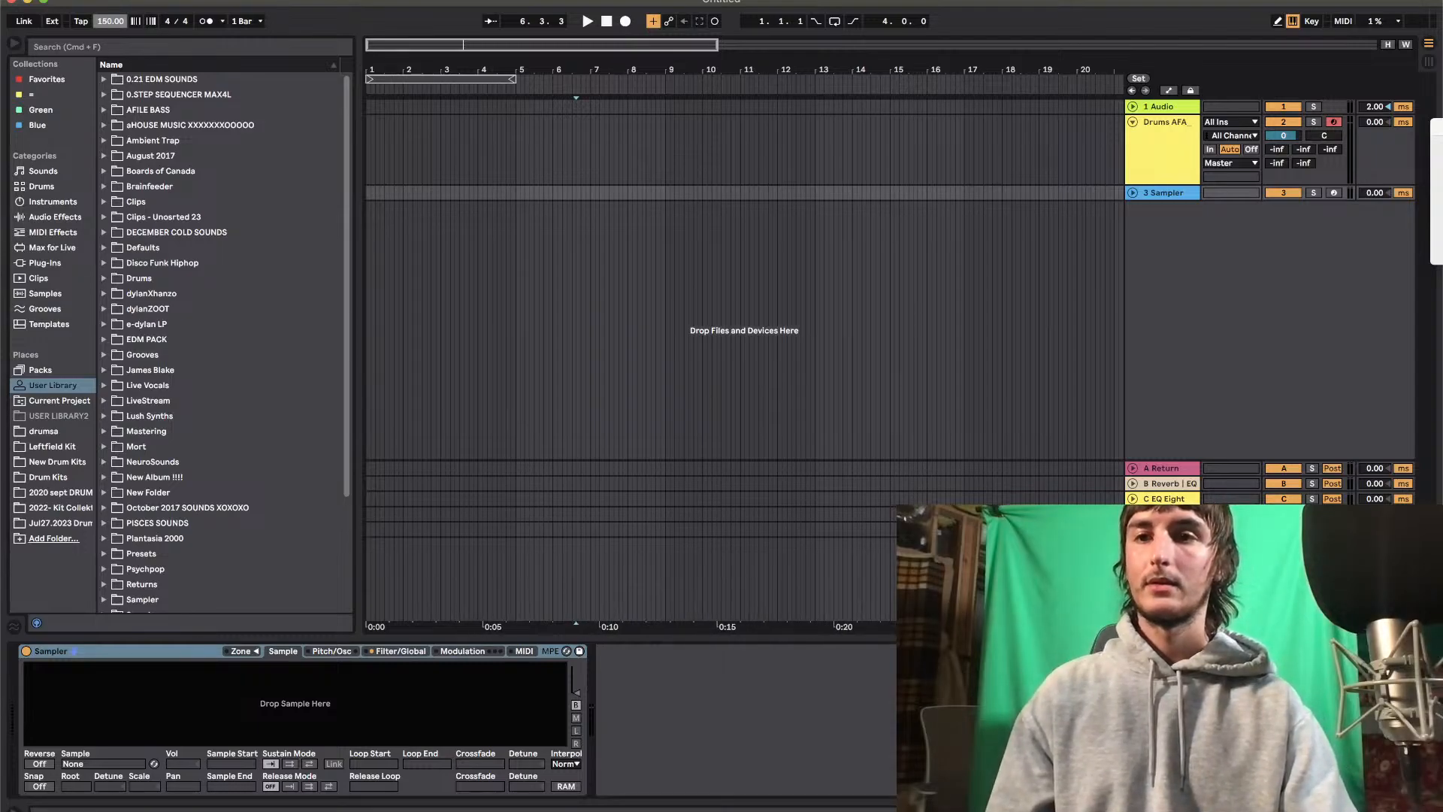
pyautogui.scroll(9, 110, 21)
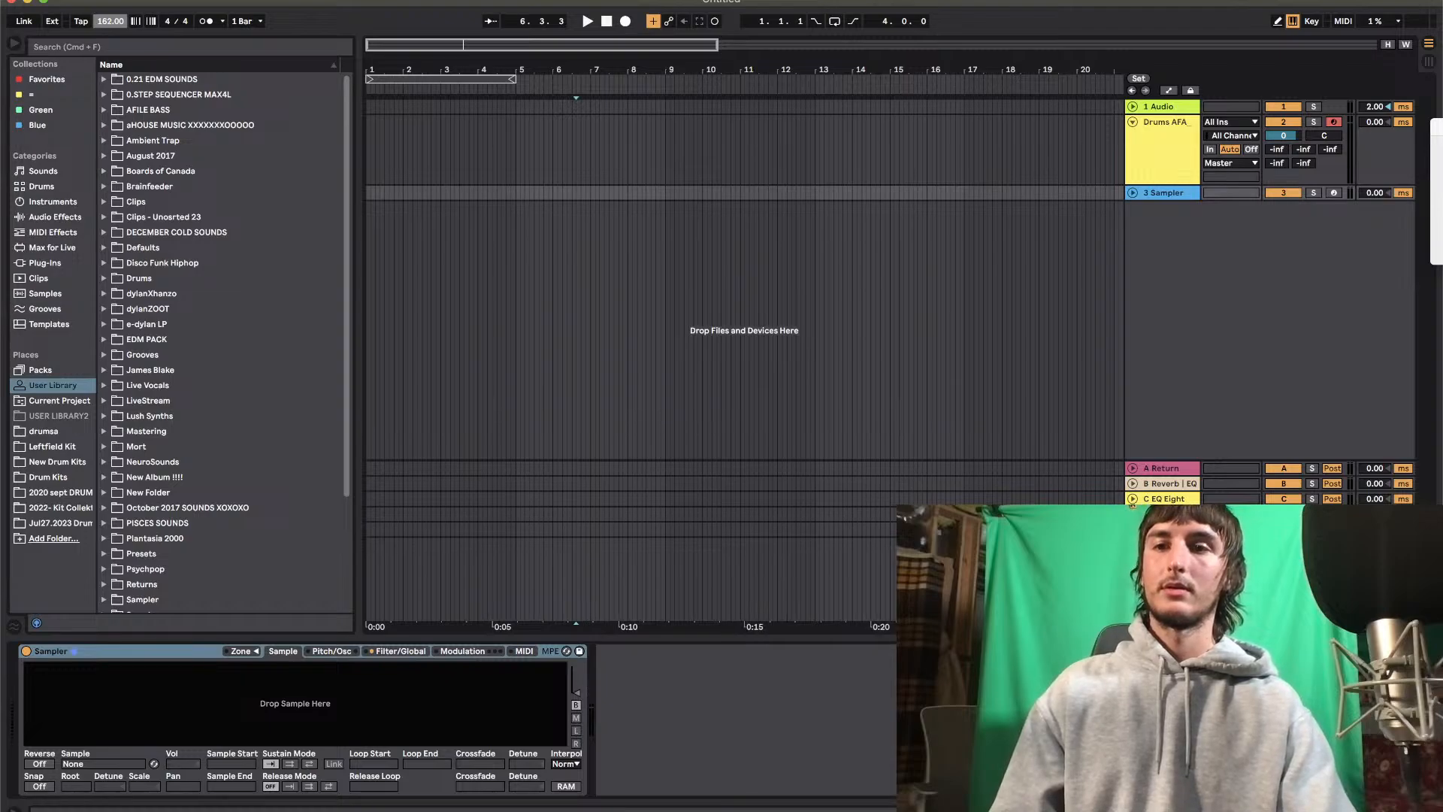
pyautogui.scroll(1, 110, 21)
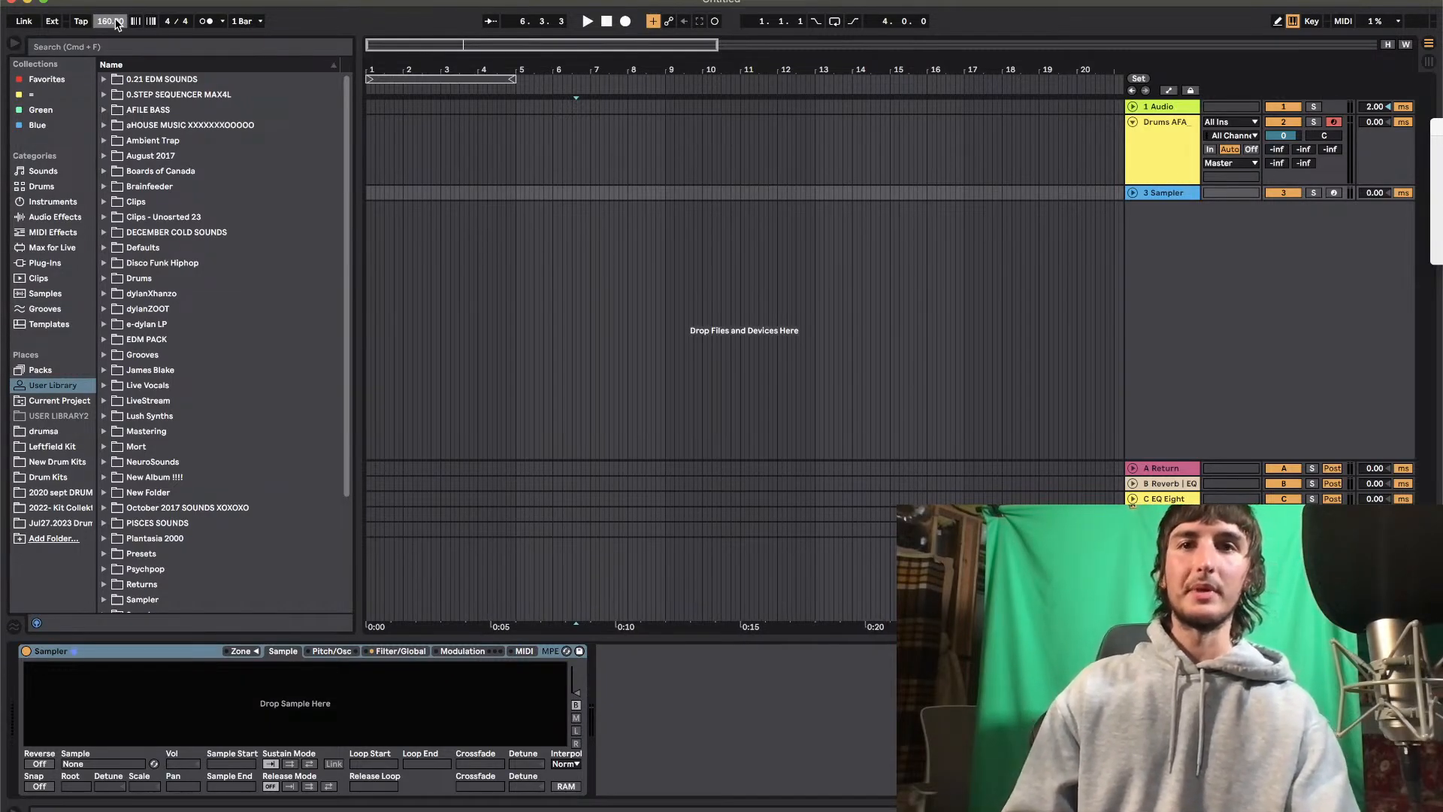
pyautogui.click(207, 22)
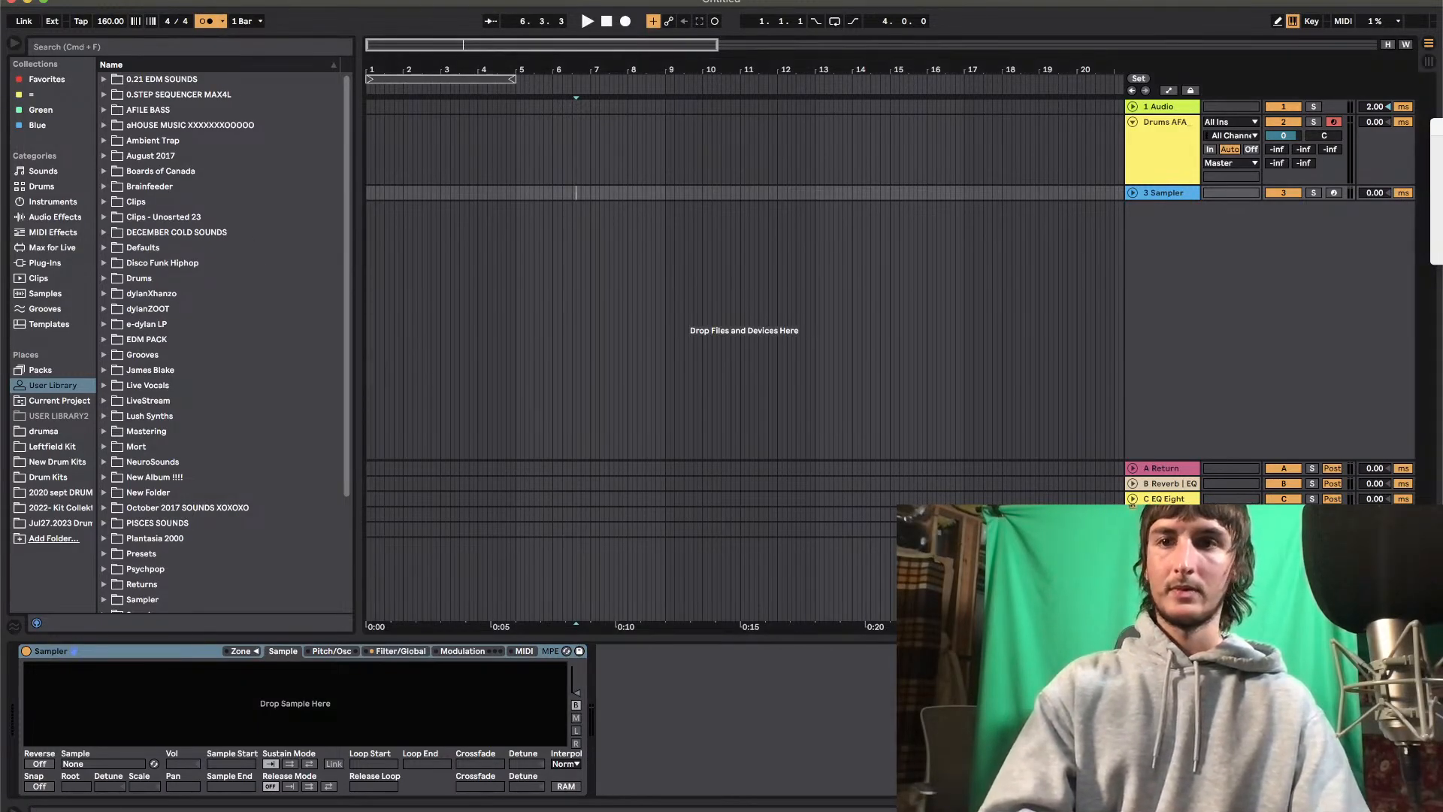
# Set the audio driver error compensation to -14.81 ms in the preferences, and reset the song position to 1.1.1
pyautogui.click(53, 0)
pyautogui.click(86, 30)
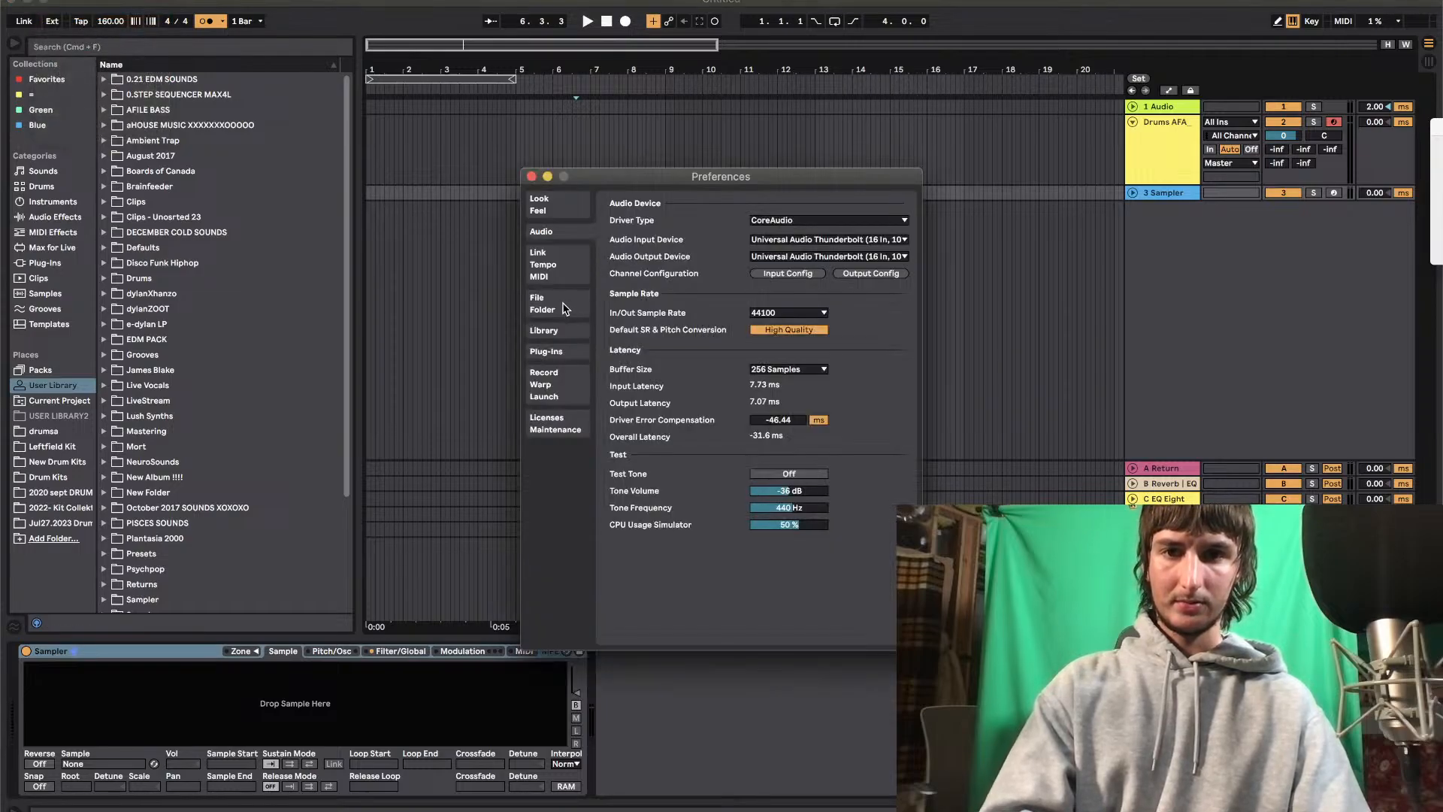
pyautogui.click(555, 203)
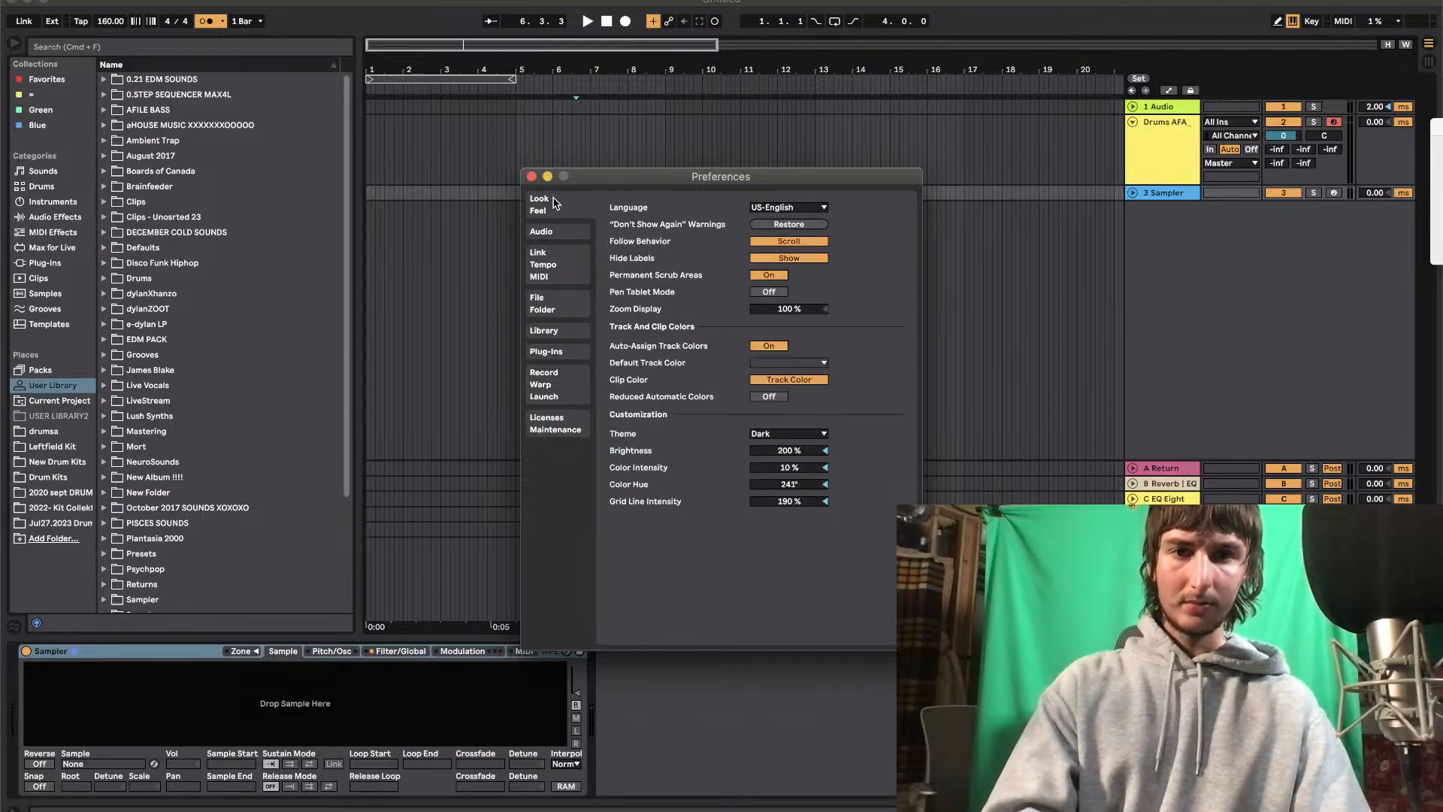
pyautogui.click(569, 240)
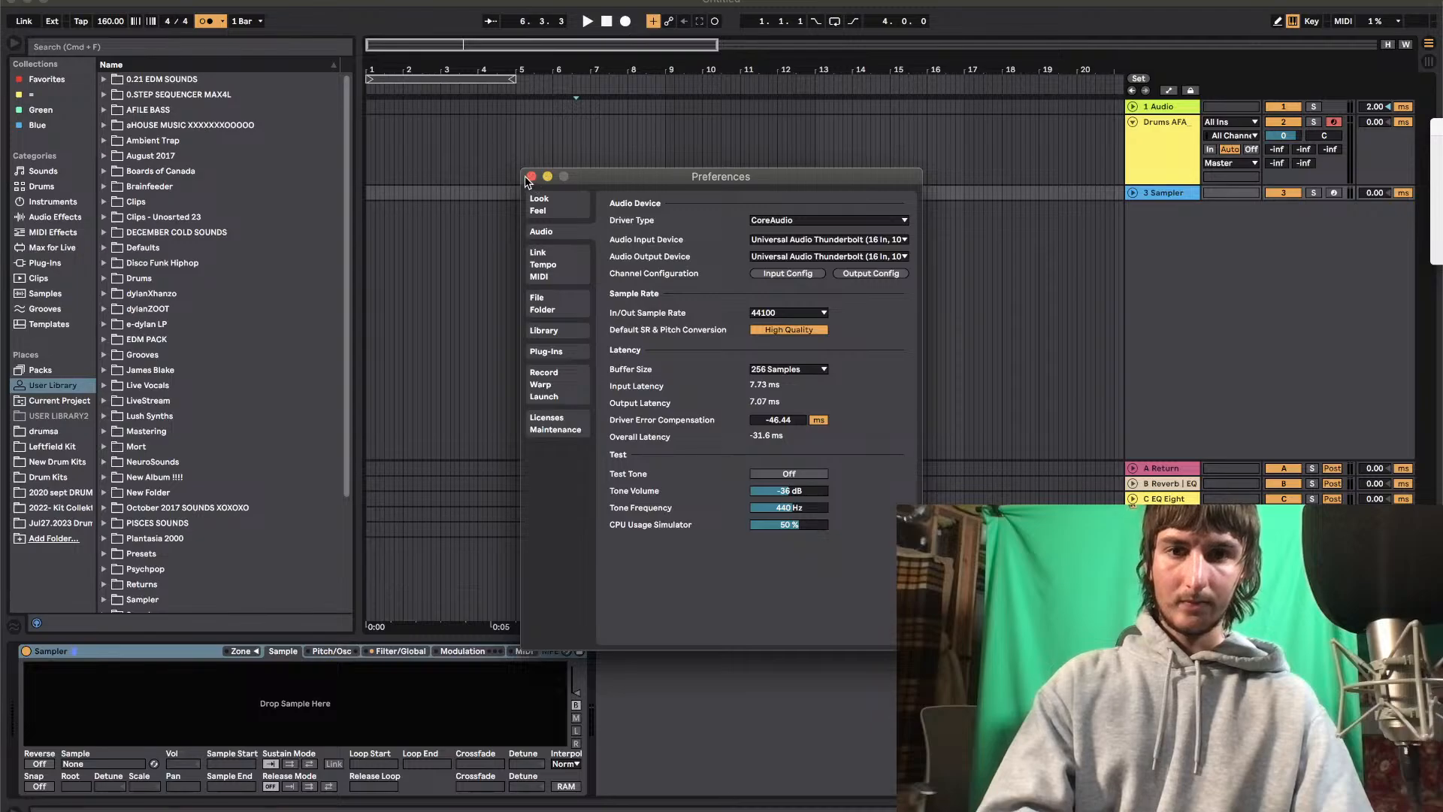
pyautogui.click(767, 421)
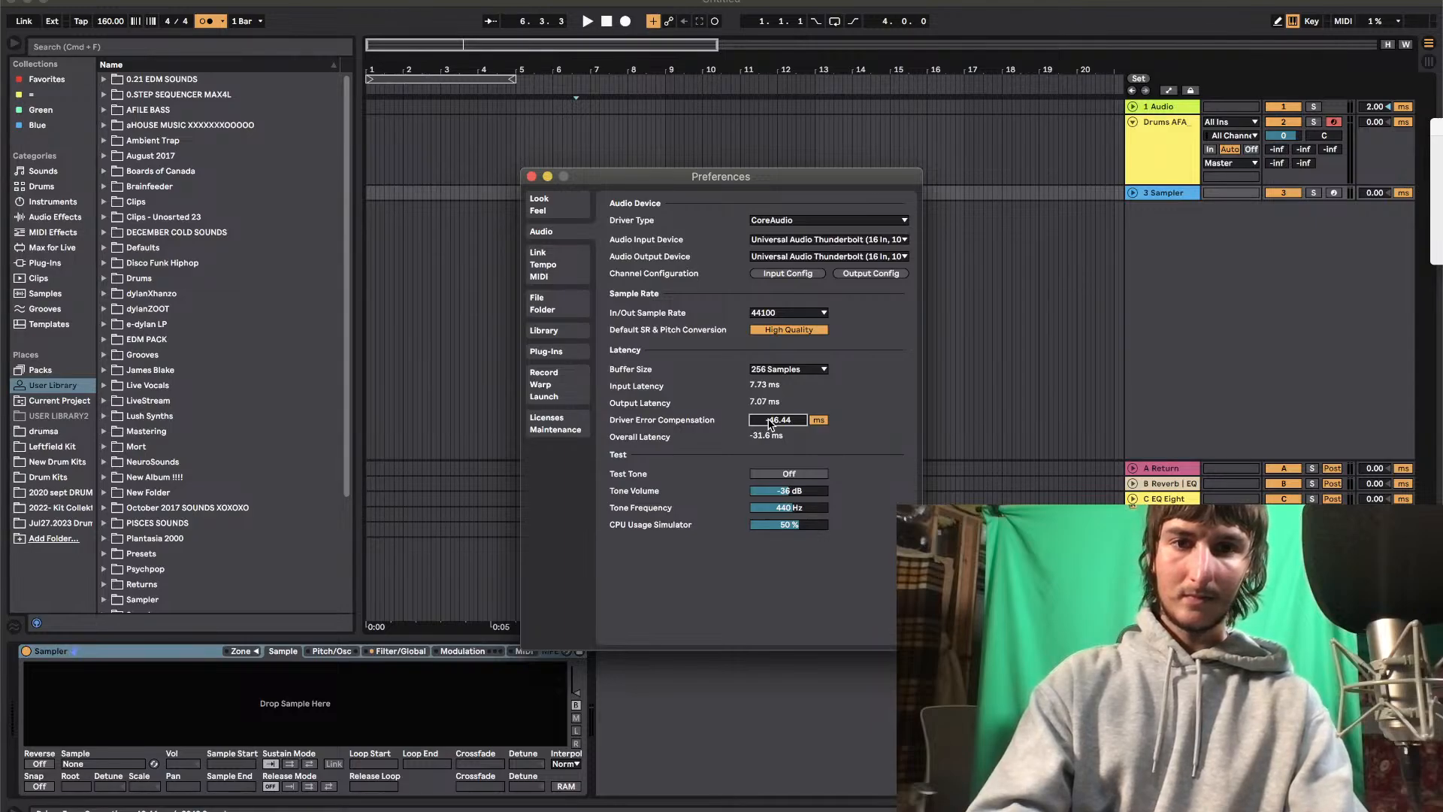
pyautogui.write('-15')
pyautogui.press('Return')
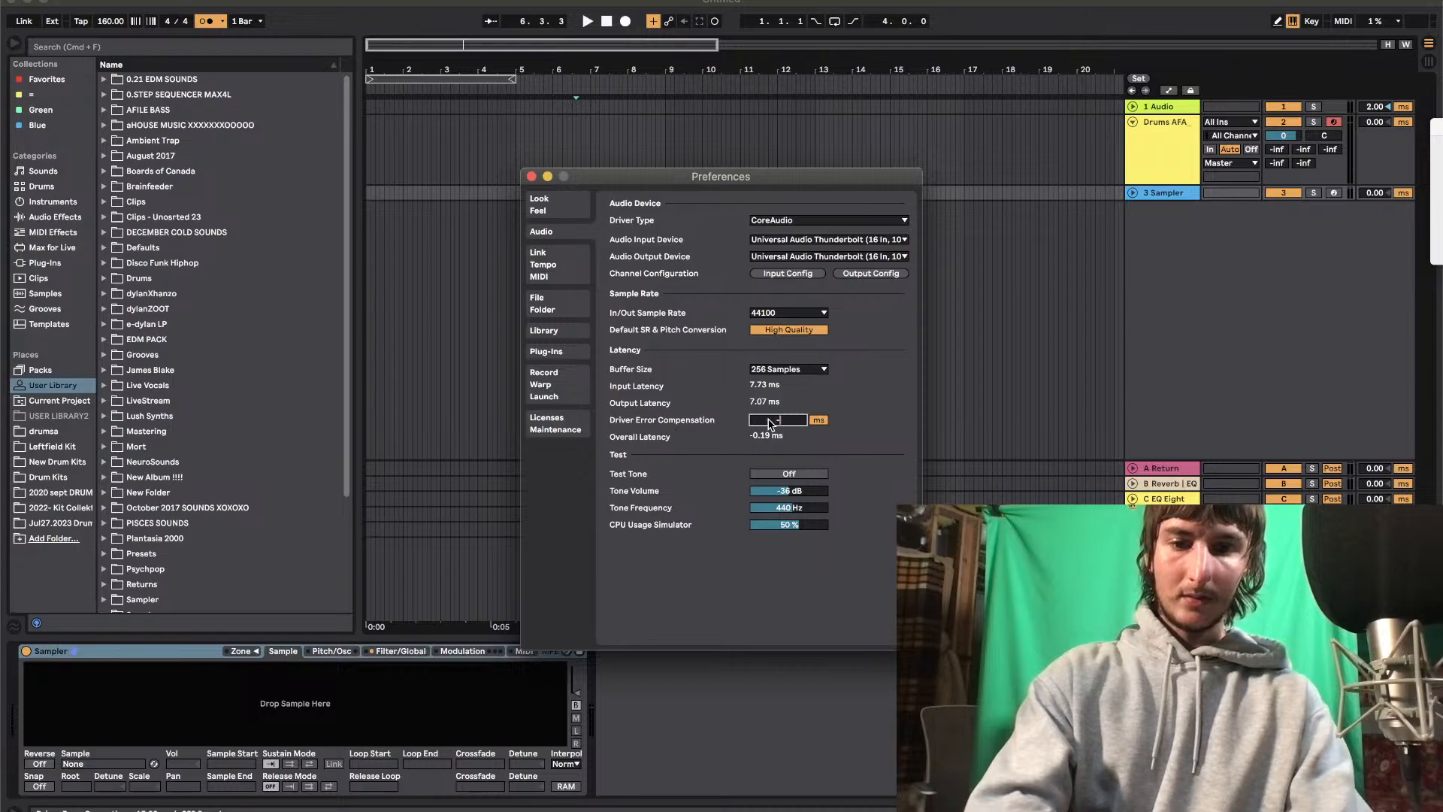
pyautogui.write('-14.81')
pyautogui.press('Return')
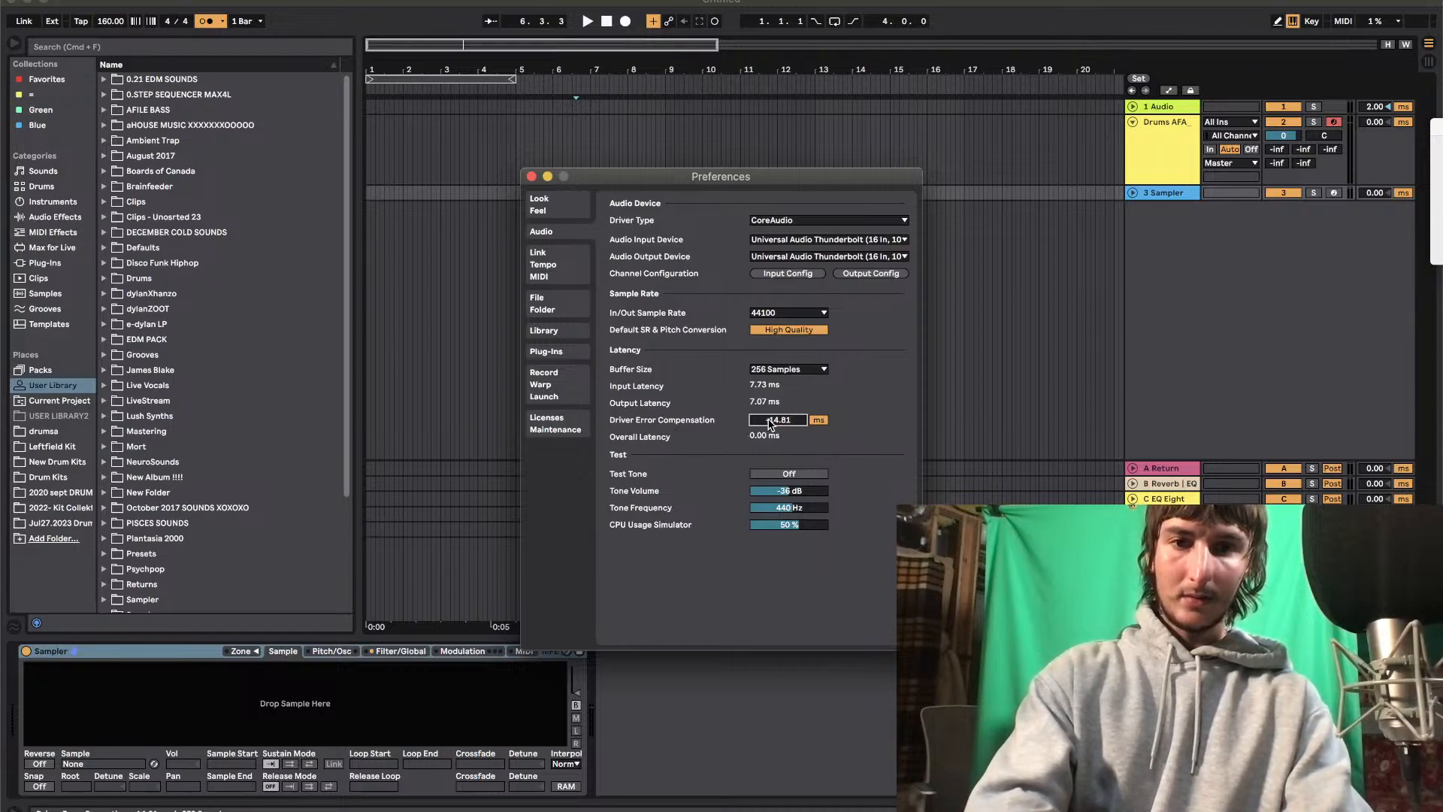
pyautogui.click(531, 176)
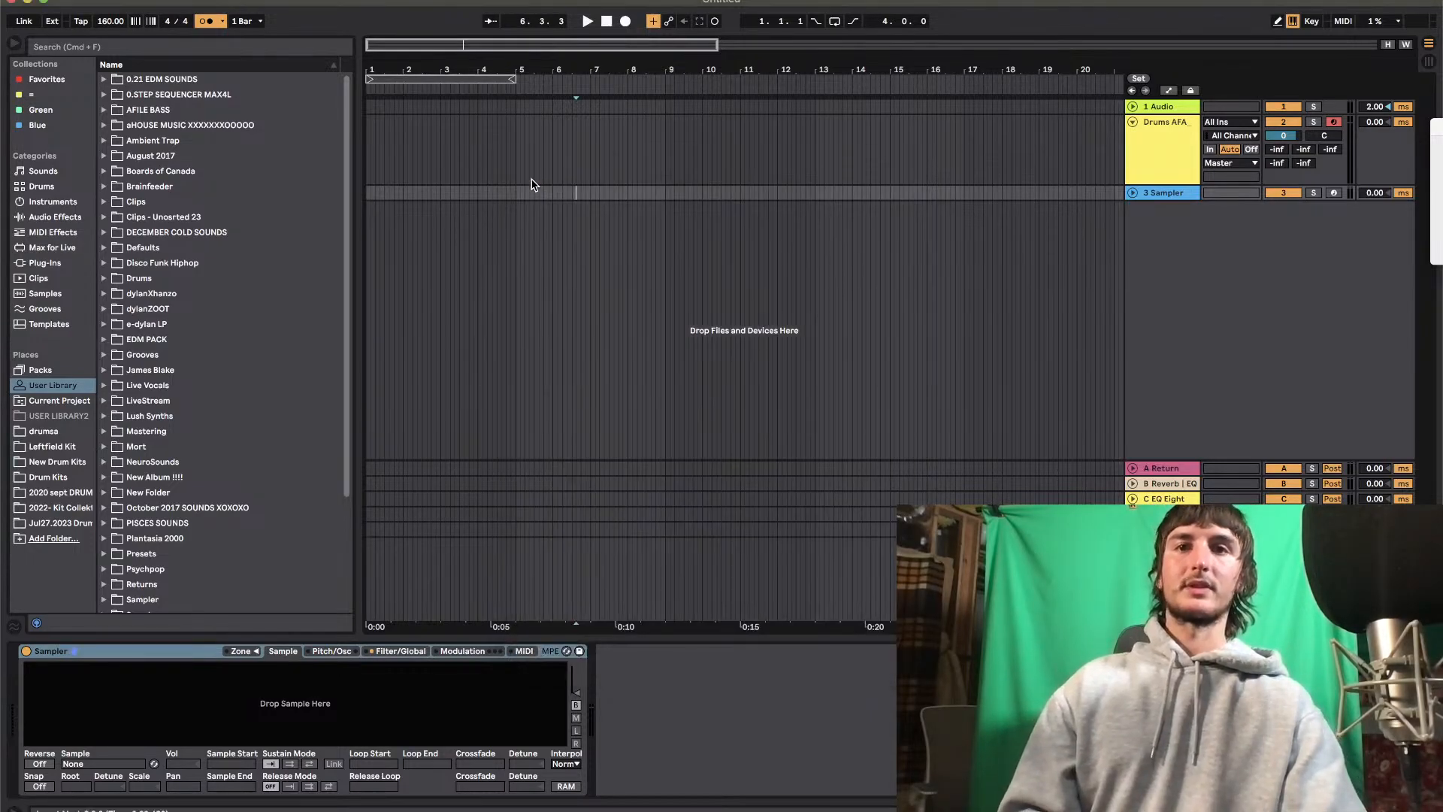
pyautogui.press('space')
pyautogui.doubleClick(607, 21)
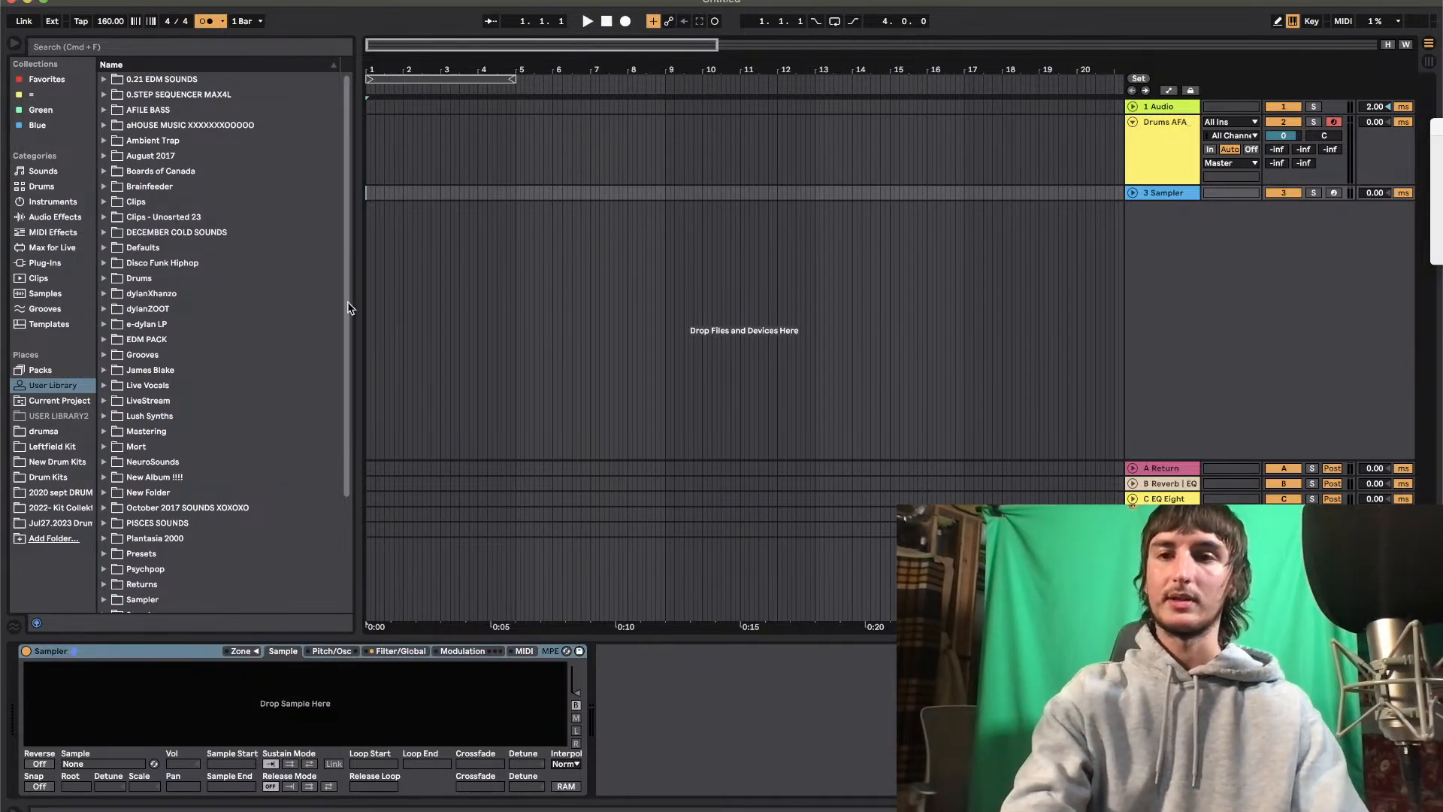
# Audition the kick samples in the 9090 Kick Hat Samples folder of the Jul27.2023 drum collection
pyautogui.click(80, 524)
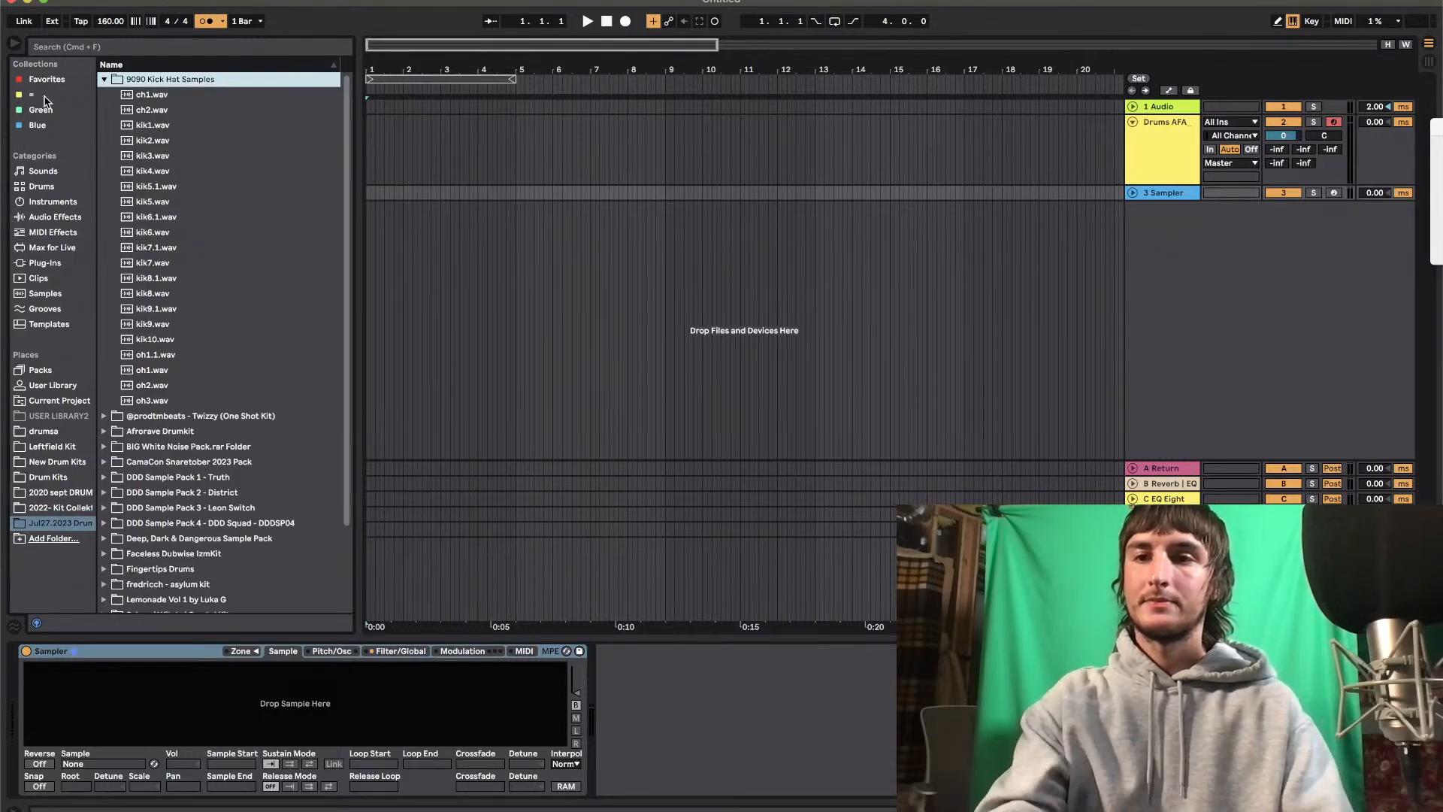
pyautogui.click(151, 173)
pyautogui.press('Down')
pyautogui.press('Down')
pyautogui.press('Down')
pyautogui.press('Down')
pyautogui.press('Down')
pyautogui.press('Down')
pyautogui.press('Down')
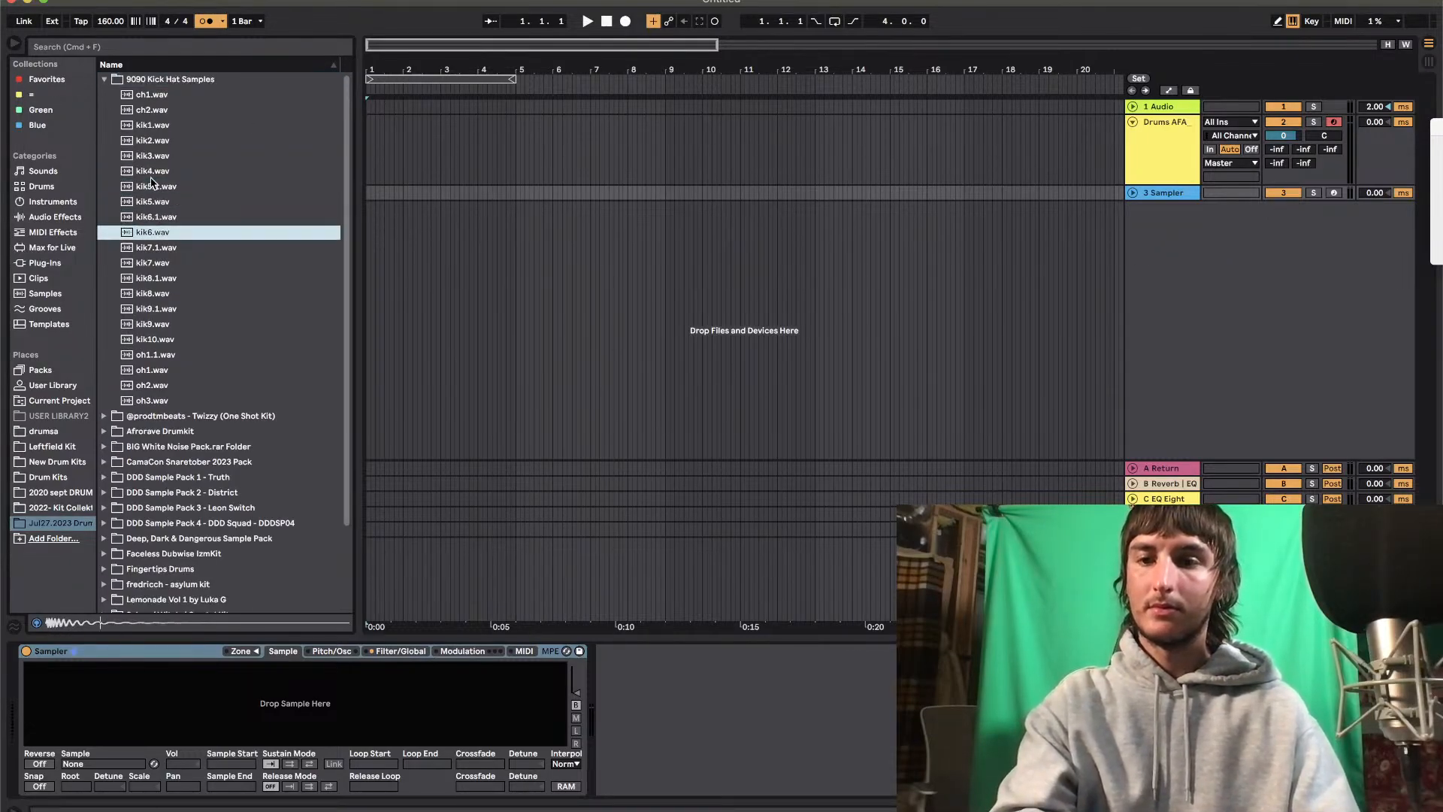
pyautogui.scroll(-3, 195, 444)
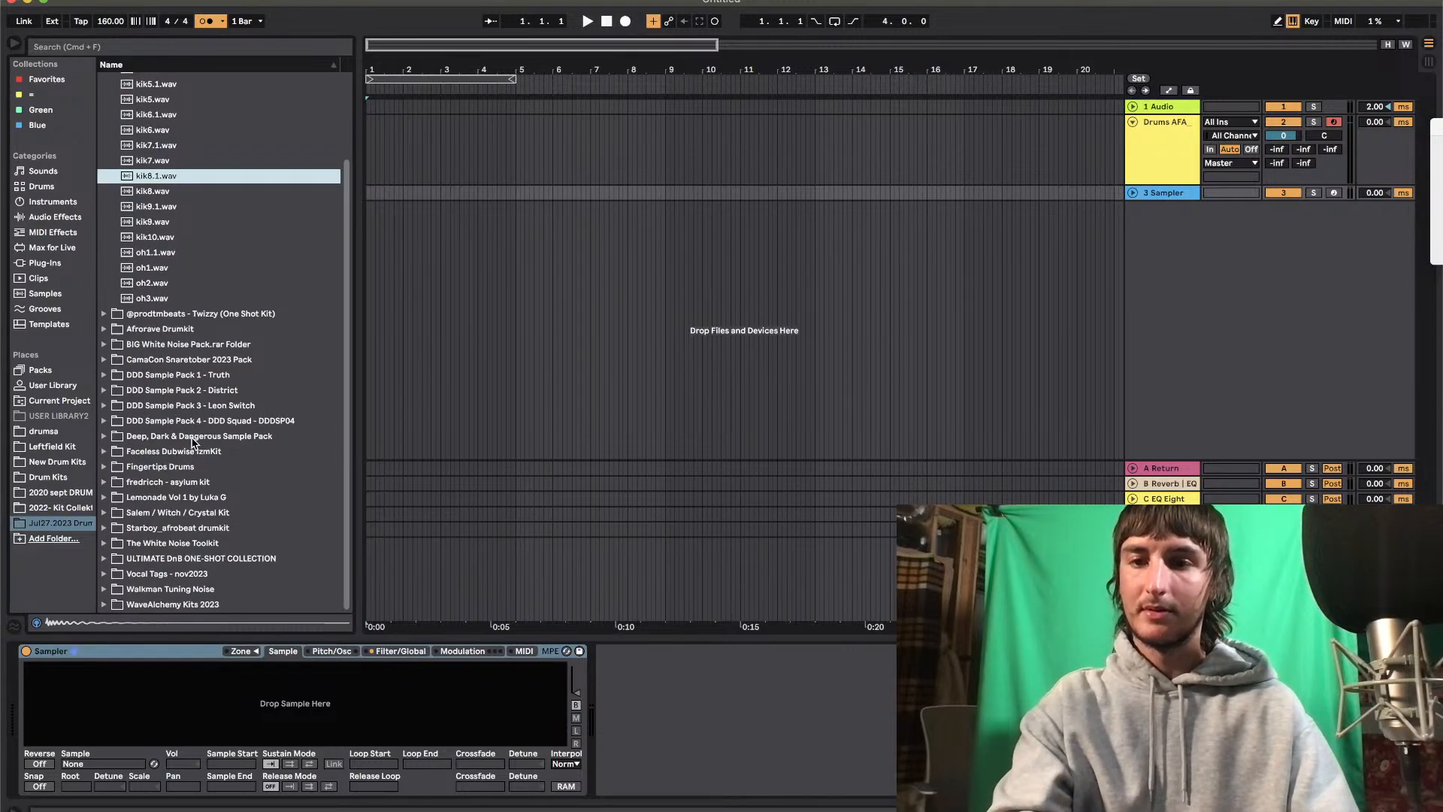
# Audition the UNIQUE kick samples of the 10s Trap + Etc Drumkit in the 2022 kit collection
pyautogui.click(61, 507)
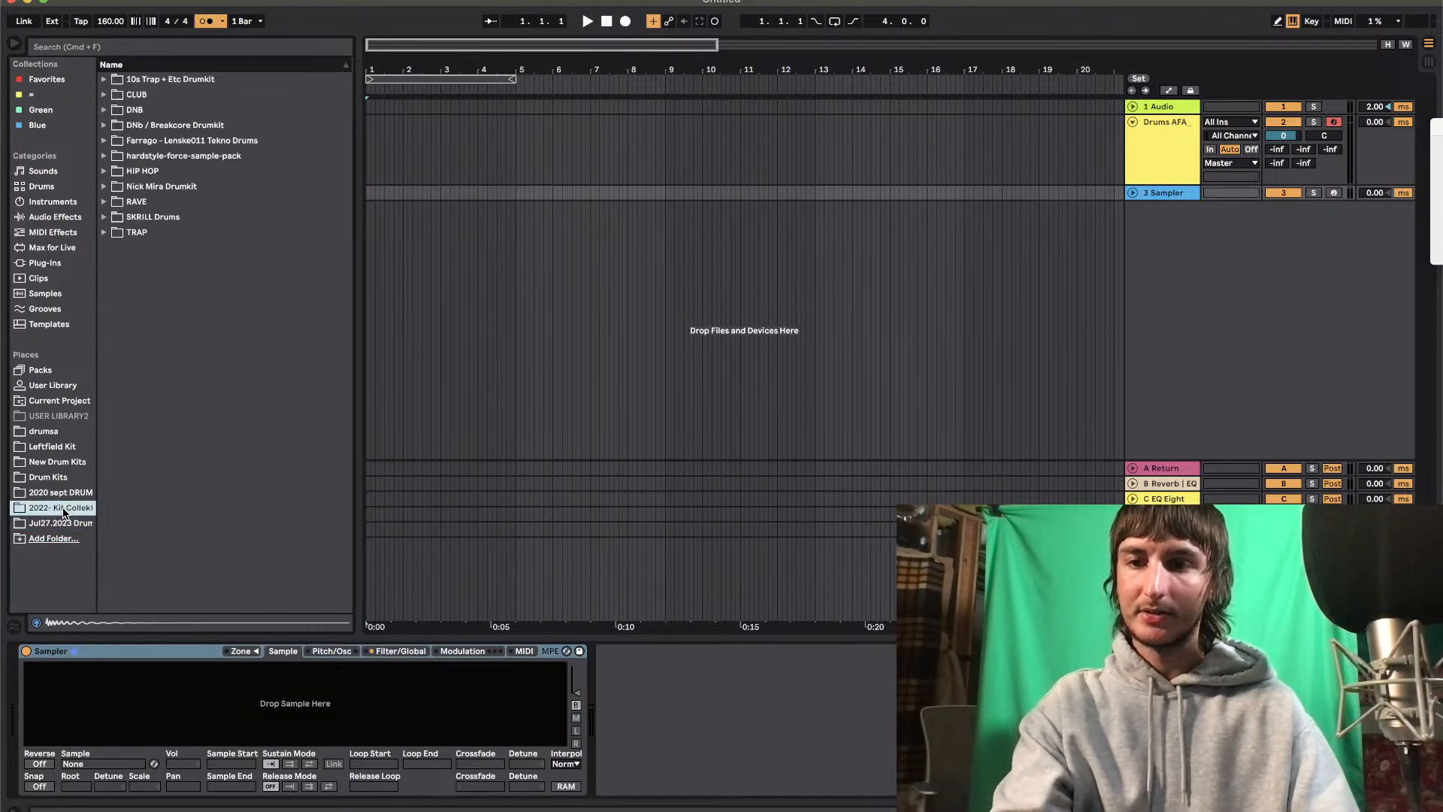
pyautogui.click(106, 79)
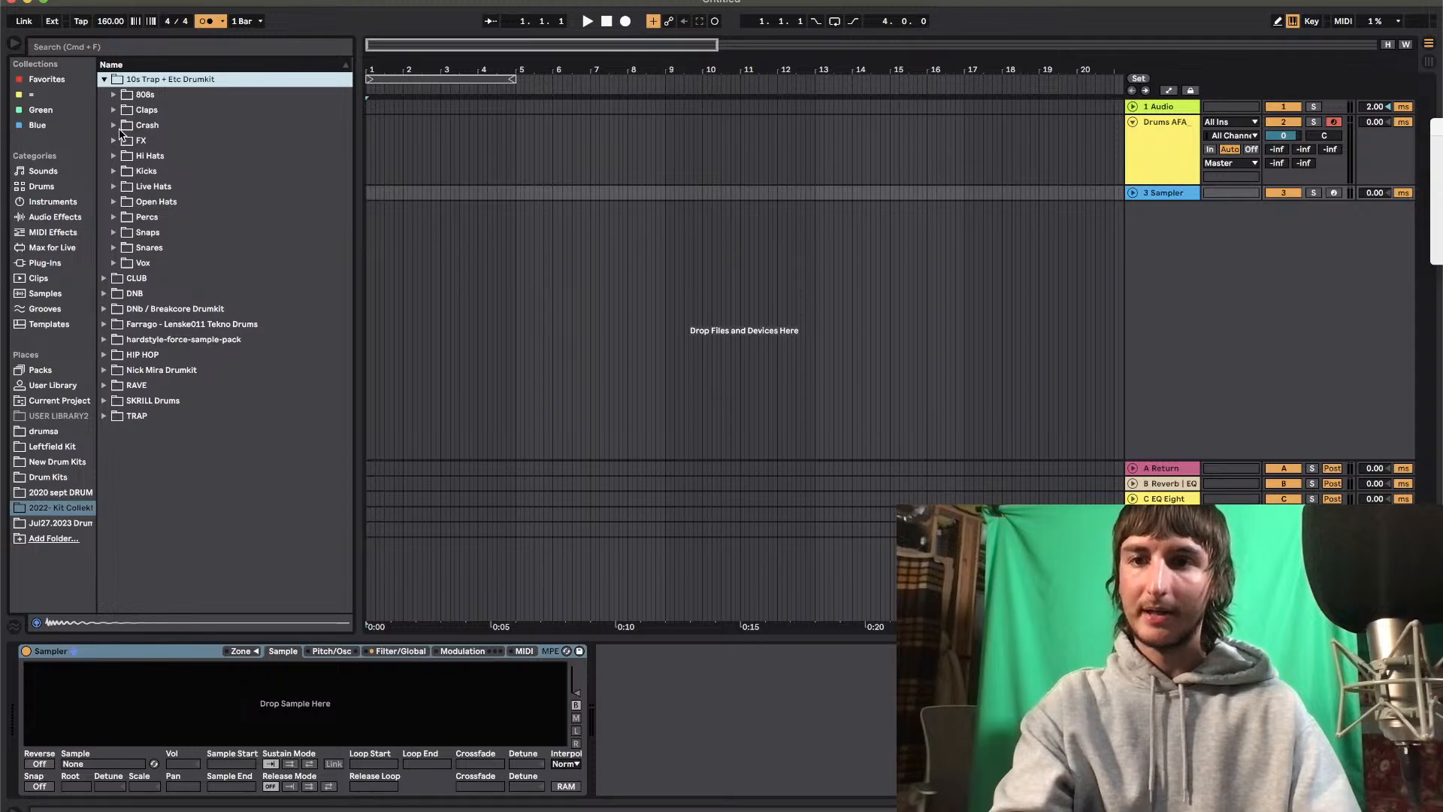
pyautogui.click(114, 171)
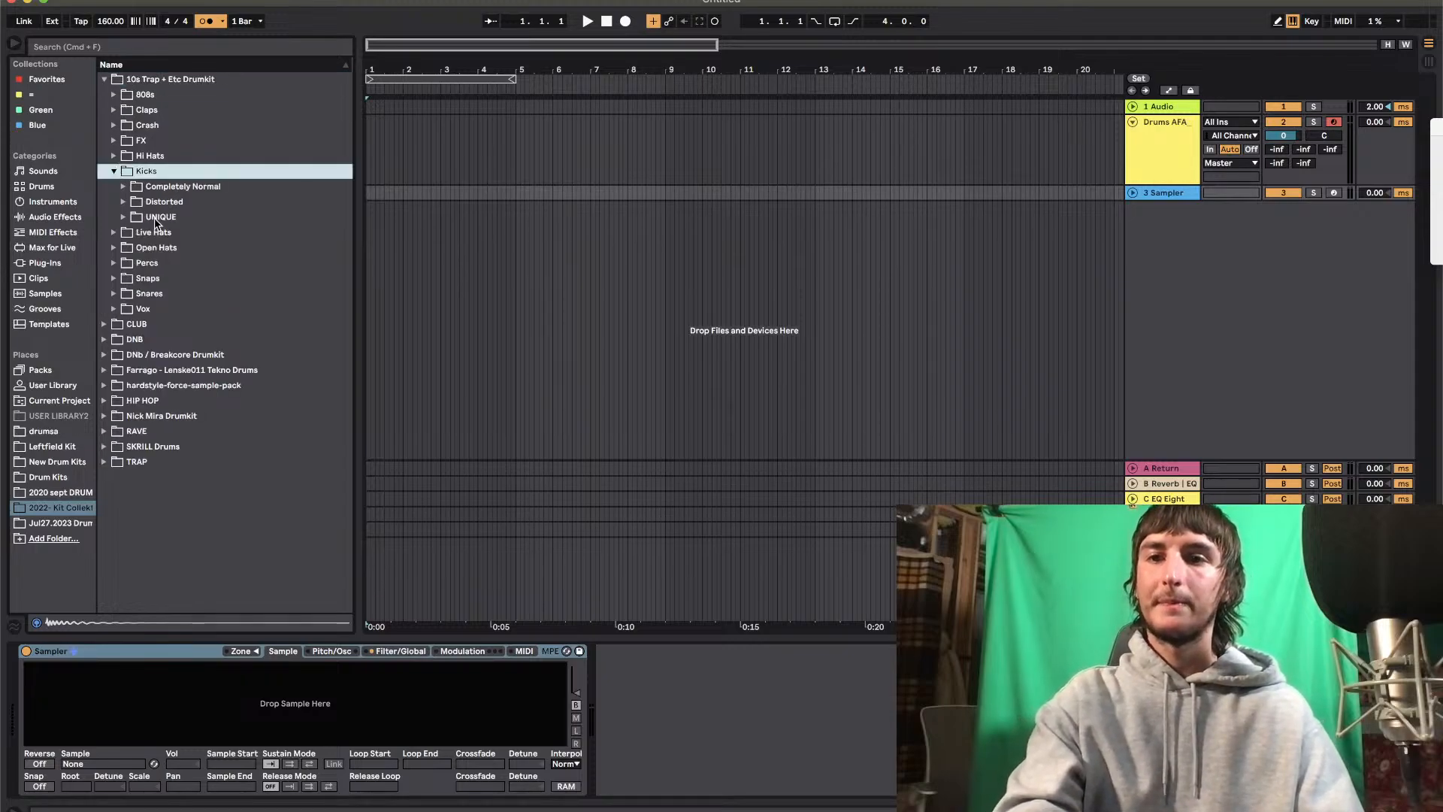
pyautogui.click(124, 216)
pyautogui.click(171, 359)
pyautogui.click(218, 385)
pyautogui.press('Down')
pyautogui.press('Down')
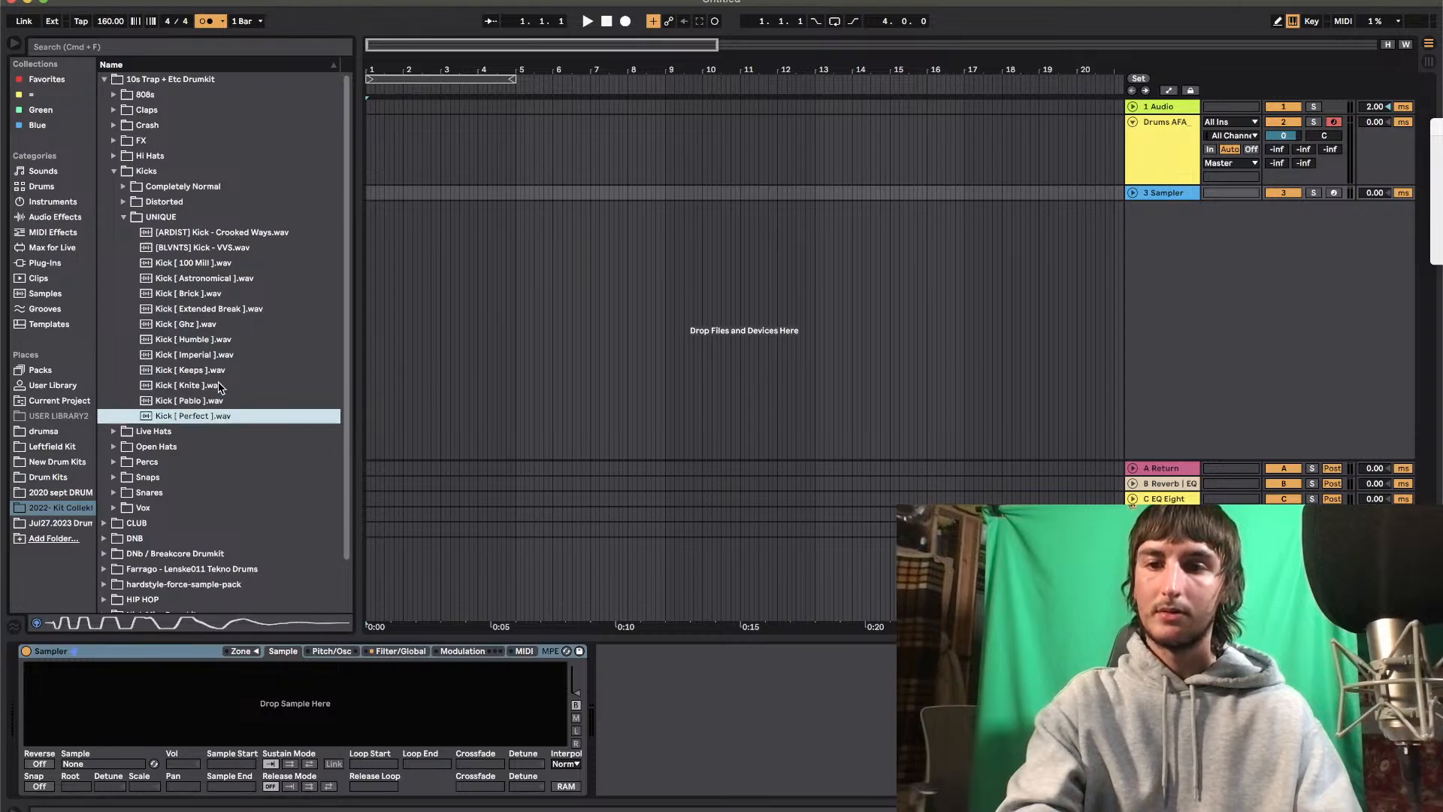
pyautogui.press('Up')
pyautogui.press('Up')
pyautogui.press('Up')
pyautogui.press('Up')
pyautogui.press('Up')
pyautogui.press('Up')
pyautogui.press('Up')
pyautogui.press('Up')
pyautogui.press('Up')
pyautogui.press('Down')
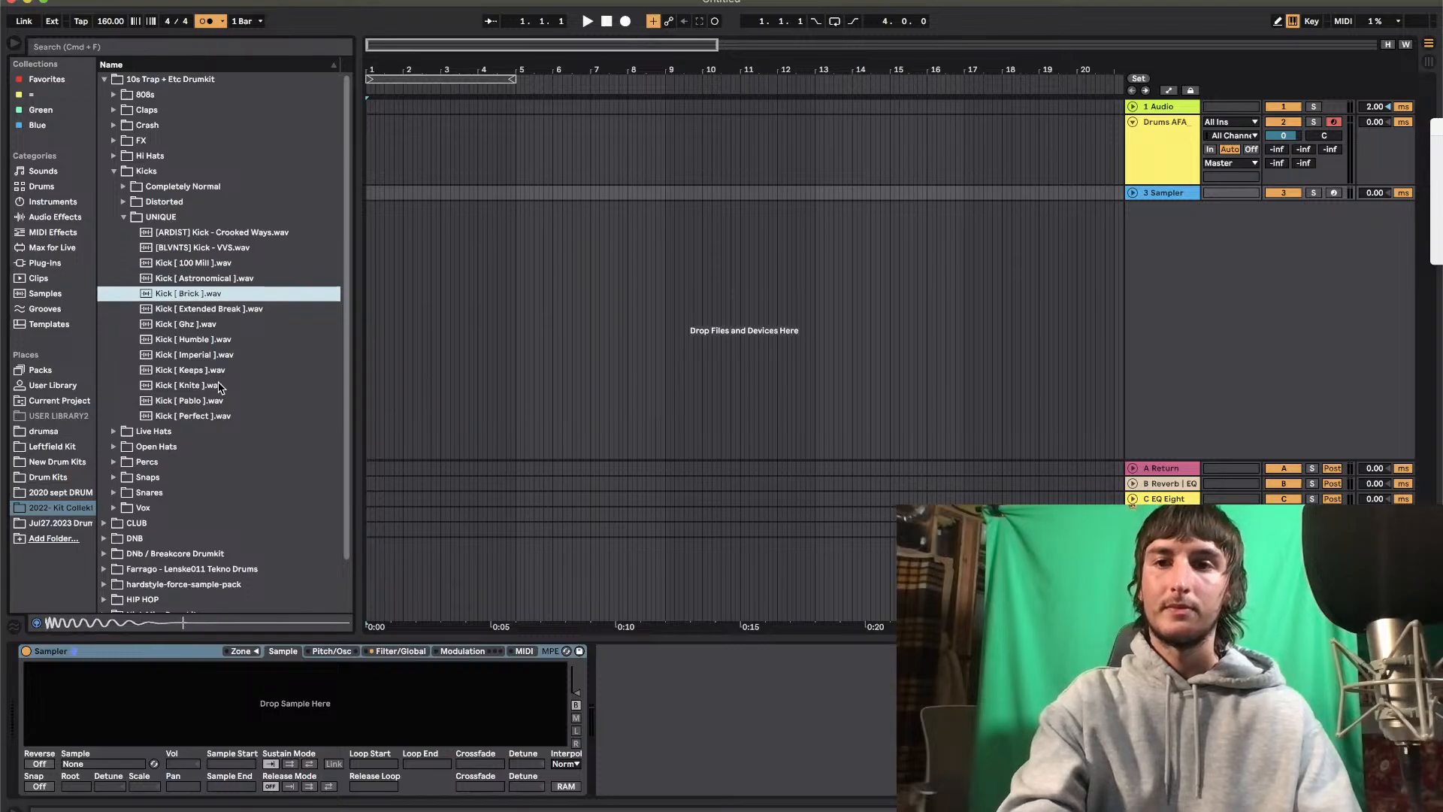
# Load Kick [ Brick ].wav onto the C1 pad of the drum track's Drum Rack
pyautogui.click(1166, 166)
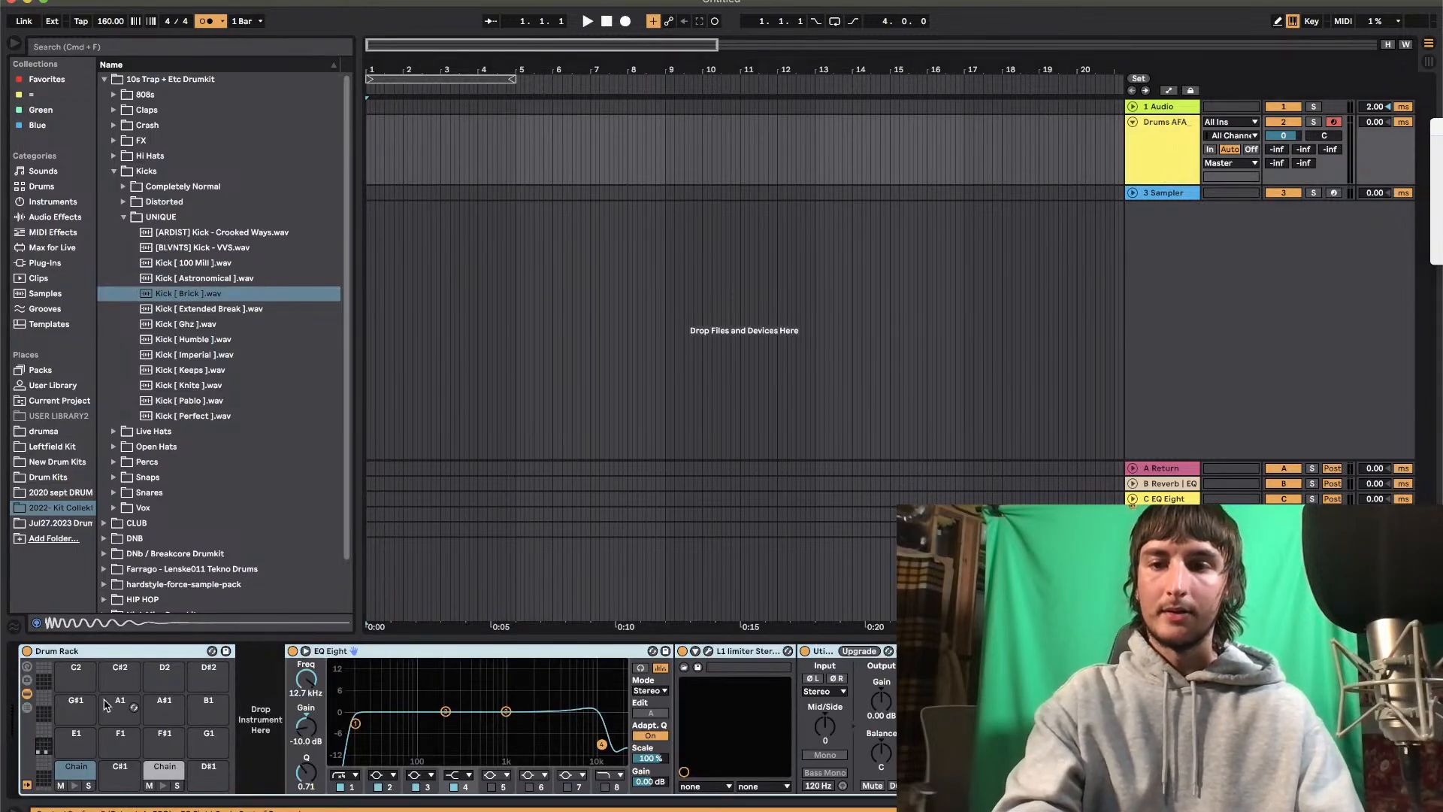
pyautogui.moveTo(243, 297); pyautogui.dragTo(274, 715)
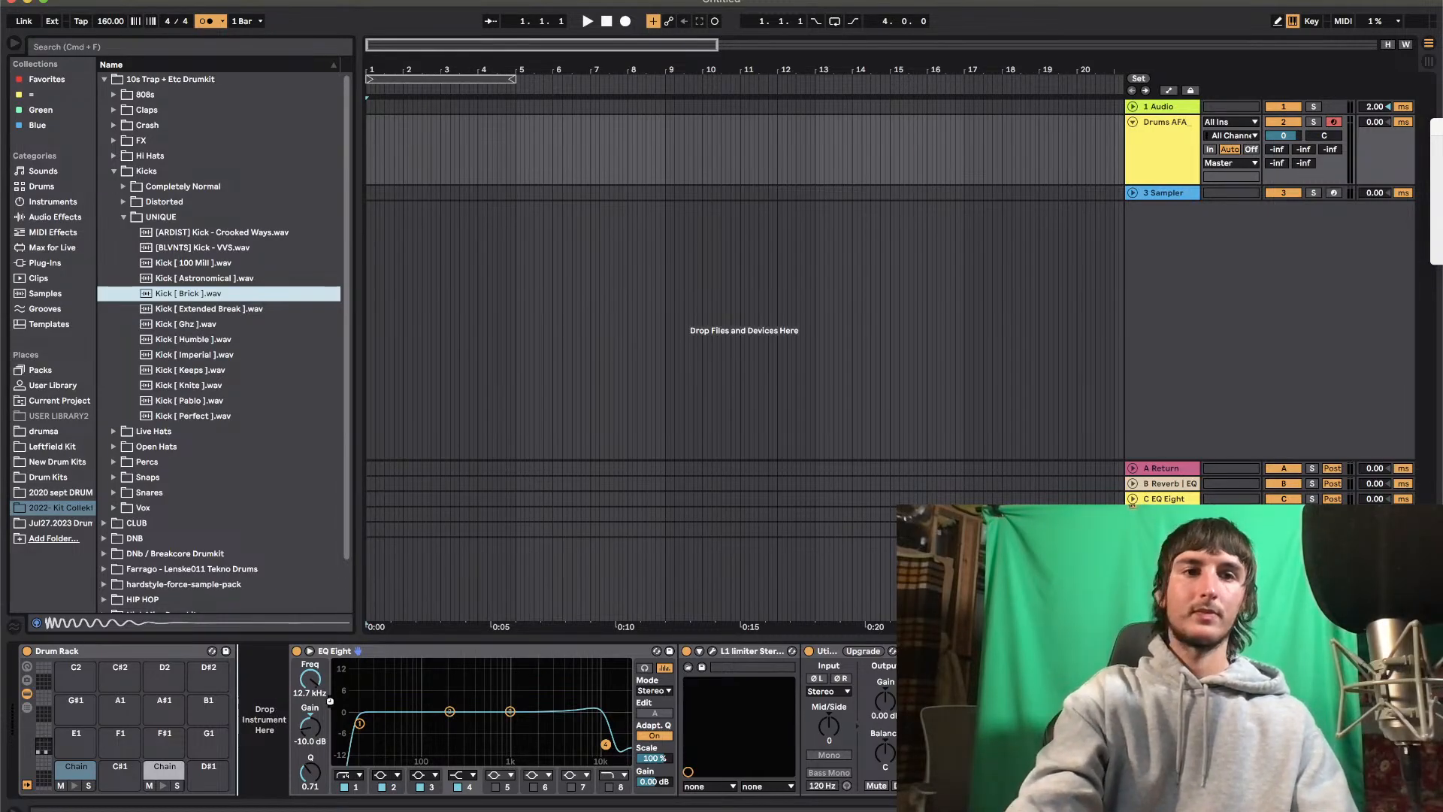
pyautogui.press('a')
# Load Snap [ Infinity ].wav from the kit's Snaps folder onto the D1 pad of the Drum Rack
pyautogui.click(113, 492)
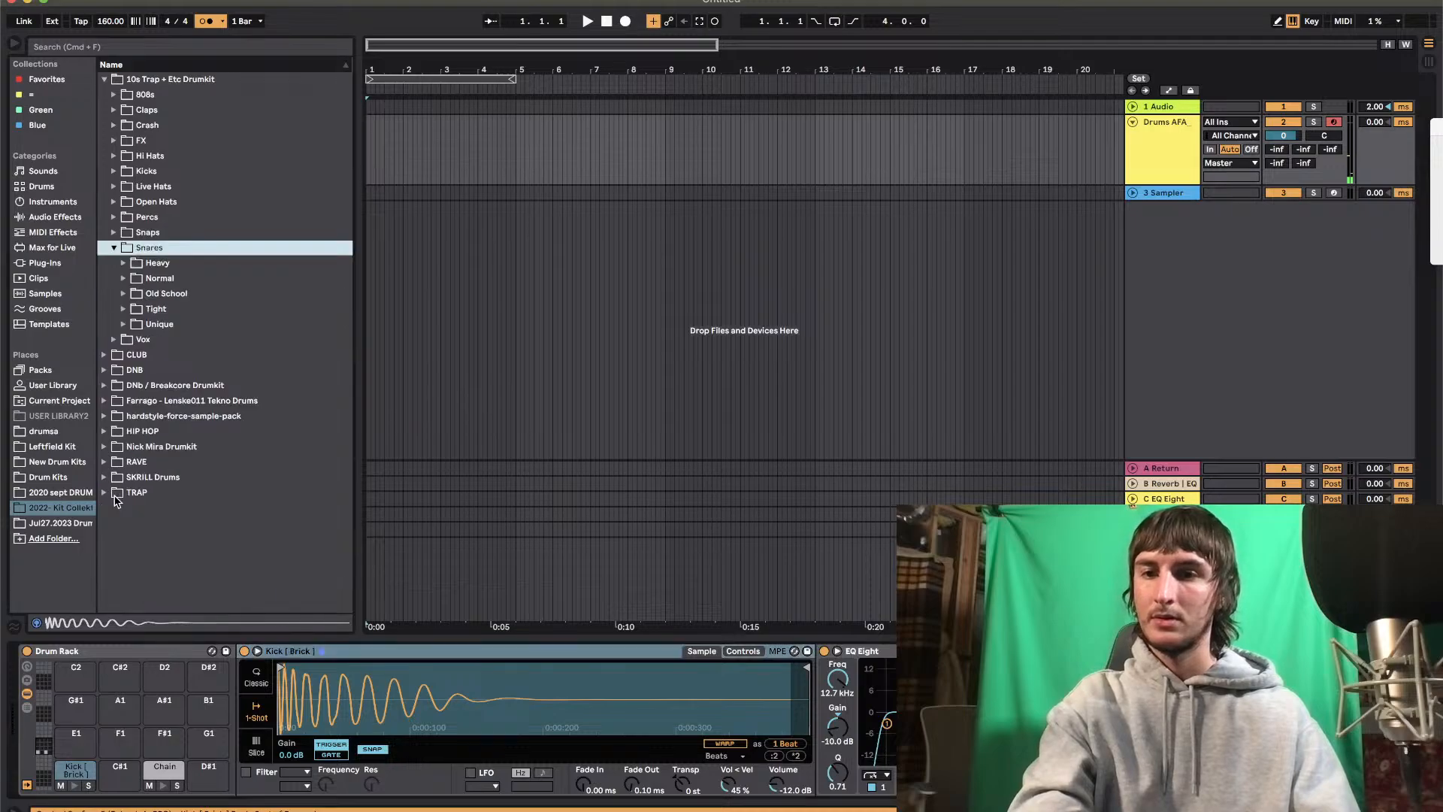
pyautogui.click(114, 233)
pyautogui.click(155, 278)
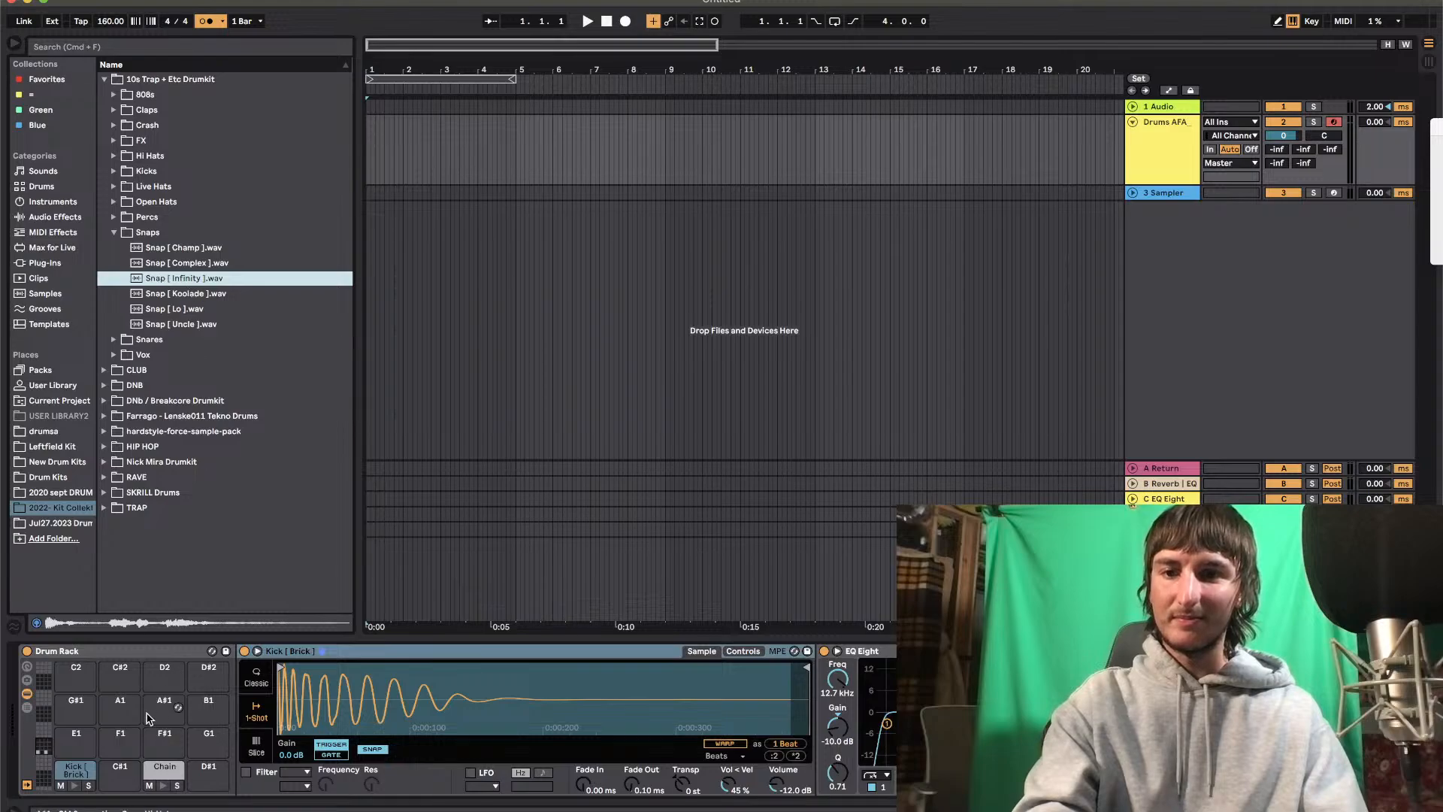
pyautogui.click(163, 774)
pyautogui.moveTo(181, 283); pyautogui.dragTo(265, 714)
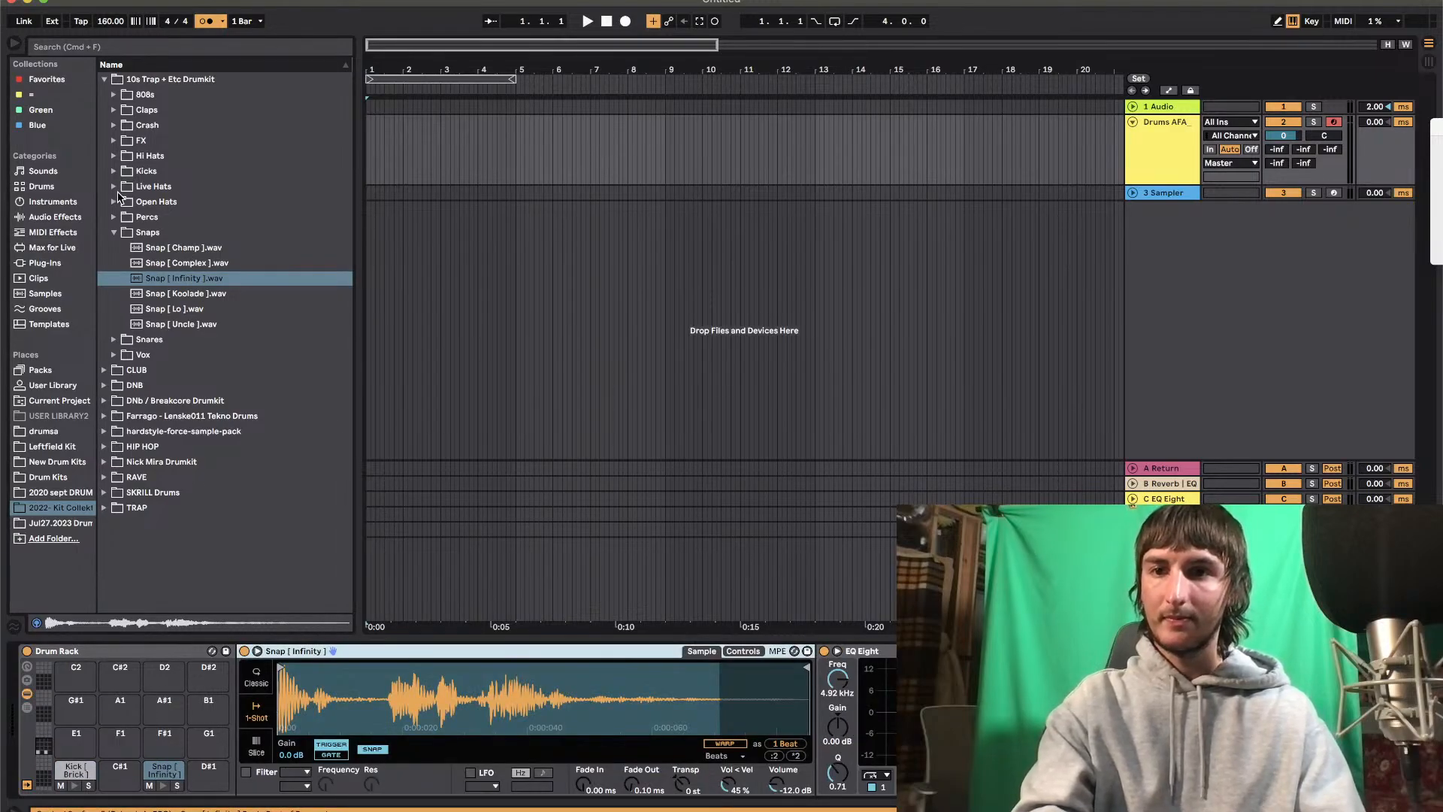
# Load the Open Hat [ Eviction ] sample from the short open hats onto the G#1 pad of the Drum Rack
pyautogui.click(114, 201)
pyautogui.click(124, 233)
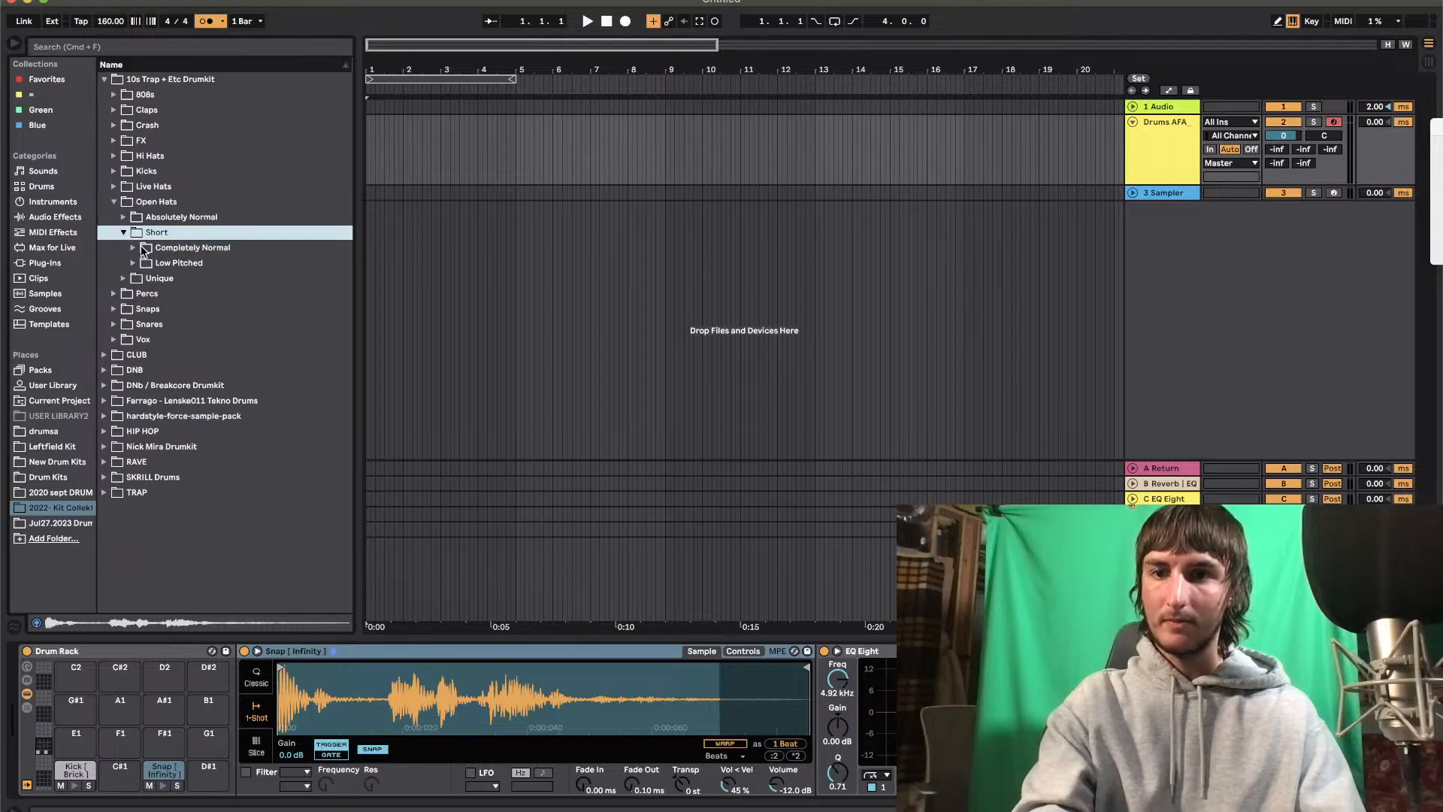
pyautogui.click(143, 250)
pyautogui.moveTo(164, 275); pyautogui.dragTo(76, 714)
# Load the rim shots Perc [ Cast Obsidion ].wav and Perc [ Drip ].wav together onto pads F1 and F#1
pyautogui.click(114, 355)
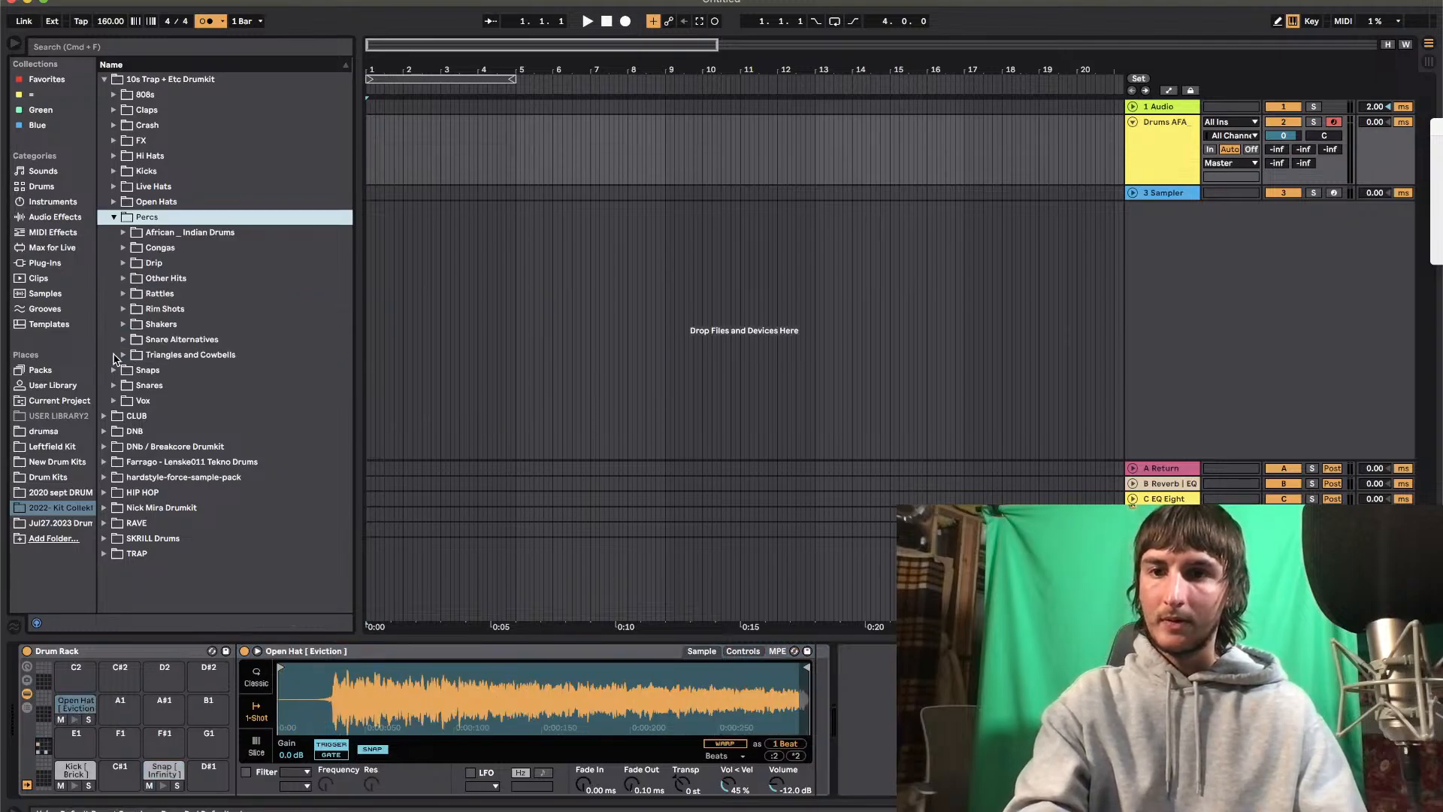
pyautogui.click(124, 309)
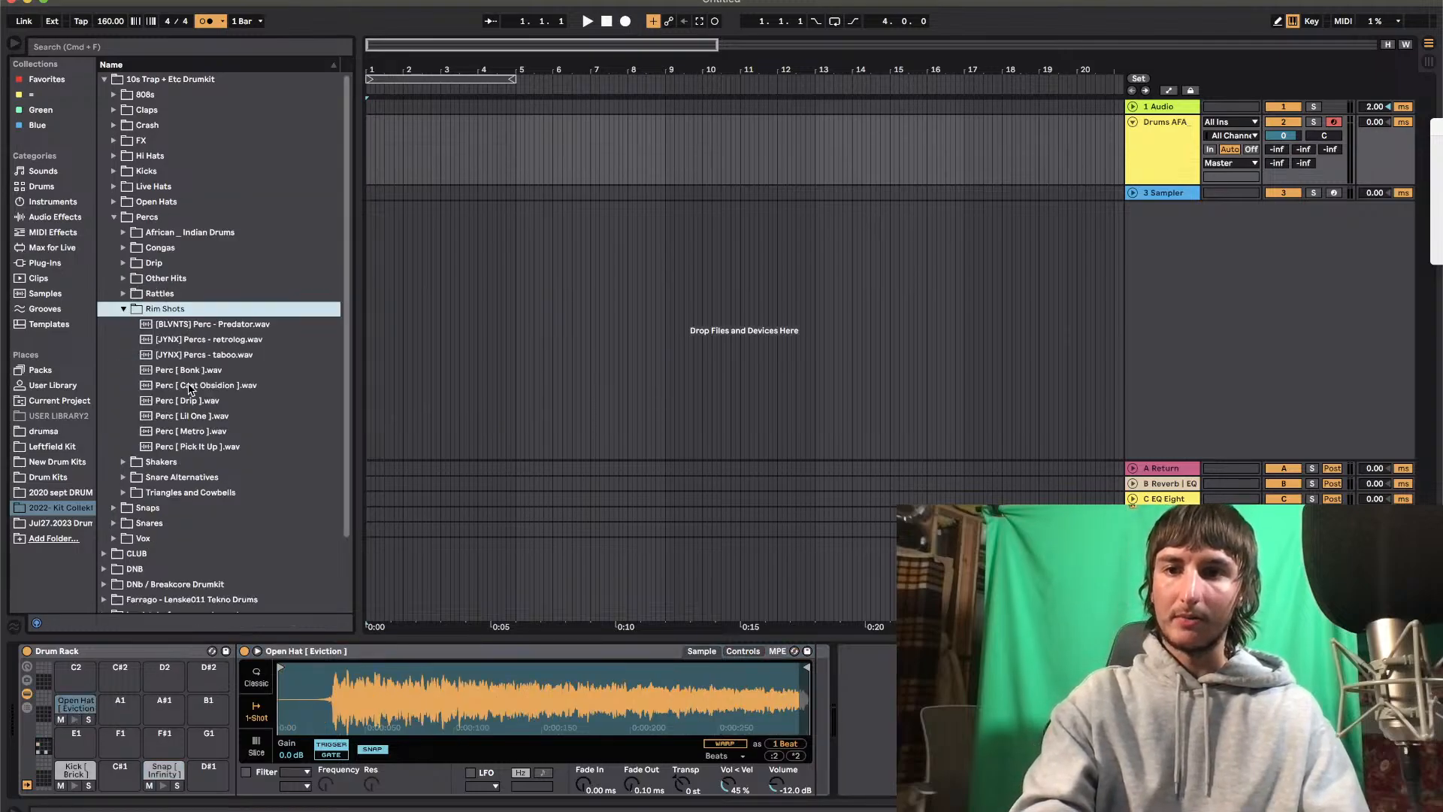
pyautogui.click(202, 386)
pyautogui.keyDown('shift'); pyautogui.click(204, 400); pyautogui.keyUp('shift')
pyautogui.moveTo(188, 399); pyautogui.dragTo(117, 744)
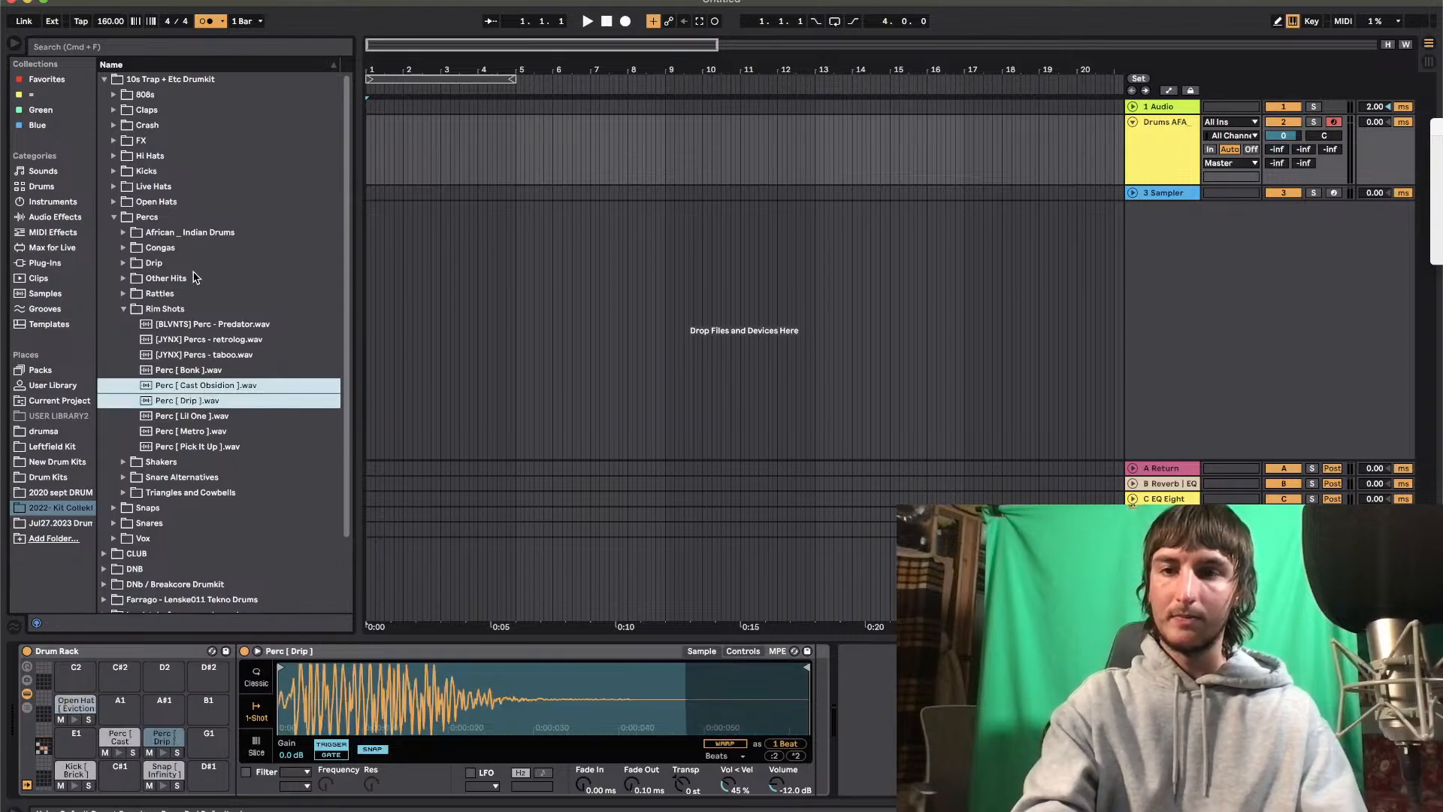
# Audition the percussion samples in the Drip folder and load Perc [ You Said ].wav onto the A1 pad
pyautogui.click(123, 263)
pyautogui.click(169, 311)
pyautogui.press('Down')
pyautogui.press('Down')
pyautogui.press('Down')
pyautogui.press('Down')
pyautogui.press('Down')
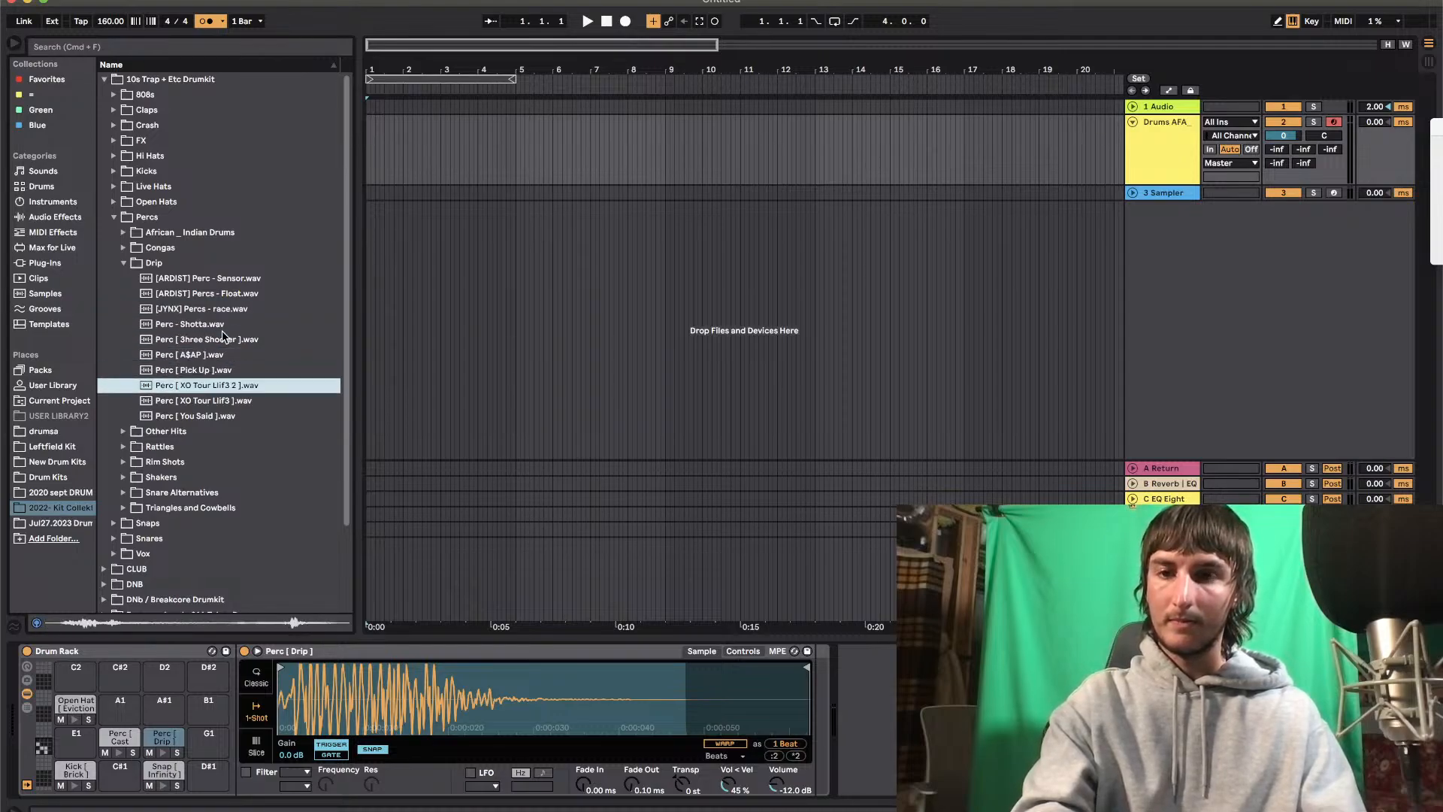
pyautogui.press('Down')
pyautogui.press('Down')
pyautogui.press('Up')
pyautogui.press('Up')
pyautogui.press('Up')
pyautogui.press('Up')
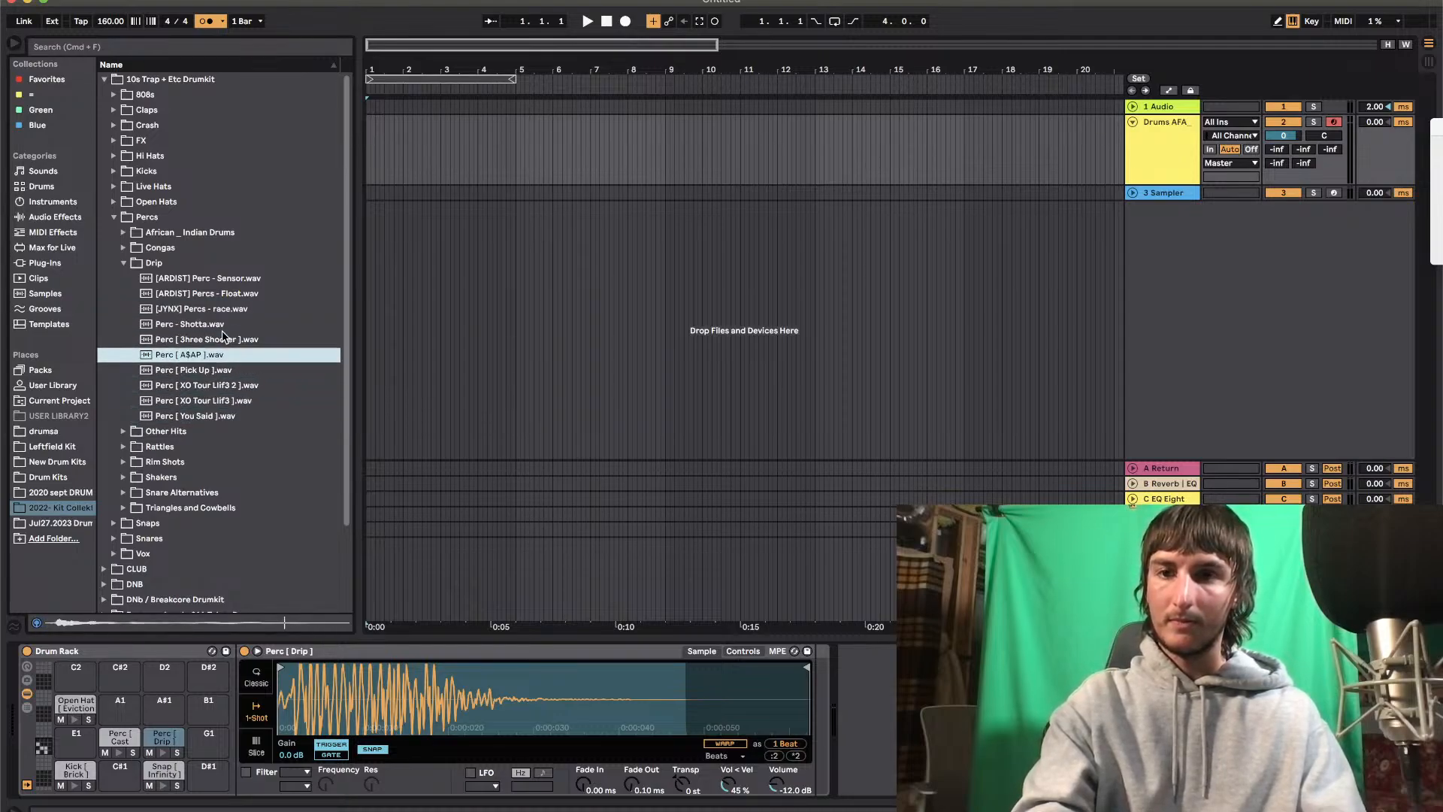
pyautogui.moveTo(199, 422); pyautogui.dragTo(122, 707)
# Load [ARDIST] Percs - Shure.wav onto pad C#1 and Snare [ Jungle Rules ].wav onto pad D#1 from the Snare Alternatives folder
pyautogui.click(123, 463)
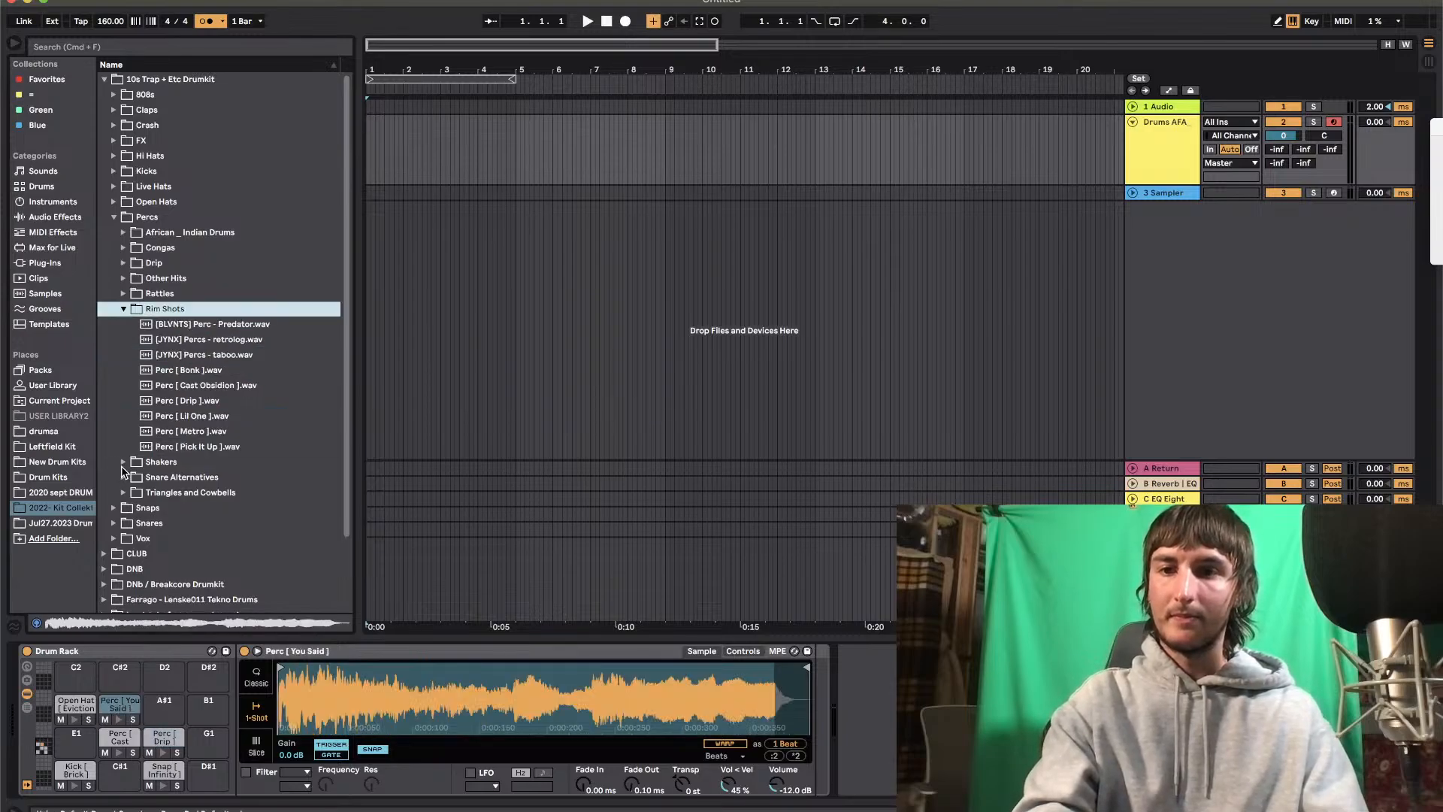
pyautogui.click(122, 478)
pyautogui.moveTo(203, 396); pyautogui.dragTo(122, 774)
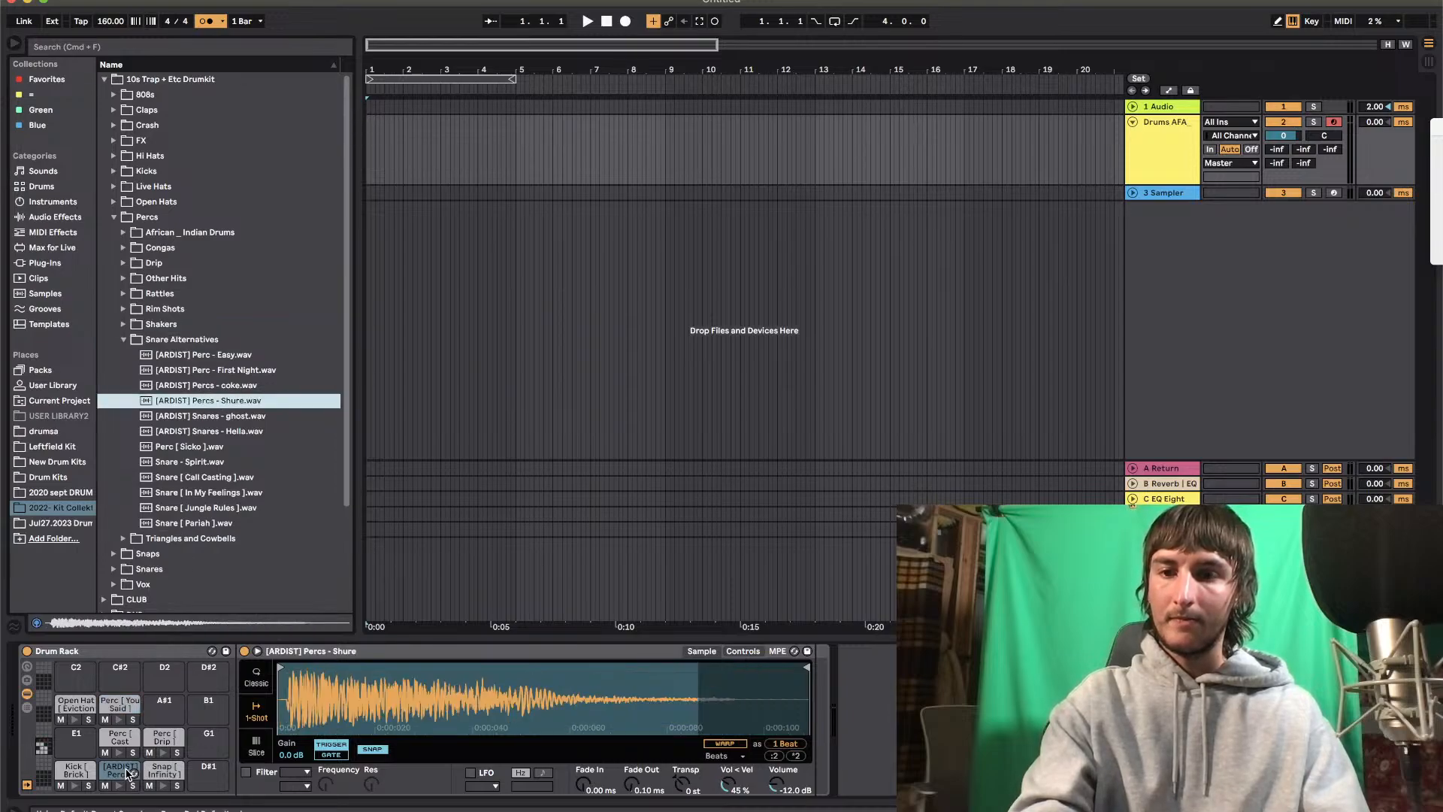
pyautogui.click(199, 509)
pyautogui.moveTo(199, 512); pyautogui.dragTo(208, 775)
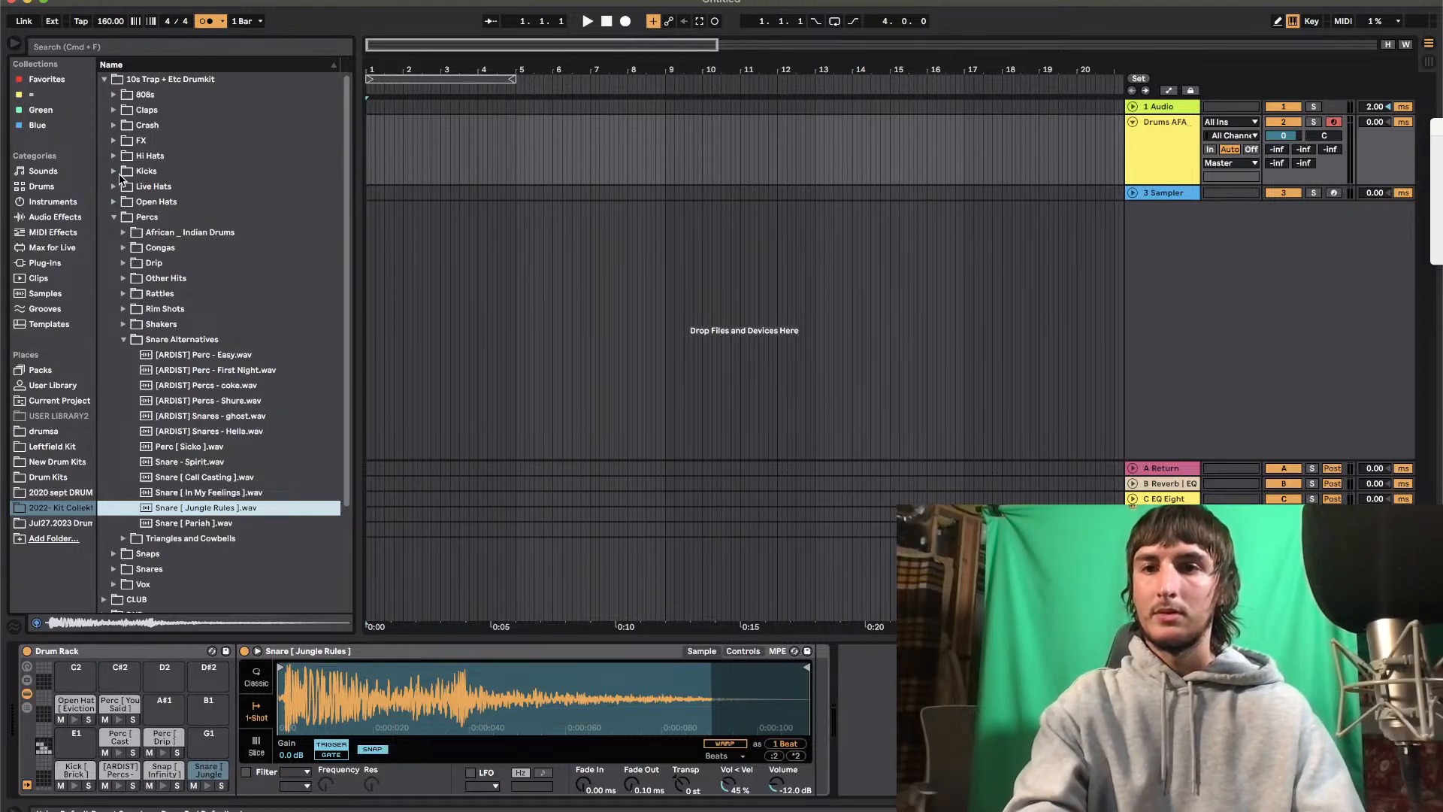
# Load the short hi hats Louder, Rage, Rat and Spill together onto Drum Rack pads C2 to D#2
pyautogui.click(114, 157)
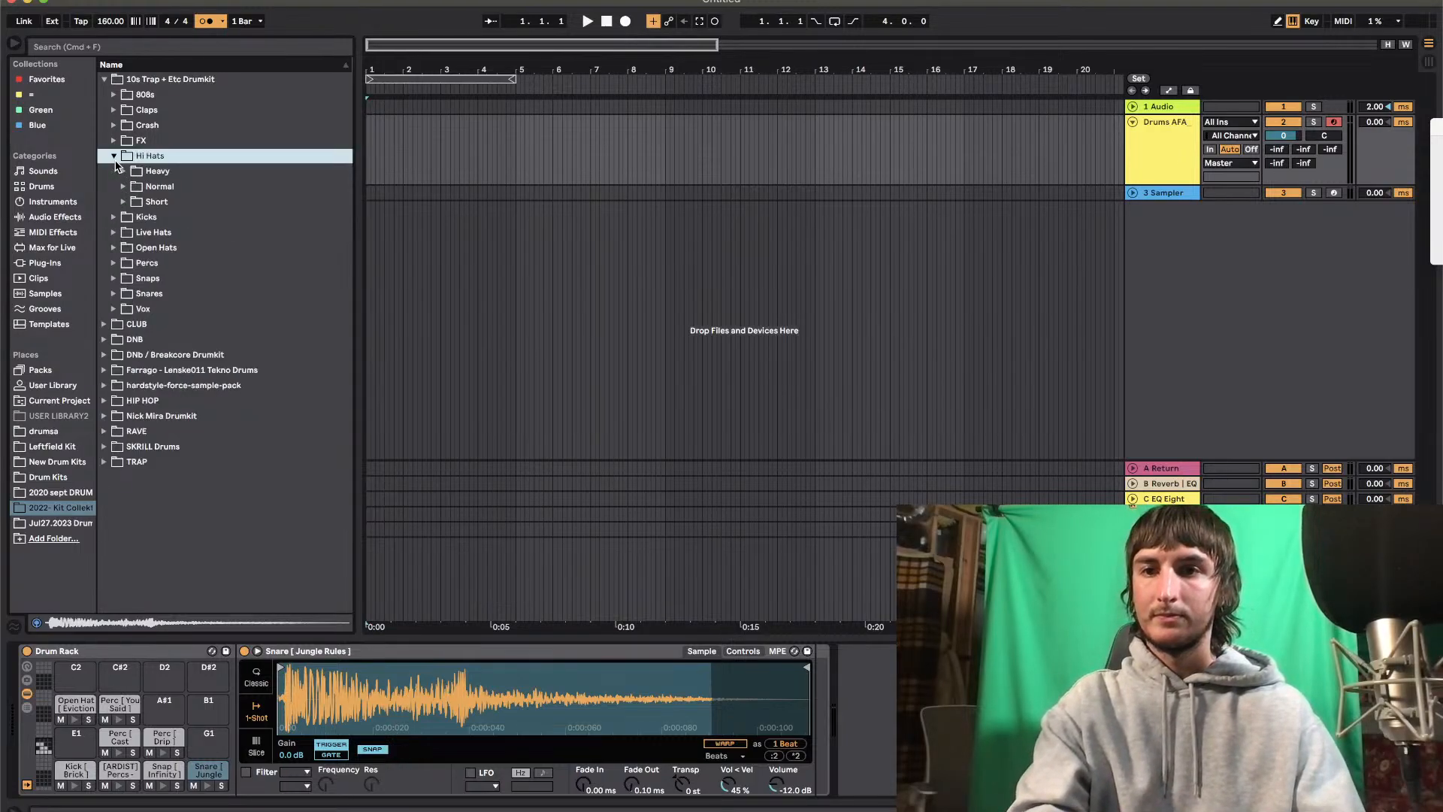
pyautogui.click(123, 202)
pyautogui.click(197, 432)
pyautogui.keyDown('shift'); pyautogui.click(194, 388); pyautogui.keyUp('shift')
pyautogui.moveTo(193, 390); pyautogui.dragTo(79, 671)
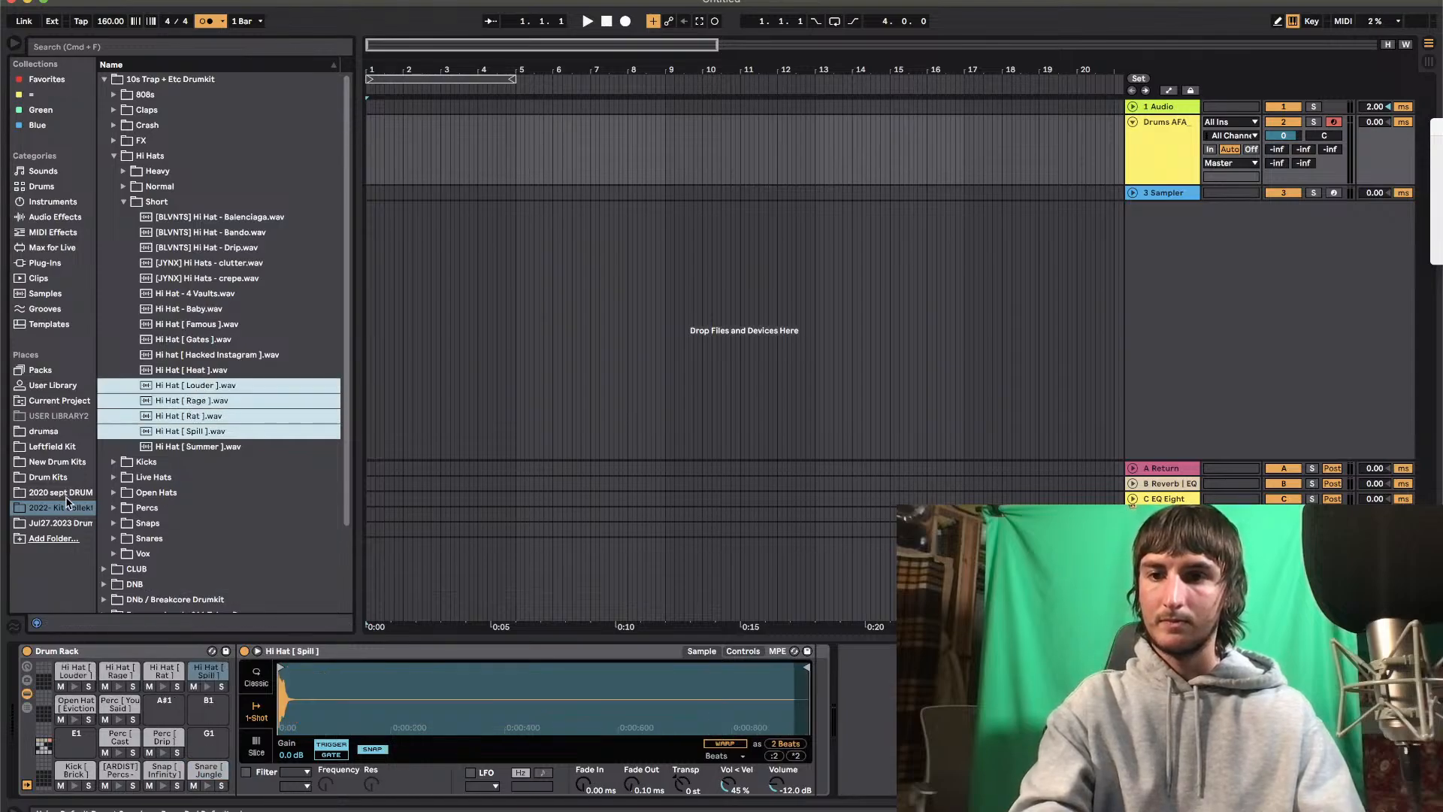
# Audition samples in the Drum Kits folder's EXOPHORA_SAMPLES and load ChatBot.wav onto the A#1 and B1 pads
pyautogui.click(60, 477)
pyautogui.click(108, 339)
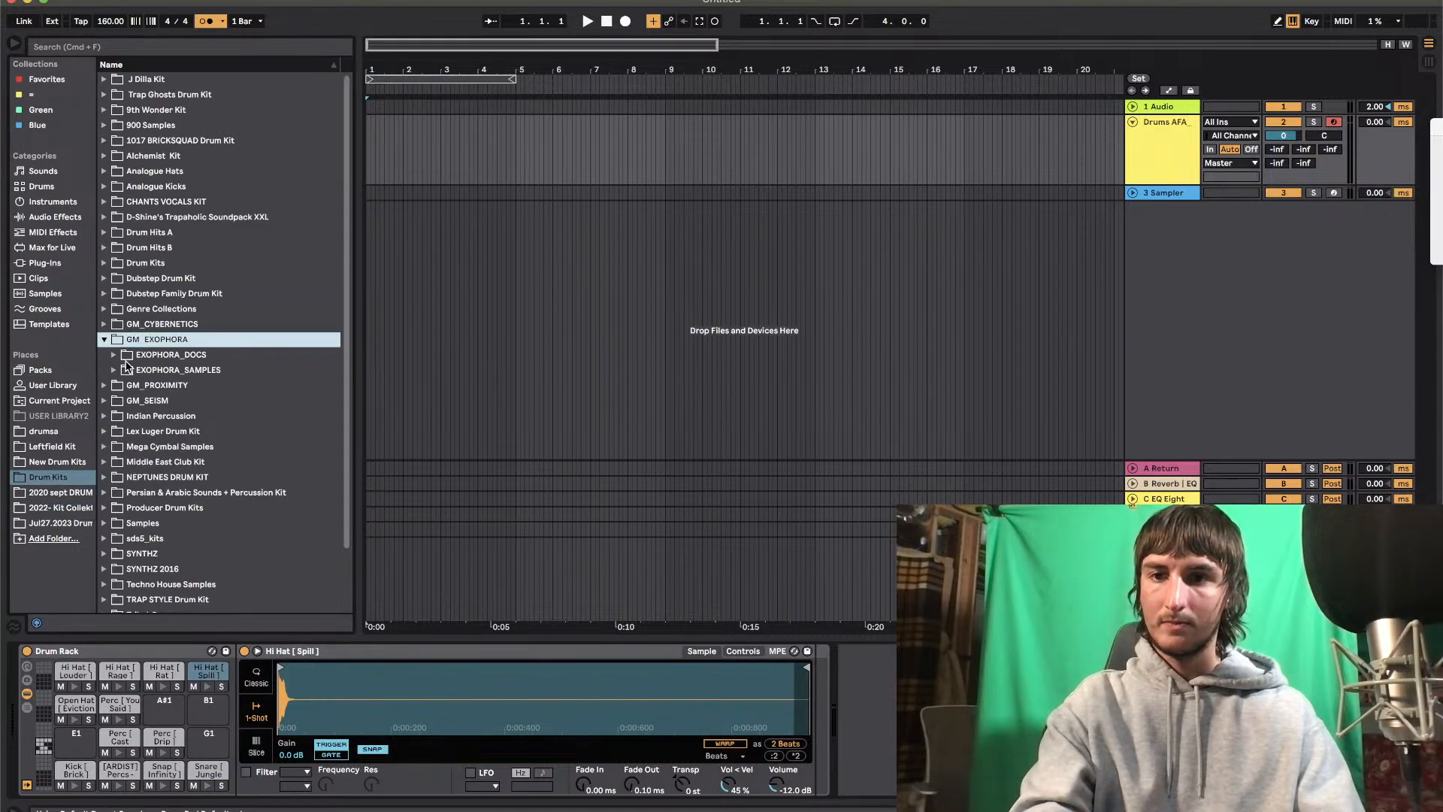
pyautogui.click(114, 370)
pyautogui.click(179, 538)
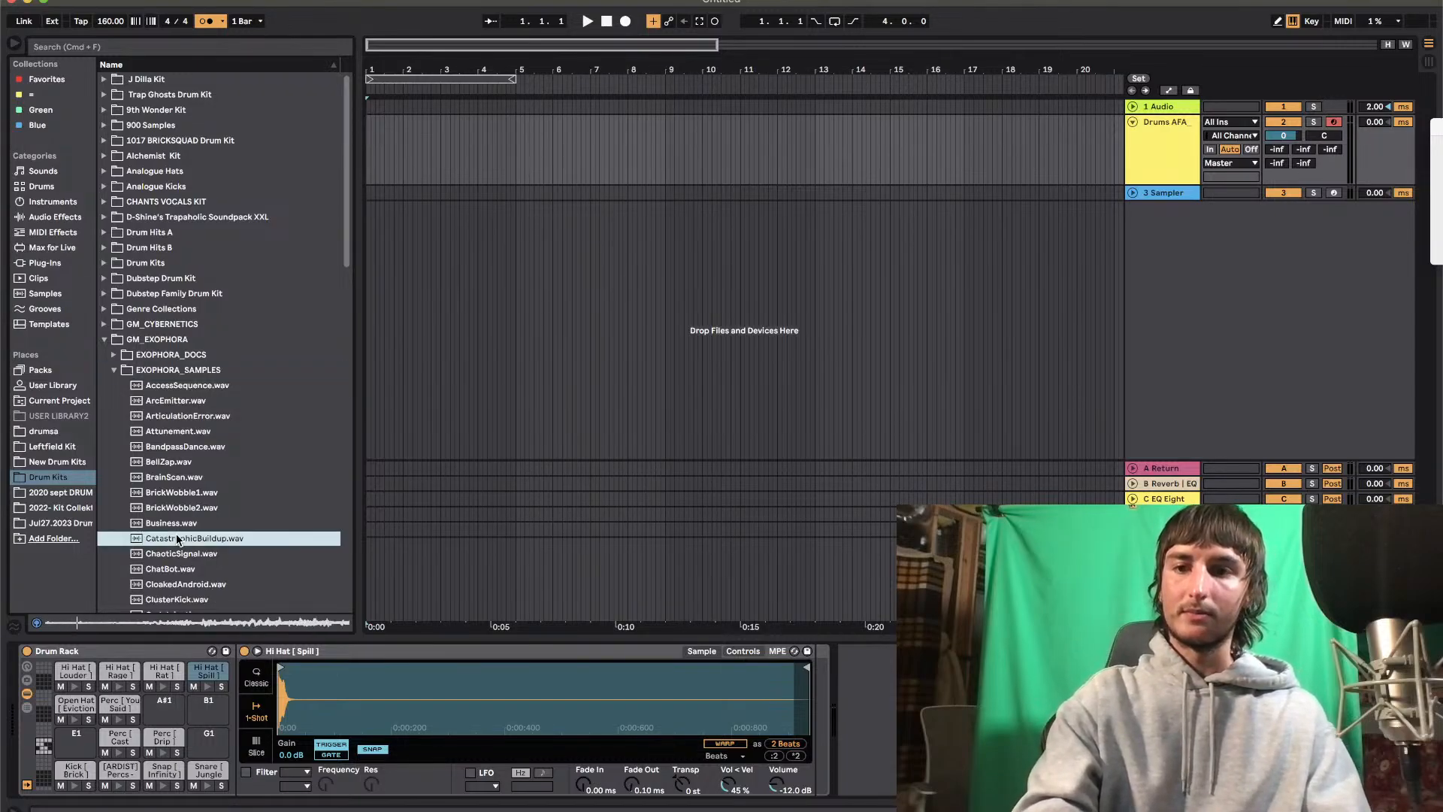
pyautogui.press('Down')
pyautogui.press('Down')
pyautogui.scroll(-3, 178, 538)
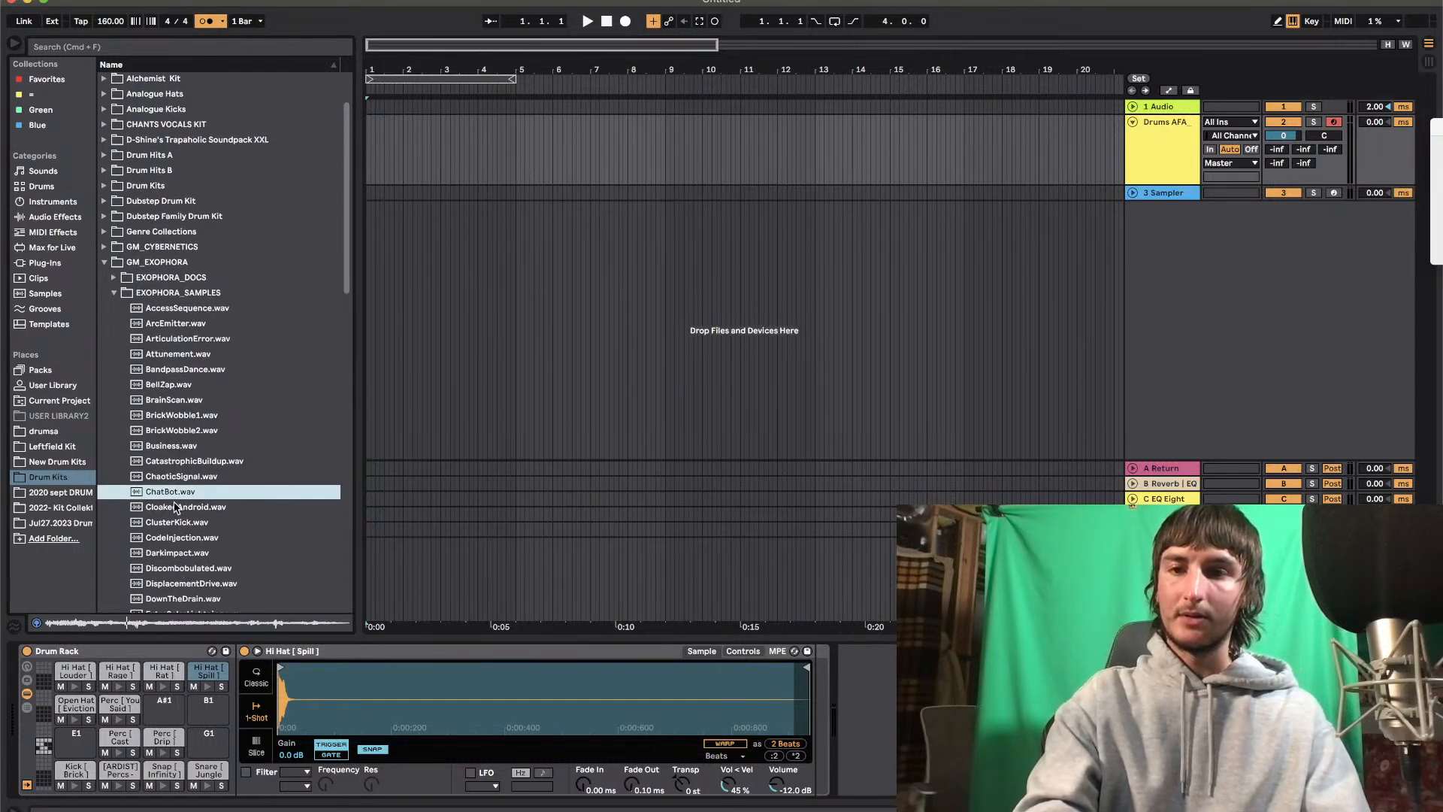
pyautogui.moveTo(168, 494); pyautogui.dragTo(169, 705)
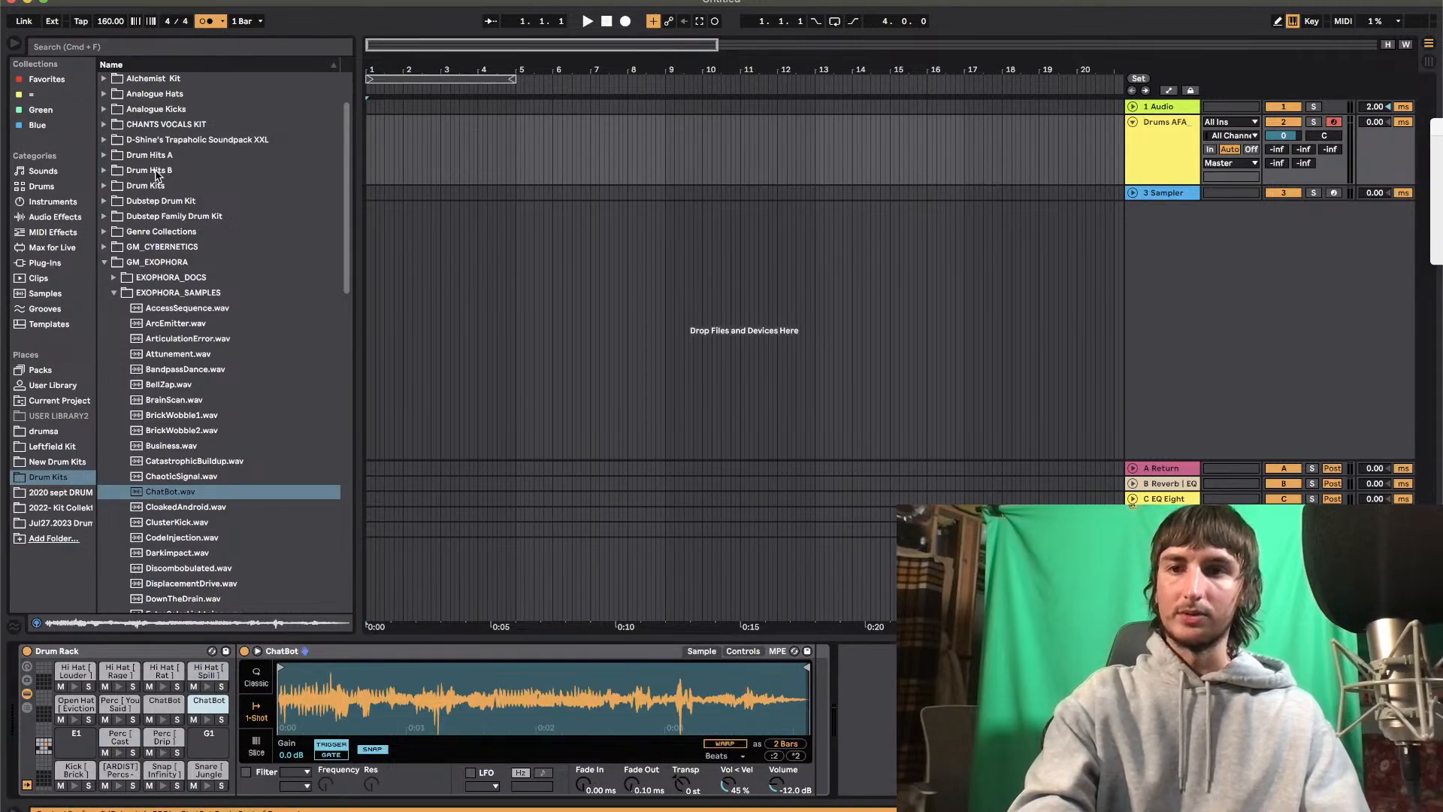
# Find Analog Lab V among the VST plug-ins and add it to the arrangement on a new track
pyautogui.click(87, 202)
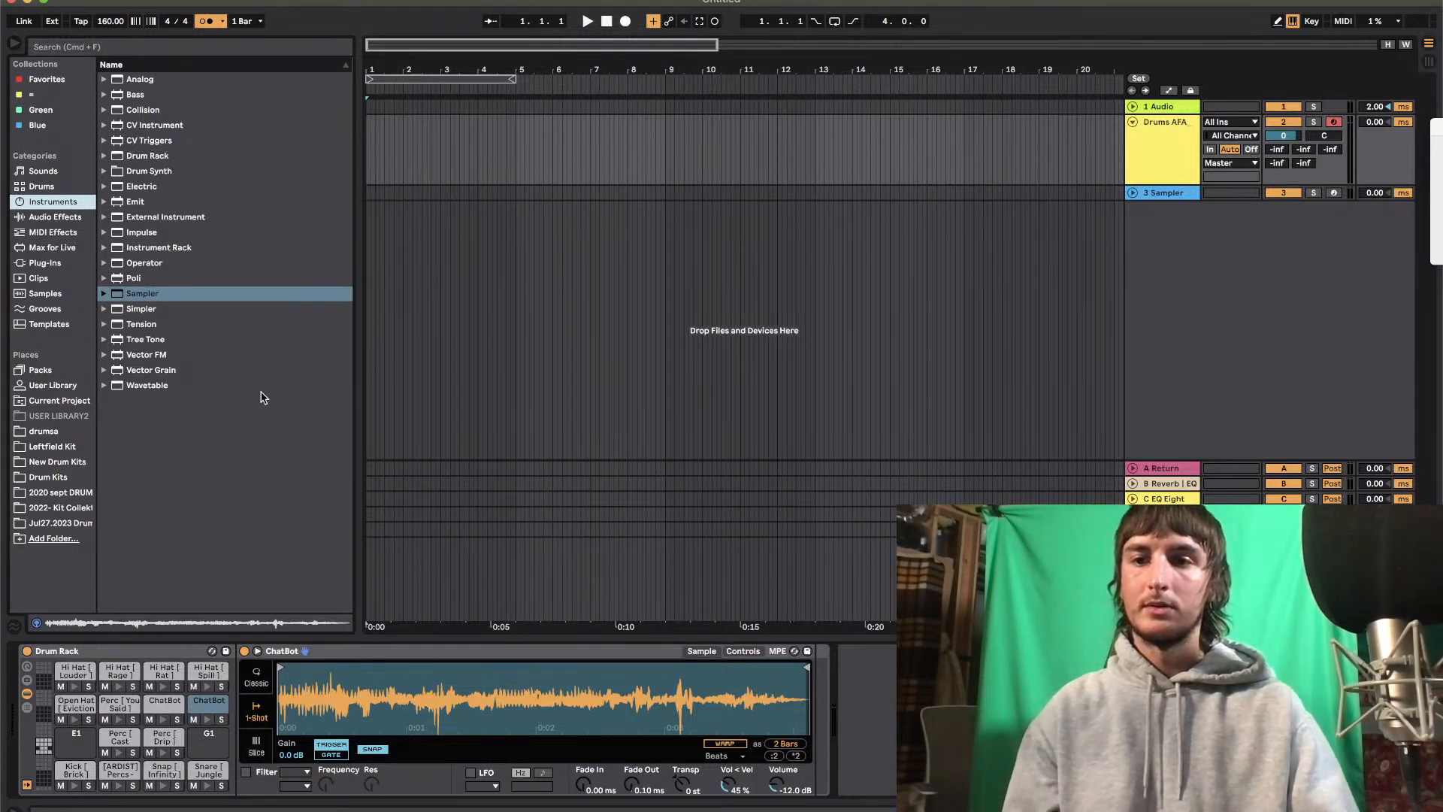
pyautogui.click(54, 384)
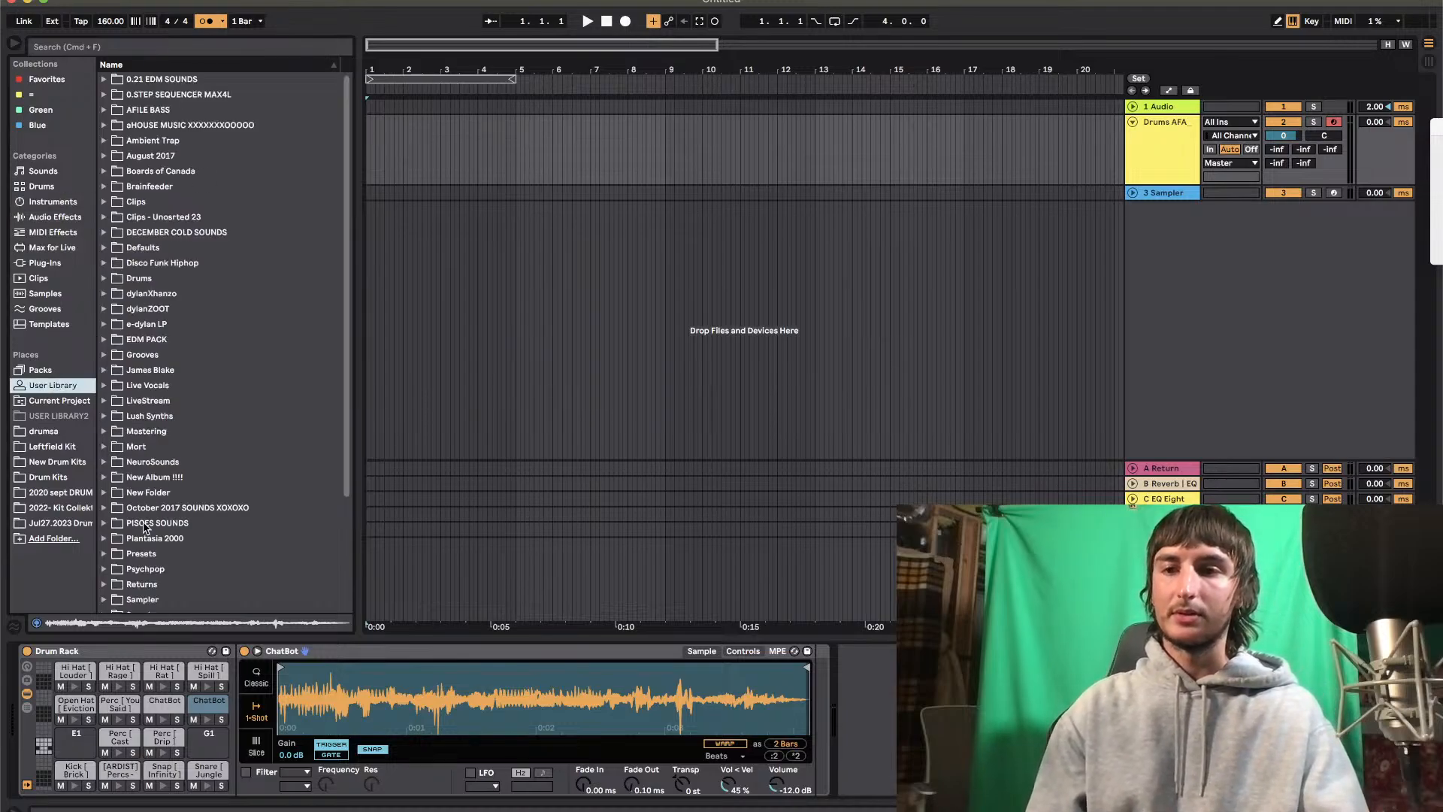
pyautogui.click(50, 265)
pyautogui.click(105, 94)
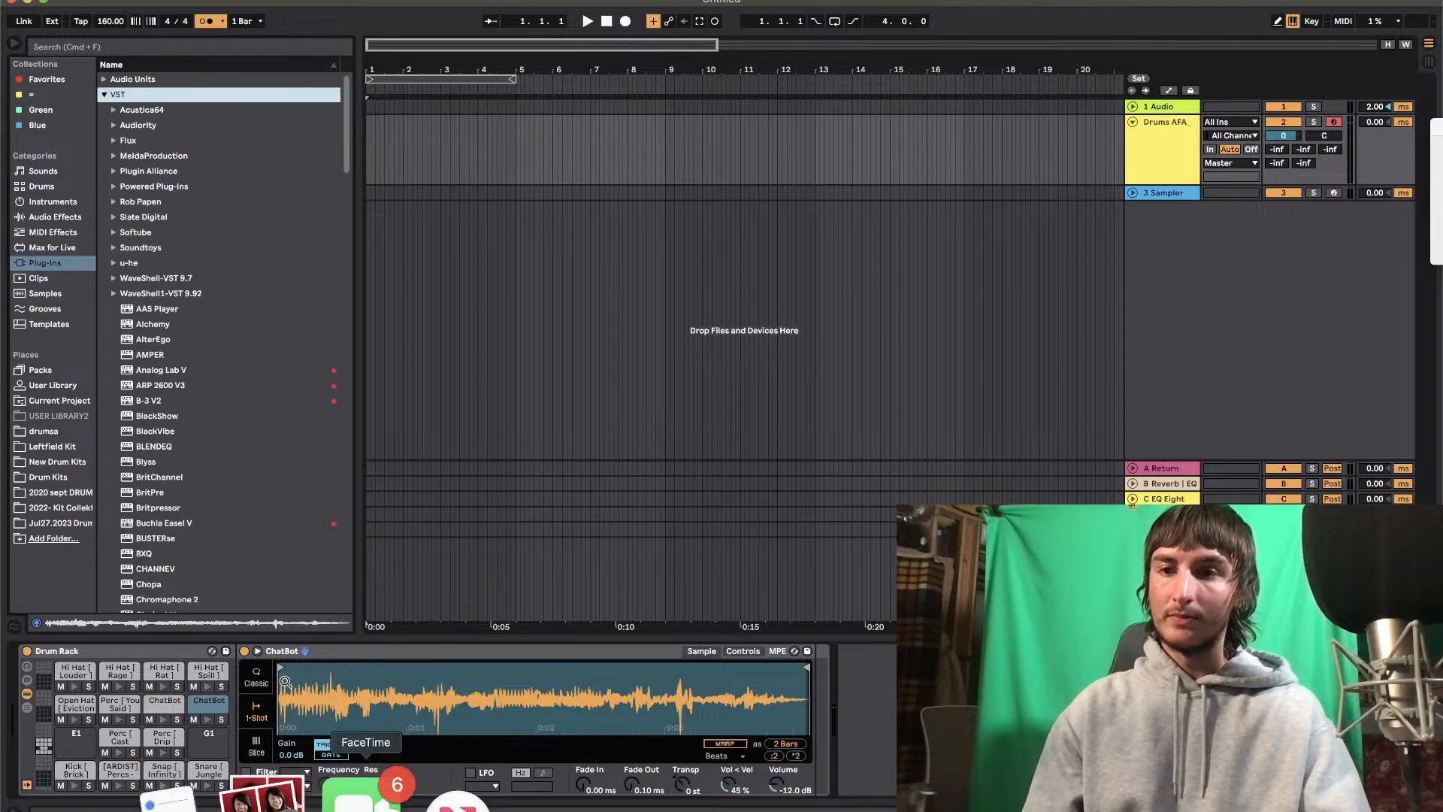
pyautogui.scroll(-5, 173, 454)
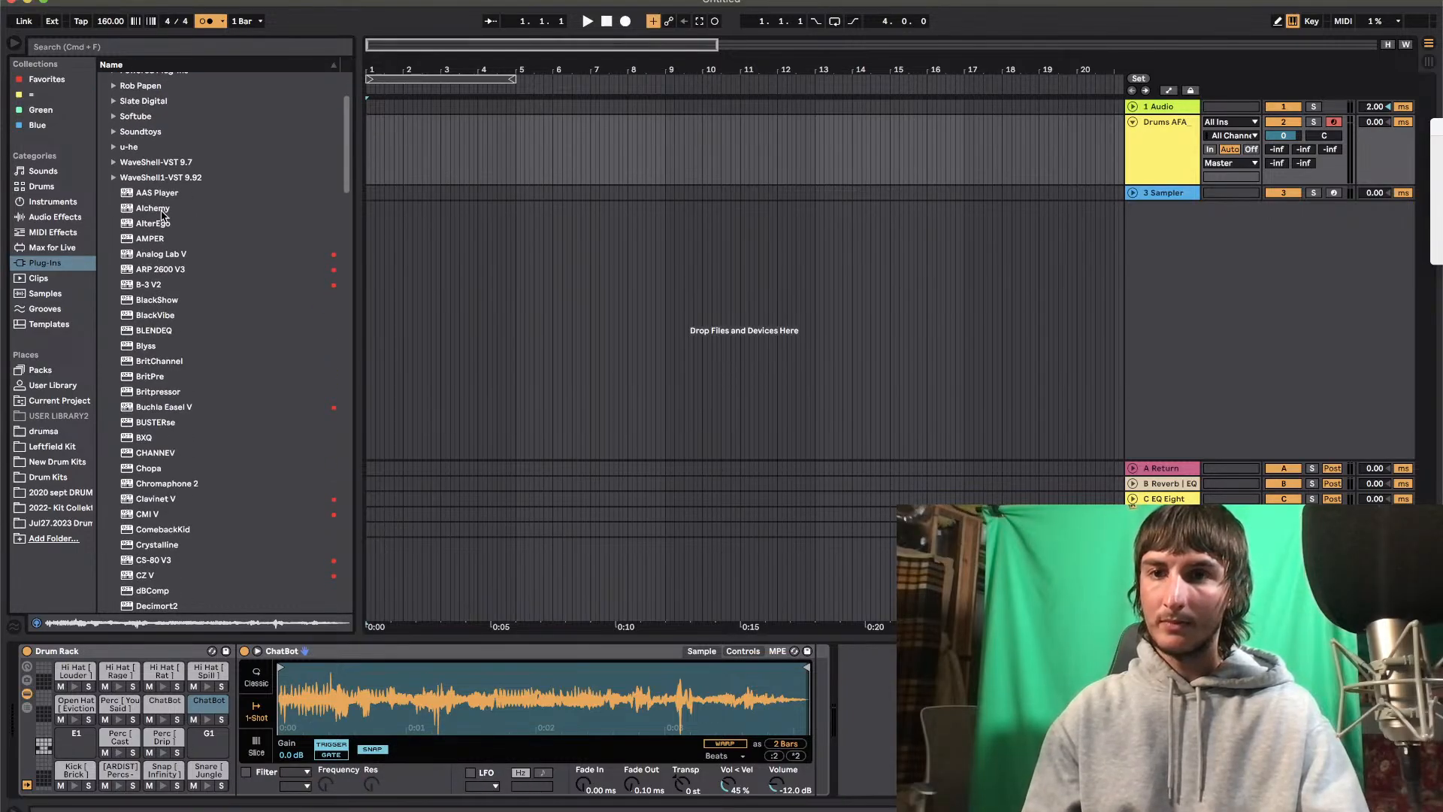
pyautogui.moveTo(141, 260); pyautogui.dragTo(579, 326)
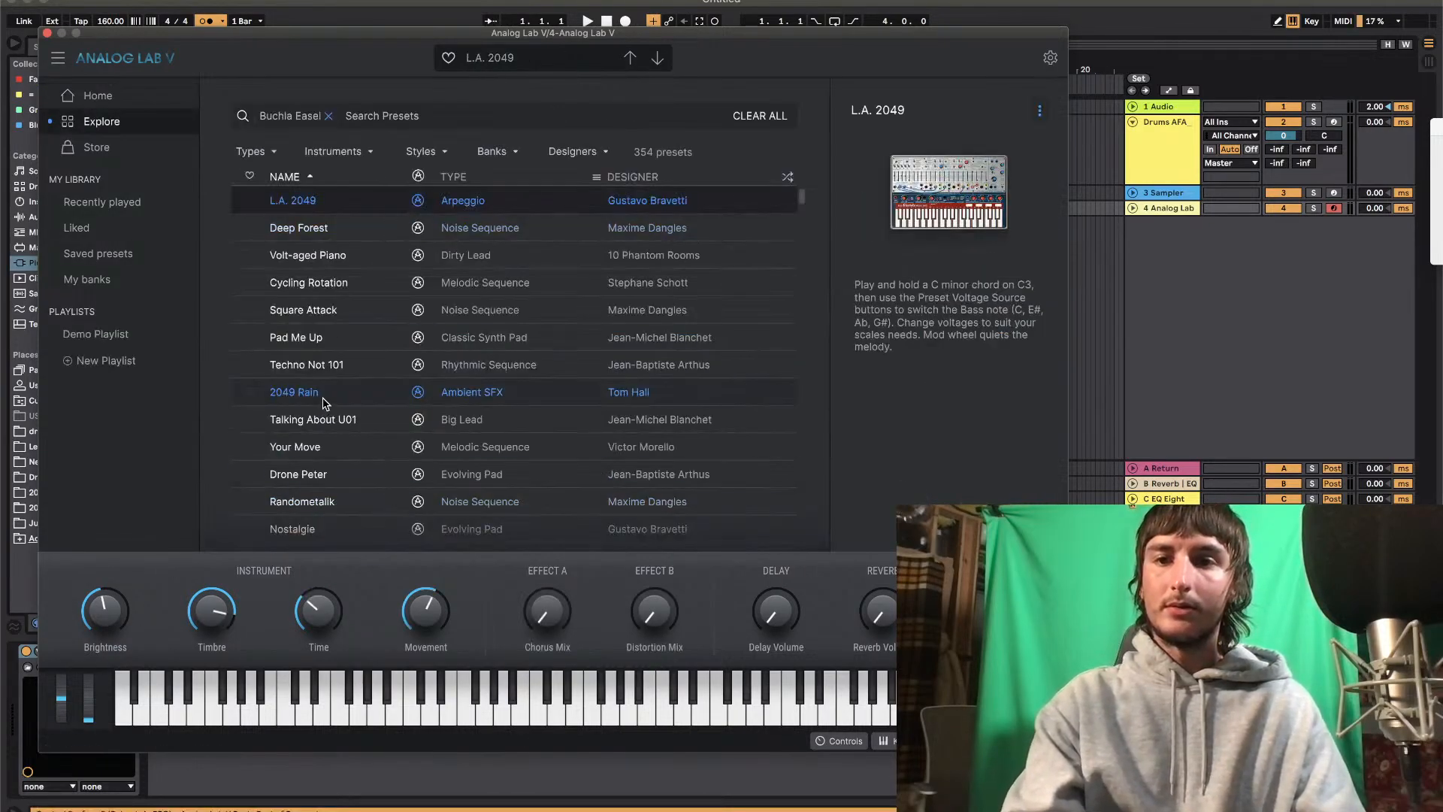
# Replace the Buchla Easel preset list in Analog Lab V with the Keys sound type
pyautogui.scroll(-10, 323, 404)
pyautogui.scroll(10, 323, 404)
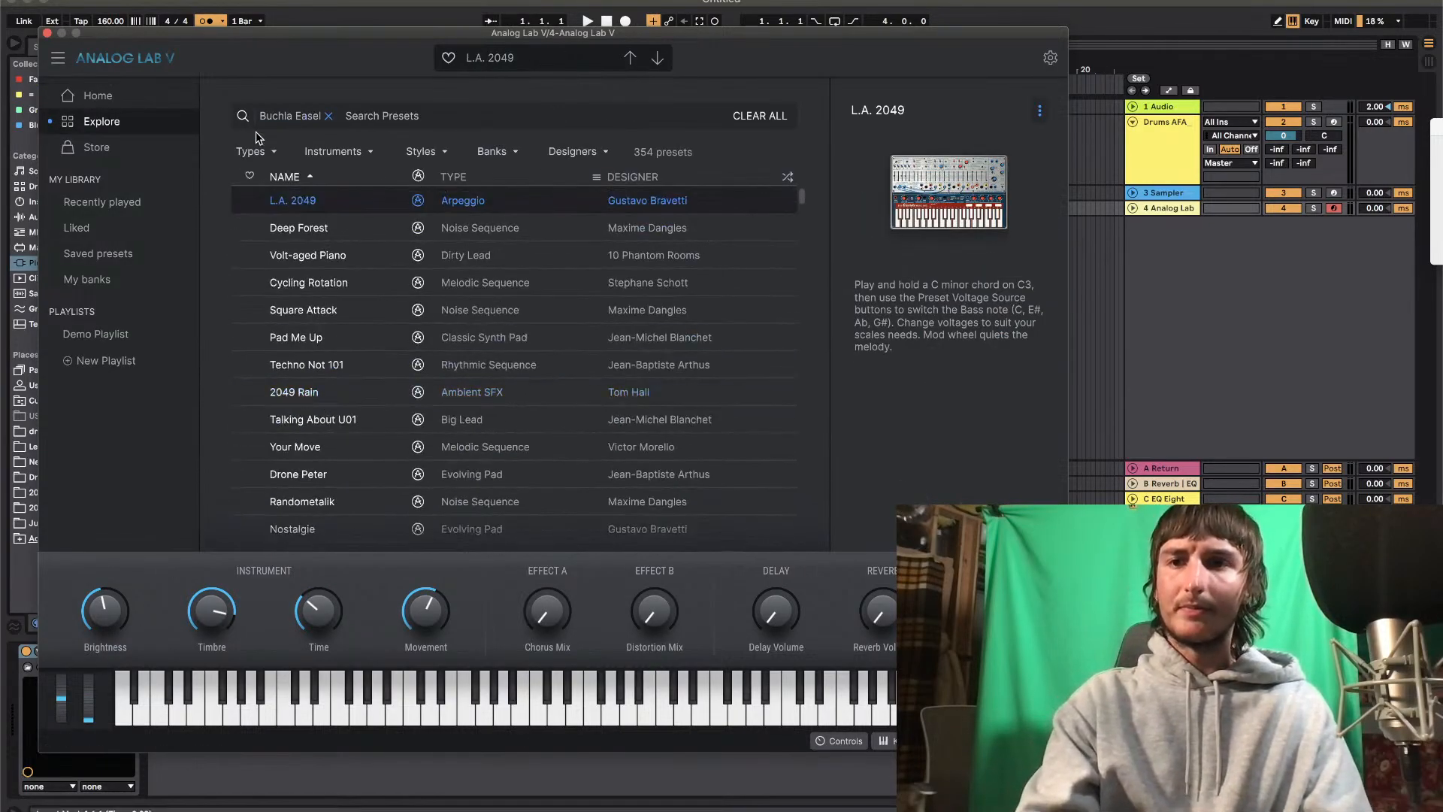
pyautogui.click(107, 105)
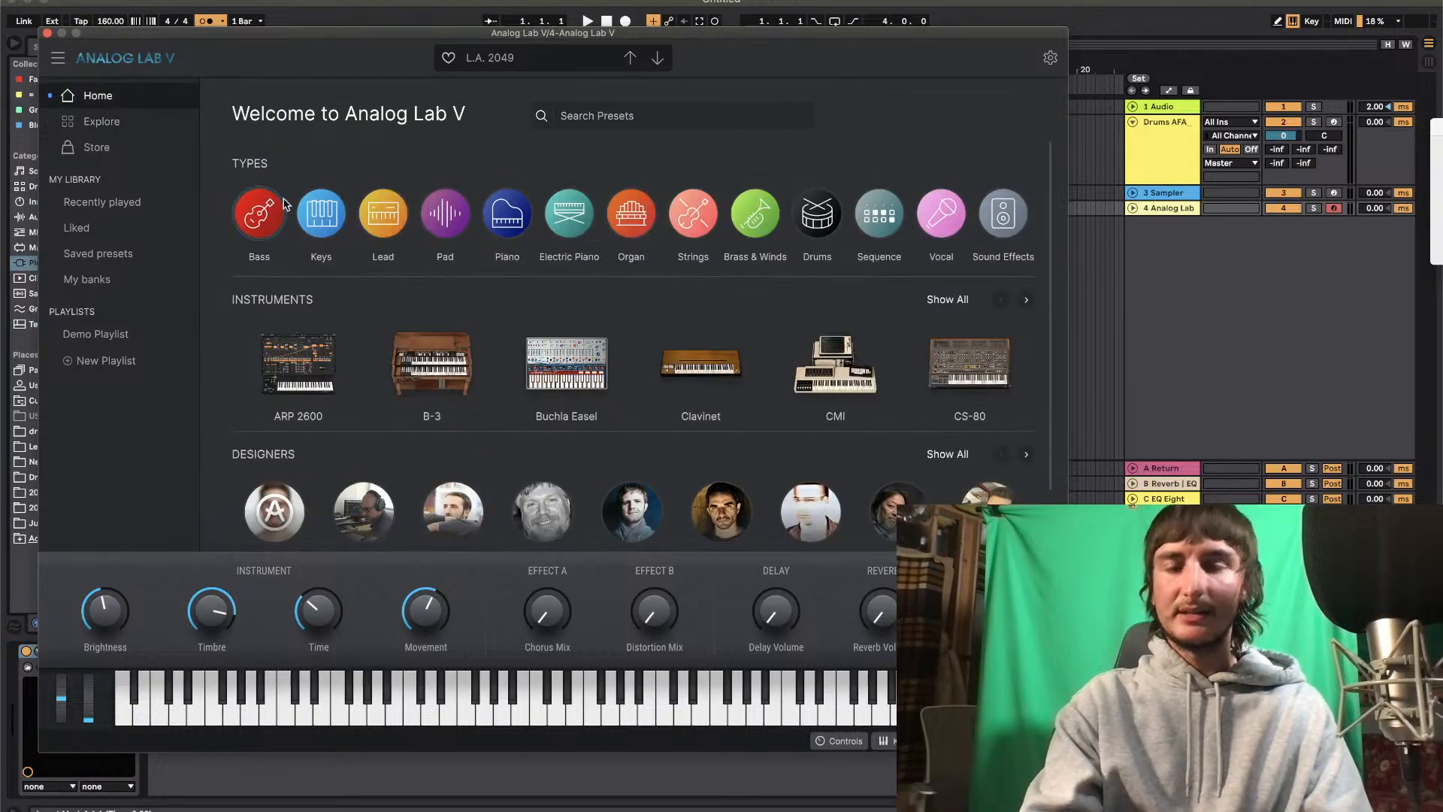
pyautogui.click(321, 211)
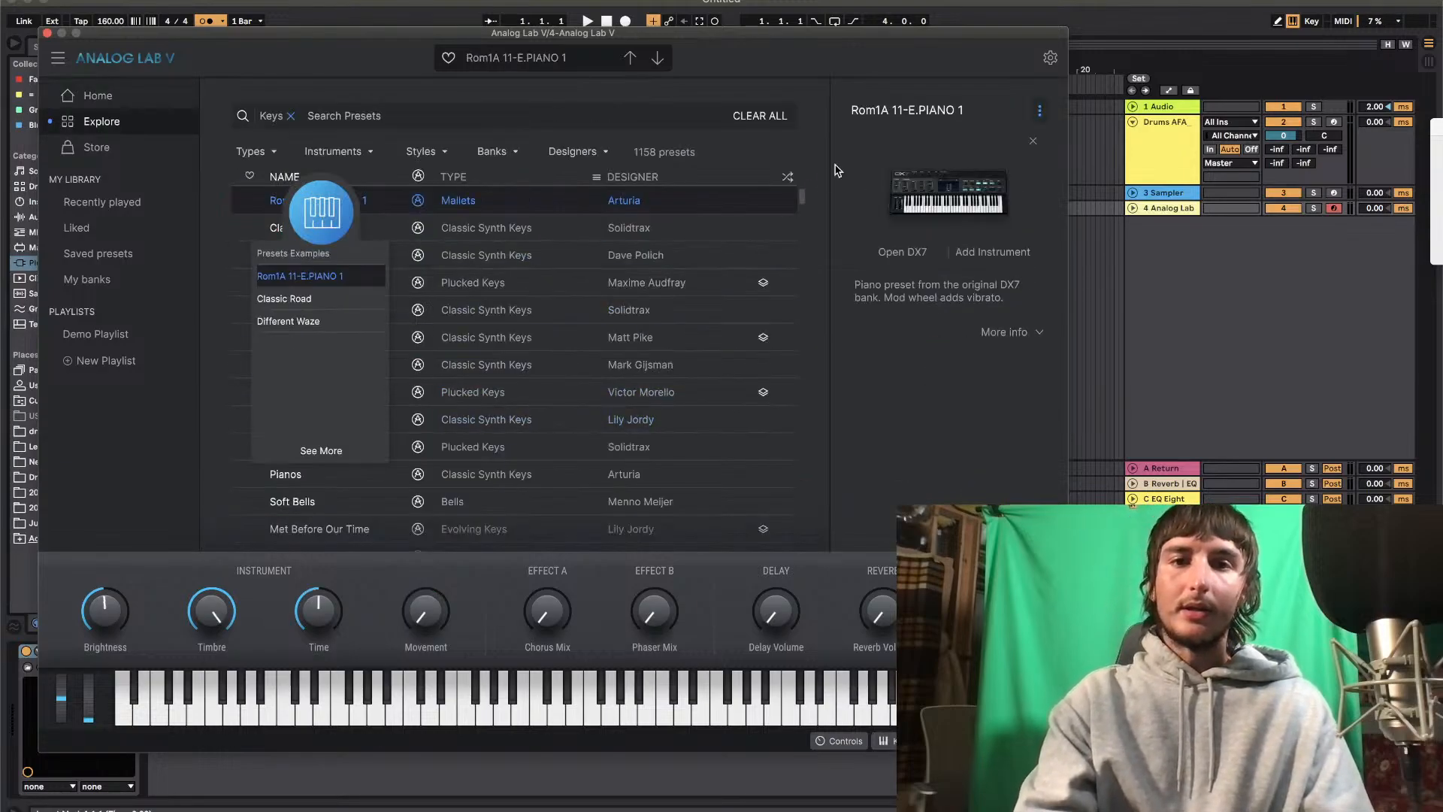
# Audition Keys presets in Analog Lab V, including Electroacustic, Electronic Forte Piano and Emokeys
pyautogui.scroll(-5, 698, 303)
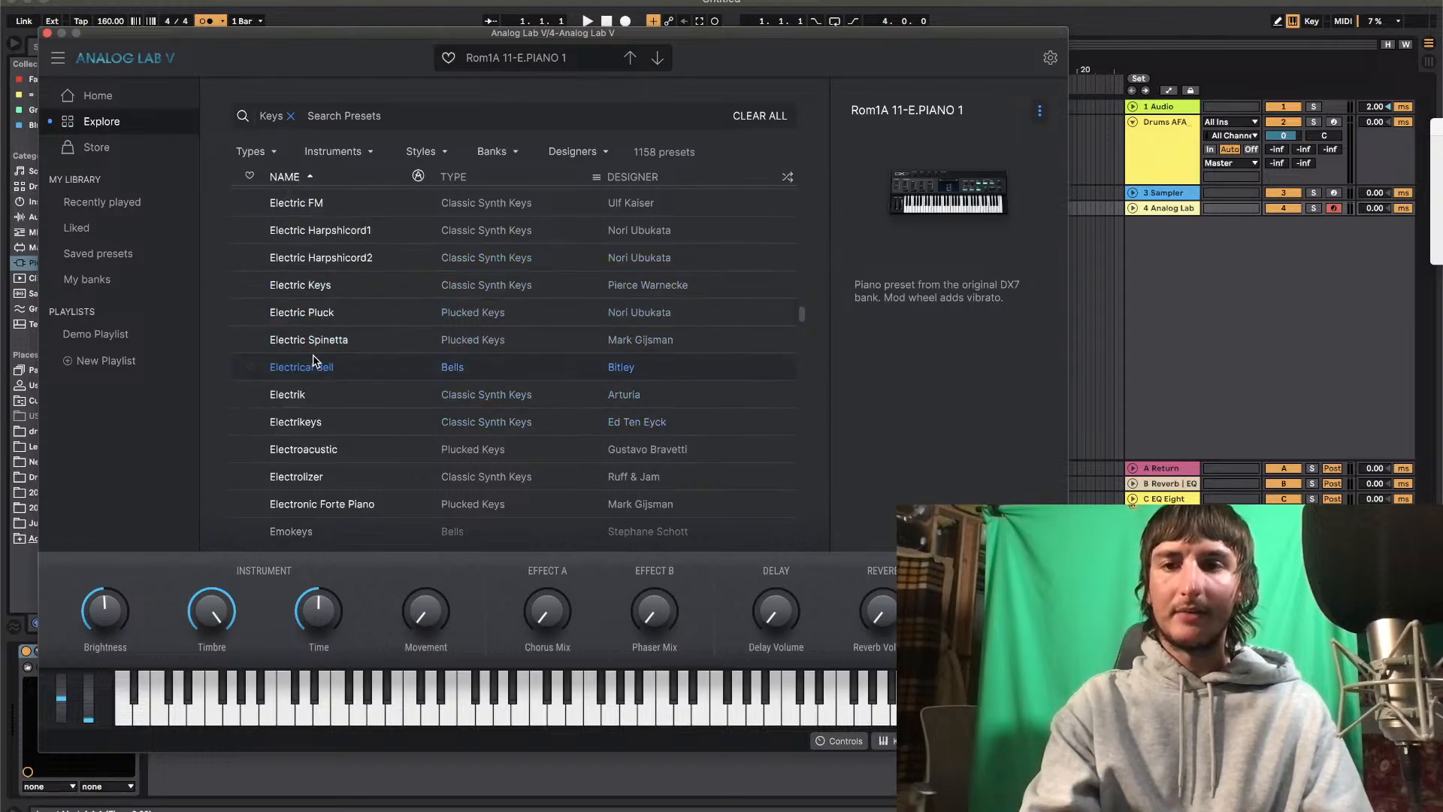
pyautogui.click(309, 449)
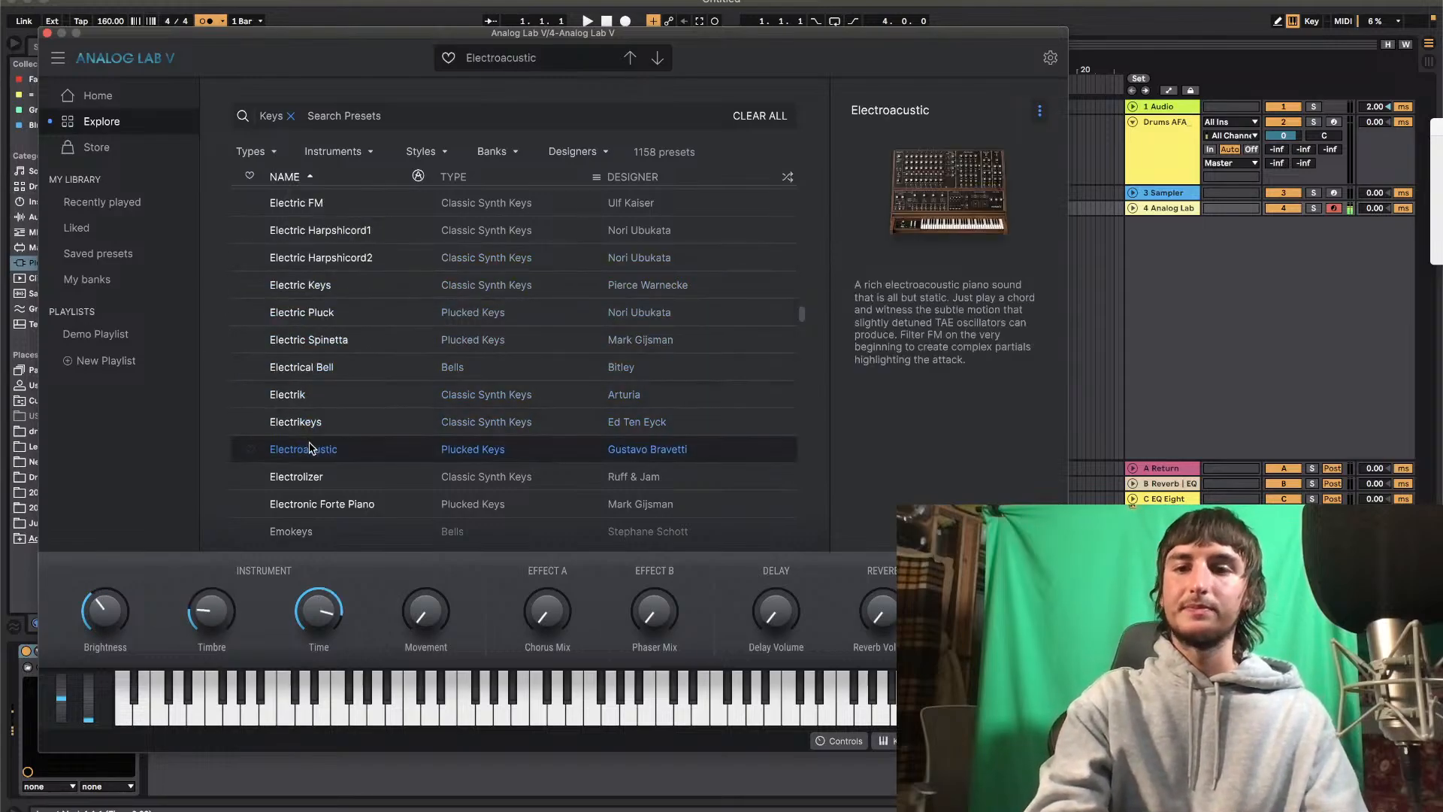
pyautogui.click(303, 473)
pyautogui.scroll(-1, 304, 471)
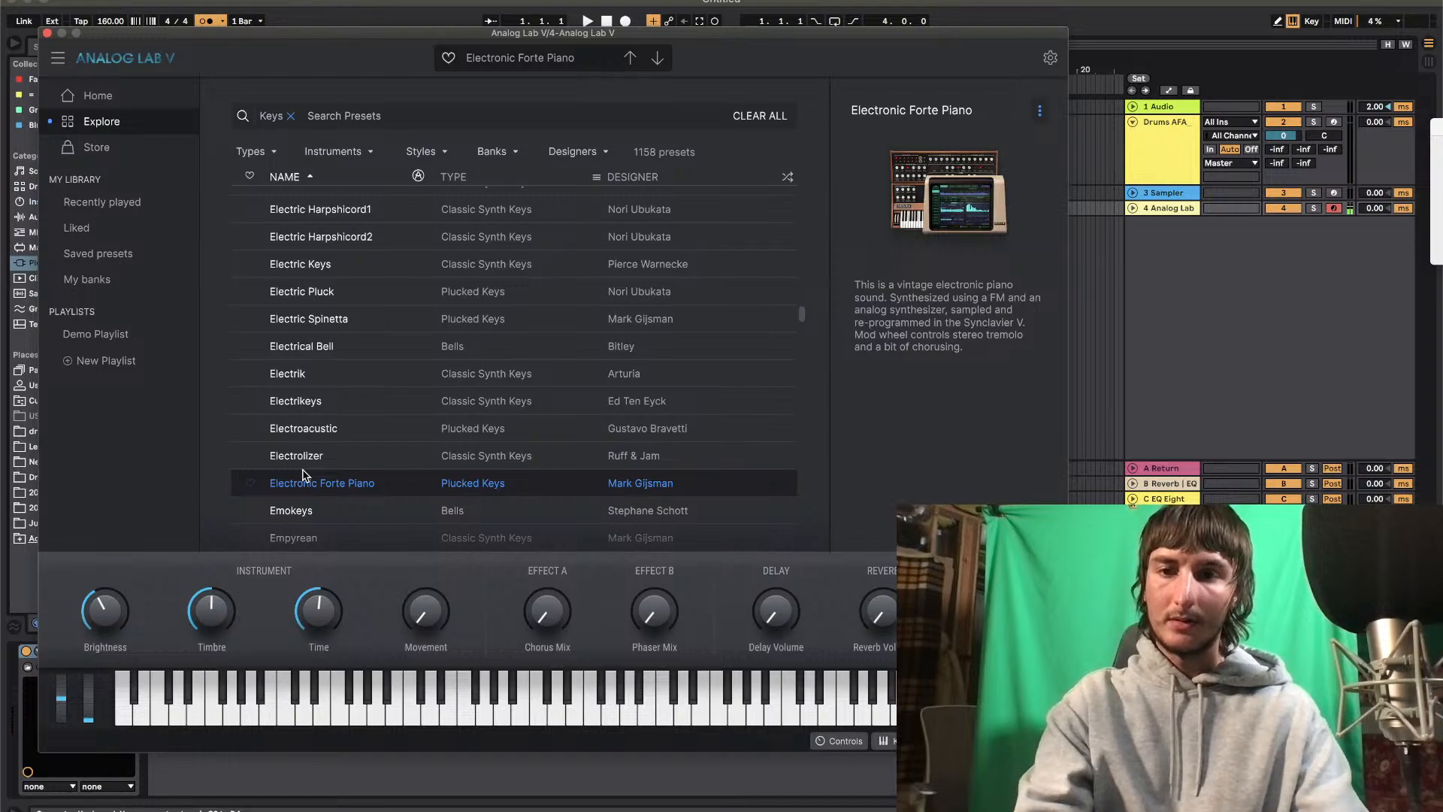
pyautogui.scroll(-1, 304, 474)
pyautogui.click(304, 473)
pyautogui.scroll(-1, 303, 473)
pyautogui.click(303, 473)
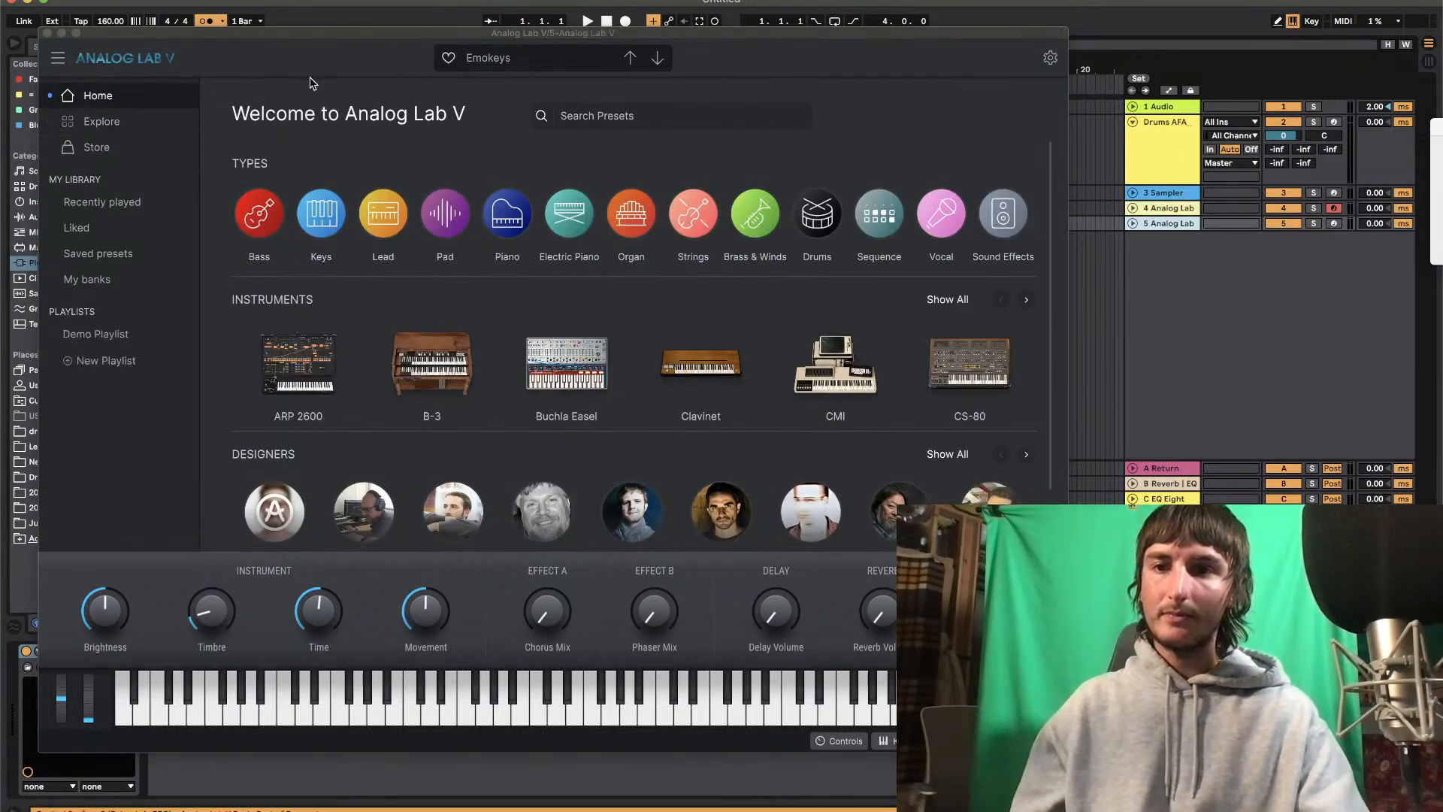
# Close the second Analog Lab V window and load the Electronic Forte Piano preset in the instance on track 4
pyautogui.click(47, 34)
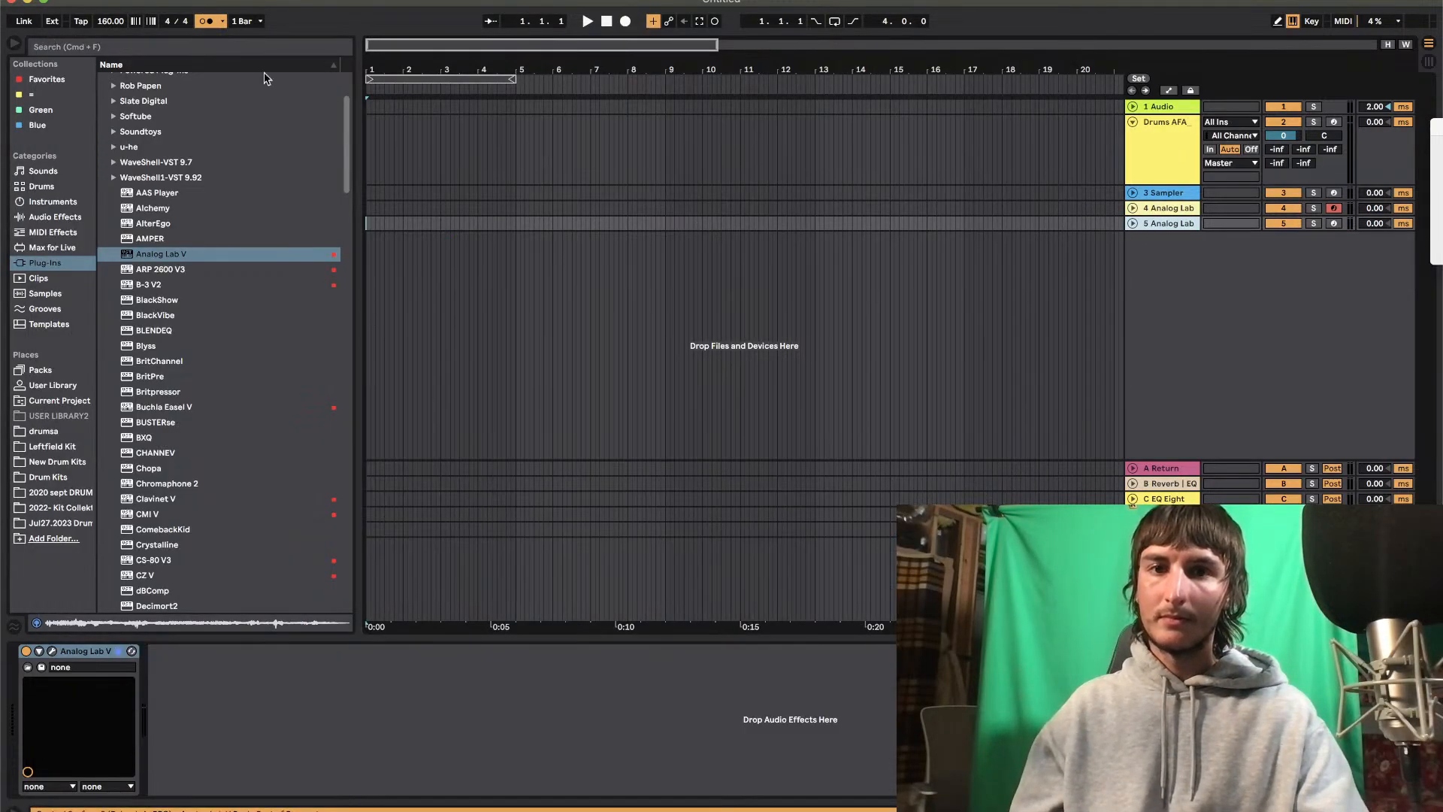
pyautogui.click(1171, 211)
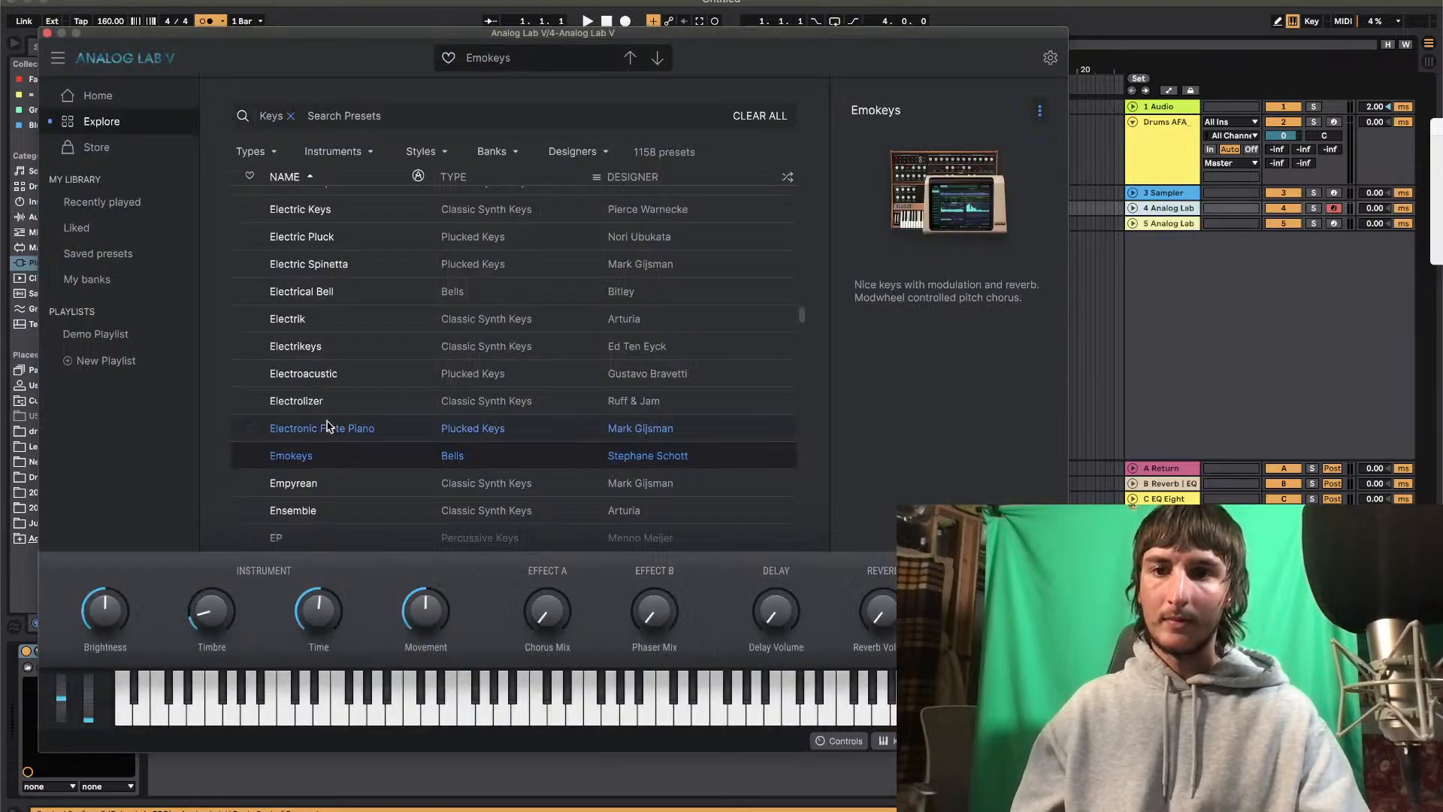
pyautogui.click(328, 426)
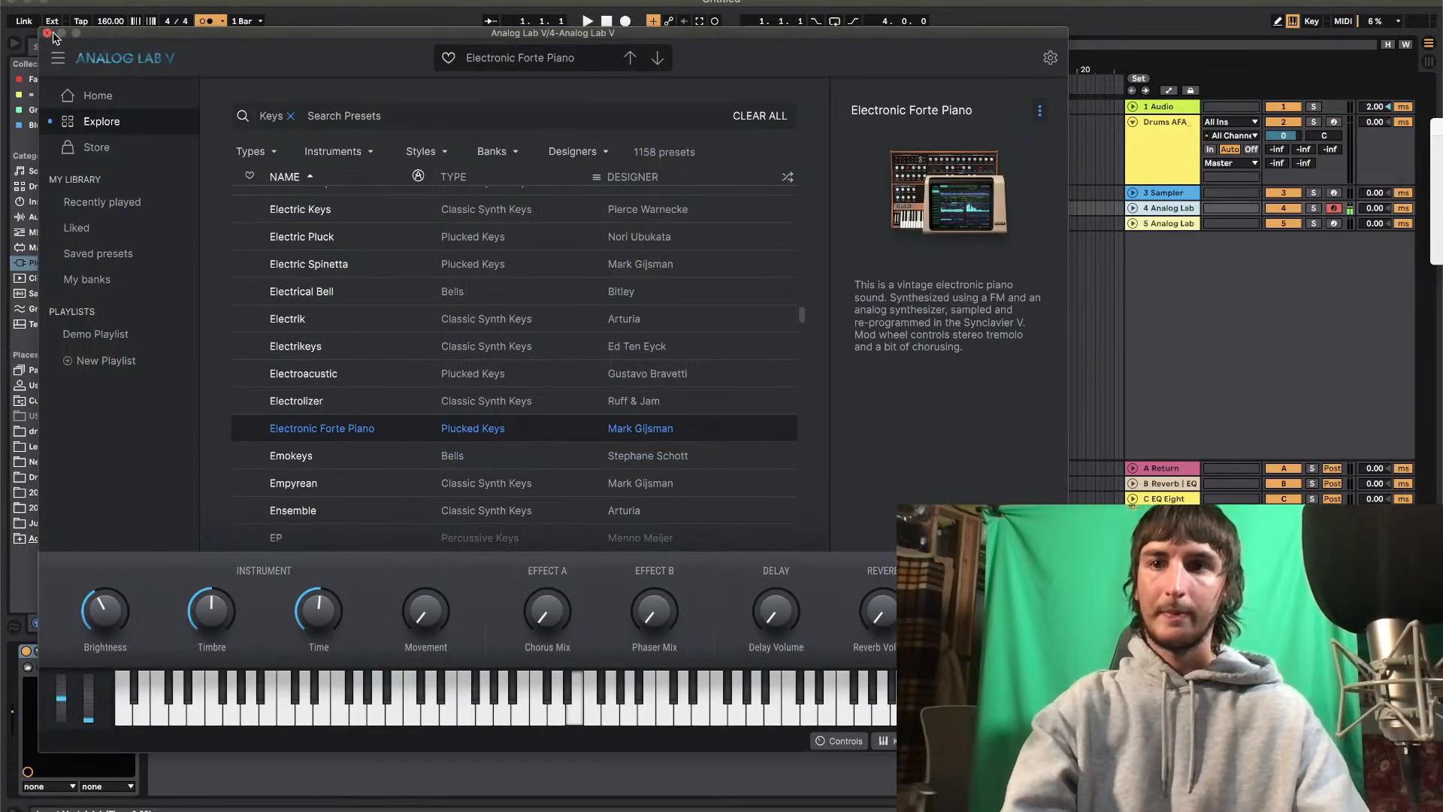
pyautogui.click(47, 33)
# Turn on looping for the first four bars of the arrangement and start playback
pyautogui.press('+')
pyautogui.press('+')
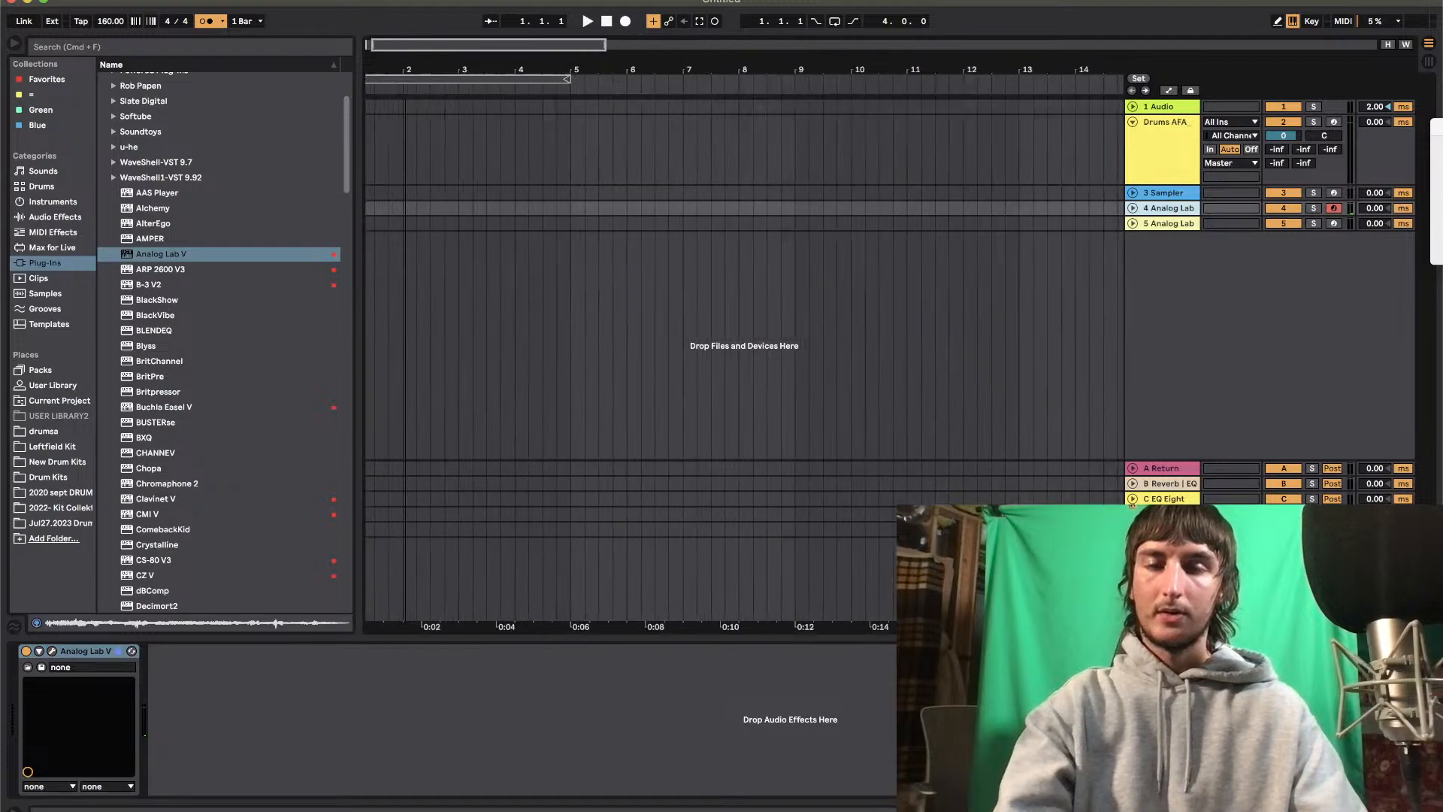
pyautogui.rightClick(441, 78)
pyautogui.click(460, 84)
pyautogui.press('space')
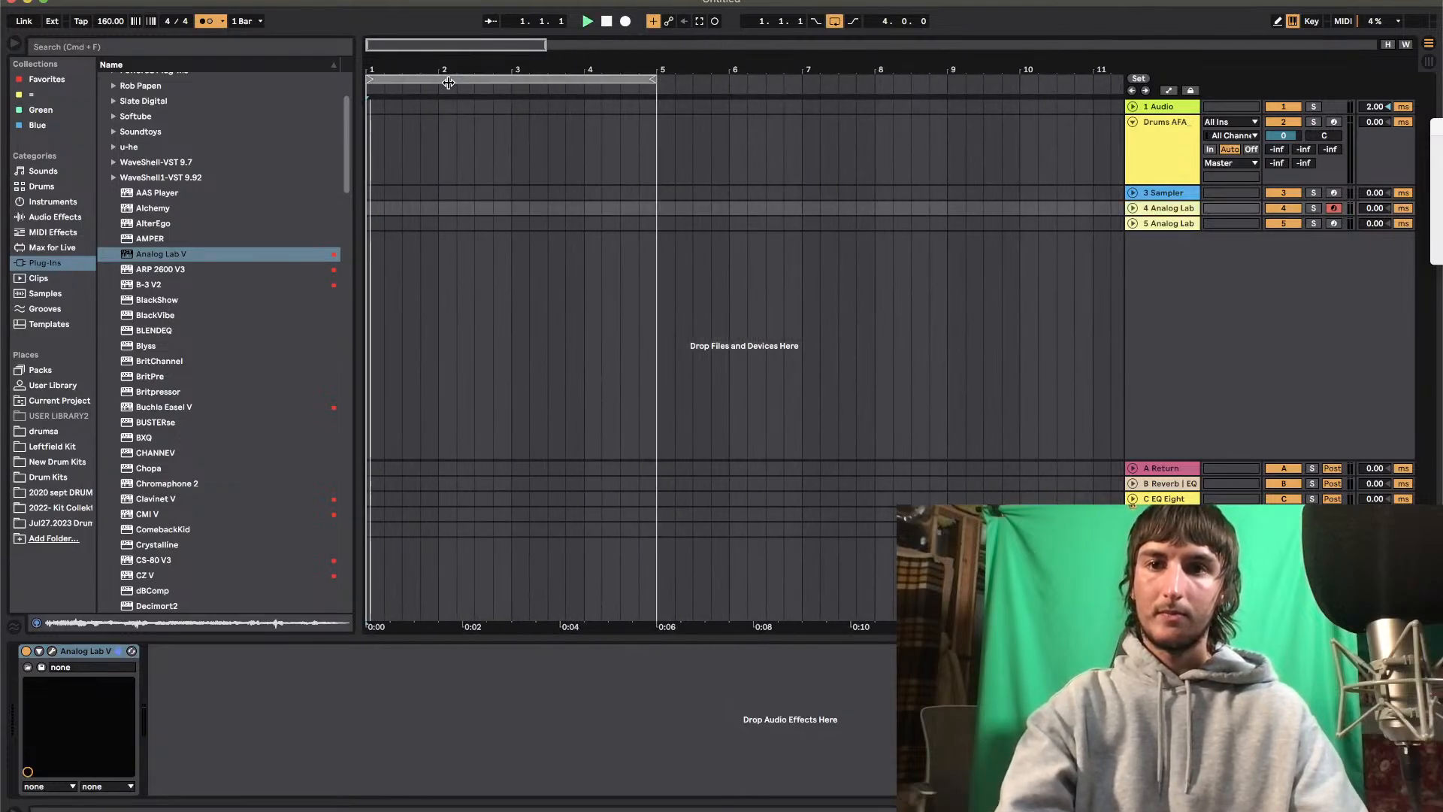
# Insert an empty four-bar MIDI clip on the Drums track across bars 1 to 4
pyautogui.click(1166, 143)
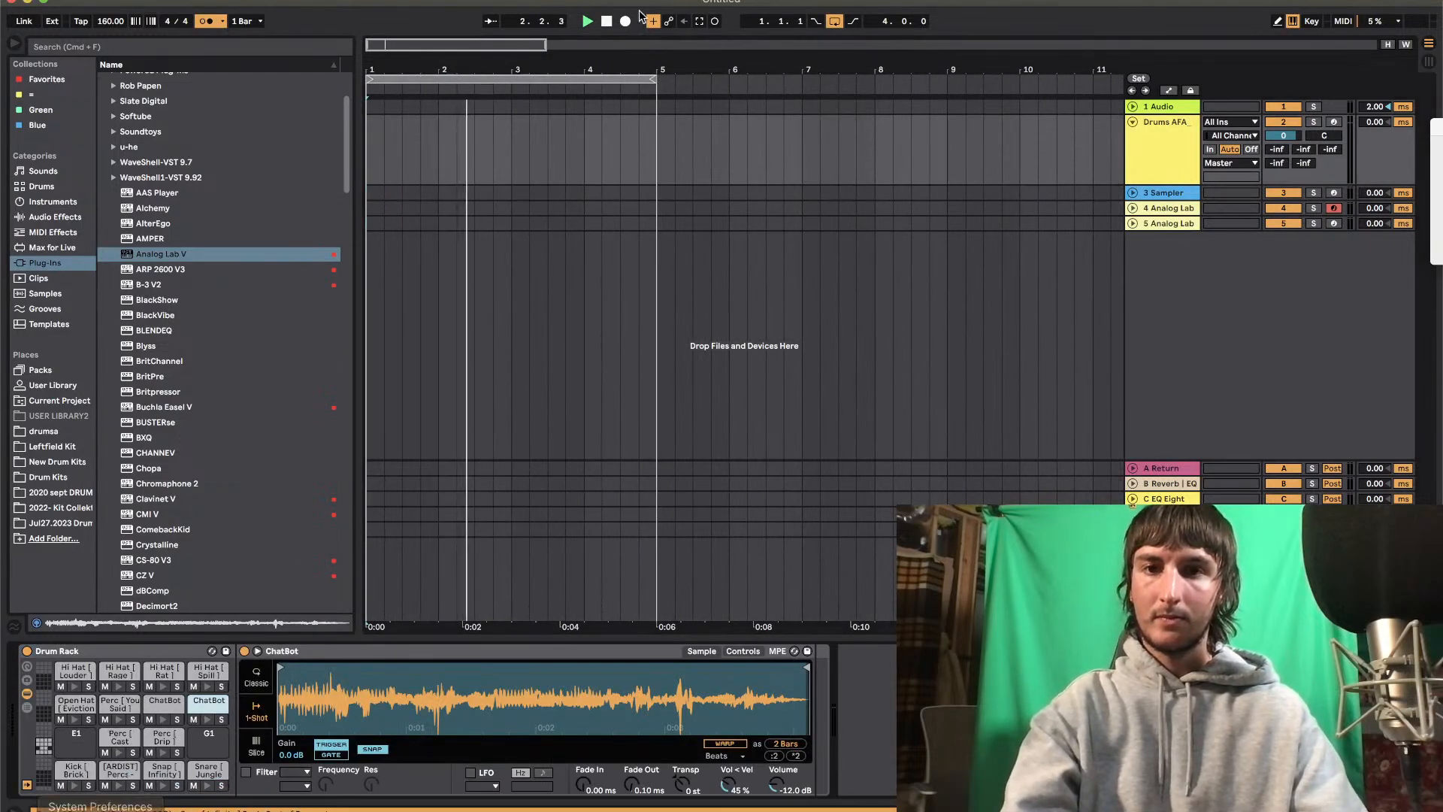
pyautogui.moveTo(658, 151); pyautogui.dragTo(358, 147)
pyautogui.rightClick(377, 149)
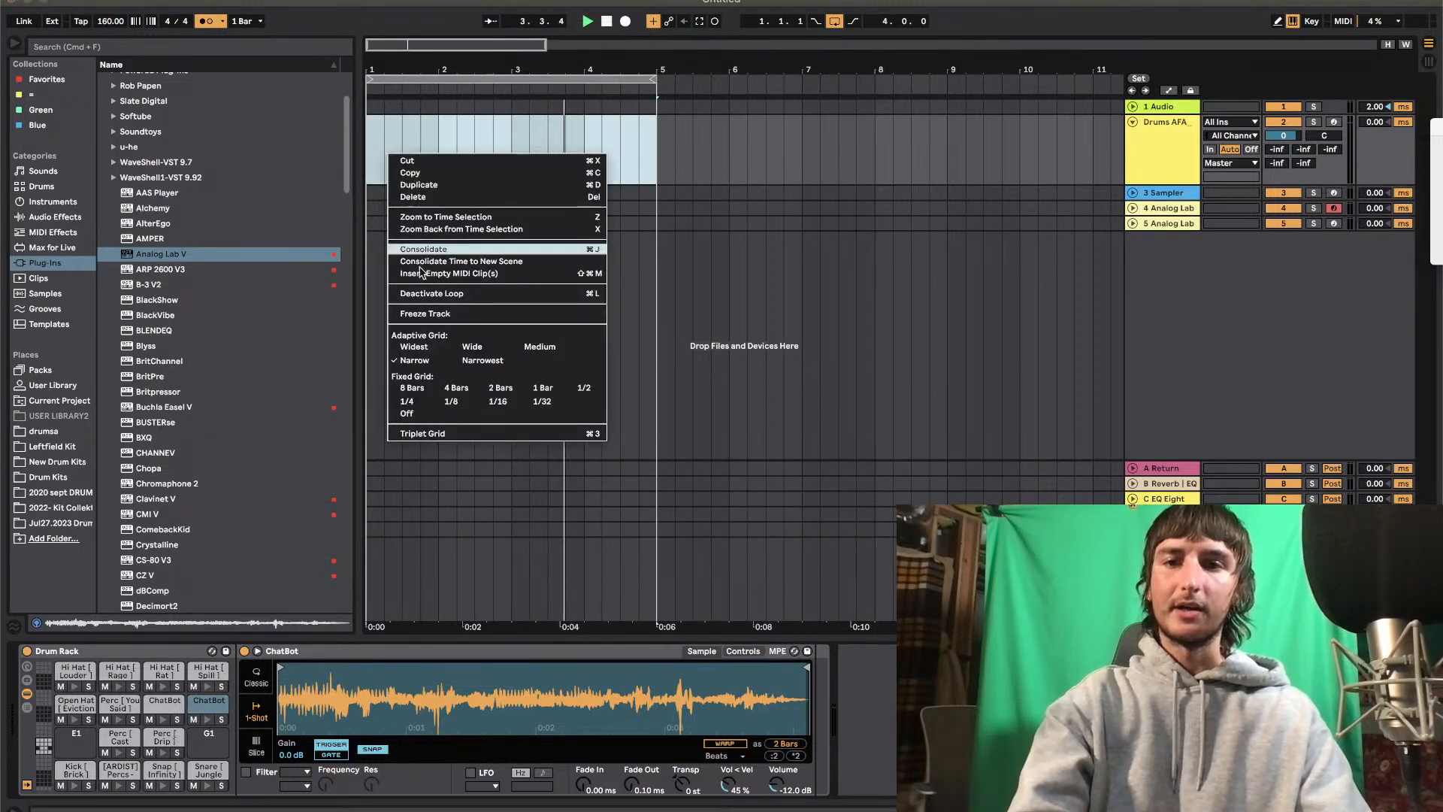
pyautogui.click(451, 272)
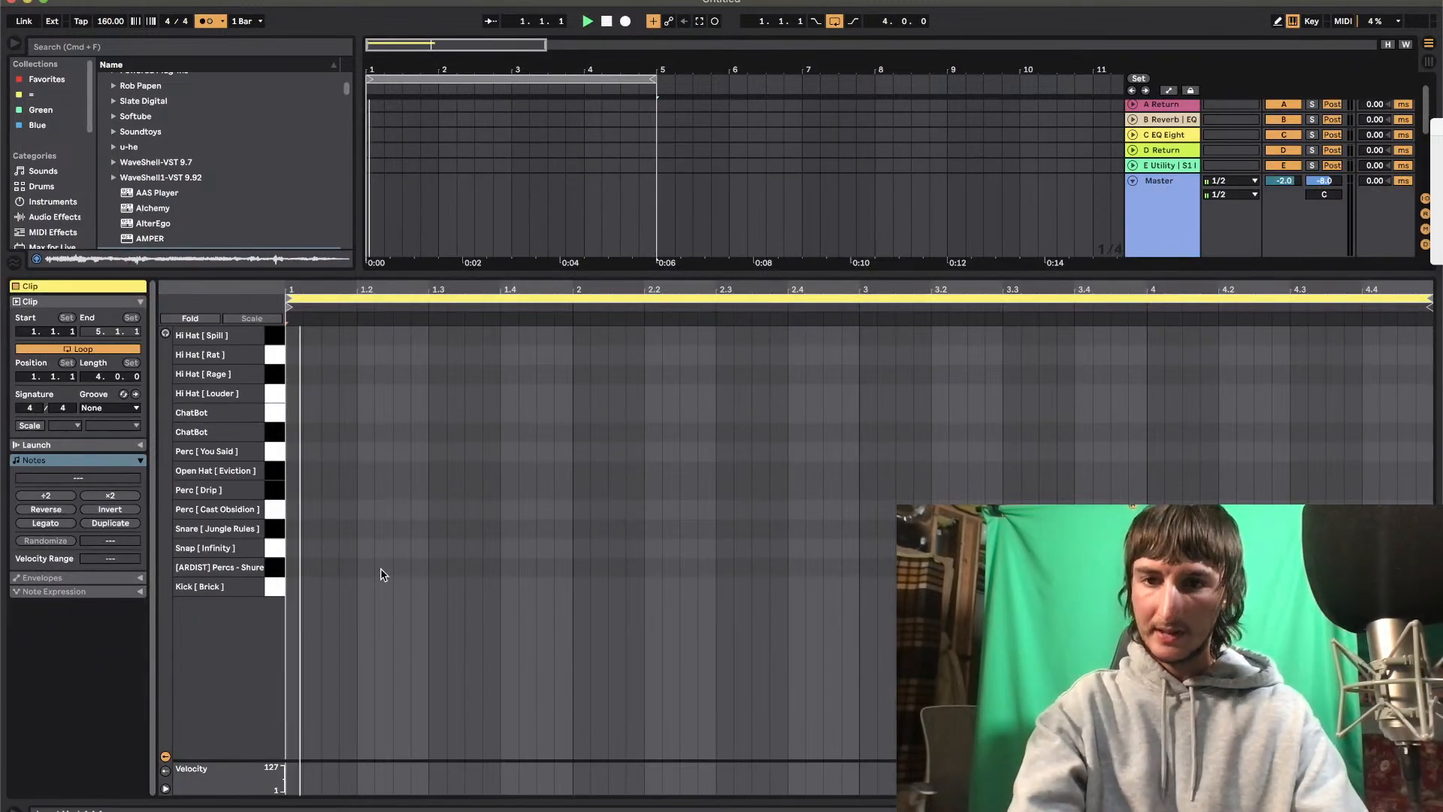
# Place Snap [ Infinity ] notes at 1.3 and 2.3 and a Perc [ Cast Obsidion ] note at 2.2.3 in the drum clip
pyautogui.doubleClick(365, 548)
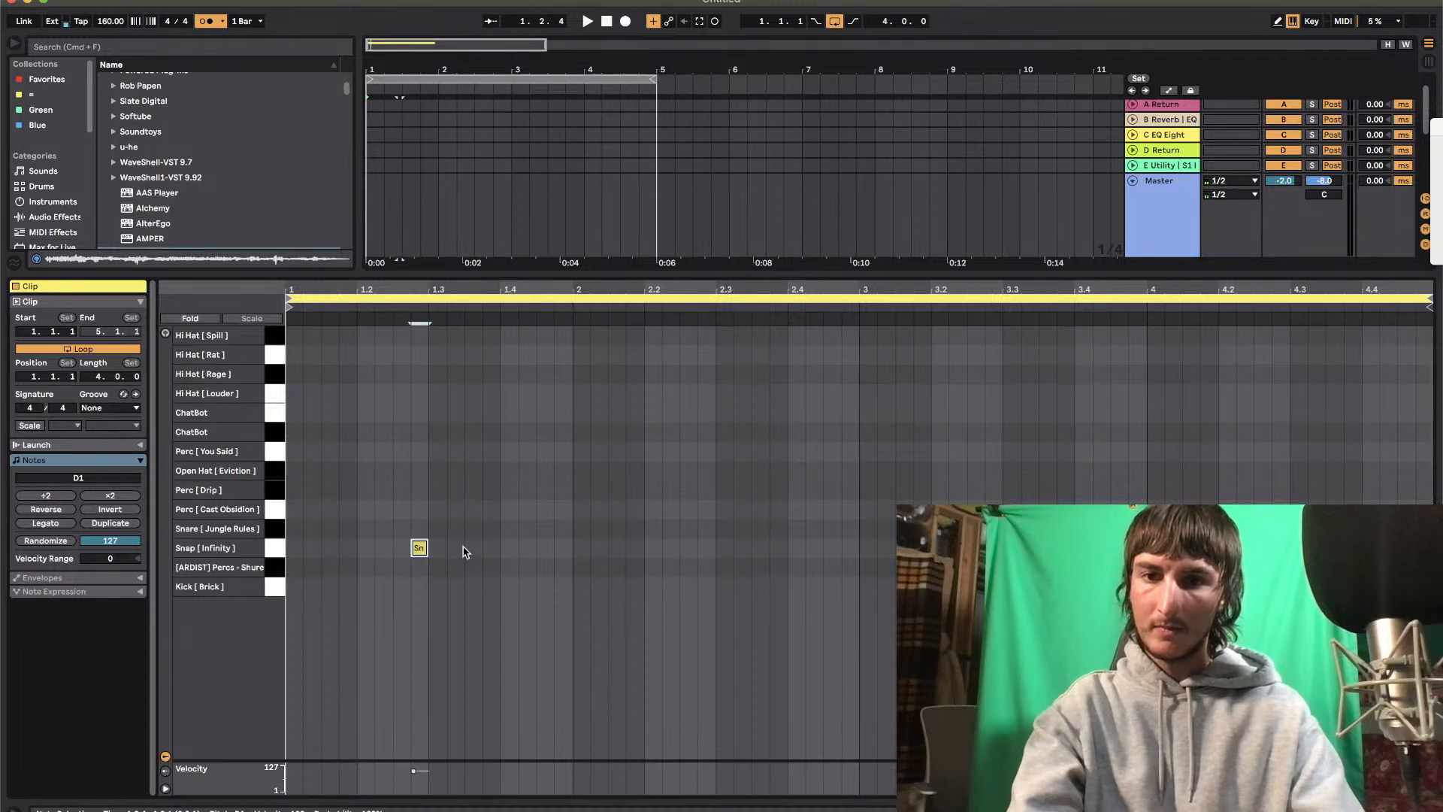
pyautogui.moveTo(571, 554); pyautogui.dragTo(78, 510)
pyautogui.click(87, 521)
pyautogui.doubleClick(689, 510)
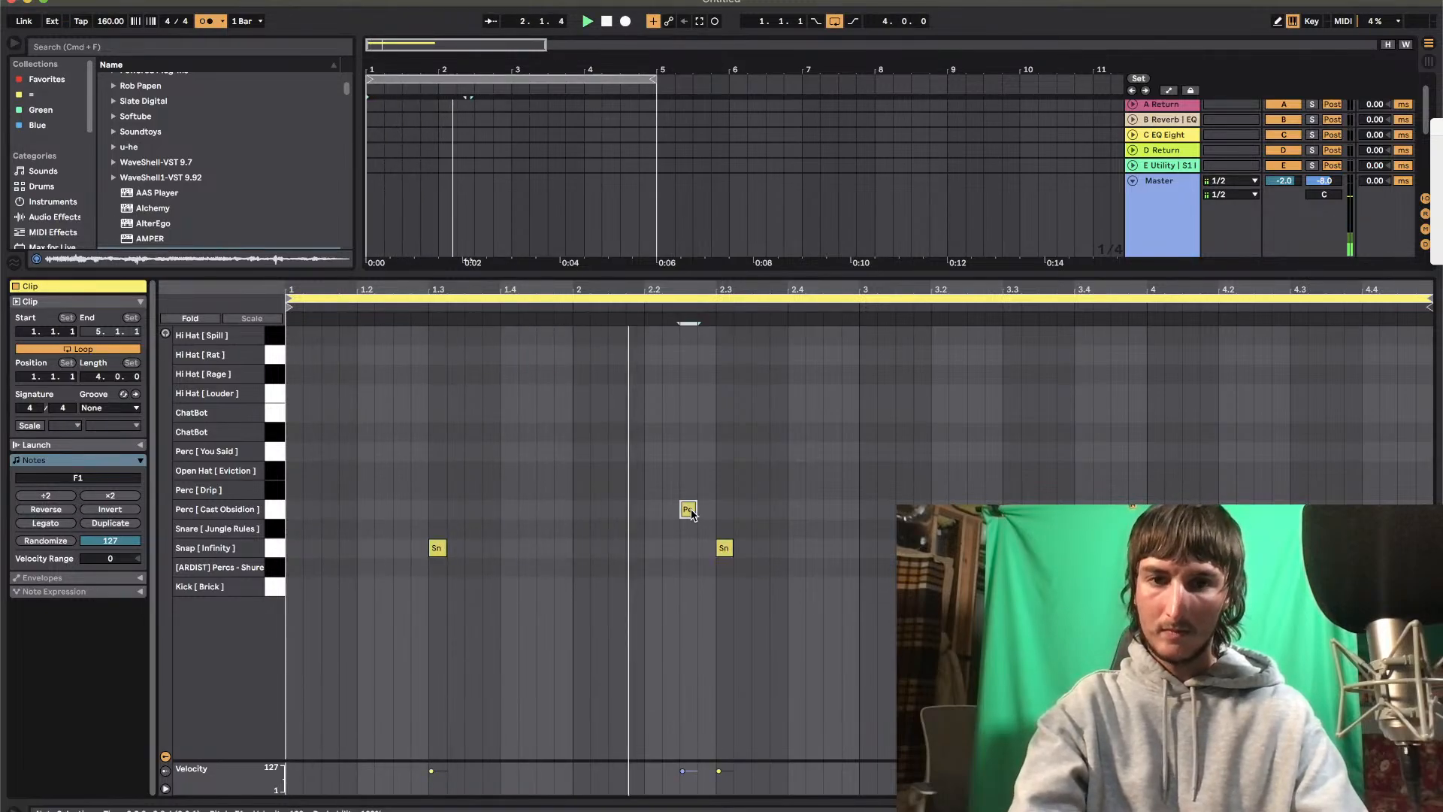
# Add Snap [ Infinity ] notes at 3.3, 4.3 and 4.4.3, then hide the clip's note editor
pyautogui.click(1023, 541)
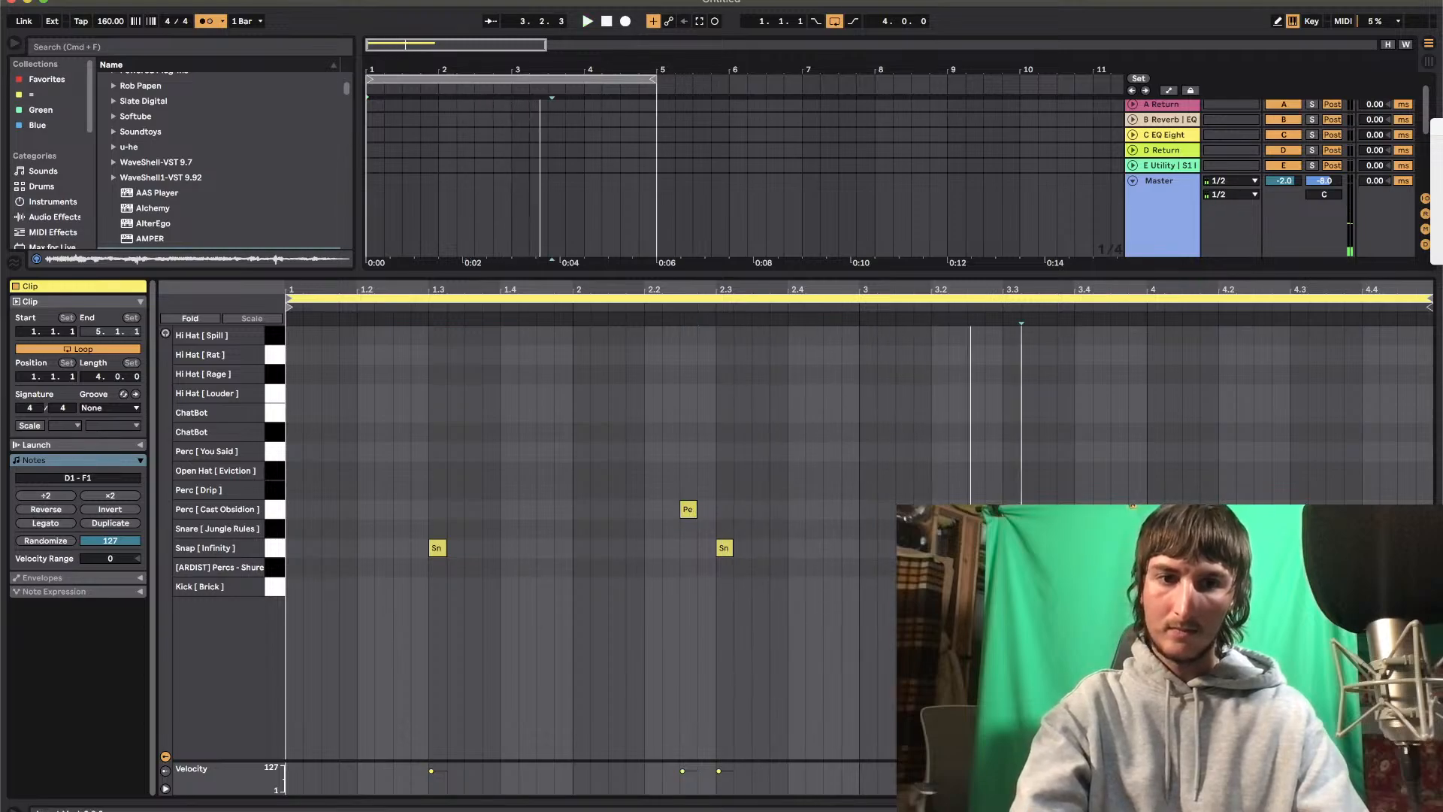
pyautogui.doubleClick(1302, 548)
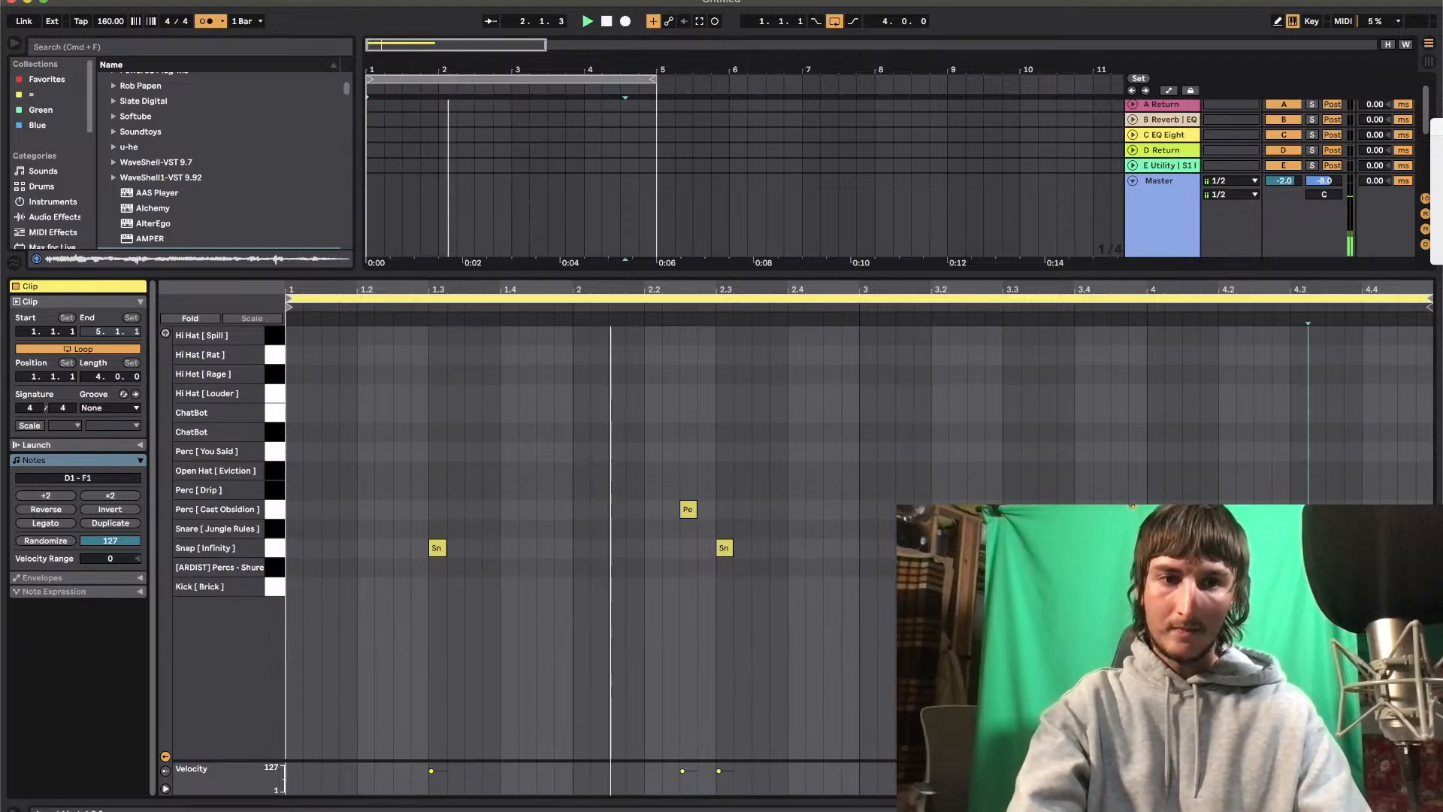
pyautogui.press('Right')
pyautogui.press('Right')
pyautogui.press('Right')
pyautogui.press('Right')
pyautogui.press('Right')
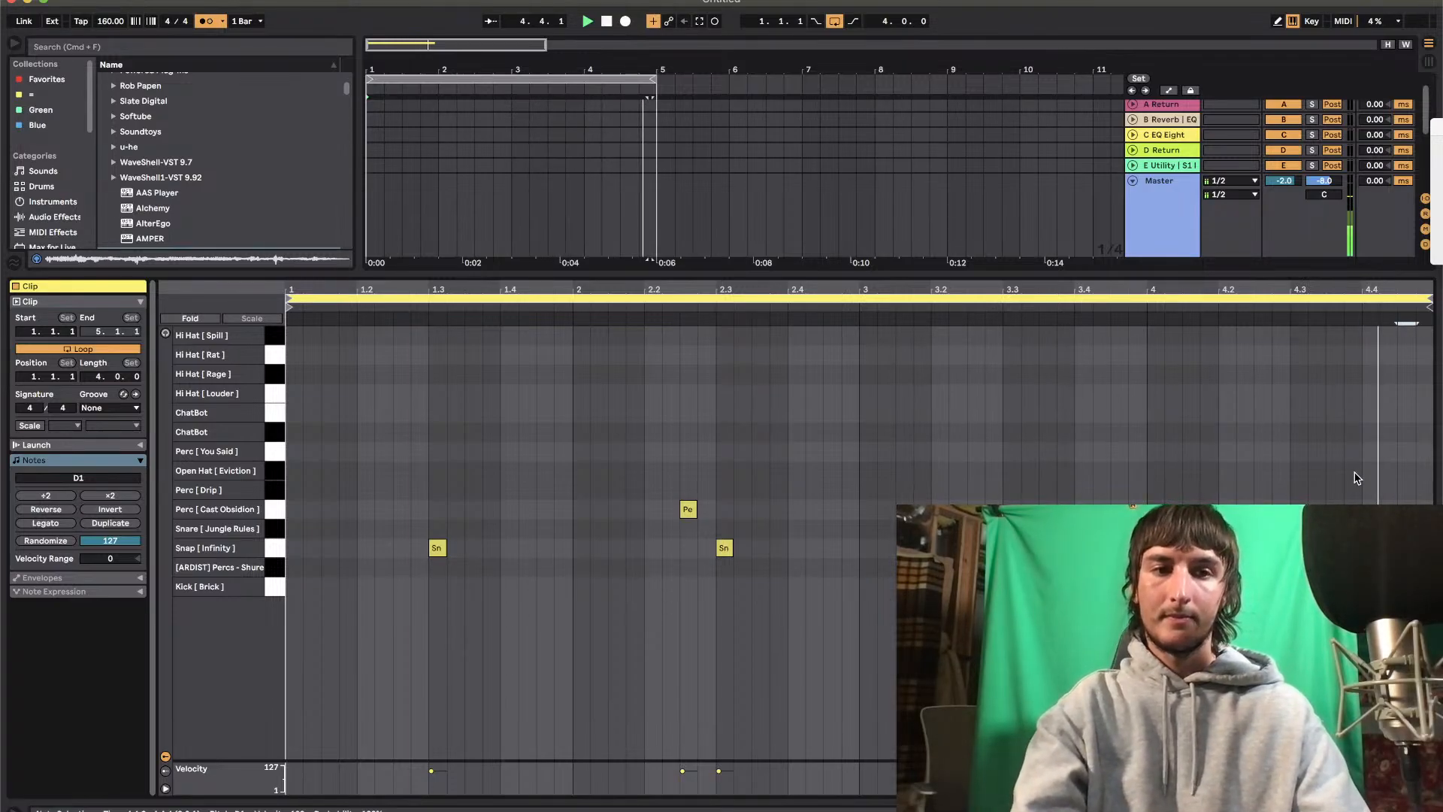
pyautogui.press('super+alt+l')
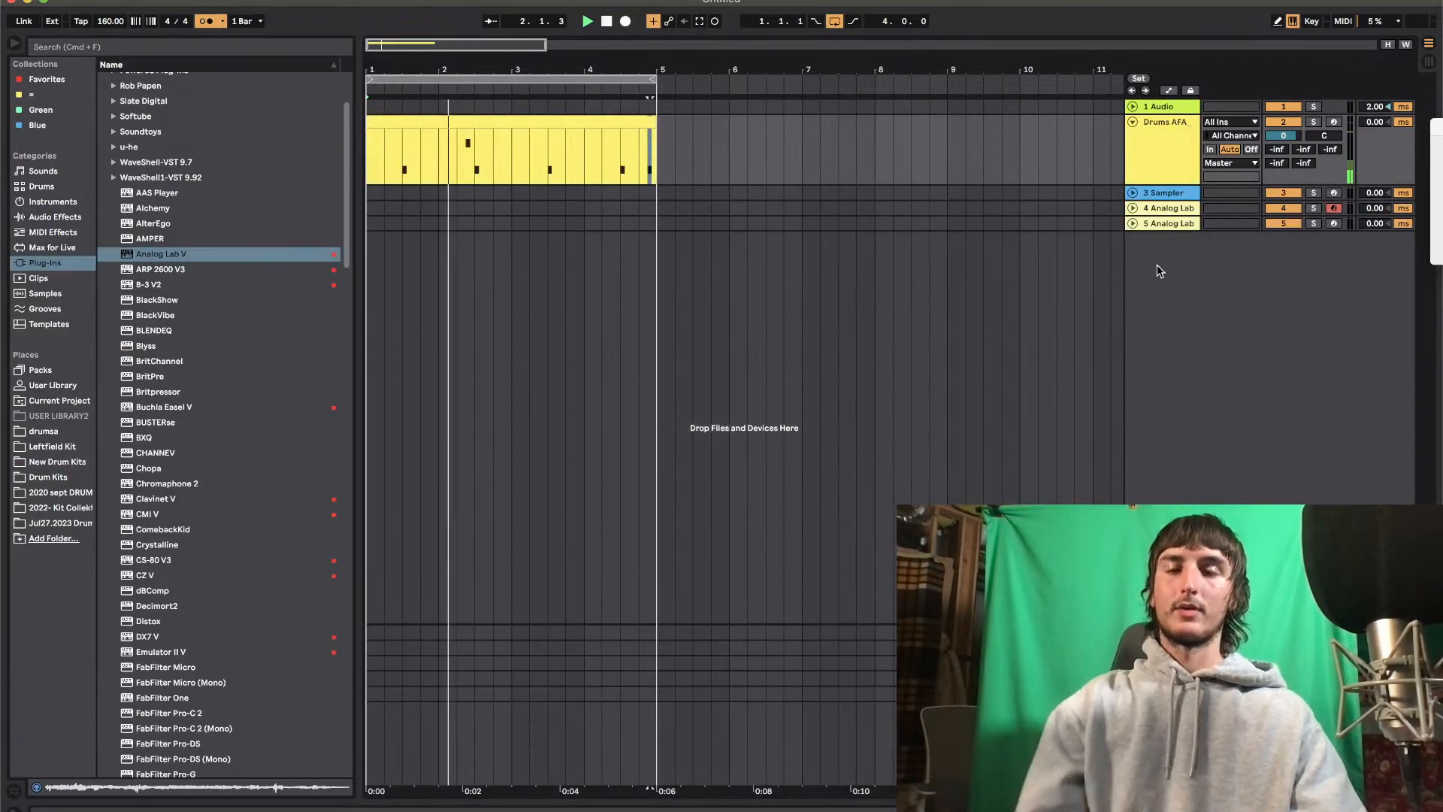
# Turn on the metronome and place the played-in melody clip across bars 1 to 4 of the 4 Analog Lab track
pyautogui.click(206, 21)
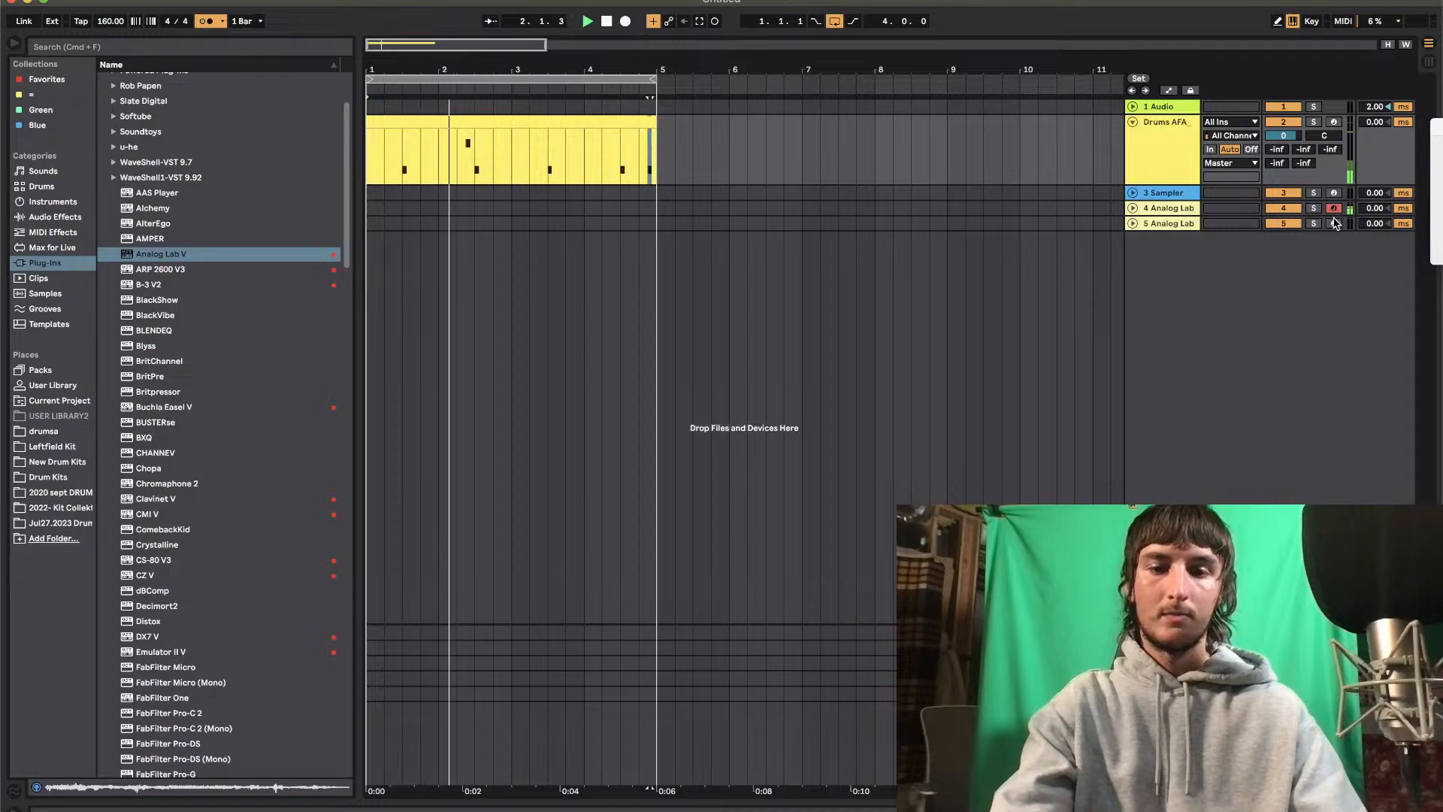
pyautogui.moveTo(652, 211); pyautogui.dragTo(406, 206)
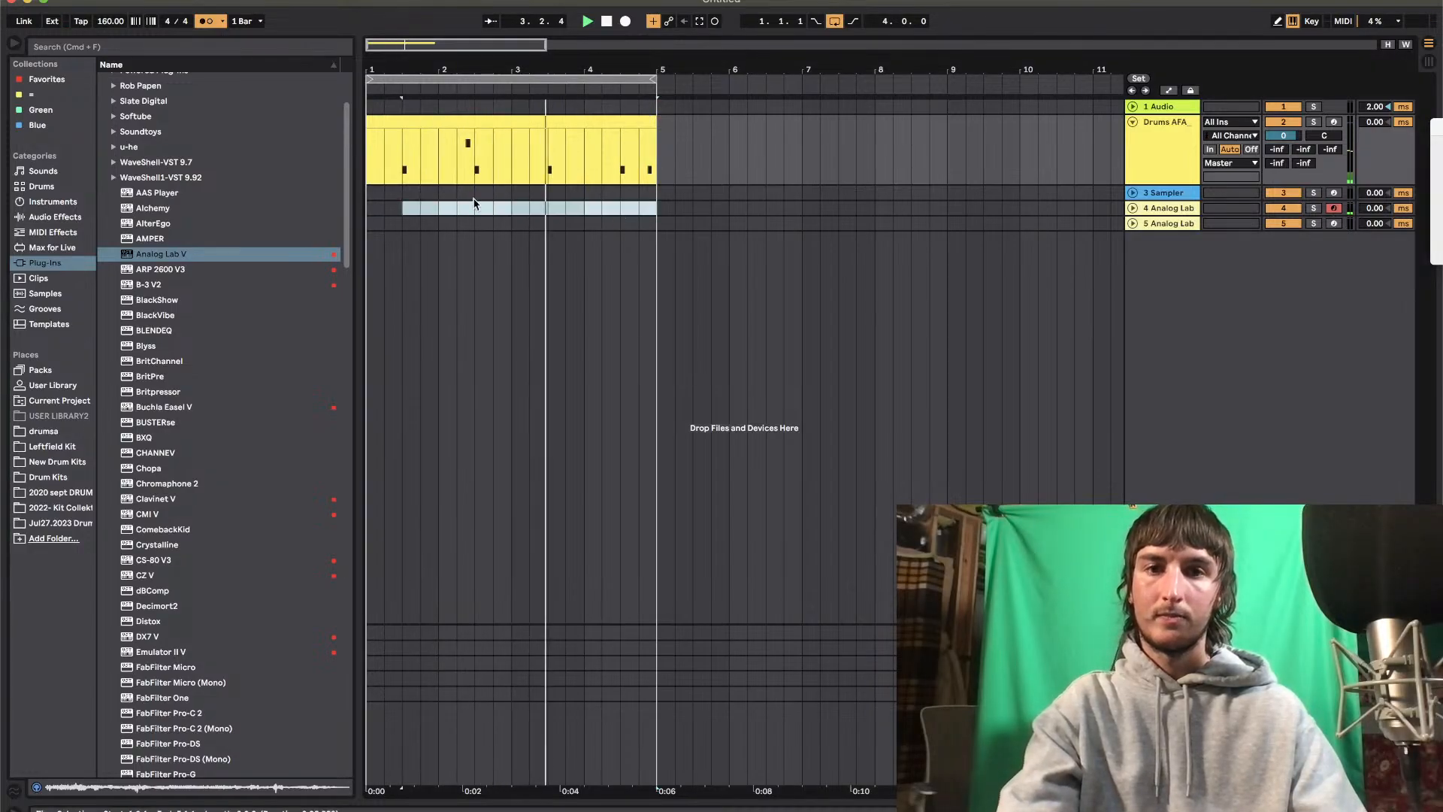
pyautogui.click(636, 223)
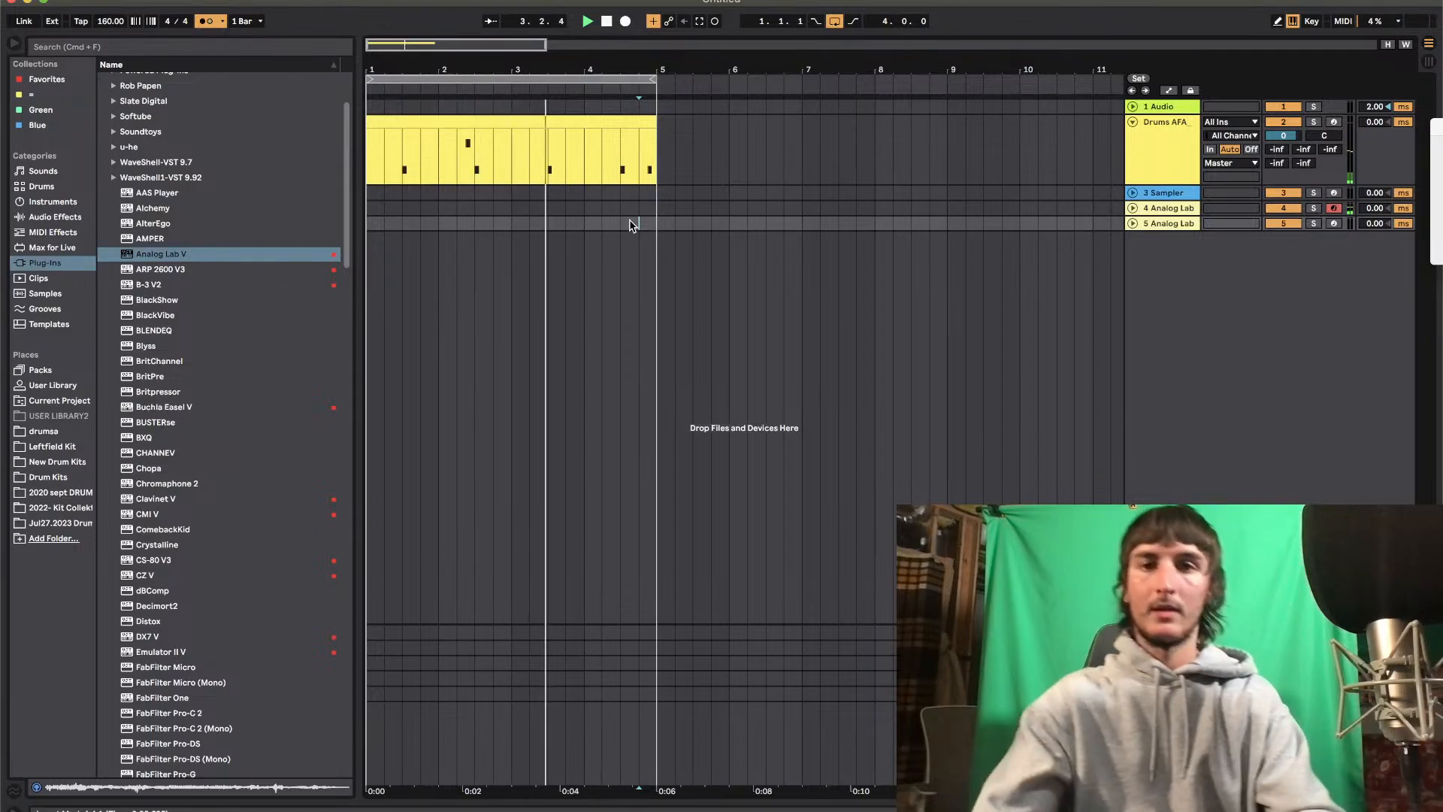
pyautogui.press('space')
pyautogui.moveTo(455, 208); pyautogui.dragTo(293, 218)
pyautogui.press('space')
pyautogui.press('space')
pyautogui.press('space')
# Quantize all notes in the 4 Analog Lab melody clip and play it back
pyautogui.doubleClick(460, 211)
pyautogui.rightClick(461, 556)
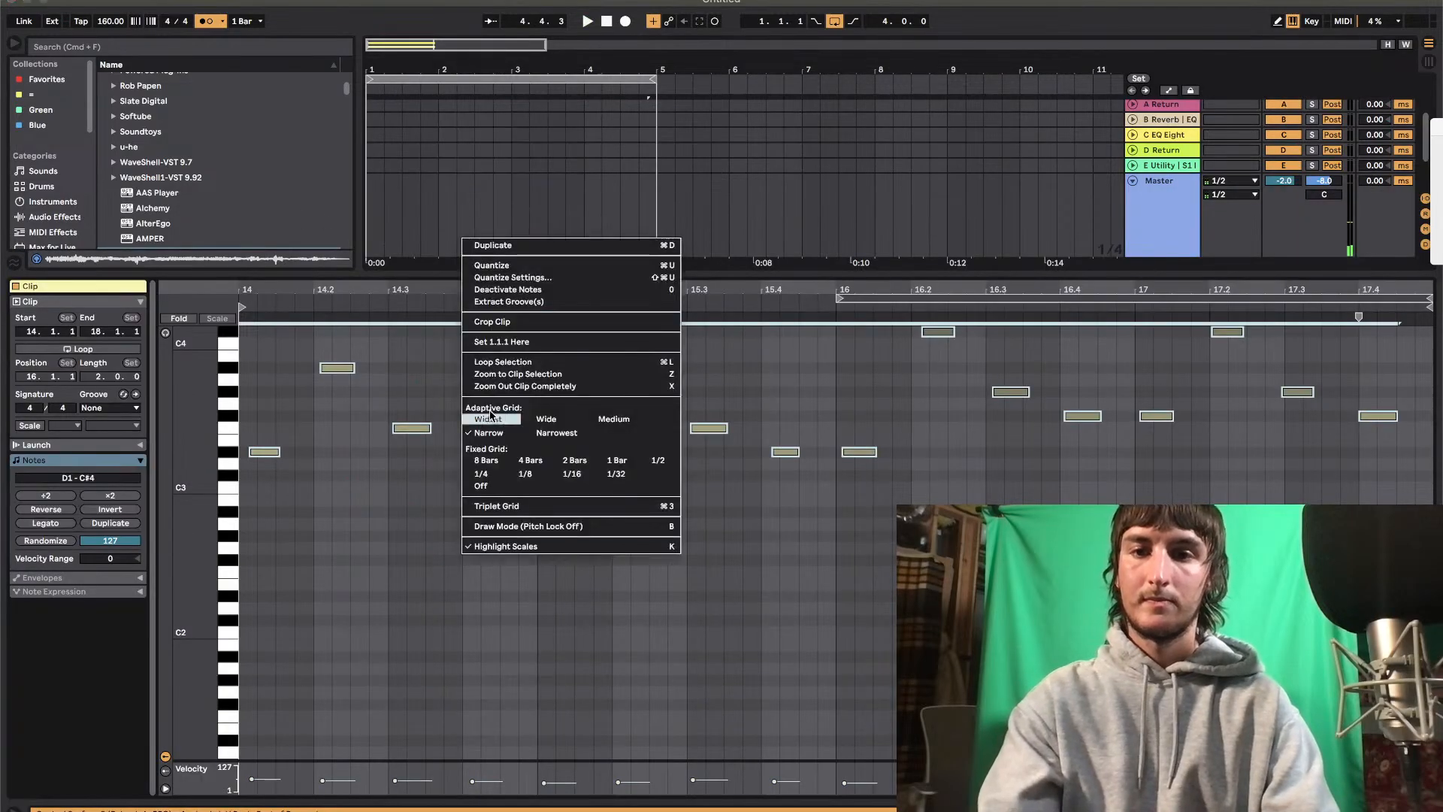
pyautogui.click(495, 265)
pyautogui.press('space')
pyautogui.click(275, 452)
pyautogui.press('space')
pyautogui.scroll(2, 722, 485)
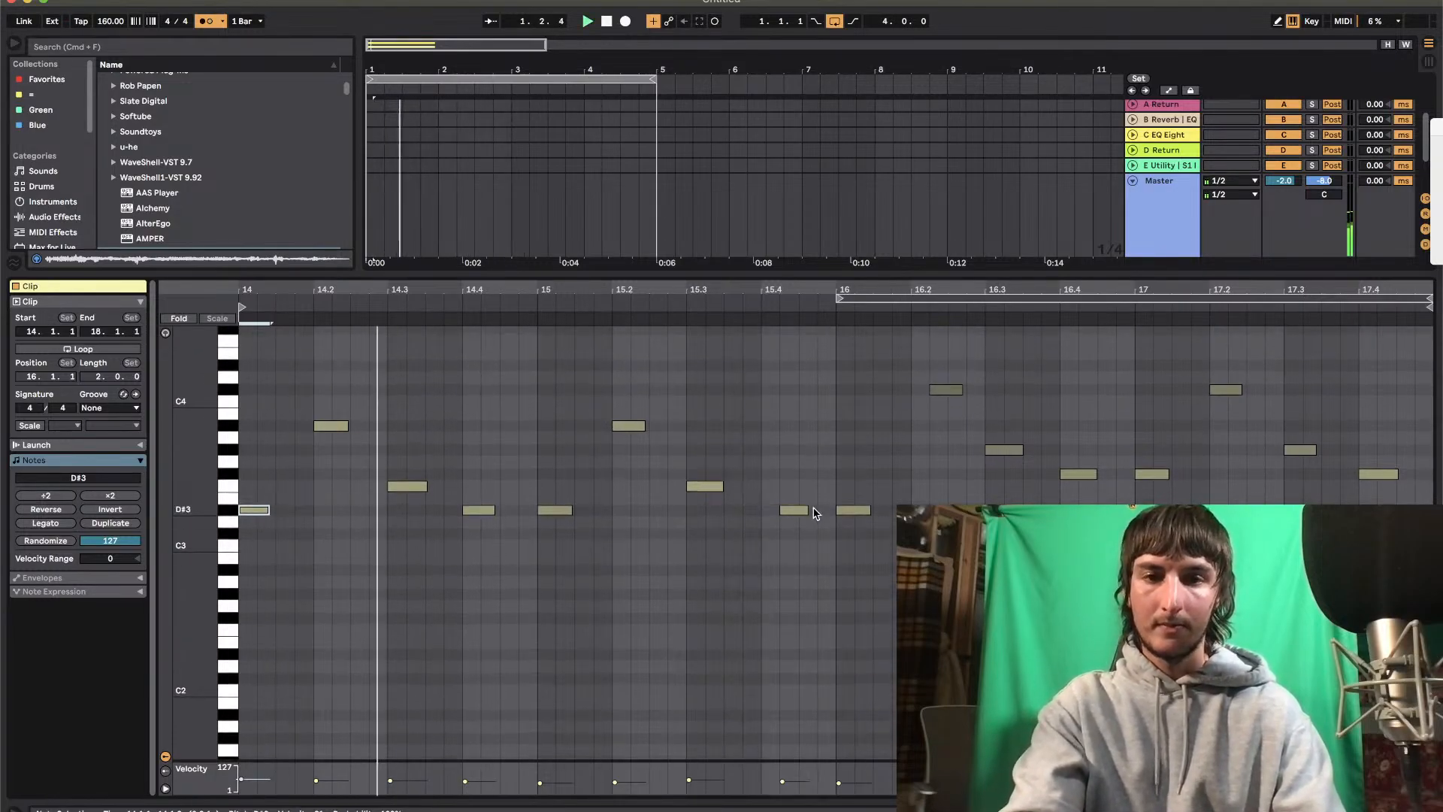
# Nudge the D#3 note to 15.4 and the C#4 note to 16.2 in the melody clip, then hide the note editor
pyautogui.moveTo(795, 471); pyautogui.dragTo(796, 568)
pyautogui.press('Left')
pyautogui.click(944, 389)
pyautogui.press('Left')
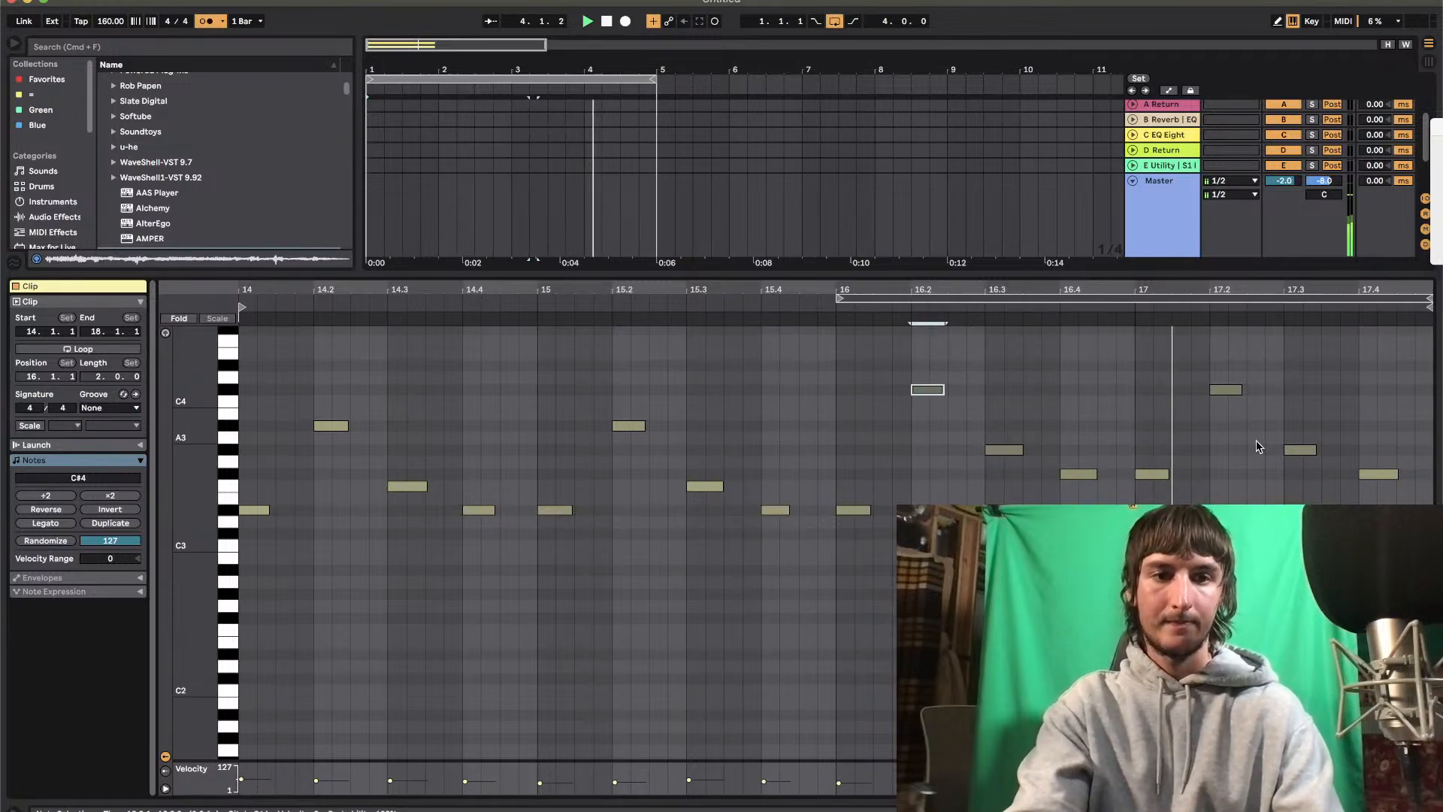
pyautogui.click(1221, 271)
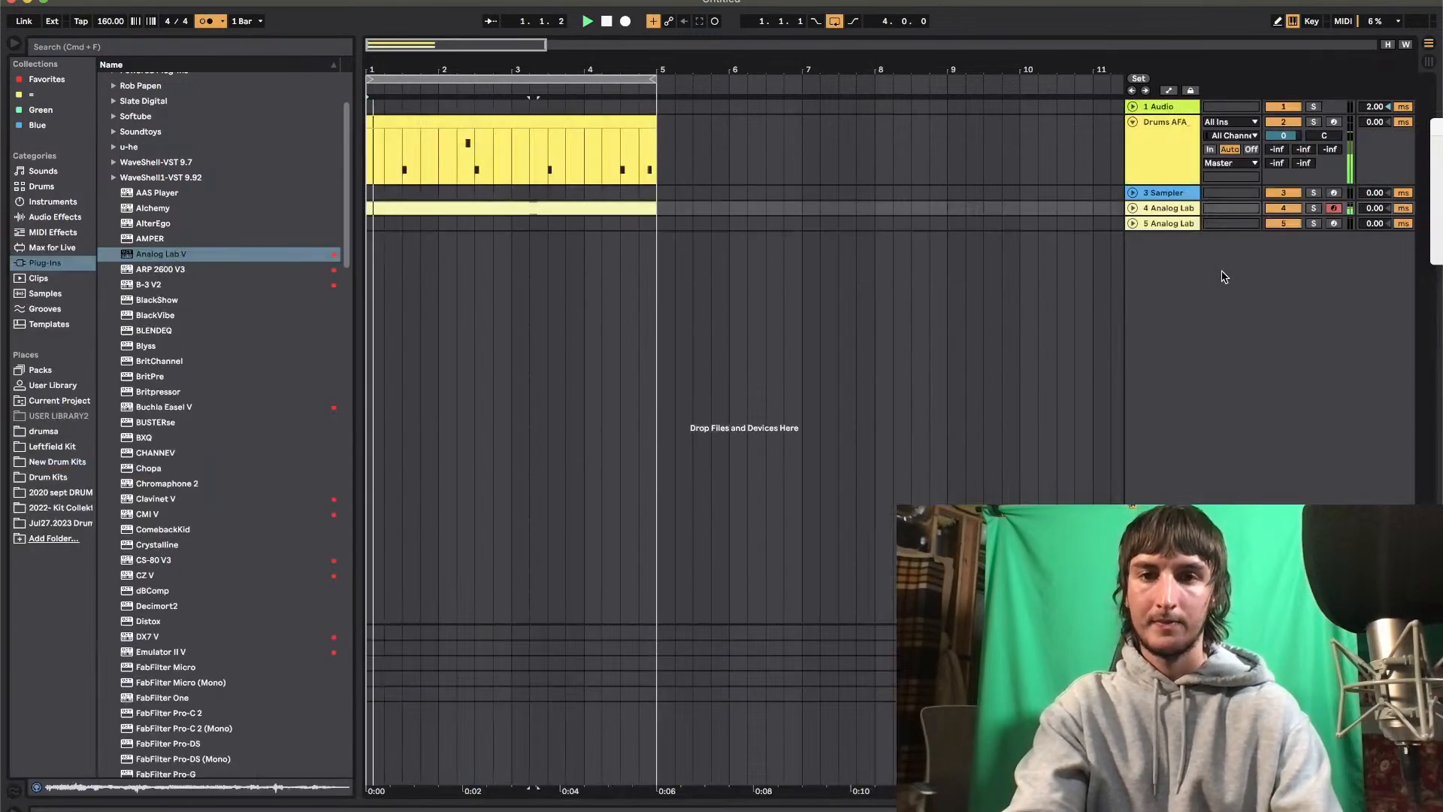
pyautogui.click(711, 279)
# Copy the four-bar melody clip to bar 1 of the armed 5 Analog Lab track and delete all notes in the copy
pyautogui.click(1334, 223)
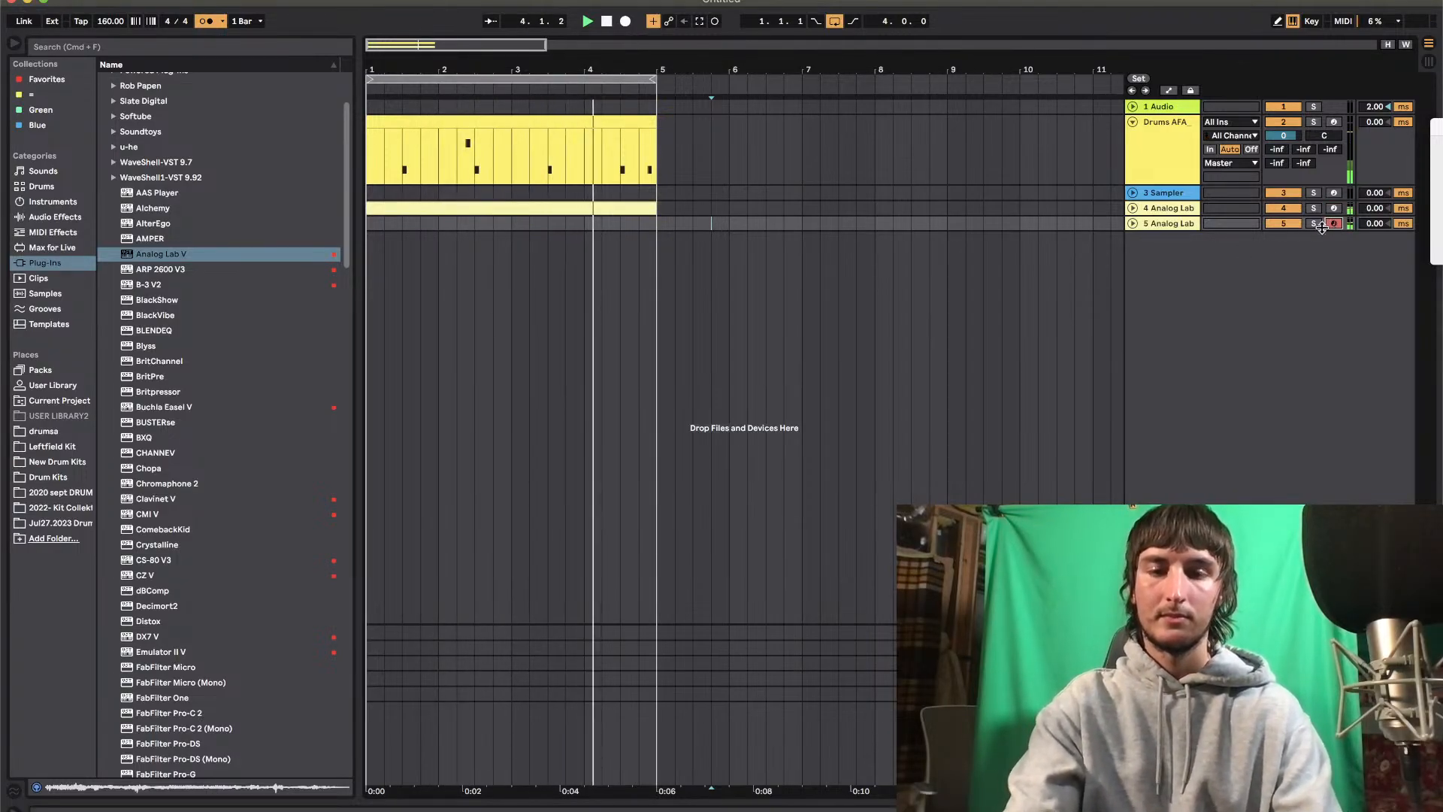
pyautogui.click(500, 208)
pyautogui.press('super+c')
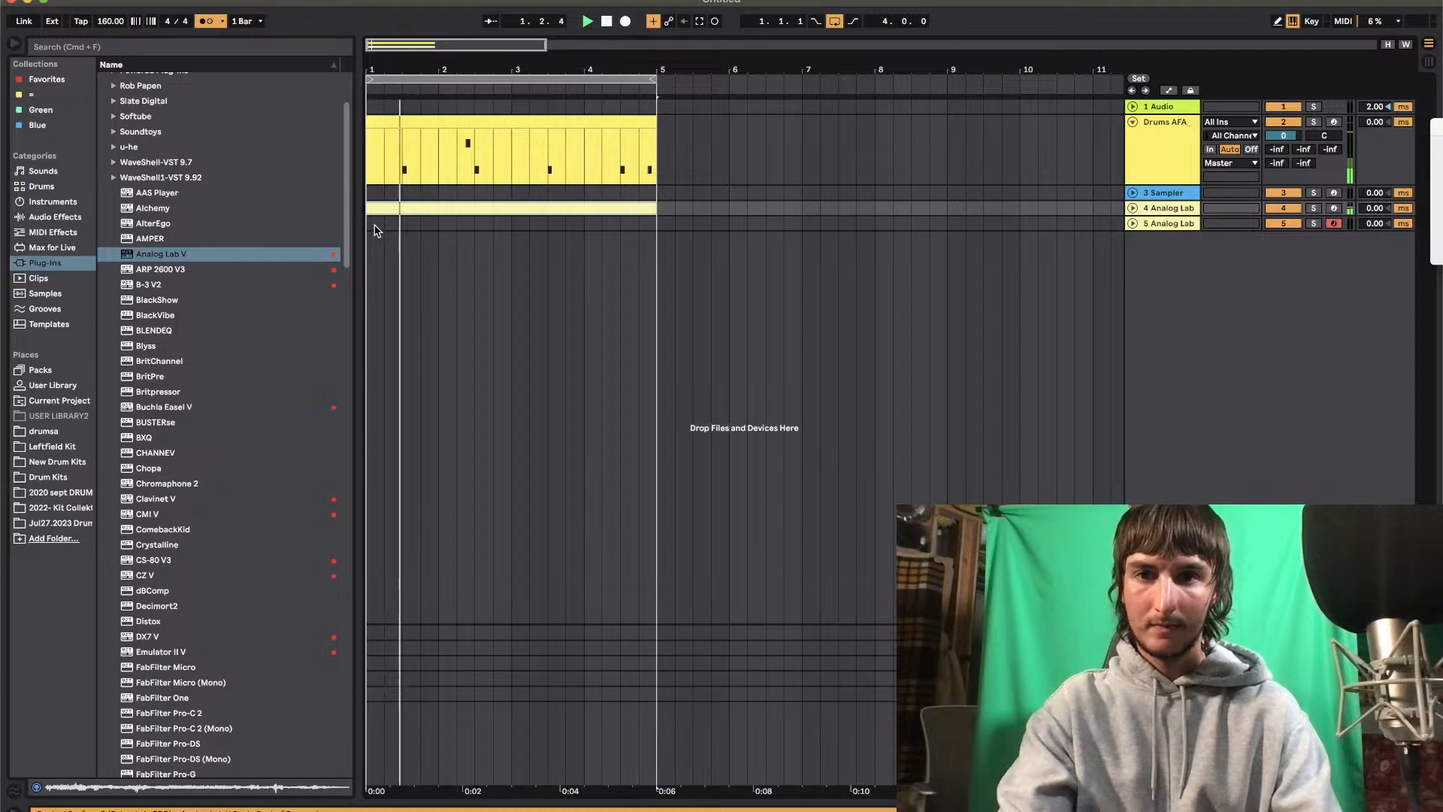
pyautogui.click(375, 224)
pyautogui.press('super+v')
pyautogui.doubleClick(387, 222)
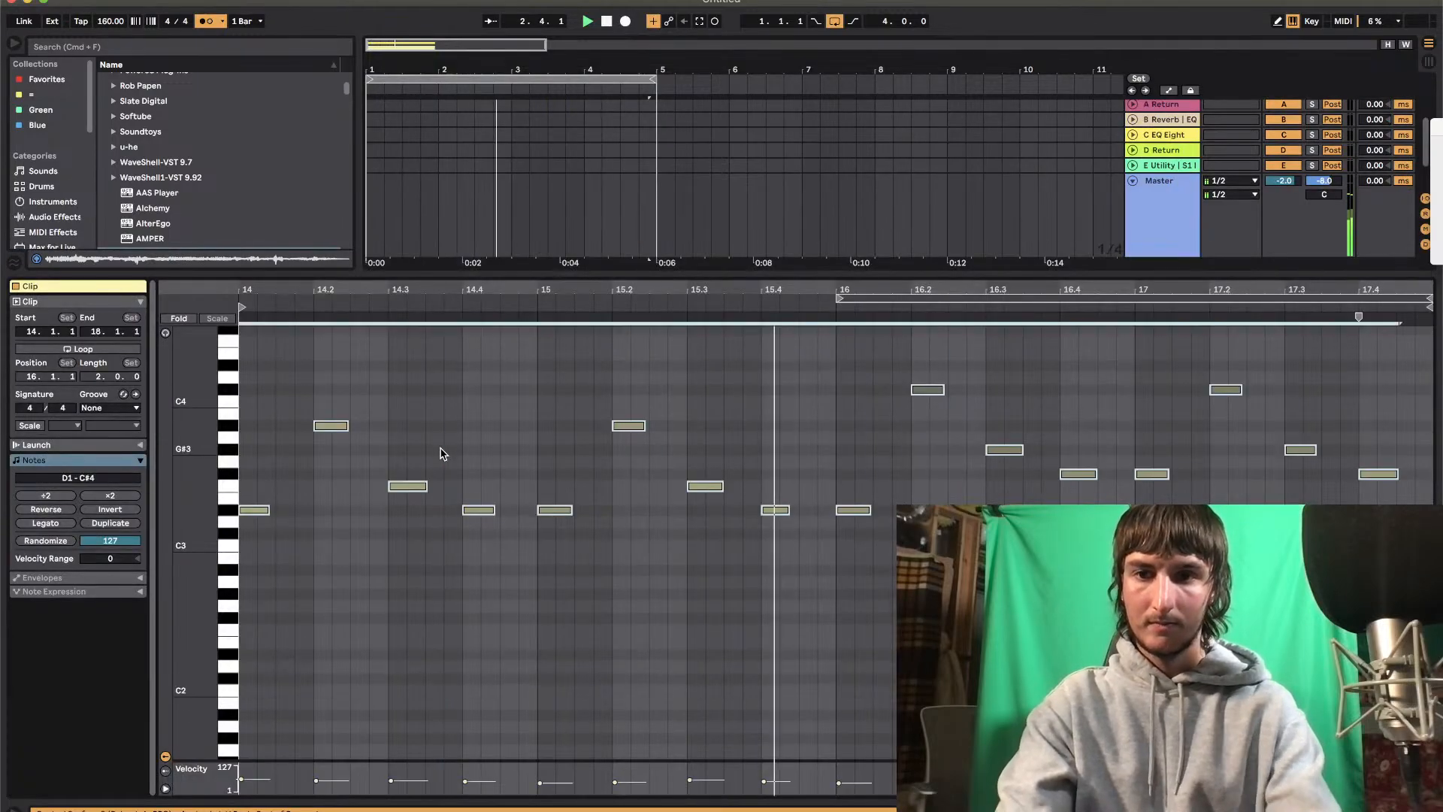
pyautogui.press('super+a')
pyautogui.press('Delete')
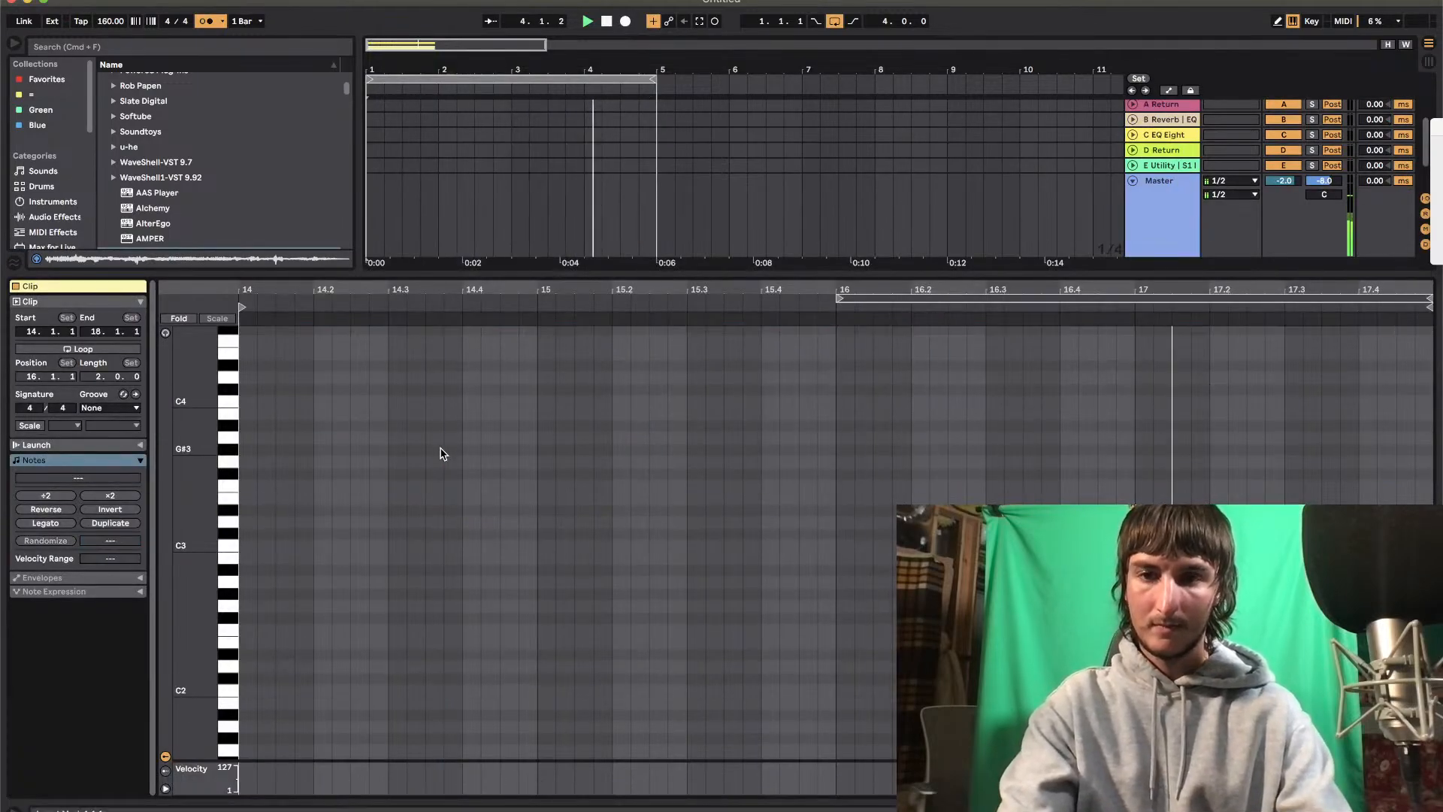
# Add half-beat D#3 notes at 14 and 14.4 in the emptied clip
pyautogui.doubleClick(252, 512)
pyautogui.moveTo(254, 512); pyautogui.dragTo(313, 512)
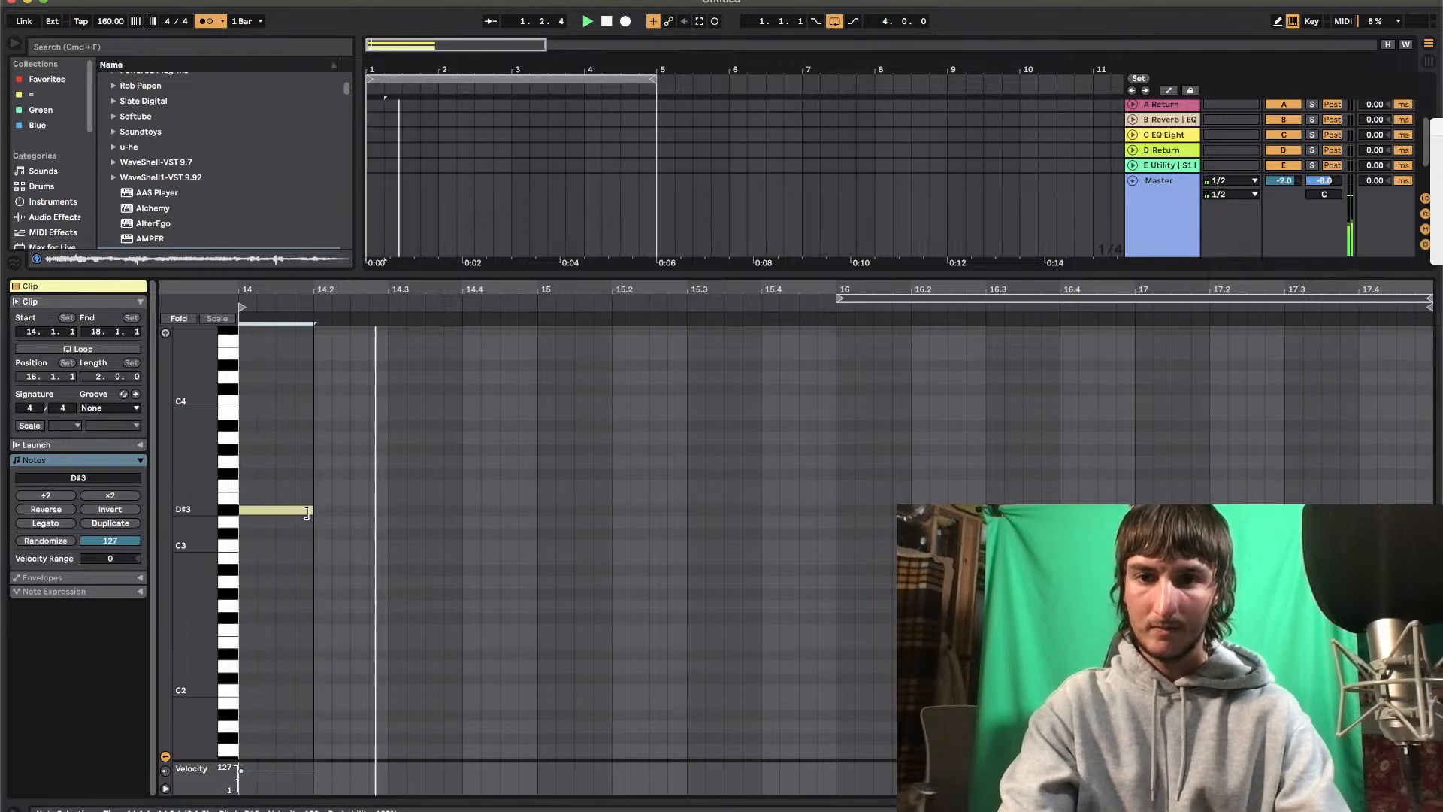
pyautogui.moveTo(311, 510); pyautogui.dragTo(275, 510)
pyautogui.moveTo(469, 528); pyautogui.dragTo(217, 497)
pyautogui.press('super+d')
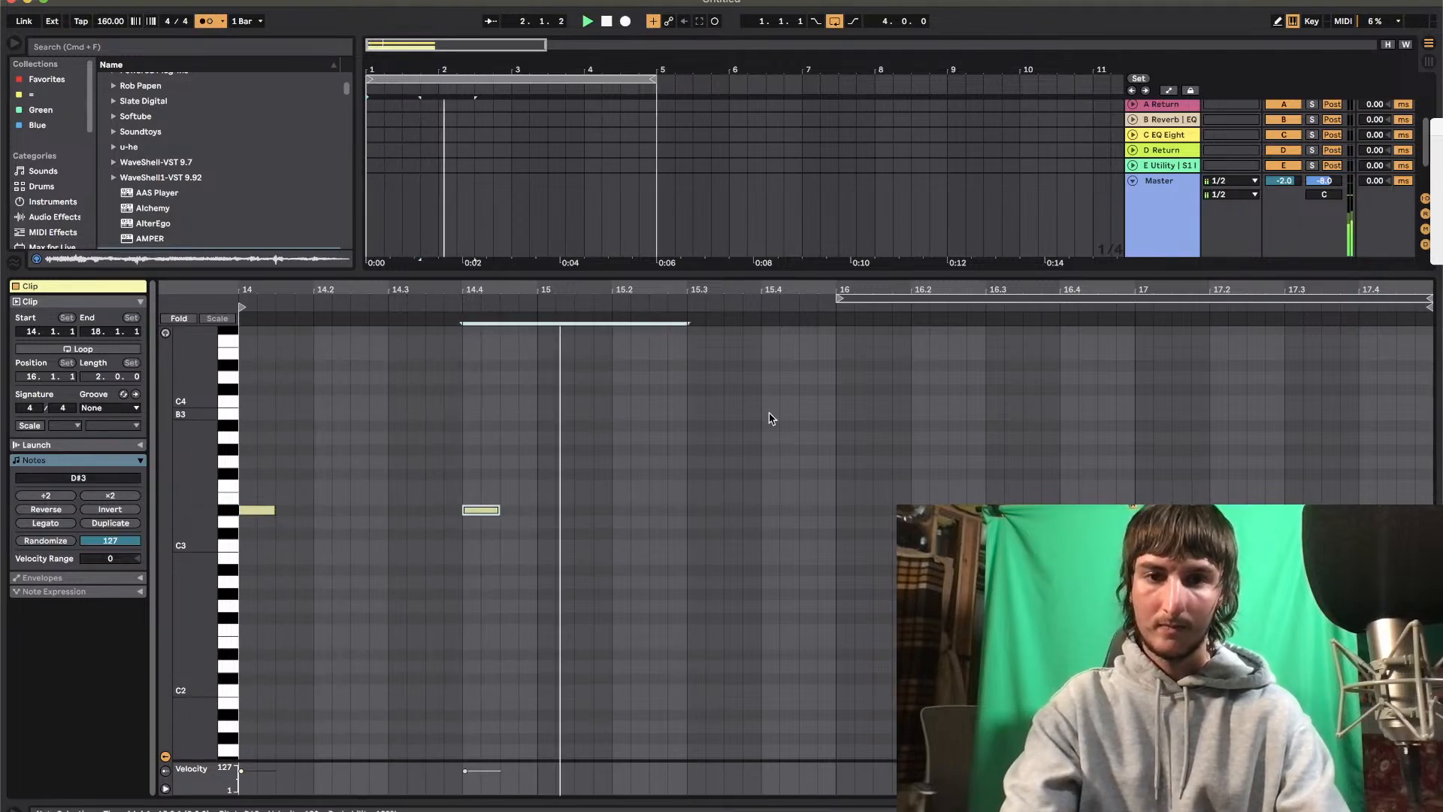
# Add half-beat notes at 16 and 16.4 in the clip and transpose both to F#3
pyautogui.doubleClick(857, 521)
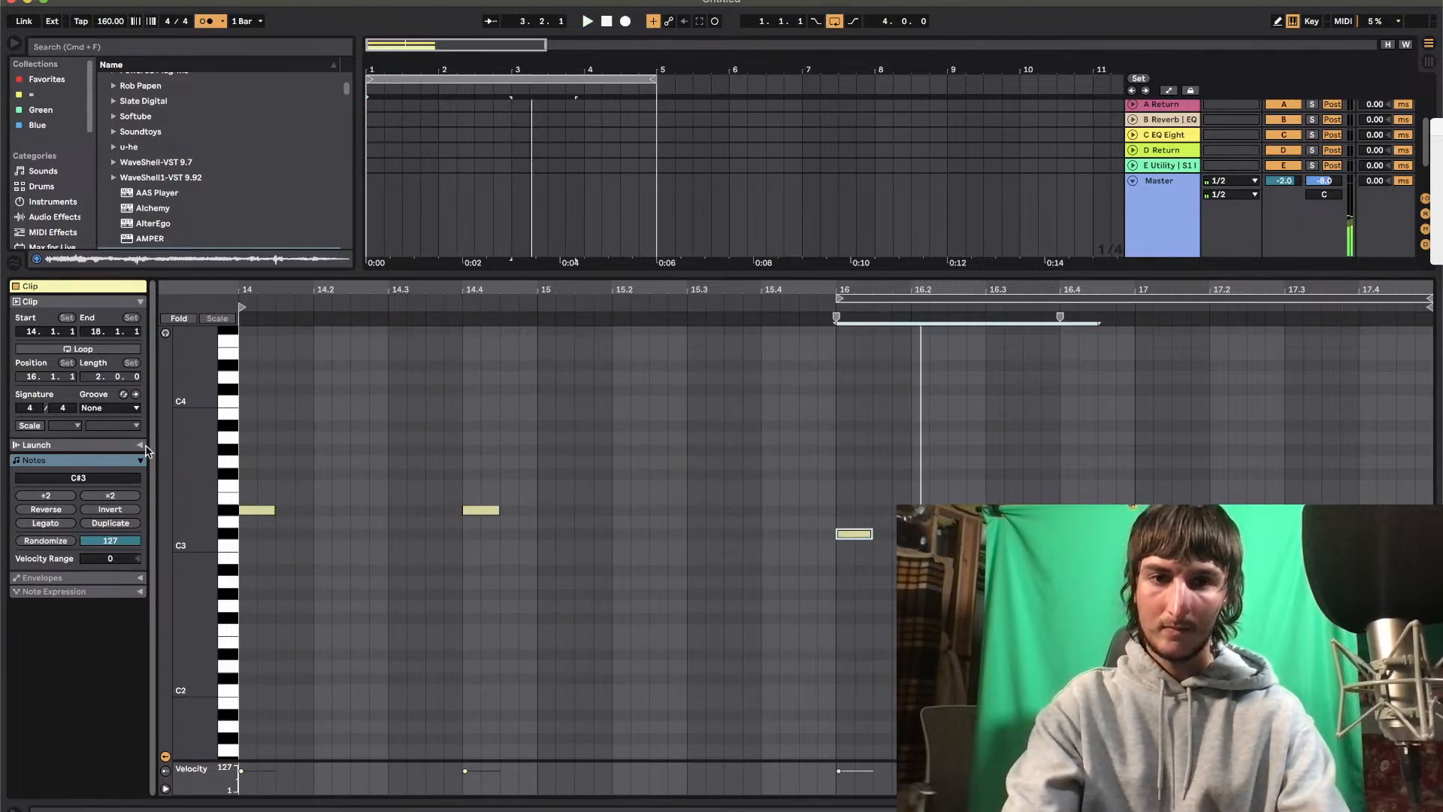
pyautogui.press('Up')
pyautogui.press('Up')
pyautogui.press('Up')
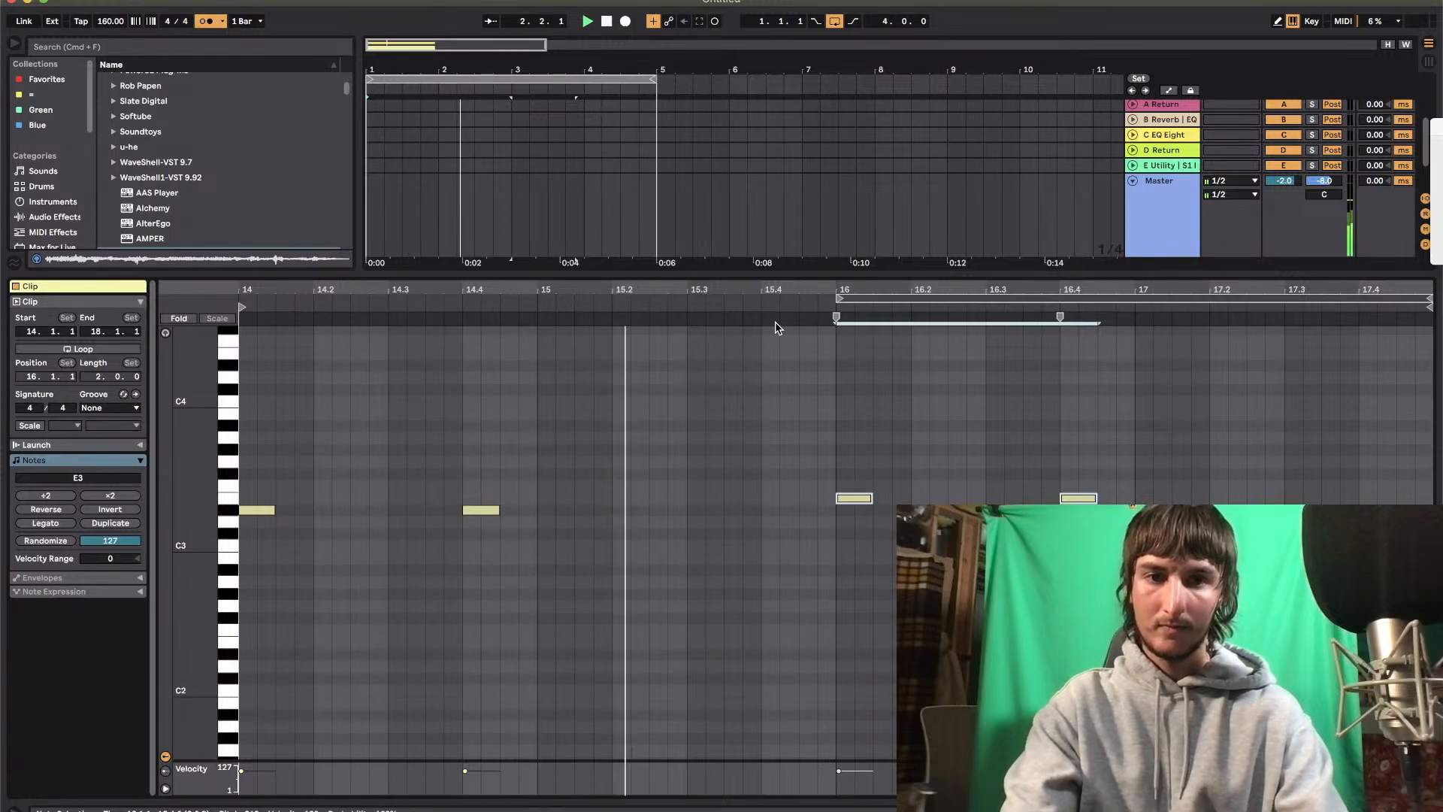
pyautogui.press('super+d')
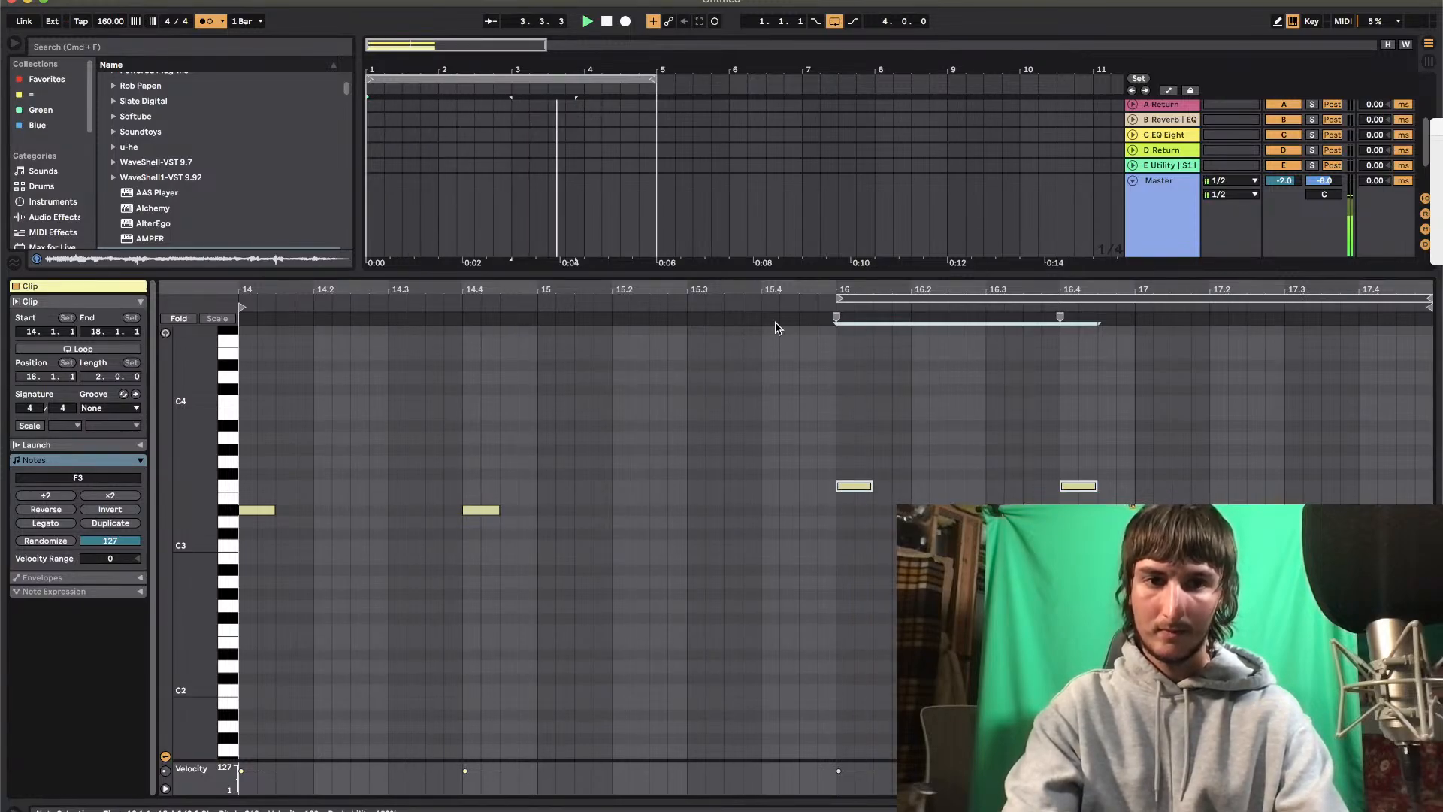
pyautogui.press('Up')
pyautogui.click(823, 305)
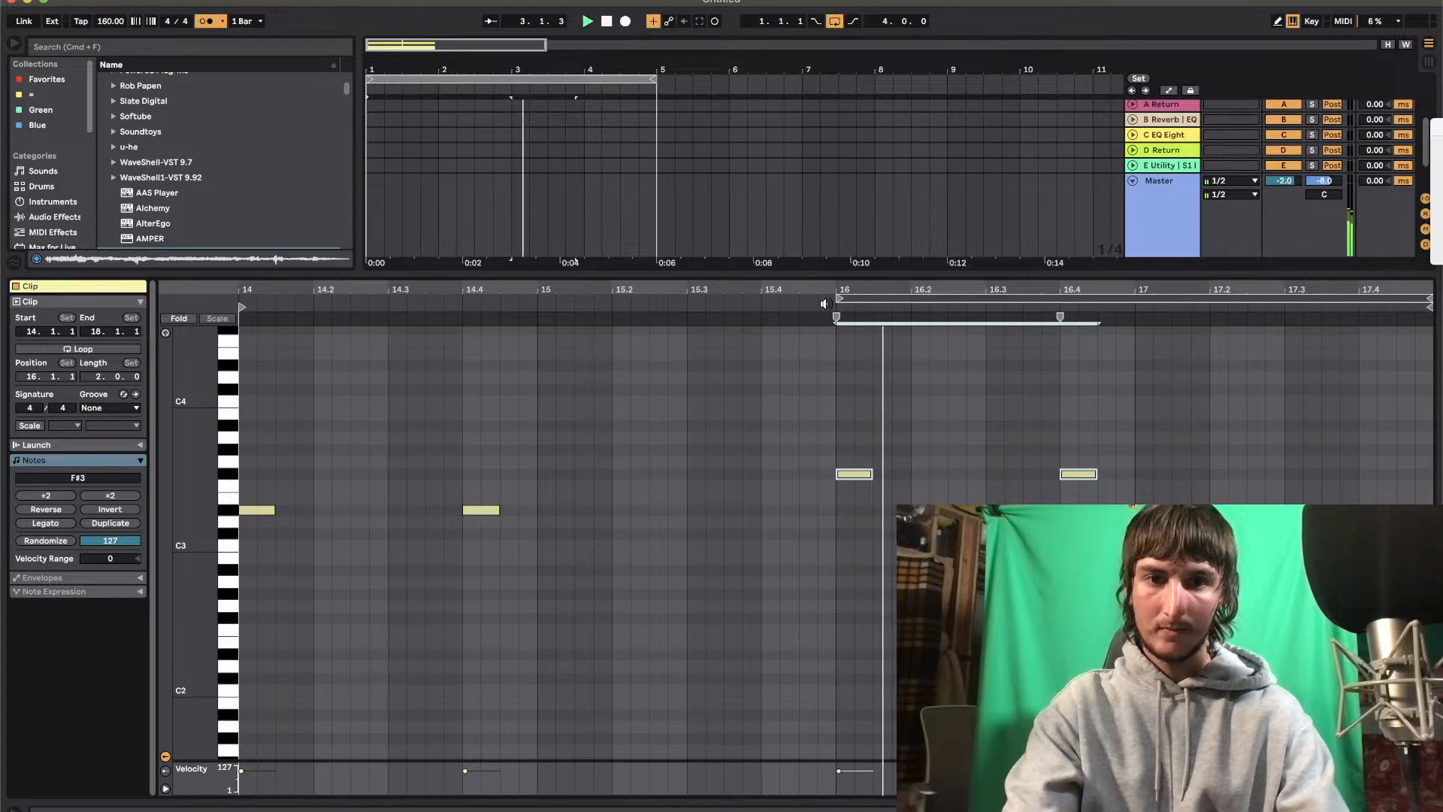
# Duplicate the 5 Analog Lab track and delete the clip from the duplicate
pyautogui.press('super+alt+l')
pyautogui.click(780, 291)
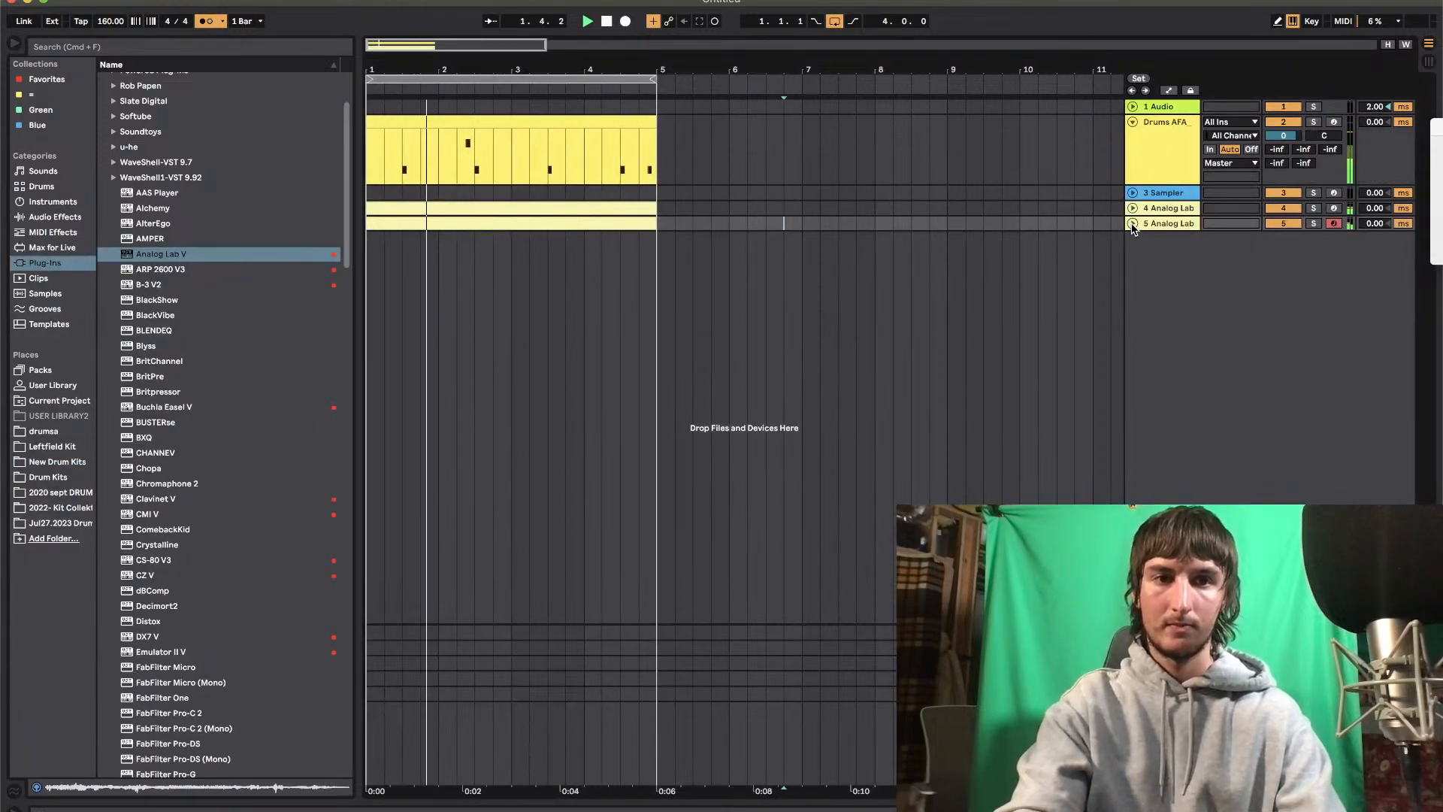
pyautogui.click(1163, 224)
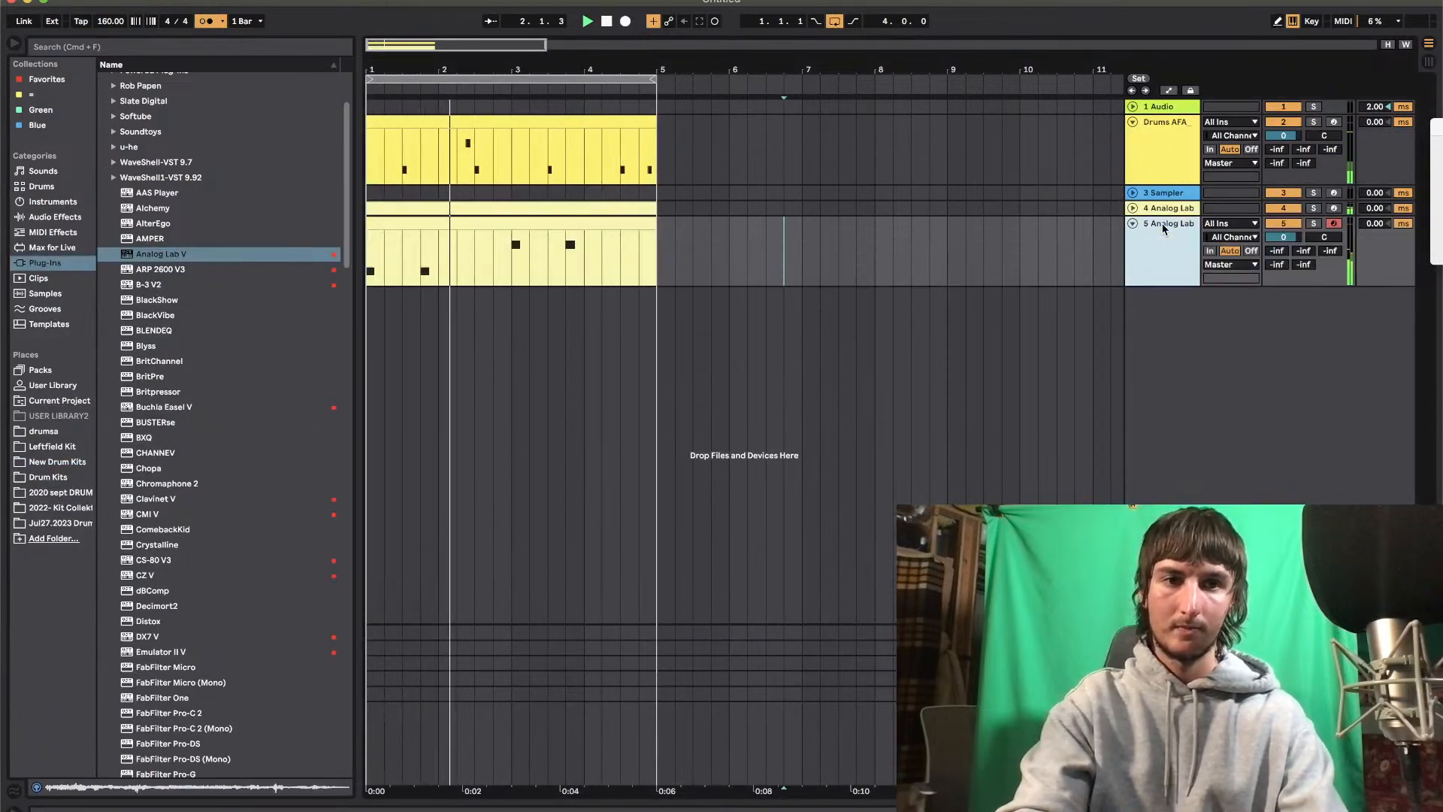
pyautogui.click(513, 312)
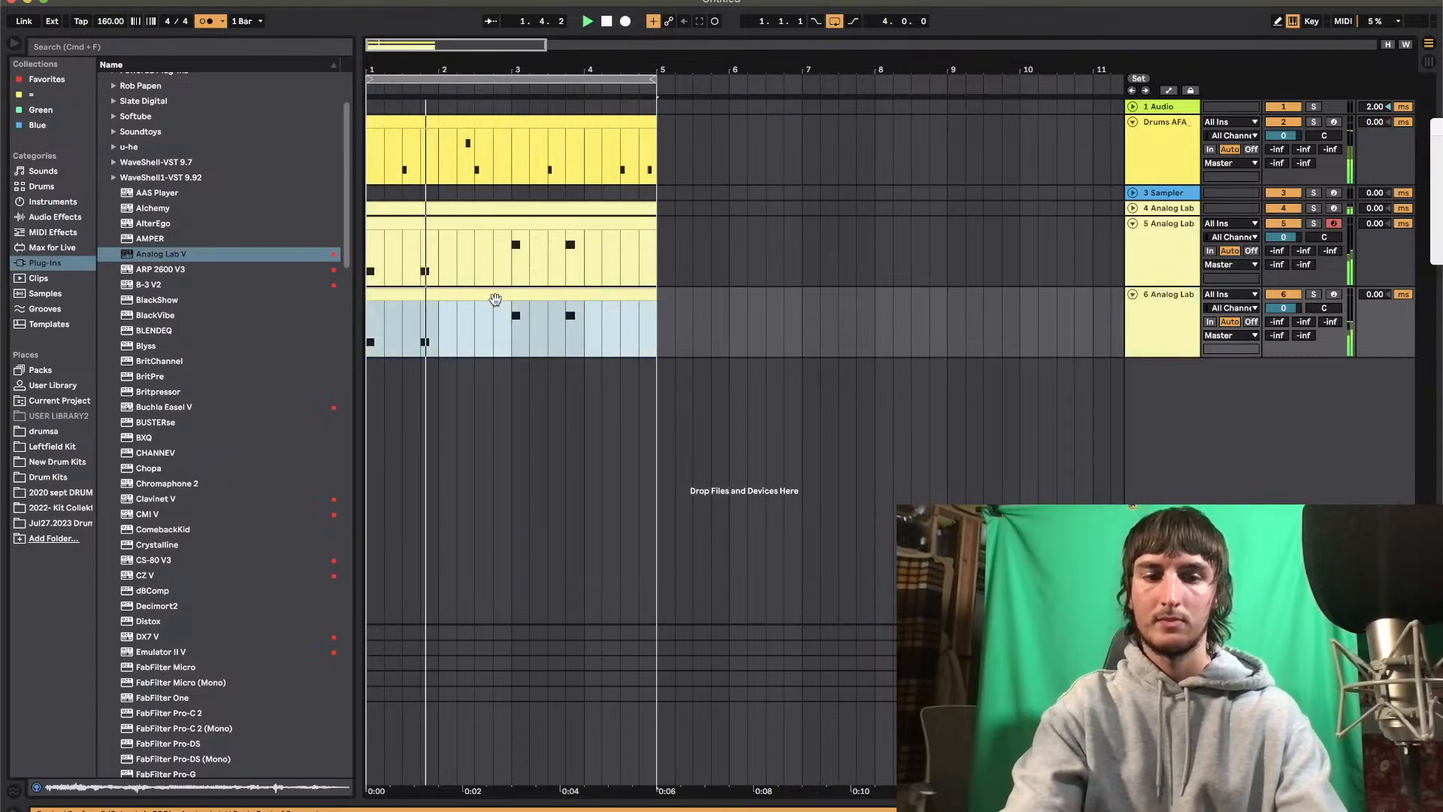
pyautogui.press('Delete')
# Lower the note at 16 in the 5 Analog Lab clip to C#3, then hide the note editor
pyautogui.click(517, 263)
pyautogui.doubleClick(539, 217)
pyautogui.press('Down')
pyautogui.press('Down')
pyautogui.press('Down')
pyautogui.press('Down')
pyautogui.press('Down')
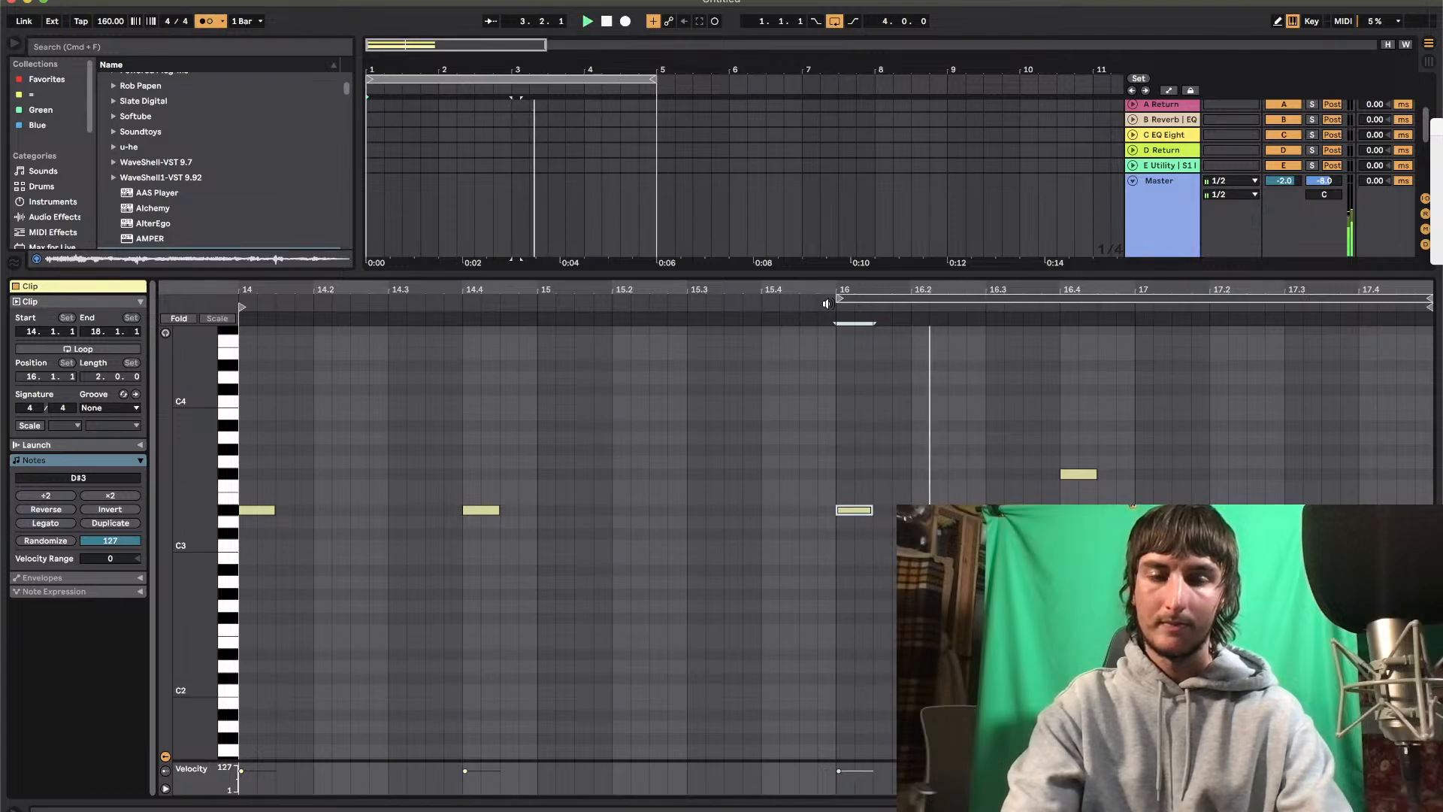
pyautogui.press('Down')
pyautogui.press('Down')
pyautogui.press('space')
pyautogui.press('space')
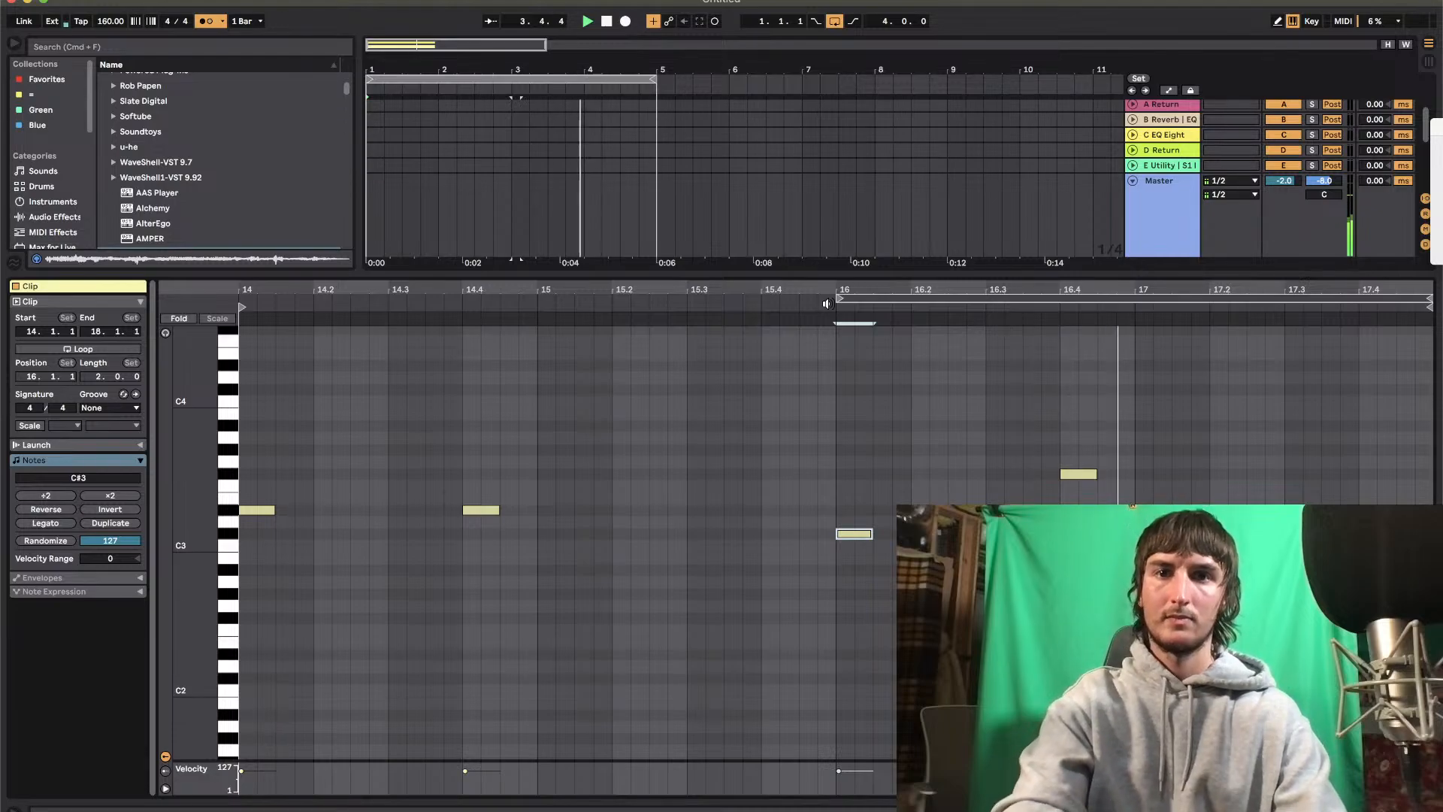
pyautogui.doubleClick(774, 271)
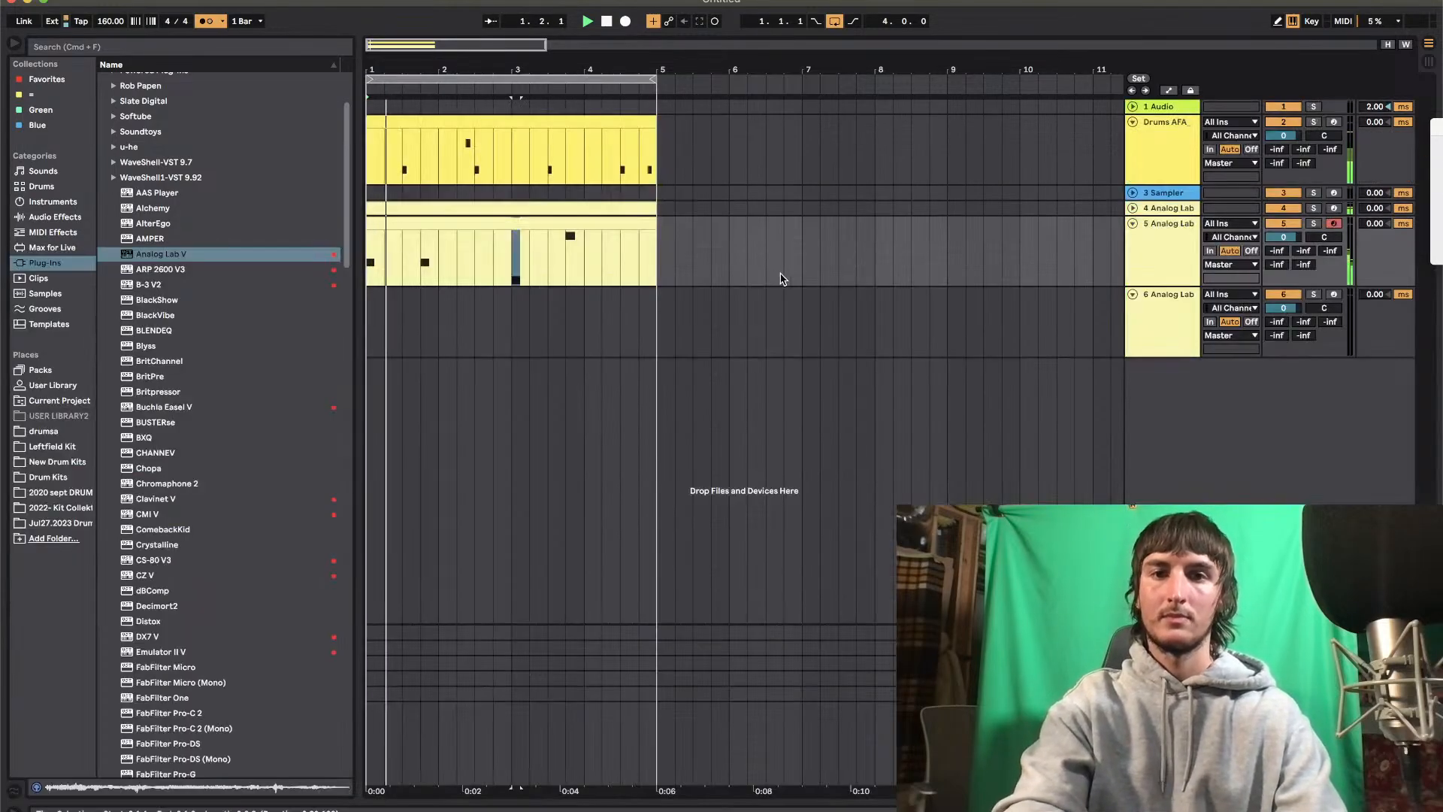
# Freeze the 5 Analog Lab track and flatten it to audio
pyautogui.doubleClick(1170, 329)
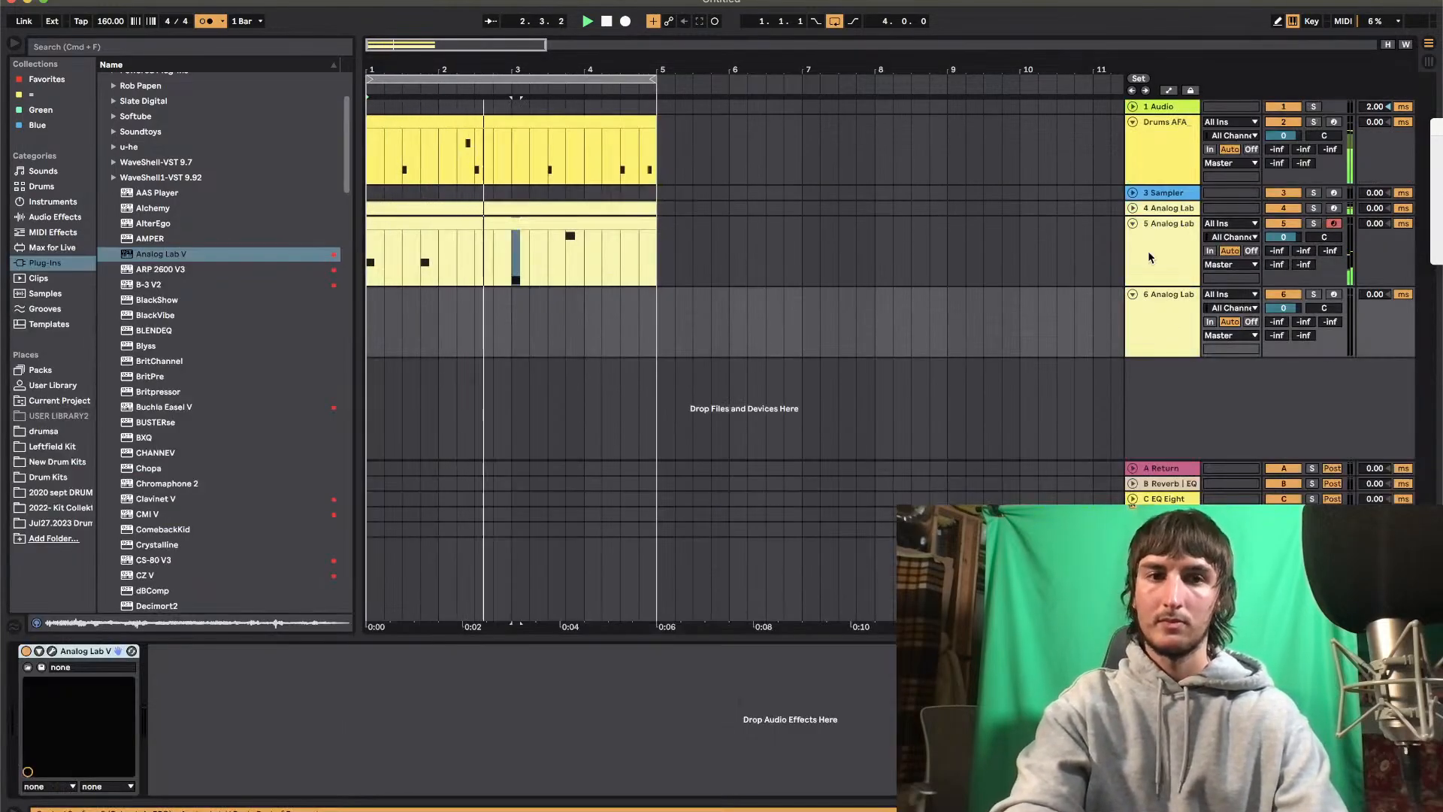
pyautogui.click(1184, 256)
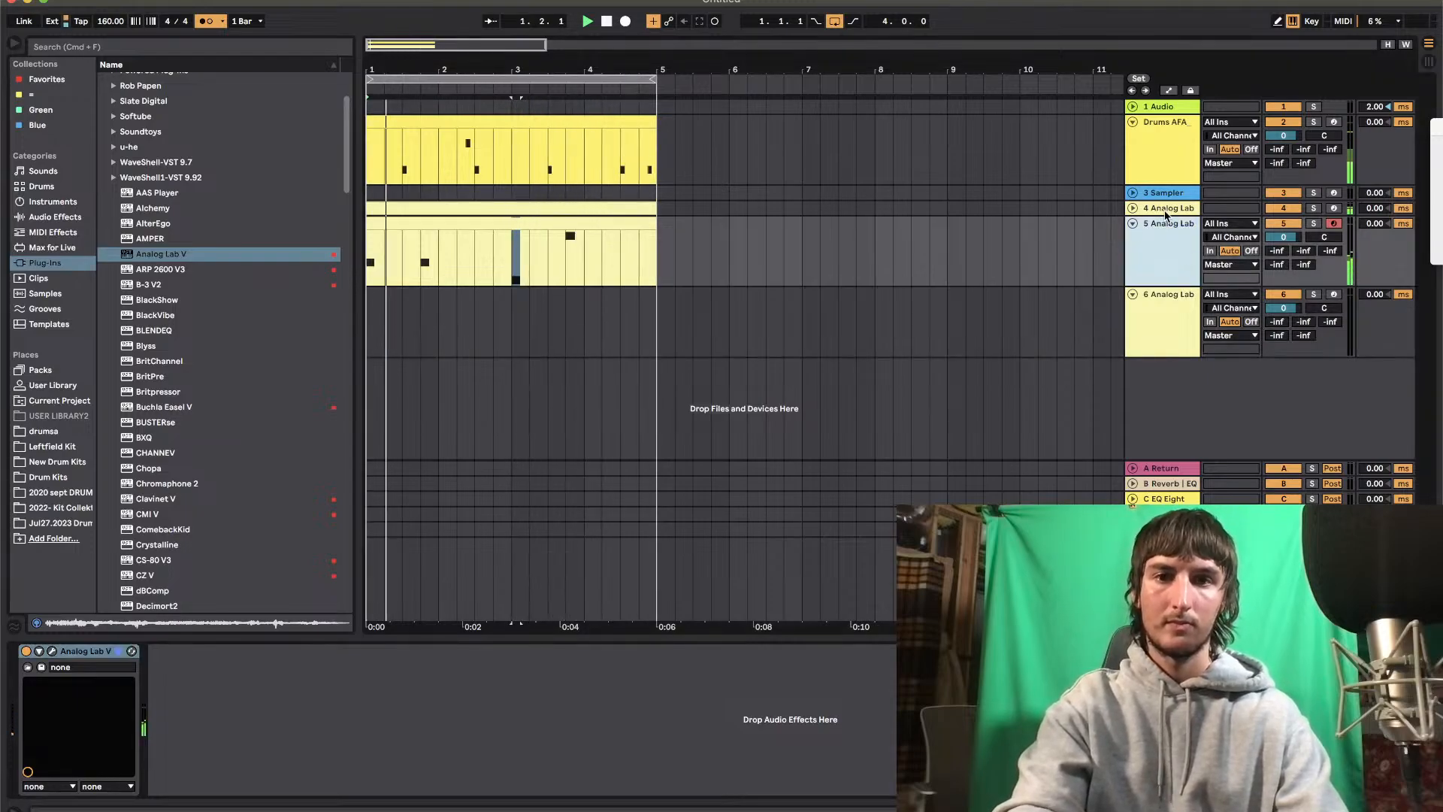
pyautogui.rightClick(1164, 225)
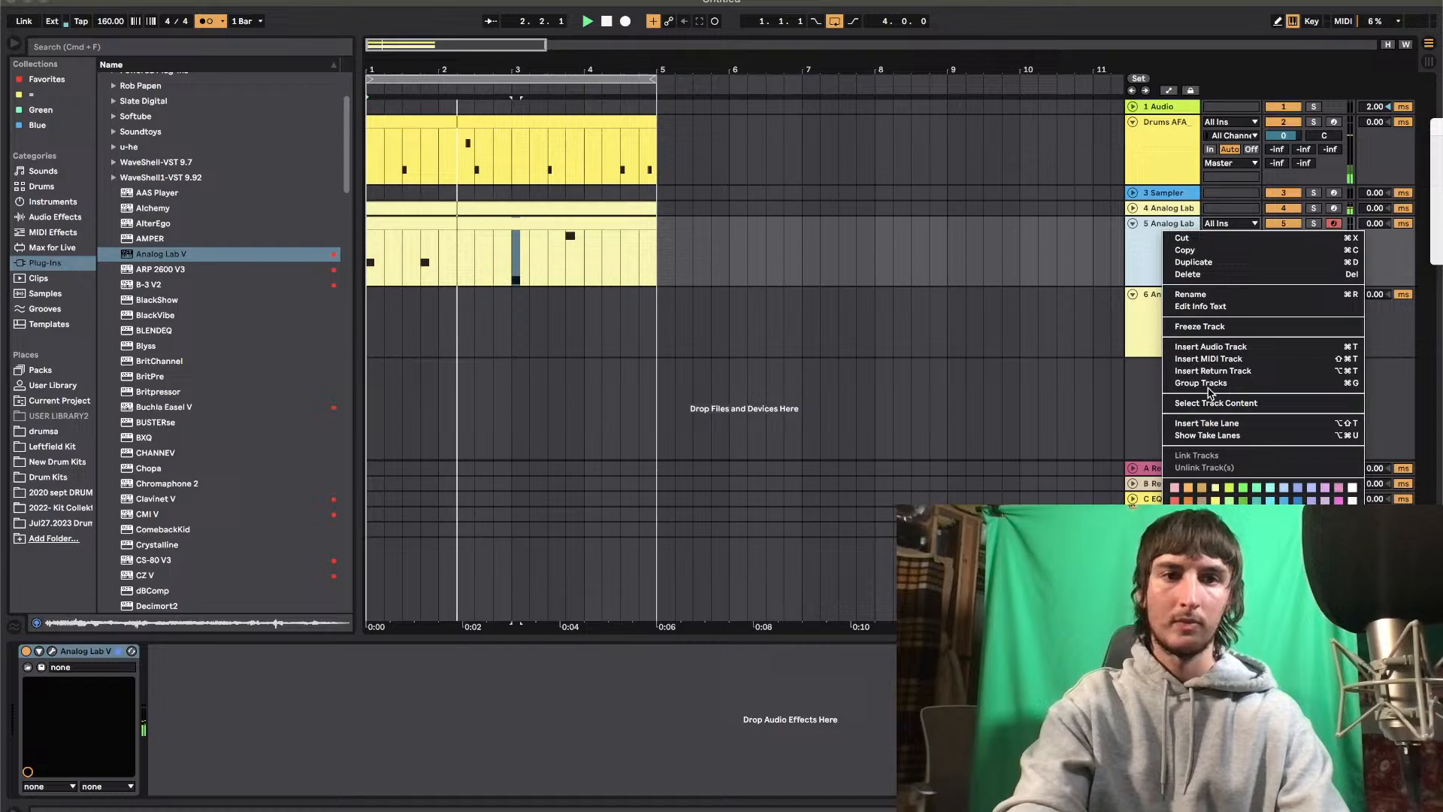
pyautogui.click(1206, 331)
pyautogui.click(836, 446)
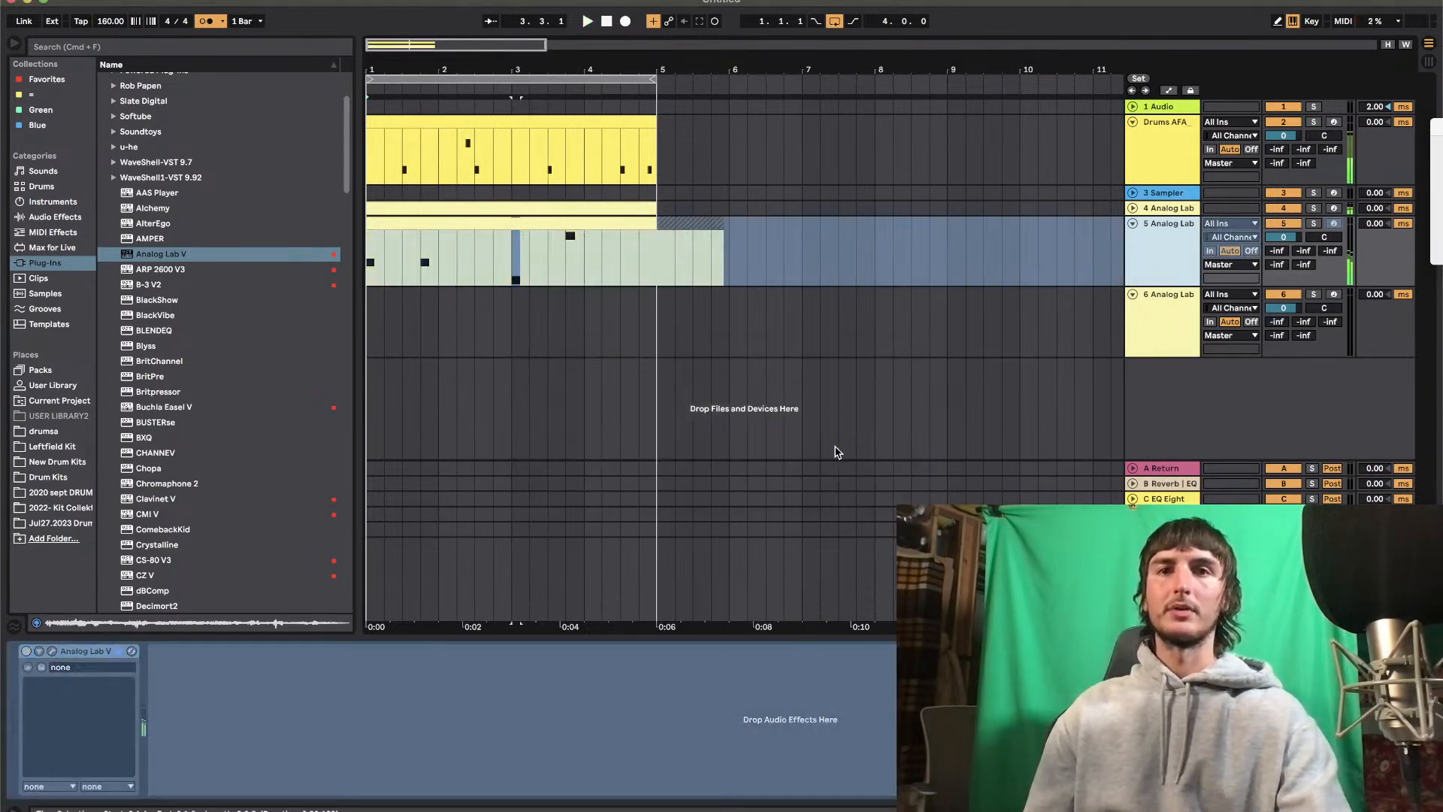
pyautogui.rightClick(1165, 262)
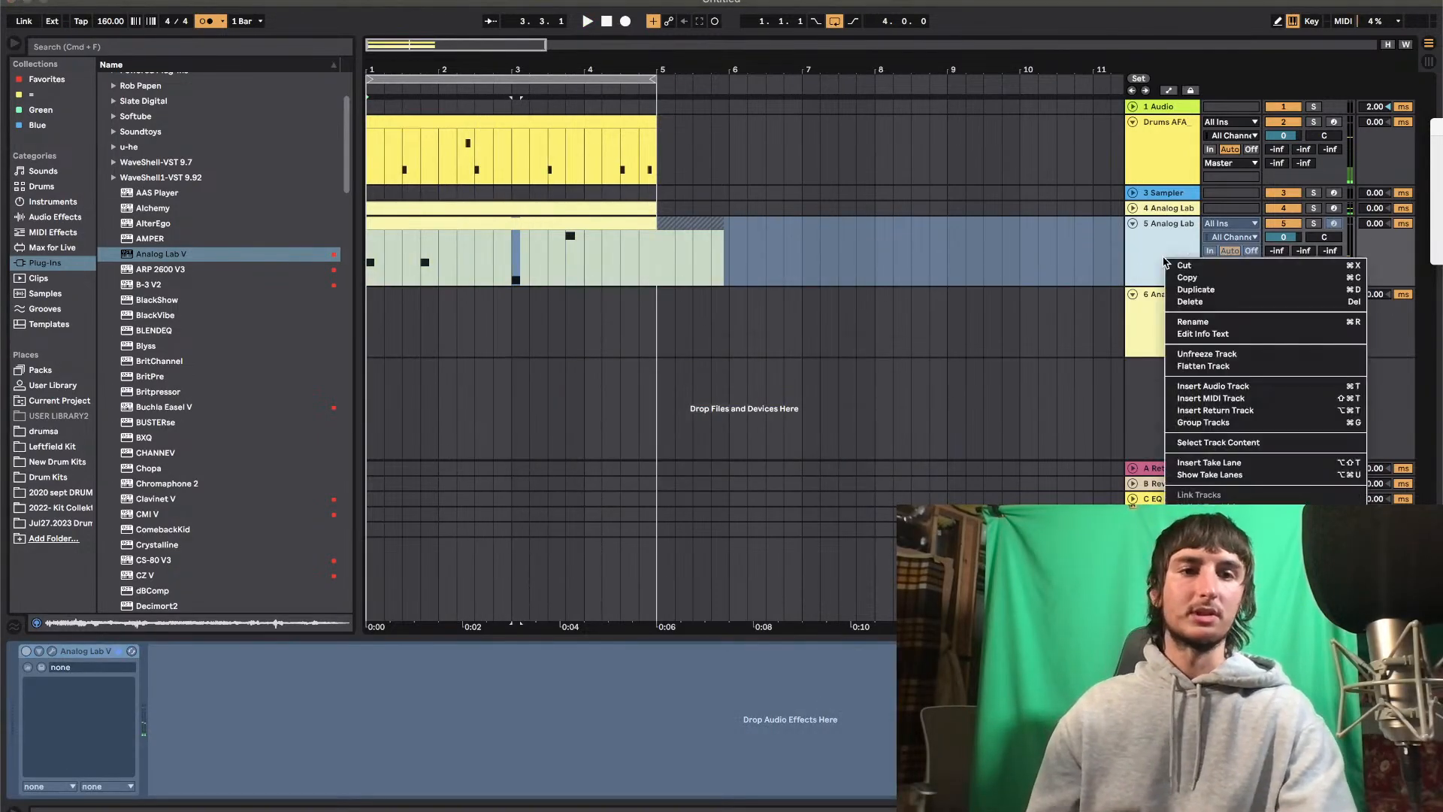
pyautogui.click(1189, 367)
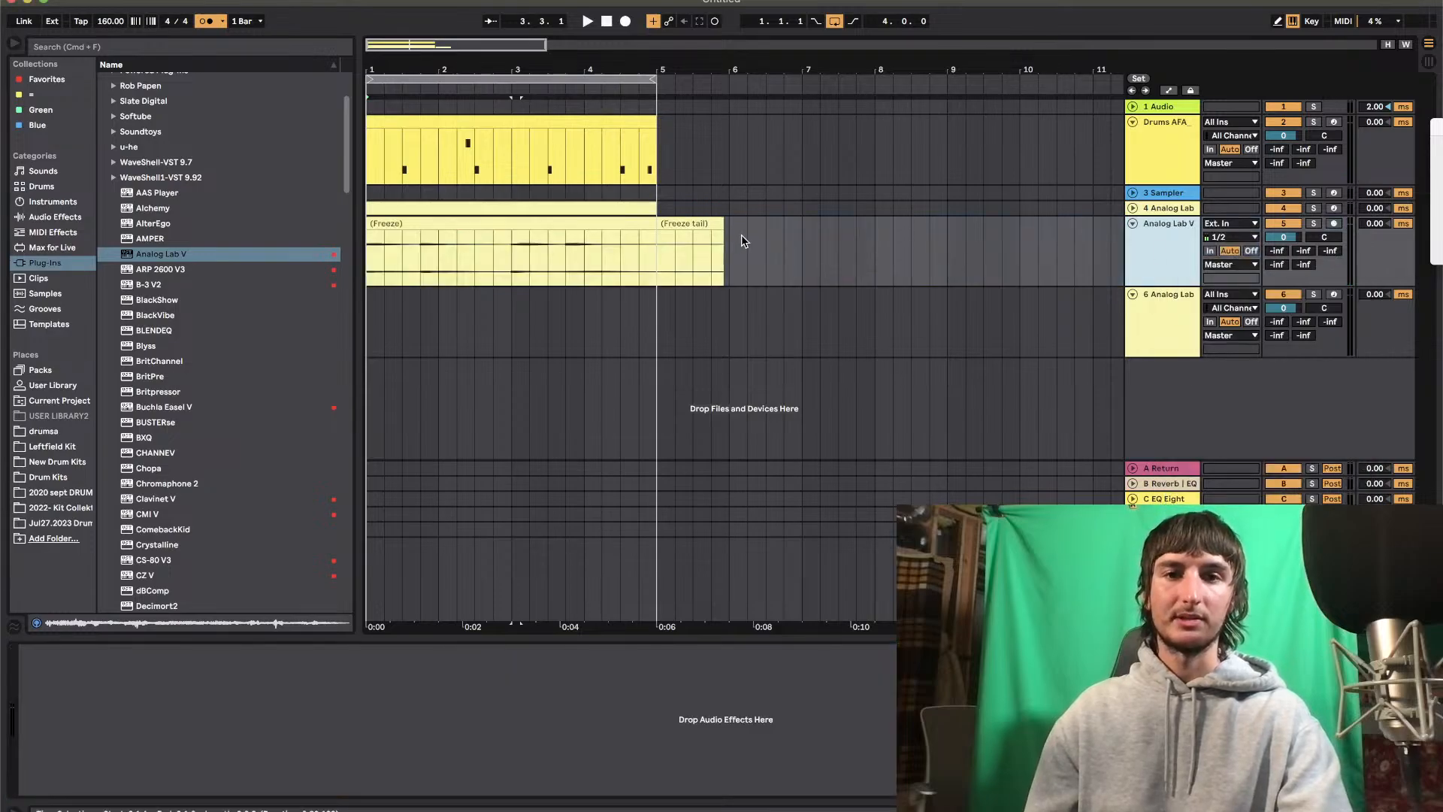
# Delete the freeze tail after bar 4 on the flattened track and restart playback
pyautogui.click(711, 225)
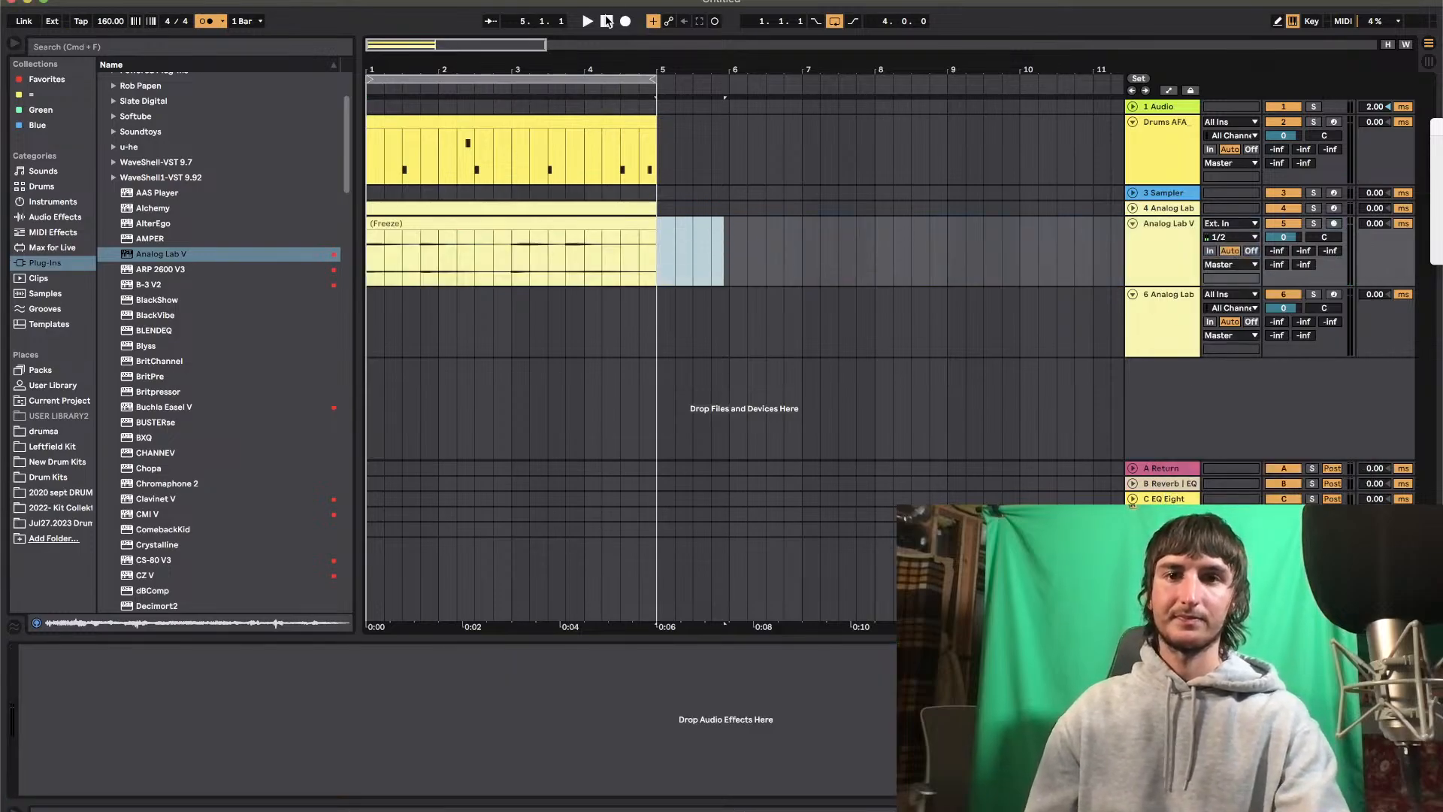
pyautogui.click(606, 21)
pyautogui.press('space')
# Arm the 6 Analog Lab track, filter its Analog Lab V presets to Lead, audition several, and load Modulard
pyautogui.click(1333, 294)
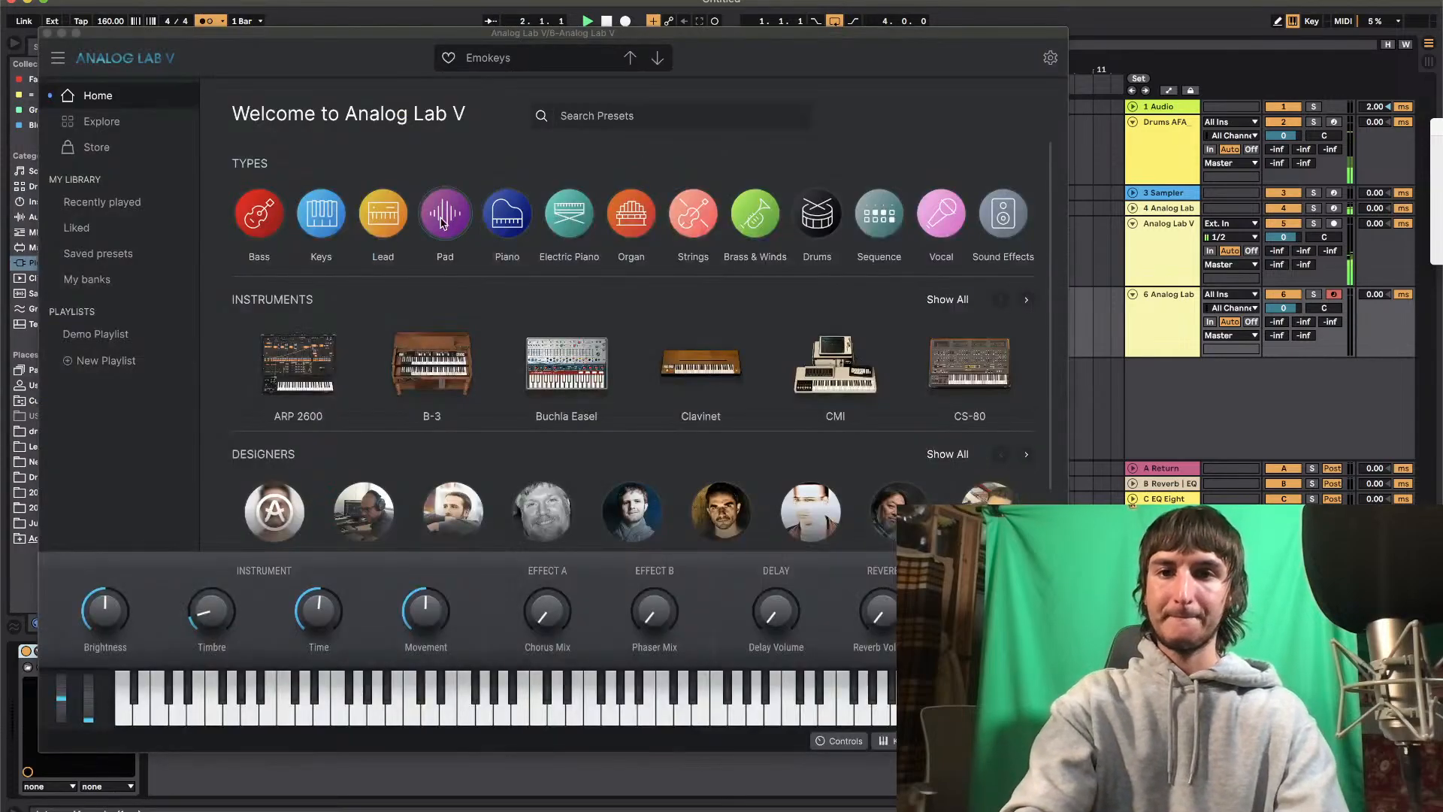
pyautogui.click(380, 217)
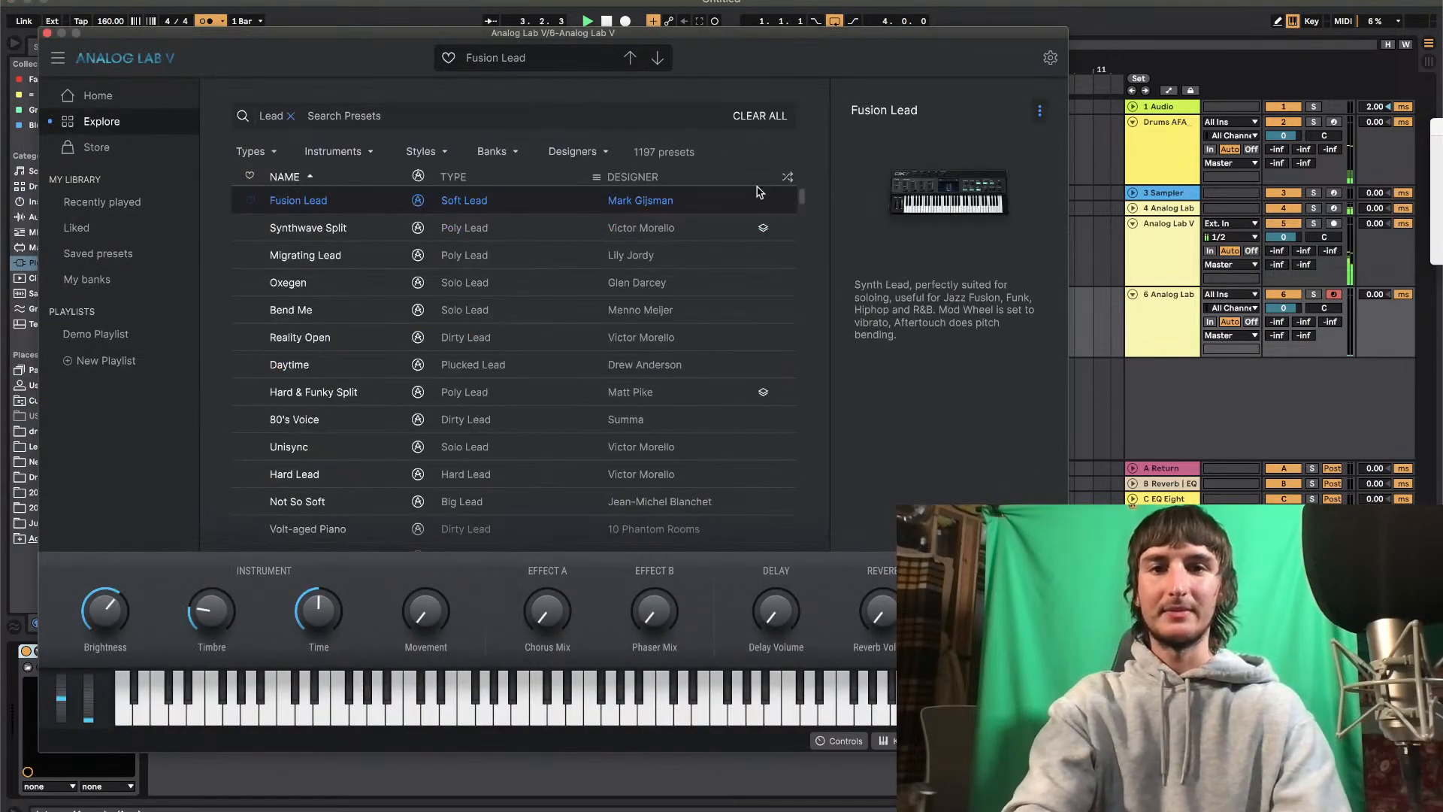
pyautogui.moveTo(802, 200); pyautogui.dragTo(800, 398)
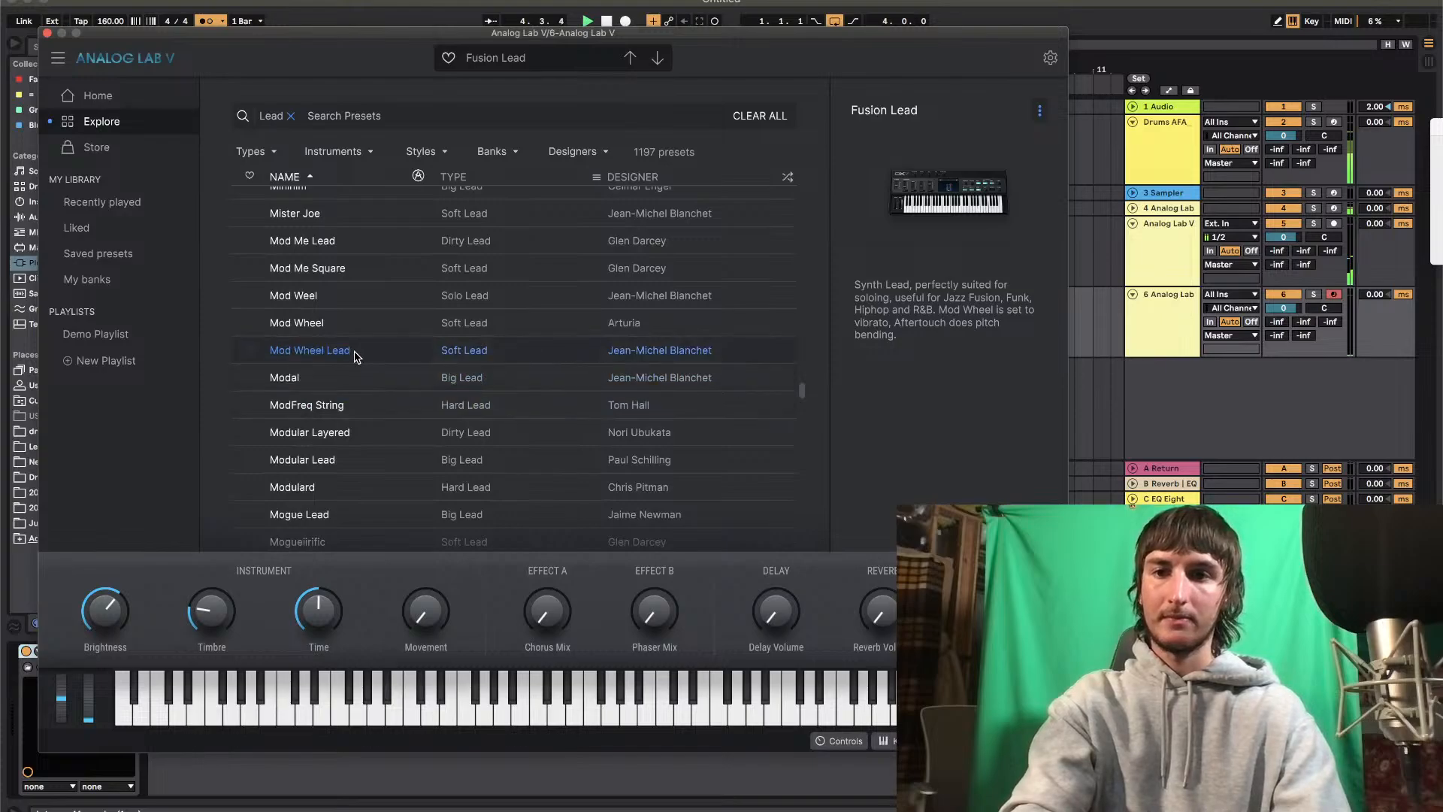
pyautogui.click(306, 436)
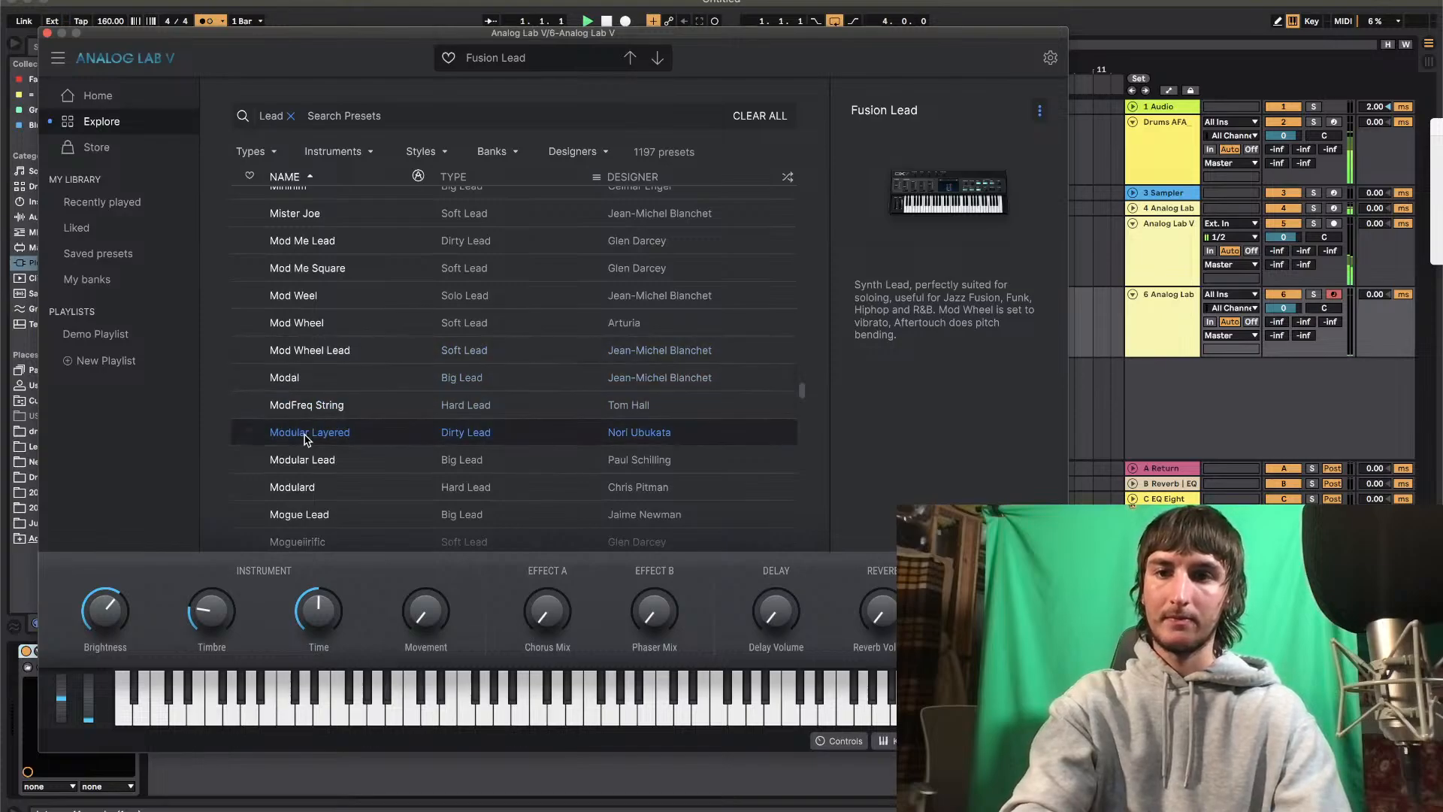
pyautogui.click(299, 483)
pyautogui.click(314, 515)
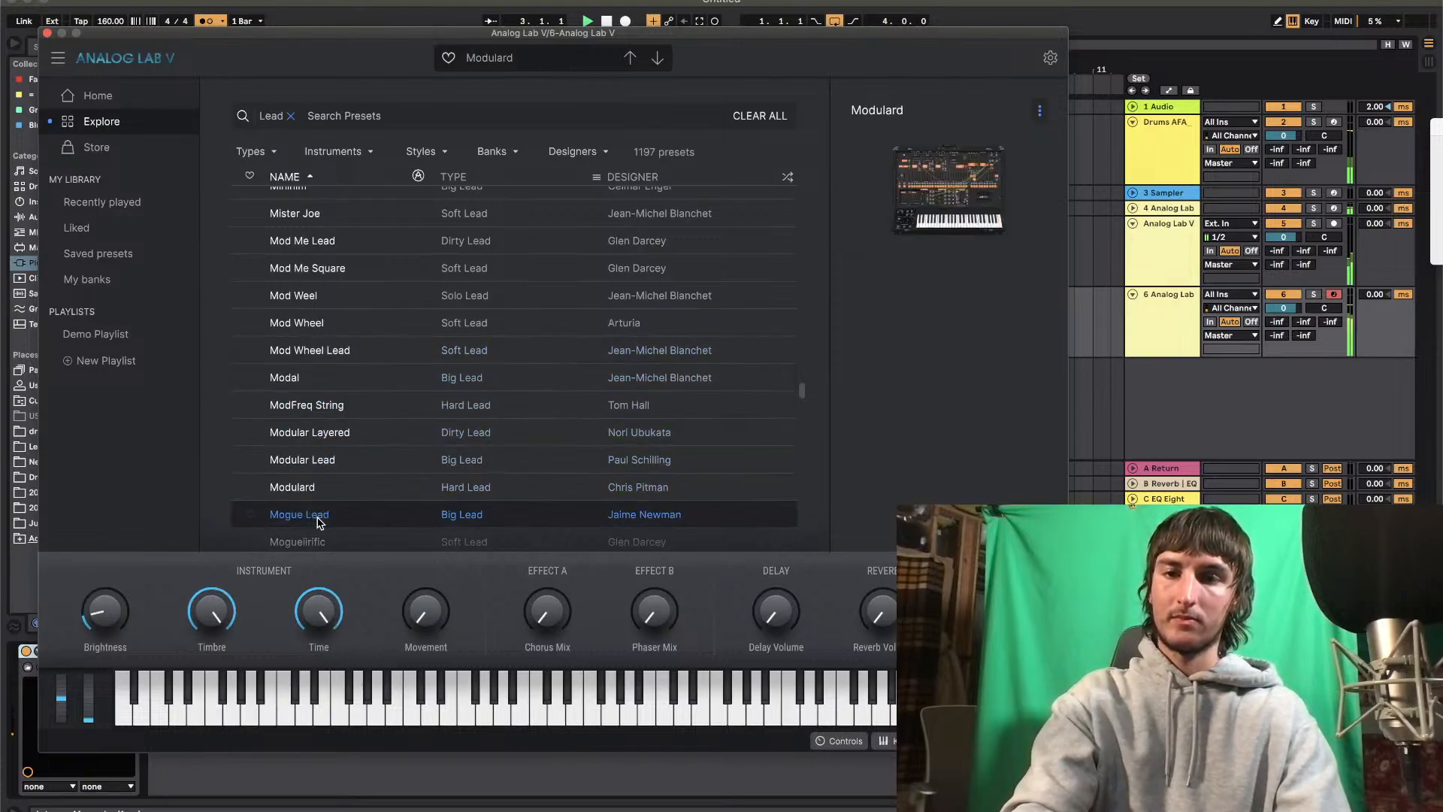
pyautogui.click(302, 490)
pyautogui.click(47, 33)
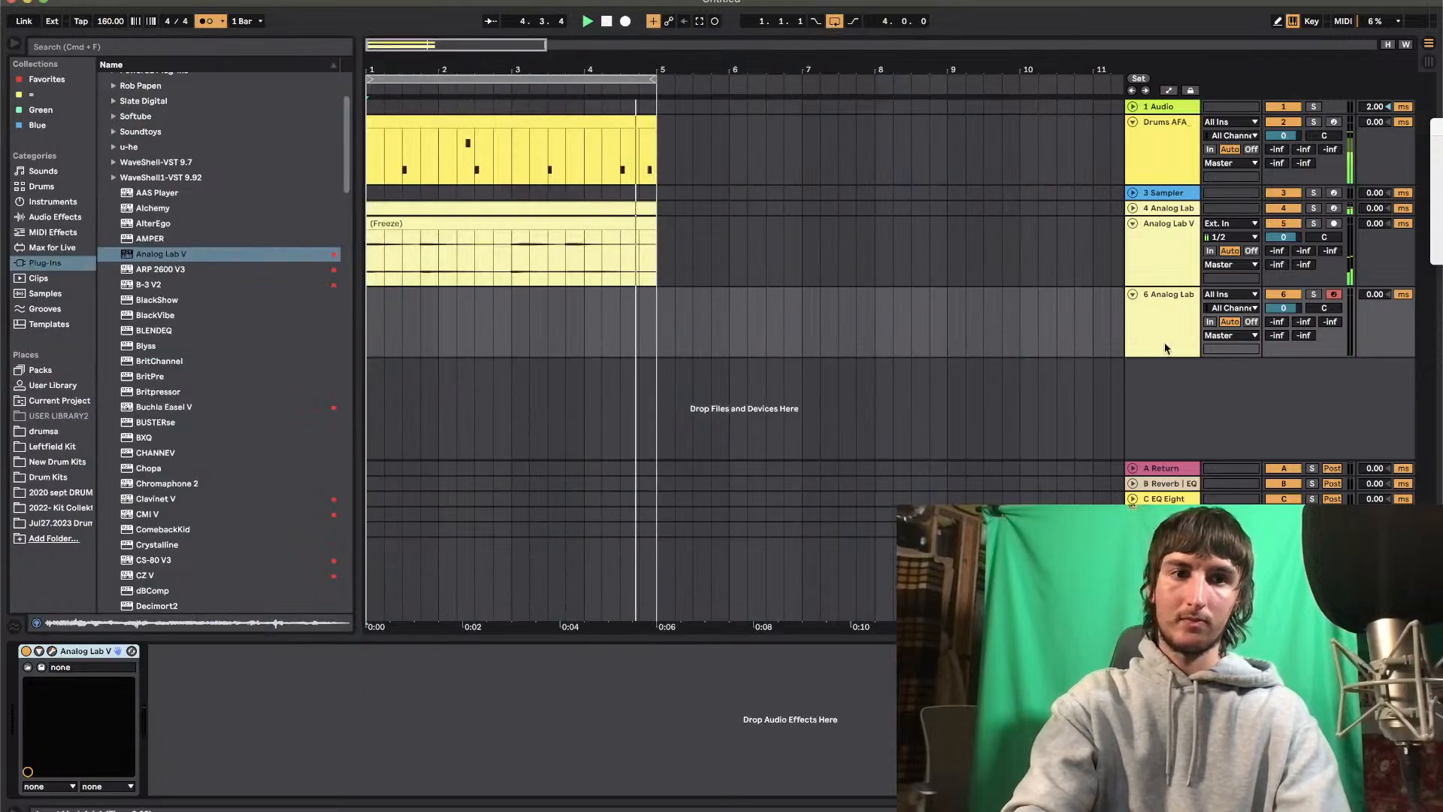
# Turn off the metronome and lower the 6 Analog Lab track's volume to -8.0
pyautogui.click(205, 21)
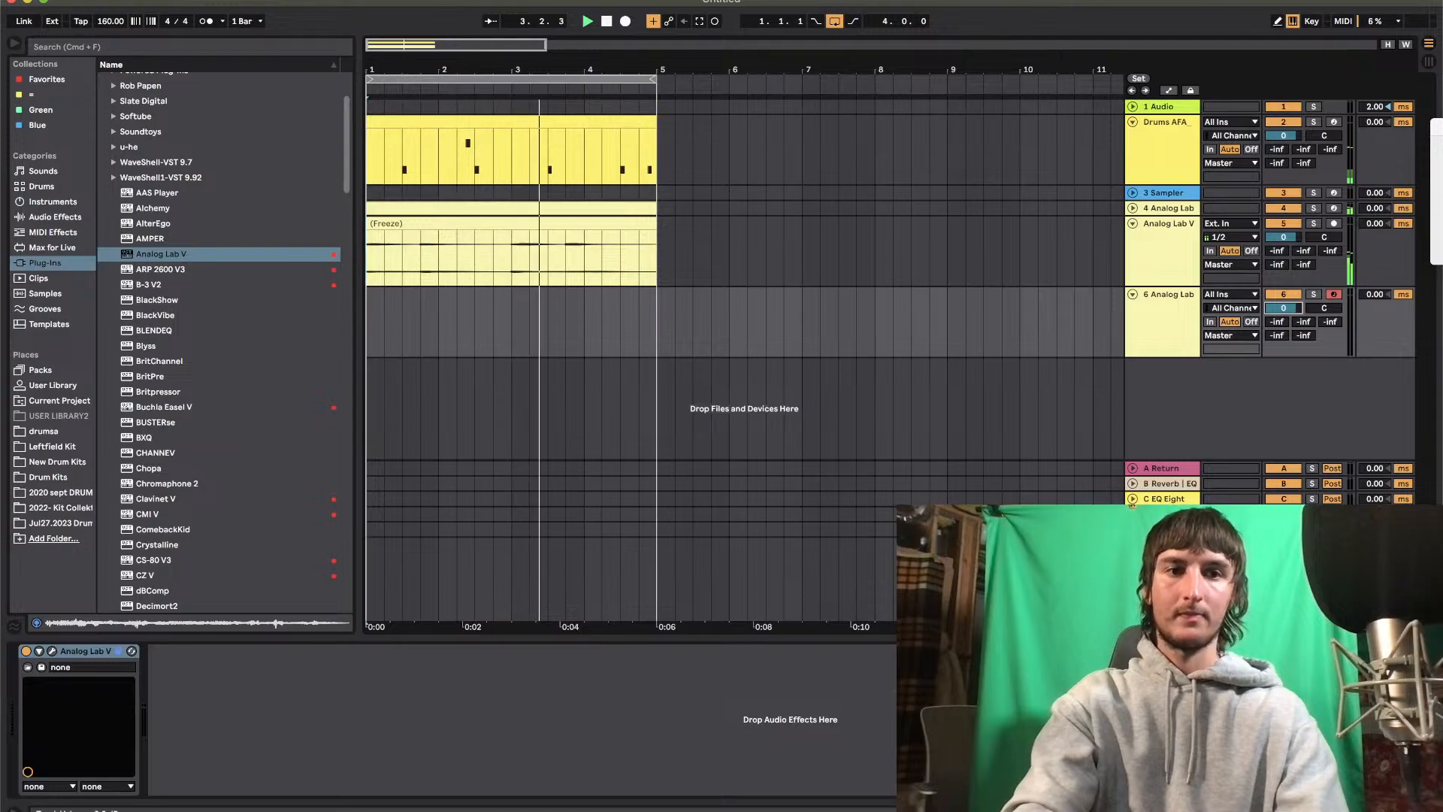
pyautogui.moveTo(1286, 307); pyautogui.dragTo(1293, 316)
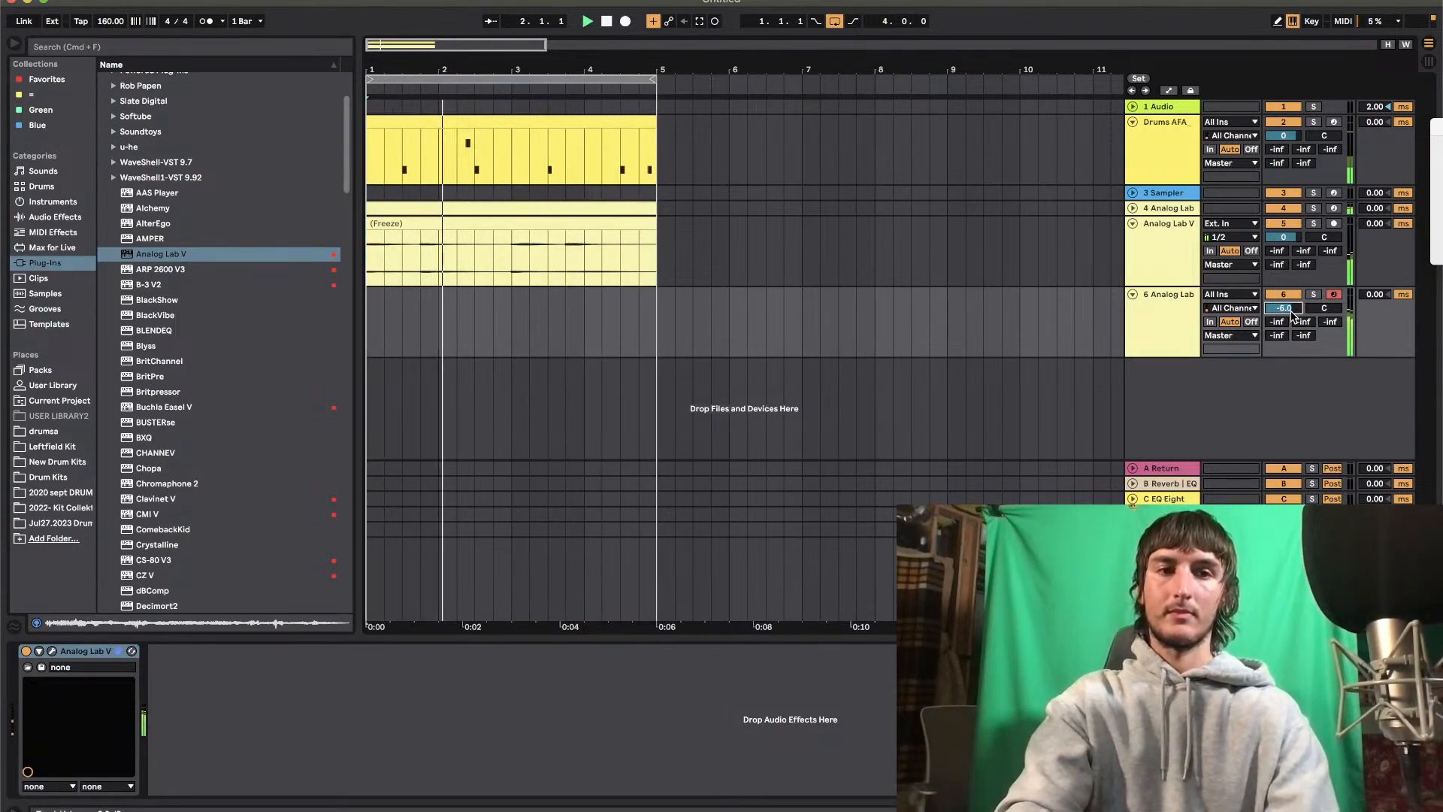
pyautogui.moveTo(1291, 311); pyautogui.dragTo(1291, 317)
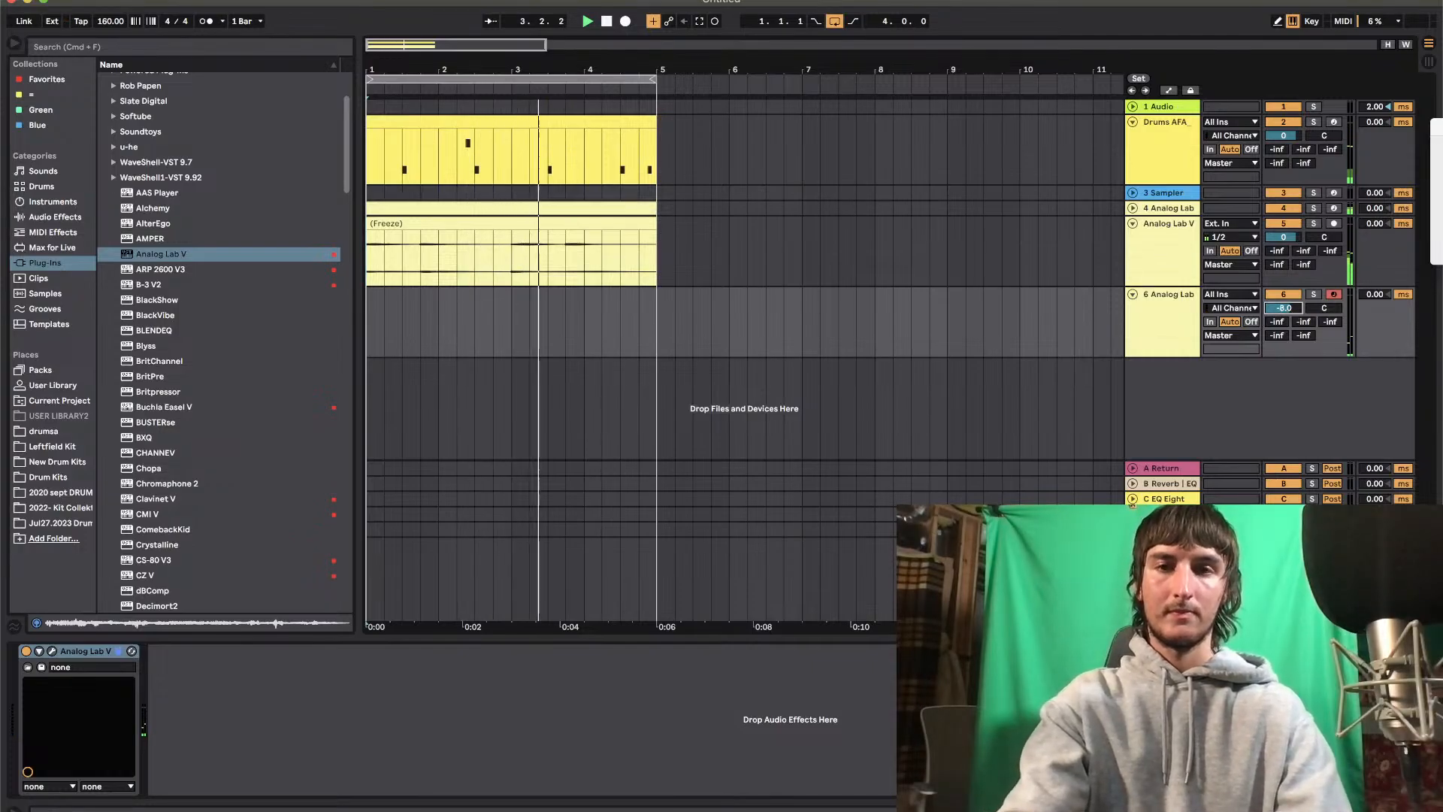
# Record a four-bar lead part on the 6 Analog Lab track, stop playback, and check the recorded notes
pyautogui.click(625, 21)
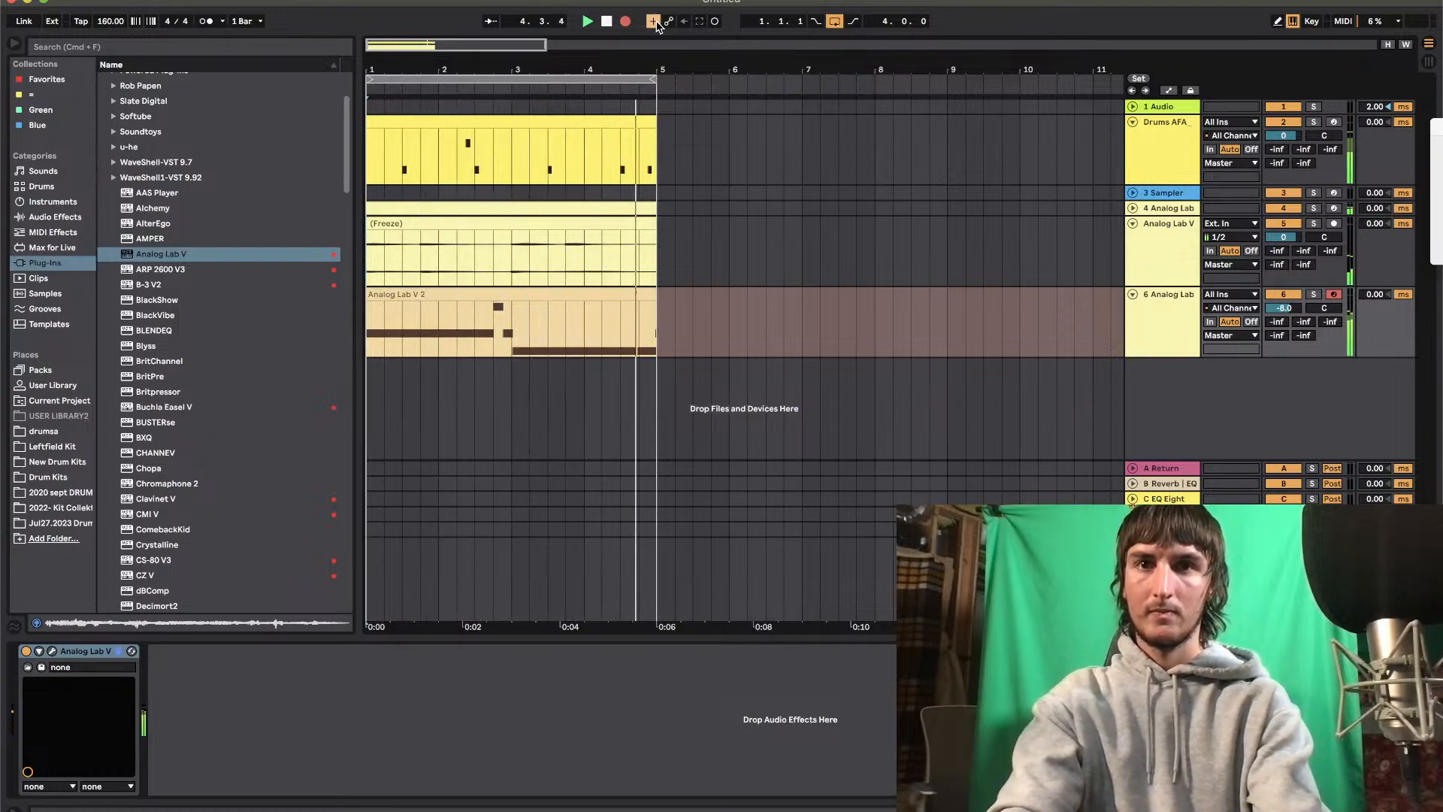
pyautogui.press('space')
pyautogui.doubleClick(500, 292)
pyautogui.hscroll(-3, 489, 461)
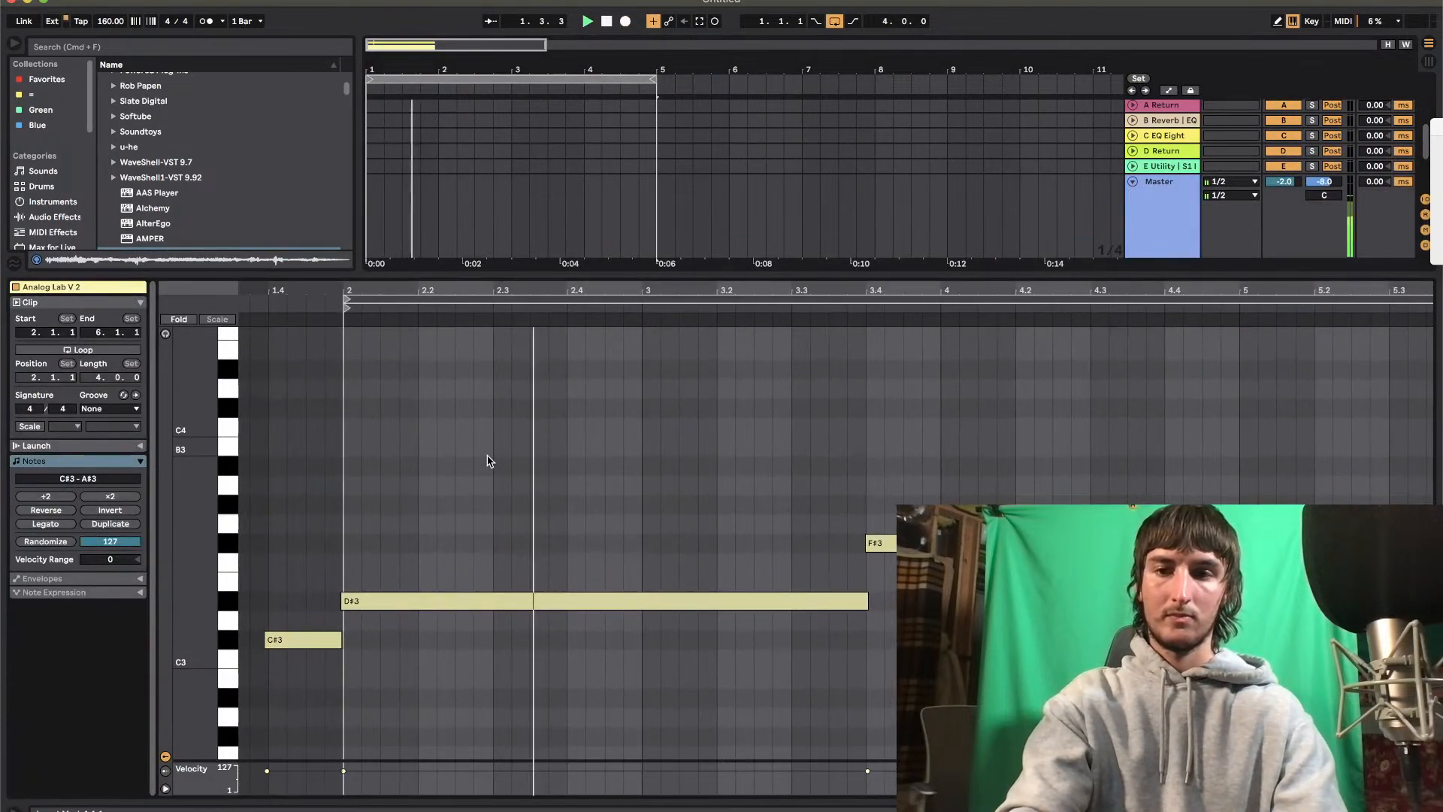
pyautogui.doubleClick(491, 271)
pyautogui.click(620, 297)
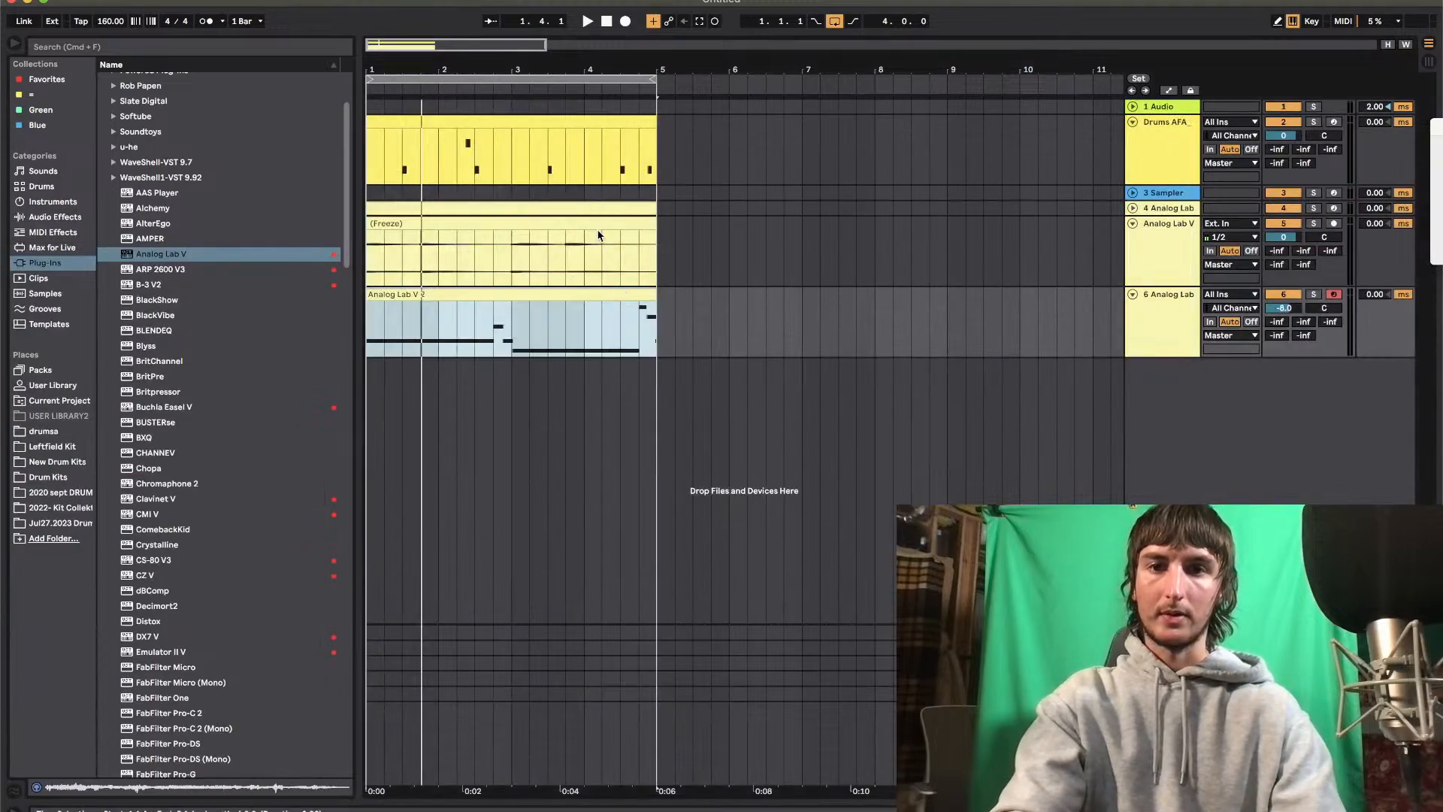
# Arrange the drums and flattened audio as two repeats over bars 5–12, and extend the 4 Analog Lab part across bars 1–12
pyautogui.click(419, 123)
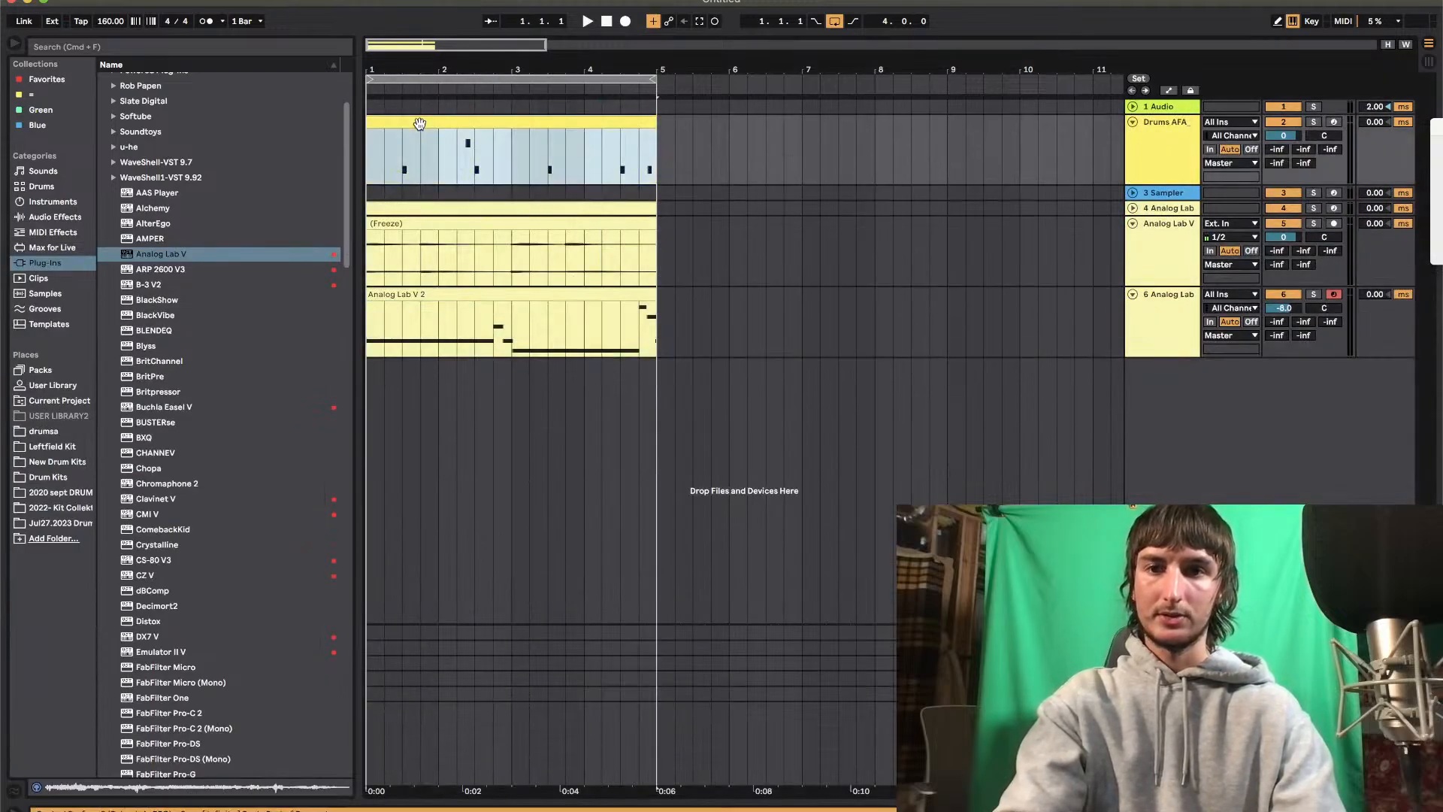
pyautogui.keyDown('shift'); pyautogui.click(627, 218); pyautogui.keyUp('shift')
pyautogui.moveTo(476, 124); pyautogui.dragTo(767, 163)
pyautogui.press('super+d')
pyautogui.moveTo(538, 69); pyautogui.dragTo(625, 69)
pyautogui.click(588, 222)
pyautogui.click(582, 211)
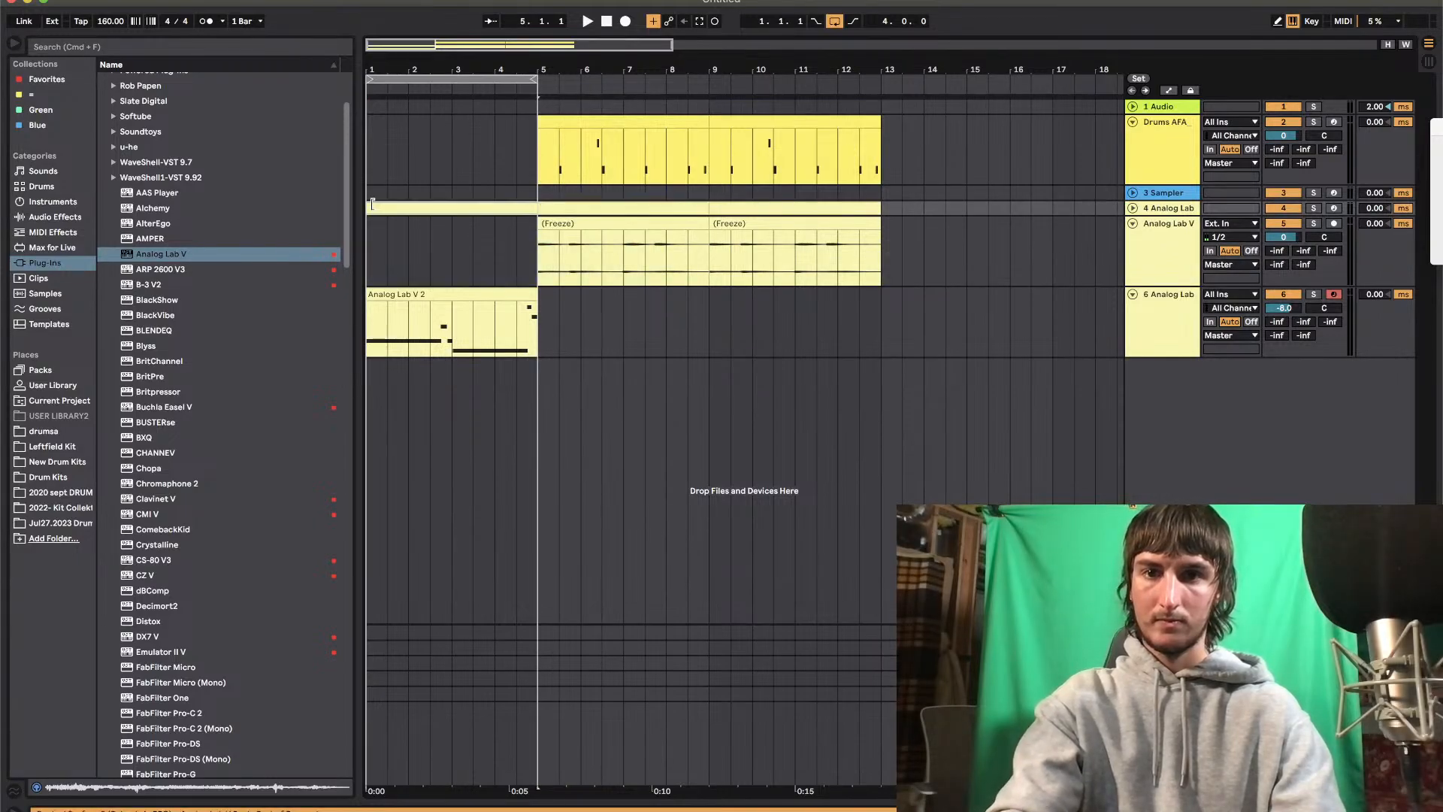
pyautogui.press('super+v')
# Move the lead clip to bar 5, extend its start to include the C#3 pickup note, and quantize all its notes
pyautogui.moveTo(423, 294)
pyautogui.mouseDown()
pyautogui.moveTo(570, 301)
pyautogui.moveTo(517, 291)
pyautogui.mouseUp()
pyautogui.doubleClick(534, 291)
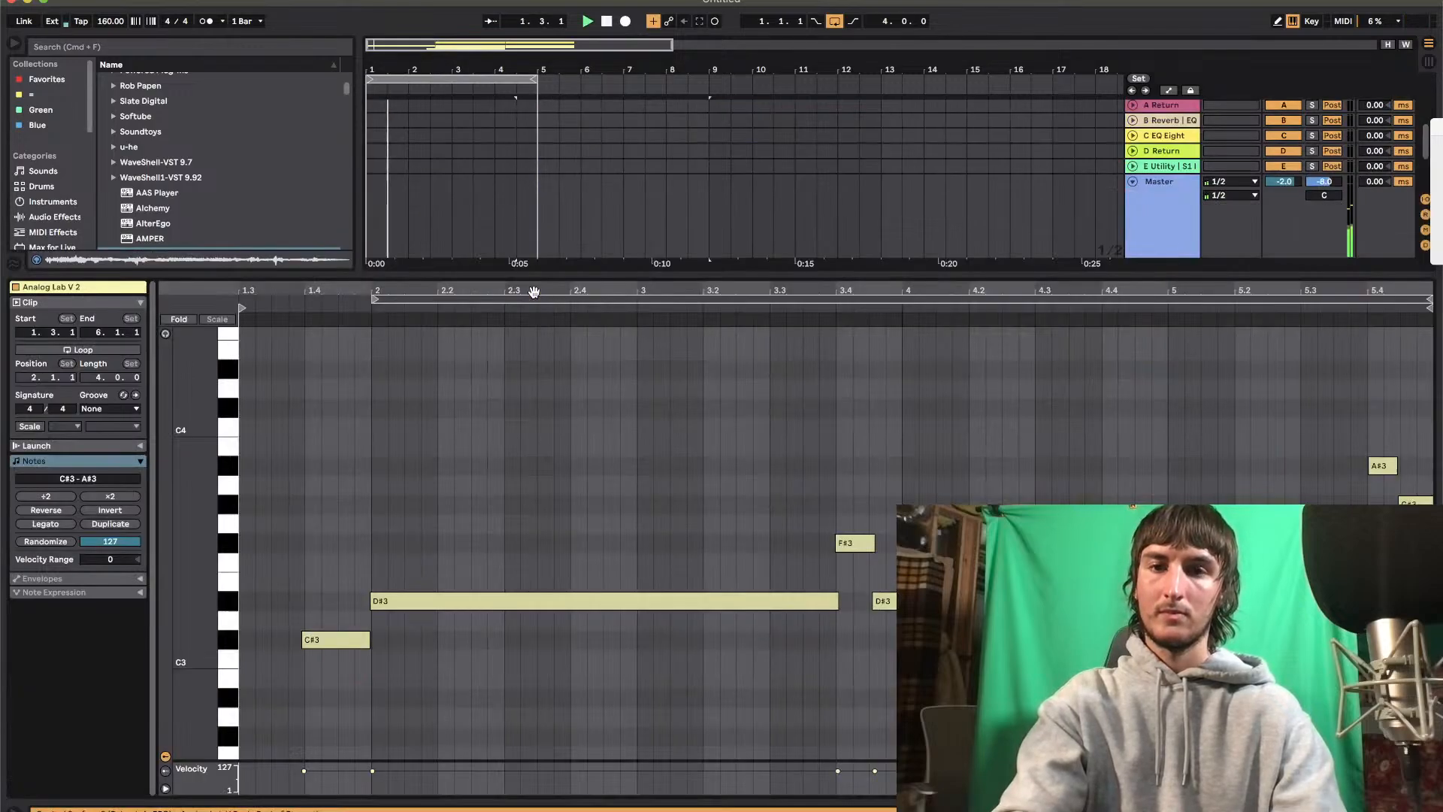
pyautogui.press('super+a')
pyautogui.rightClick(484, 516)
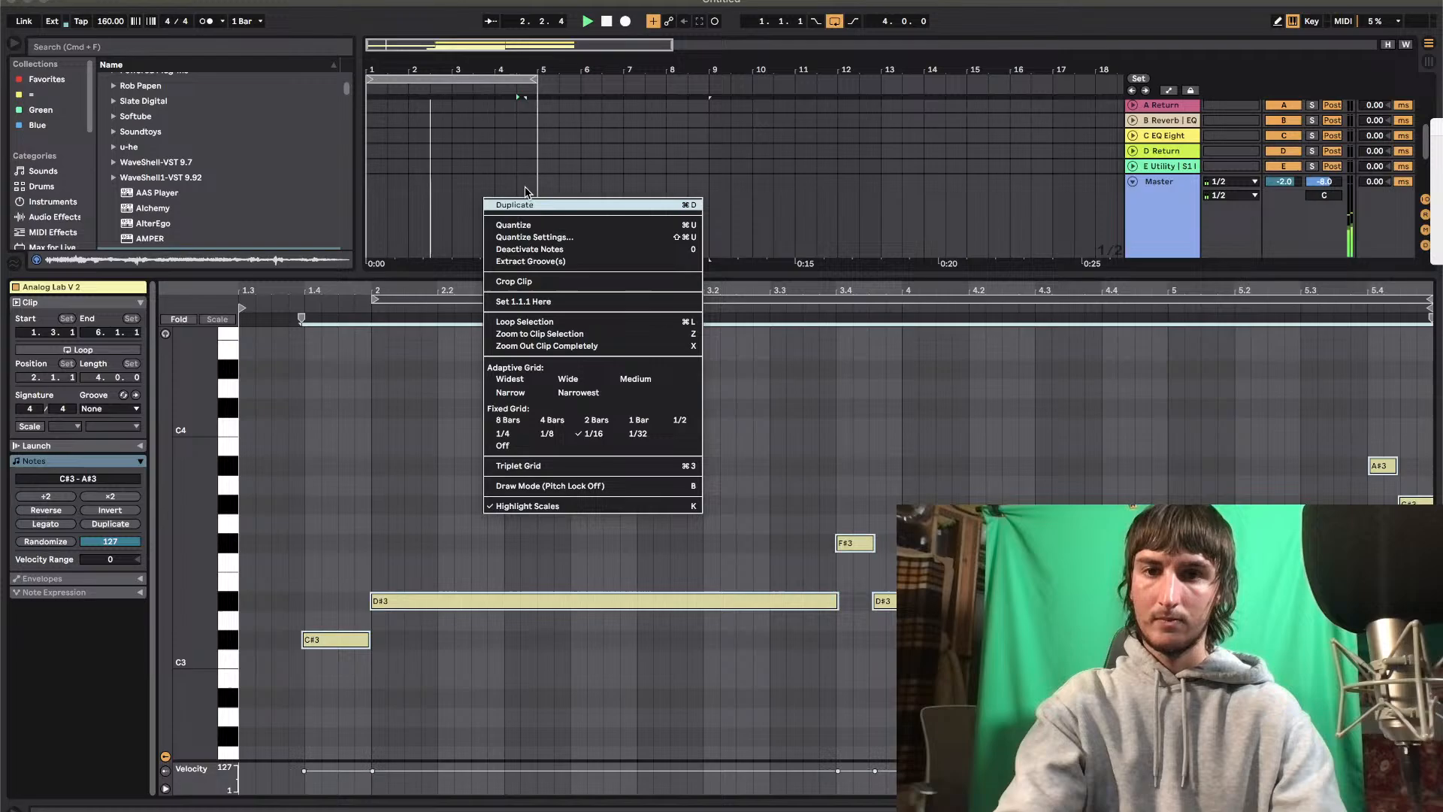
pyautogui.click(517, 225)
pyautogui.press('super+alt+l')
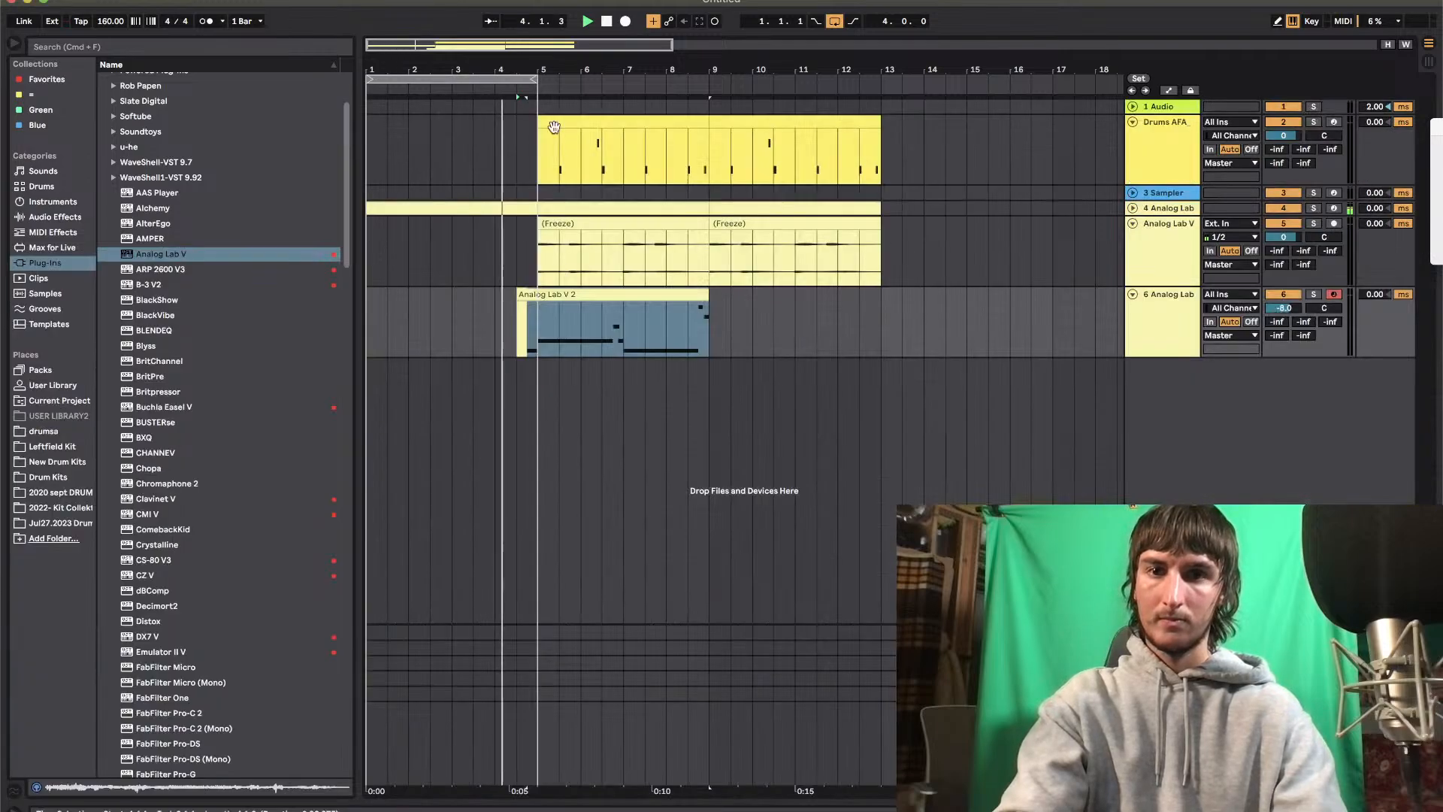
# Extend the loop to 12 bars and duplicate the lead's bars 5–8 to bar 9, keeping the pickup in the first clip
pyautogui.moveTo(536, 79); pyautogui.dragTo(882, 138)
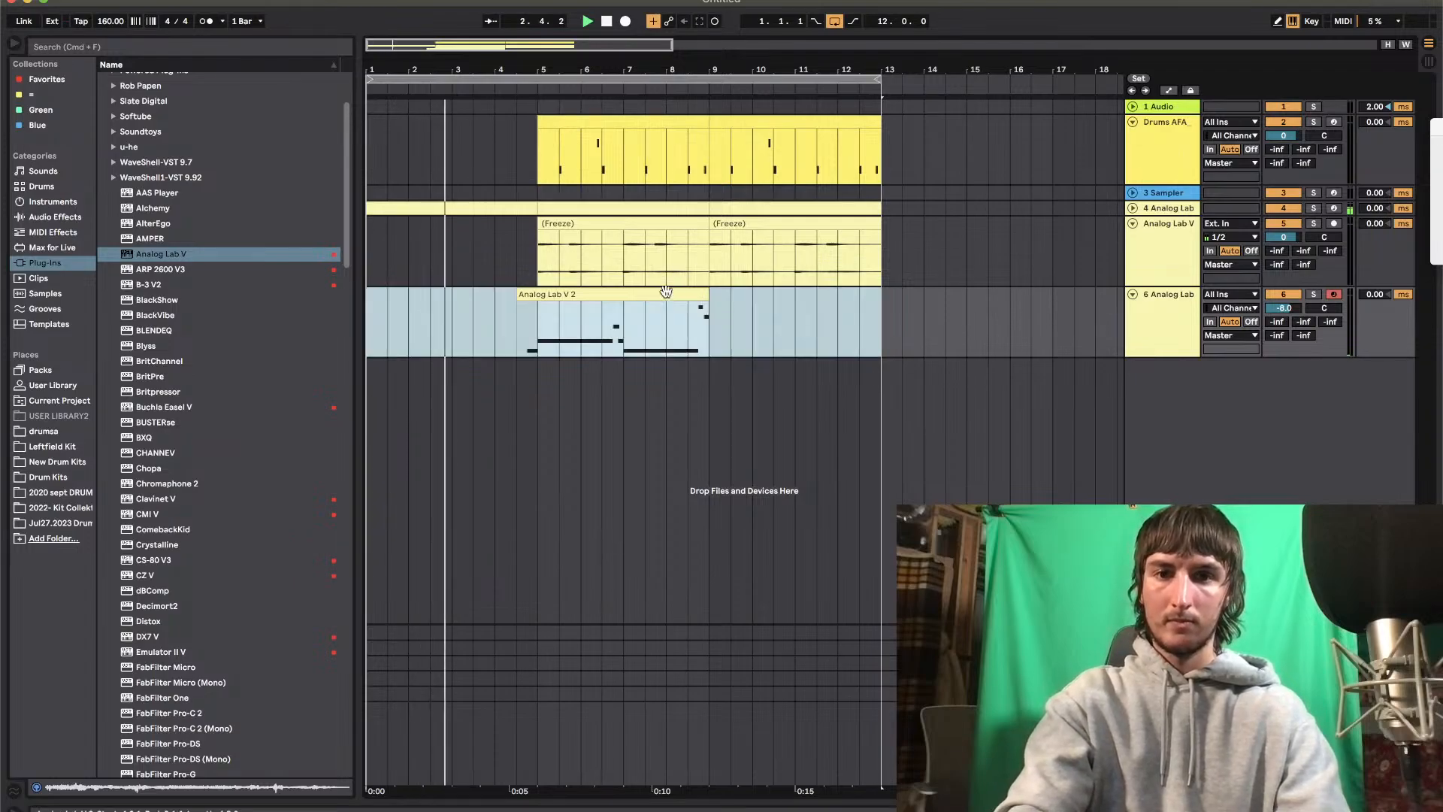
pyautogui.click(544, 333)
pyautogui.moveTo(543, 333); pyautogui.dragTo(707, 331)
pyautogui.press('super+d')
pyautogui.click(594, 344)
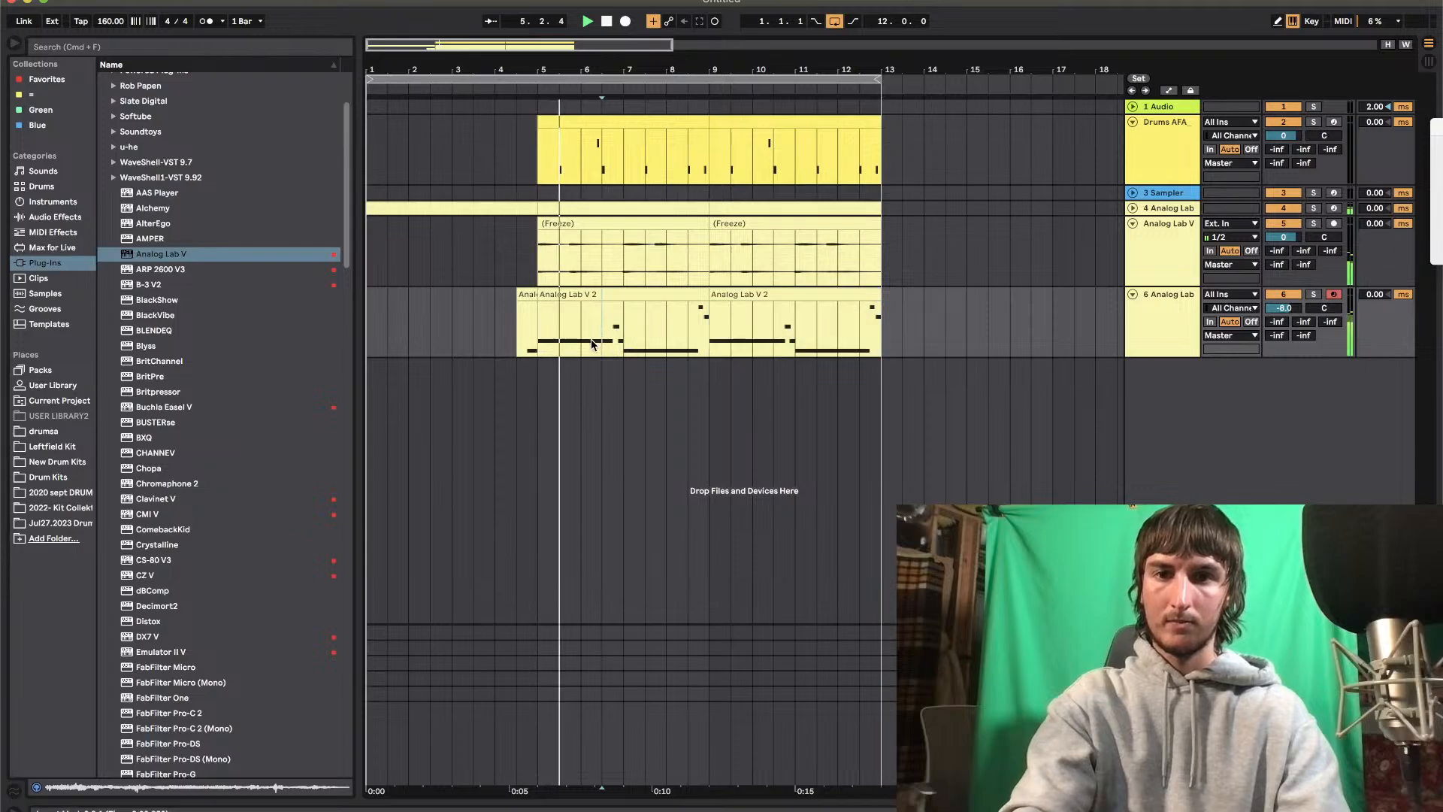
pyautogui.click(541, 294)
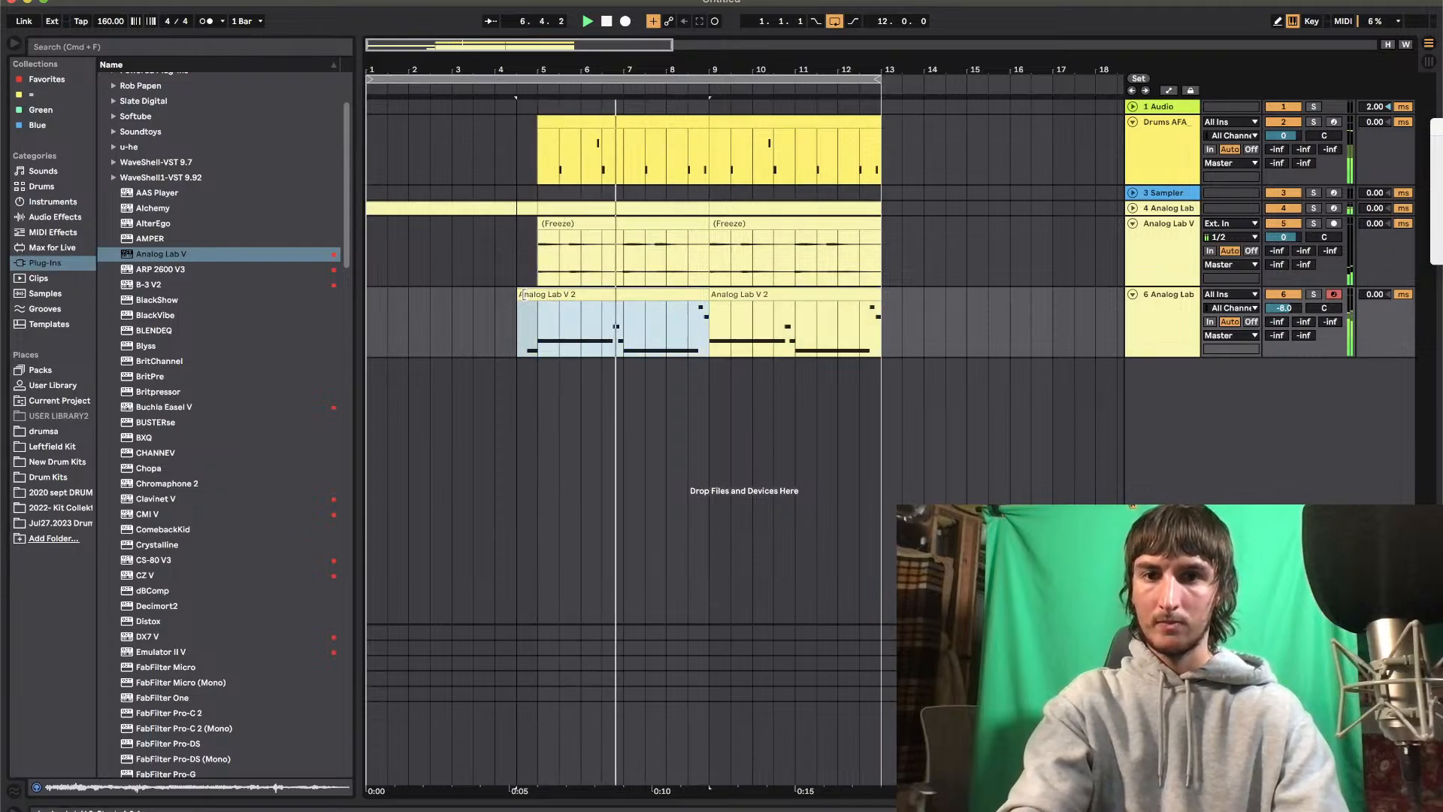
# Check the duplicated lead clip's notes, then shorten the loop to eight bars starting at bar 5
pyautogui.doubleClick(729, 300)
pyautogui.click(313, 553)
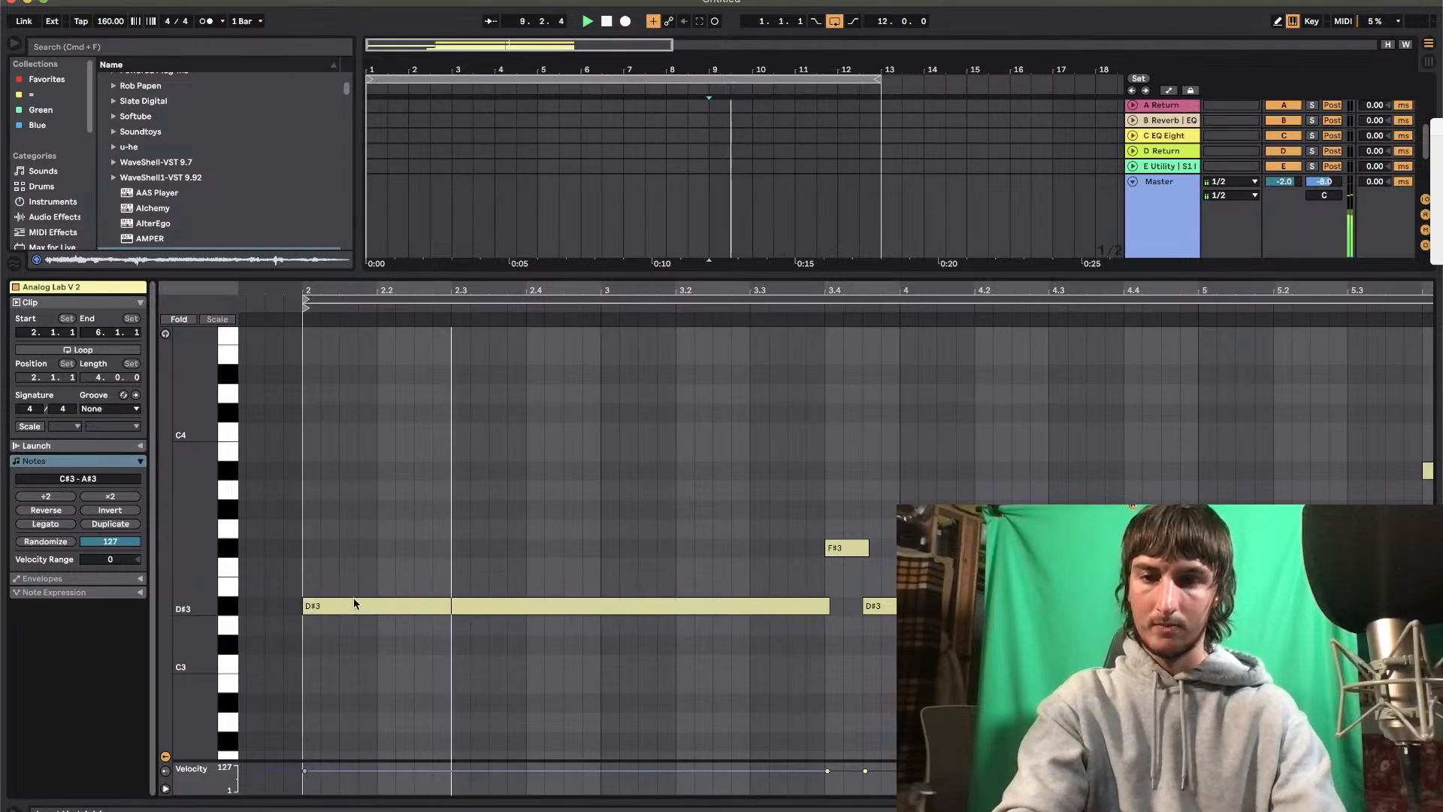
pyautogui.doubleClick(777, 273)
pyautogui.moveTo(373, 81); pyautogui.dragTo(536, 106)
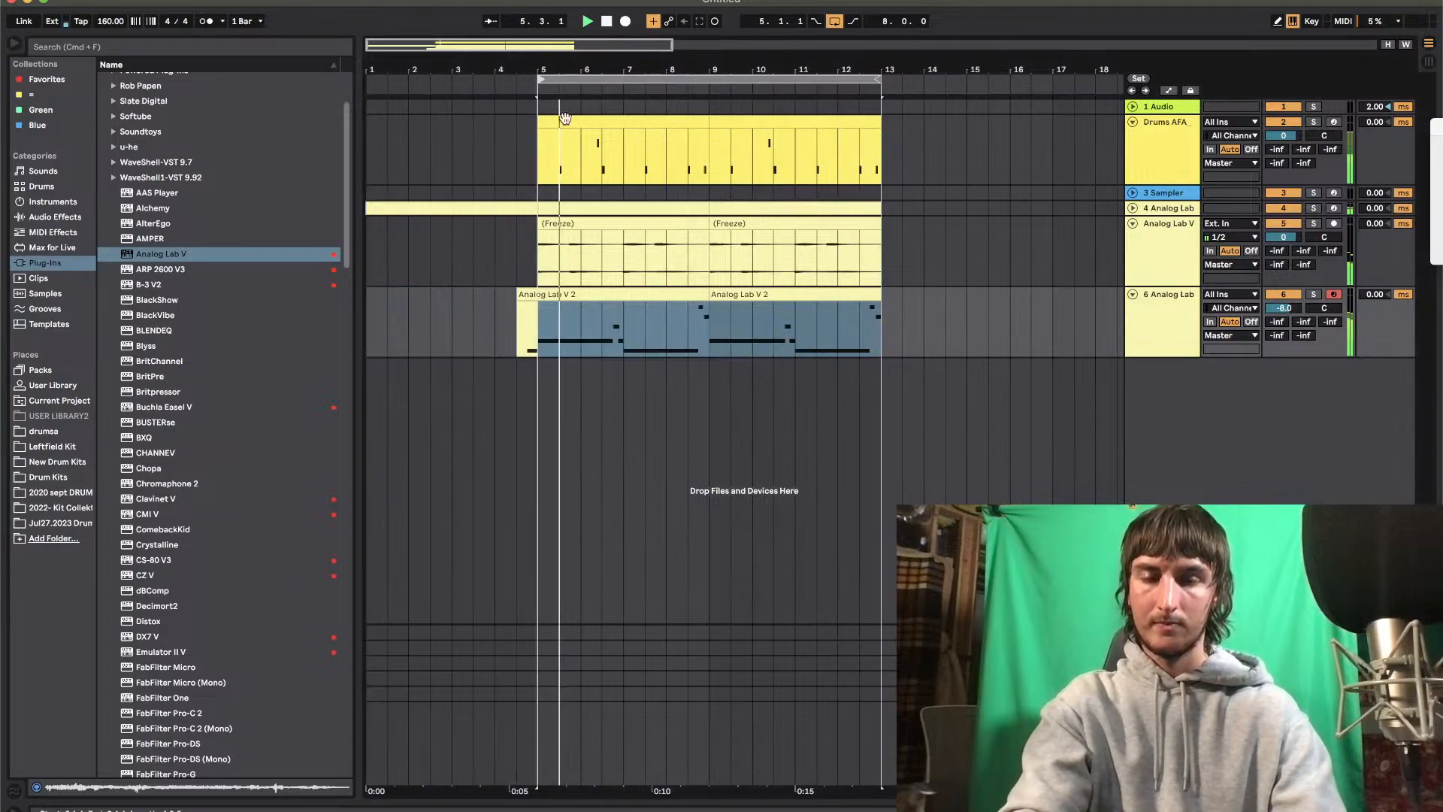
# Examine the notes of the first lead clip while the loop plays
pyautogui.rightClick(631, 80)
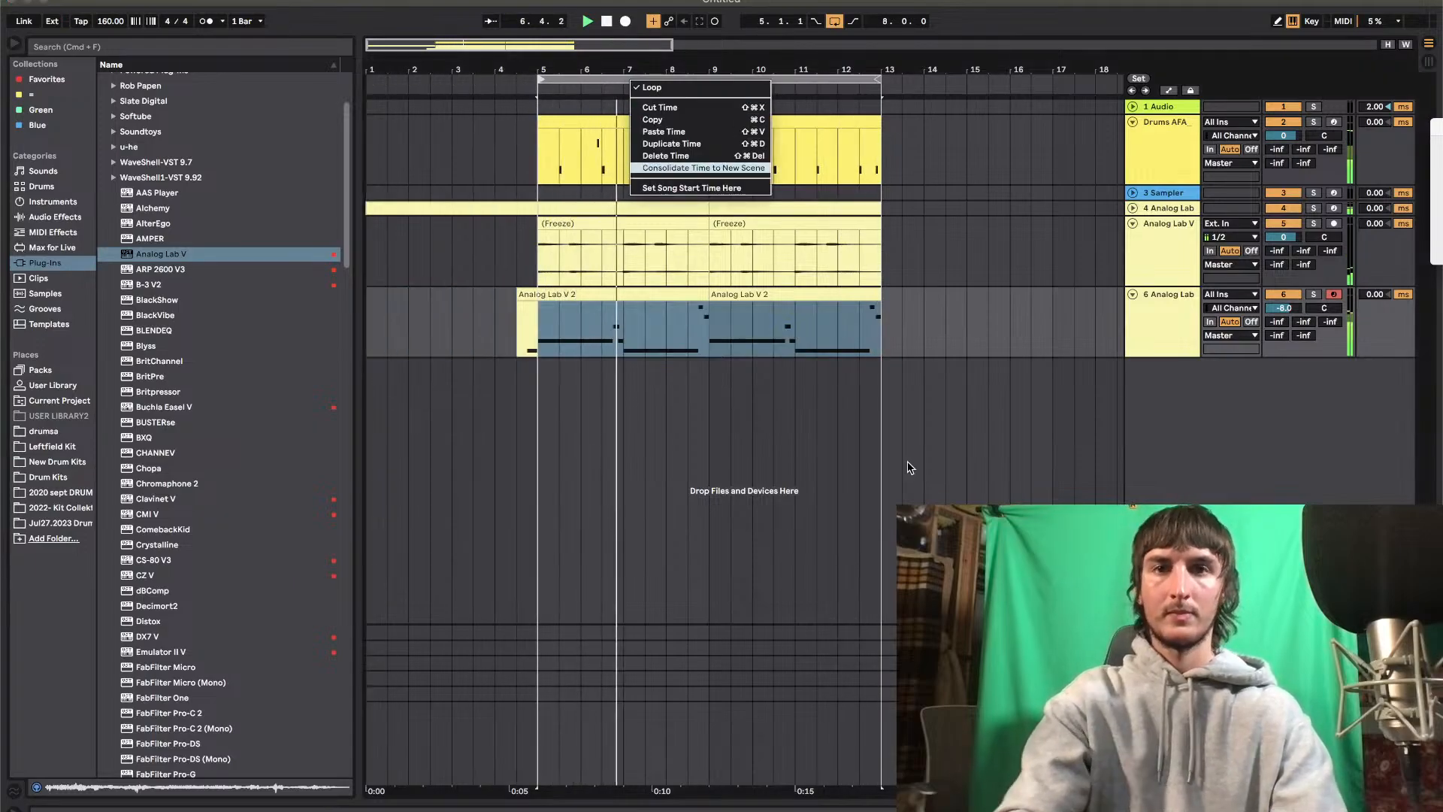
pyautogui.click(786, 436)
pyautogui.doubleClick(683, 336)
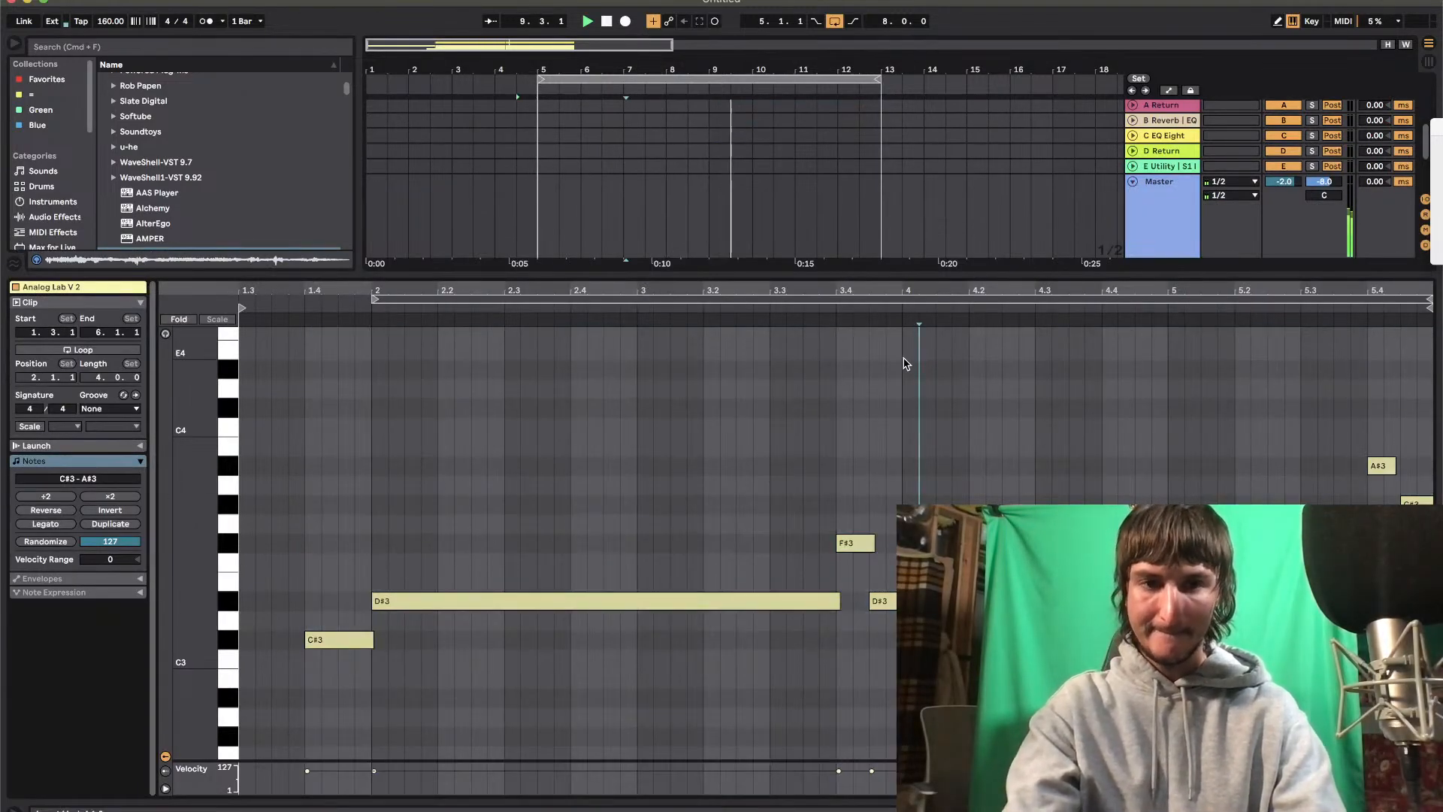
pyautogui.click(896, 275)
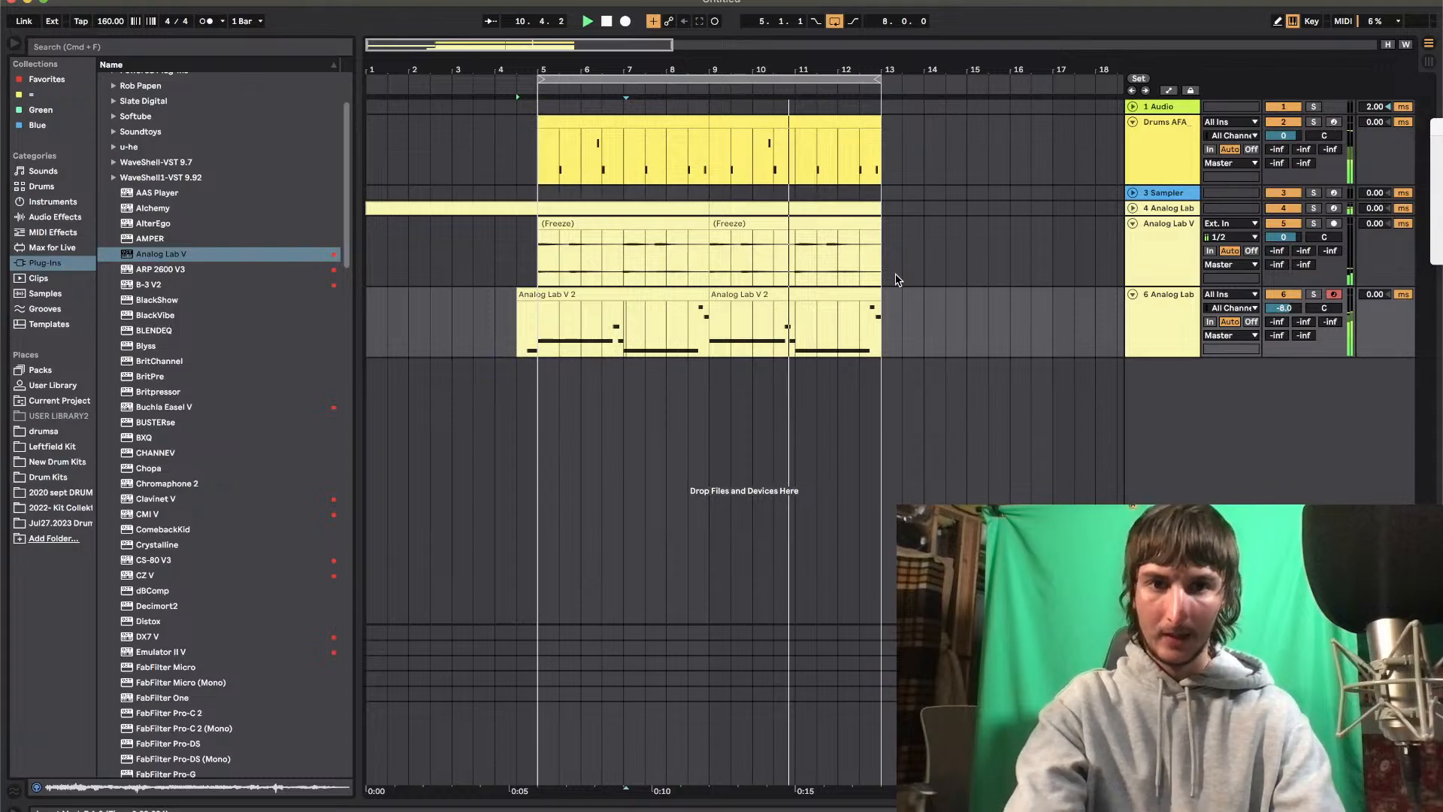
pyautogui.click(710, 339)
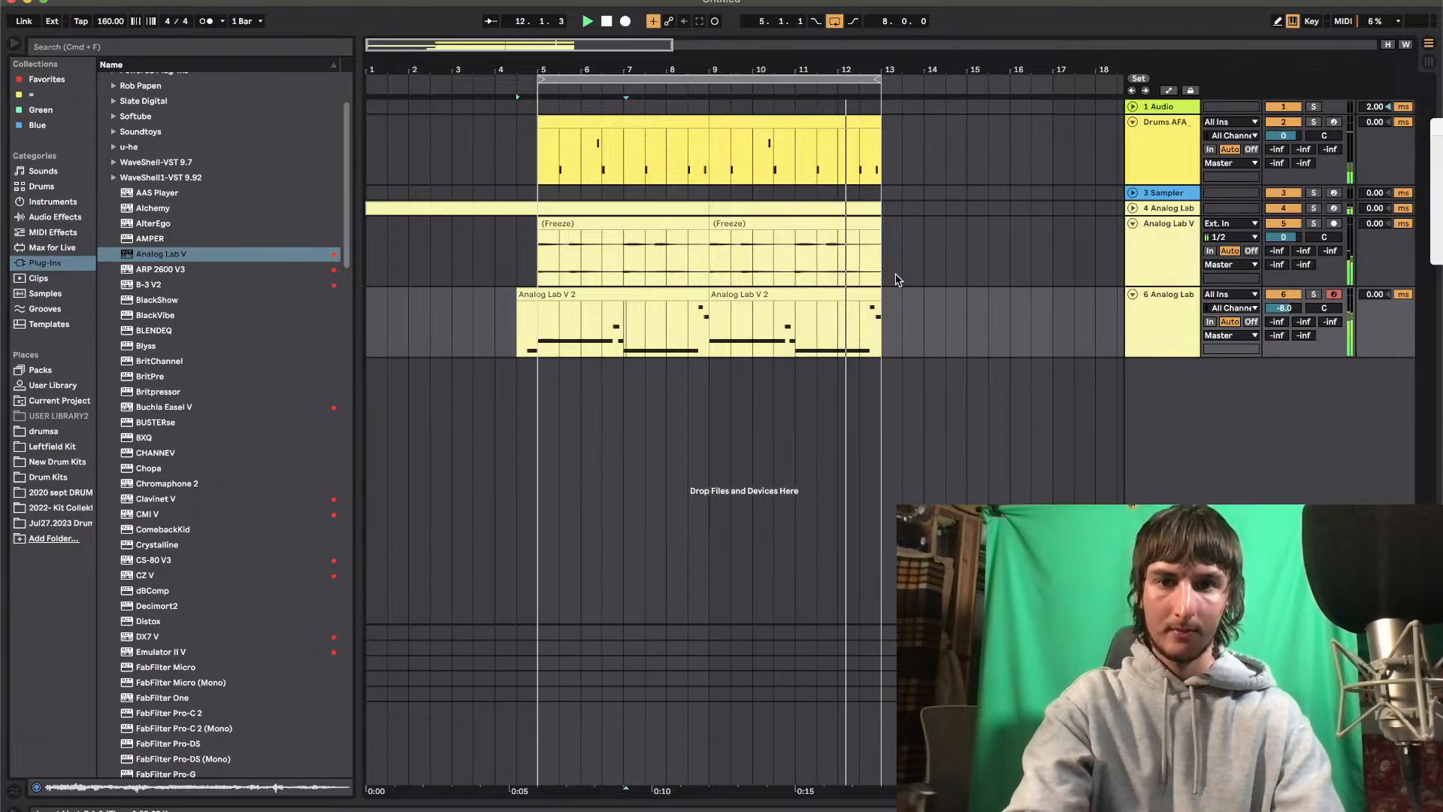
pyautogui.doubleClick(714, 339)
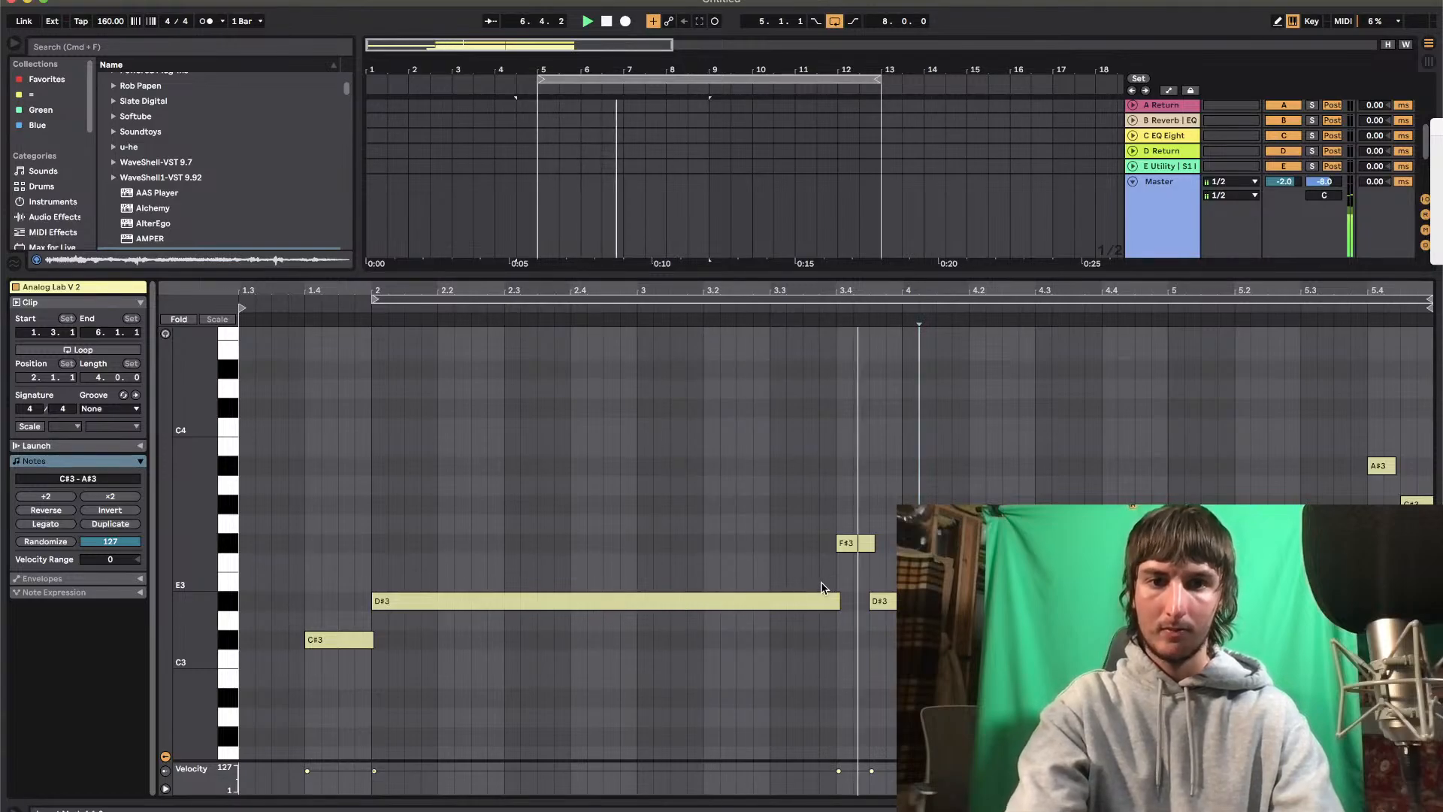
pyautogui.click(807, 276)
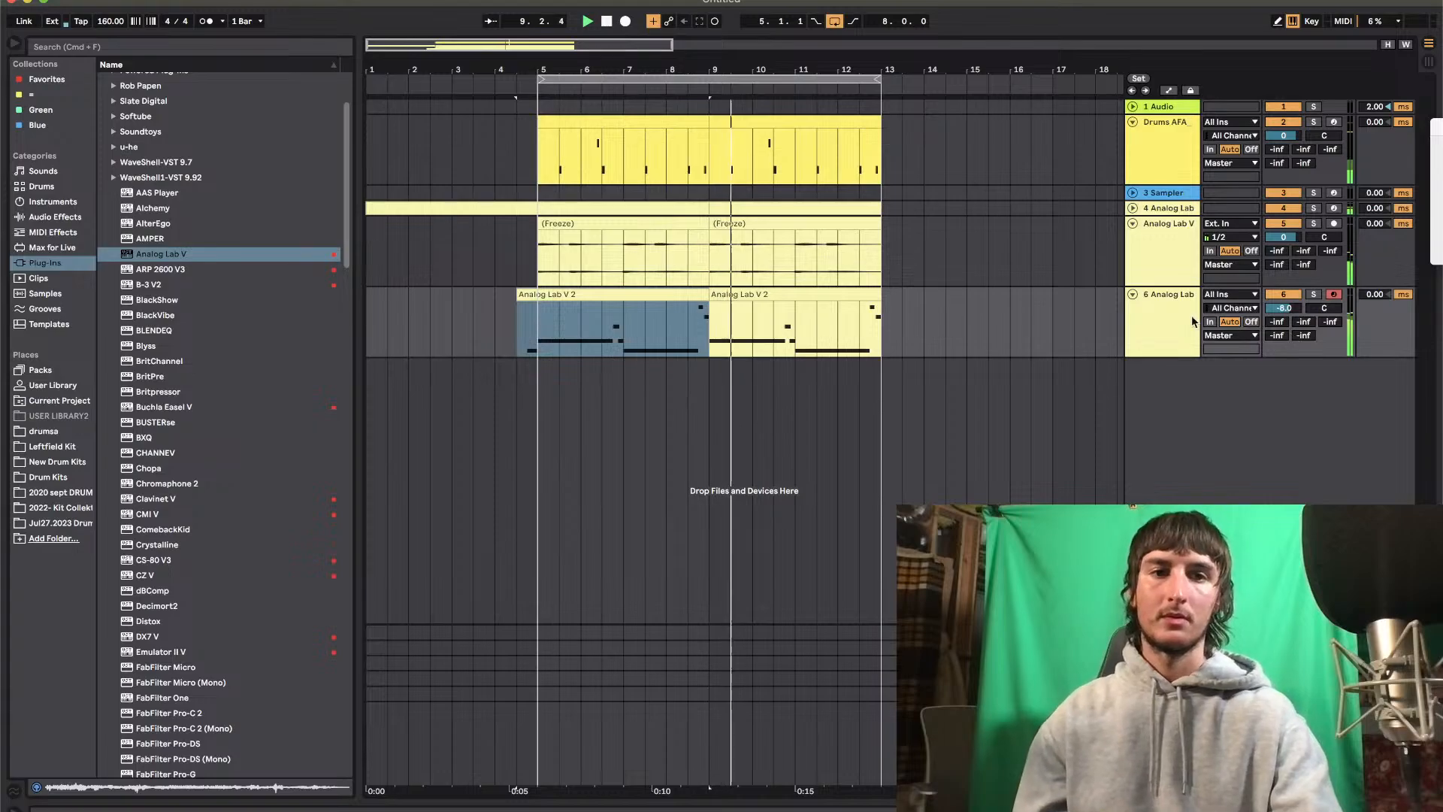
# Duplicate the 6 Analog Lab track and consolidate the duplicate's bars 5–12 into one eight-bar clip
pyautogui.click(1169, 325)
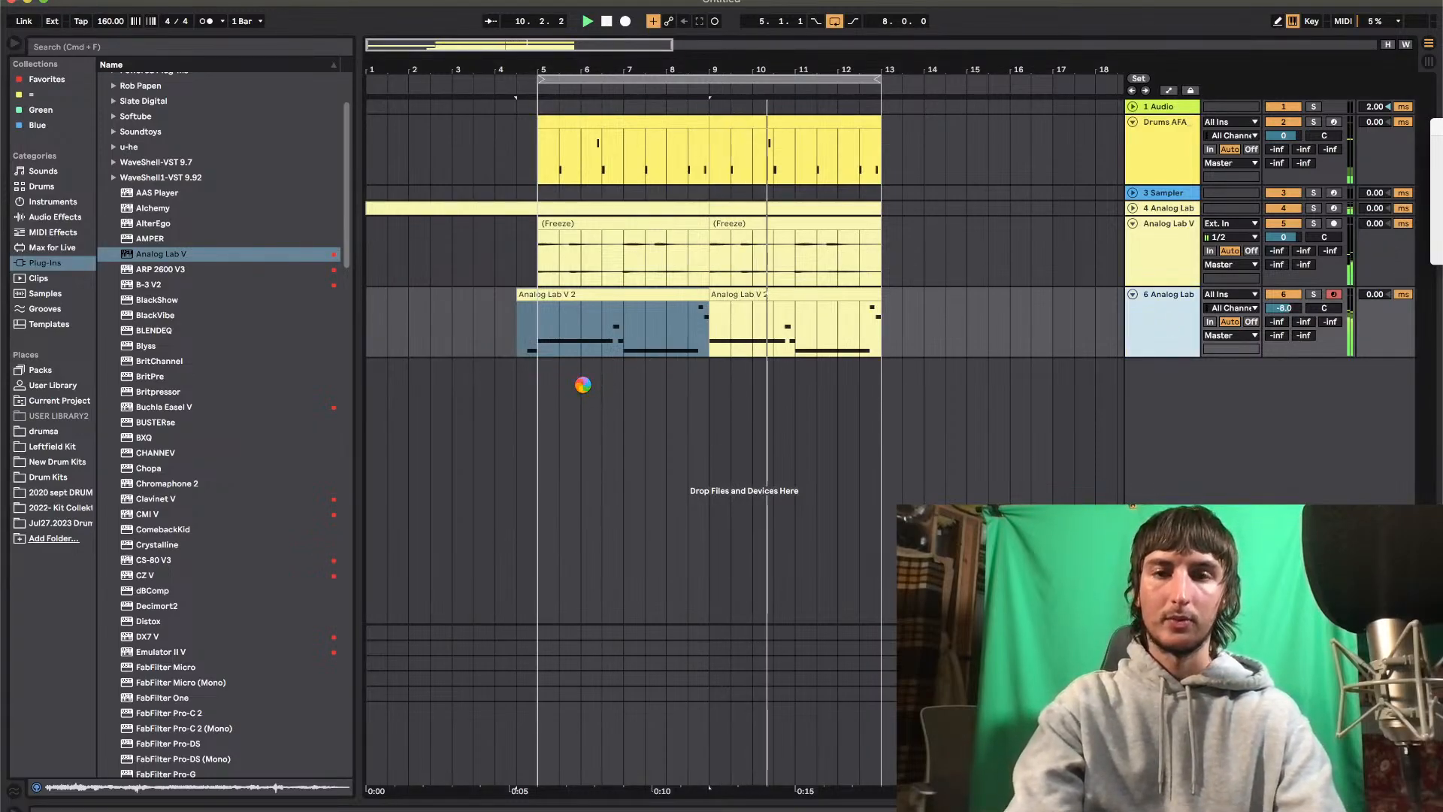
pyautogui.click(531, 366)
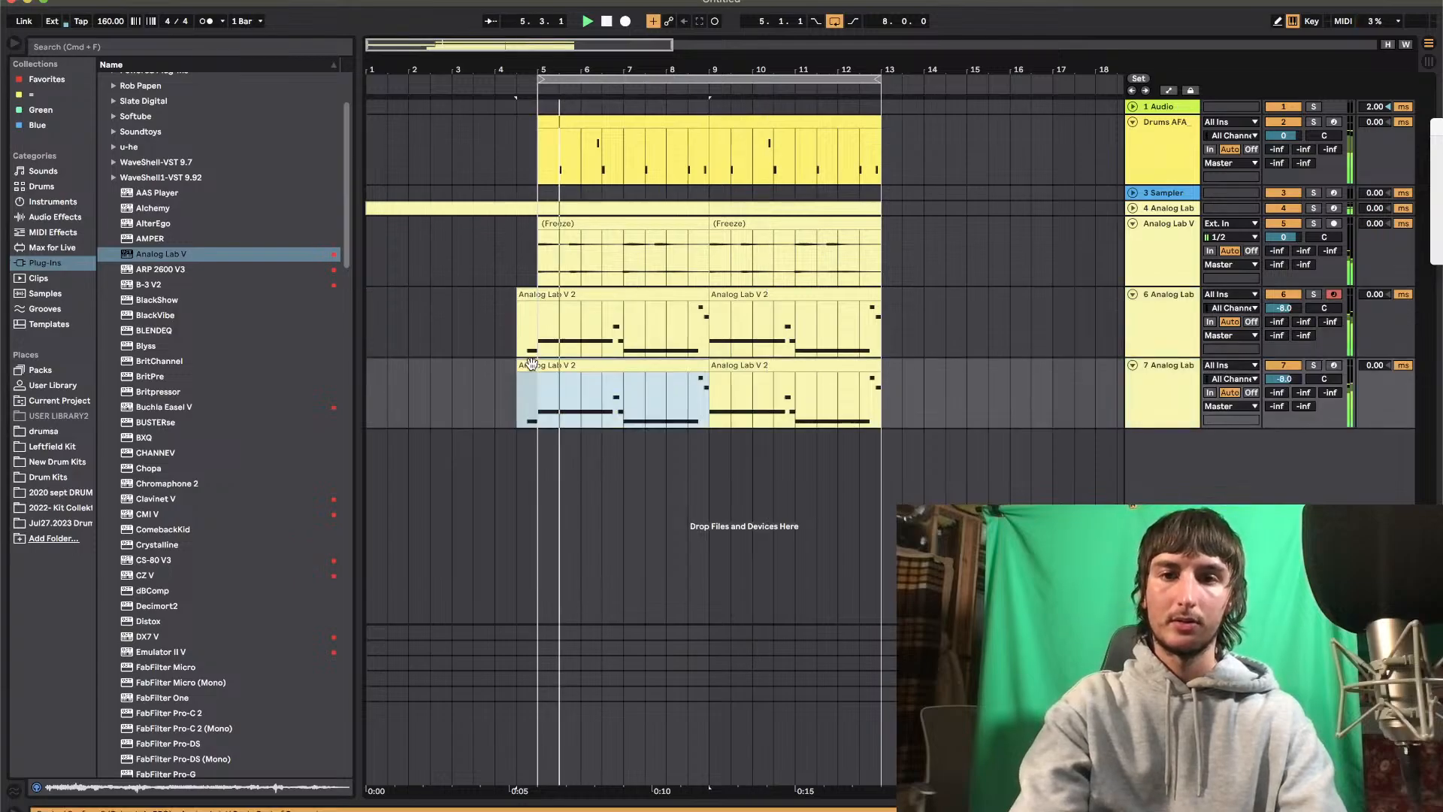
pyautogui.click(838, 365)
pyautogui.keyDown('shift'); pyautogui.click(543, 400); pyautogui.keyUp('shift')
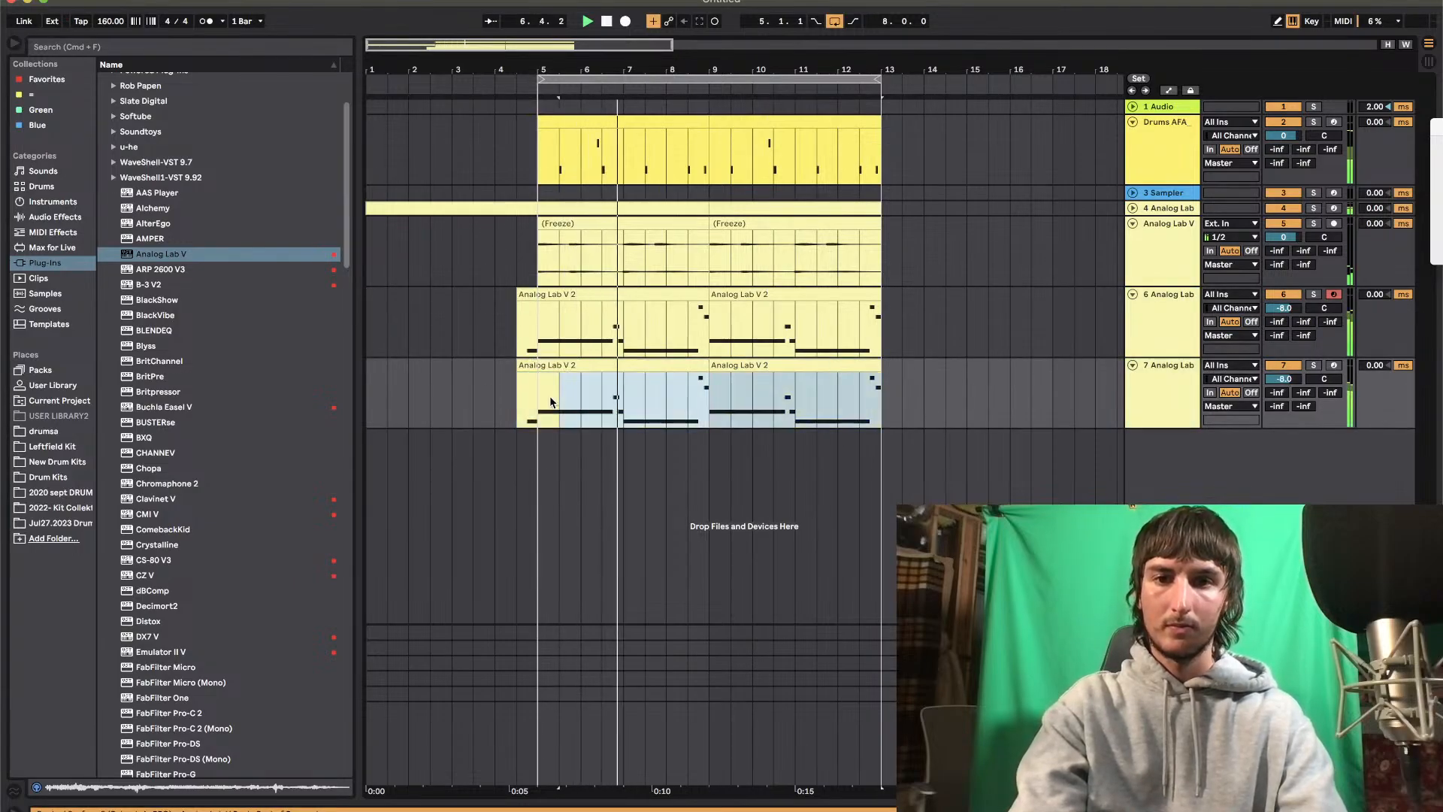
pyautogui.press('super+j')
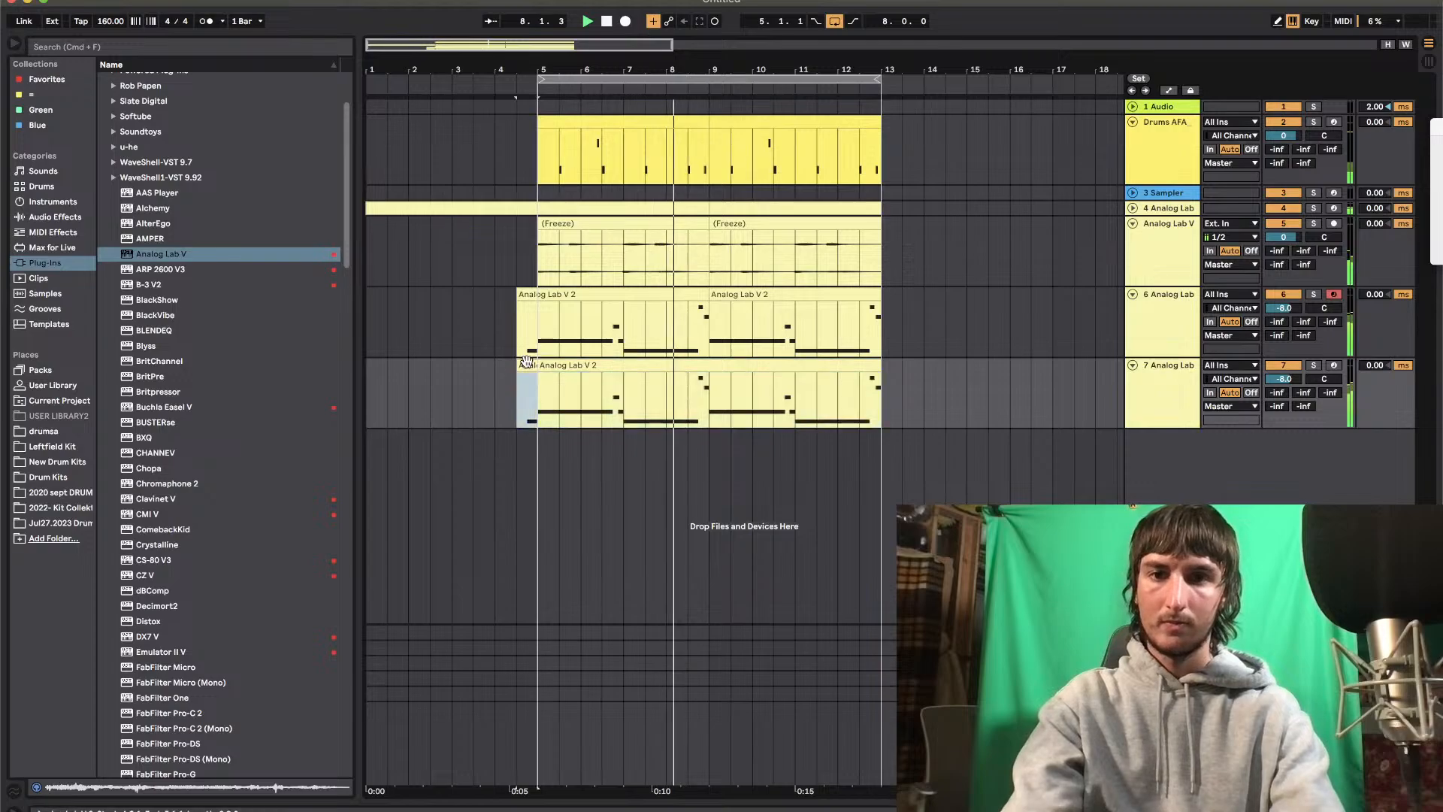
# Delete the short F#3 and D#3 notes before bar 3 and the two short notes before bar 5 in the consolidated clip
pyautogui.doubleClick(526, 361)
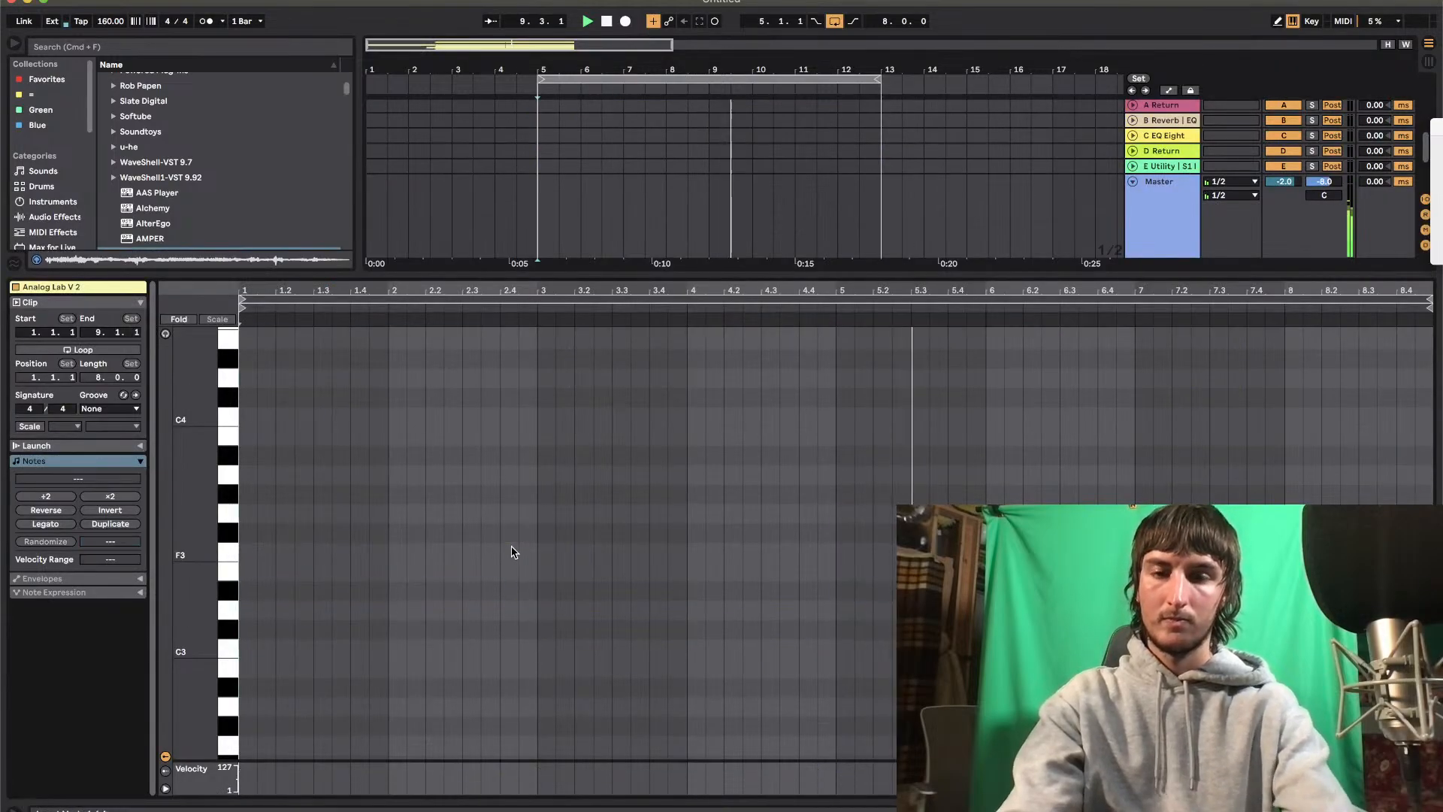
pyautogui.press('super+a')
pyautogui.moveTo(506, 508); pyautogui.dragTo(548, 611)
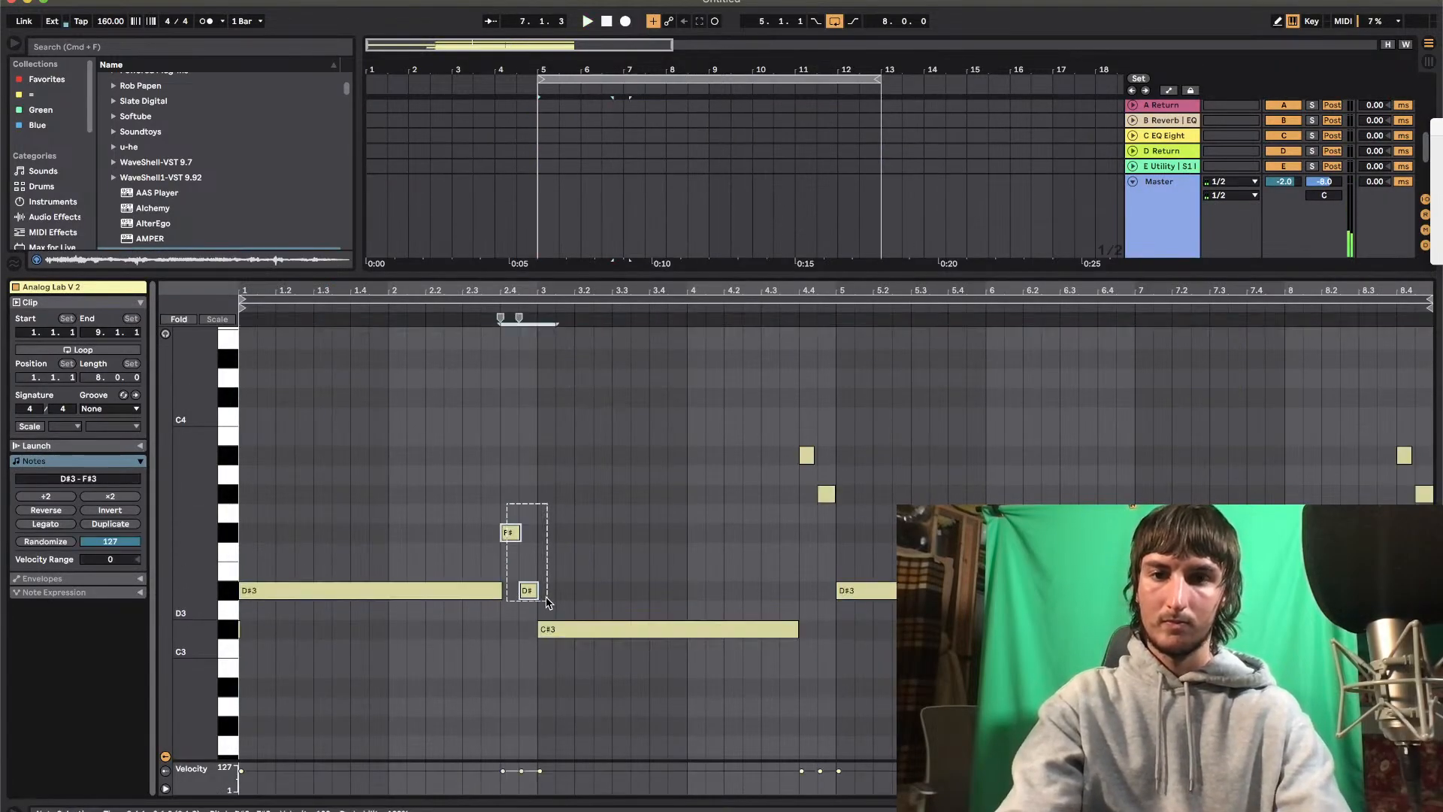
pyautogui.press('Delete')
pyautogui.moveTo(794, 445); pyautogui.dragTo(833, 499)
pyautogui.press('Delete')
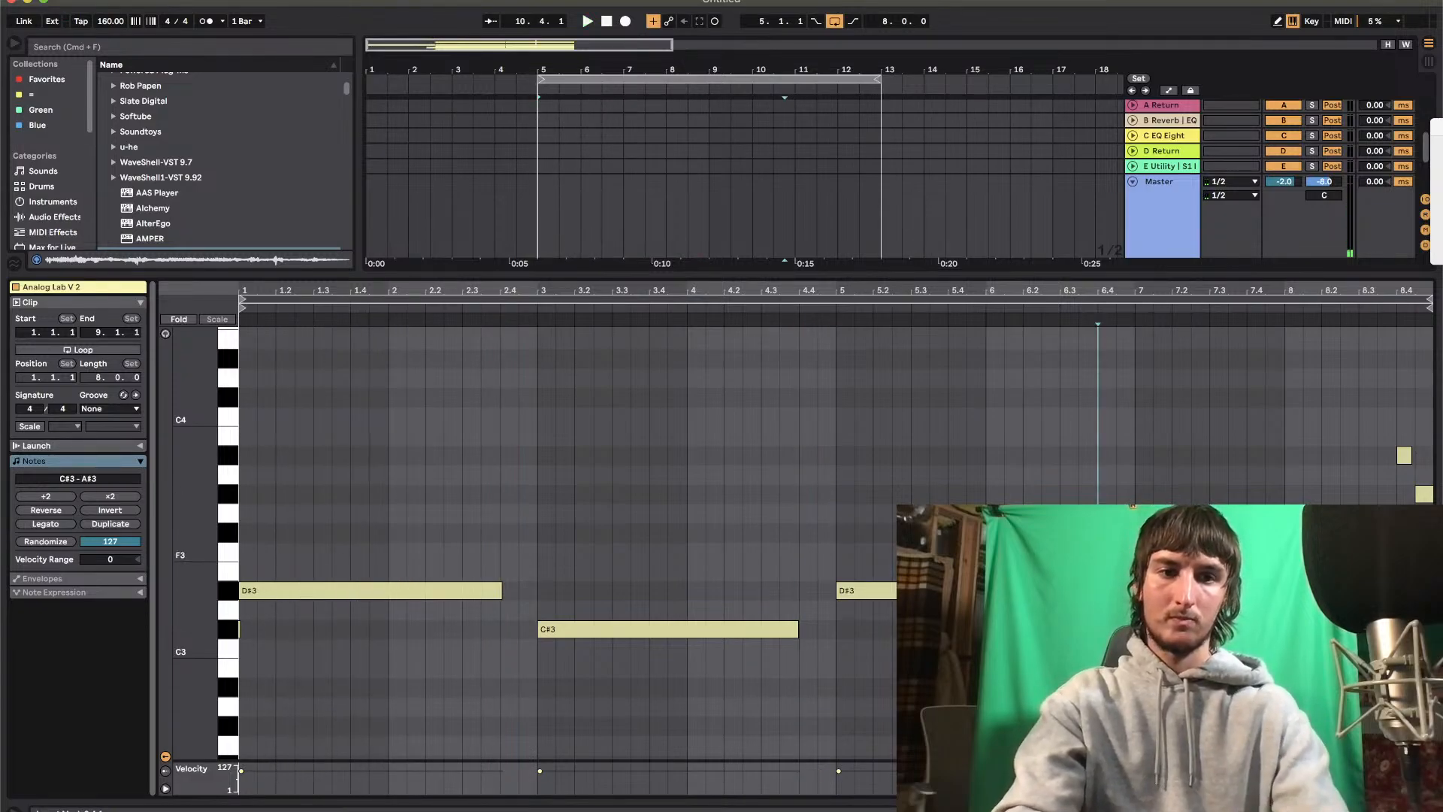
# Delete the two short notes at the clip's end and transpose the remaining long notes up to A#3 and G#3
pyautogui.press('Delete')
pyautogui.press('super+a')
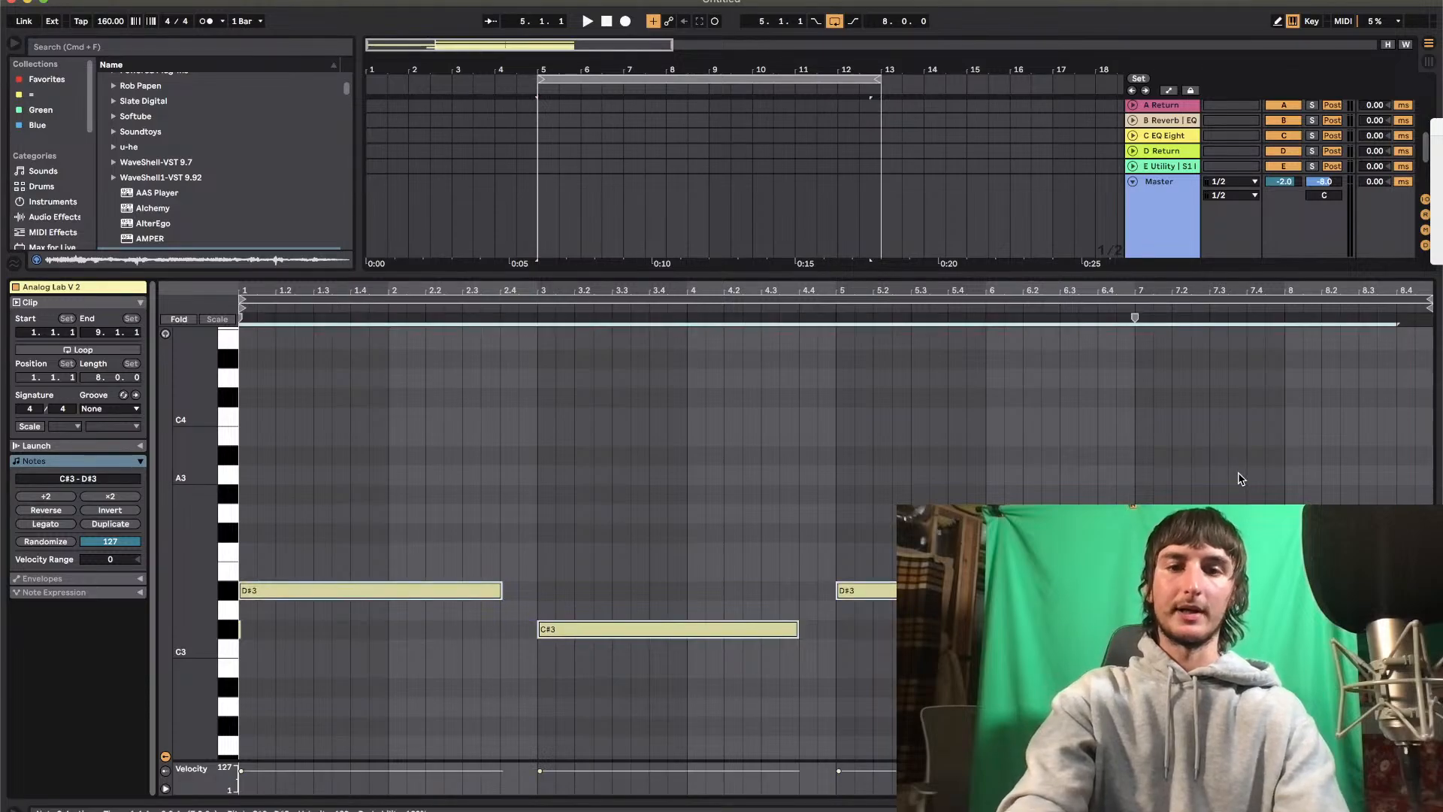
pyautogui.press('Up')
pyautogui.press('Up')
pyautogui.press('Up')
pyautogui.press('Up')
pyautogui.press('Up')
pyautogui.press('Up')
pyautogui.press('Up')
pyautogui.press('space')
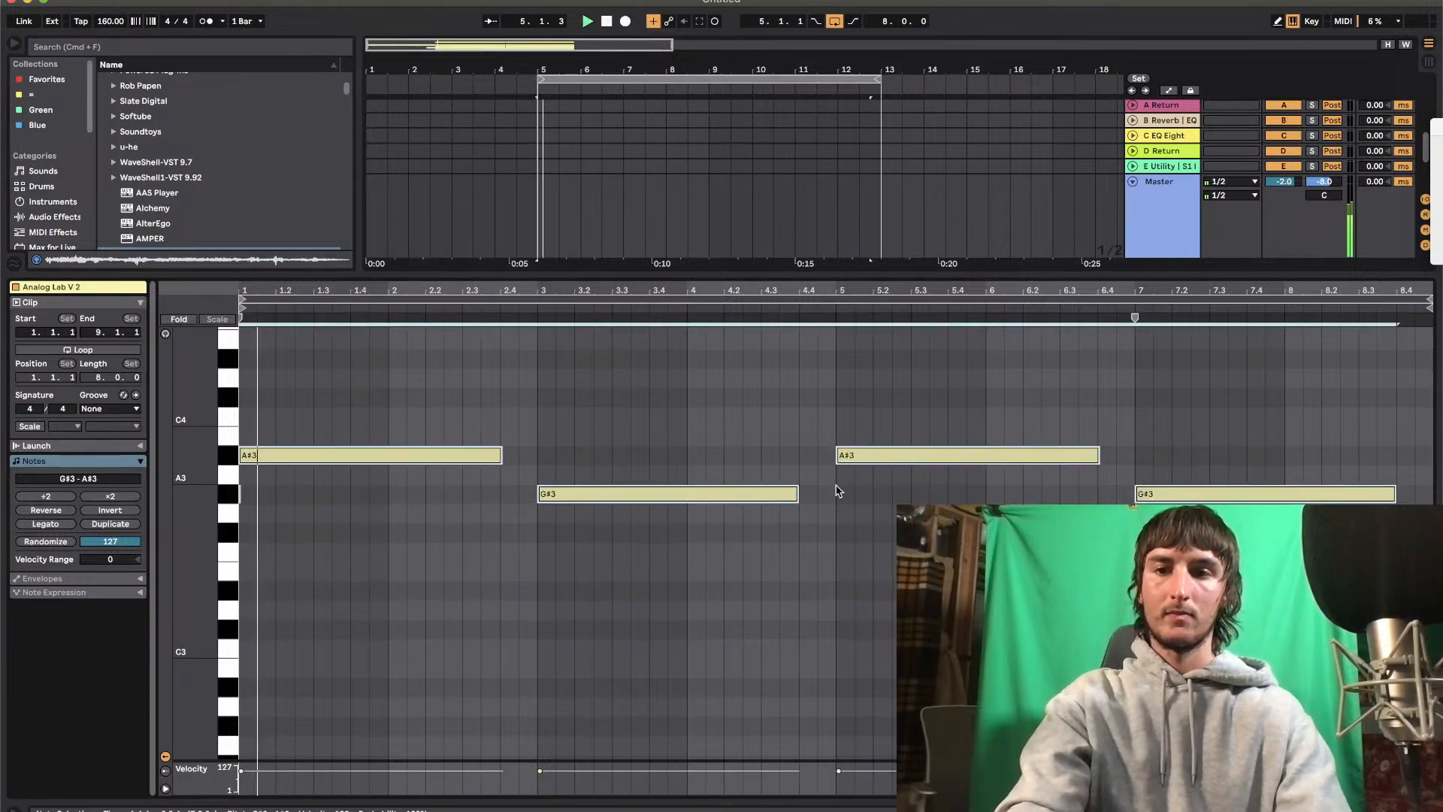
pyautogui.moveTo(320, 511); pyautogui.dragTo(167, 522)
pyautogui.press('Delete')
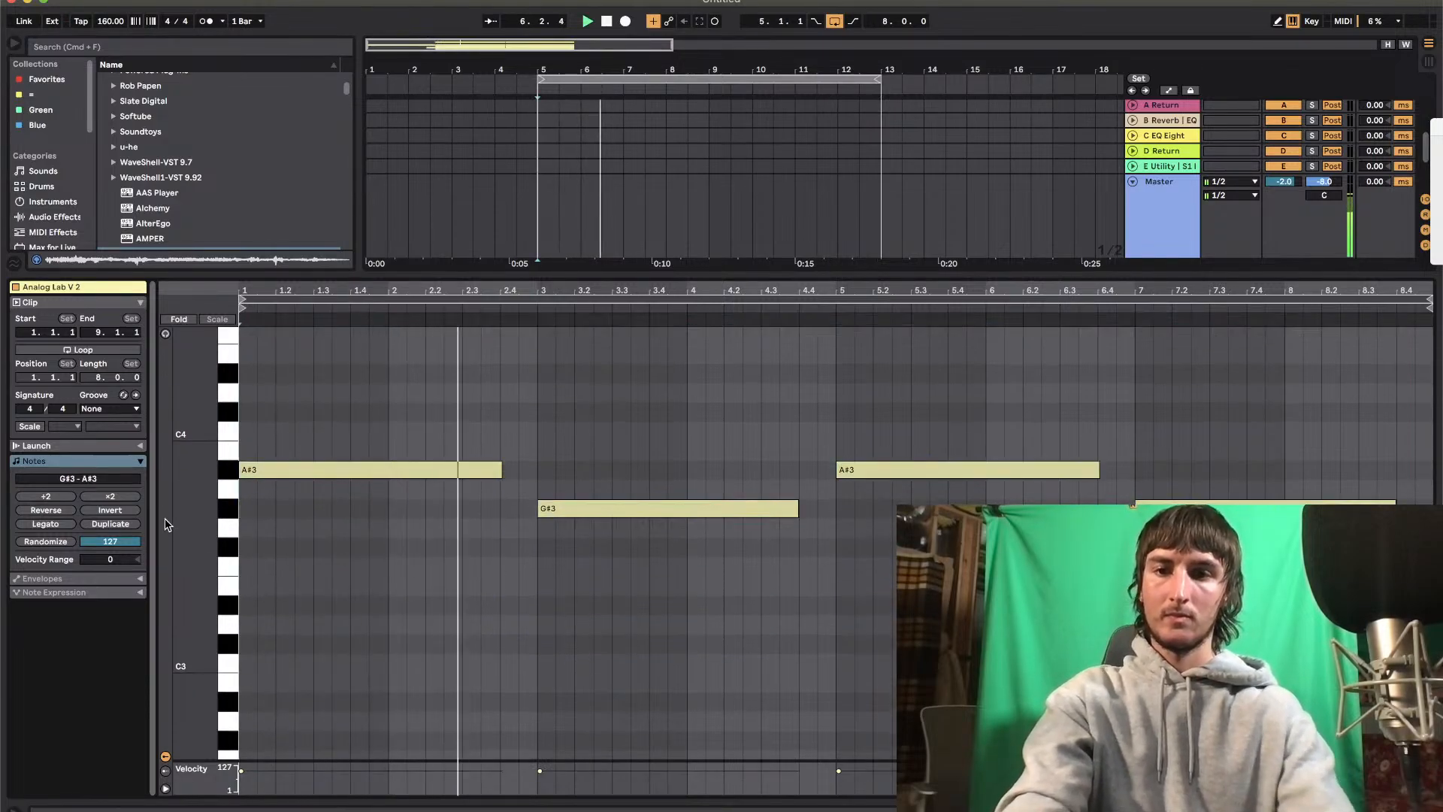
# Move the 7 Analog Lab clip to start at bar 13 and set that track's volume to -11.0 dB
pyautogui.doubleClick(666, 276)
pyautogui.click(516, 382)
pyautogui.moveTo(553, 376); pyautogui.dragTo(895, 376)
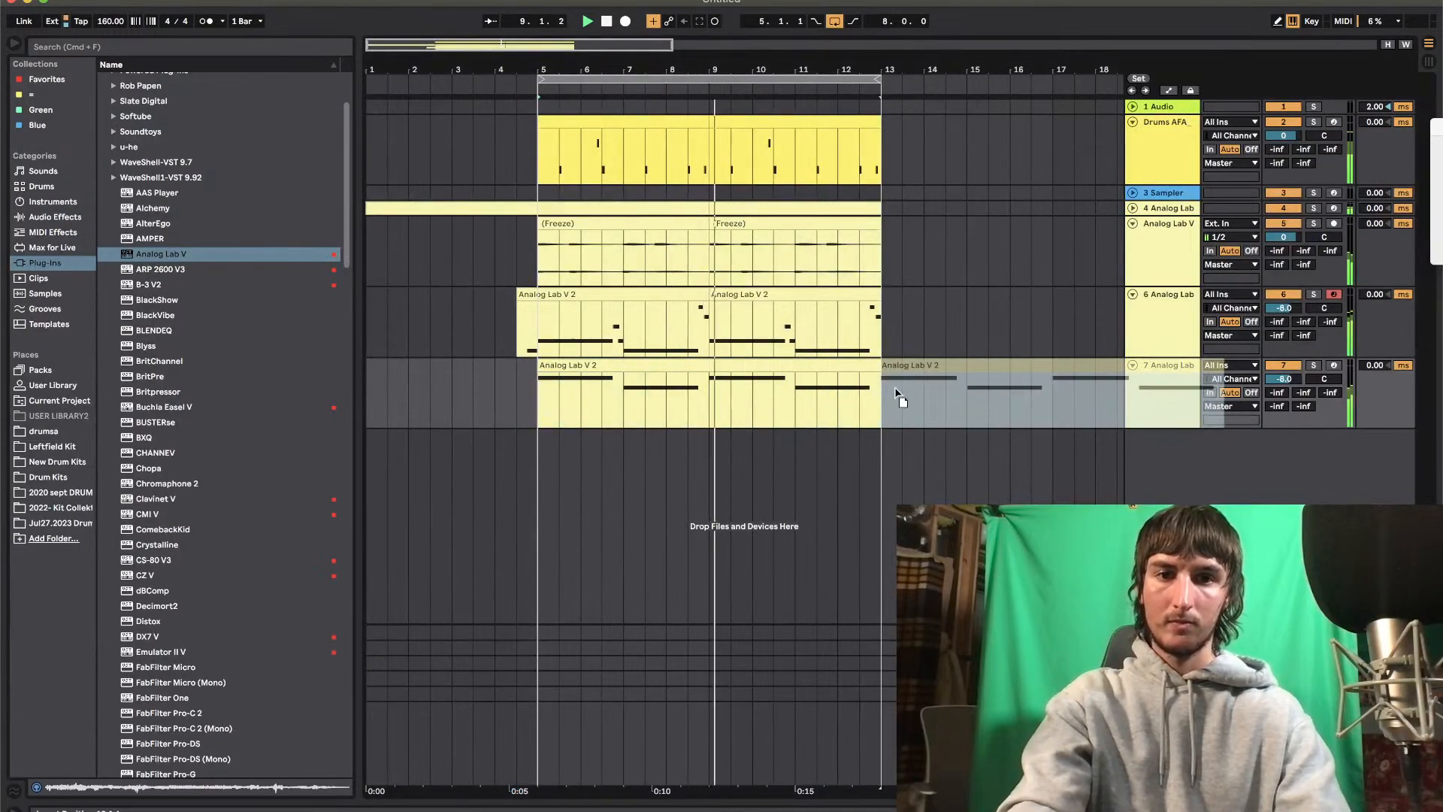
pyautogui.scroll(-10, 896, 360)
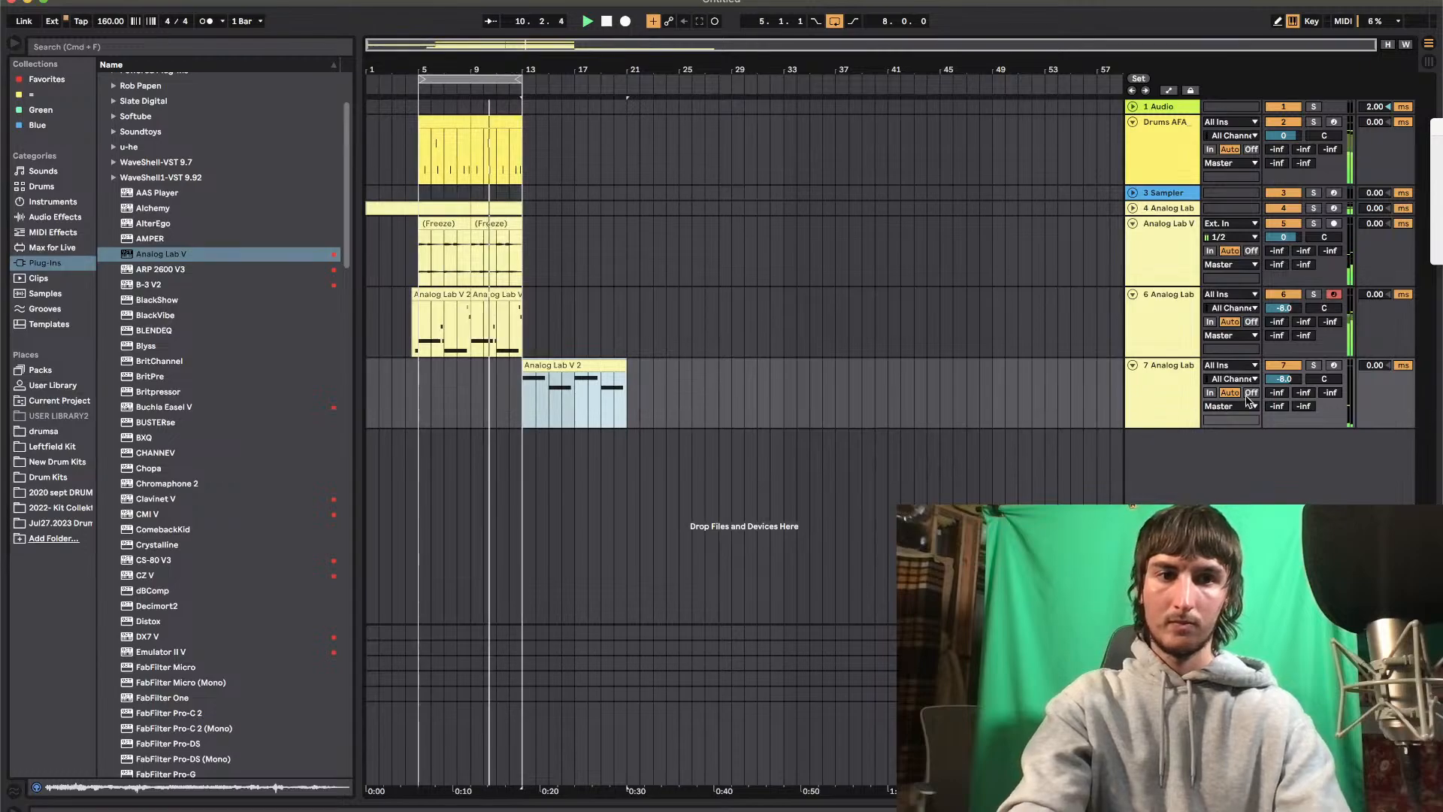
pyautogui.click(1294, 382)
pyautogui.moveTo(1294, 380); pyautogui.dragTo(1295, 387)
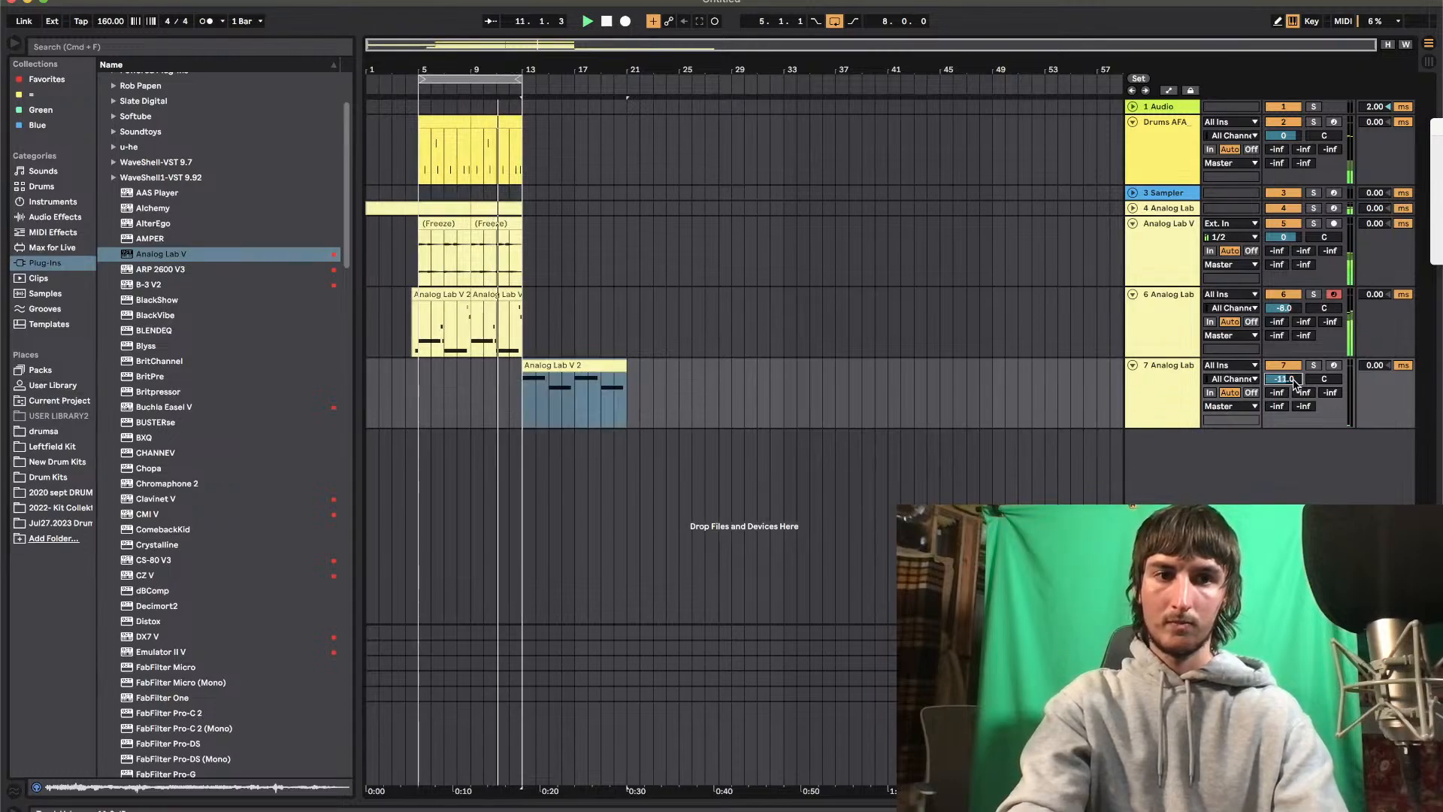
# Duplicate bars 5–12 of the drums through 6 Analog Lab tracks into bars 13–20
pyautogui.click(454, 127)
pyautogui.moveTo(454, 127); pyautogui.dragTo(519, 330)
pyautogui.press('super+d')
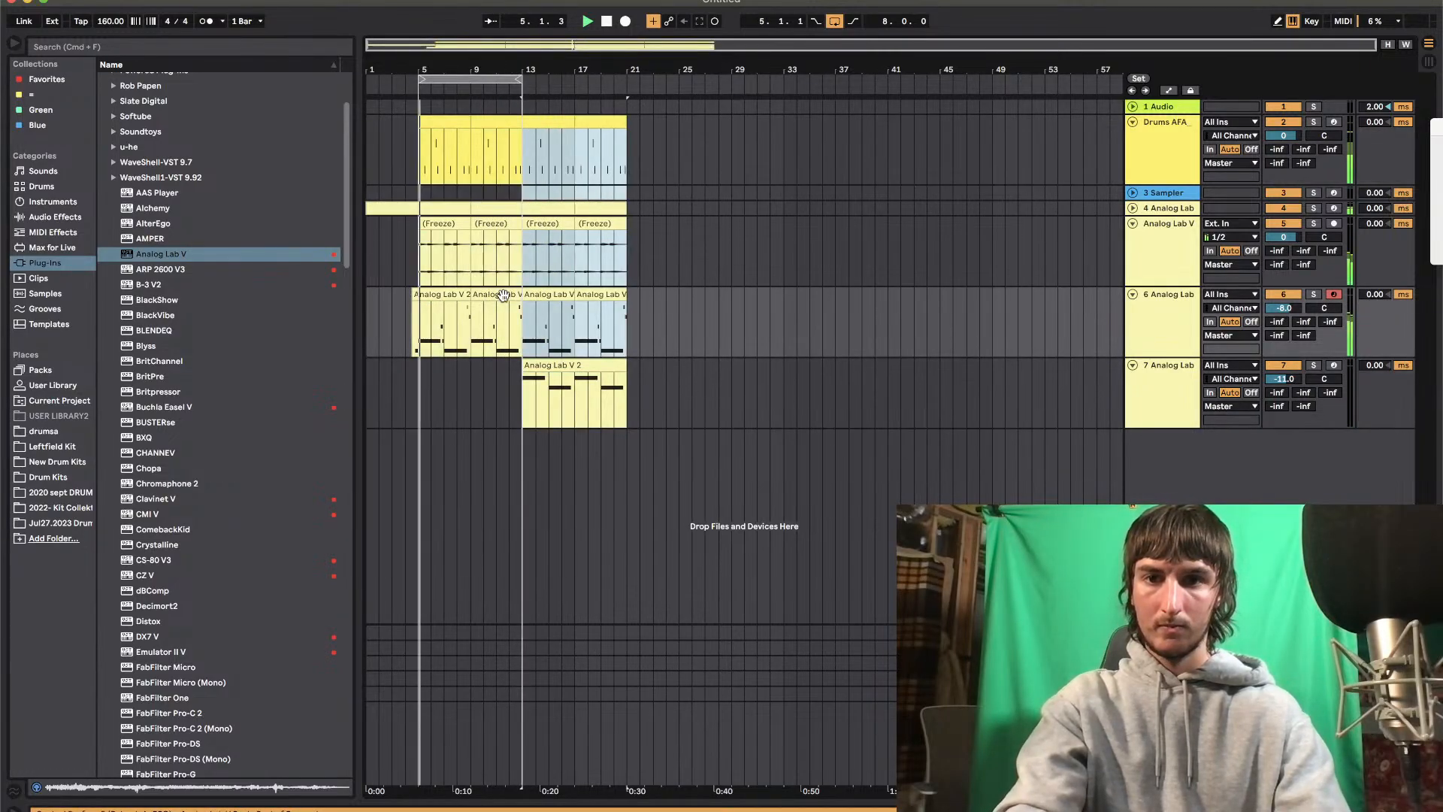
# Extend the arrangement loop to 20 bars starting at bar 1
pyautogui.moveTo(518, 78); pyautogui.dragTo(625, 79)
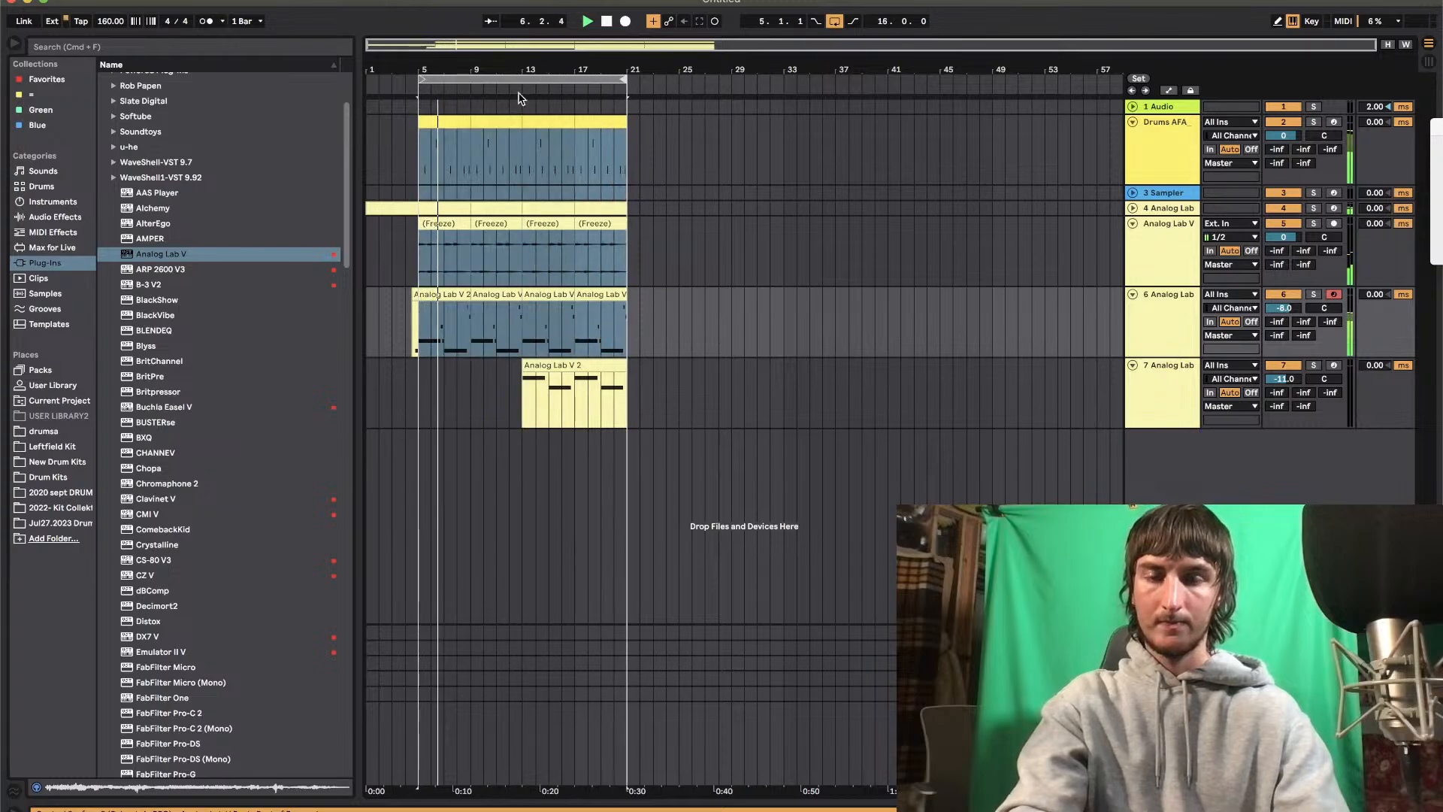
pyautogui.moveTo(423, 77); pyautogui.dragTo(368, 78)
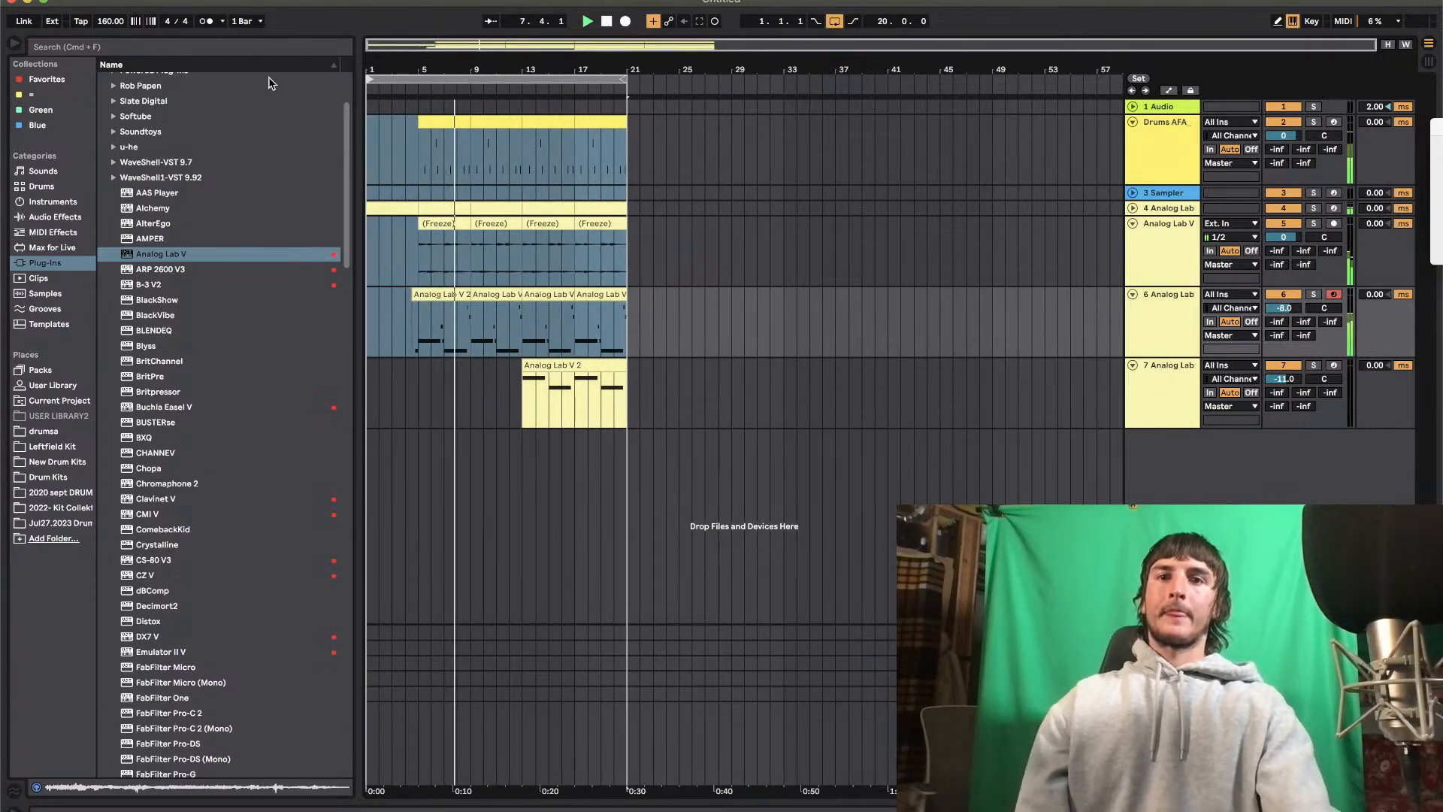
pyautogui.click(761, 269)
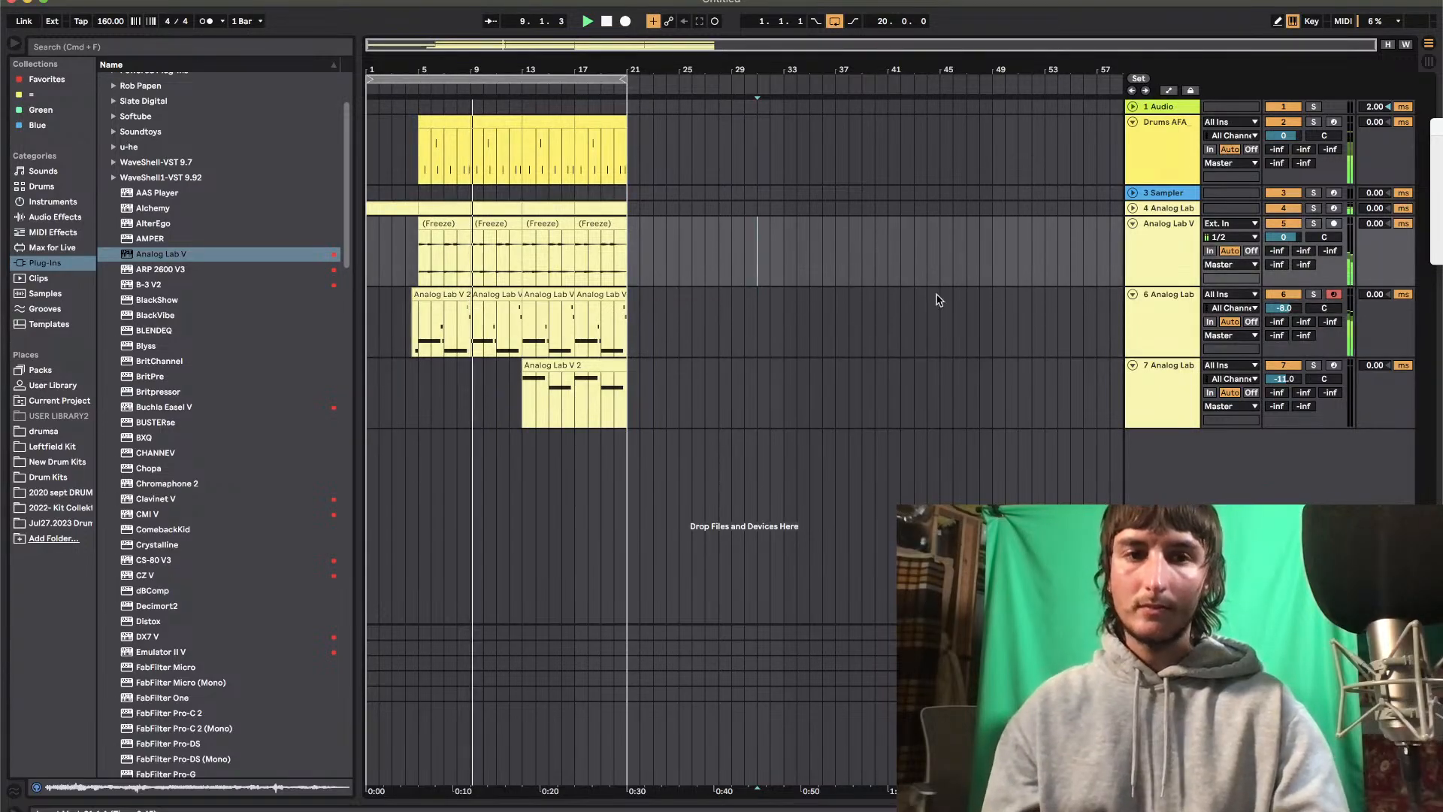
# Fold the Analog Lab tracks 5 and 6, then duplicate the drums track and delete all clips on the copy
pyautogui.click(1133, 224)
pyautogui.click(1134, 238)
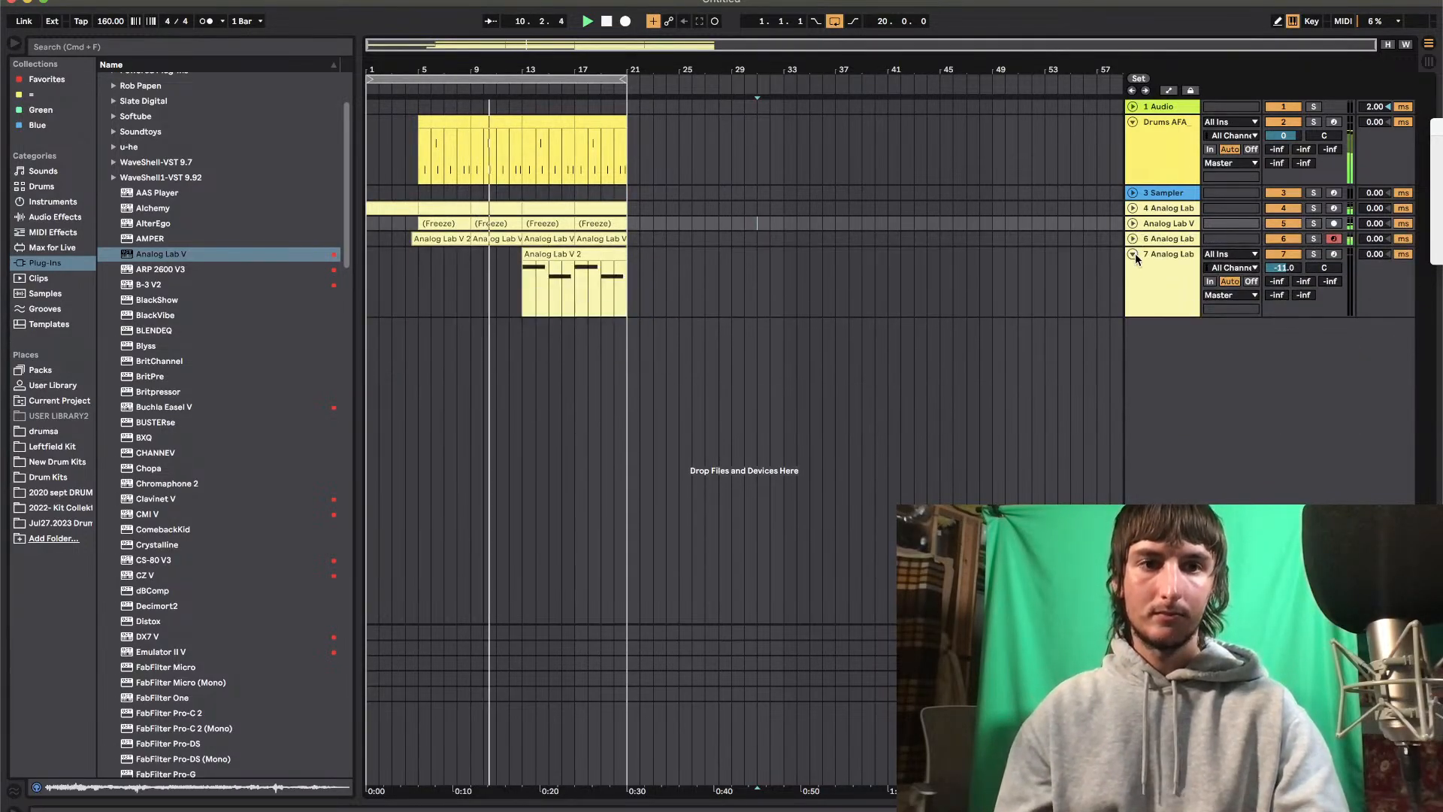
pyautogui.click(1143, 138)
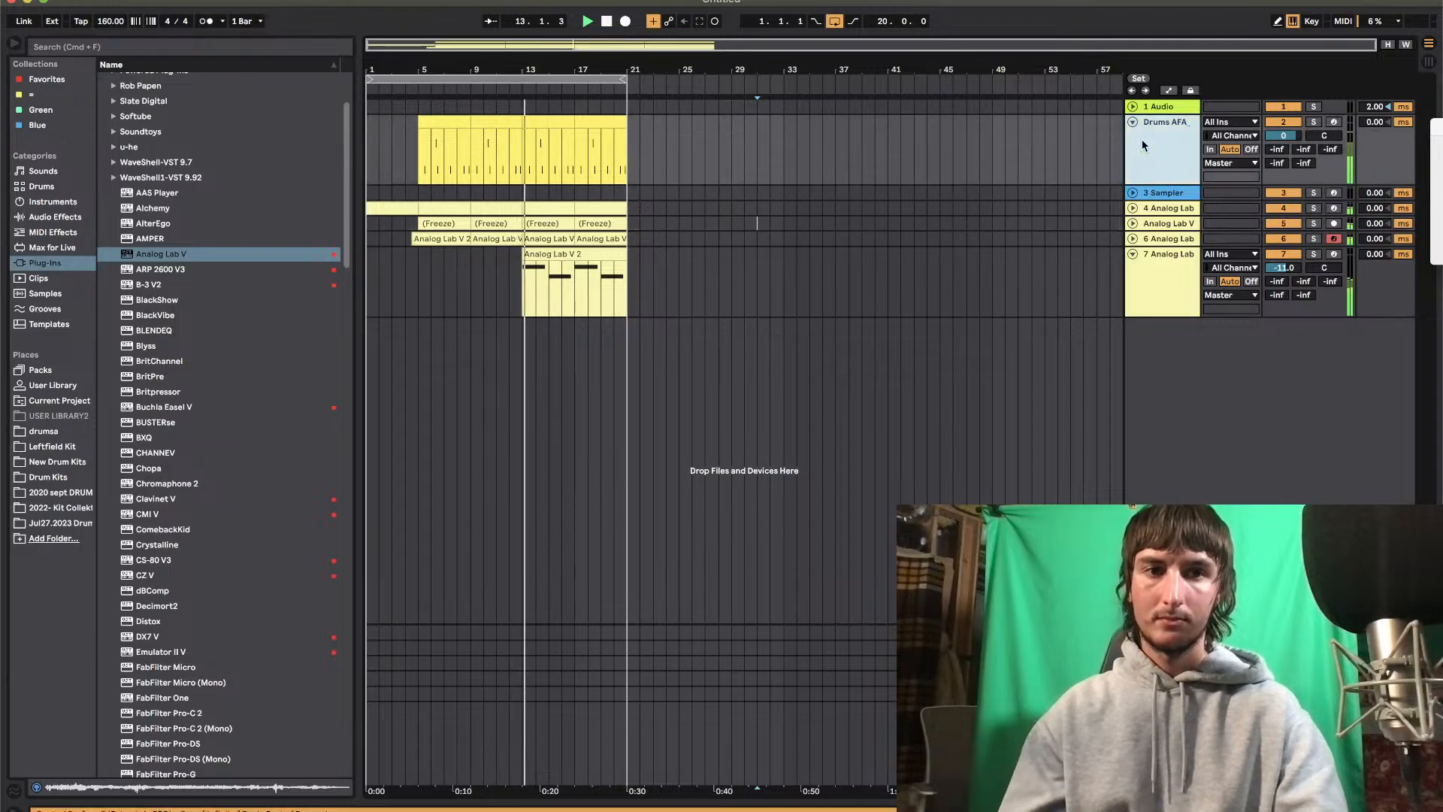
pyautogui.press('super+d')
pyautogui.moveTo(421, 197); pyautogui.dragTo(616, 194)
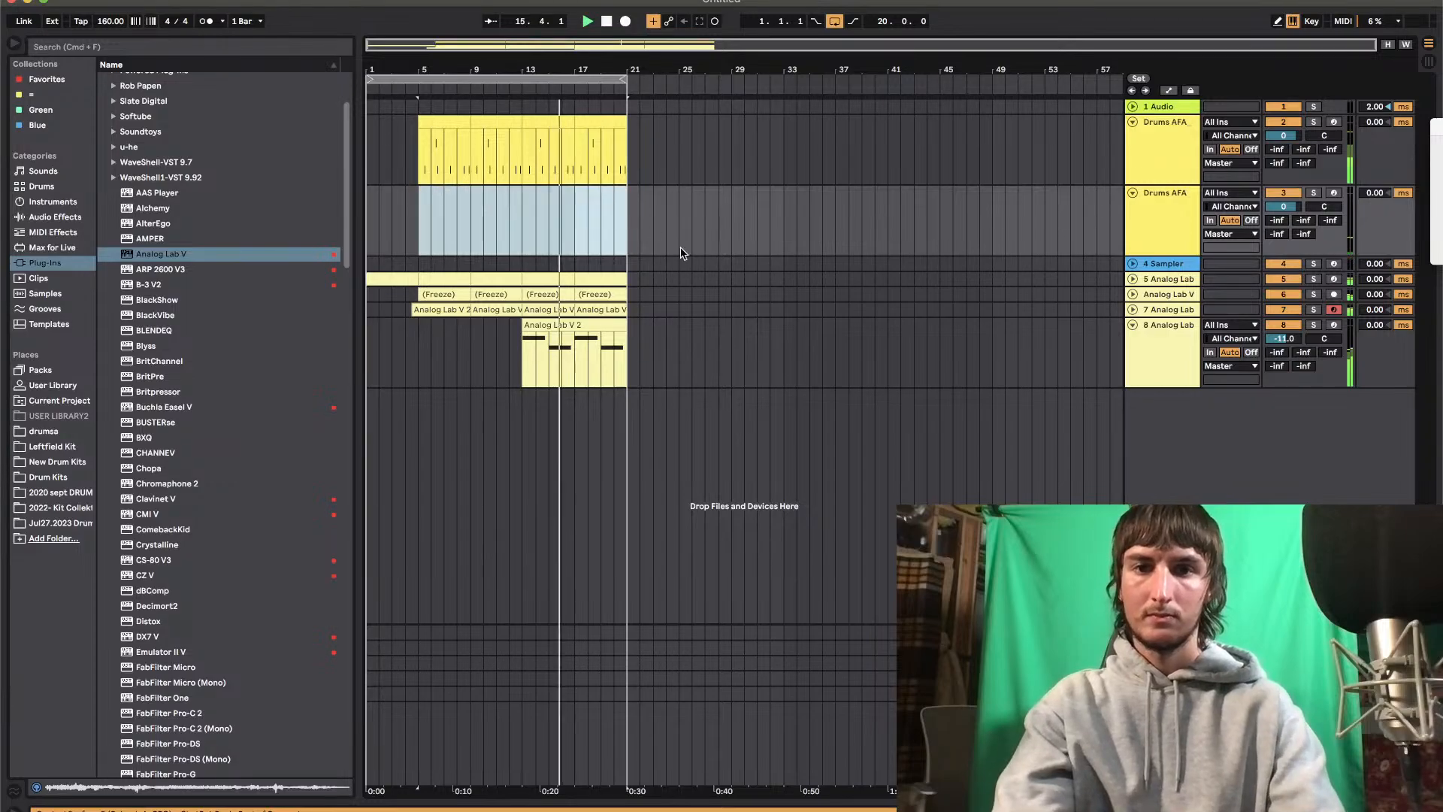
pyautogui.press('Delete')
pyautogui.click(691, 263)
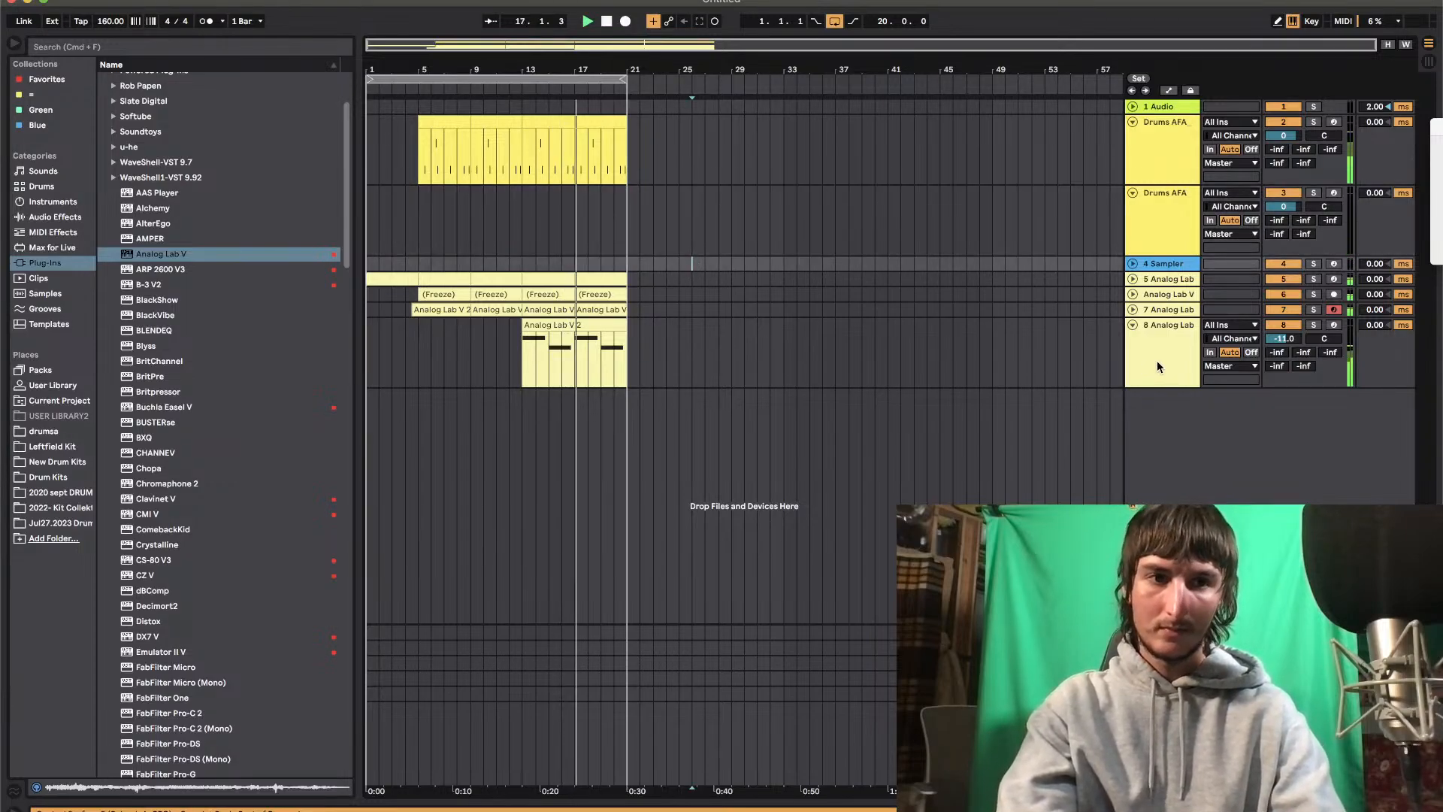
# Freeze the 7 and 8 Analog Lab tracks and flatten track 8 to audio
pyautogui.click(1157, 359)
pyautogui.rightClick(1173, 313)
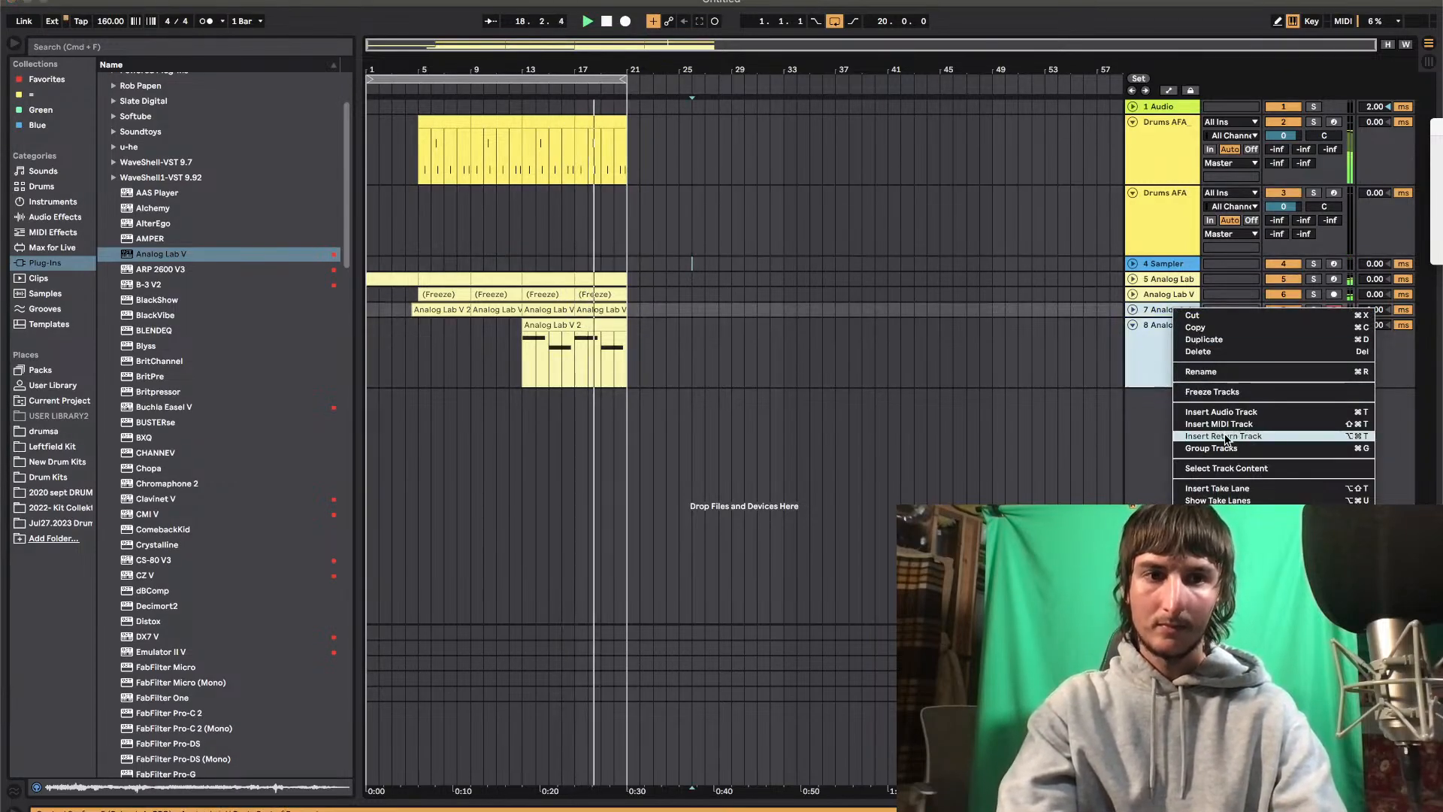
pyautogui.click(1213, 392)
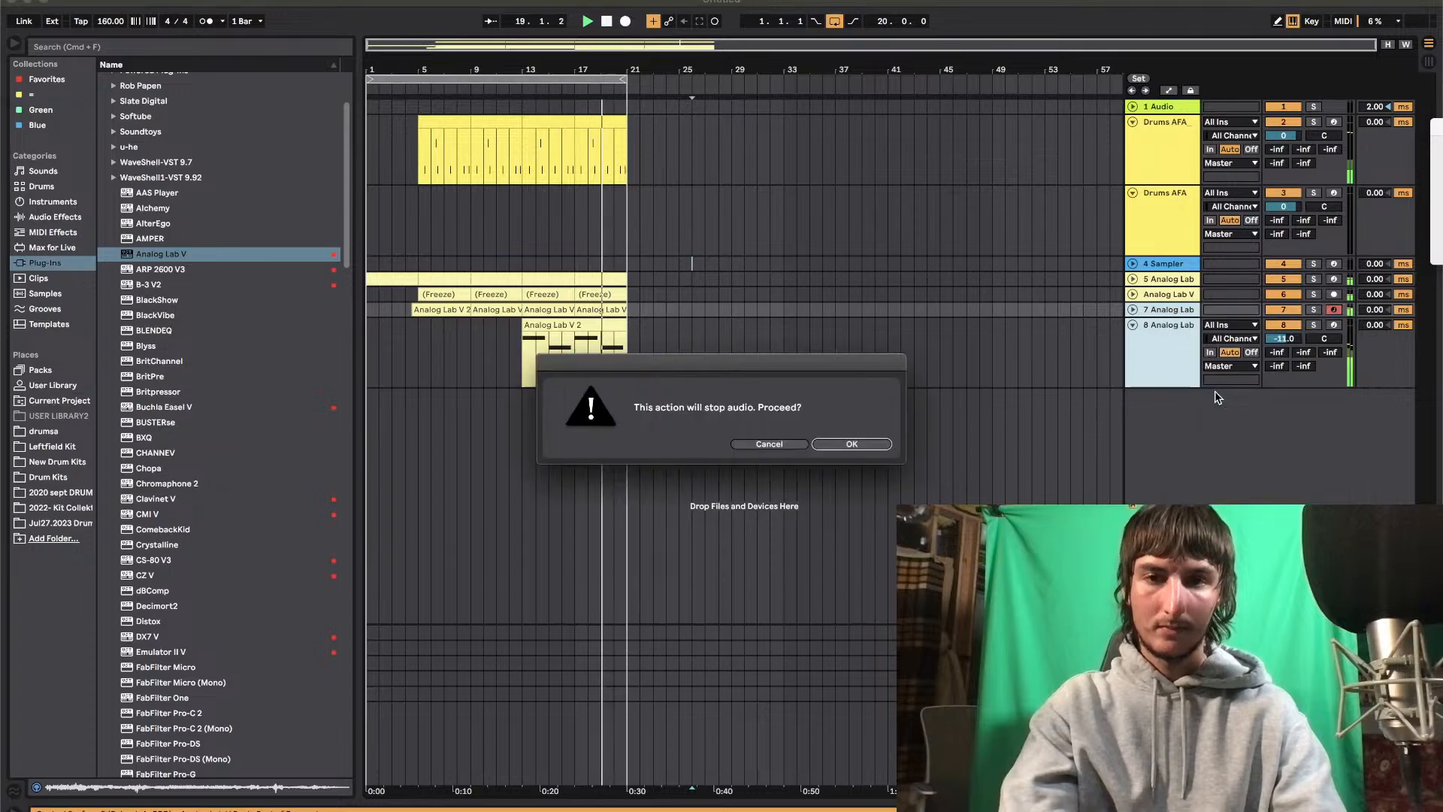
pyautogui.click(849, 444)
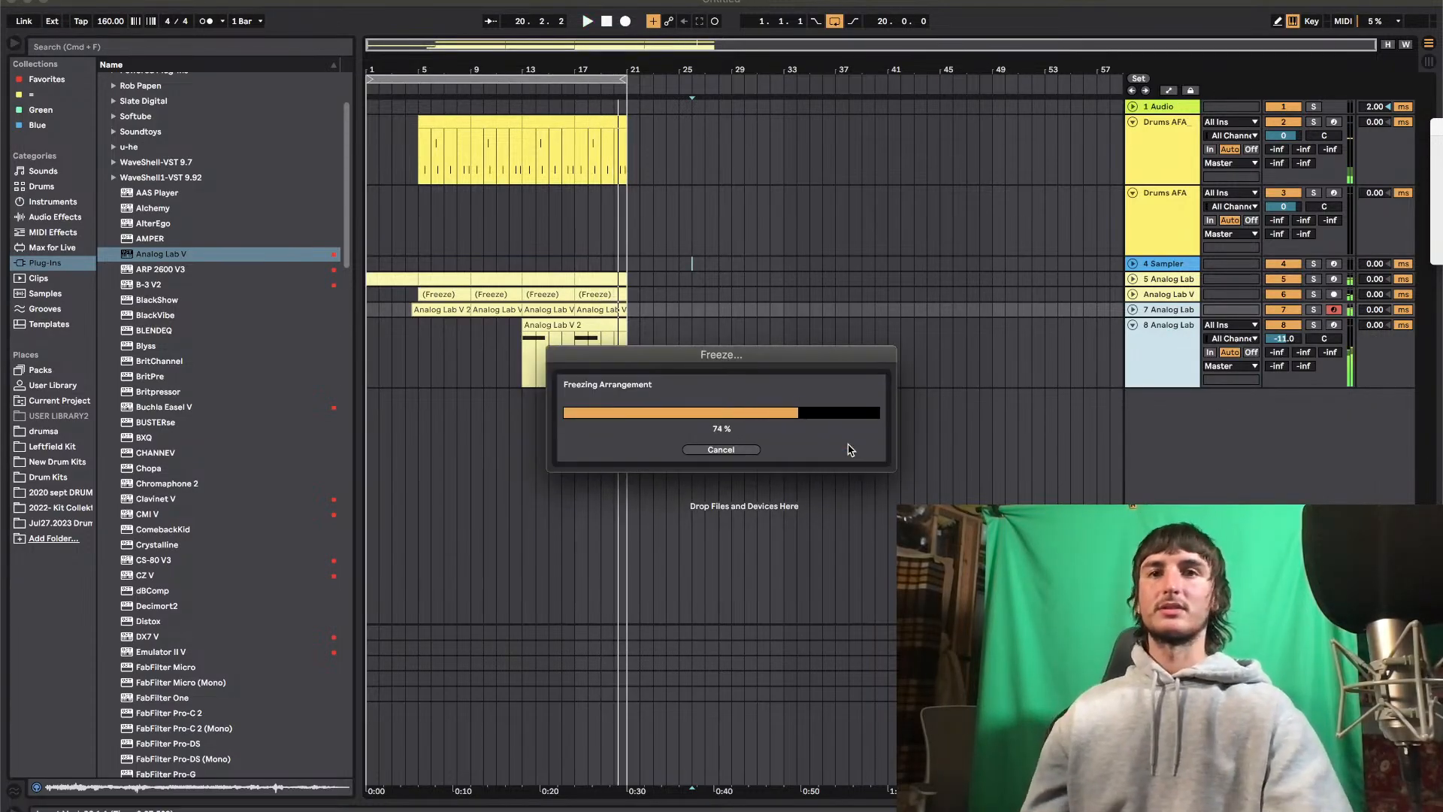
pyautogui.rightClick(1148, 366)
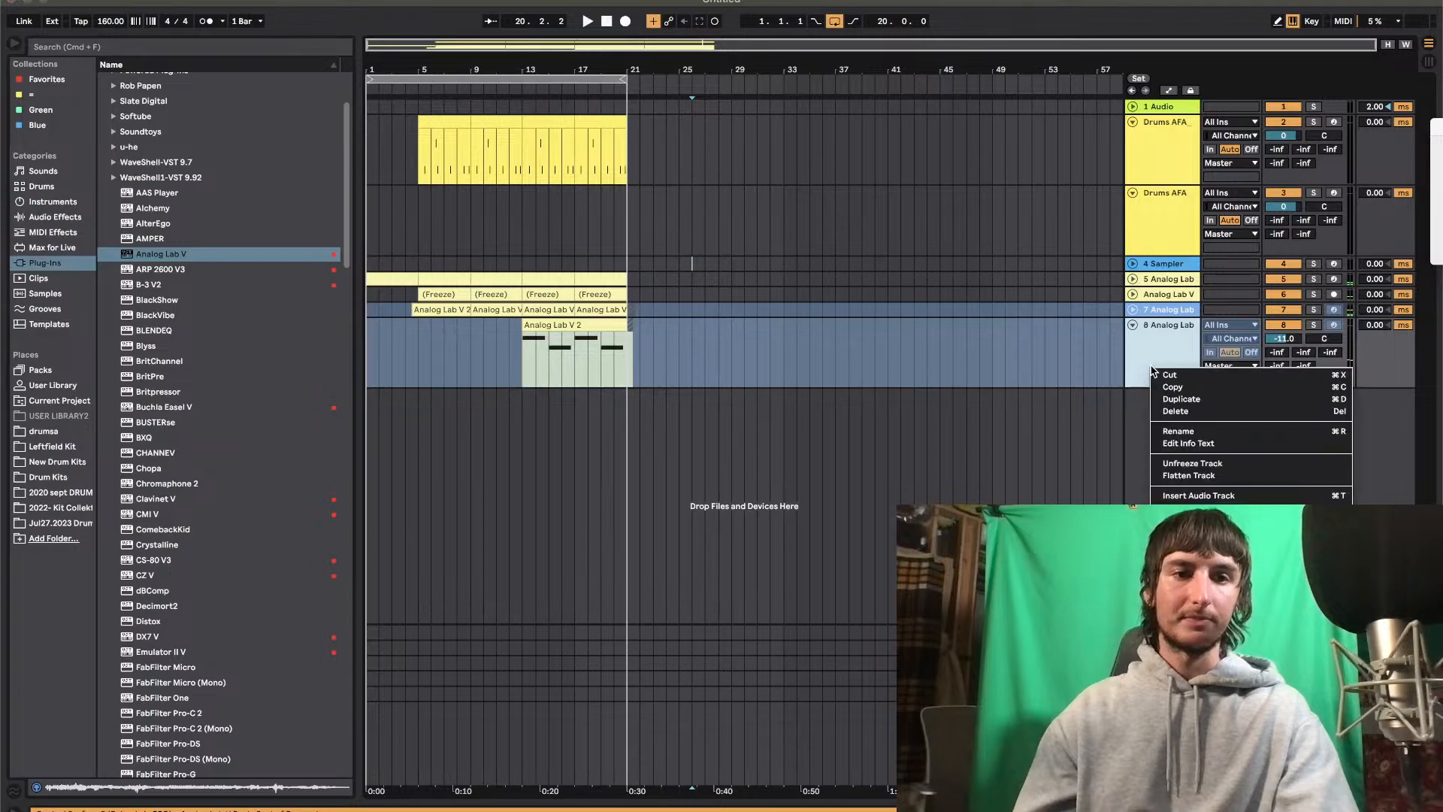
pyautogui.click(1186, 476)
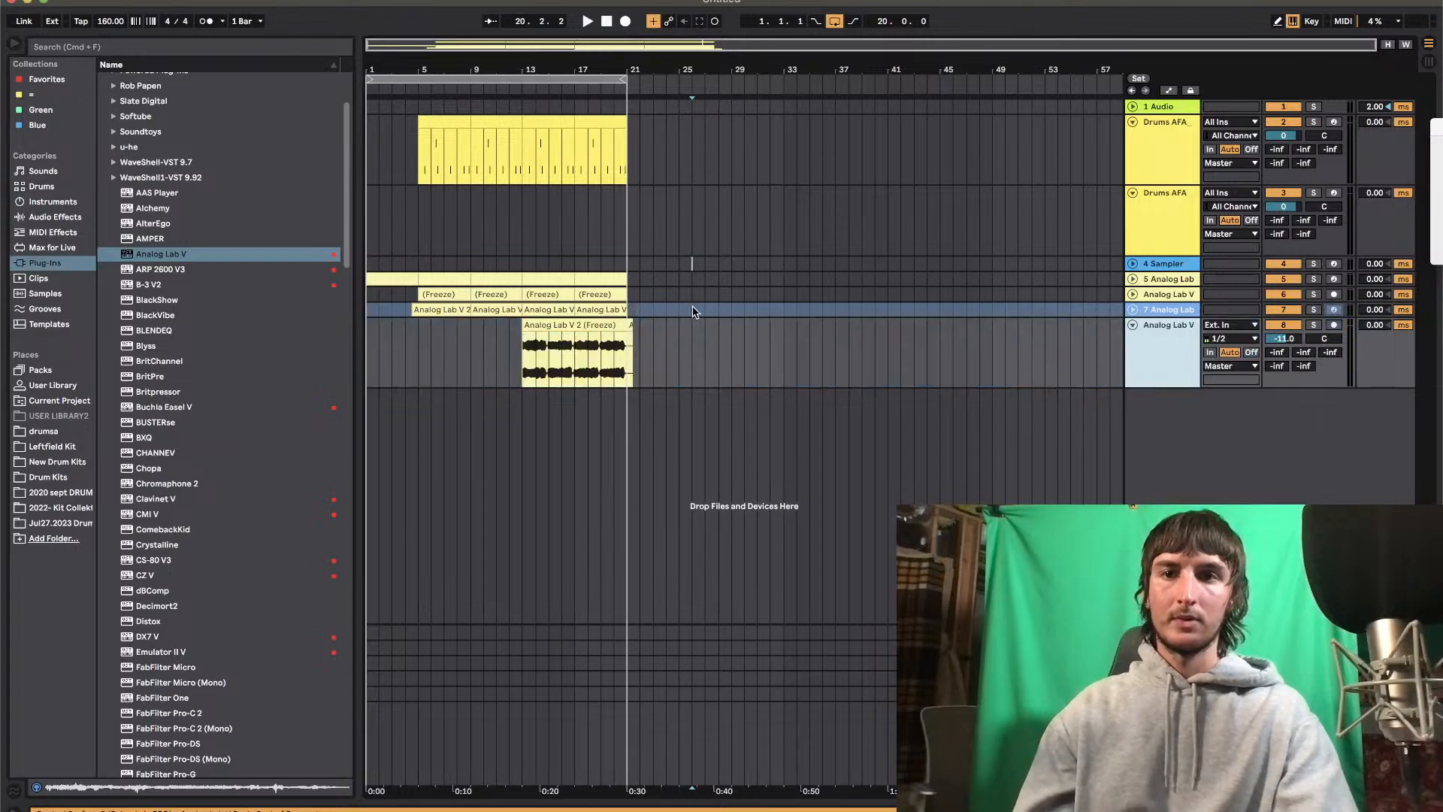
pyautogui.click(712, 311)
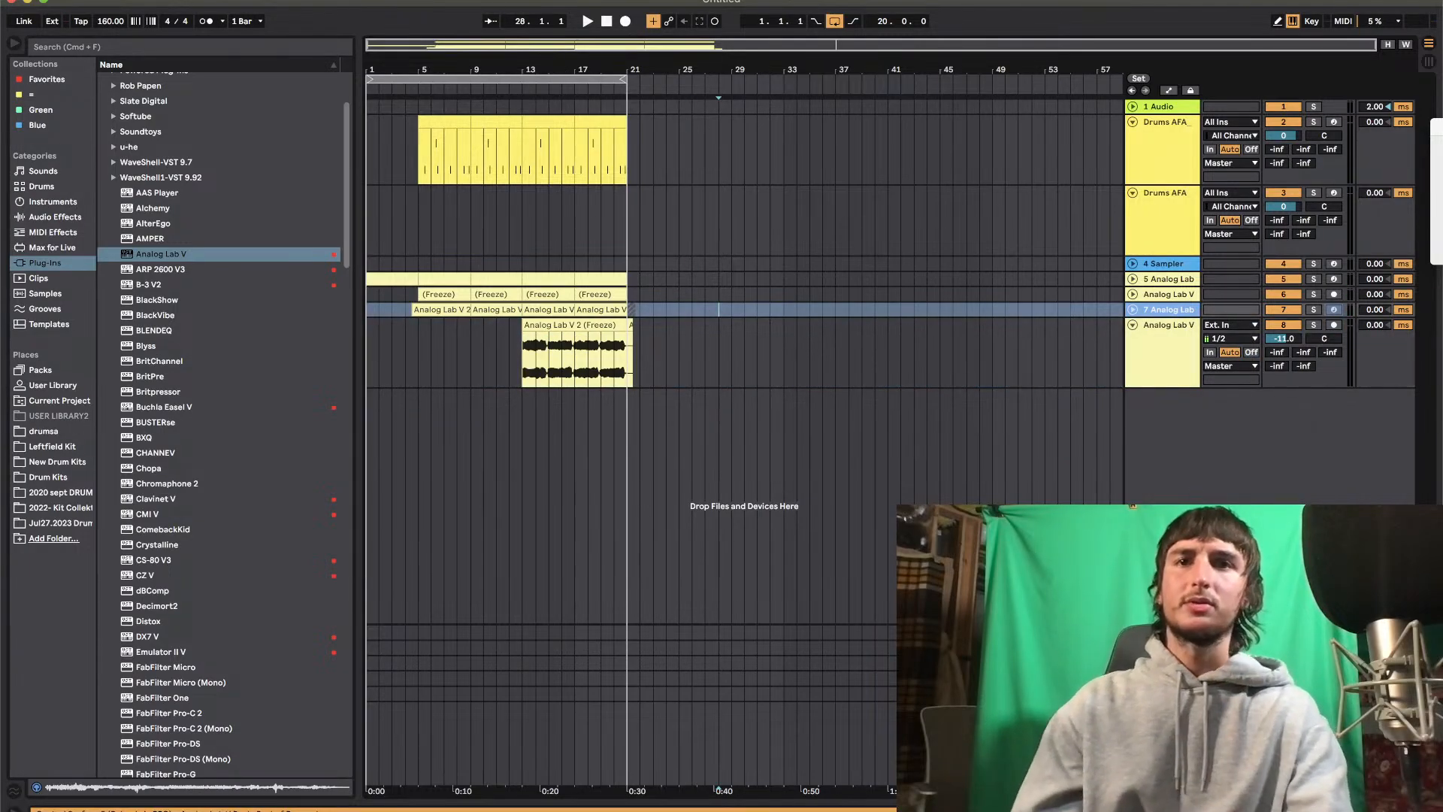
# Save the Live Set as "livestream beat #5 wavytrap jan10.24" in the Jazz/Hiphop/RnB Fusion folder
pyautogui.click(82, 1)
pyautogui.click(155, 136)
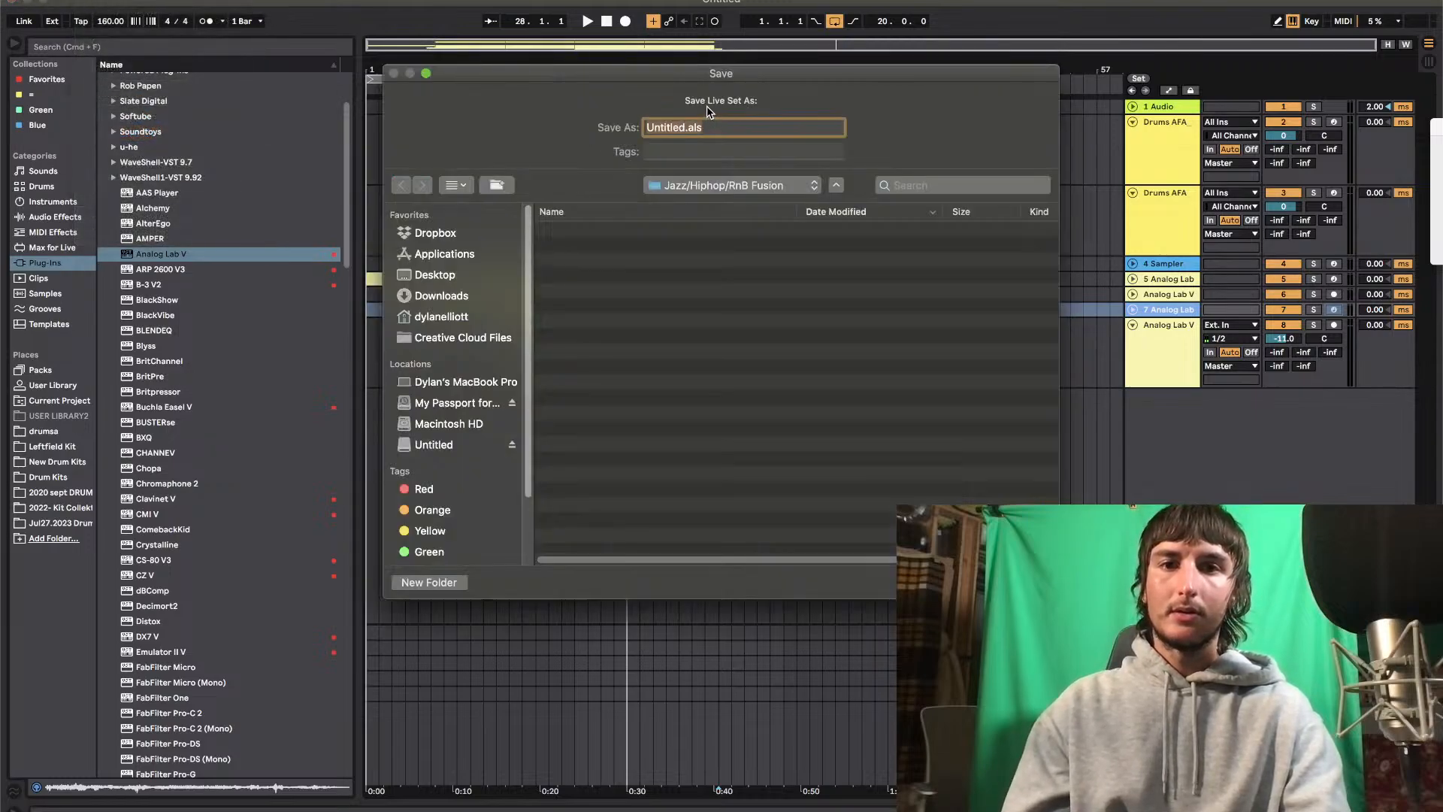
pyautogui.moveTo(703, 67); pyautogui.dragTo(690, 642)
pyautogui.moveTo(723, 363); pyautogui.dragTo(697, 686)
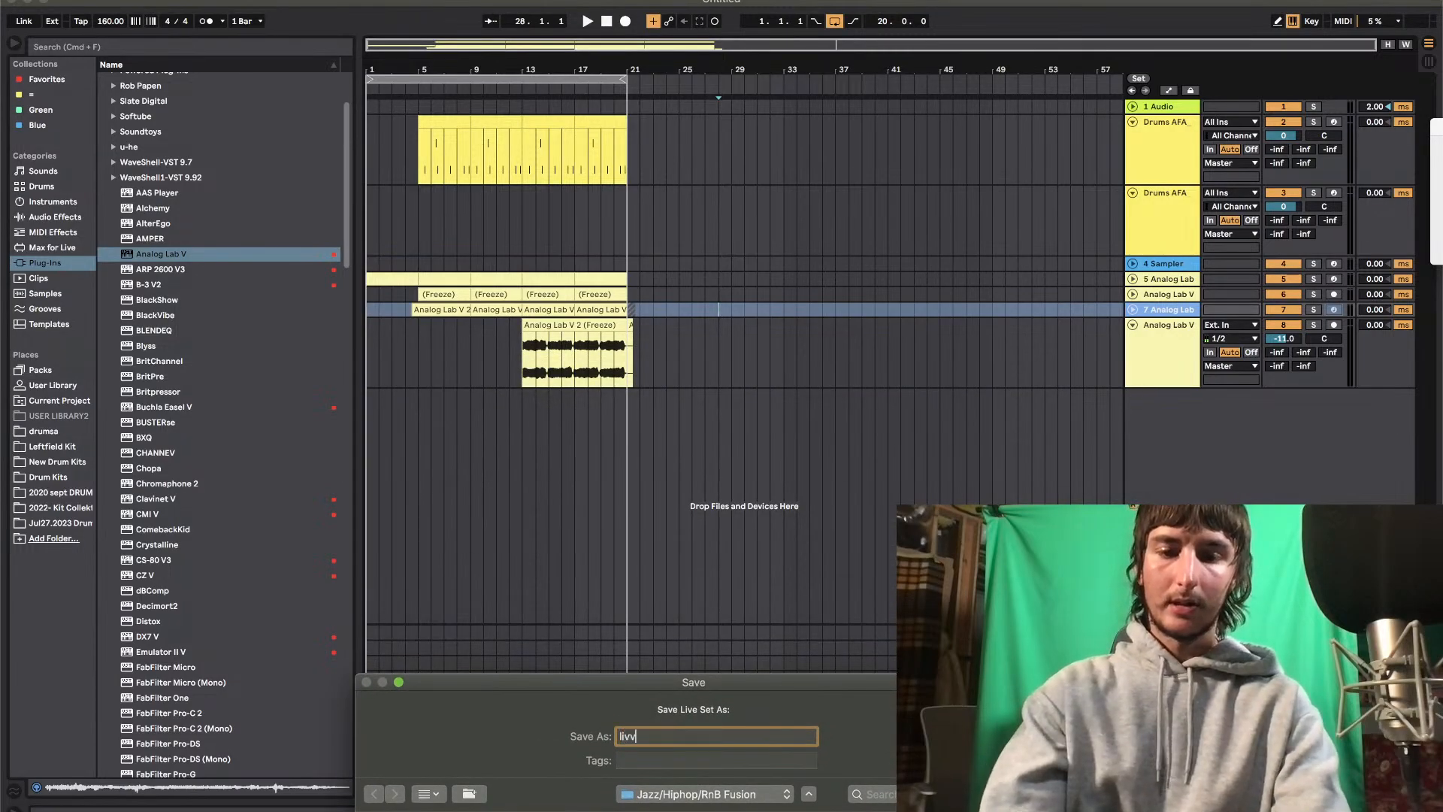
pyautogui.press('BackSpace')
pyautogui.press('BackSpace')
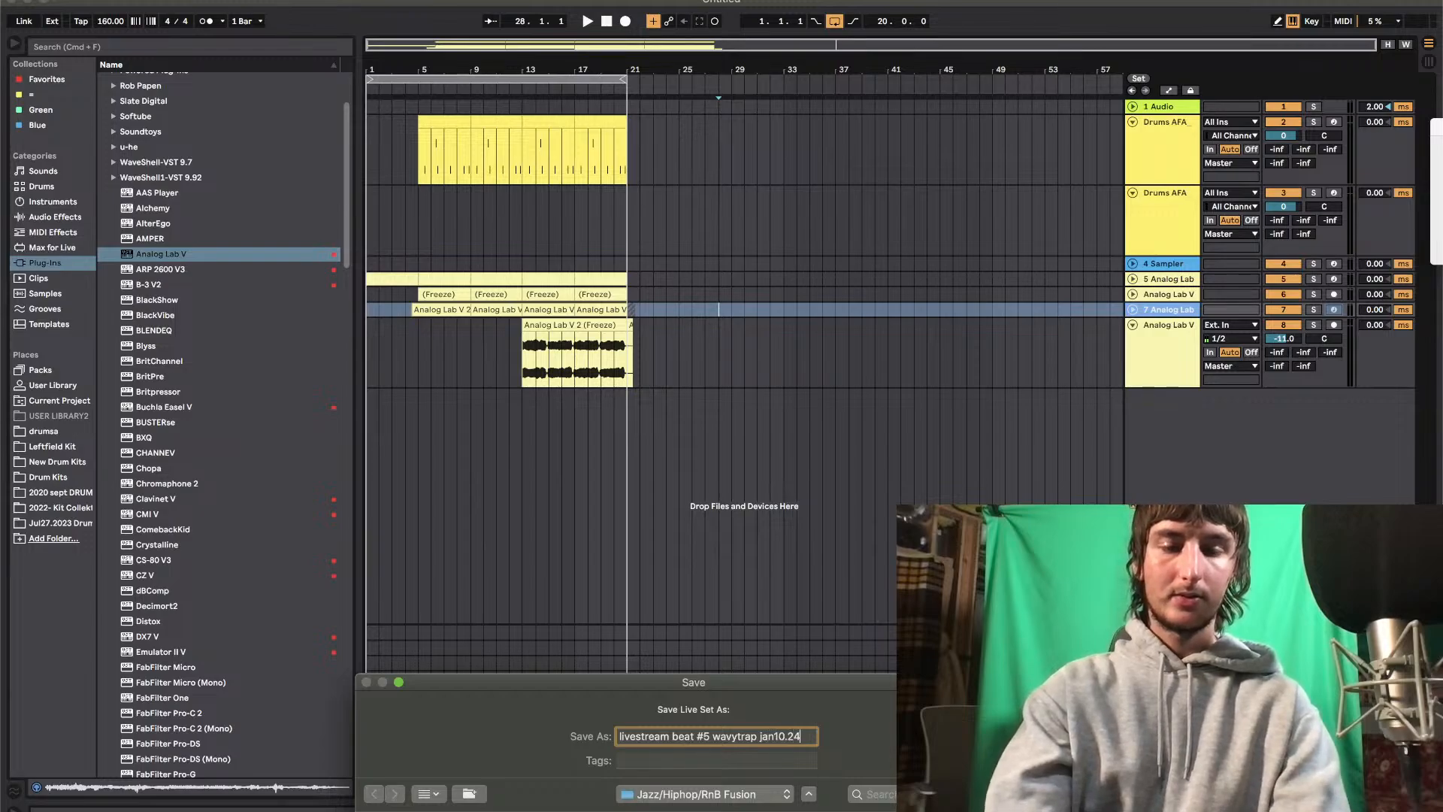
pyautogui.press('Return')
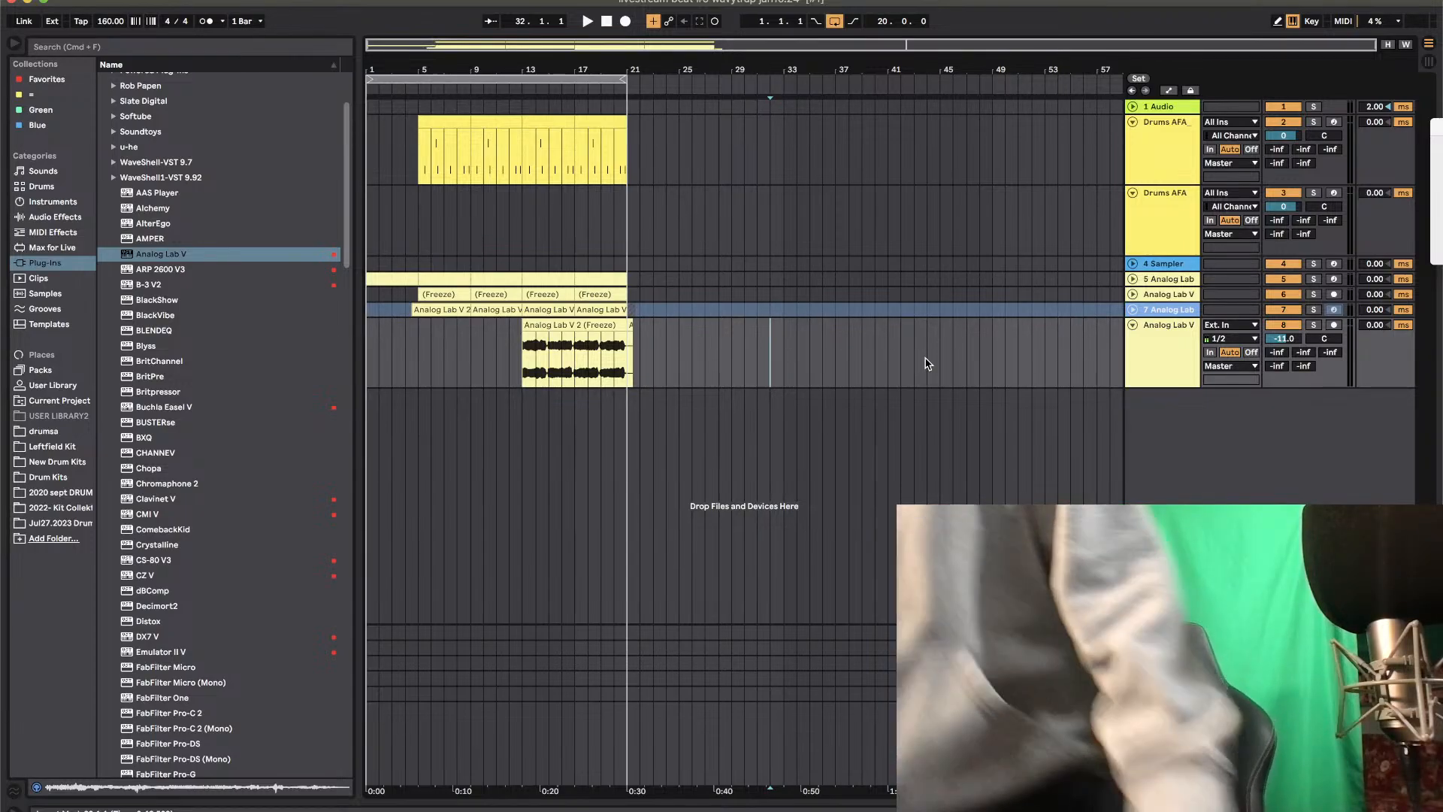
# Flatten the frozen 7 Analog Lab track to audio
pyautogui.click(863, 384)
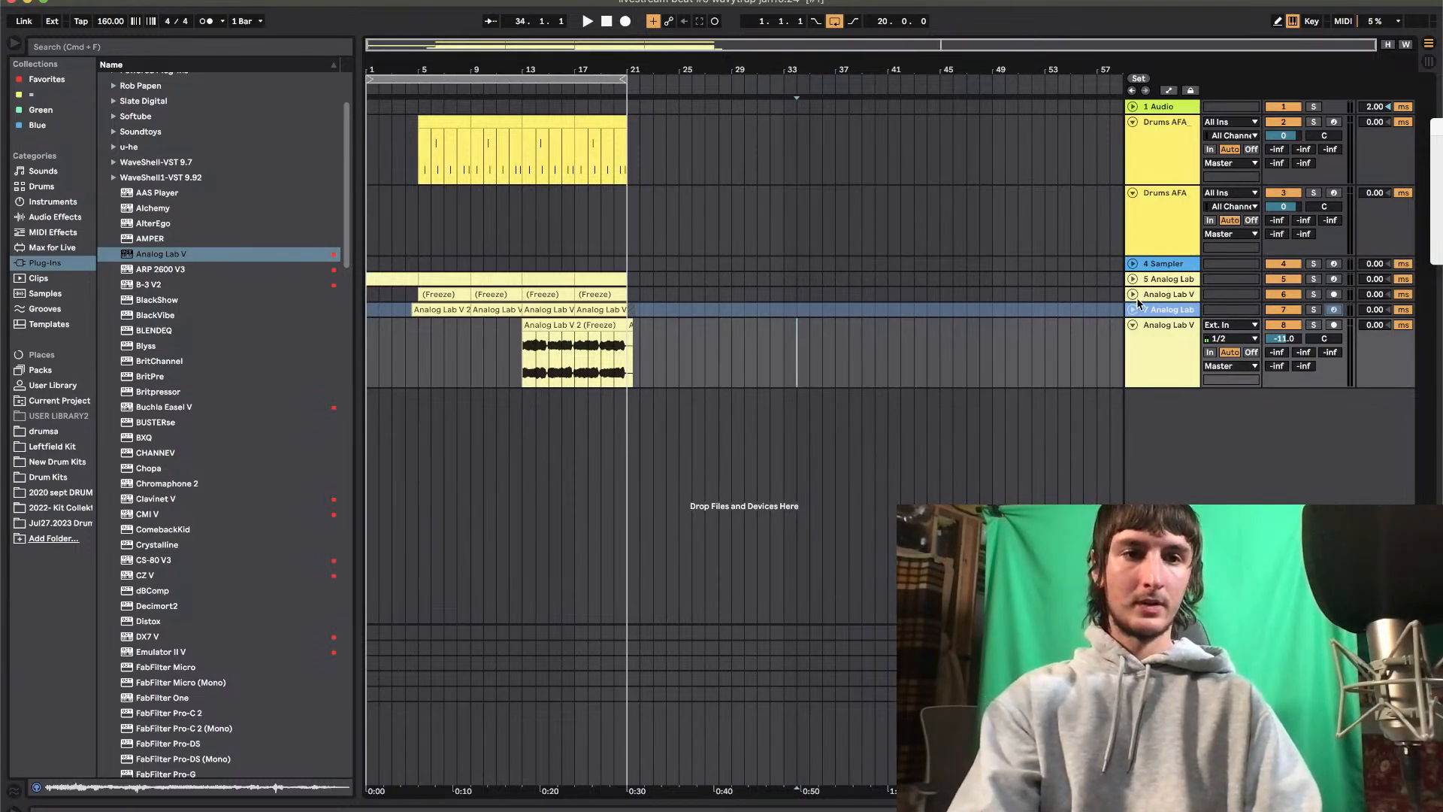
pyautogui.rightClick(1159, 310)
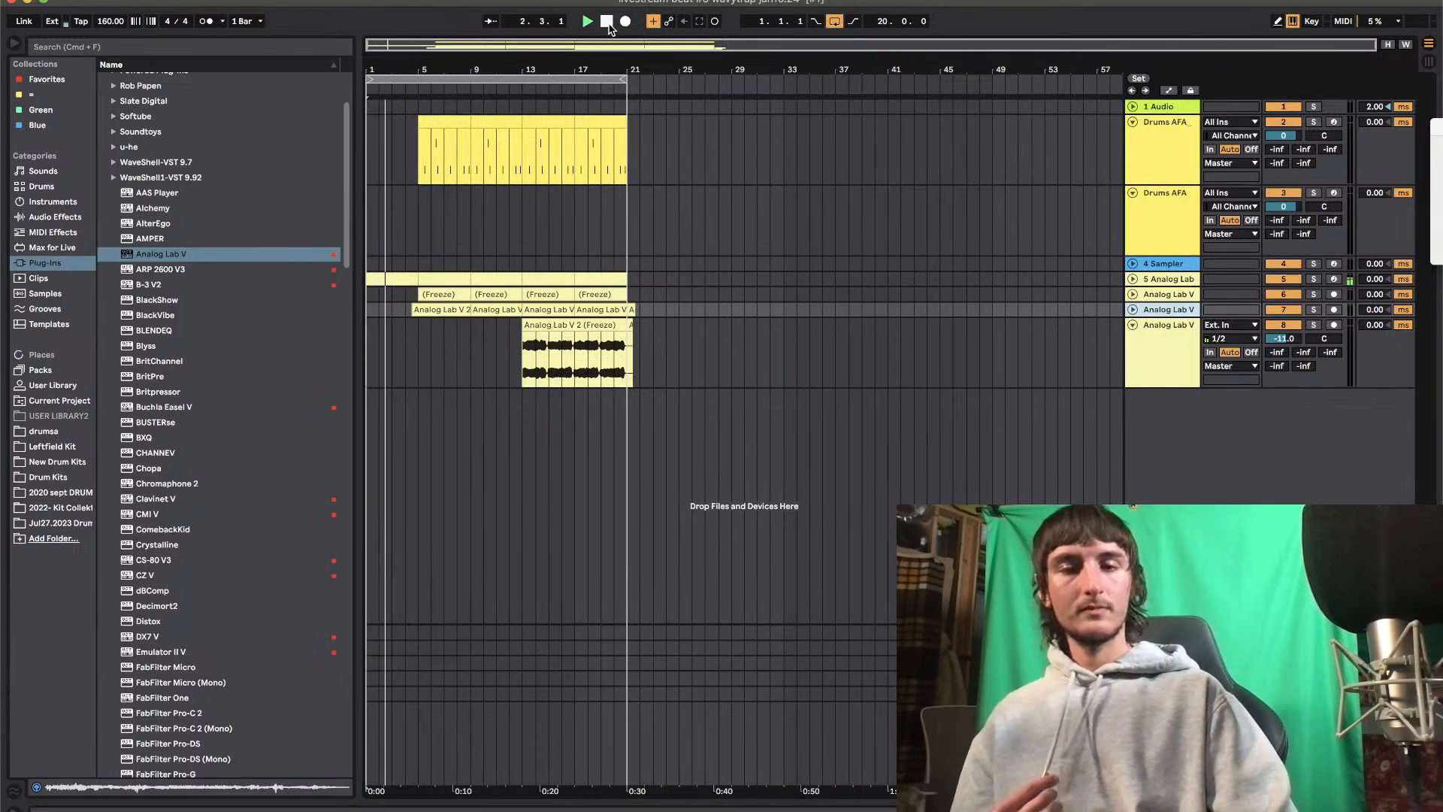
# Browse the Jul27.2023 drum folder, looking into the CamaCon Snaretober 2023 Pack, Afrorave Drumkit and Fingertips Drums
pyautogui.click(69, 537)
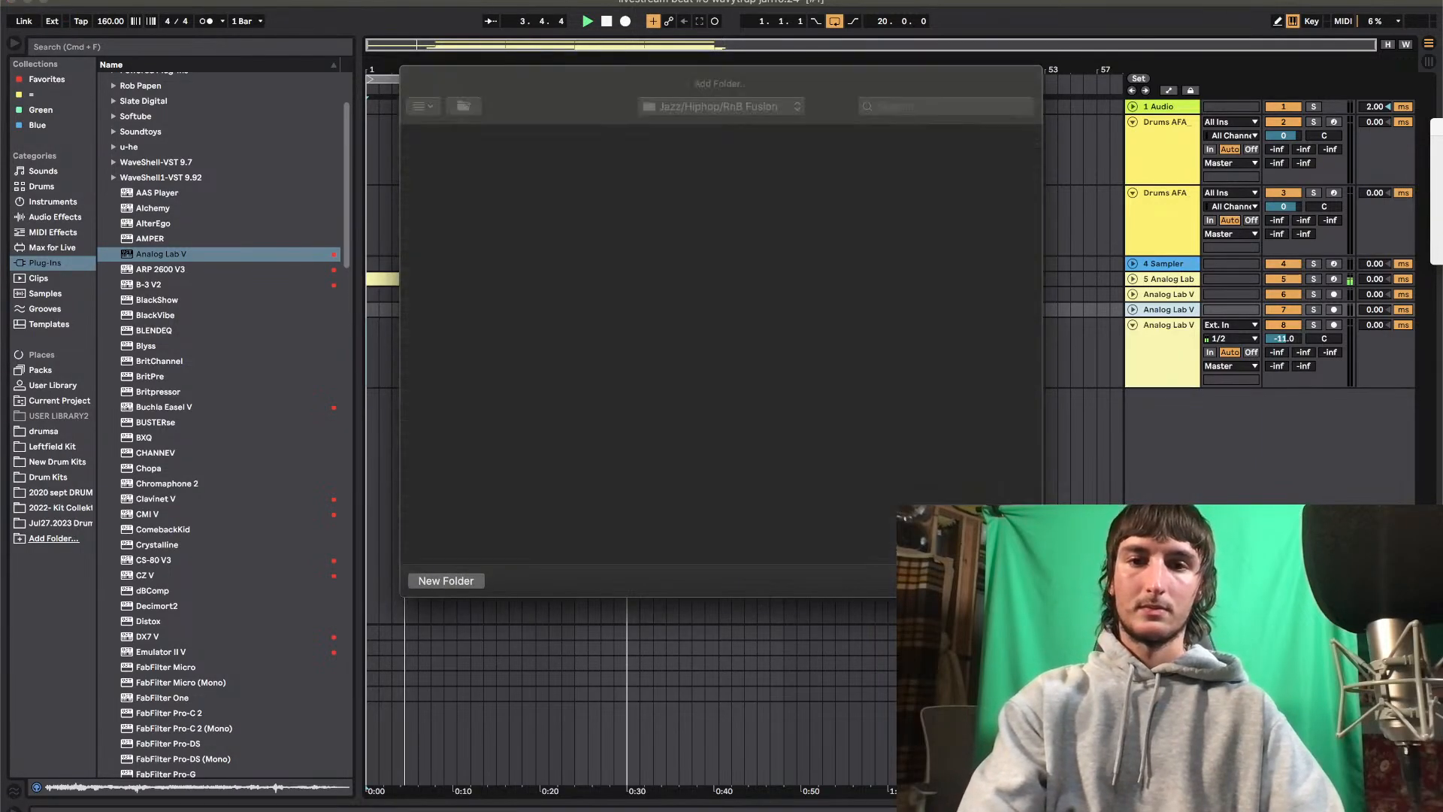
pyautogui.press('Escape')
pyautogui.click(91, 521)
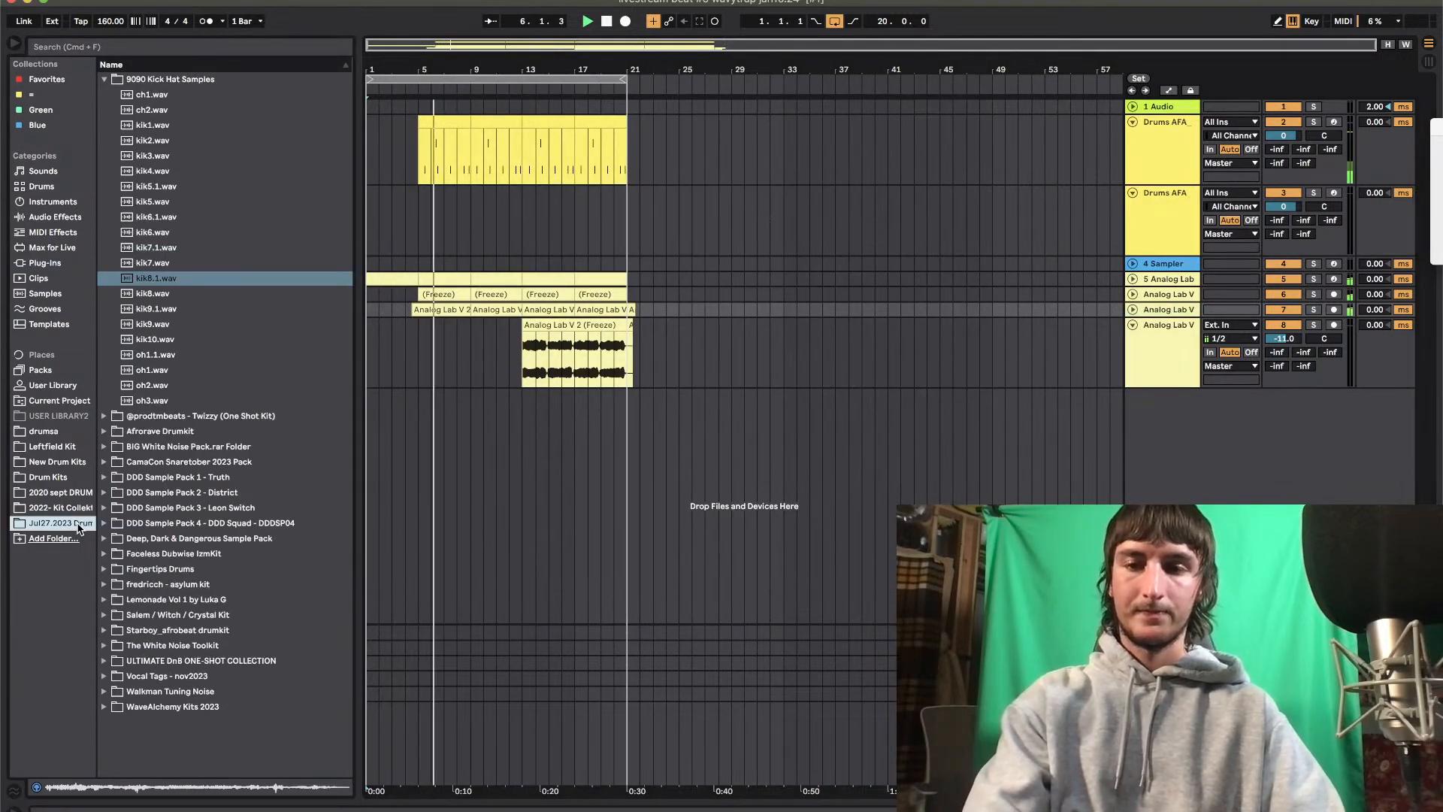
pyautogui.click(105, 462)
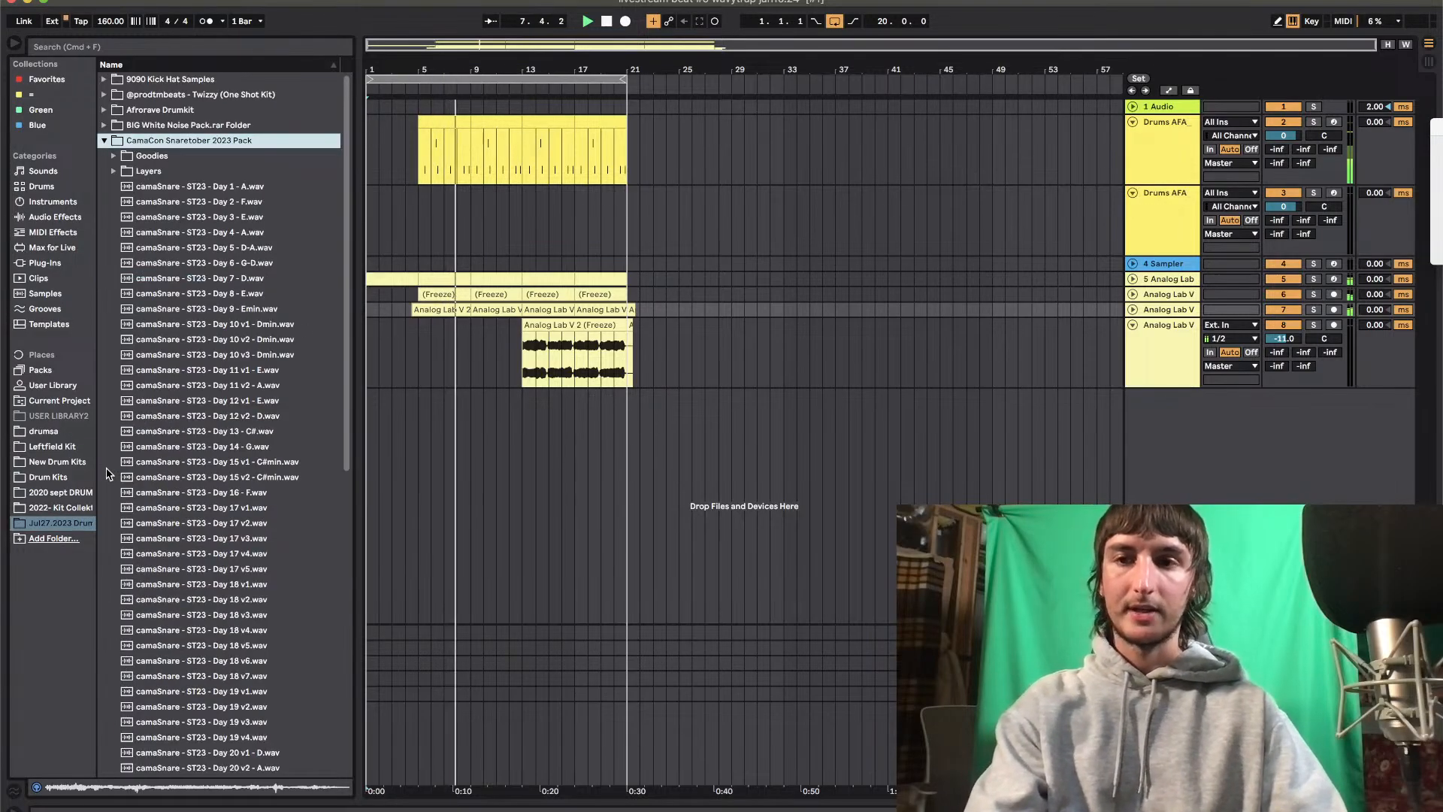
pyautogui.press('Up')
pyautogui.press('Up')
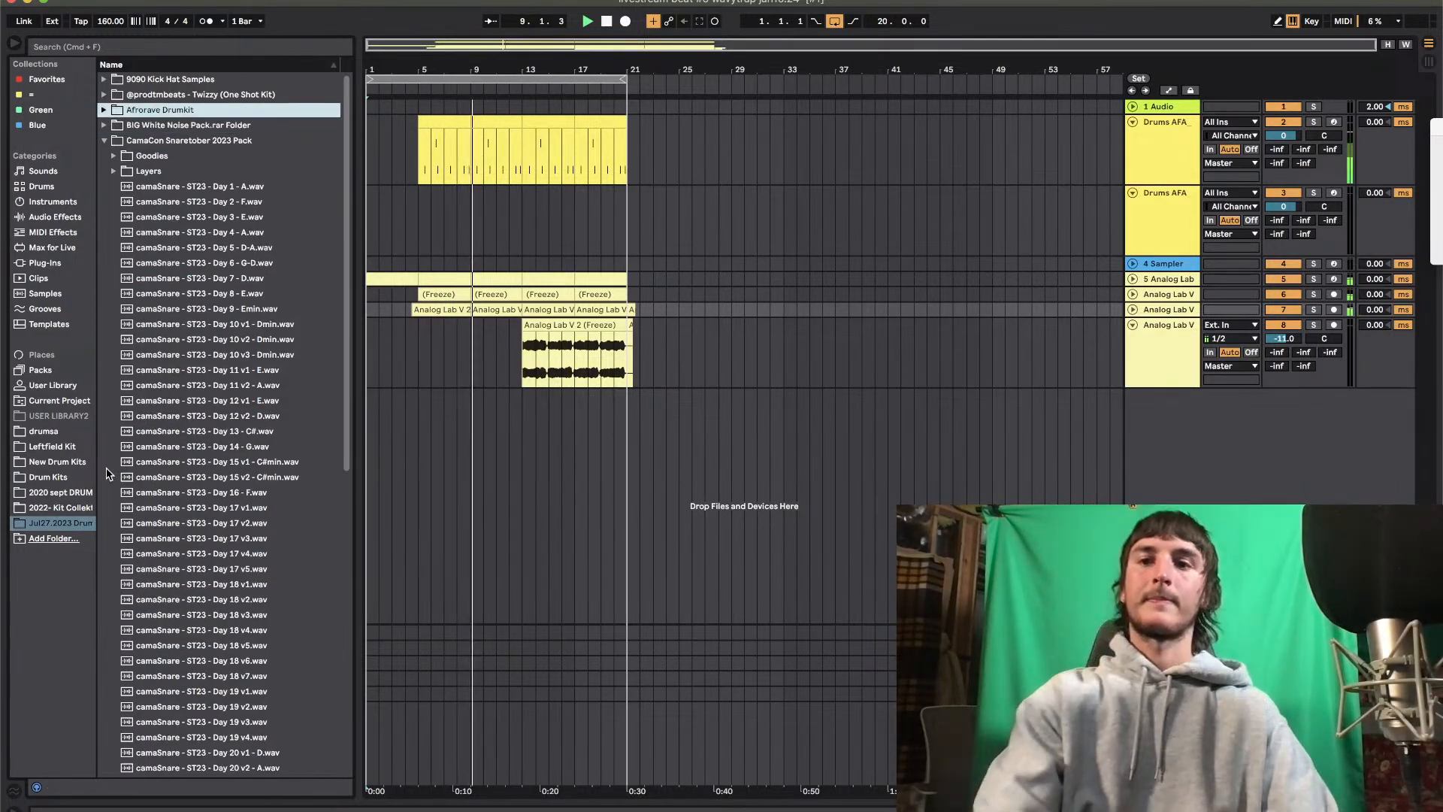
pyautogui.press('Right')
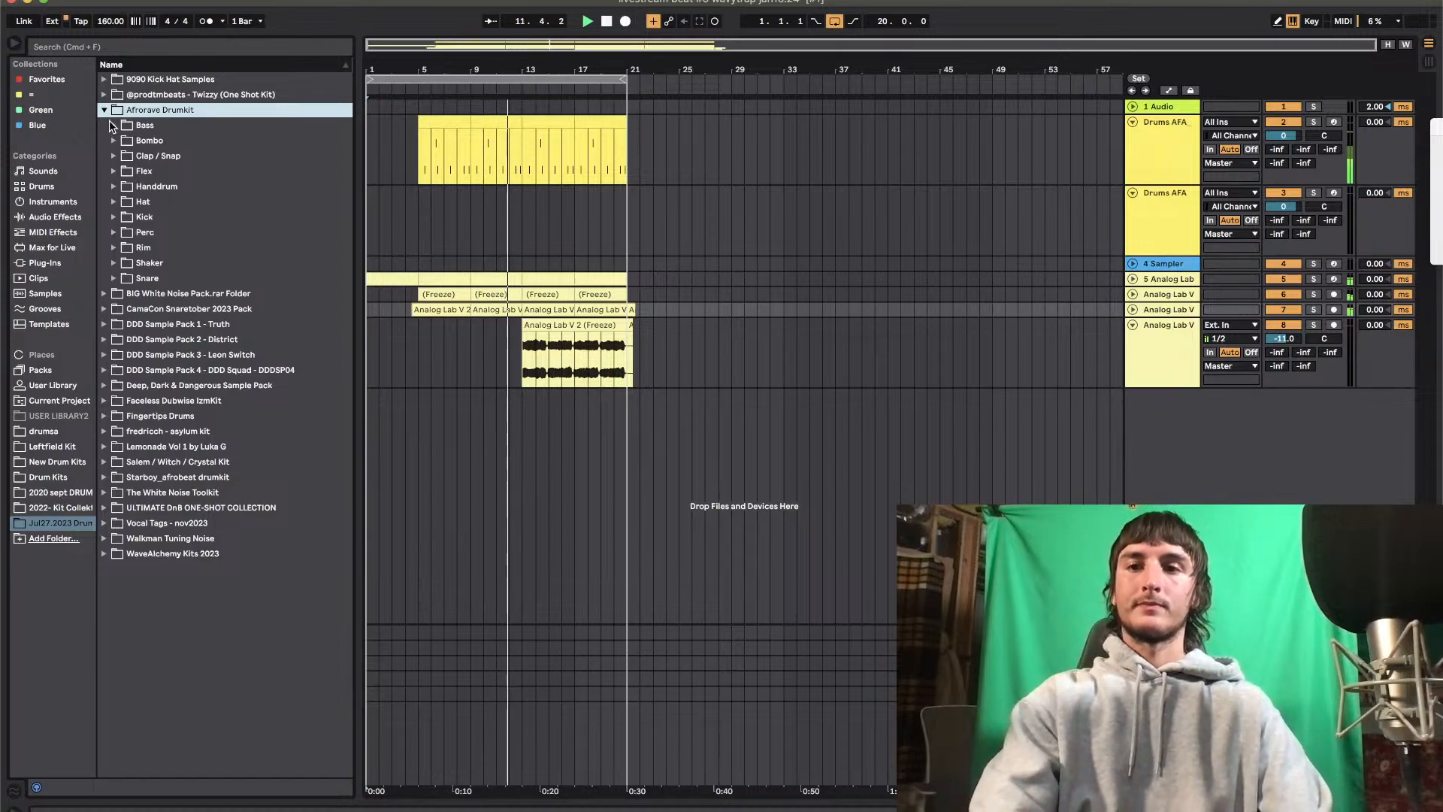
pyautogui.click(111, 418)
# Open the FX folder of the Deep, Dark & Dangerous Sample Pack and preview its first sample
pyautogui.press('Up')
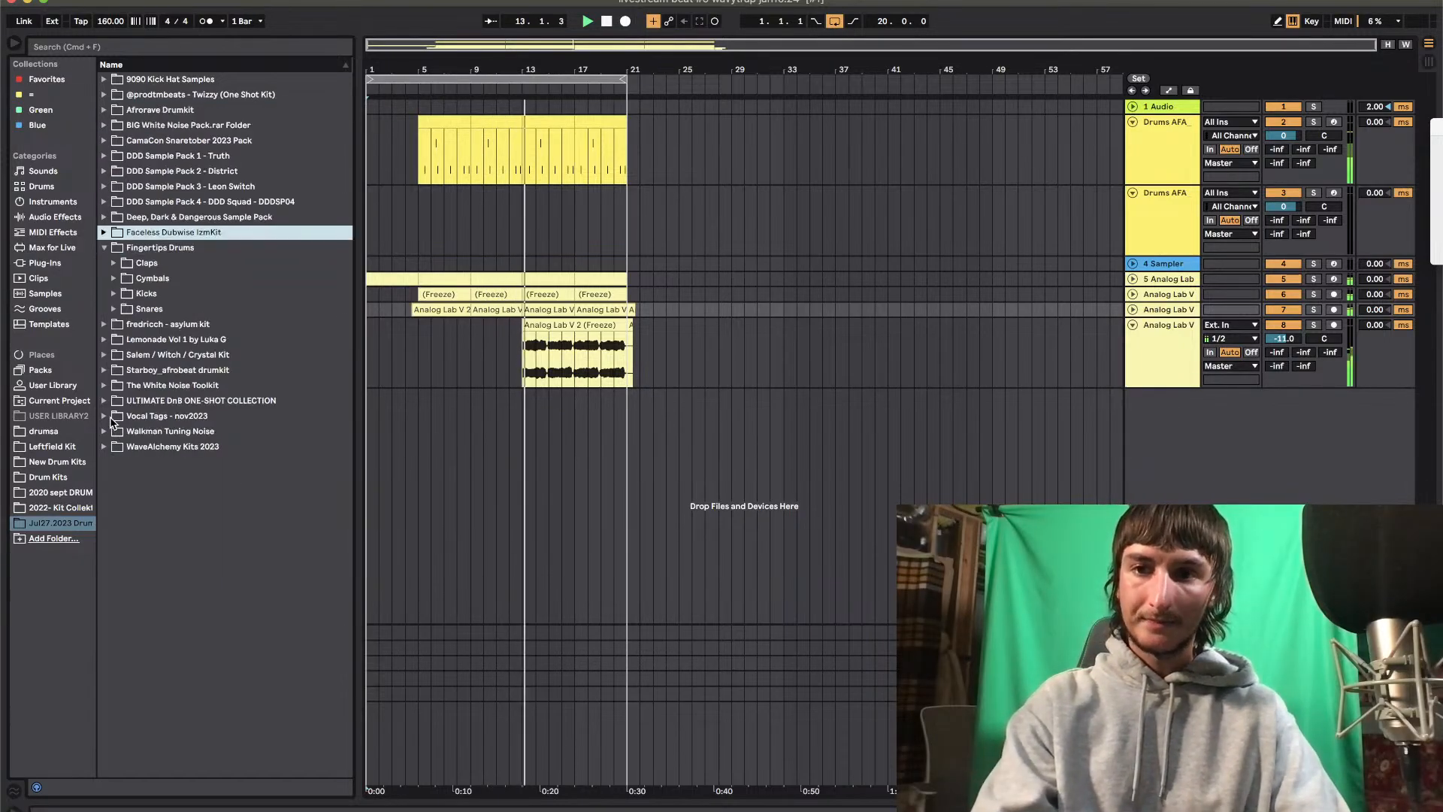
pyautogui.press('Up')
pyautogui.press('Right')
pyautogui.press('Down')
pyautogui.press('Down')
pyautogui.press('Down')
pyautogui.press('Down')
pyautogui.press('Right')
pyautogui.press('Down')
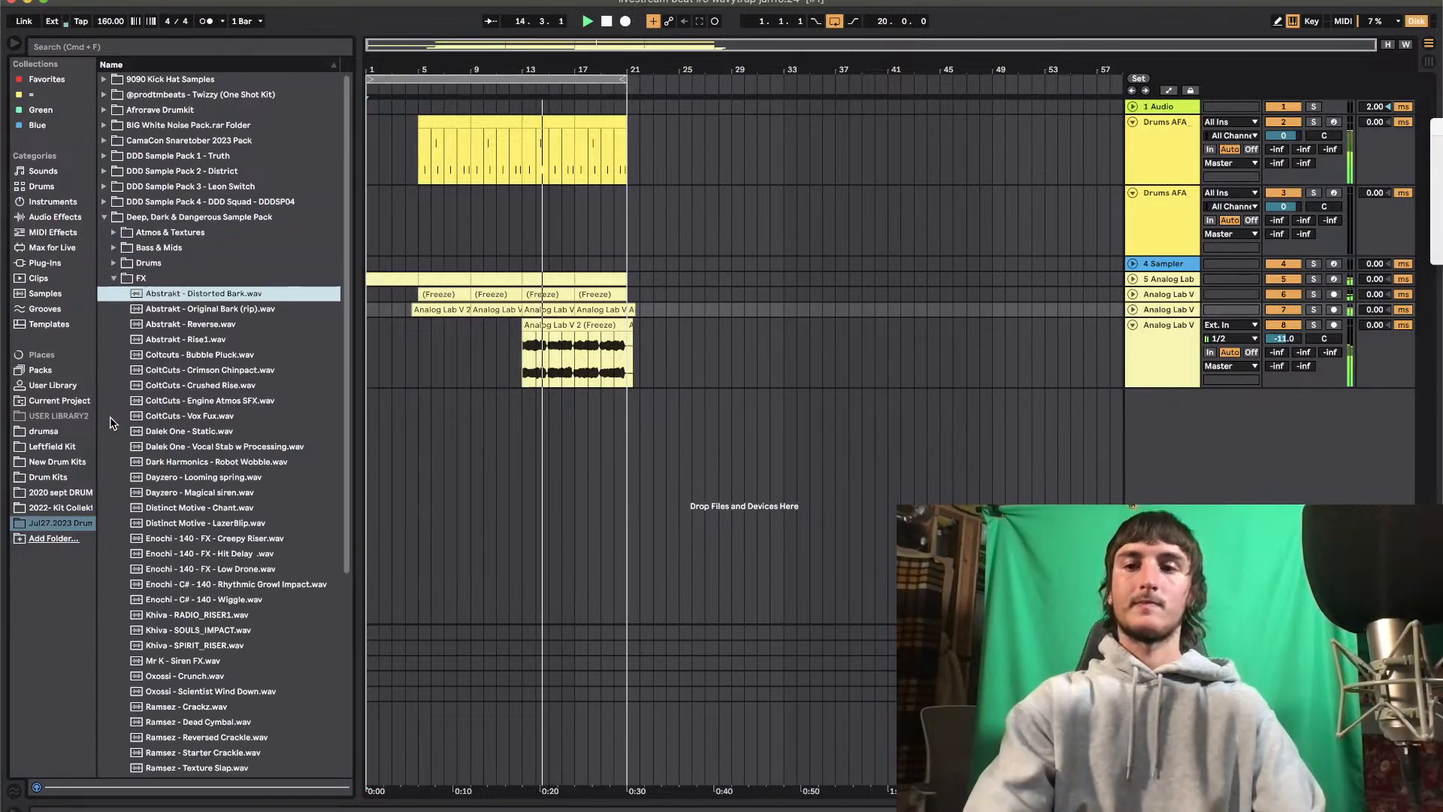
# Place the Dalek One - Vocal Stab w Processing.wav sample on a new audio track starting at bar 1
pyautogui.click(197, 447)
pyautogui.scroll(-8, 197, 447)
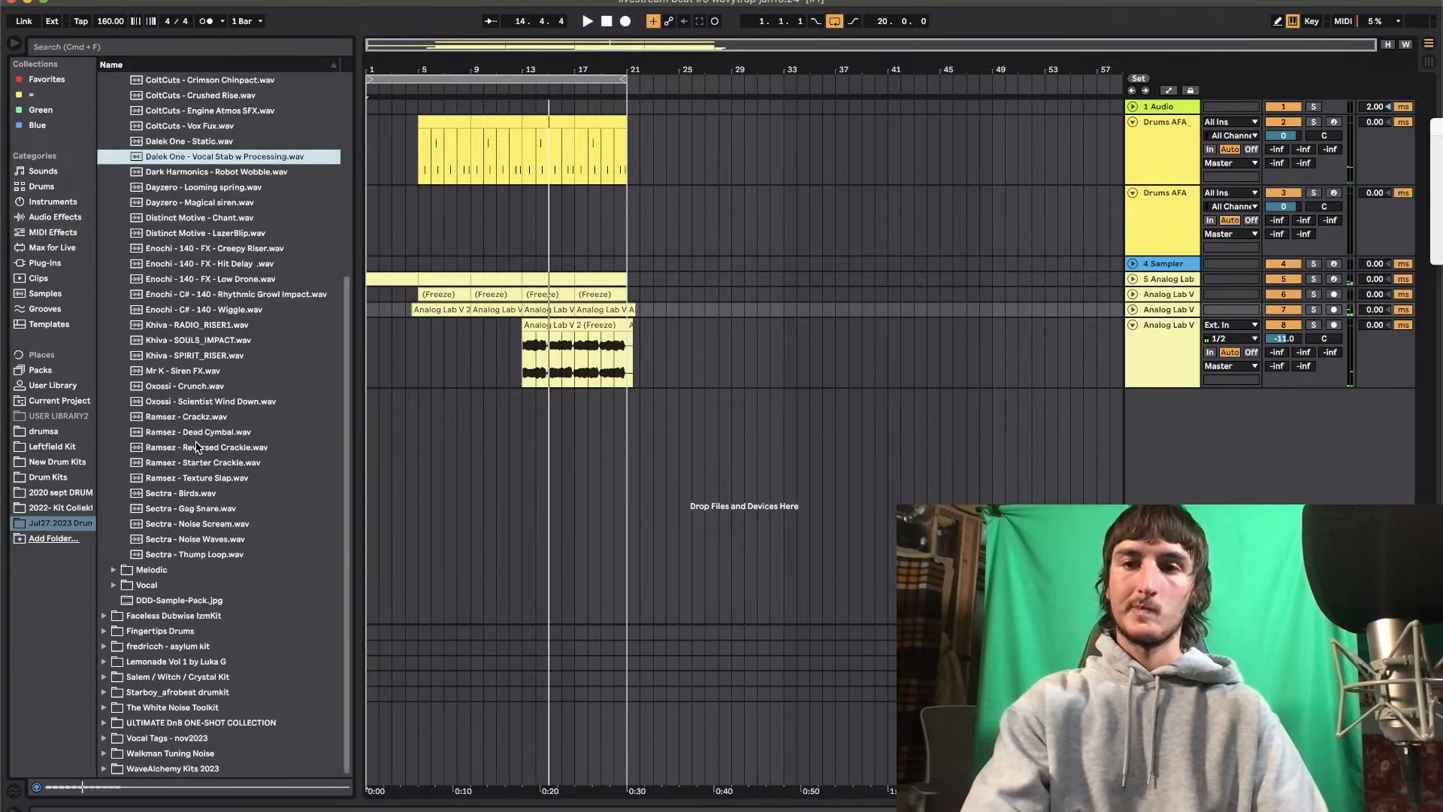
pyautogui.moveTo(202, 163); pyautogui.dragTo(369, 425)
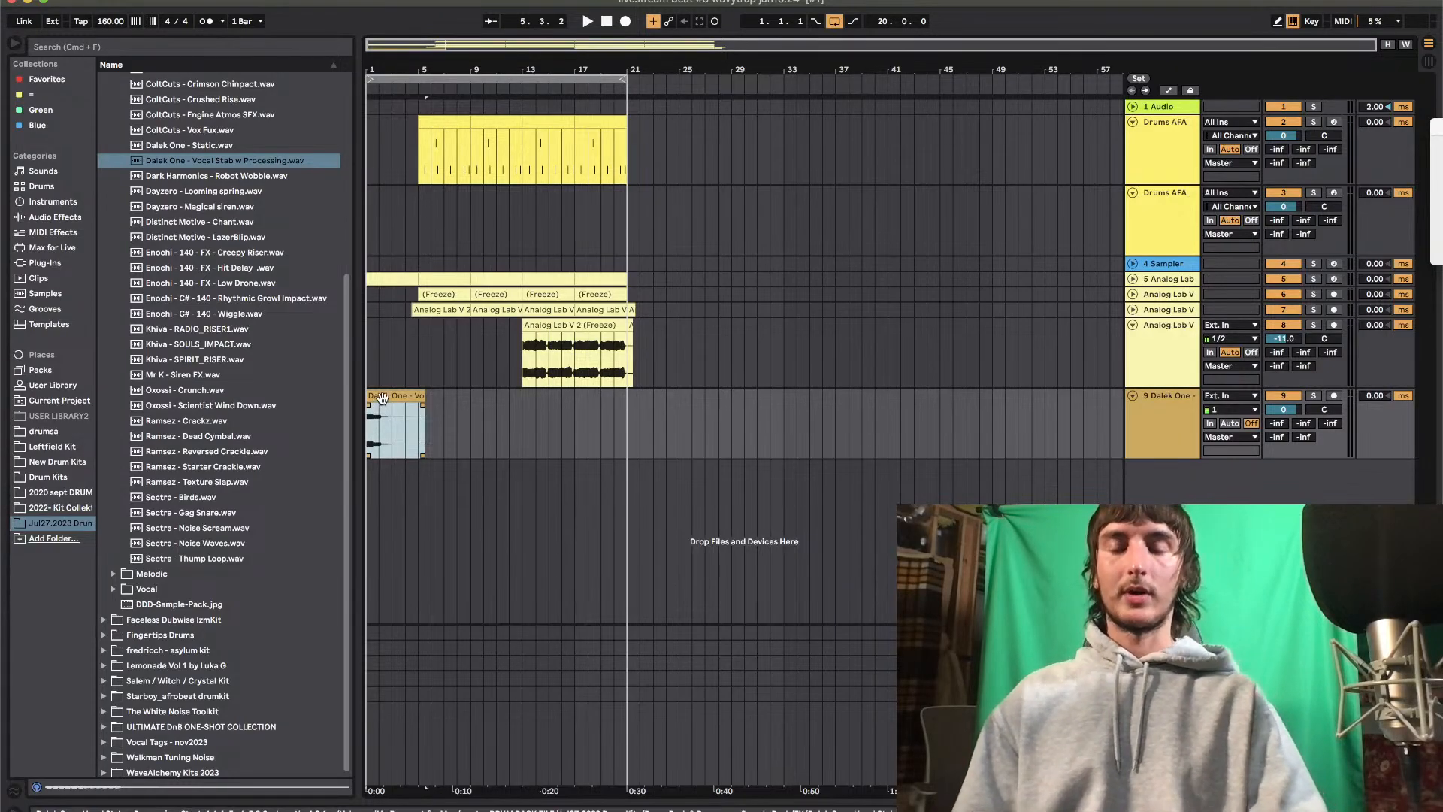
# Shorten the vocal stab clip and move it to bar 4, ending where the drums enter at bar 5
pyautogui.moveTo(420, 396); pyautogui.dragTo(378, 396)
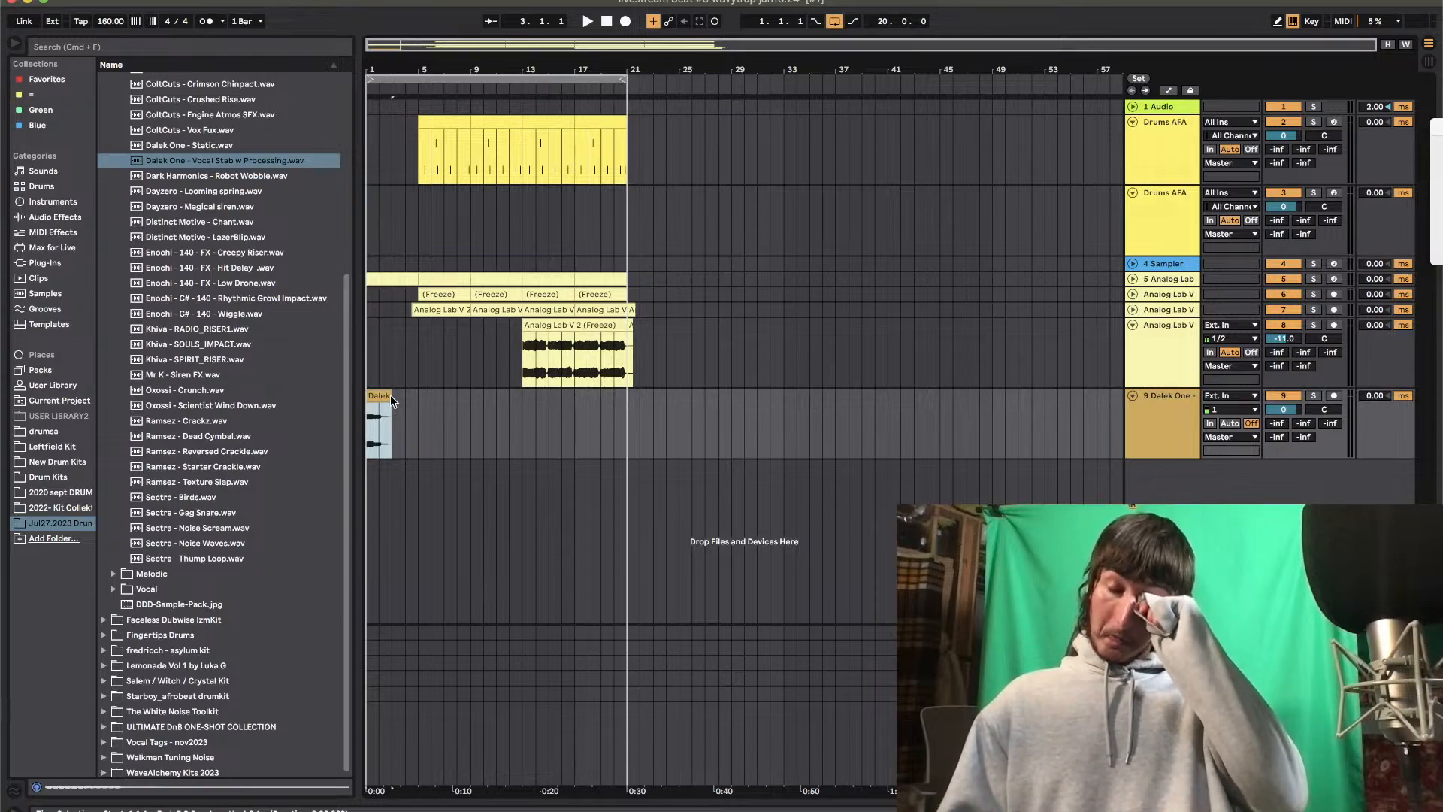
pyautogui.press('space')
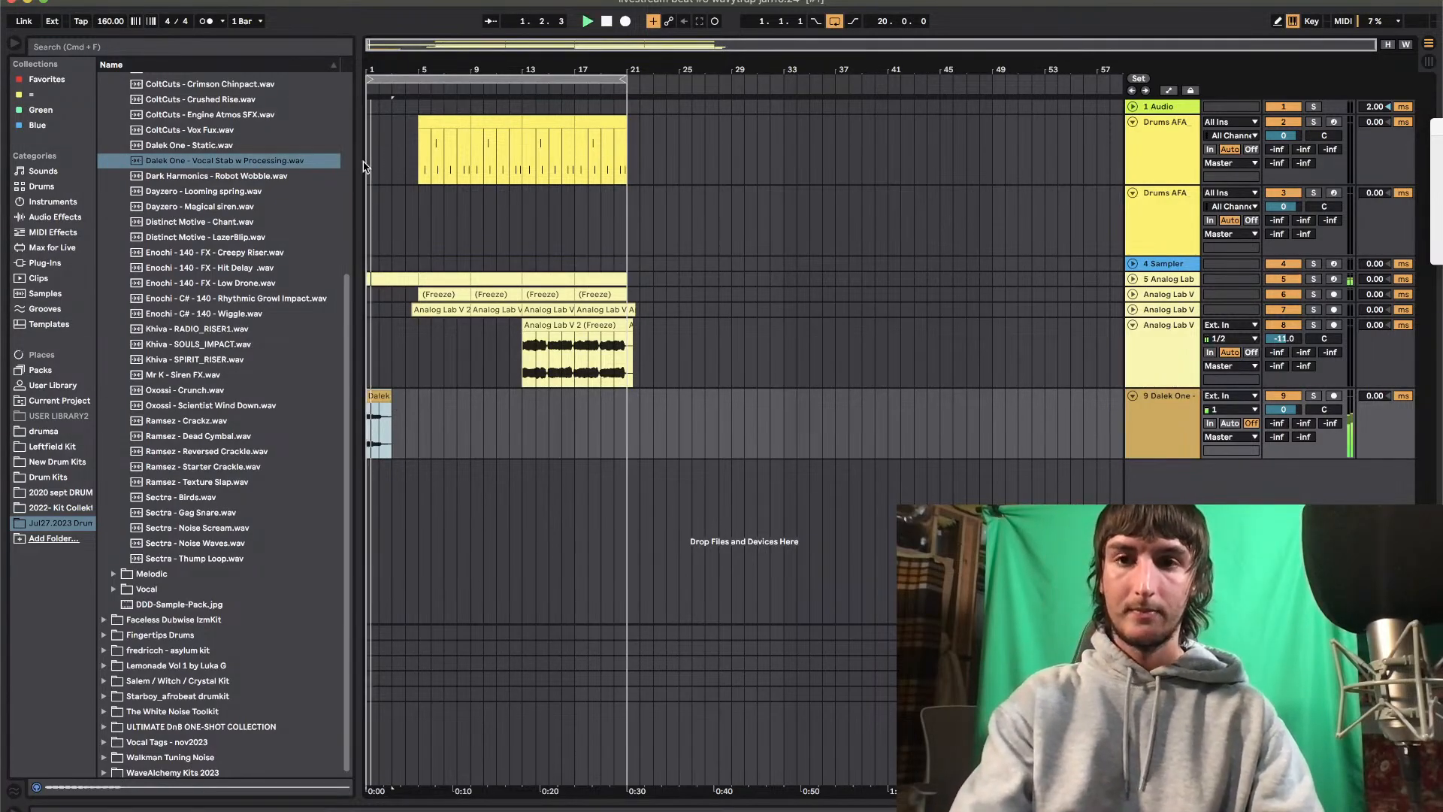
pyautogui.moveTo(369, 69); pyautogui.dragTo(369, 112)
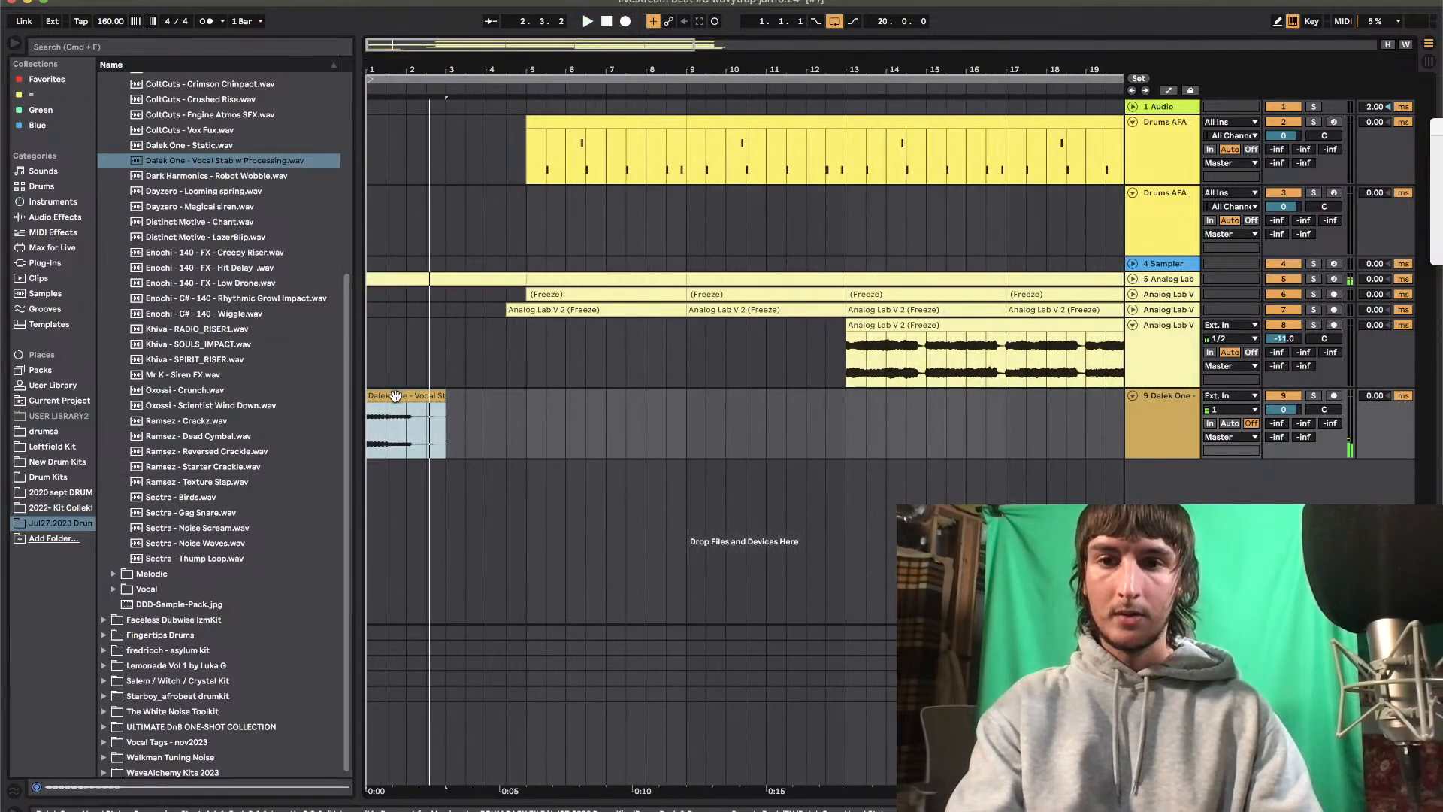
pyautogui.moveTo(403, 408); pyautogui.dragTo(526, 396)
pyautogui.moveTo(510, 66); pyautogui.dragTo(510, 34)
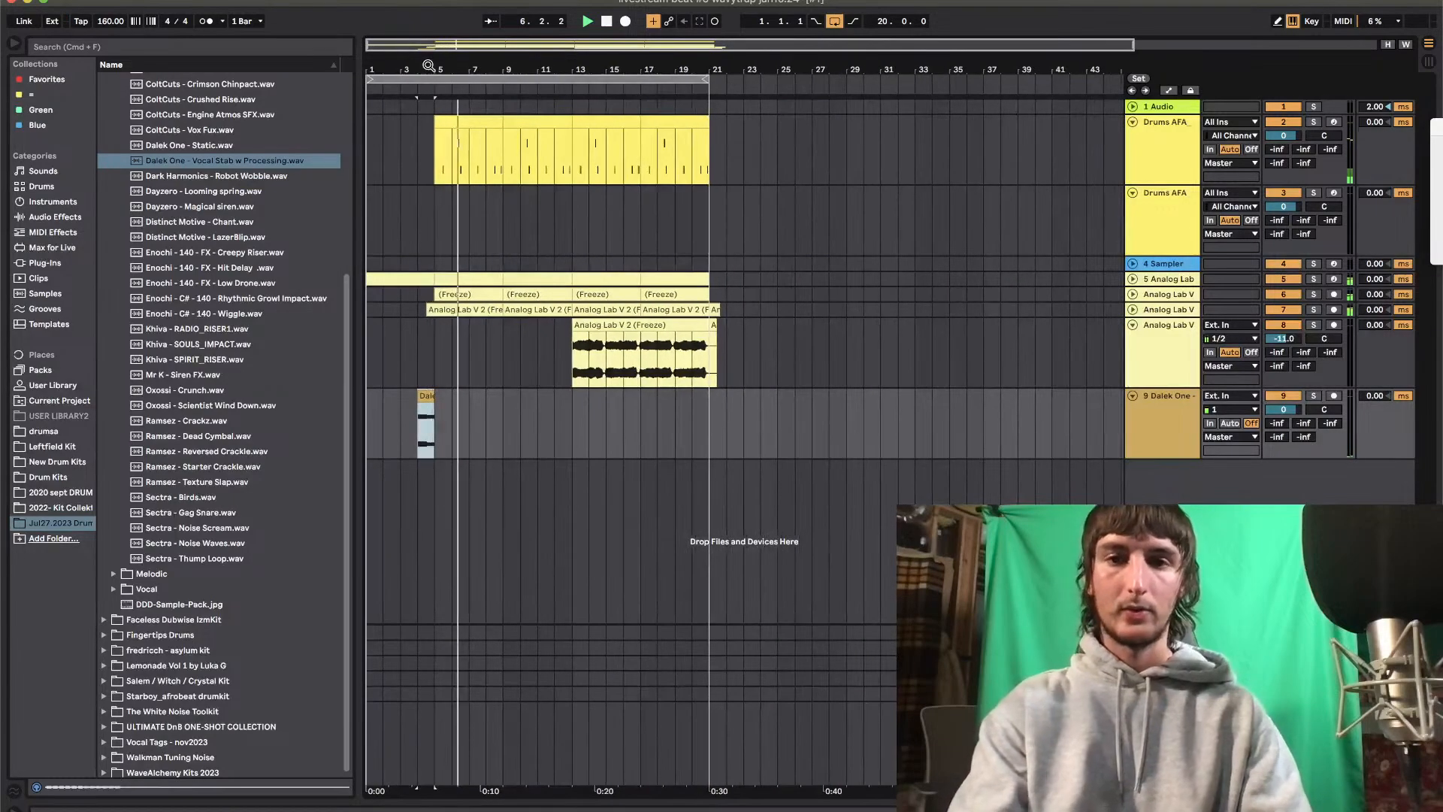
# Arm the second drum track and insert an empty four-bar MIDI clip on it from bar 5 to bar 9
pyautogui.click(1333, 192)
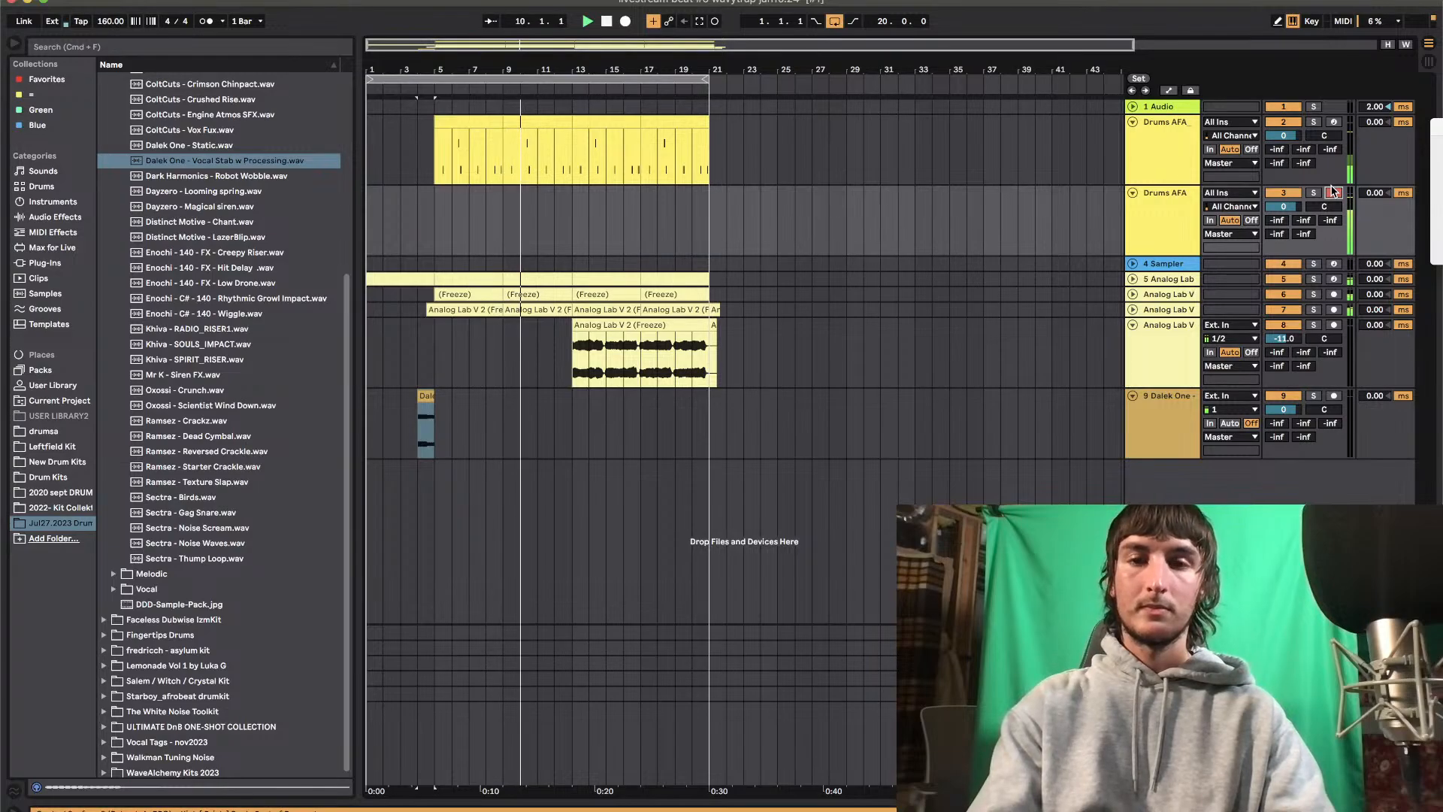
pyautogui.click(412, 222)
pyautogui.press('space')
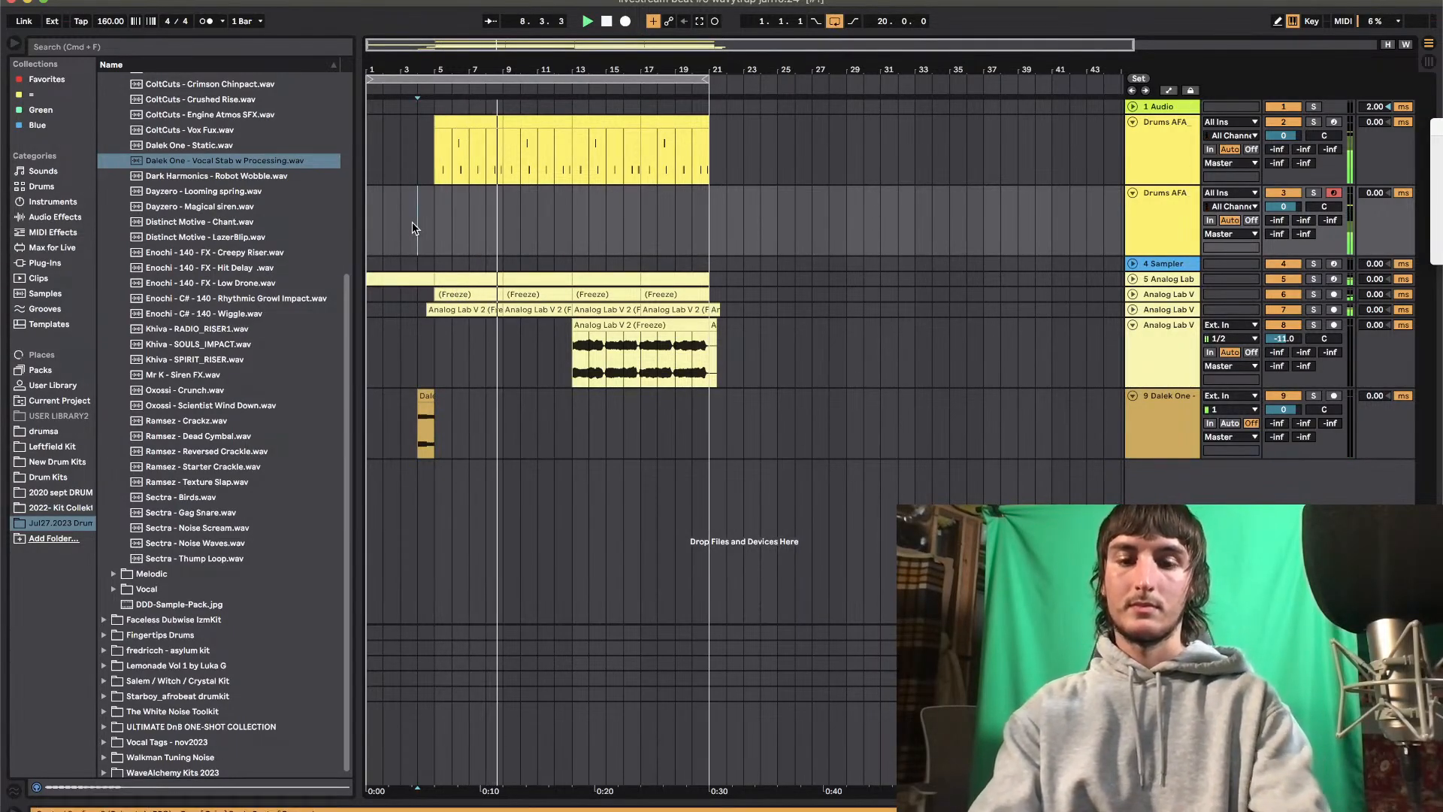
pyautogui.moveTo(430, 233); pyautogui.dragTo(501, 233)
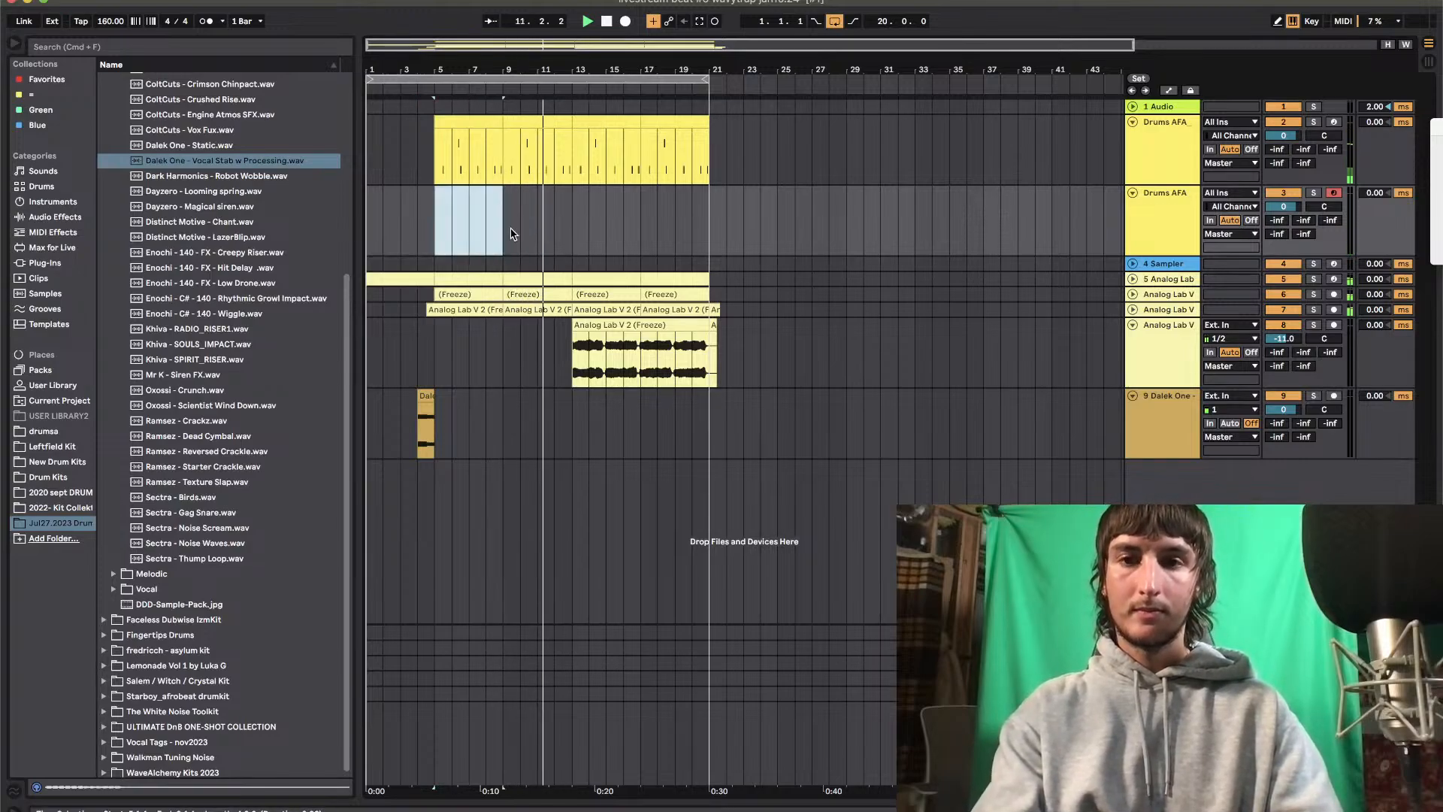
pyautogui.rightClick(492, 228)
pyautogui.click(551, 357)
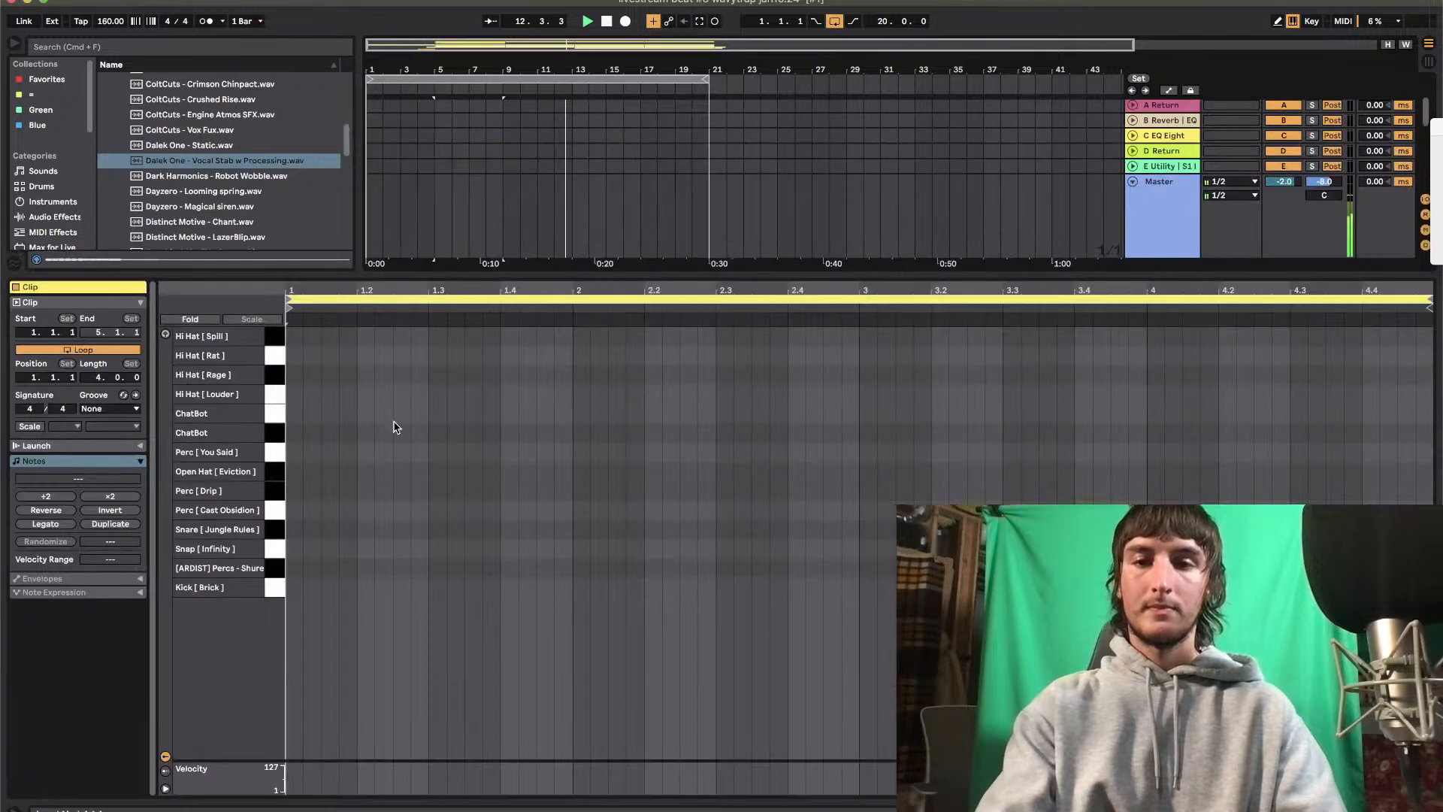
# Program Kick [ Brick ] hits at 1, 1.4 and 3, layering Open Hat [ Eviction ] on the first two
pyautogui.click(293, 587)
pyautogui.press('space')
pyautogui.click(294, 510)
pyautogui.press('Up')
pyautogui.press('Up')
pyautogui.press('Up')
pyautogui.press('Up')
pyautogui.moveTo(497, 448); pyautogui.dragTo(218, 645)
pyautogui.press('super+d')
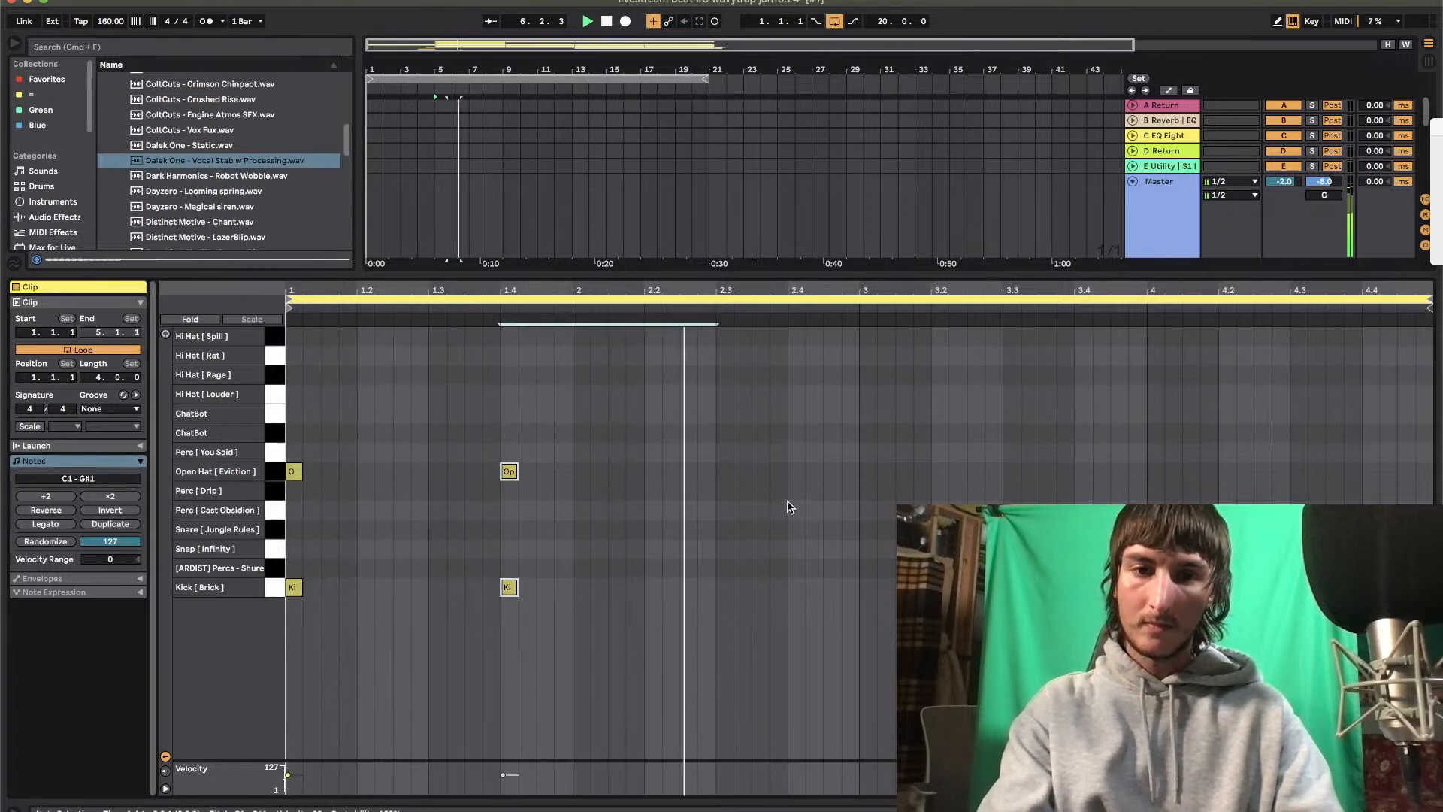
pyautogui.click(868, 585)
pyautogui.press('space')
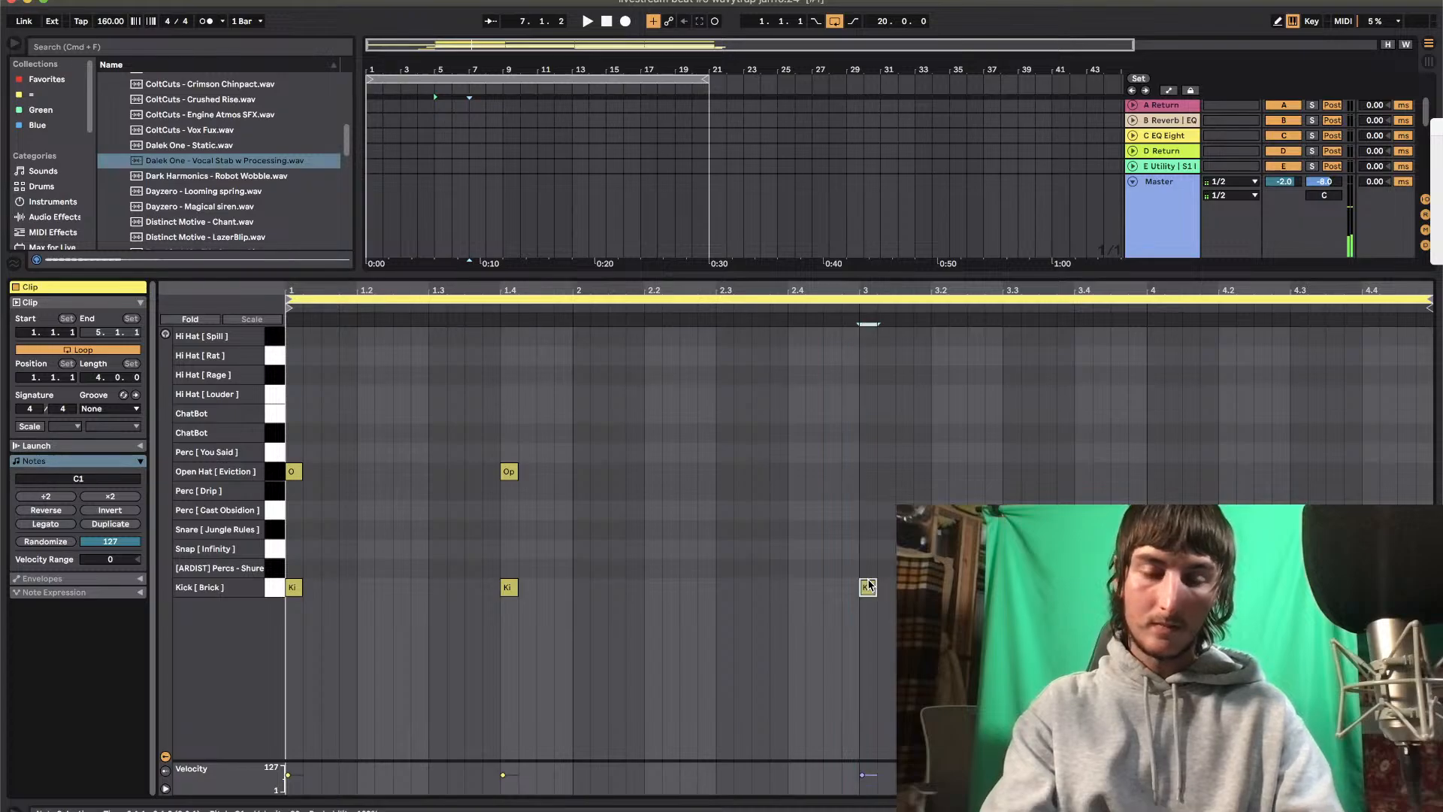
pyautogui.press('Delete')
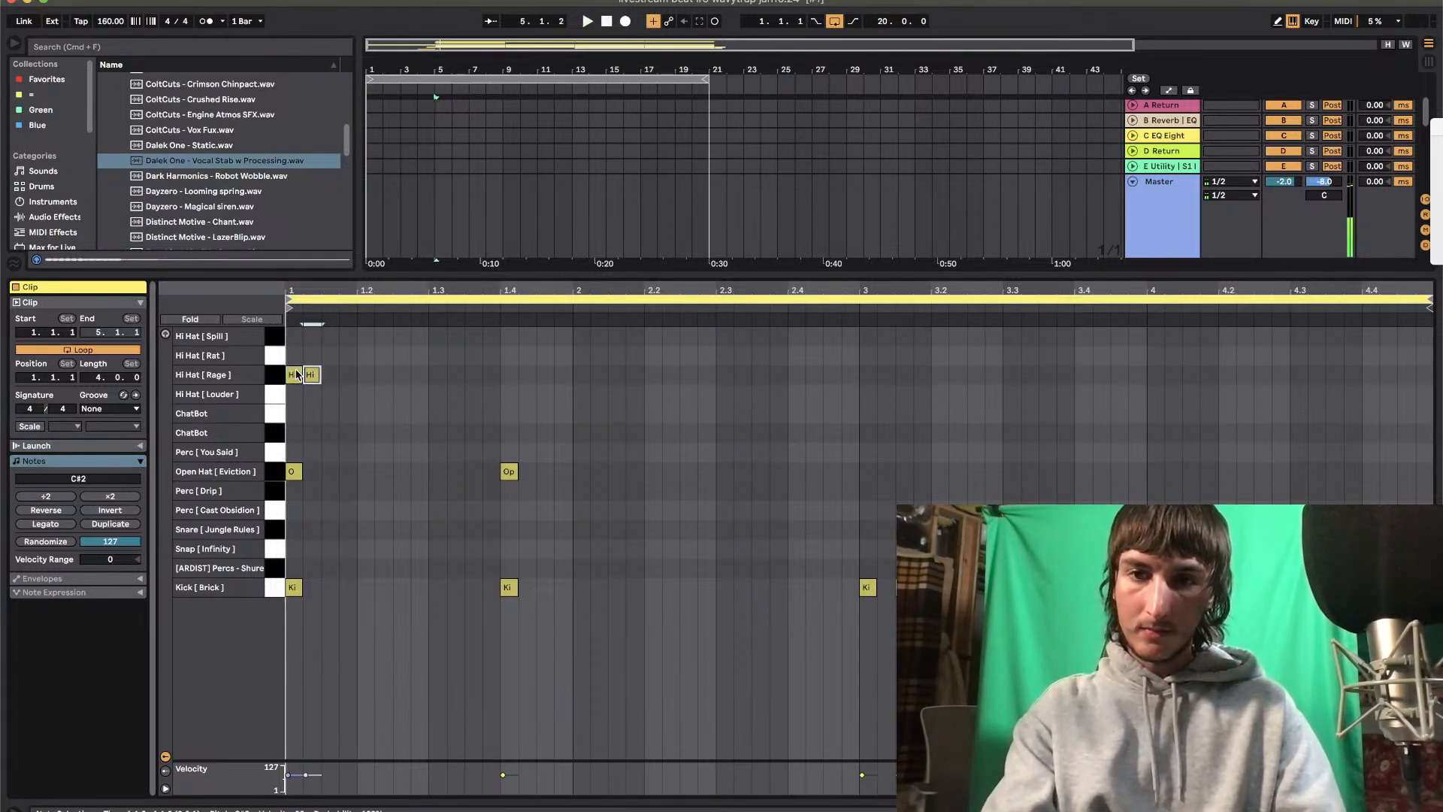
# Fill in the Hi Hat [ Rage ] rhythm with groups around 1.2 and 2.3, and duplicate the two-bar pattern into bars 3 and 4
pyautogui.press('super+d')
pyautogui.press('super+d')
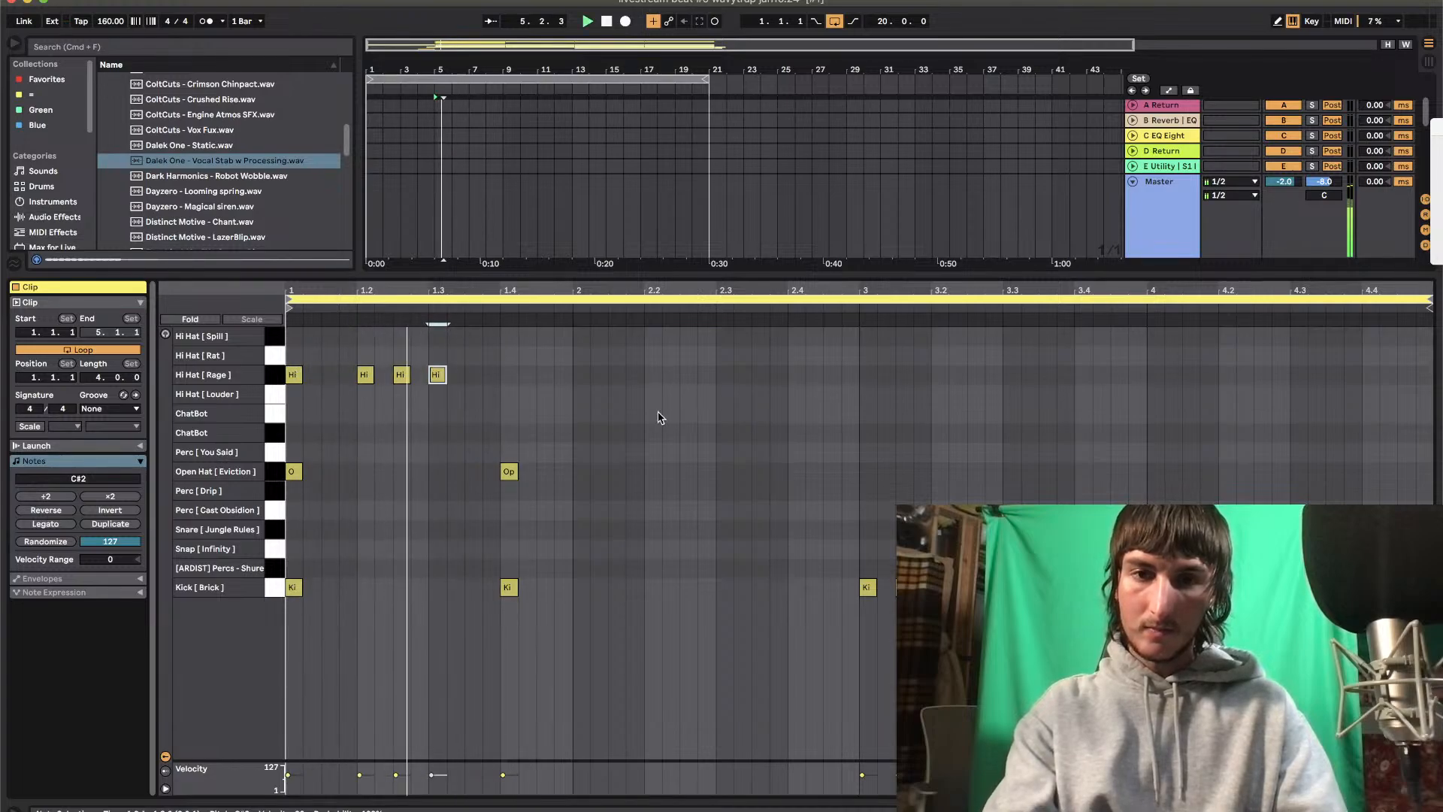
pyautogui.doubleClick(726, 375)
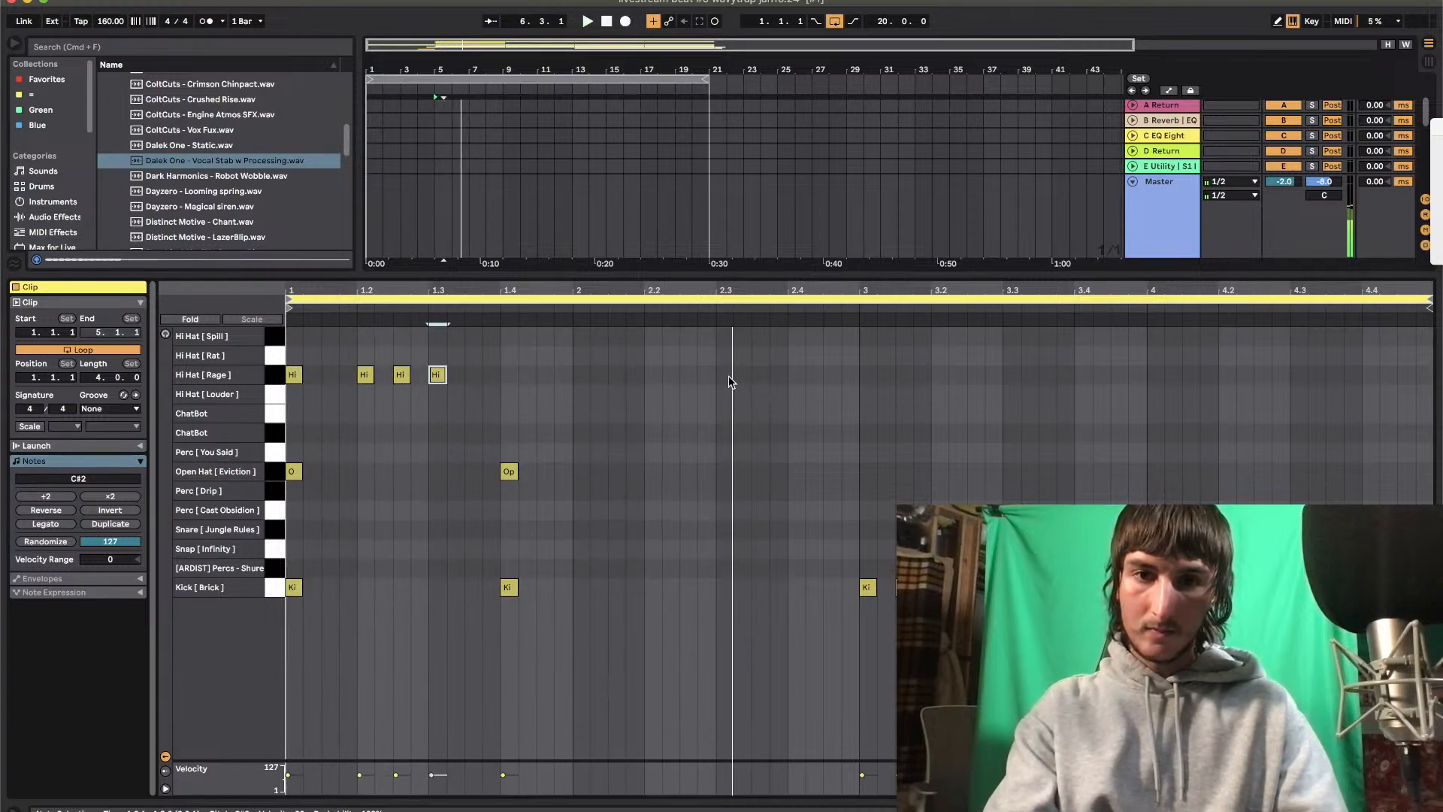
pyautogui.press('super+d')
pyautogui.press('super+d')
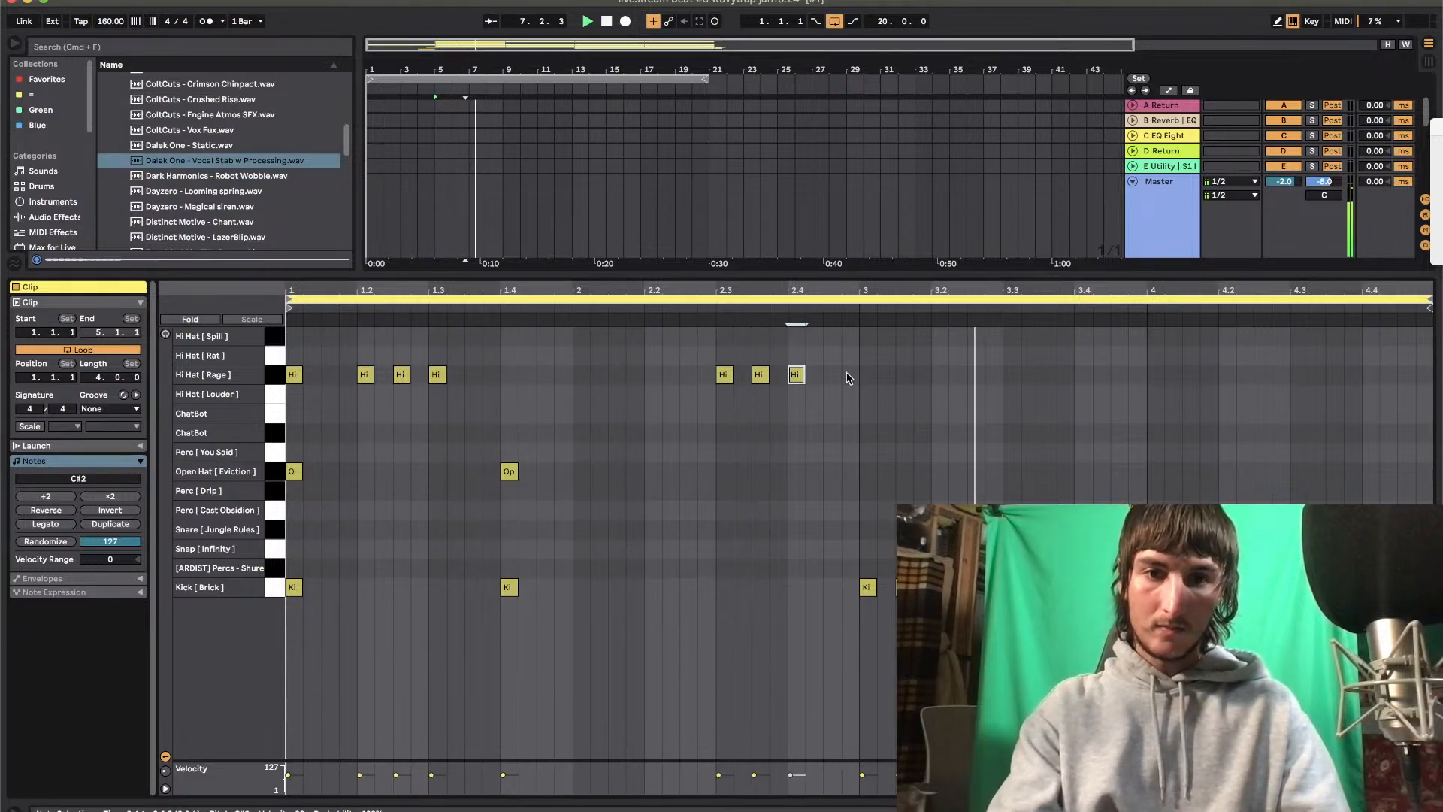
pyautogui.moveTo(852, 595); pyautogui.dragTo(253, 273)
pyautogui.press('super+d')
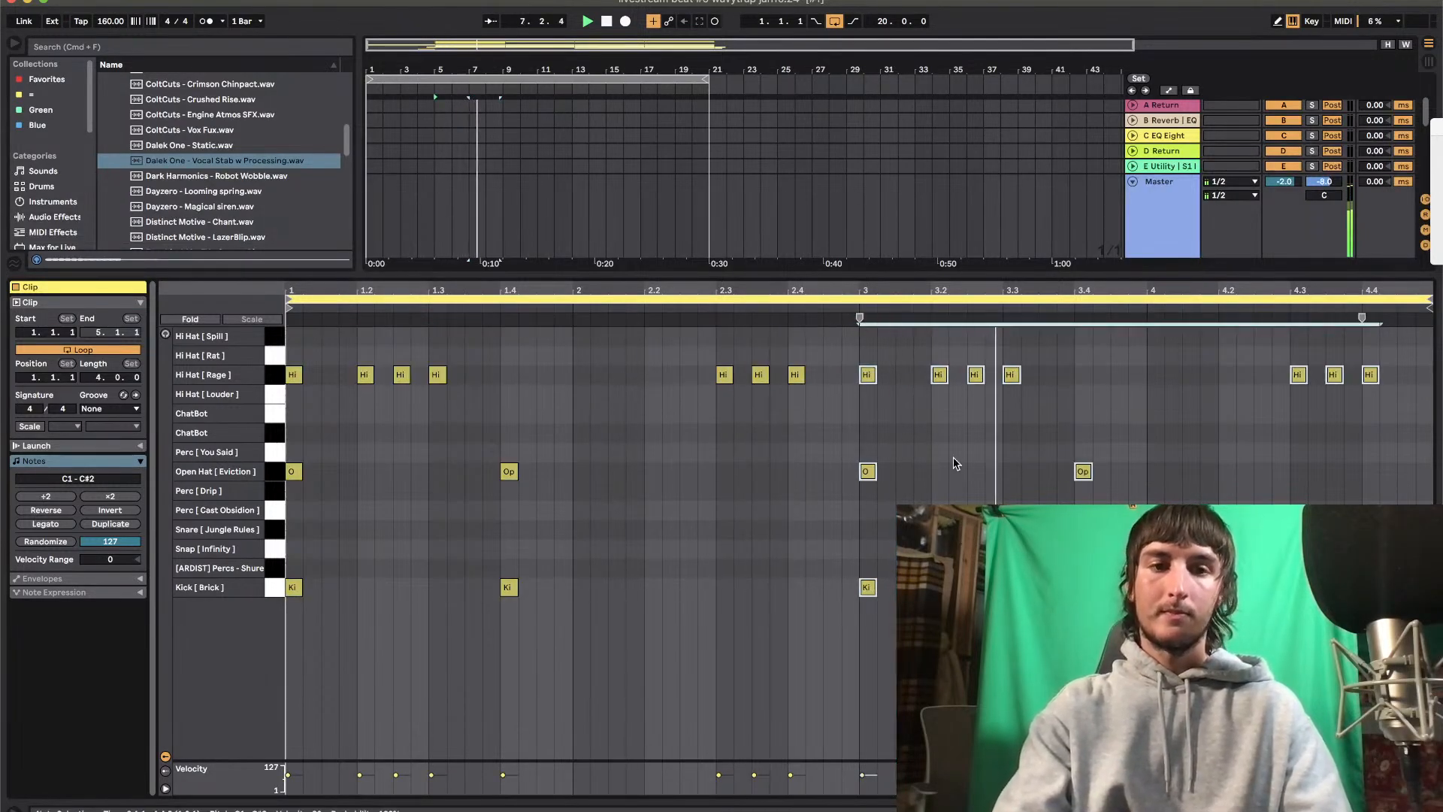
# Move the kick and open hat pair from 3.4 to 4.2 in the repeated half of the pattern
pyautogui.moveTo(1075, 418); pyautogui.dragTo(1098, 601)
pyautogui.press('Right')
pyautogui.press('Right')
pyautogui.press('Right')
pyautogui.press('Right')
pyautogui.doubleClick(1084, 588)
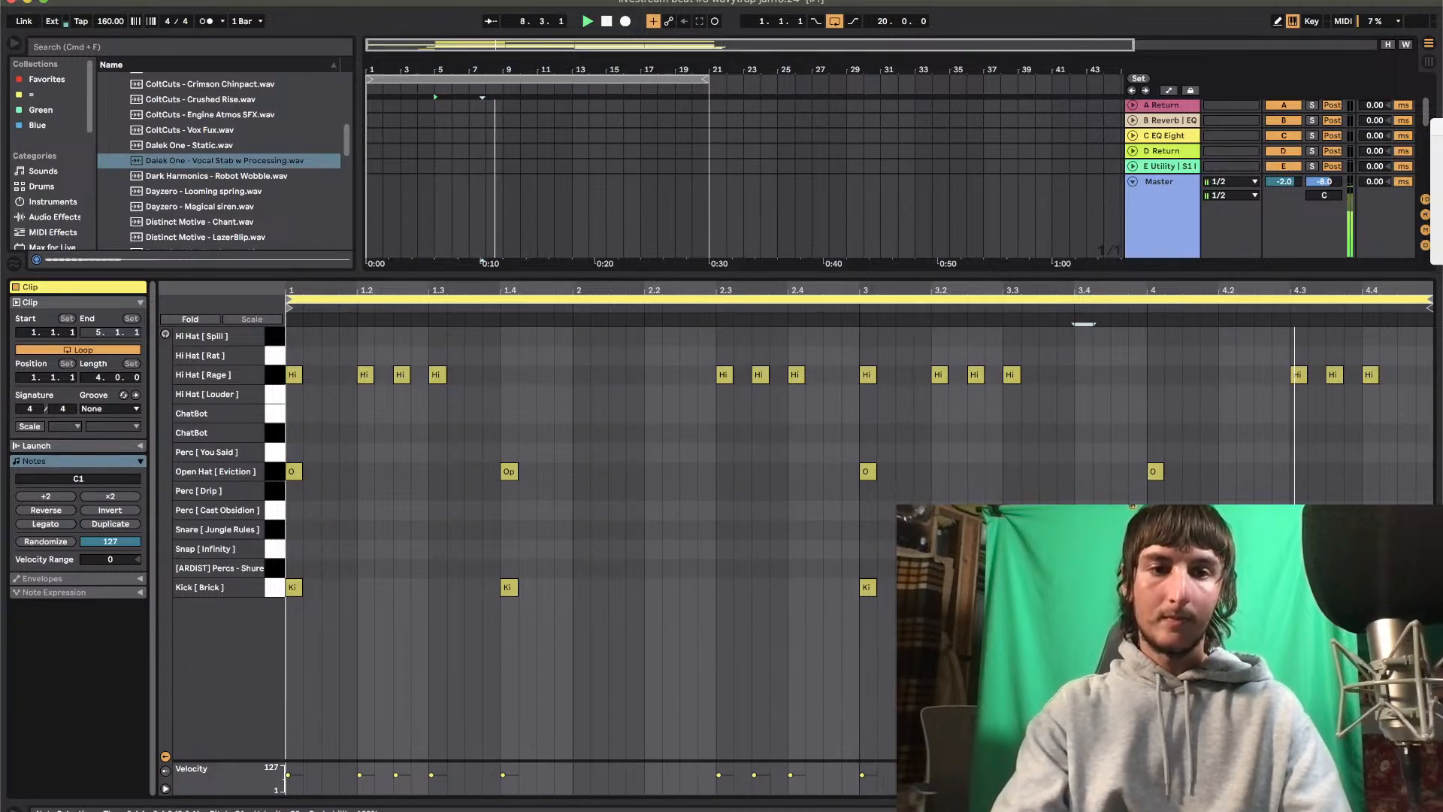
pyautogui.keyDown('shift'); pyautogui.click(1153, 471); pyautogui.keyUp('shift')
pyautogui.press('Right')
pyautogui.press('Right')
pyautogui.press('Right')
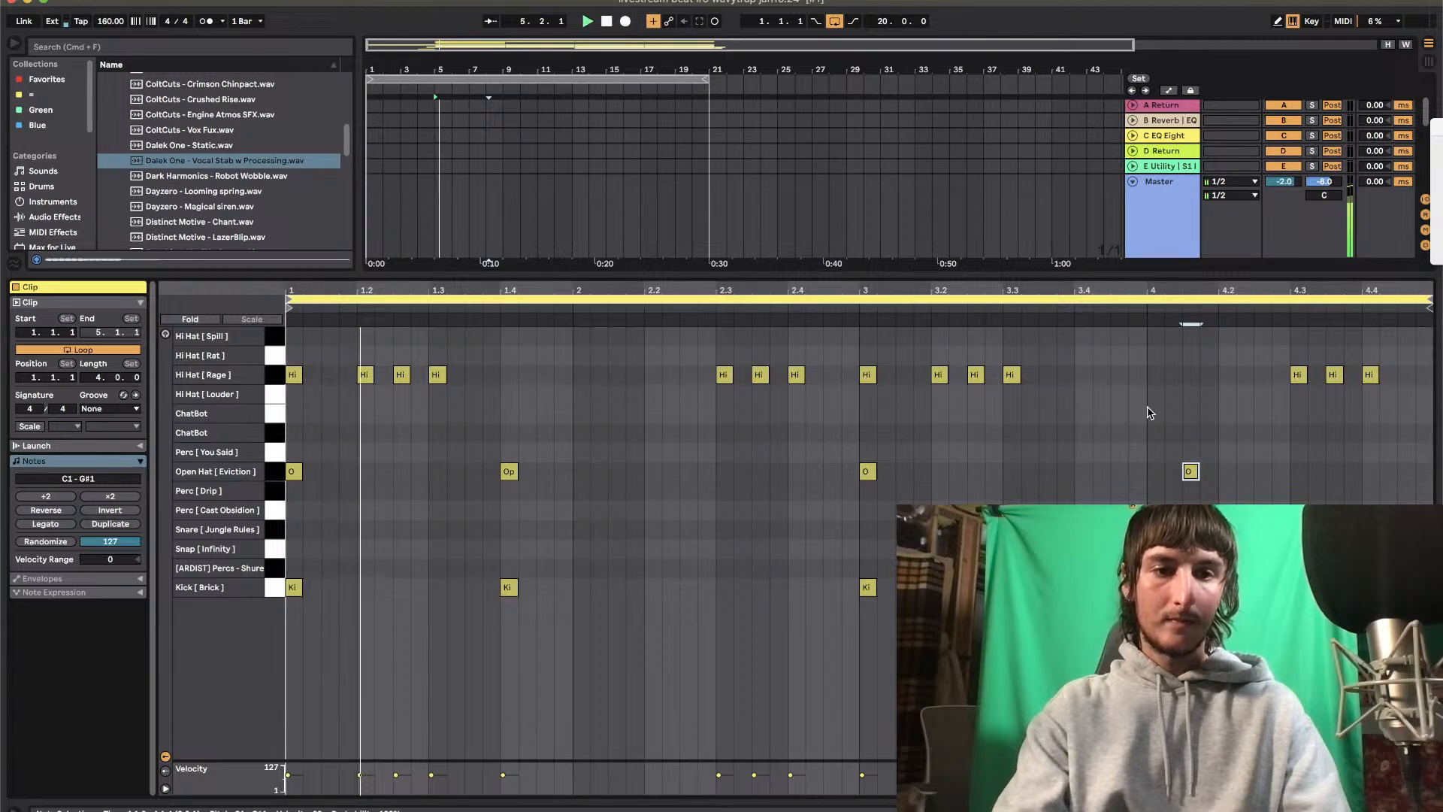
pyautogui.press('Right')
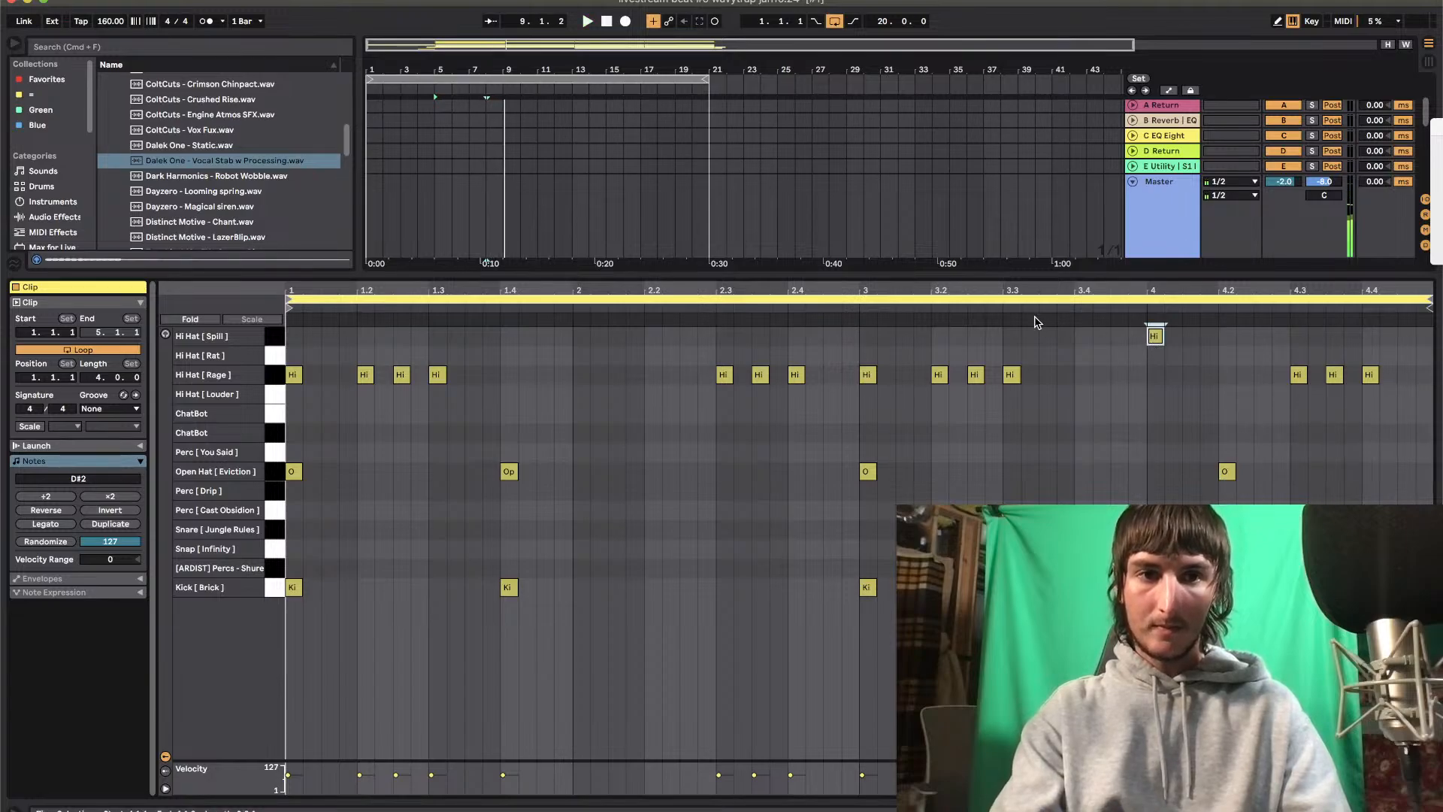
# Move the single note at bar 4 from Hi Hat [ Spill ] down to the ChatBot sound on B1
pyautogui.press('Down')
pyautogui.press('Down')
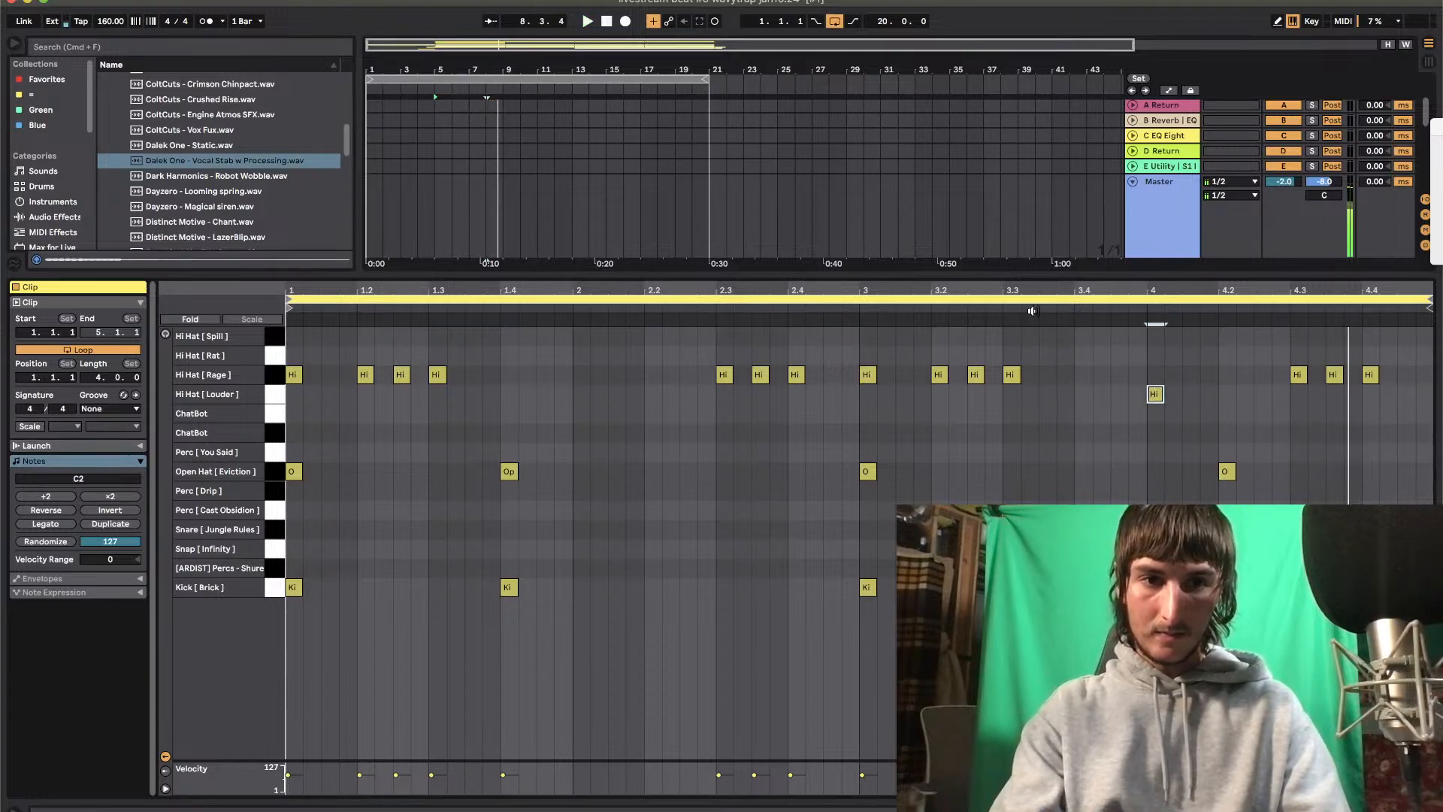
pyautogui.press('Down')
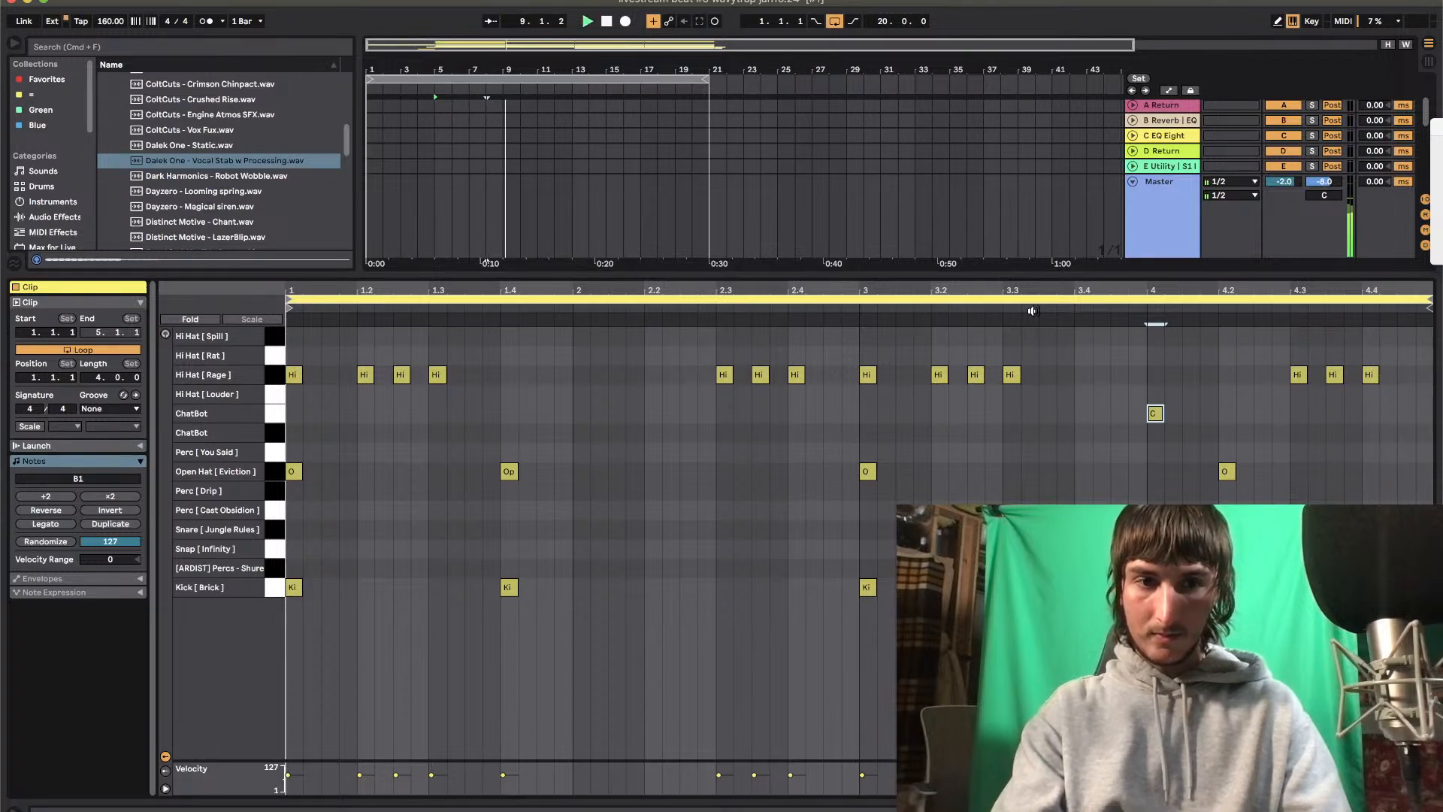
pyautogui.press('space')
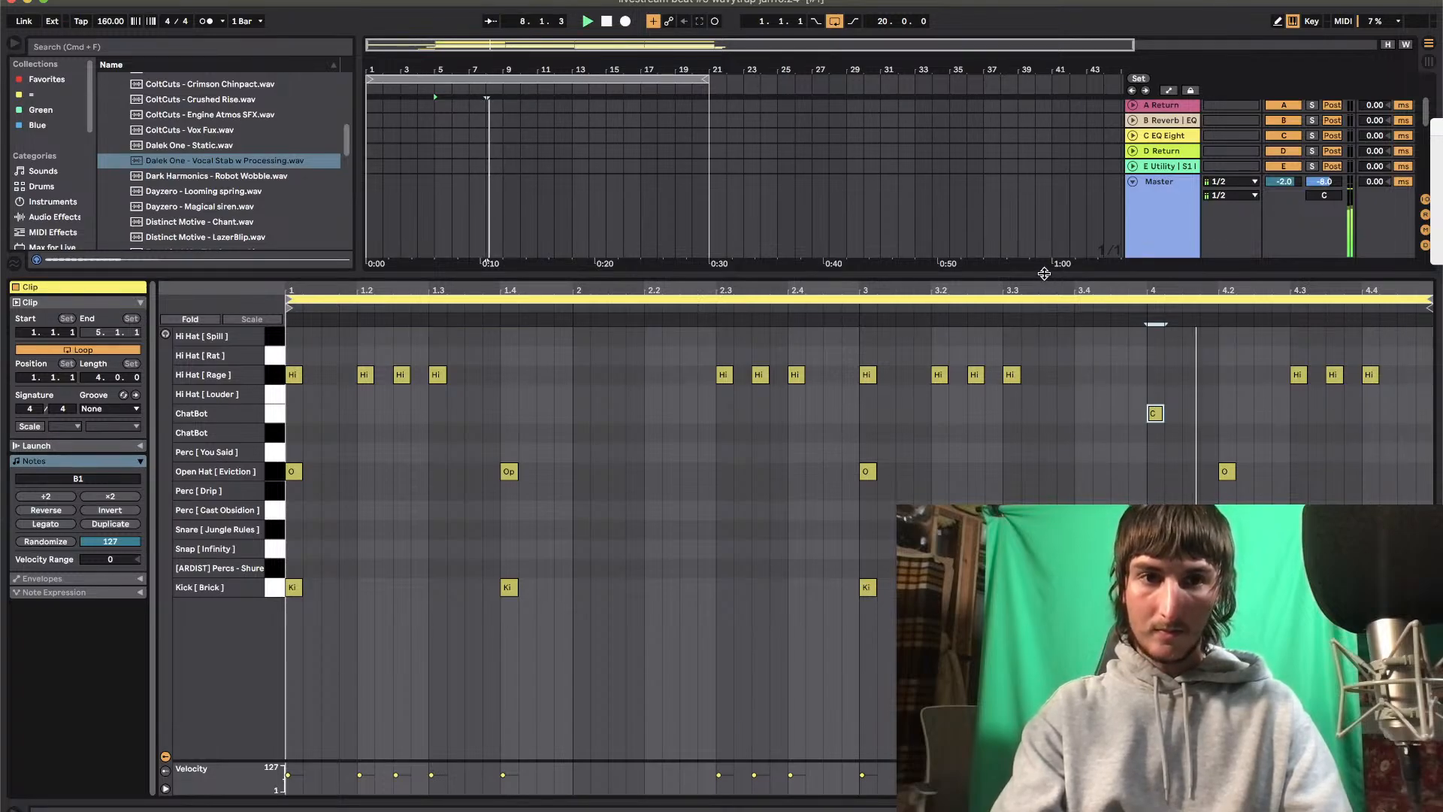
# Open the second drum track's Drum Rack and trim the first ChatBot pad's sample to roughly its first third
pyautogui.click(1045, 274)
pyautogui.doubleClick(1161, 221)
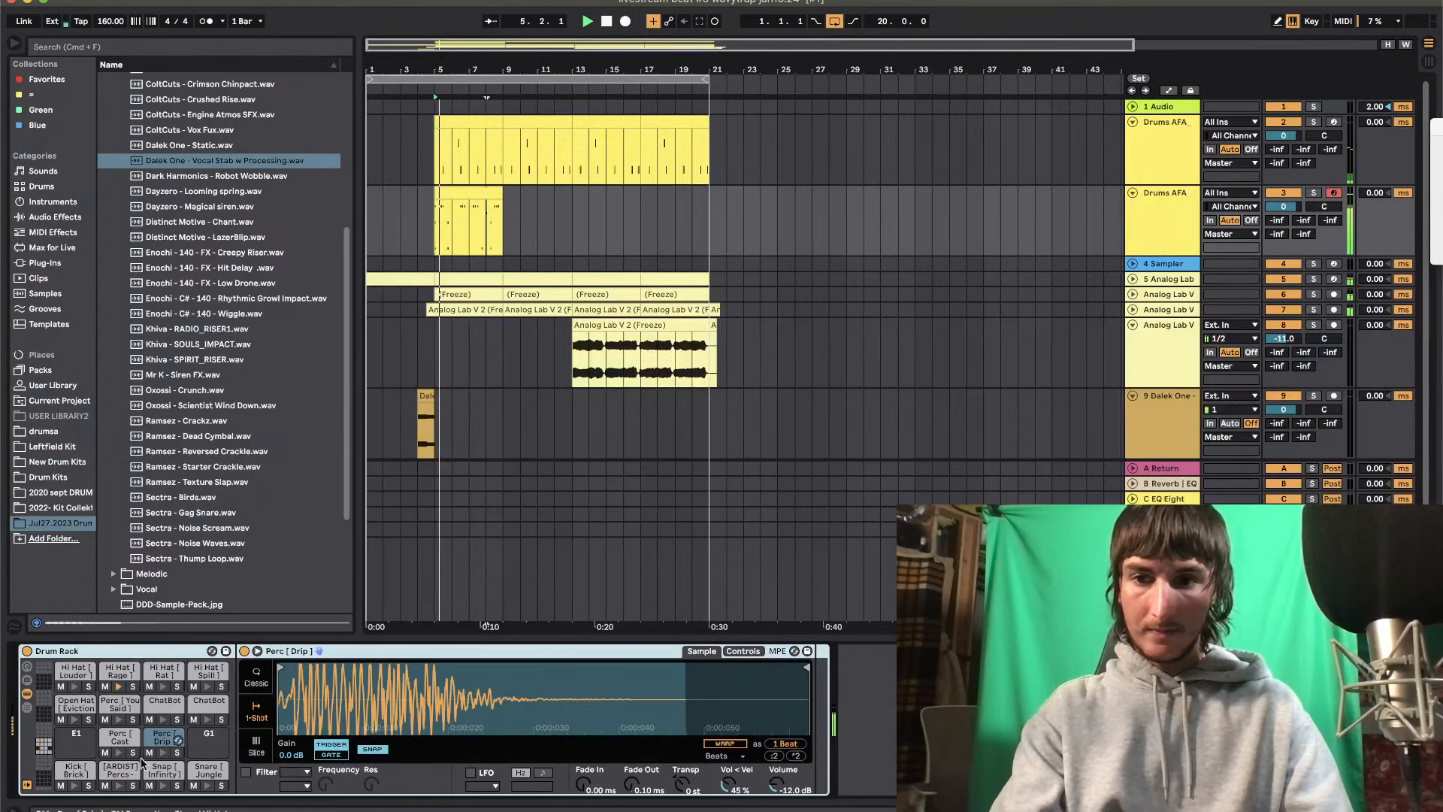
pyautogui.click(165, 701)
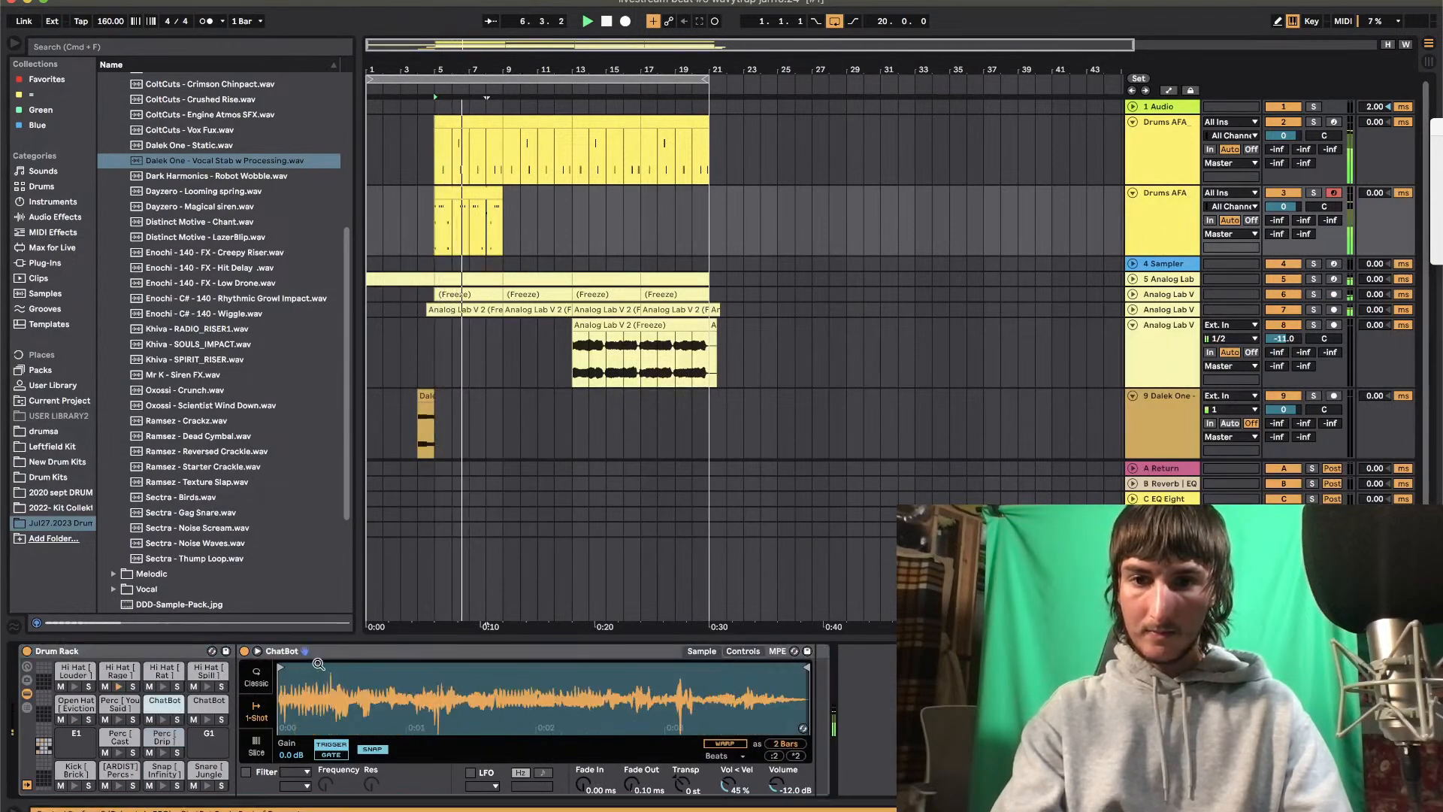
pyautogui.moveTo(461, 679); pyautogui.dragTo(457, 681)
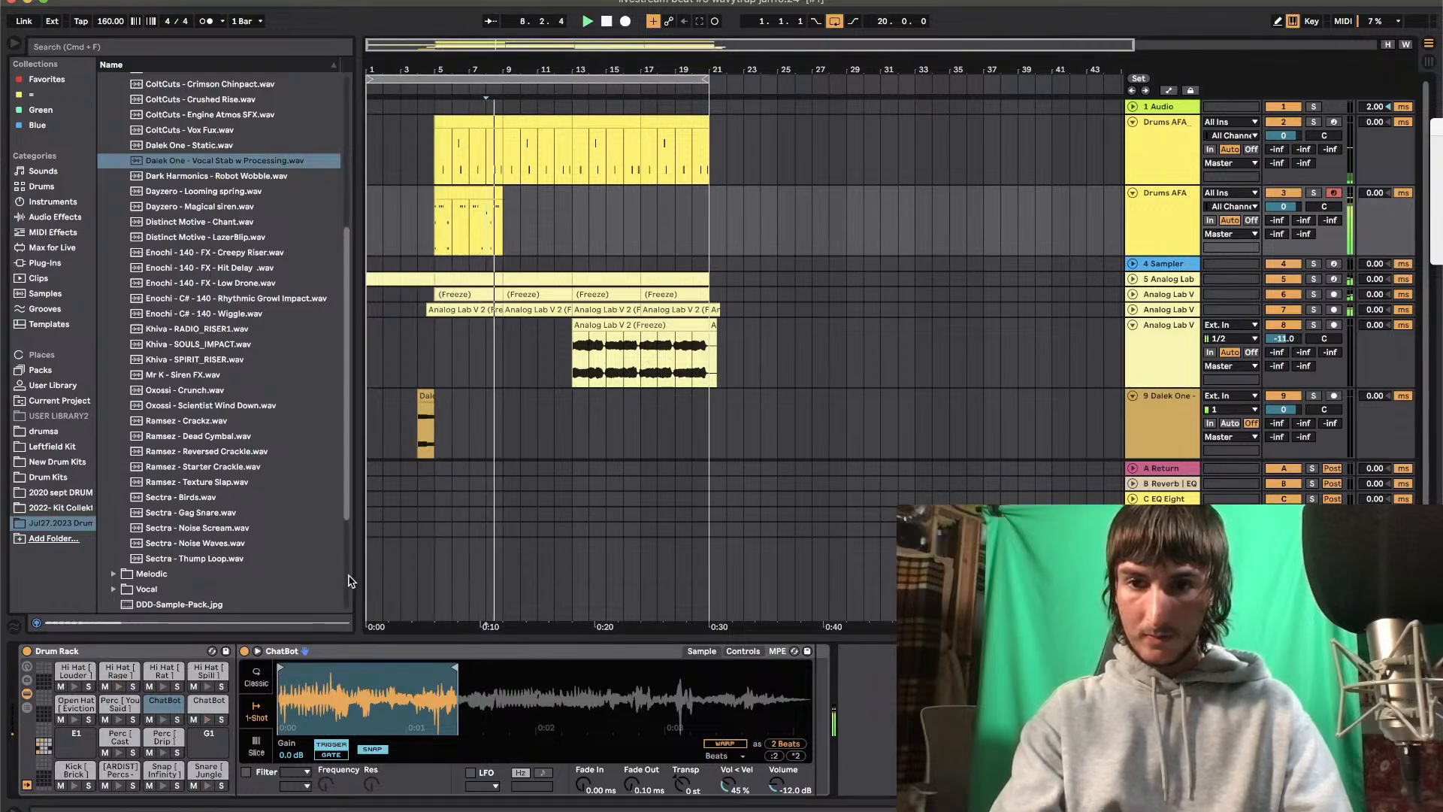
# Trim the second ChatBot pad's sample to a short slice just after the 0:01 mark
pyautogui.click(206, 705)
pyautogui.moveTo(288, 667); pyautogui.dragTo(436, 669)
pyautogui.moveTo(803, 666); pyautogui.dragTo(482, 669)
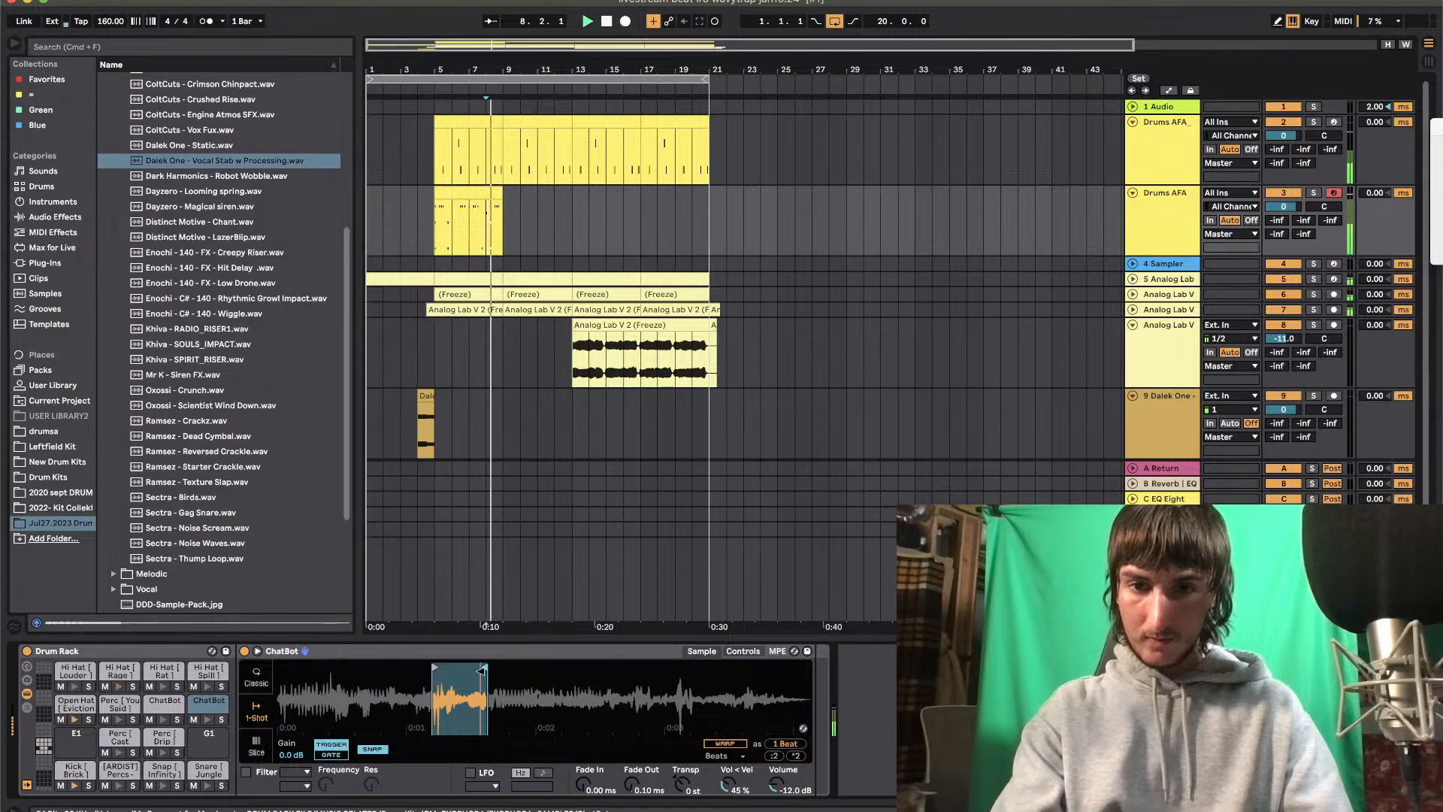
pyautogui.moveTo(482, 668); pyautogui.dragTo(464, 668)
pyautogui.press('space')
pyautogui.click(173, 703)
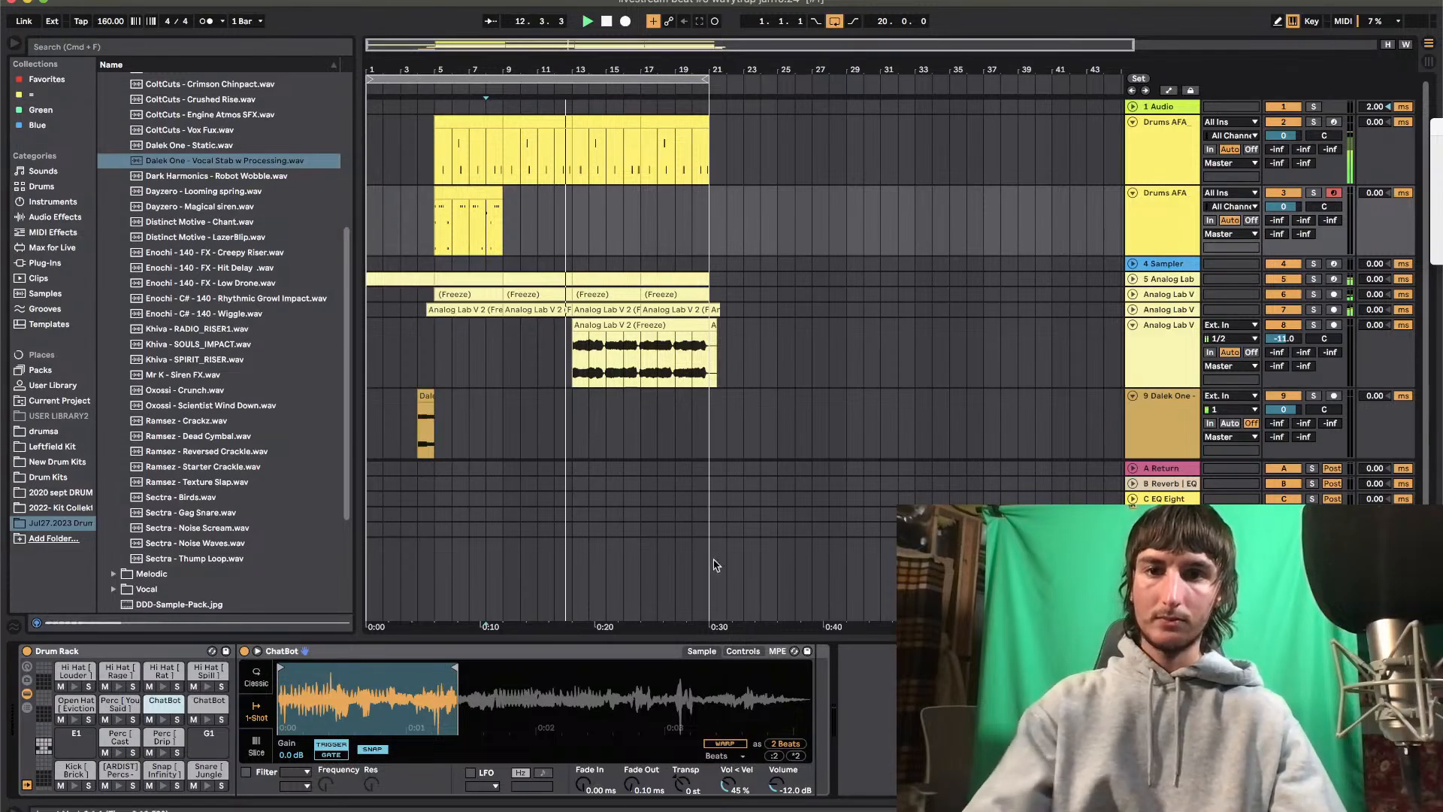
# Place copies of the second drum track's four-bar clip at bar 13 and bar 9
pyautogui.click(568, 212)
pyautogui.moveTo(455, 202); pyautogui.dragTo(448, 197)
pyautogui.press('super+d')
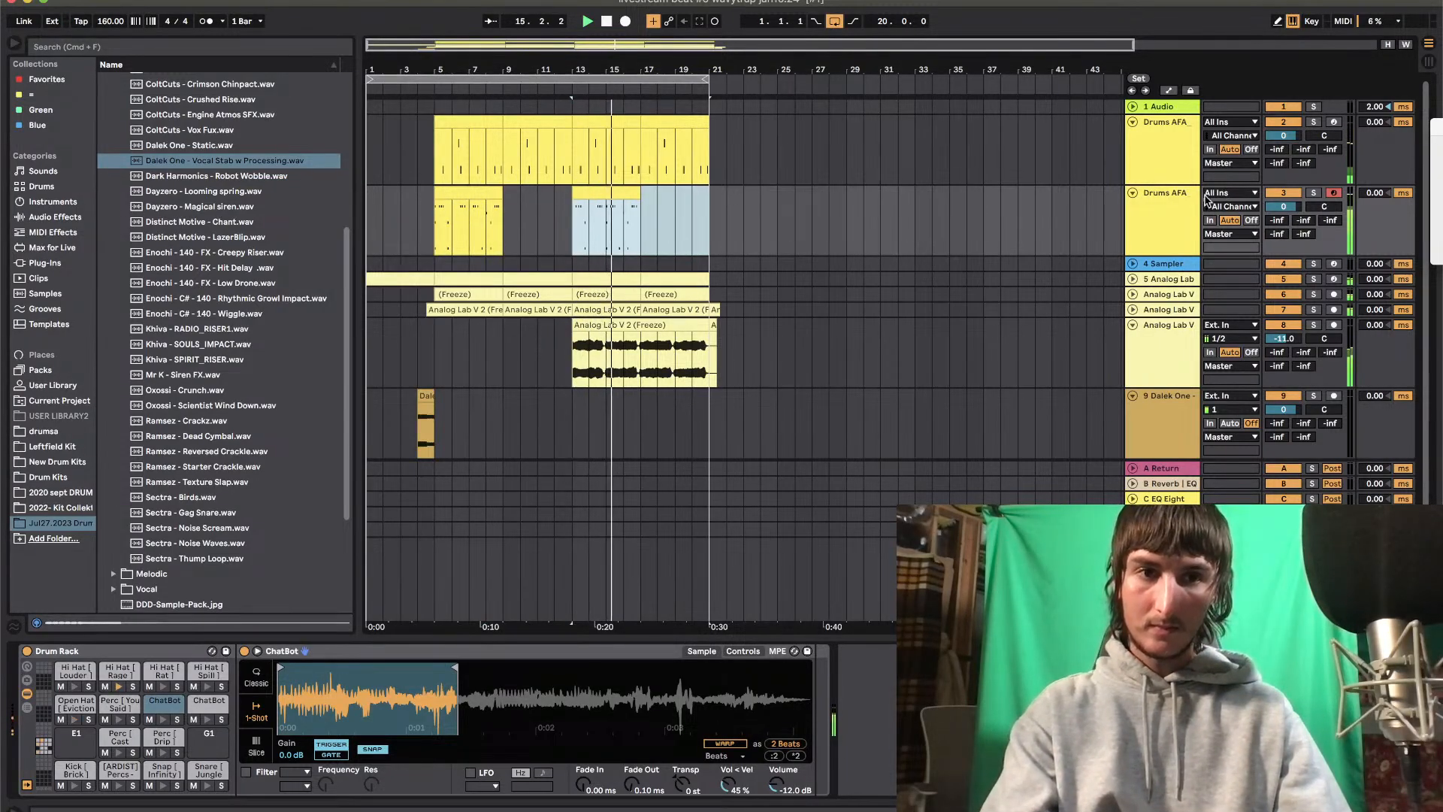
pyautogui.click(479, 193)
pyautogui.press('super+d')
# Try the bar 9 clip without its Open Hat [ Eviction ] notes, and undo the deletion
pyautogui.doubleClick(524, 192)
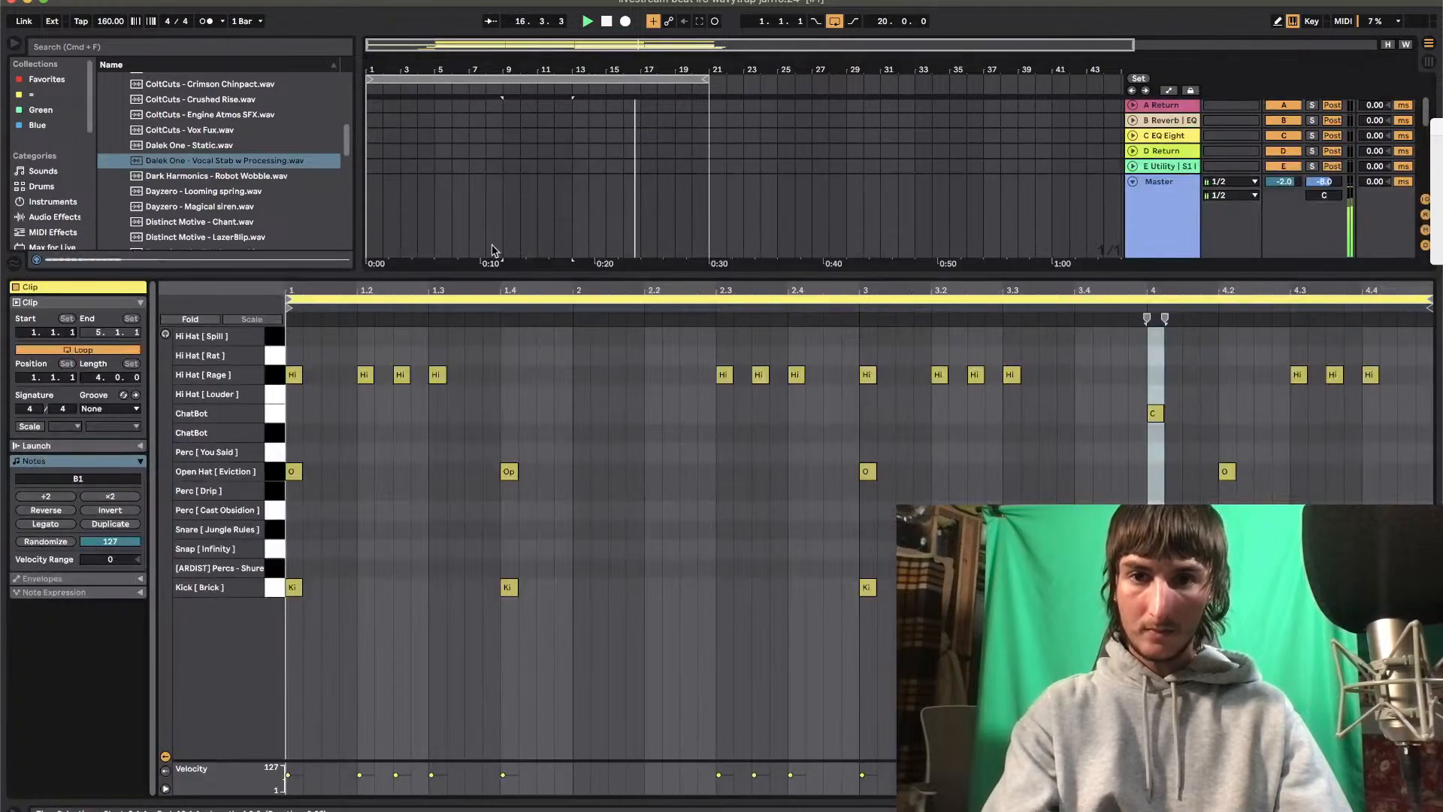
pyautogui.click(275, 474)
pyautogui.press('Delete')
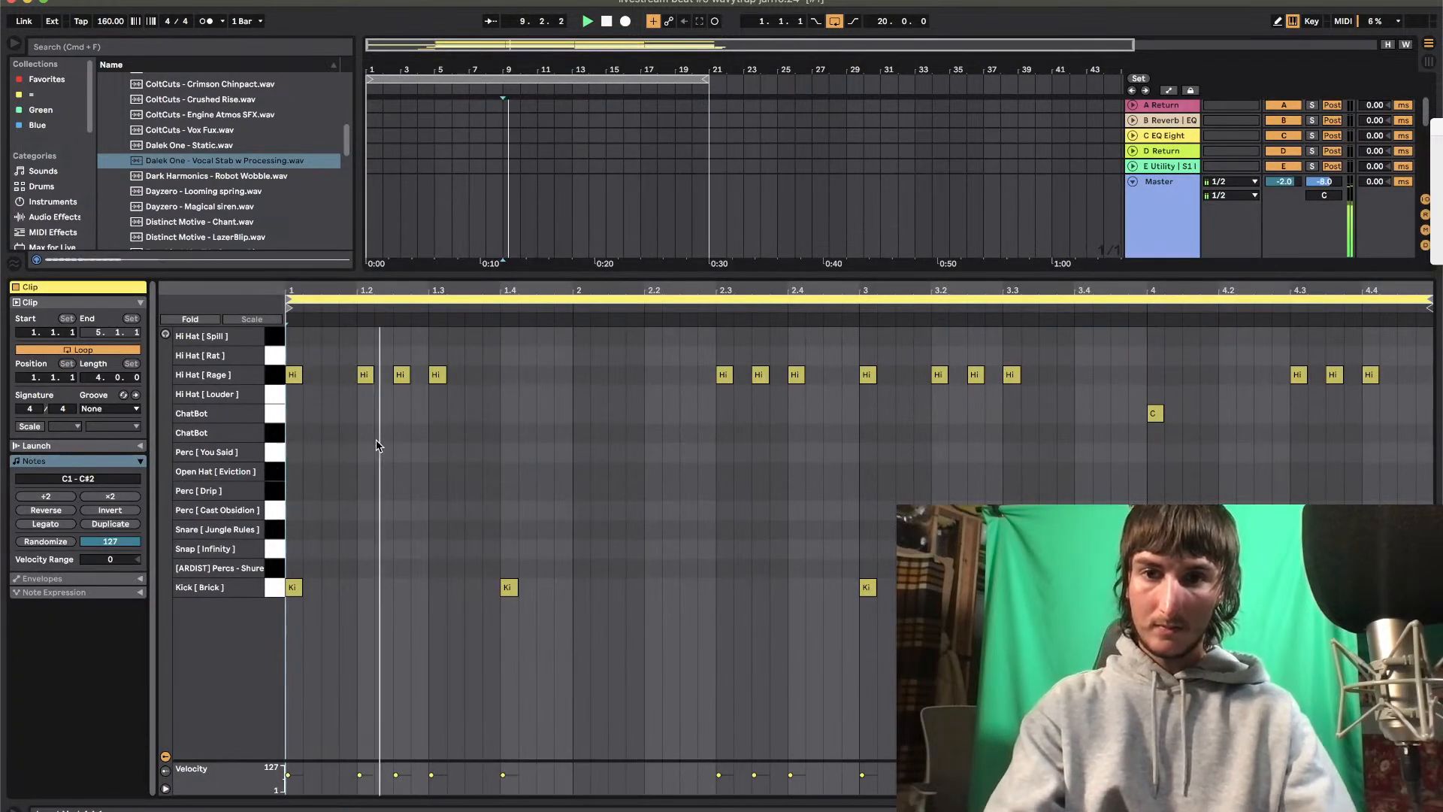
pyautogui.press('super+z')
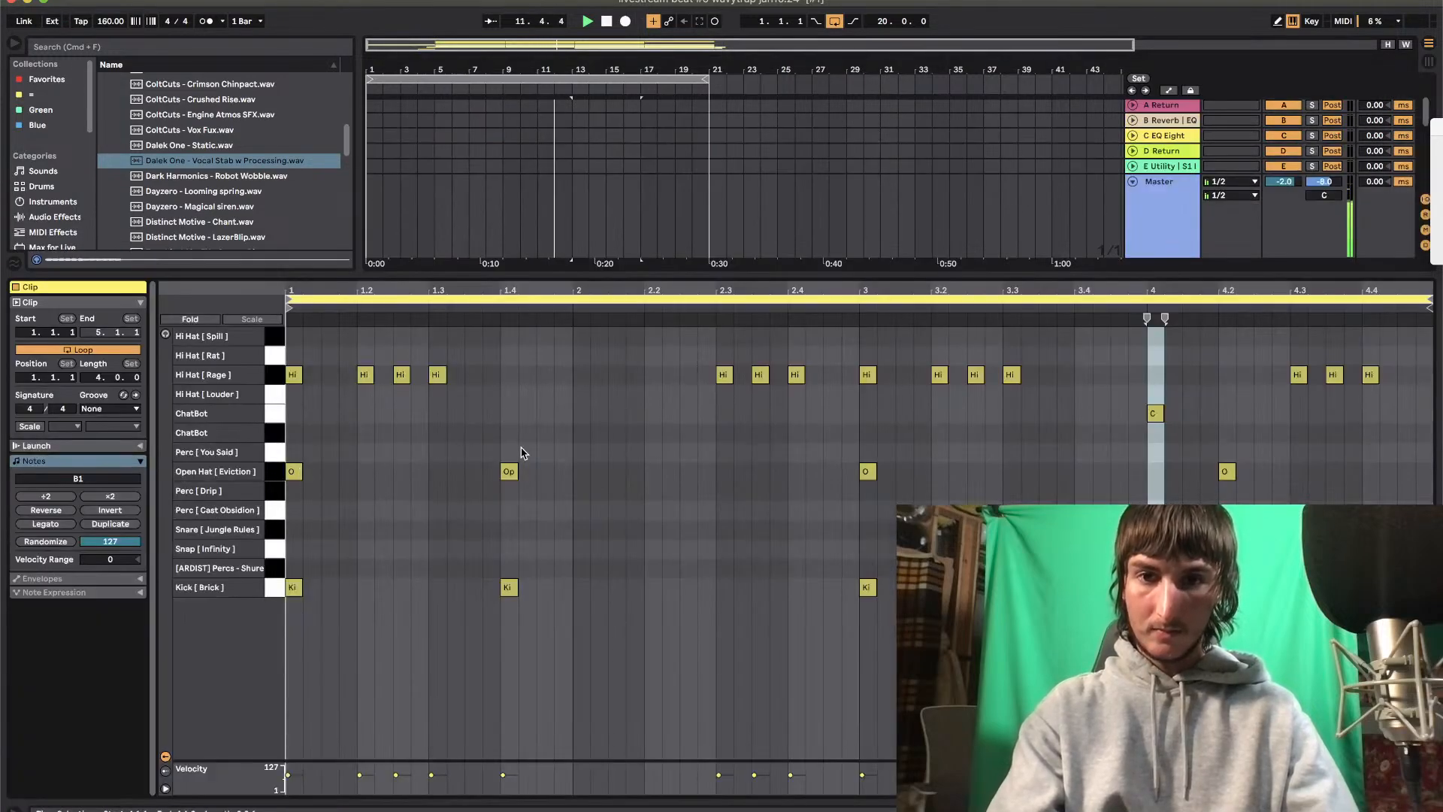
# Move the second Open Hat [ Eviction ] note in the bar 13 clip from 1.4 to 2.3
pyautogui.press('Right')
pyautogui.press('Right')
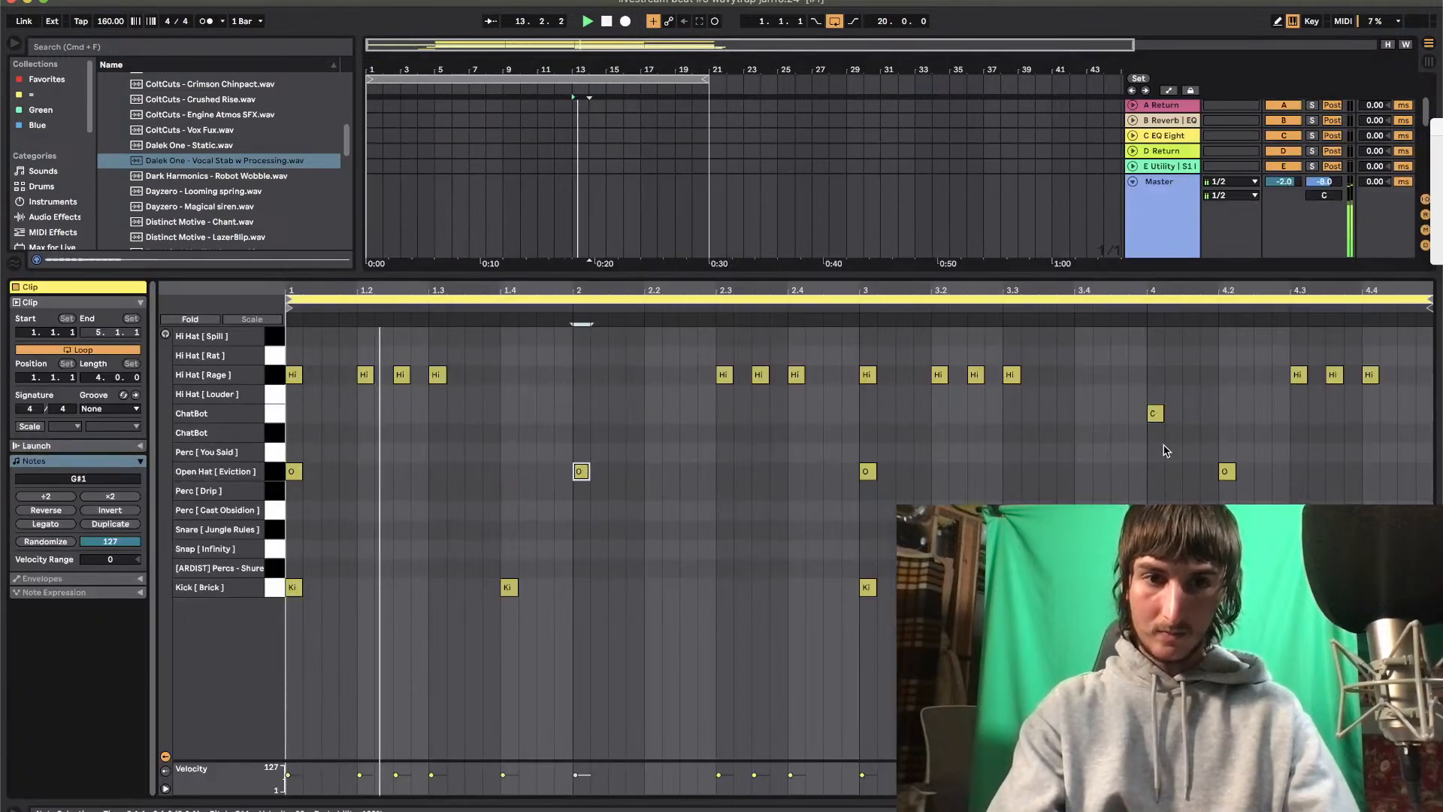
pyautogui.press('Right')
pyautogui.press('Right')
pyautogui.press('Right')
pyautogui.press('Right')
pyautogui.press('Right')
pyautogui.press('Right')
pyautogui.press('Right')
pyautogui.press('Right')
pyautogui.press('Right')
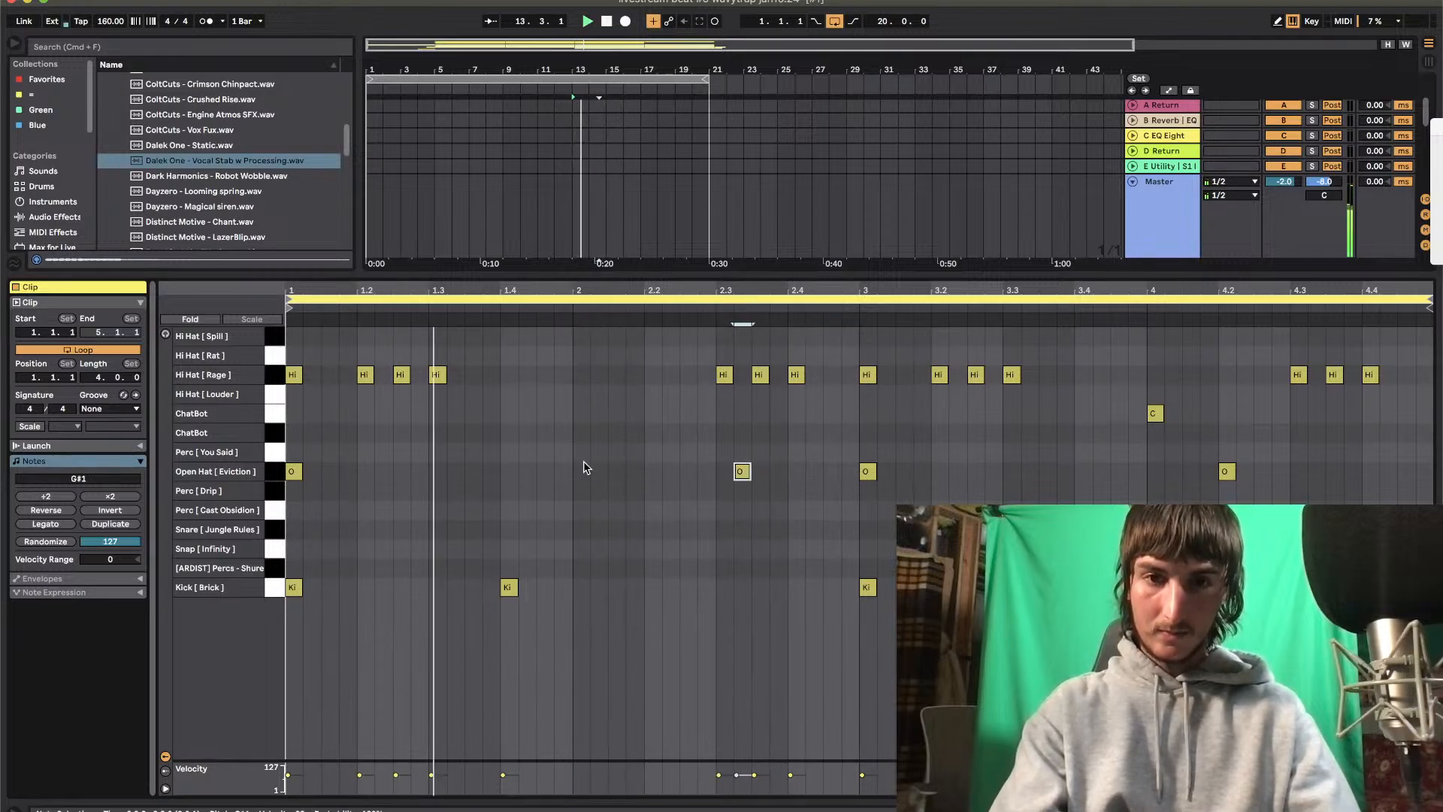
pyautogui.press('Left')
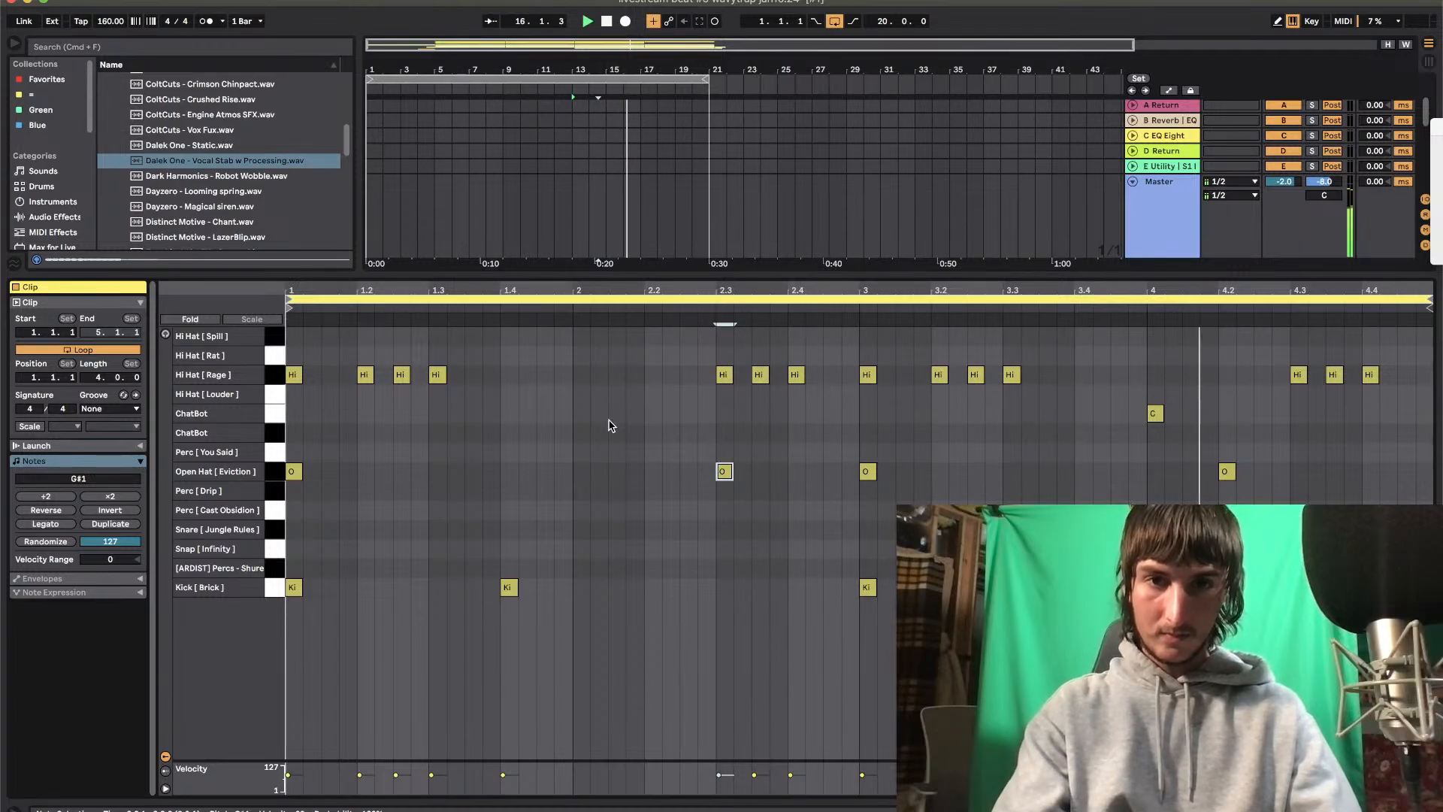
# Copy the second drum track's bar 9 clip to bar 17 and check its notes
pyautogui.doubleClick(678, 273)
pyautogui.click(535, 193)
pyautogui.press('super+c')
pyautogui.click(639, 222)
pyautogui.press('super+v')
pyautogui.doubleClick(668, 192)
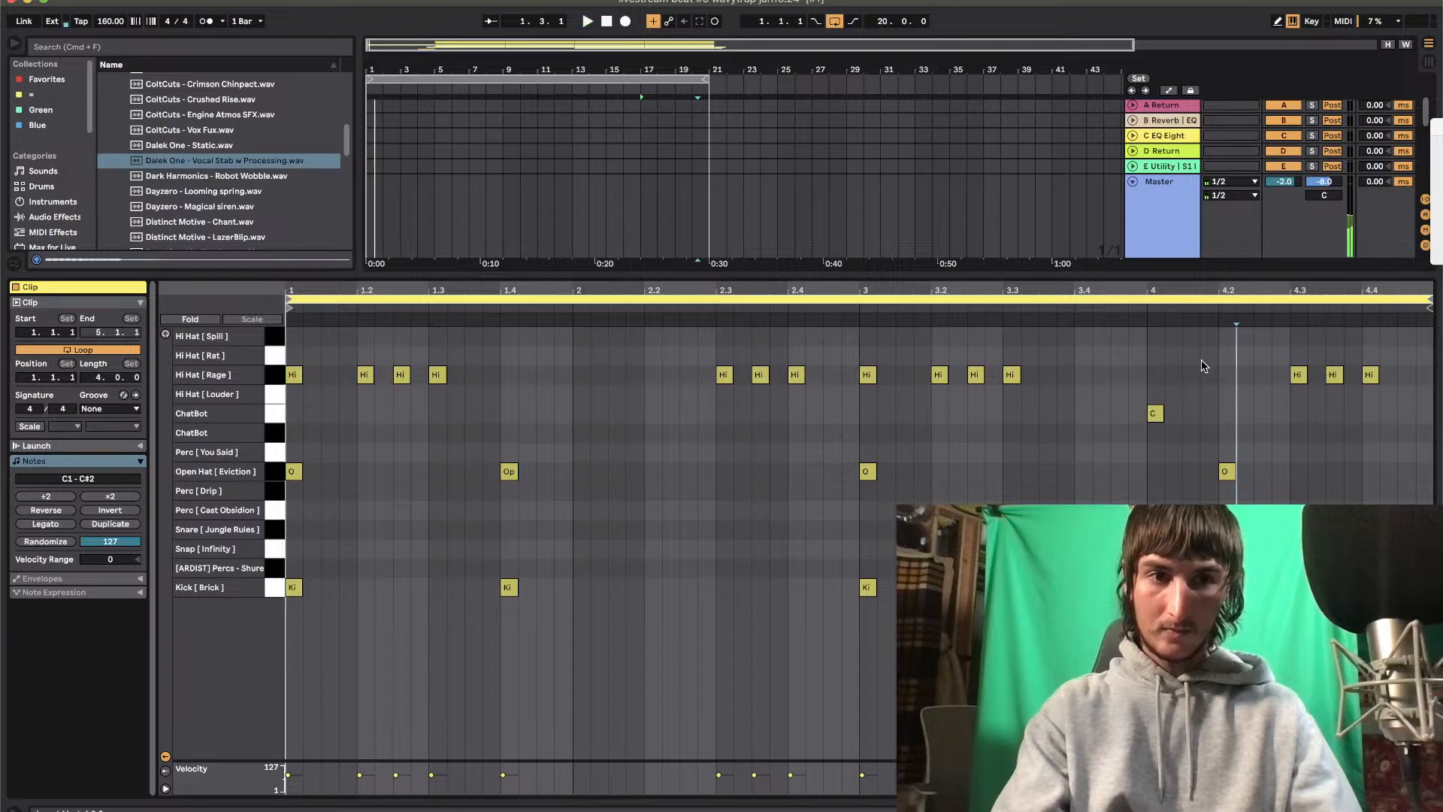
pyautogui.doubleClick(1164, 271)
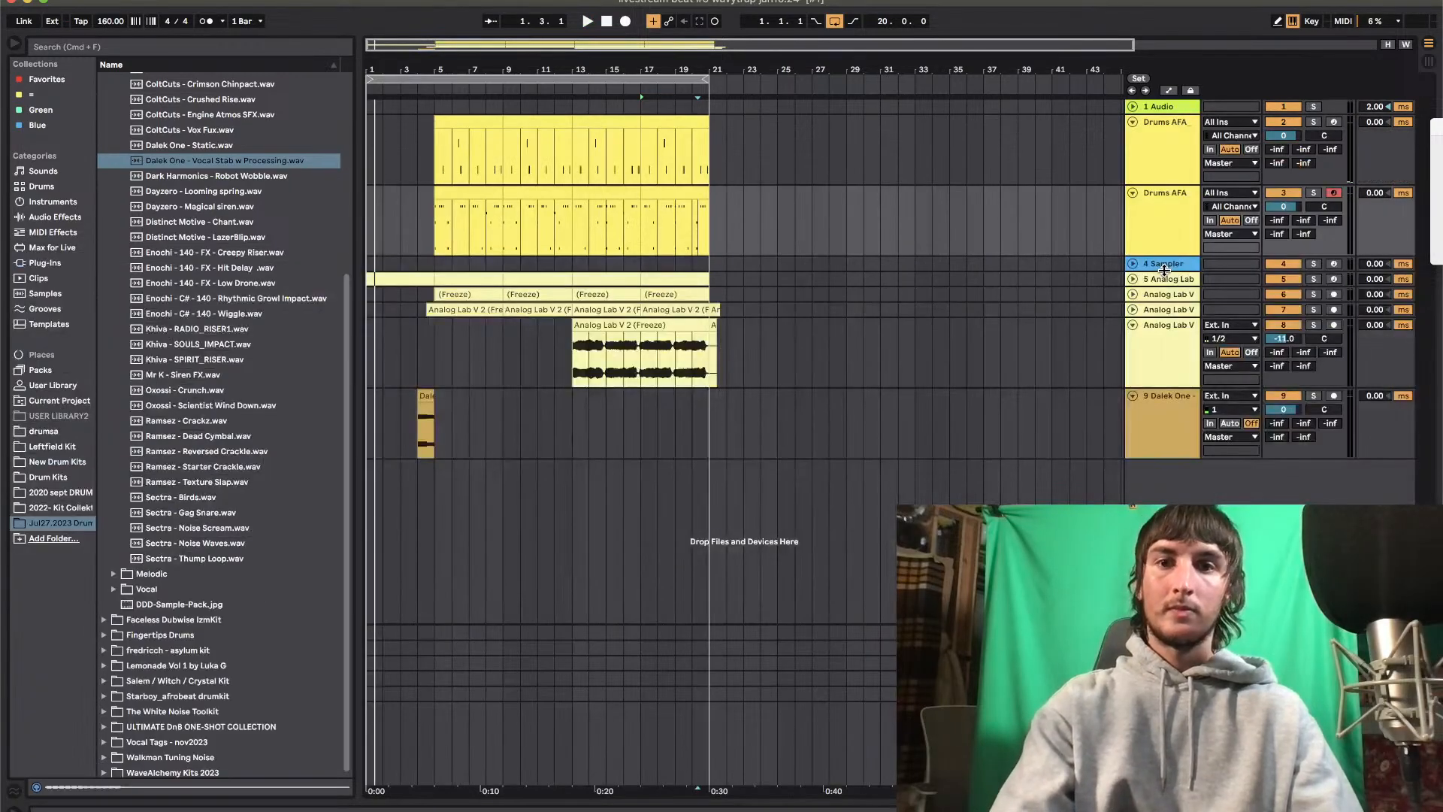
# Show the empty Sampler on track 4 and browse to the Drumz folder of the Starboy_afrobeat drumkit
pyautogui.doubleClick(1173, 259)
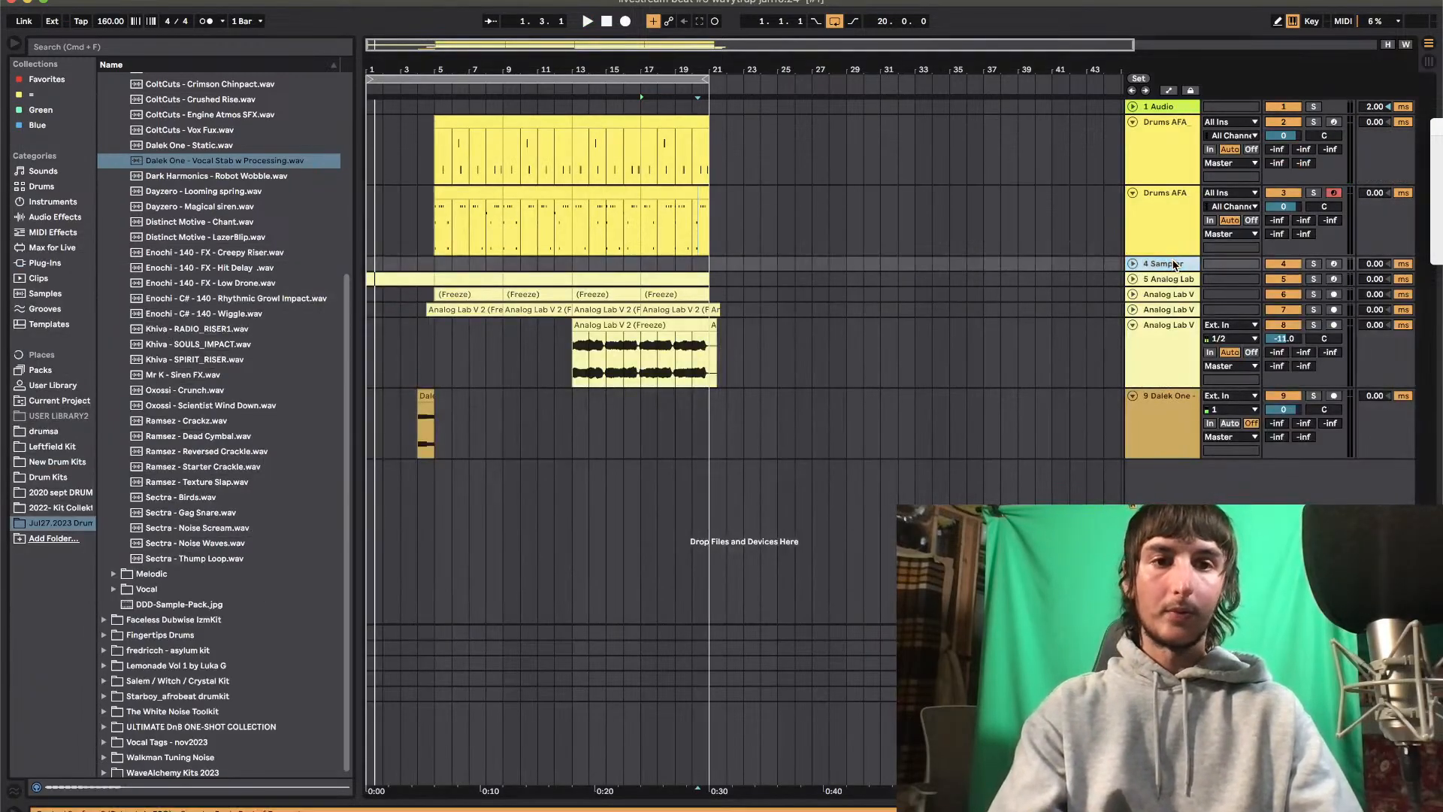
pyautogui.scroll(-5, 159, 440)
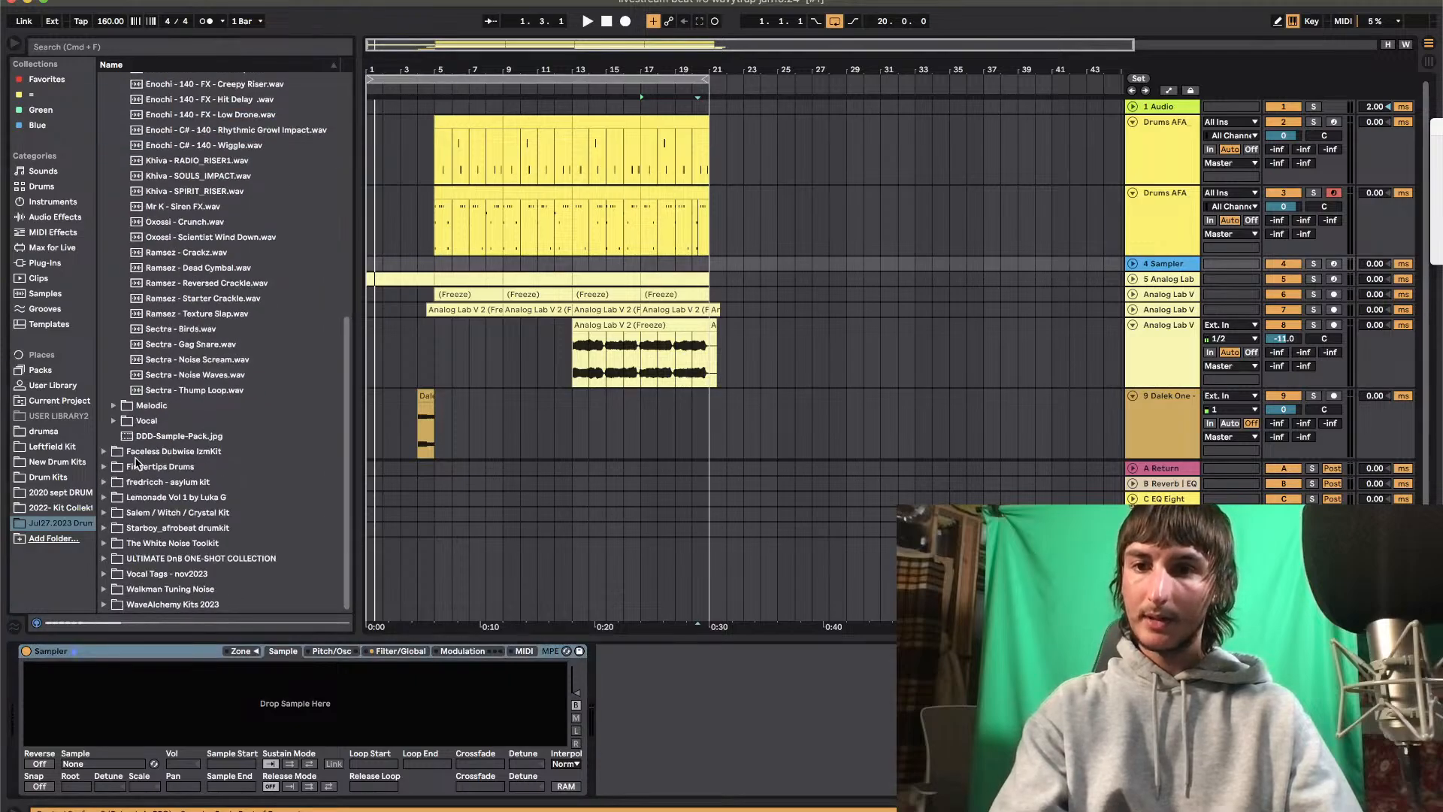
pyautogui.click(110, 547)
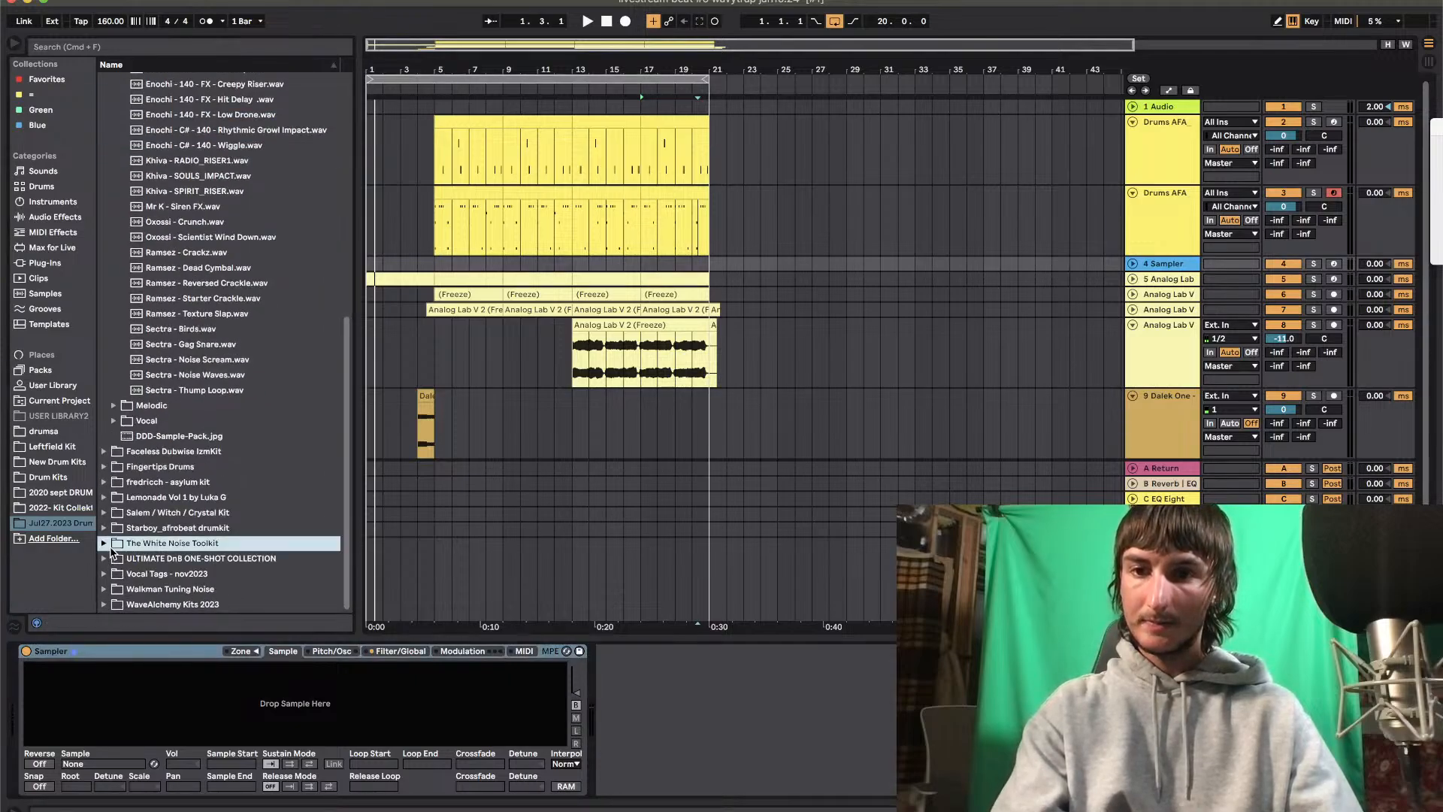
pyautogui.click(124, 529)
pyautogui.press('Right')
pyautogui.press('Down')
pyautogui.press('Down')
pyautogui.press('Down')
pyautogui.press('Down')
pyautogui.press('Down')
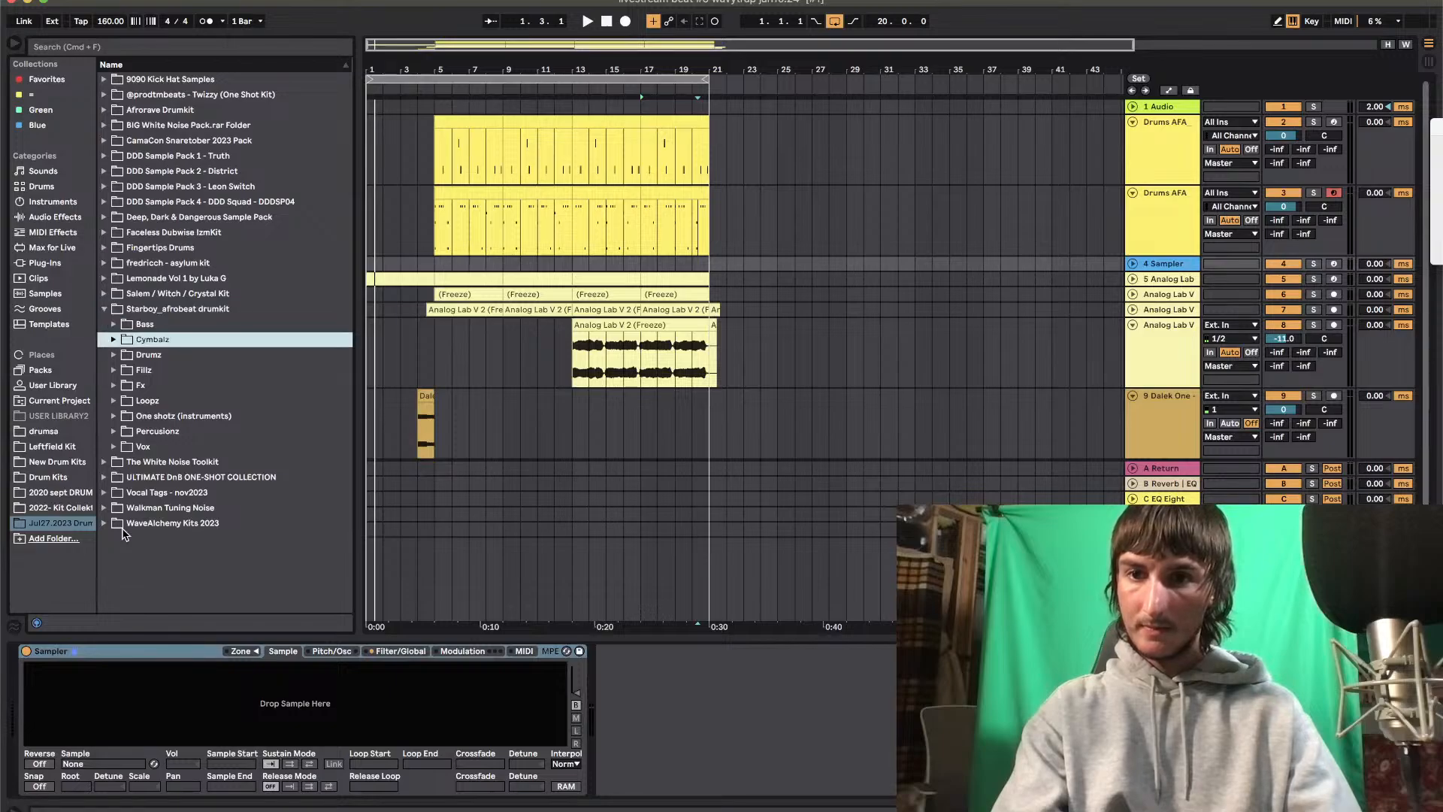
pyautogui.press('Up')
pyautogui.press('Up')
pyautogui.press('Right')
pyautogui.press('Down')
pyautogui.press('Down')
pyautogui.press('Down')
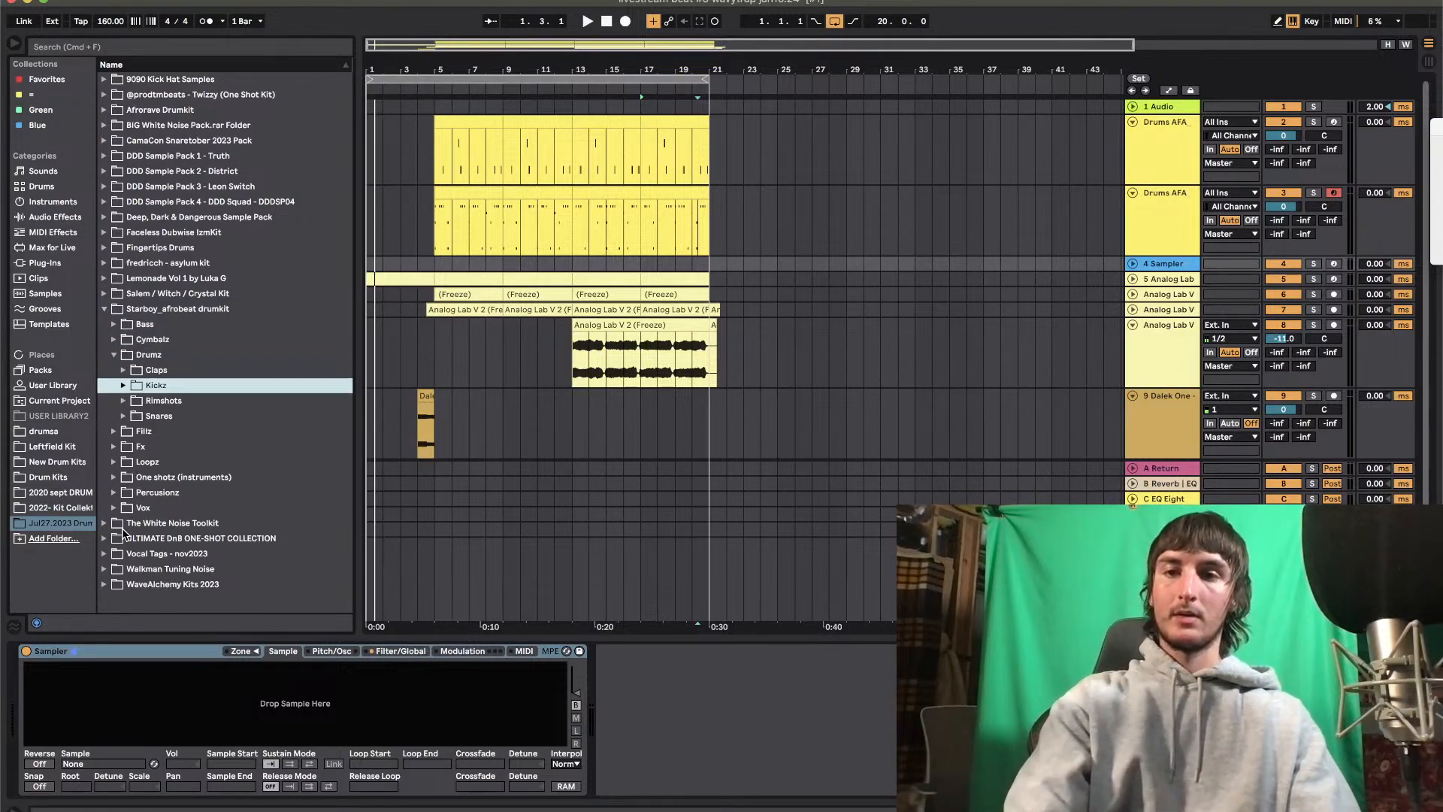
# Audition the samples in the Claps folder and load Stb clap (3).wav into the Sampler
pyautogui.press('Down')
pyautogui.press('Up')
pyautogui.press('Up')
pyautogui.press('Up')
pyautogui.press('Right')
pyautogui.press('Down')
pyautogui.press('Down')
pyautogui.press('Down')
pyautogui.press('Down')
pyautogui.press('Up')
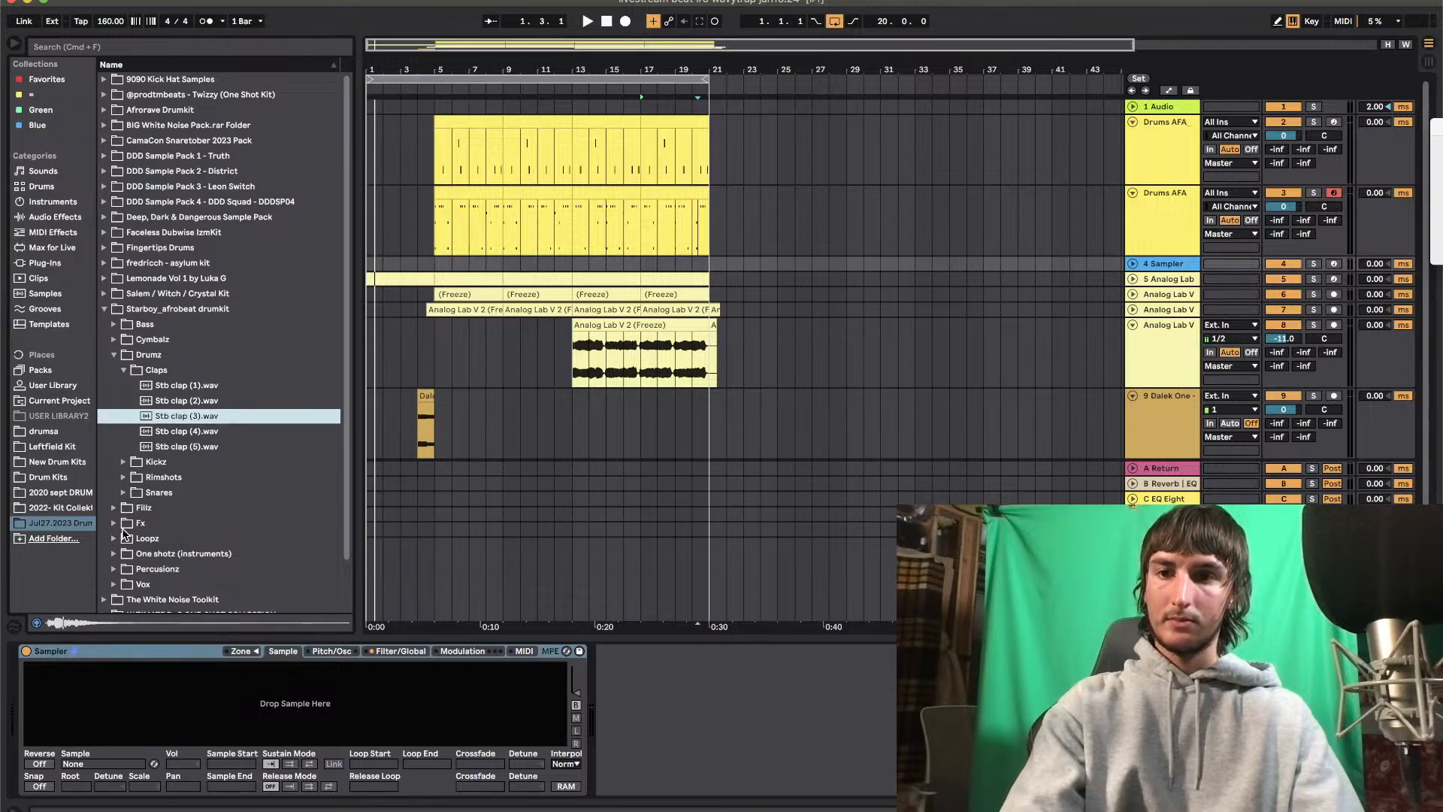
pyautogui.moveTo(184, 733); pyautogui.dragTo(184, 712)
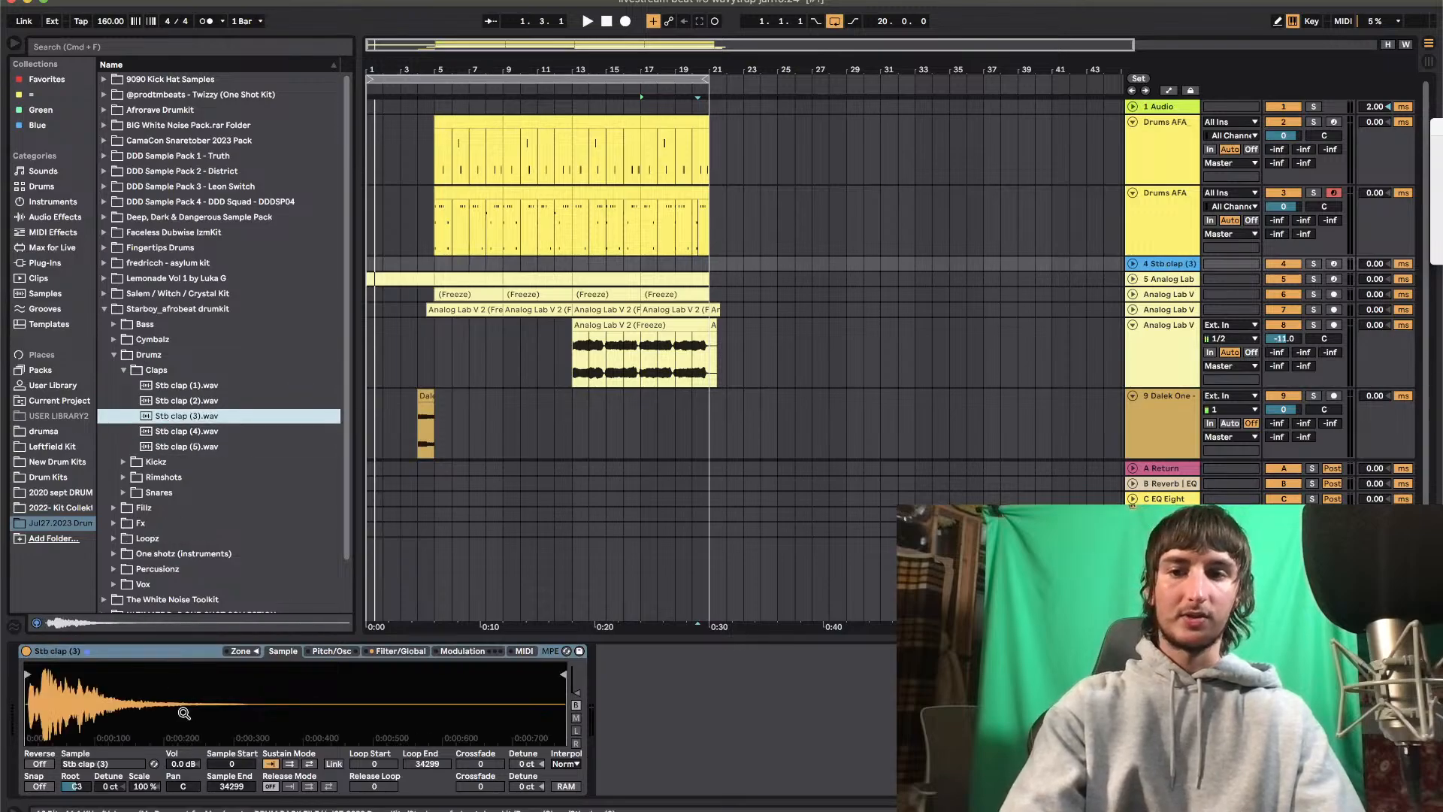
# Trim the clap's sample start to 1019 and set the Sampler's volume envelope decay to 159 ms
pyautogui.click(43, 172)
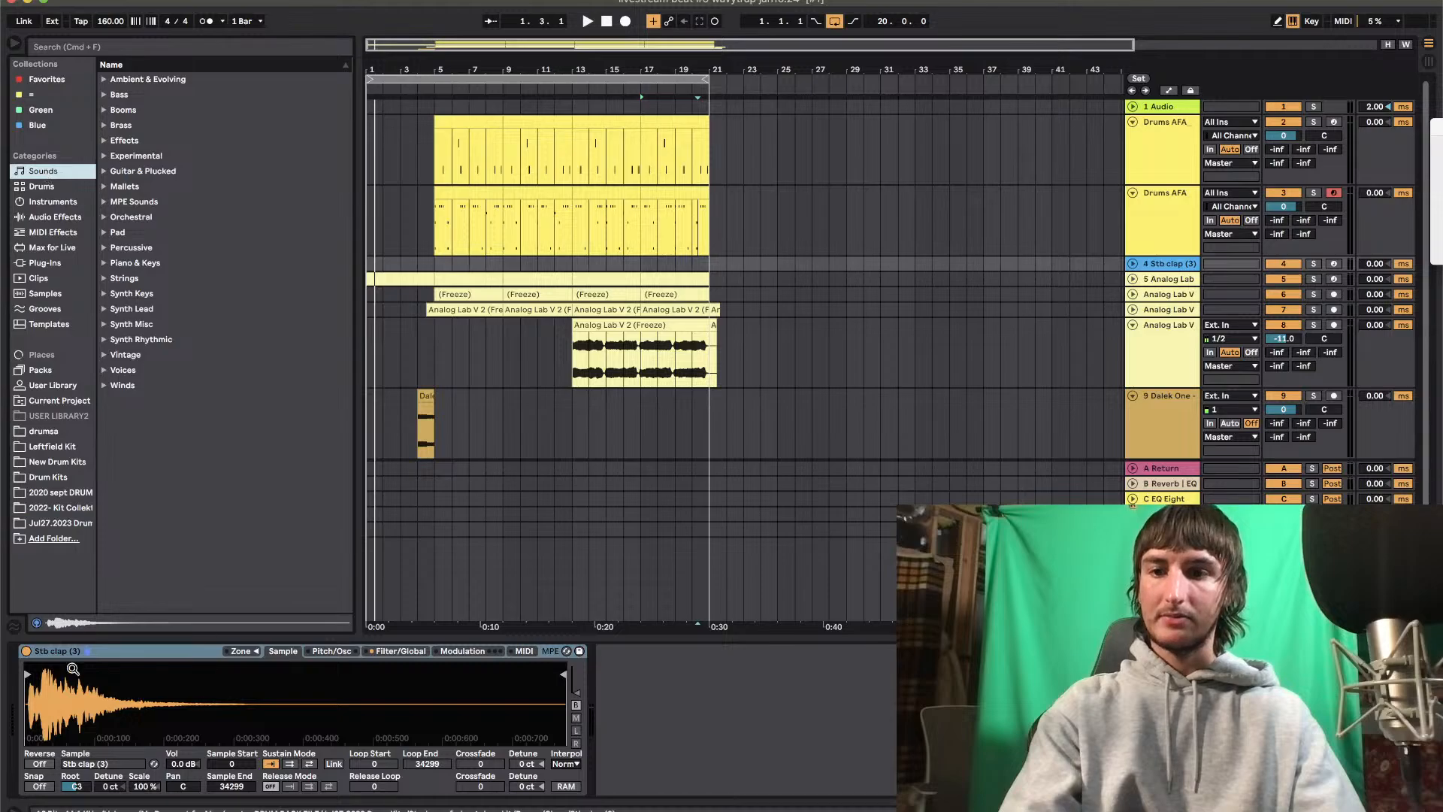
pyautogui.click(29, 675)
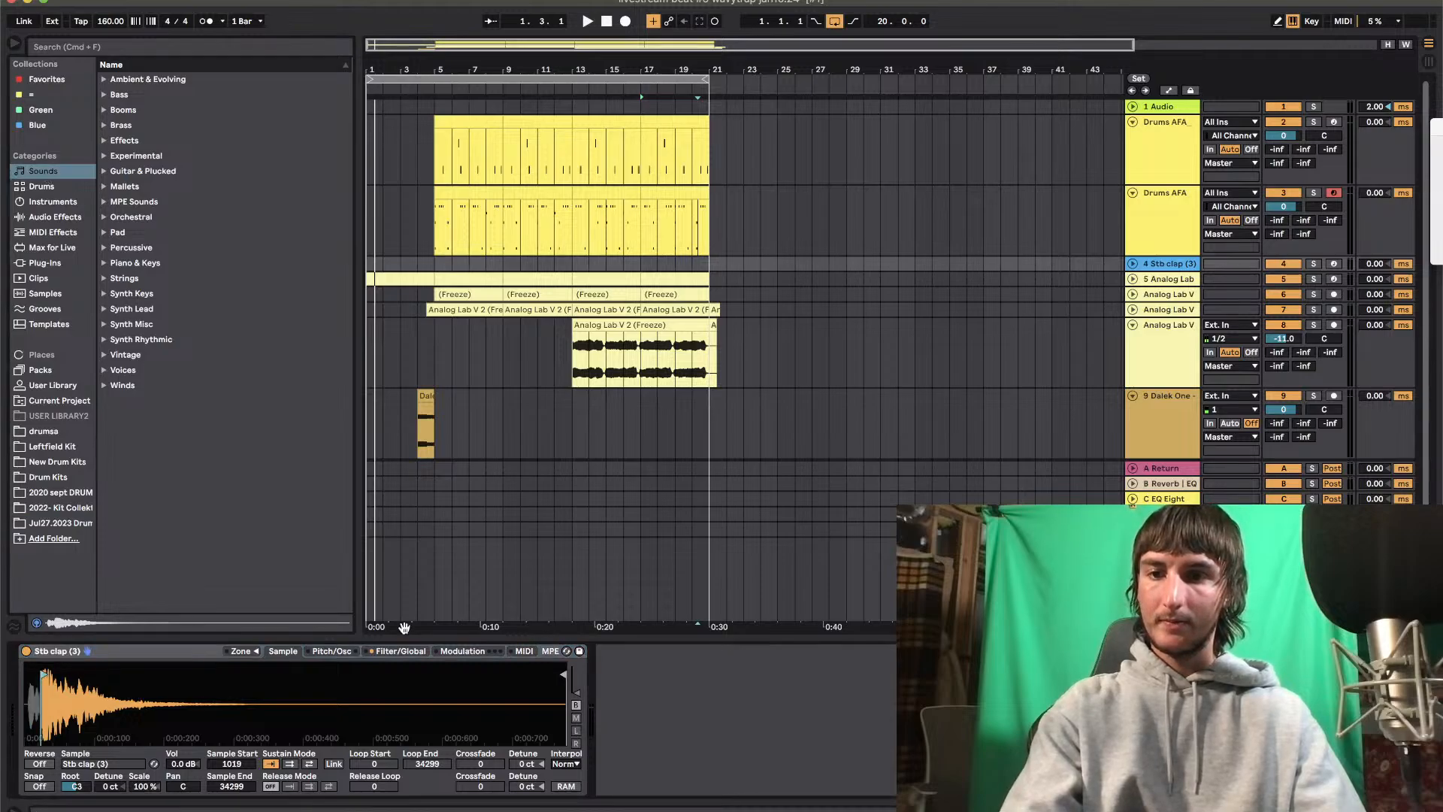
pyautogui.click(406, 652)
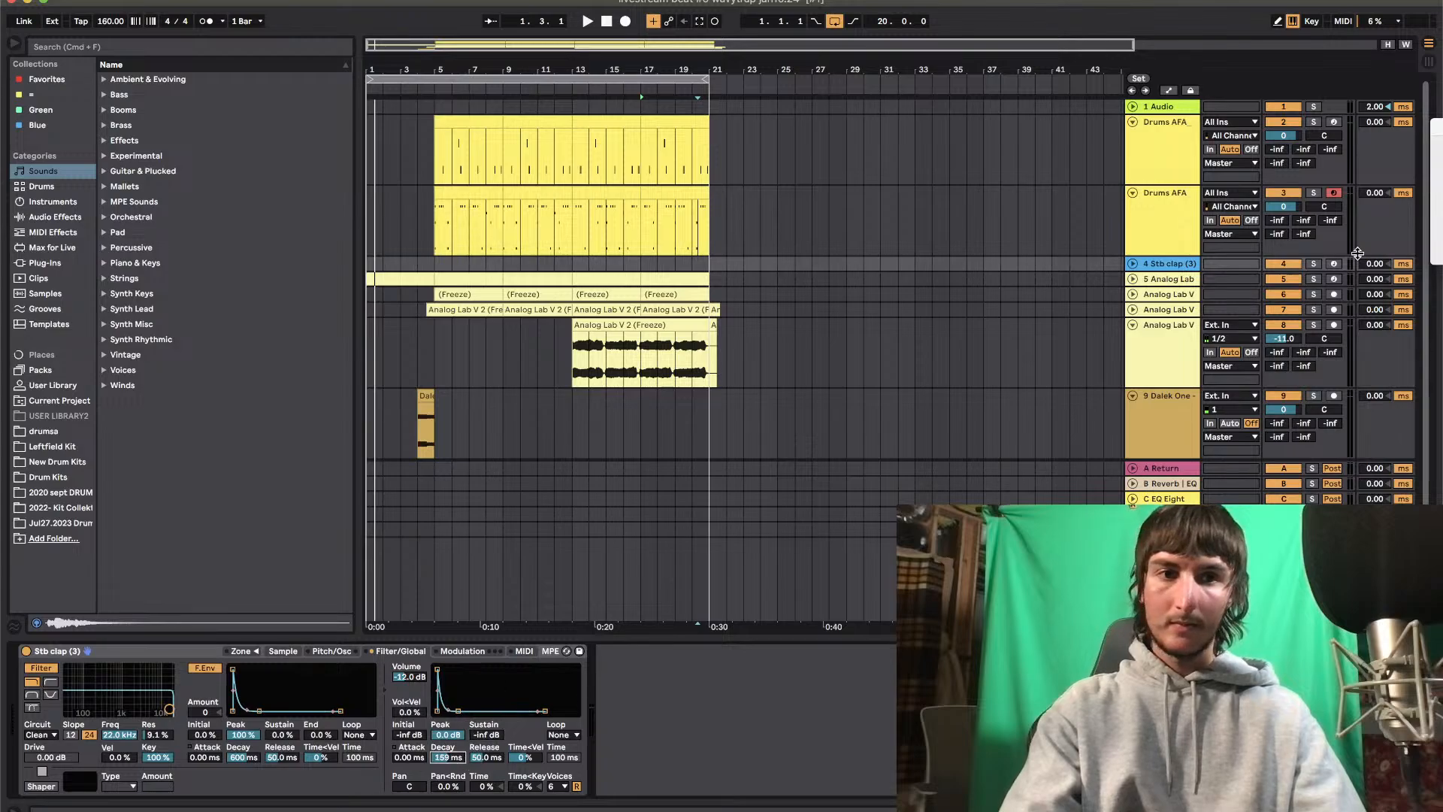
# Insert an empty eight-bar MIDI clip from bar 13 to bar 21 on the Stb clap (3) track
pyautogui.scroll(-2, 1342, 321)
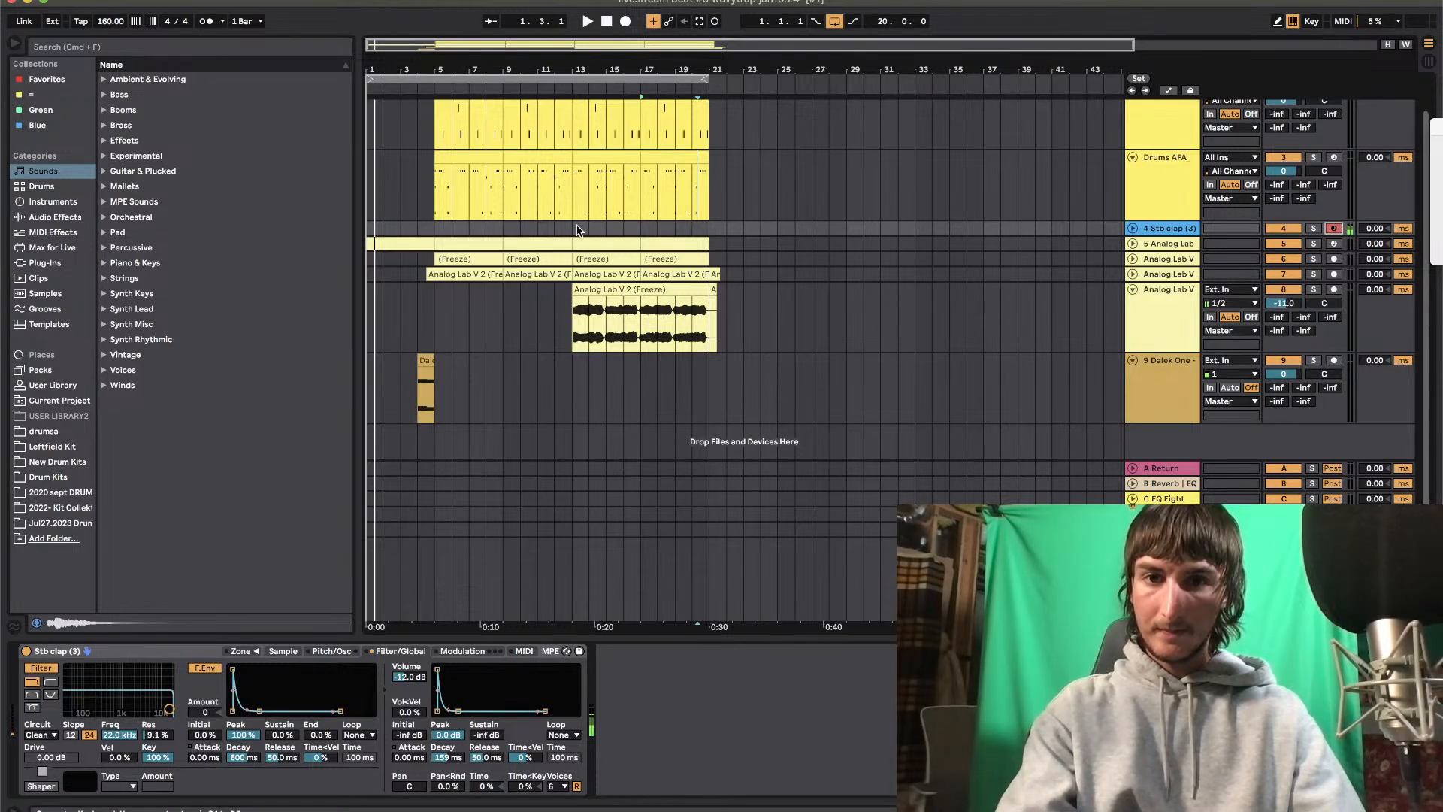
pyautogui.rightClick(703, 232)
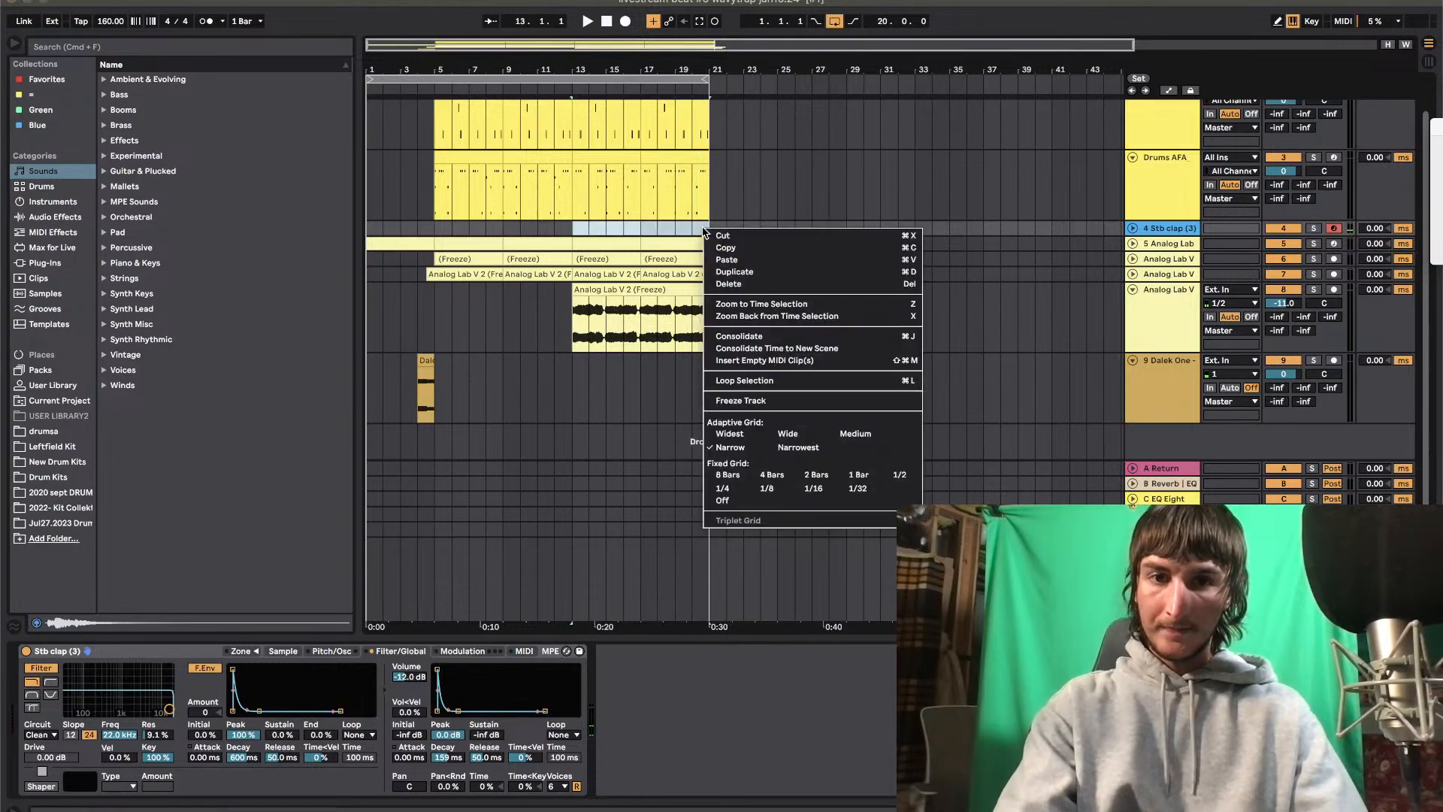
pyautogui.click(758, 364)
pyautogui.scroll(2, 265, 427)
# Place an E4 note at the clip's start and repeat it every eighth note through bar 1 to beat 2.1
pyautogui.doubleClick(244, 400)
pyautogui.press('super+d')
pyautogui.press('super+d')
pyautogui.press('super+d')
pyautogui.press('super+d')
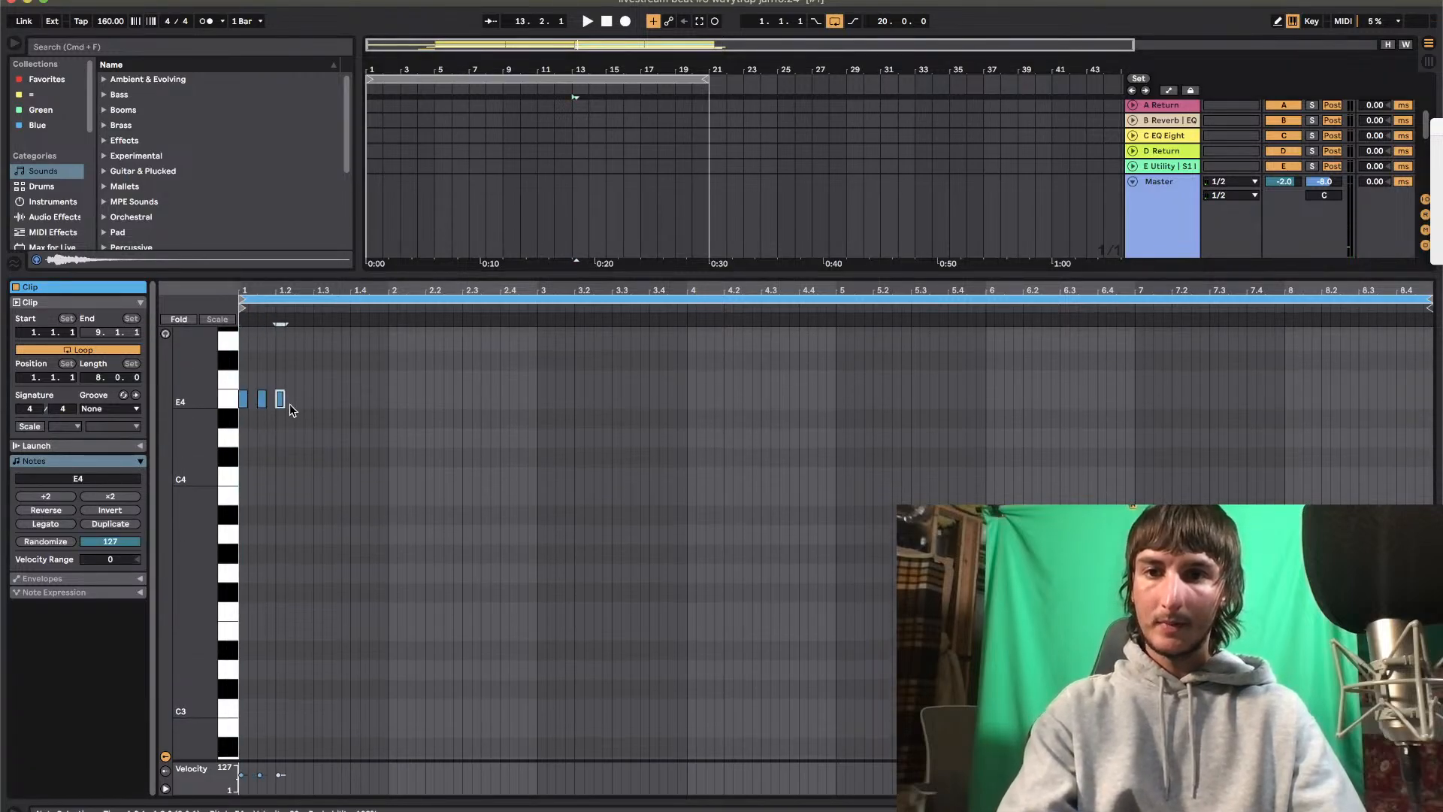
pyautogui.press('super+d')
pyautogui.press('super+d')
pyautogui.press('super+d')
pyautogui.press('super+d')
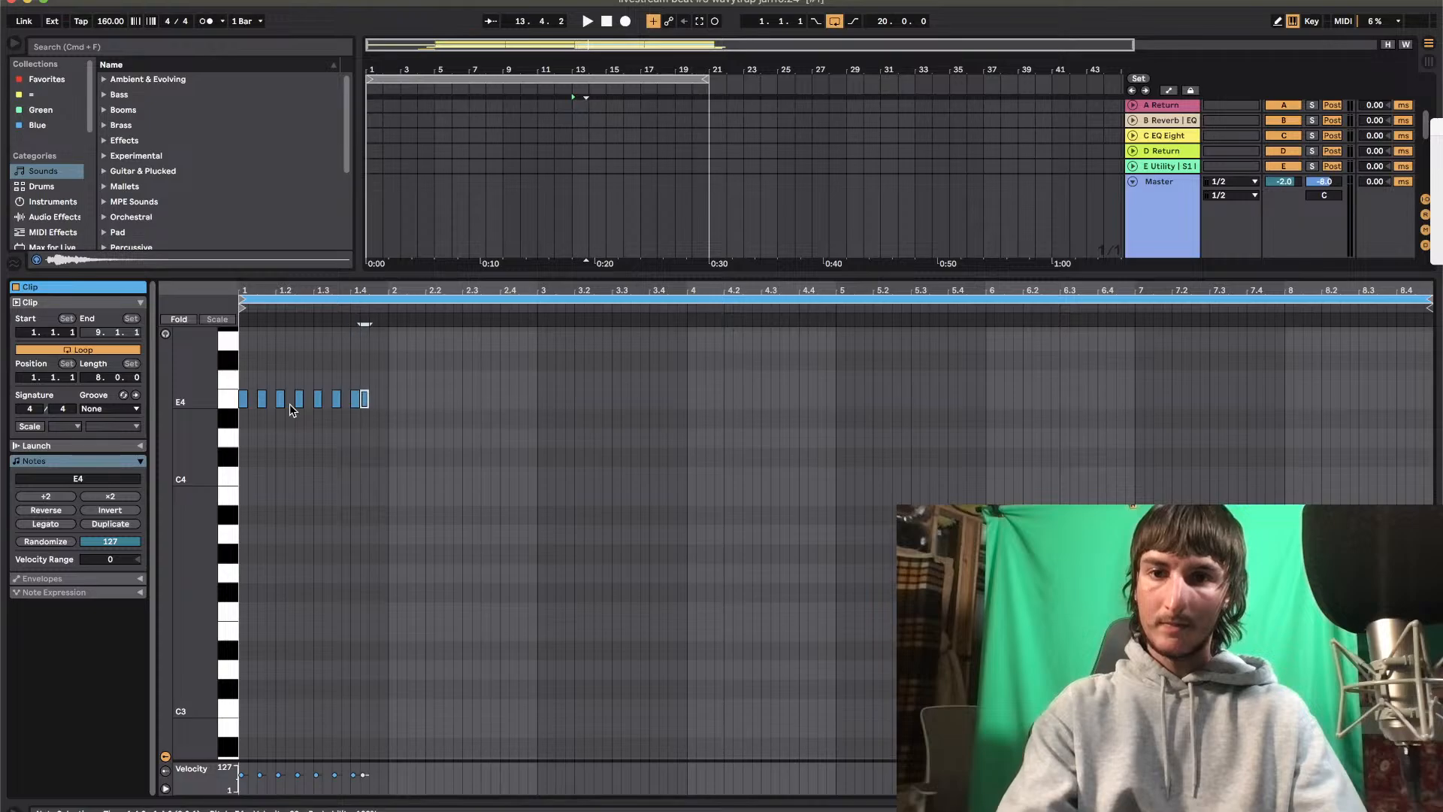
pyautogui.press('space')
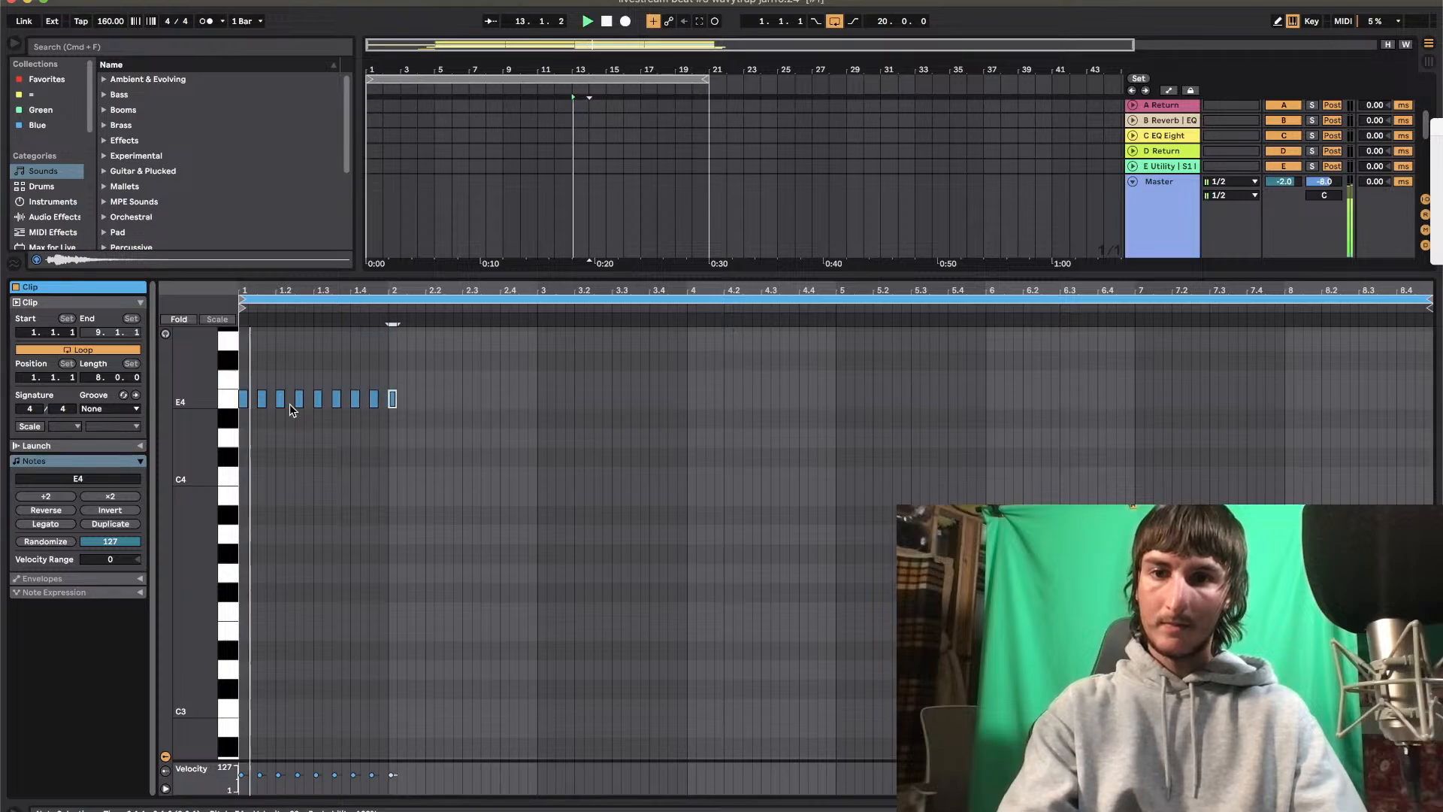
# Duplicate the bar 1 clap notes into bar 2 and play the result
pyautogui.press('space')
pyautogui.click(385, 379)
pyautogui.moveTo(385, 383); pyautogui.dragTo(239, 421)
pyautogui.press('super+d')
pyautogui.press('space')
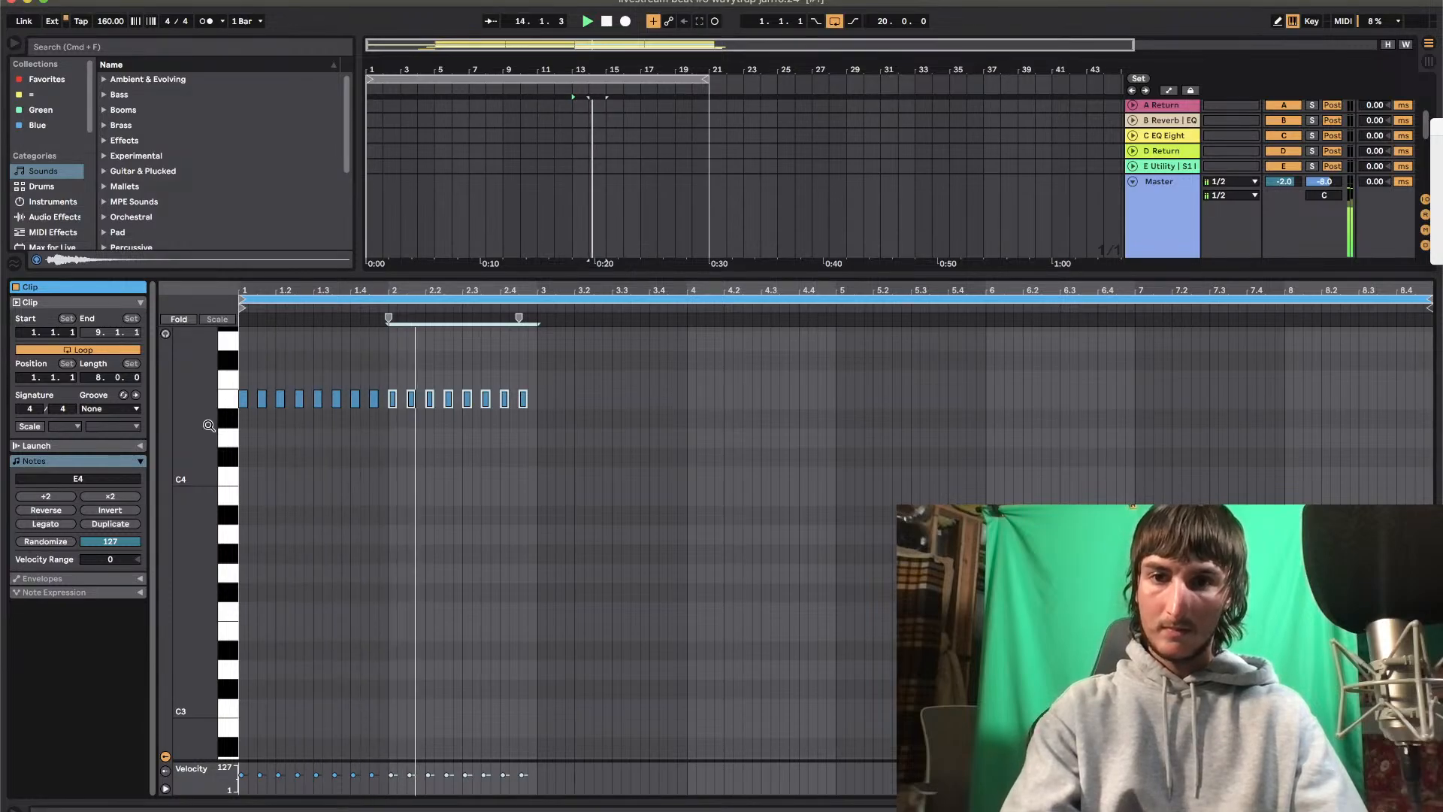
# Halve the timing of the duplicated bar 2 notes and shift them to start at 2.2.3
pyautogui.click(47, 497)
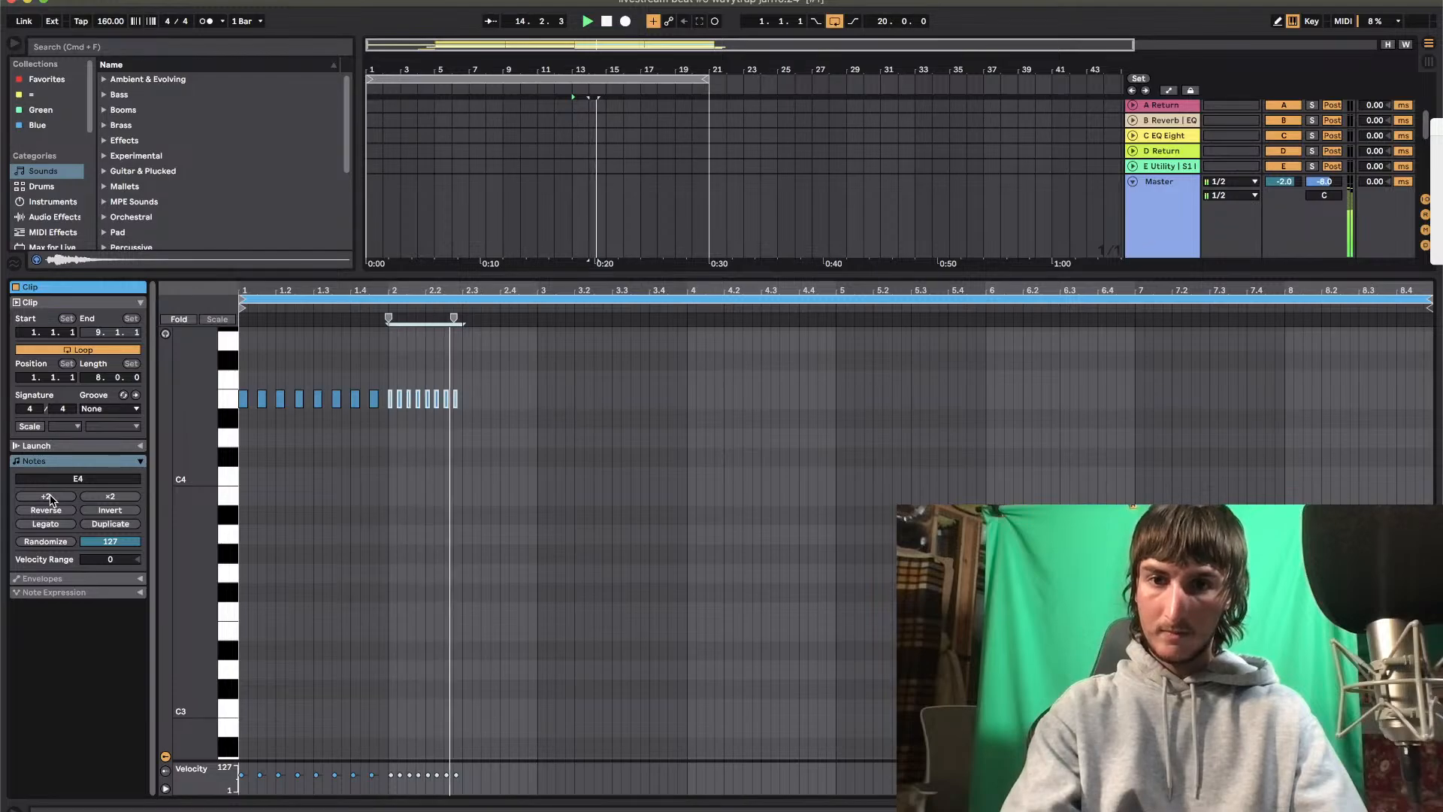
pyautogui.press('Right')
pyautogui.press('Right')
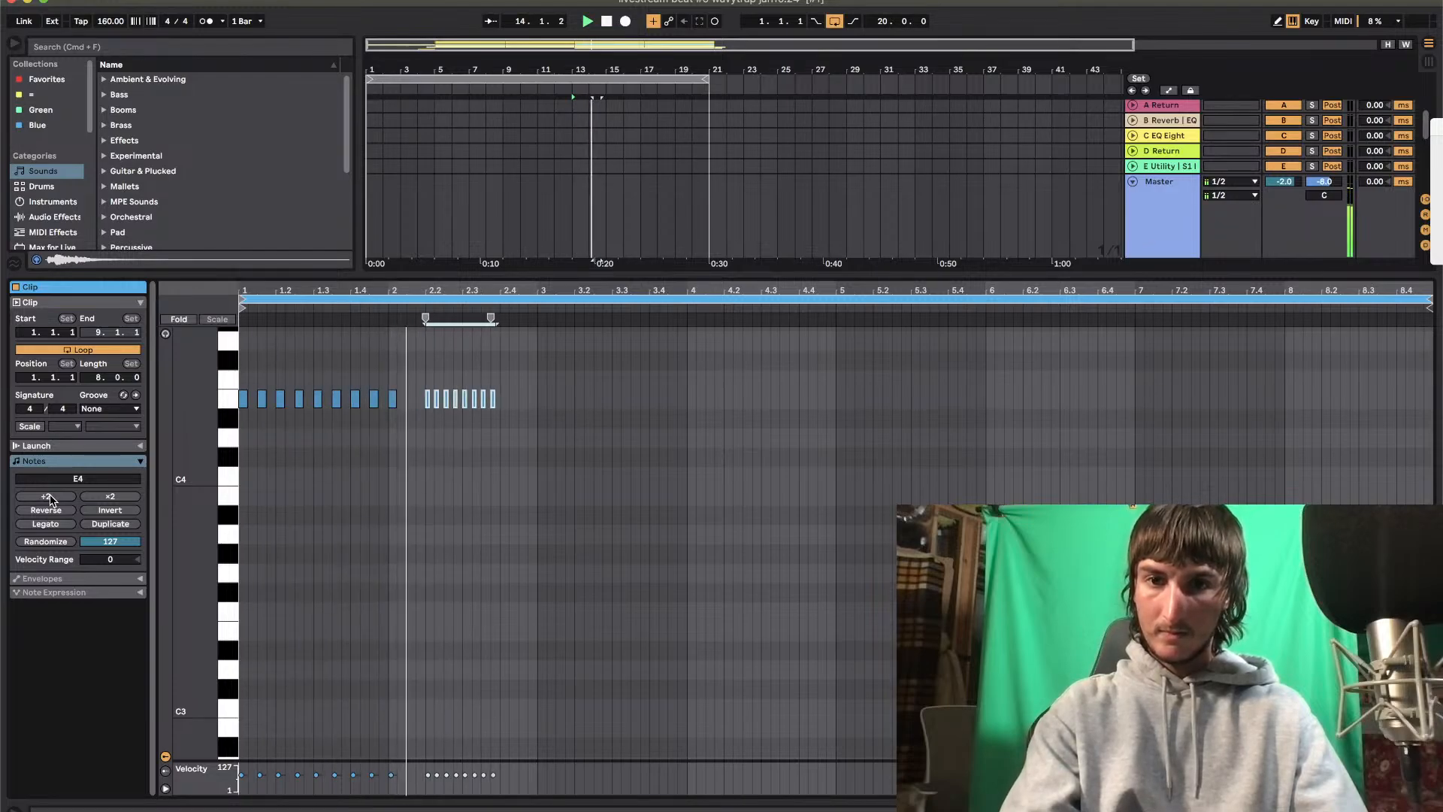
pyautogui.press('Right')
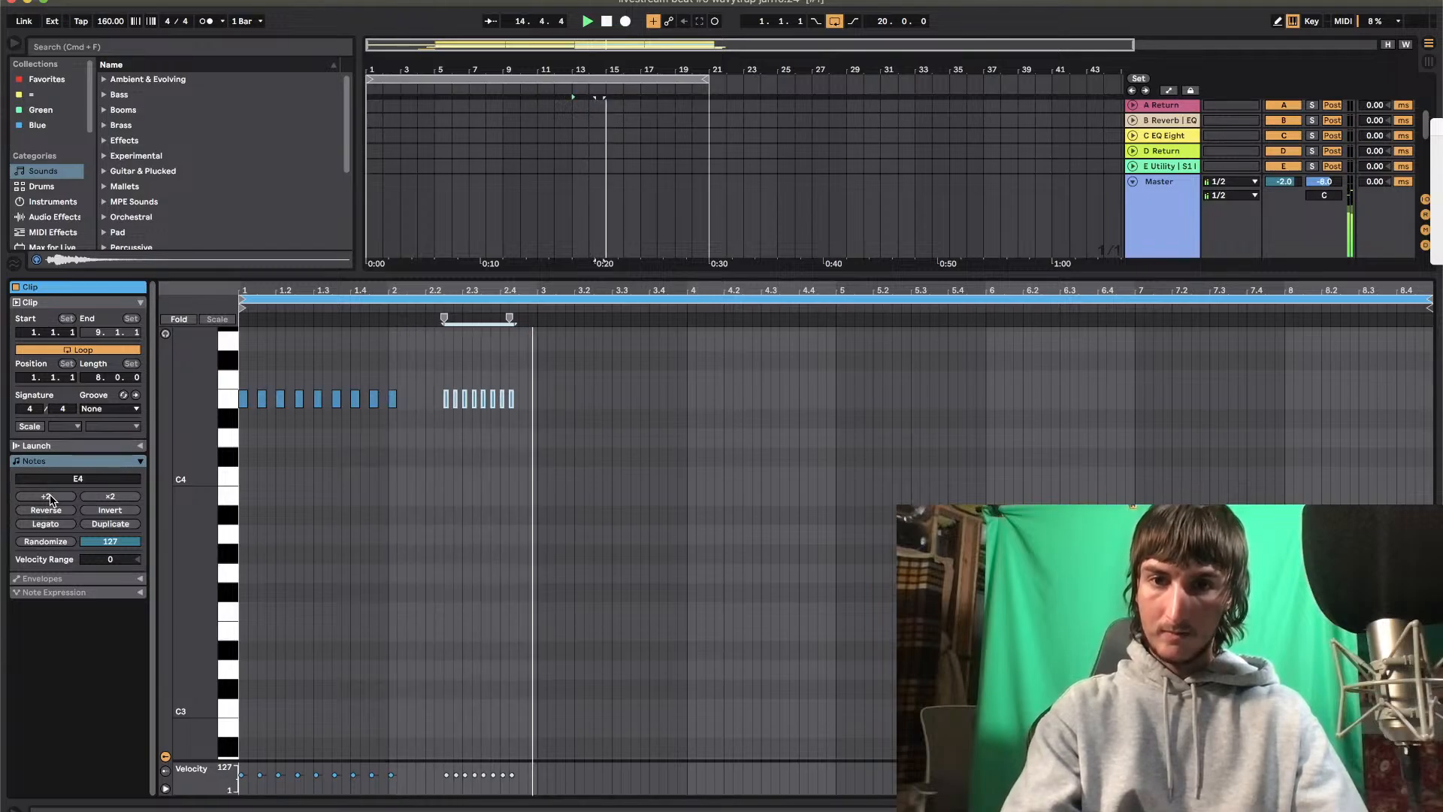
# Shift the last note of the bar 2 roll to 2.4.3 and duplicate the two-bar pattern at bar 3
pyautogui.moveTo(525, 379)
pyautogui.mouseDown()
pyautogui.moveTo(513, 403)
pyautogui.moveTo(238, 386)
pyautogui.mouseUp()
pyautogui.press('Delete')
pyautogui.moveTo(510, 385); pyautogui.dragTo(239, 387)
pyautogui.press('super+d')
pyautogui.press('Right')
pyautogui.press('super+d')
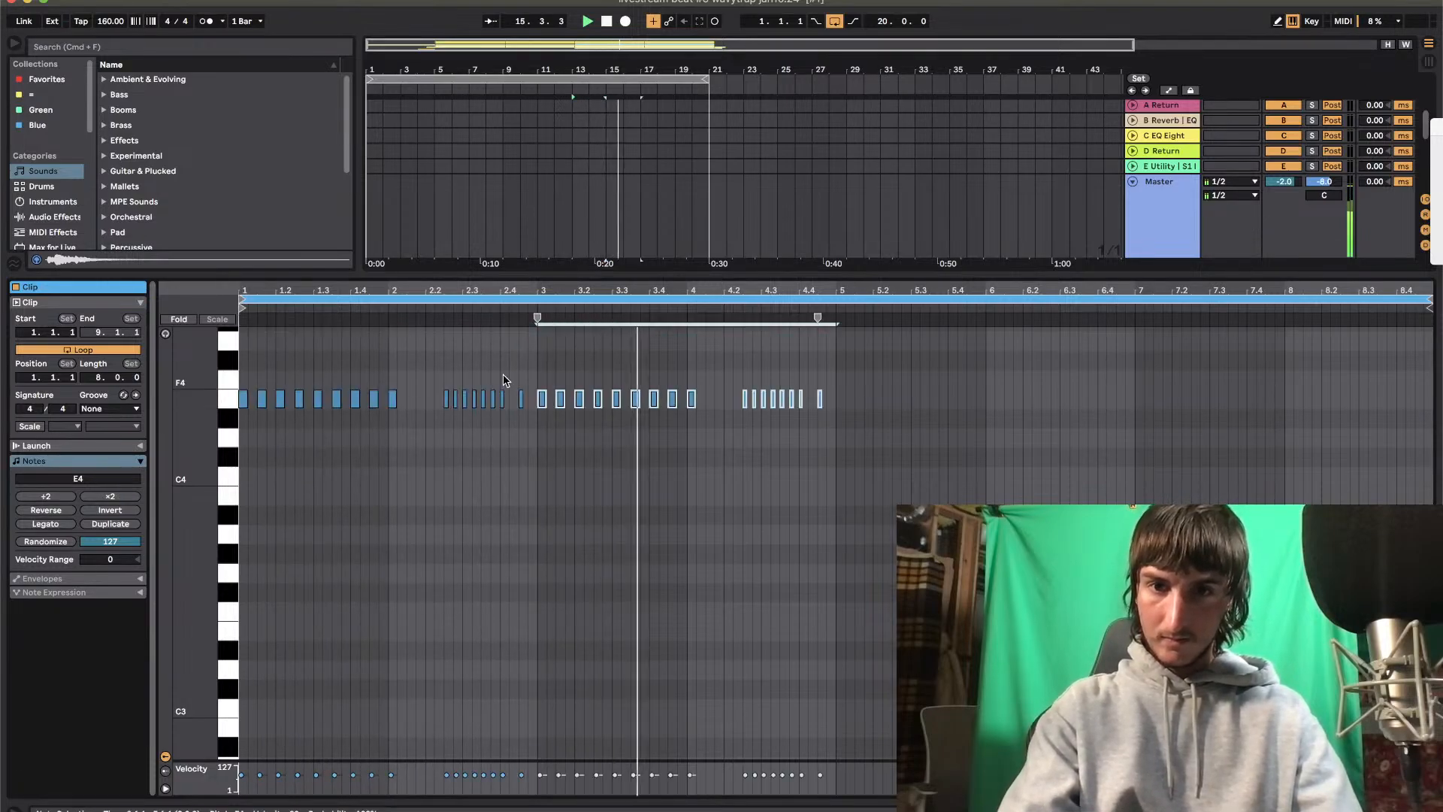
# Thin out the copied pattern by clearing the notes at 3.1.3 and 3.3.3 and the first two notes of the bar 4 roll
pyautogui.moveTo(557, 380); pyautogui.dragTo(564, 419)
pyautogui.press('Right')
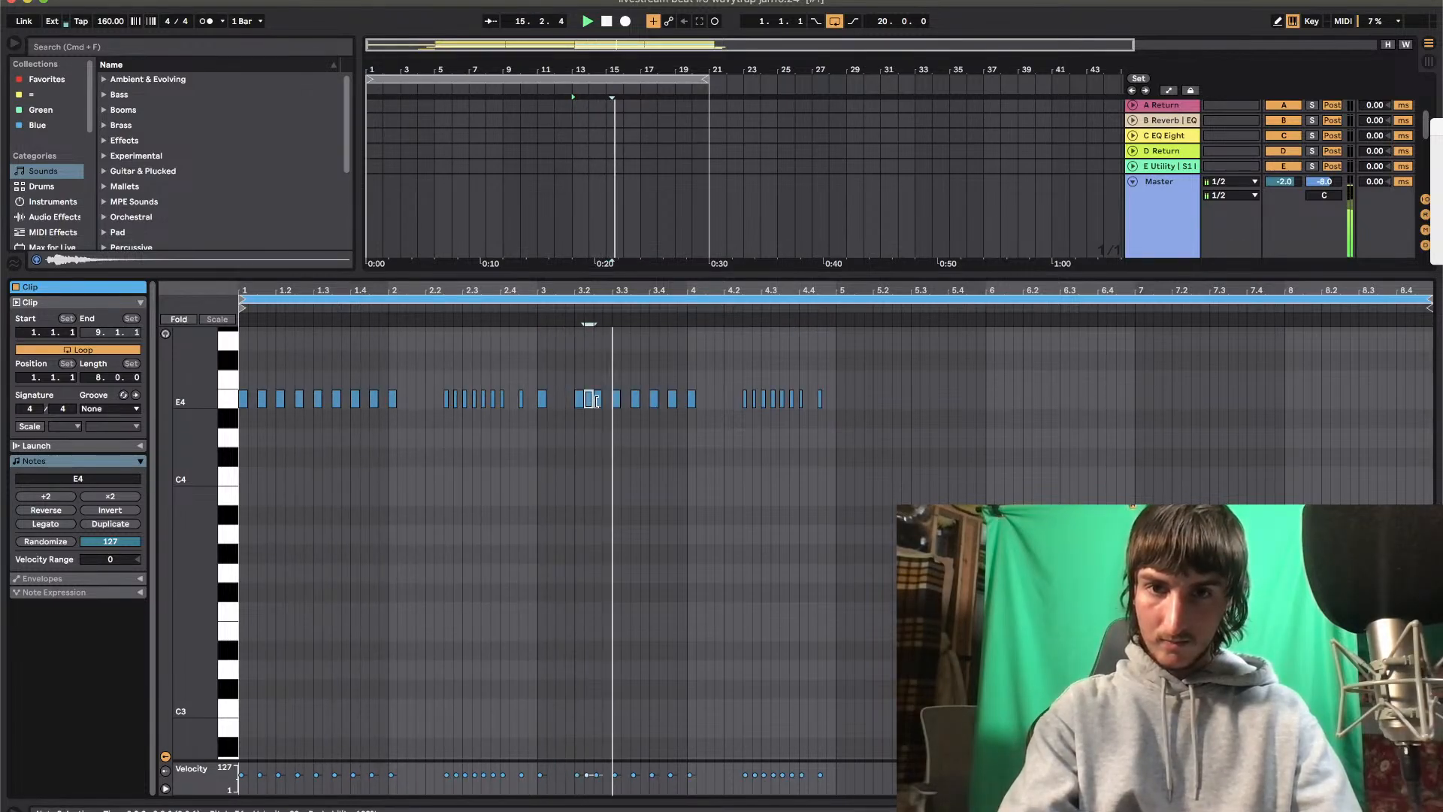
pyautogui.press('Right')
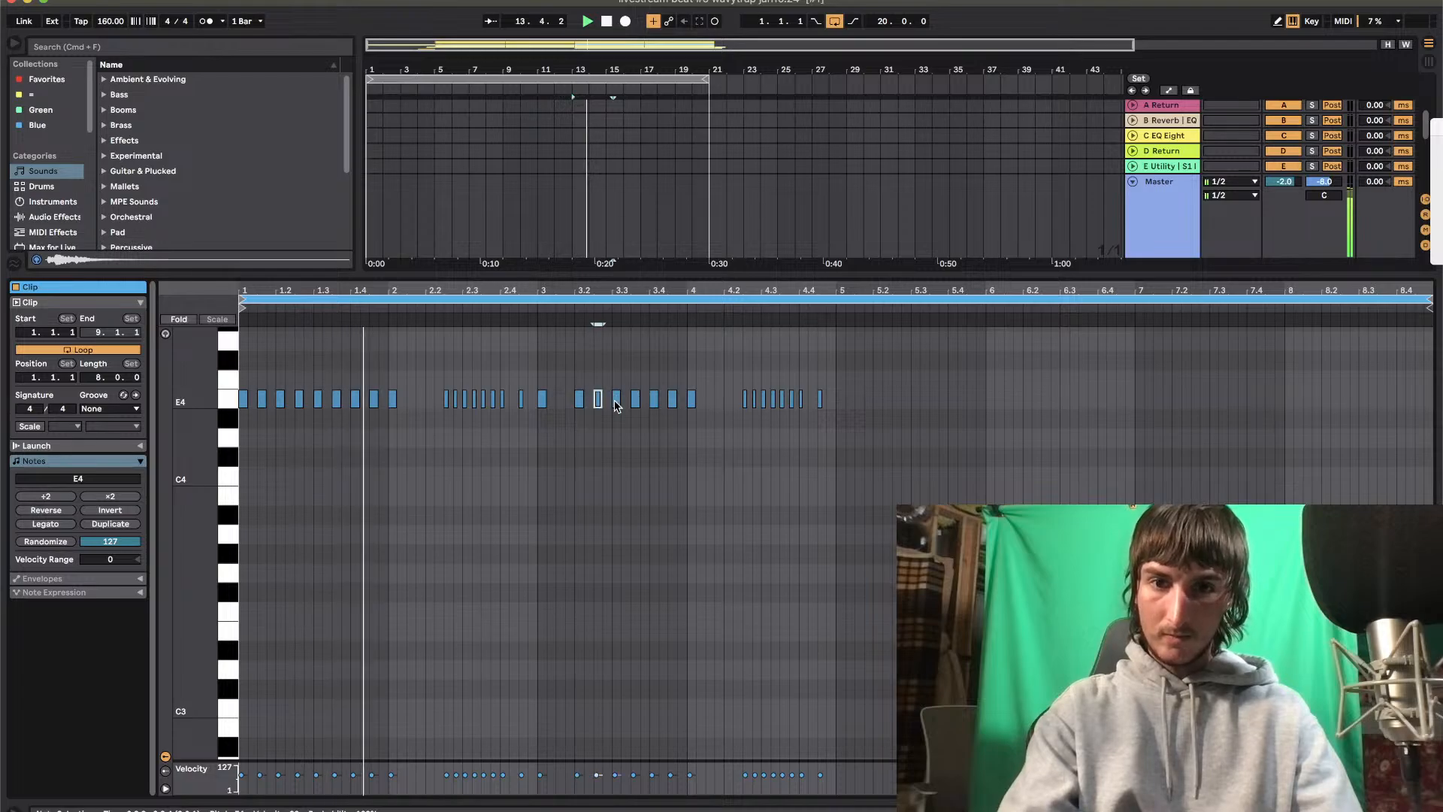
pyautogui.doubleClick(636, 399)
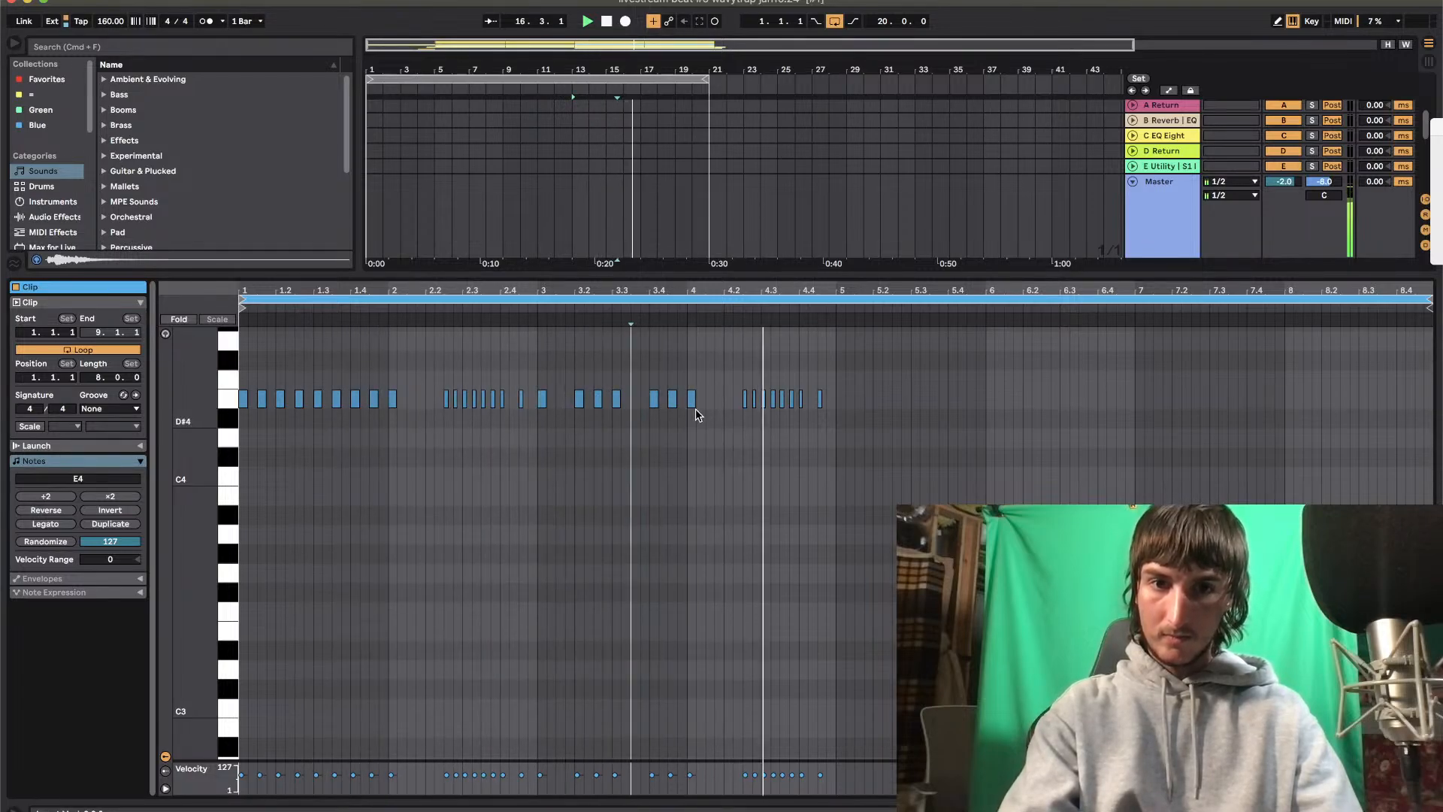
pyautogui.moveTo(740, 391); pyautogui.dragTo(758, 406)
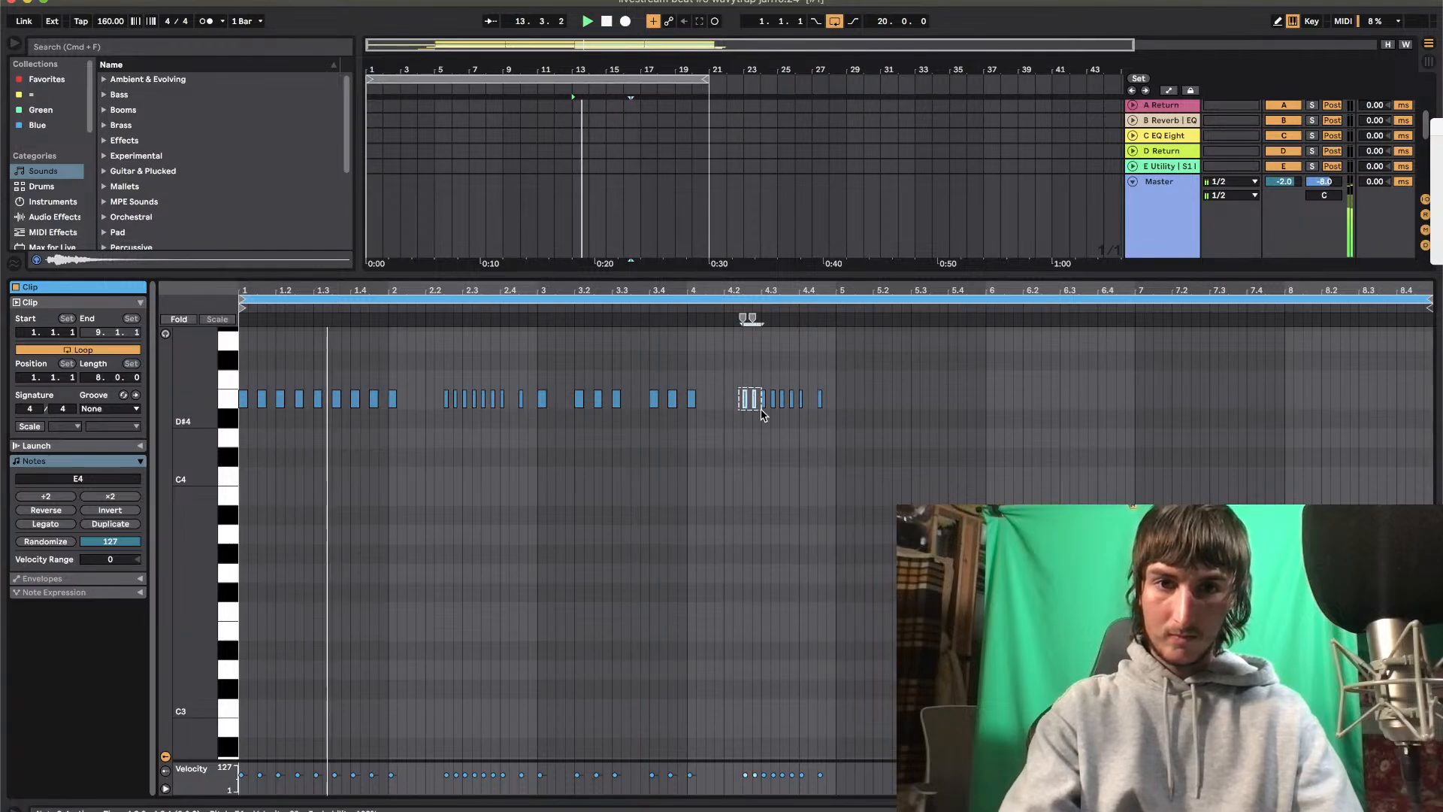
pyautogui.press('Delete')
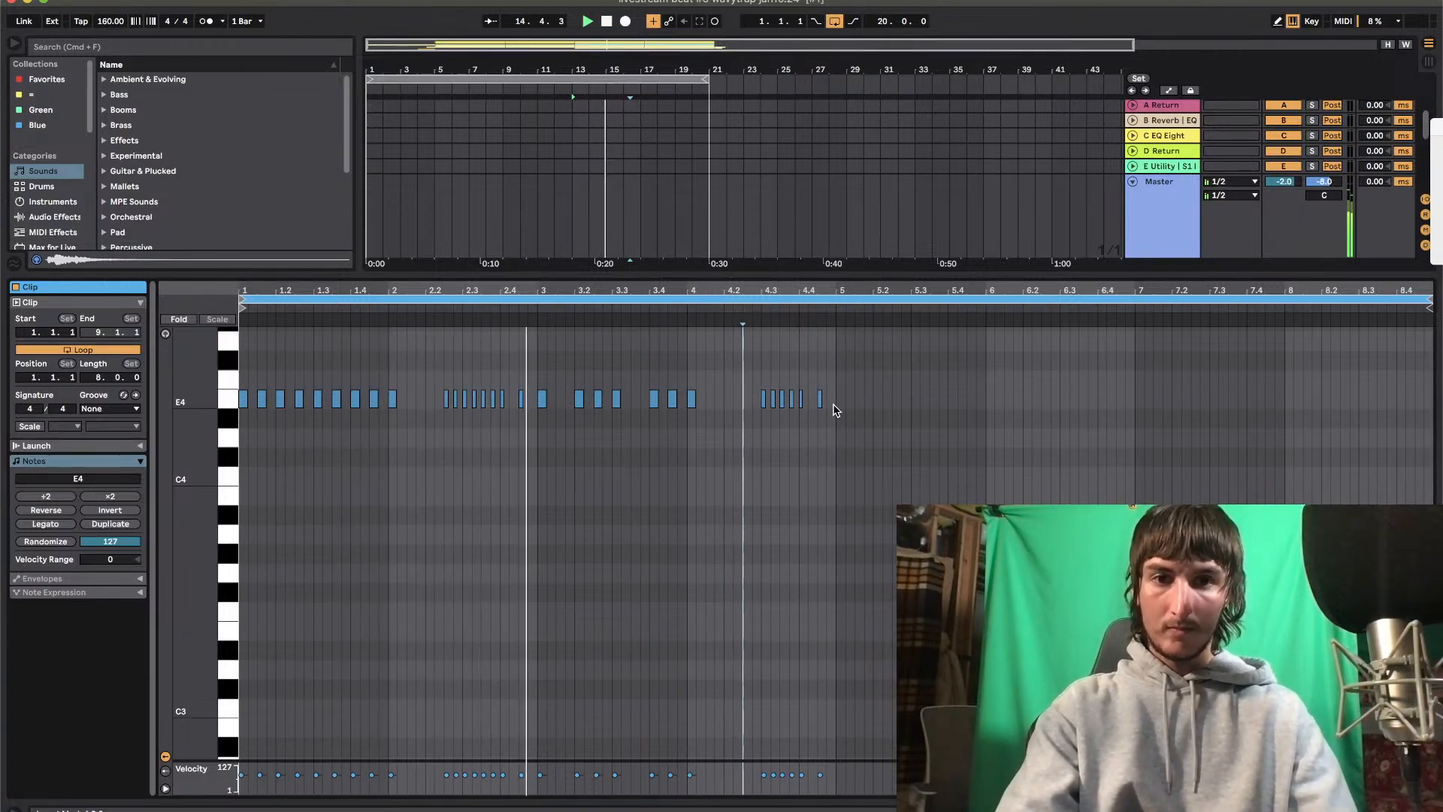
# Duplicate the four-bar clap pattern at bar 5 to fill the clip
pyautogui.moveTo(830, 406); pyautogui.dragTo(250, 374)
pyautogui.press('super+d')
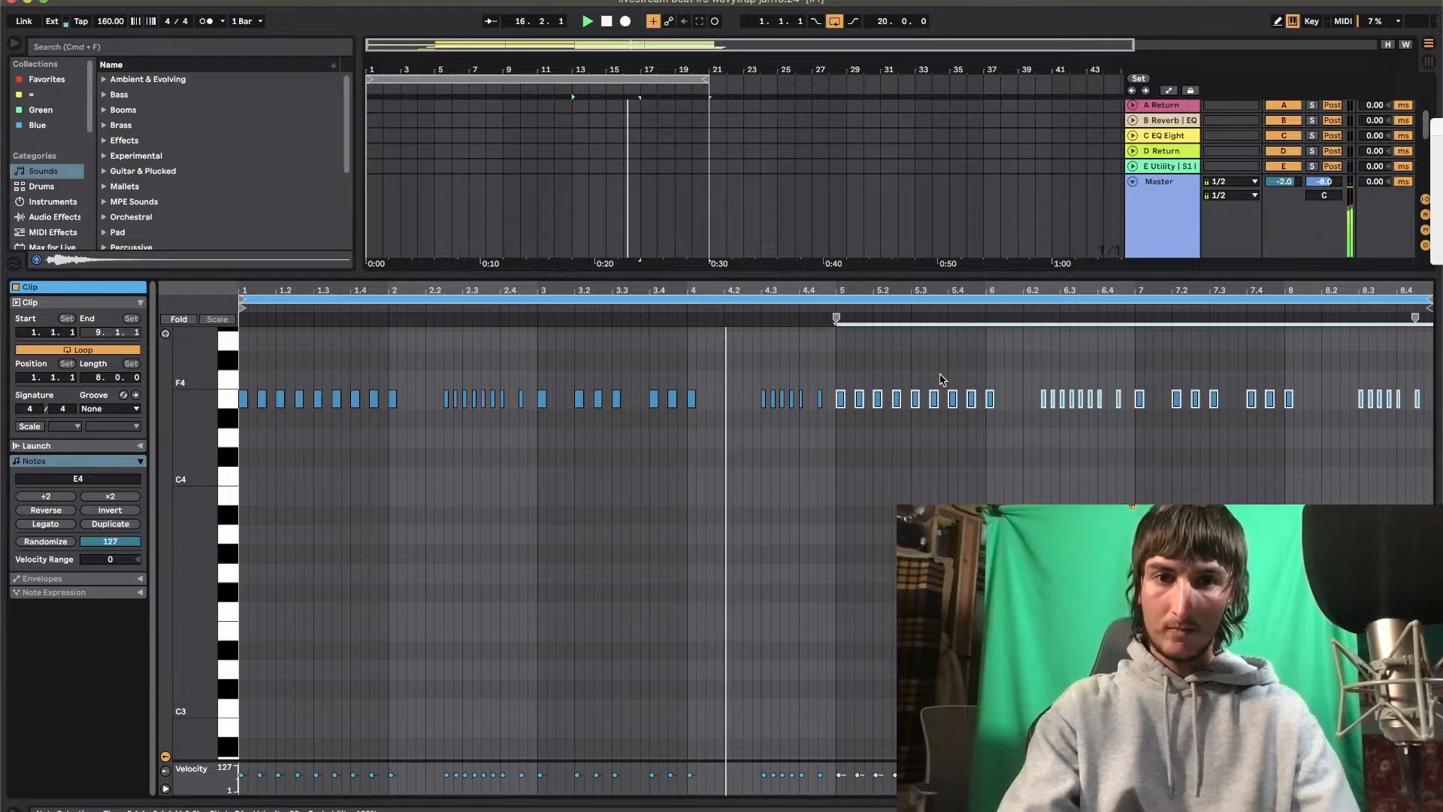
pyautogui.click(895, 275)
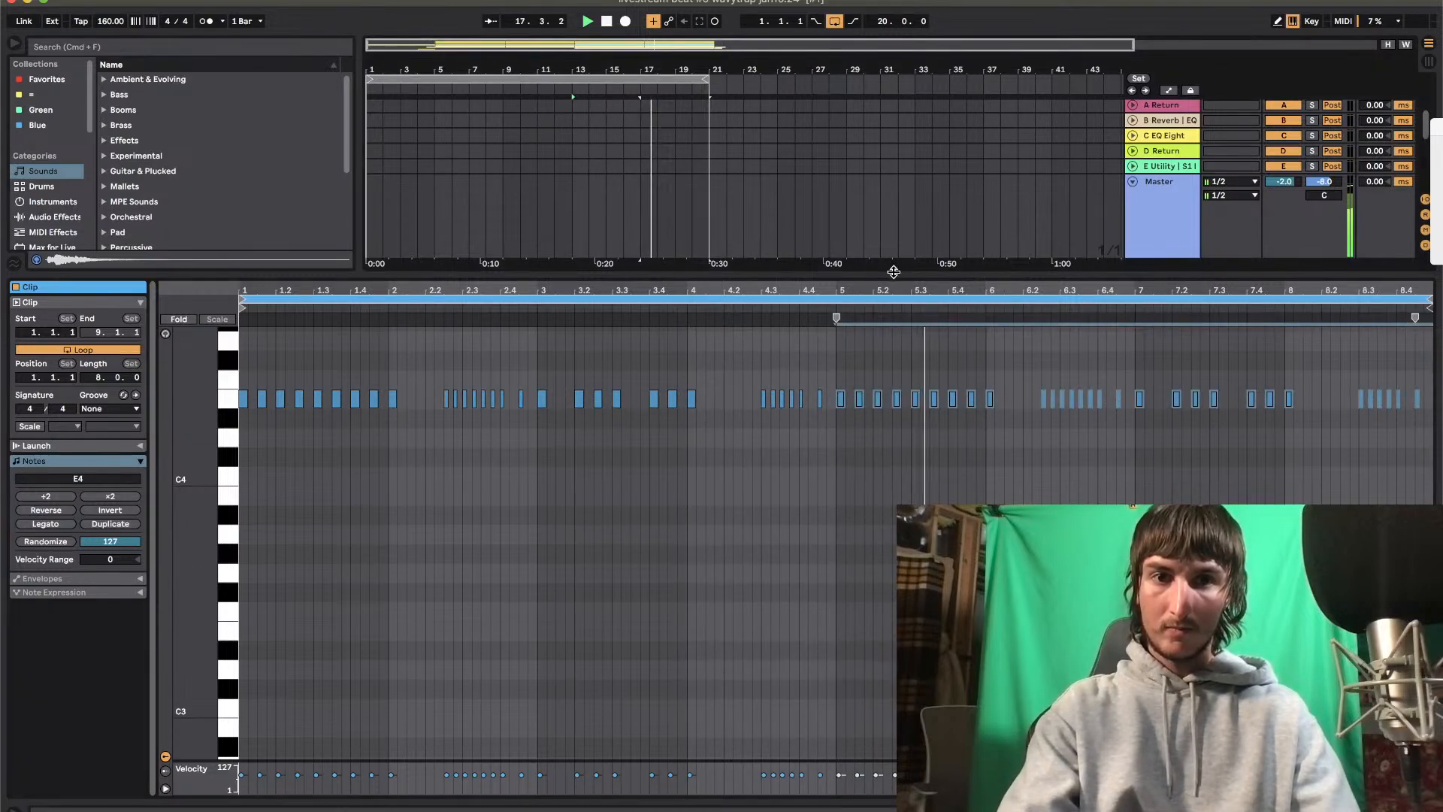
# Return to the full arrangement, unfold the Stb clap (3) track and lower its volume
pyautogui.doubleClick(895, 275)
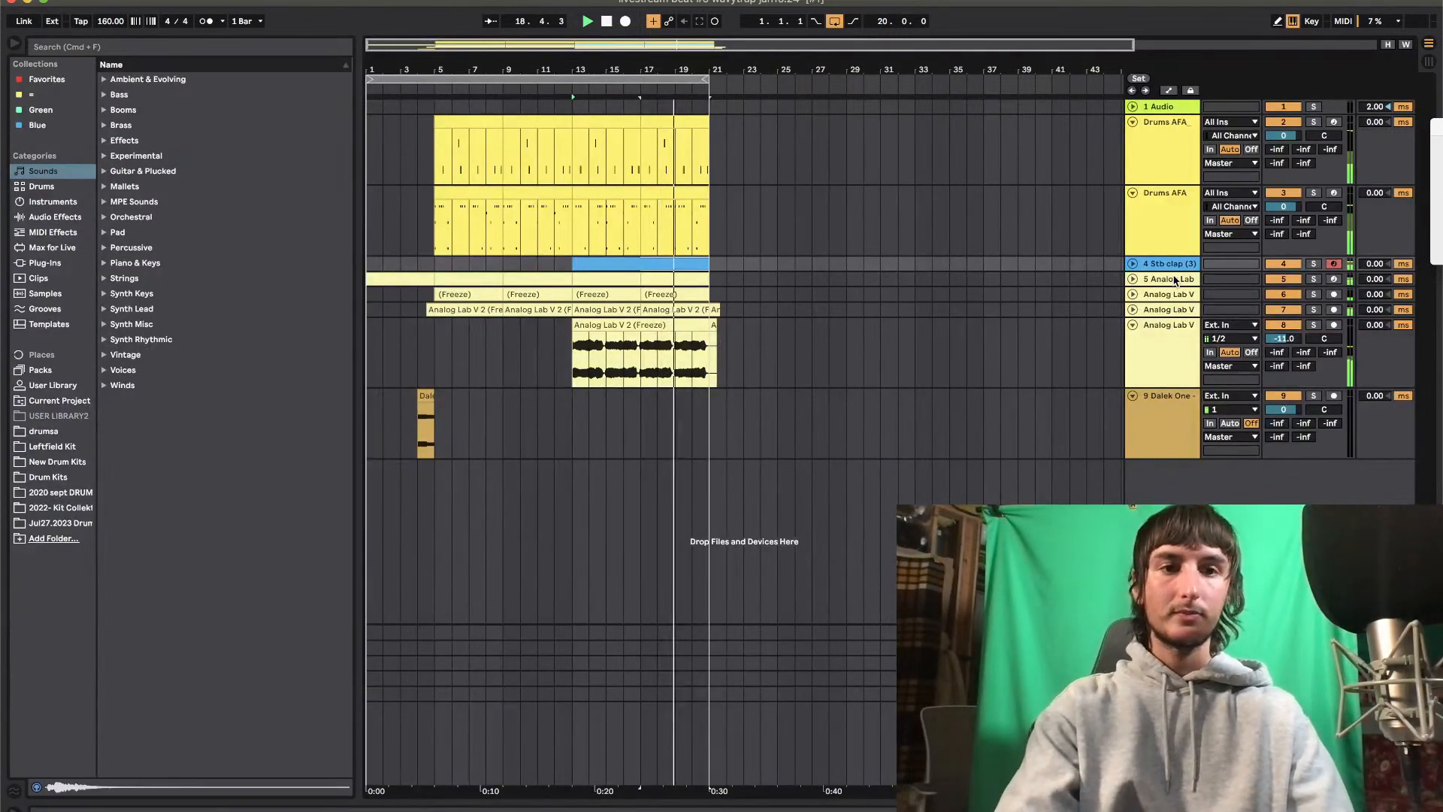
pyautogui.click(1133, 263)
pyautogui.moveTo(1272, 279); pyautogui.dragTo(1272, 297)
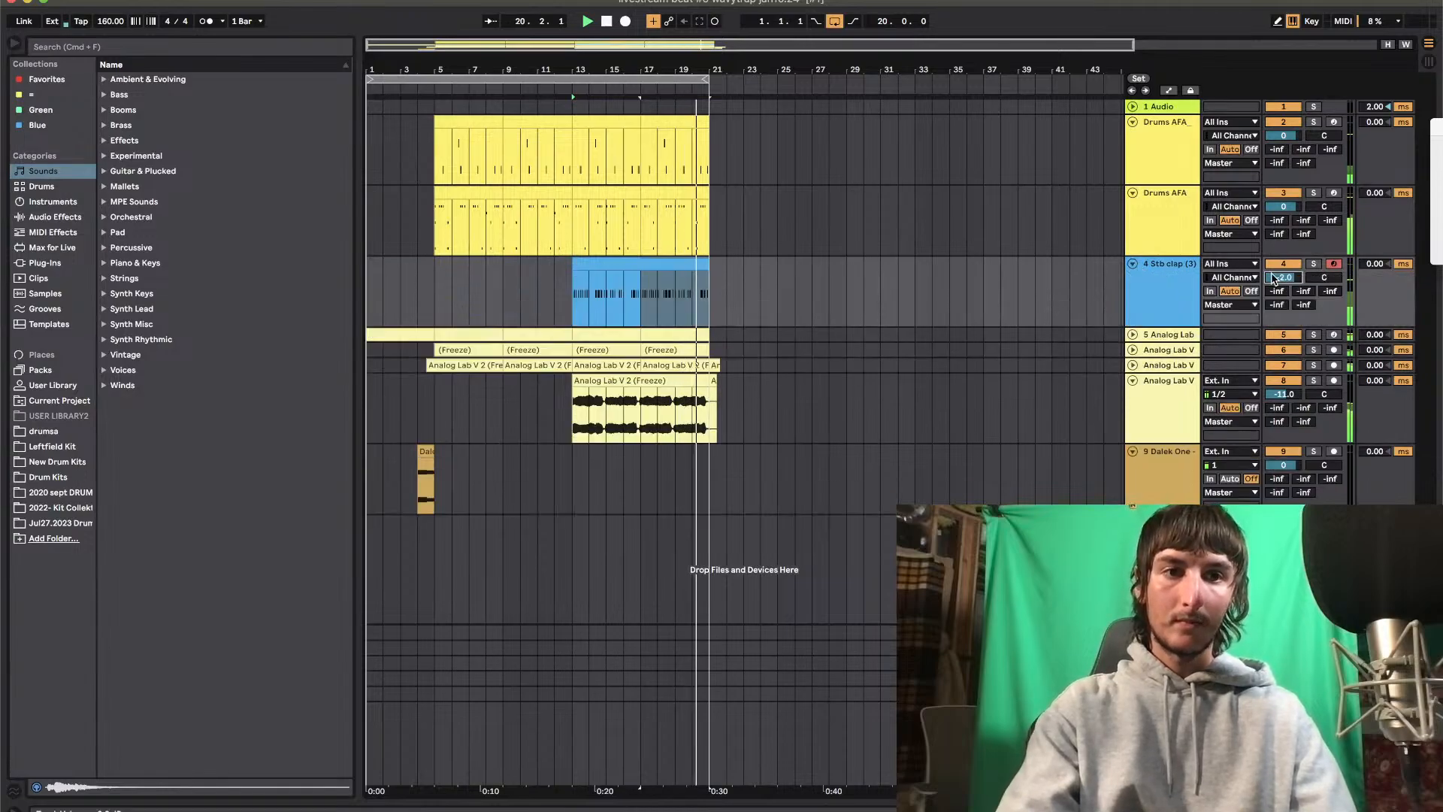
# Delete the leftover ends of the Analog Lab V clips past bar 21 on tracks 7 and 8
pyautogui.click(692, 466)
pyautogui.moveTo(759, 440); pyautogui.dragTo(712, 364)
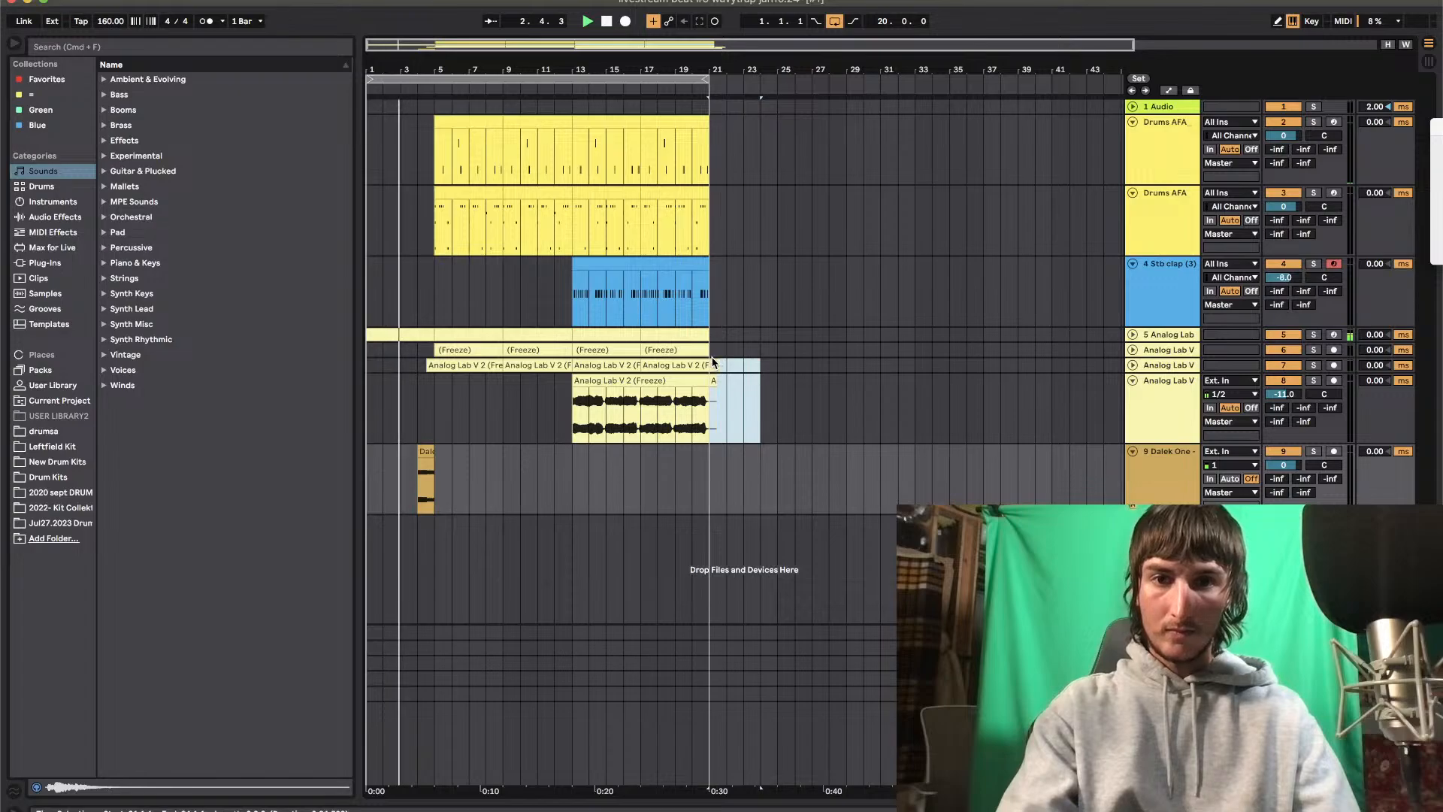
pyautogui.press('Delete')
# Duplicate bars 5 to 21 of tracks 2 through 9 so that the copy starts at bar 21
pyautogui.click(702, 505)
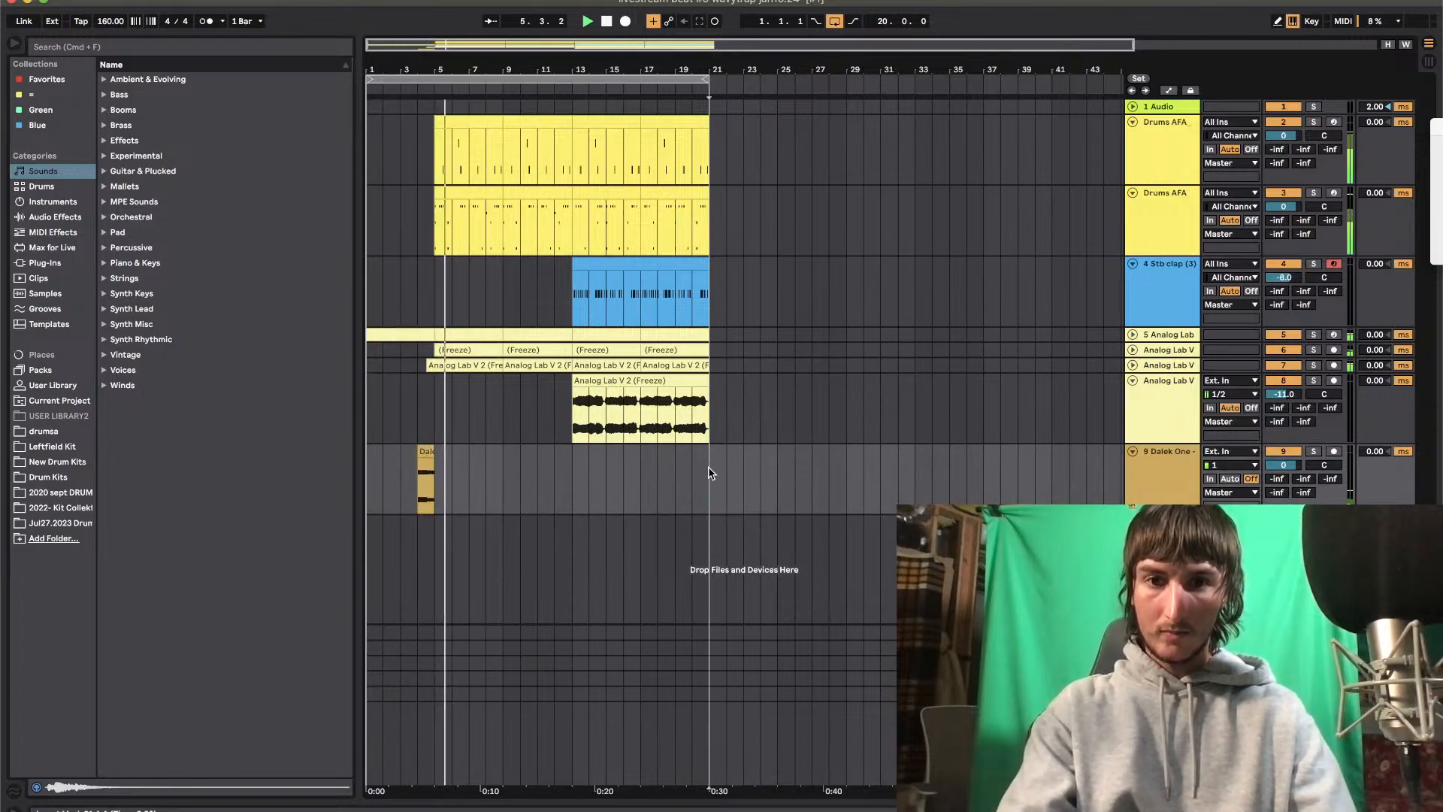
pyautogui.moveTo(710, 472); pyautogui.dragTo(451, 118)
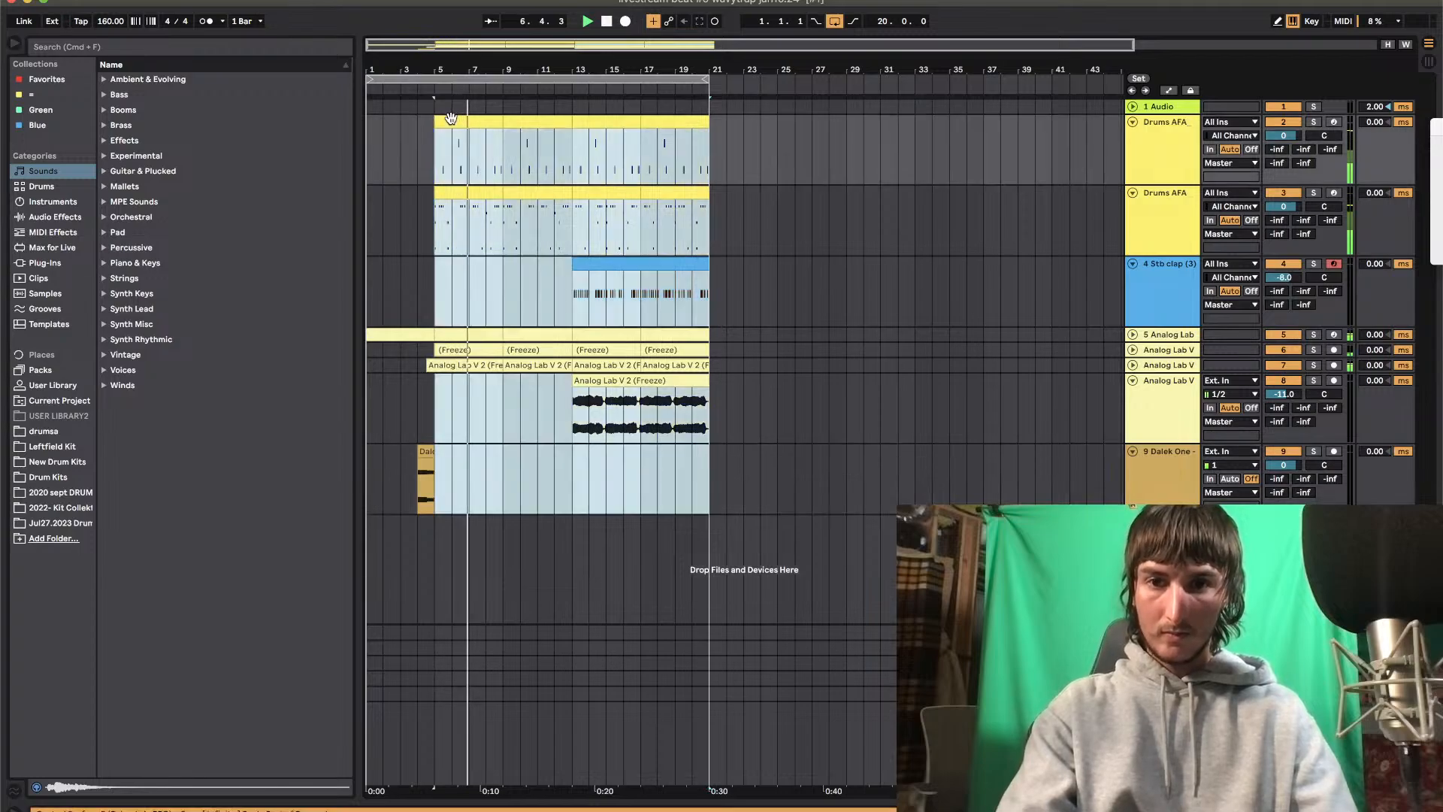
pyautogui.press('super+d')
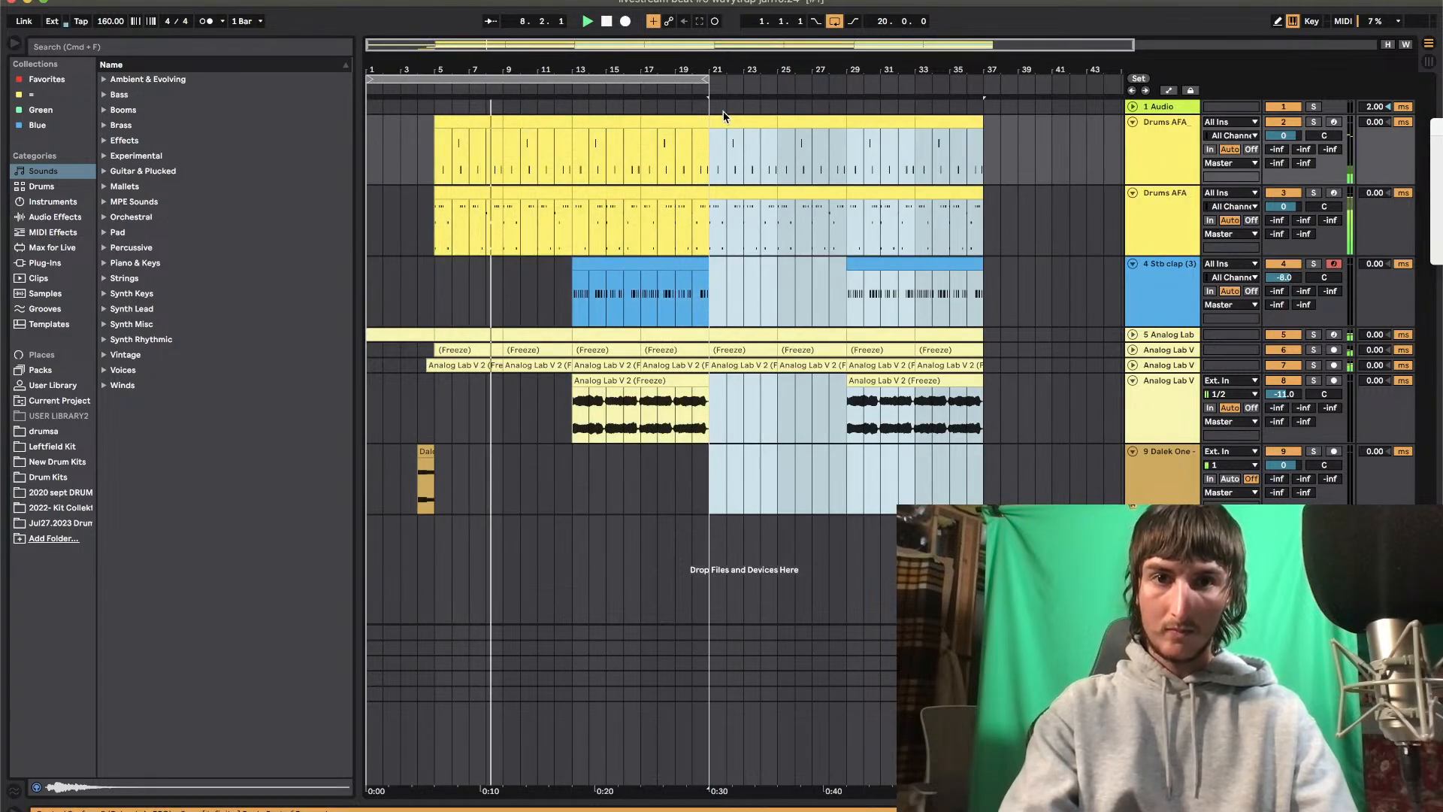
pyautogui.moveTo(719, 71); pyautogui.dragTo(632, 68)
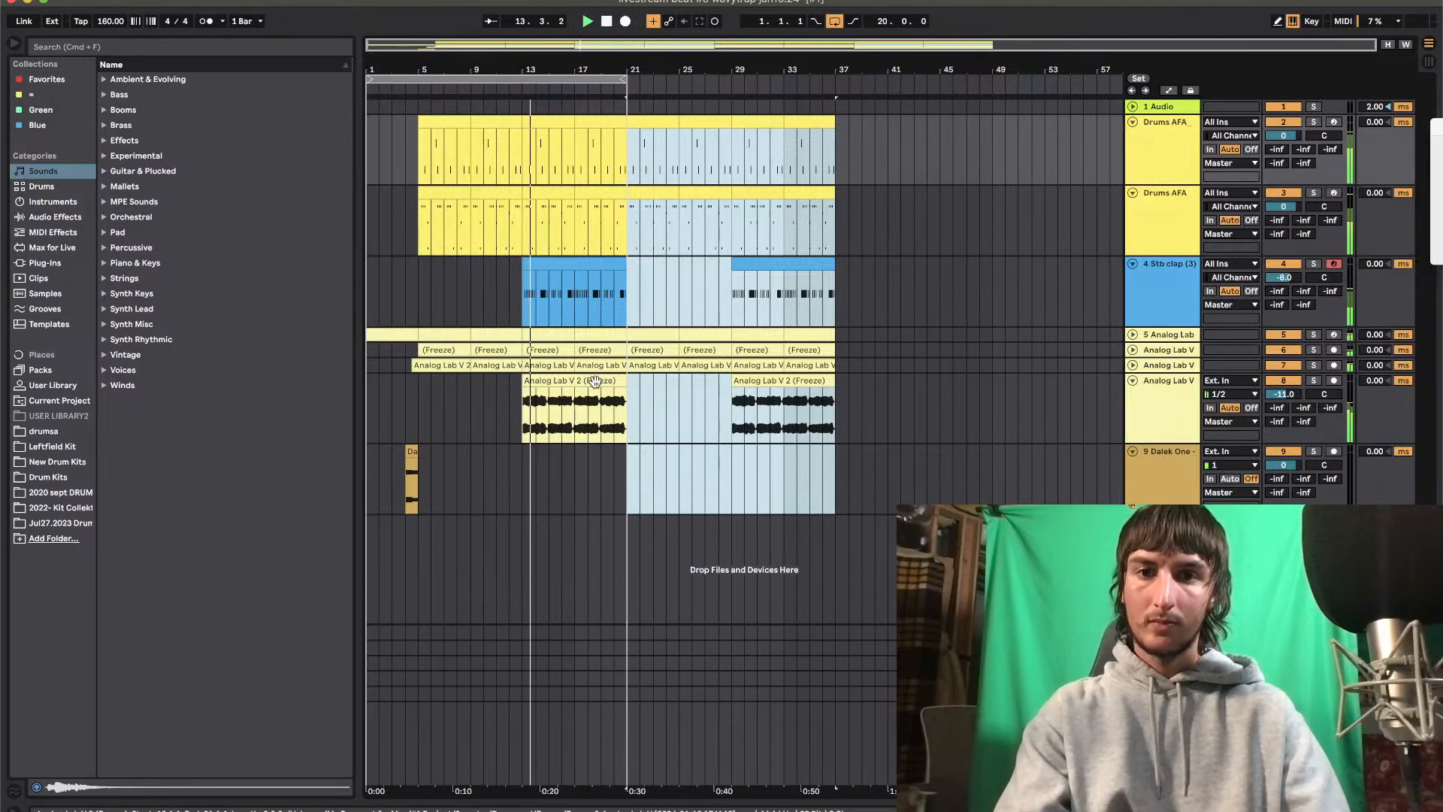
pyautogui.click(666, 406)
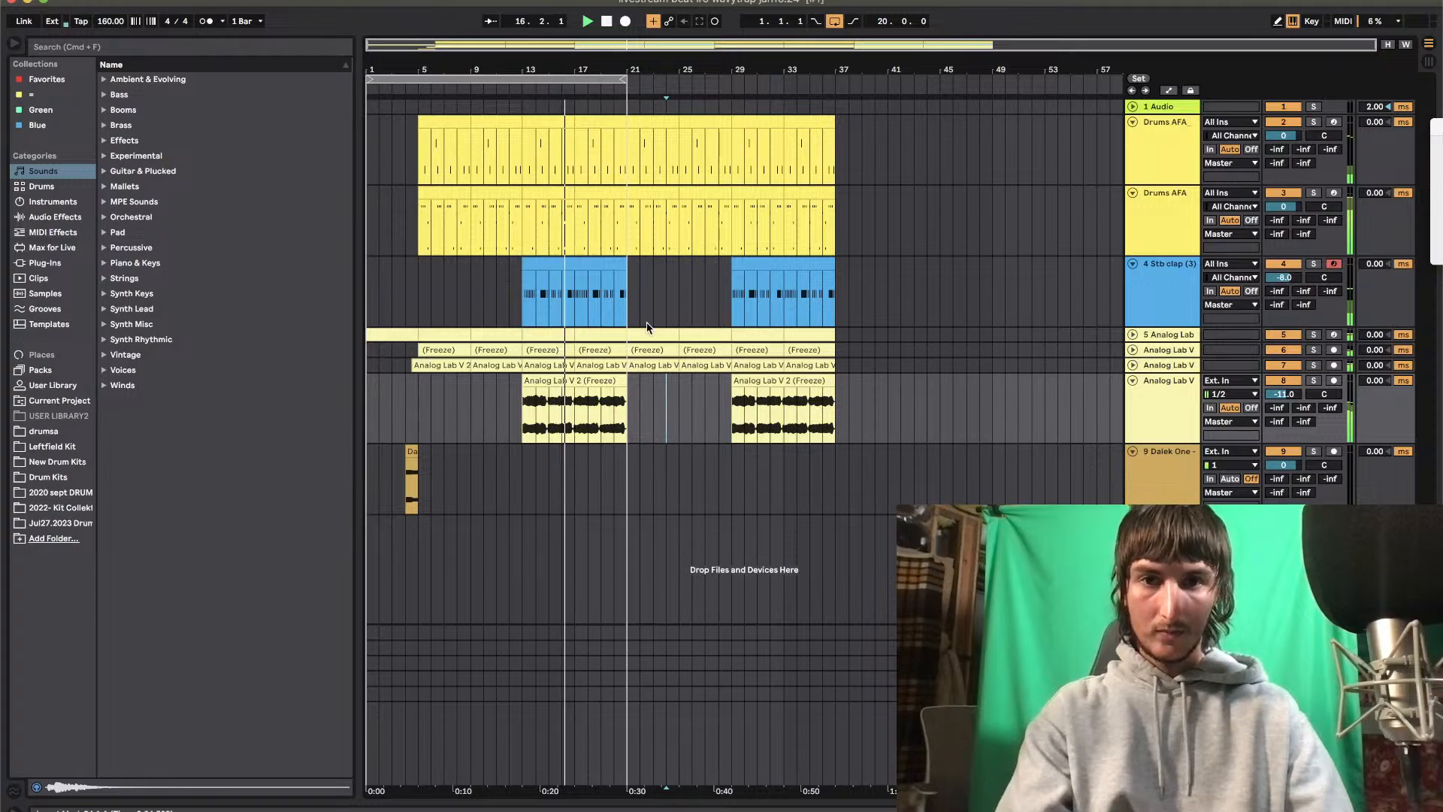
# Delete the clips on track 5 between bars 21 and 29 and duplicate the Analog Lab V track 6
pyautogui.click(679, 335)
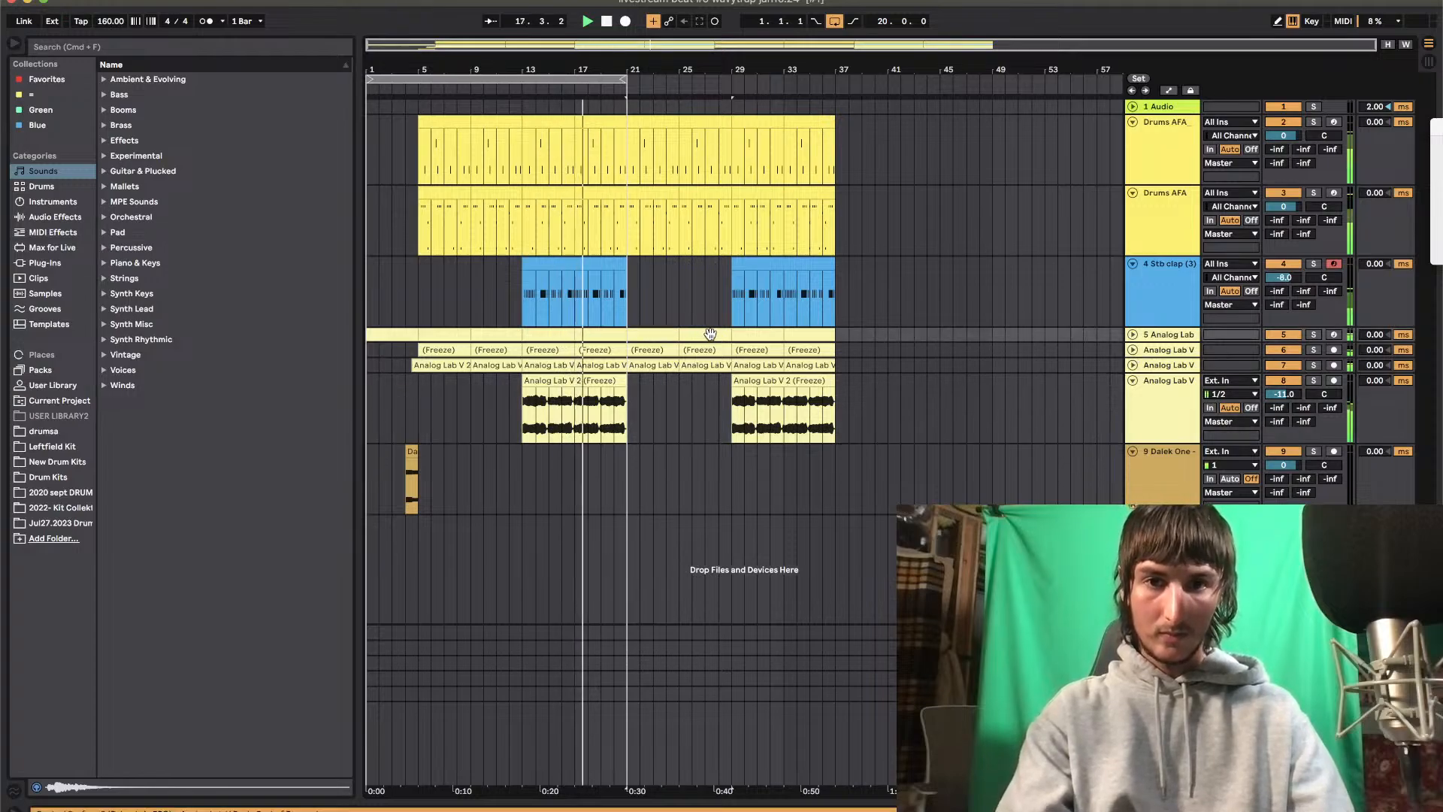
pyautogui.moveTo(627, 334); pyautogui.dragTo(731, 334)
pyautogui.click(1186, 351)
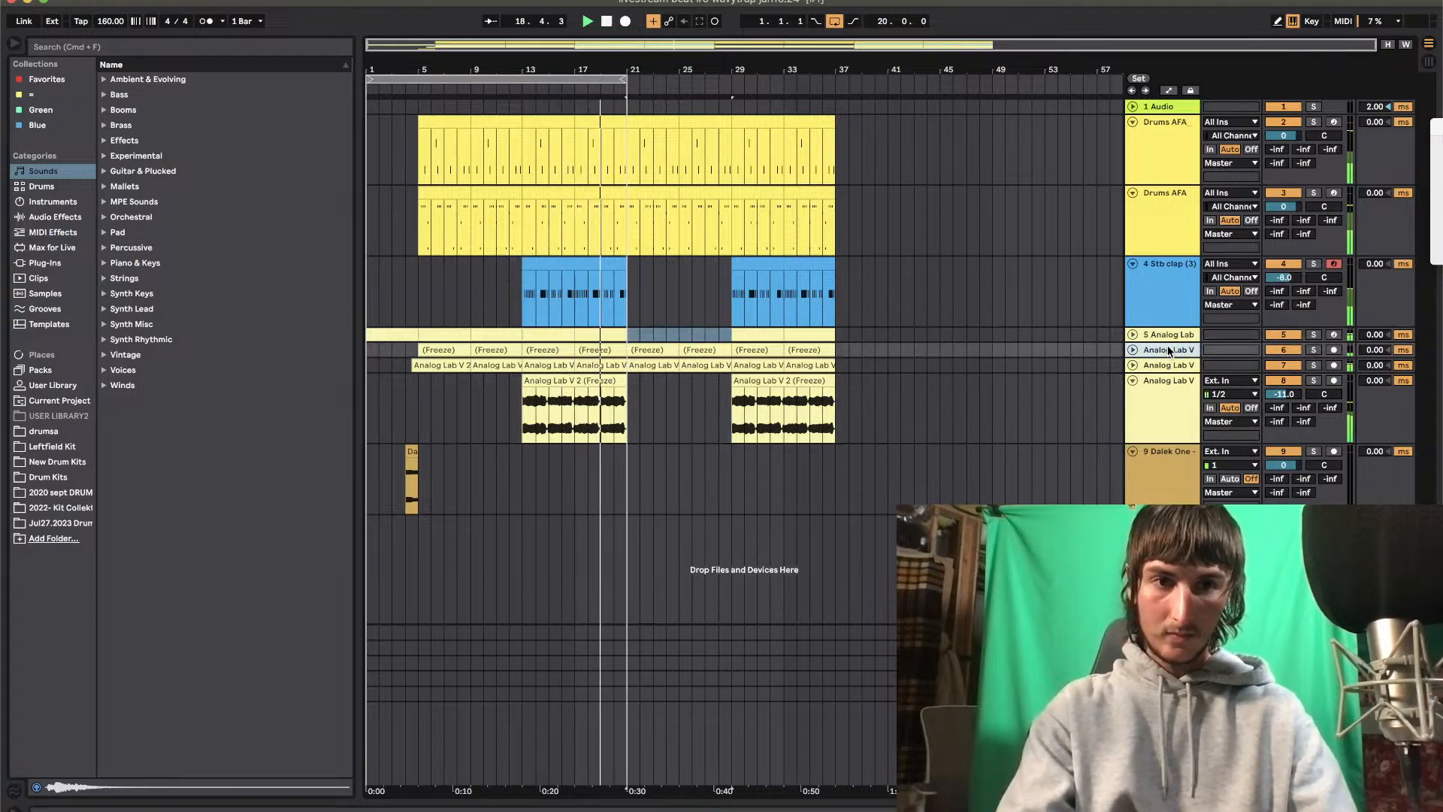
pyautogui.press('super+d')
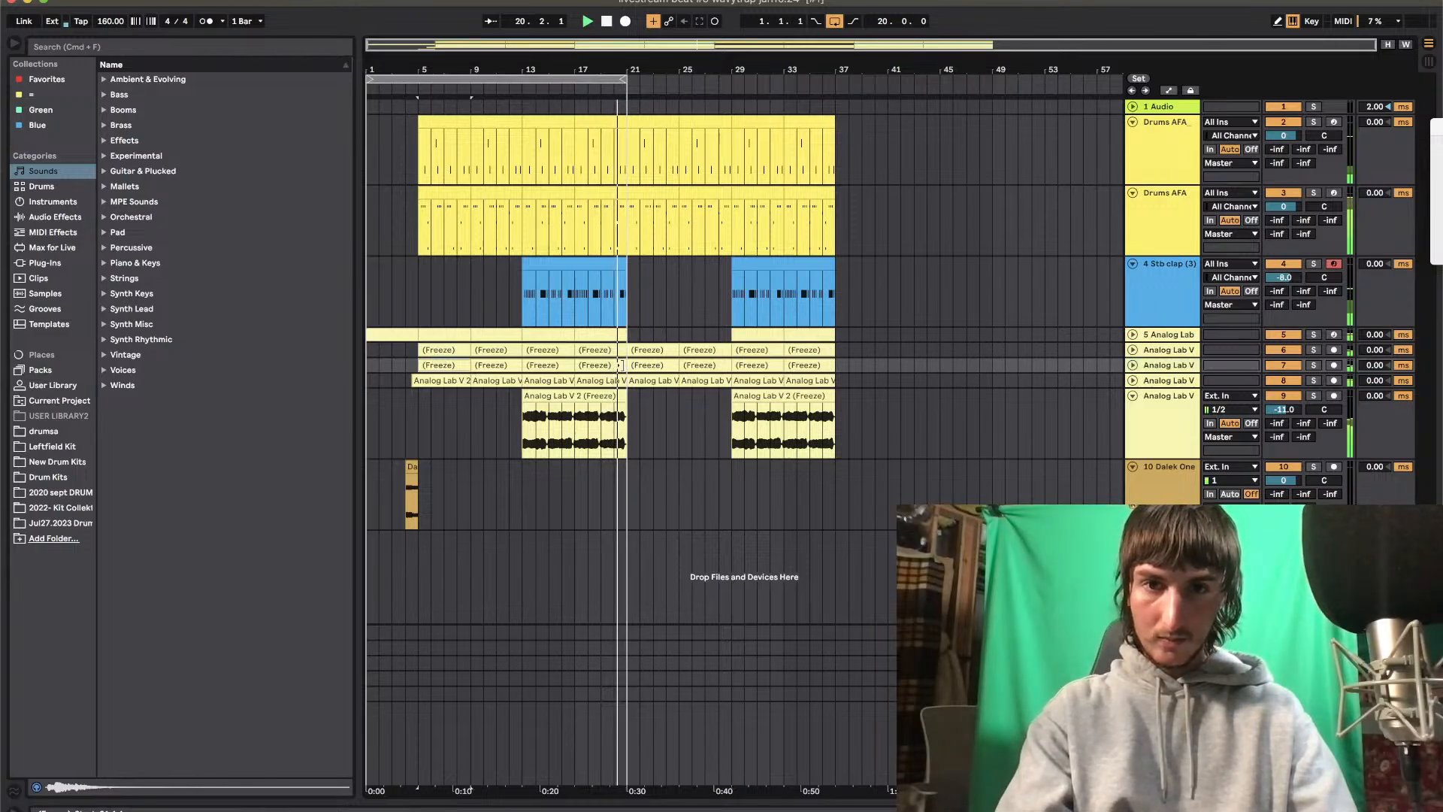
# Delete bars 5 to 21 of the duplicated track 7 and extend the arrangement loop to bar 37
pyautogui.keyDown('shift'); pyautogui.click(606, 366); pyautogui.keyUp('shift')
pyautogui.press('Delete')
pyautogui.moveTo(616, 86); pyautogui.dragTo(834, 86)
pyautogui.press('space')
# Delete the frozen clips from bars 21 to 29 on track 6 and from bars 29 to 37 on track 7
pyautogui.click(614, 364)
pyautogui.moveTo(639, 351); pyautogui.dragTo(714, 349)
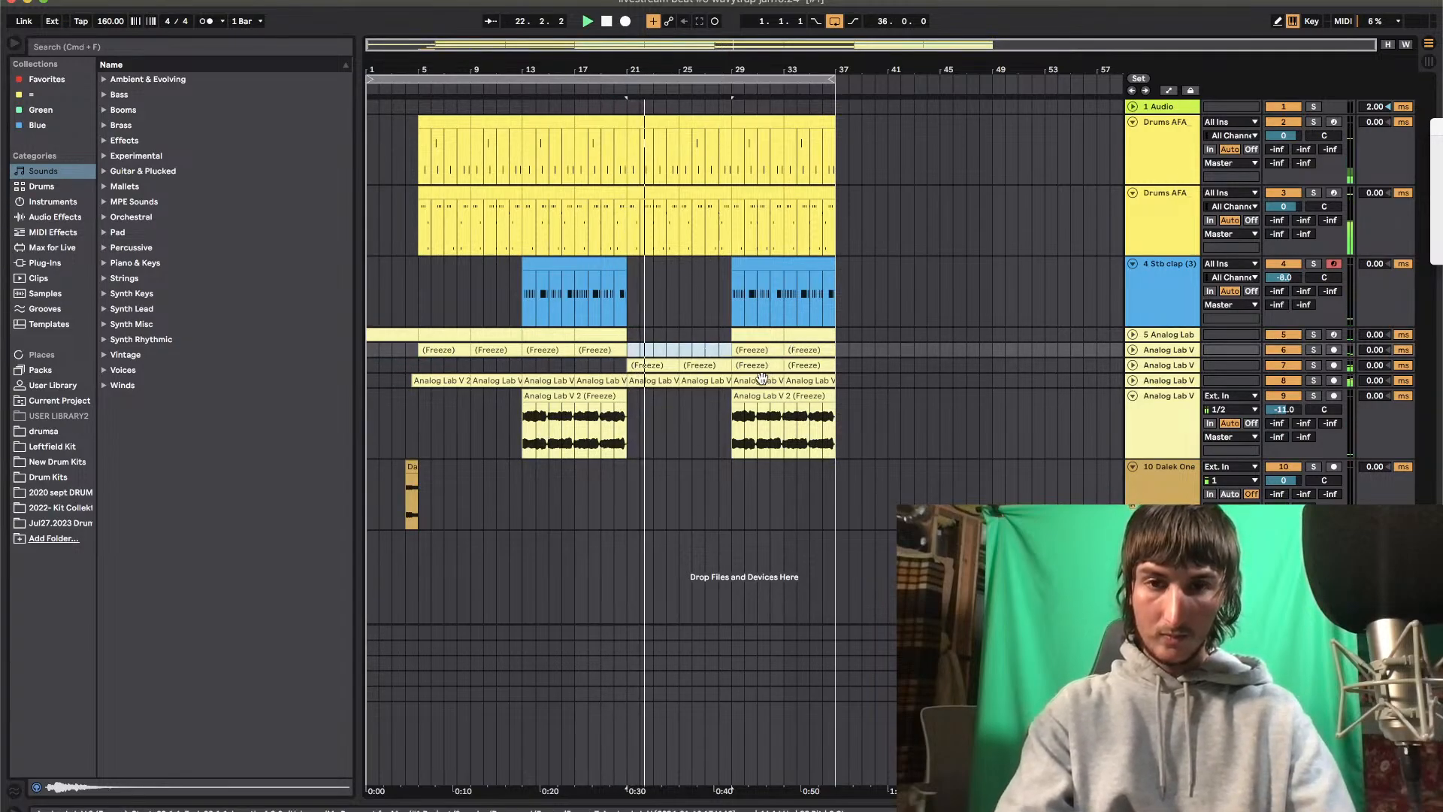
pyautogui.click(728, 412)
pyautogui.doubleClick(1160, 381)
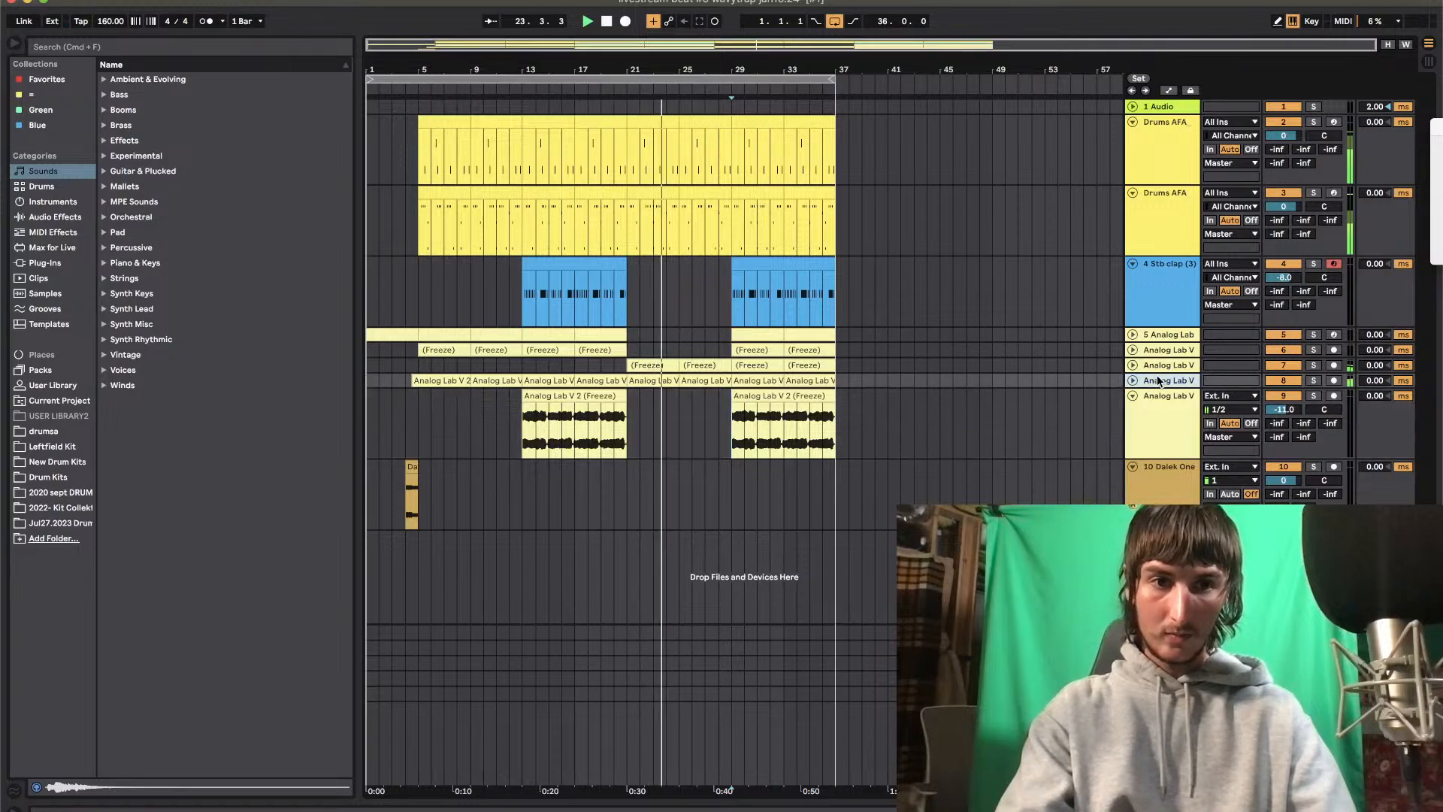
pyautogui.click(1164, 366)
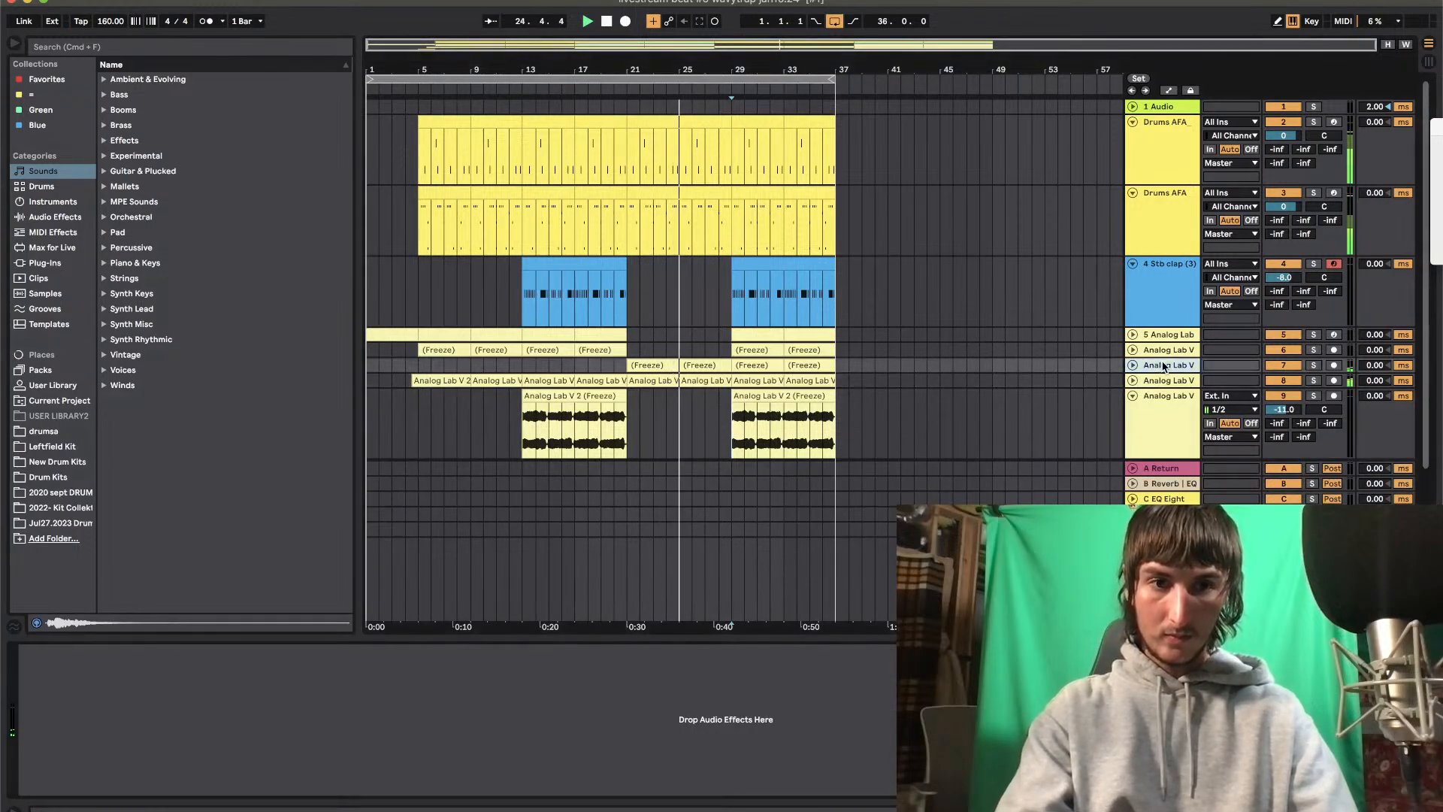
pyautogui.click(767, 364)
pyautogui.keyDown('shift'); pyautogui.click(816, 366); pyautogui.keyUp('shift')
pyautogui.press('Delete')
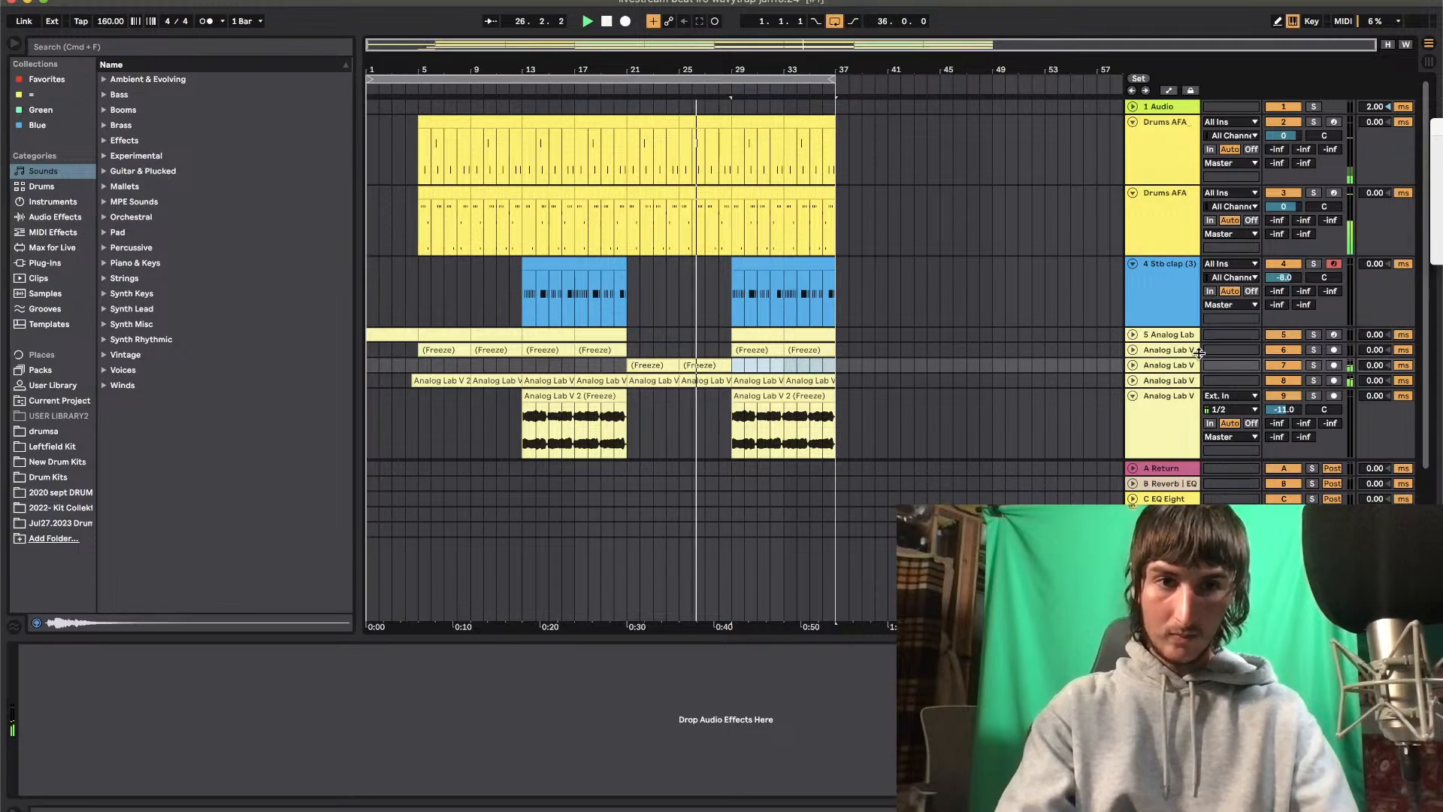
# Add an Auto Filter to track 7 and set it to about 1.60 kHz with 72% resonance during playback
pyautogui.click(1165, 368)
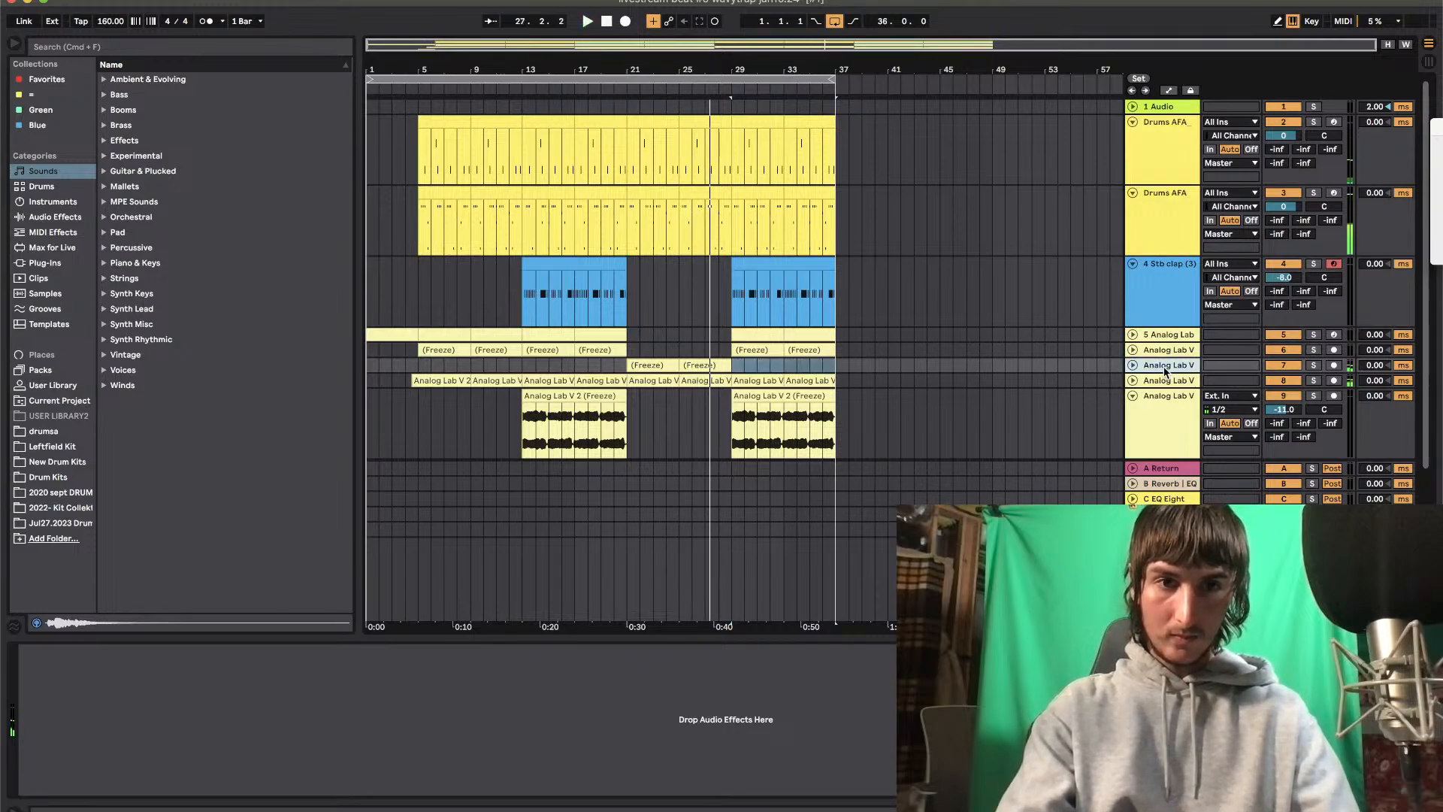
pyautogui.click(58, 217)
pyautogui.moveTo(147, 125); pyautogui.dragTo(937, 427)
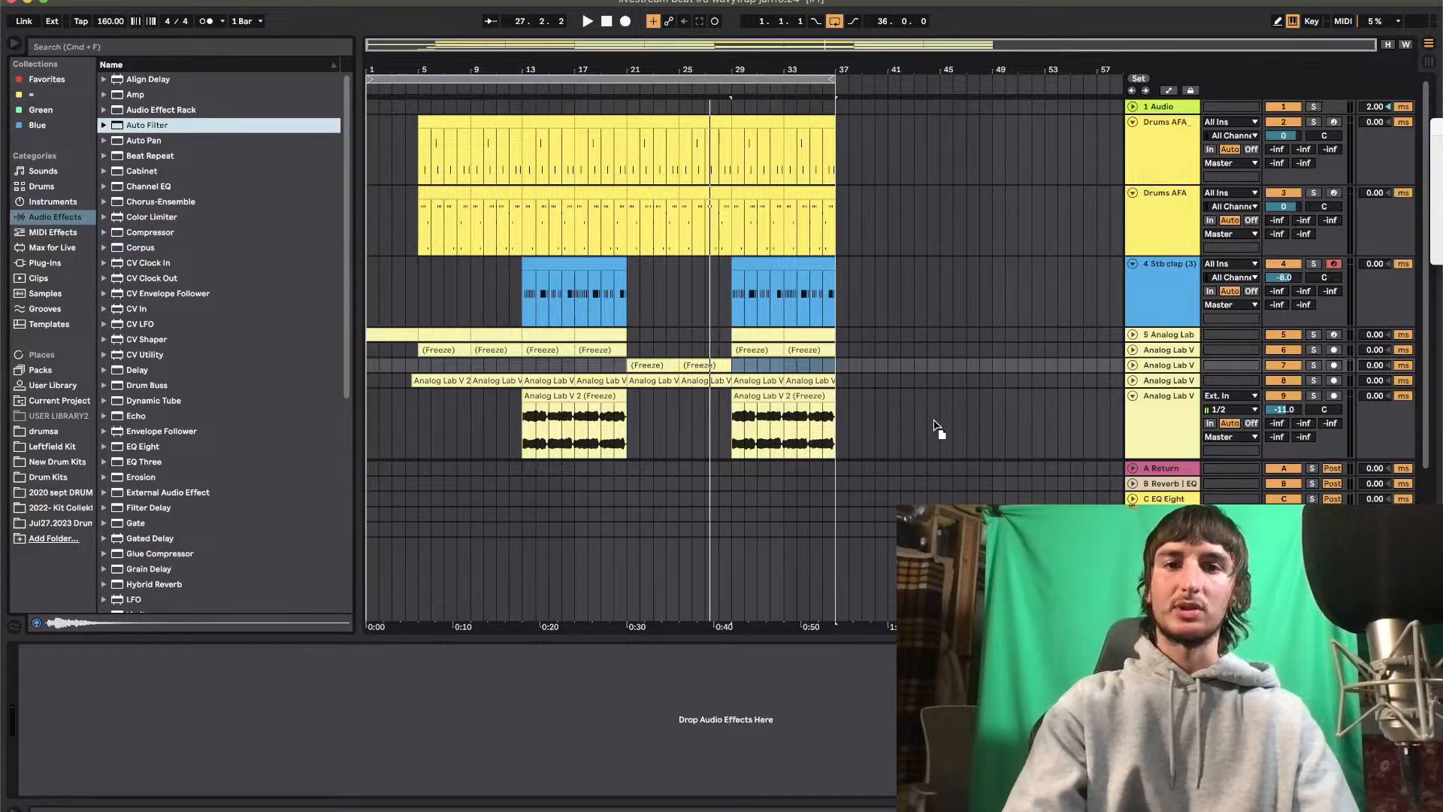
pyautogui.moveTo(1173, 365); pyautogui.dragTo(1177, 369)
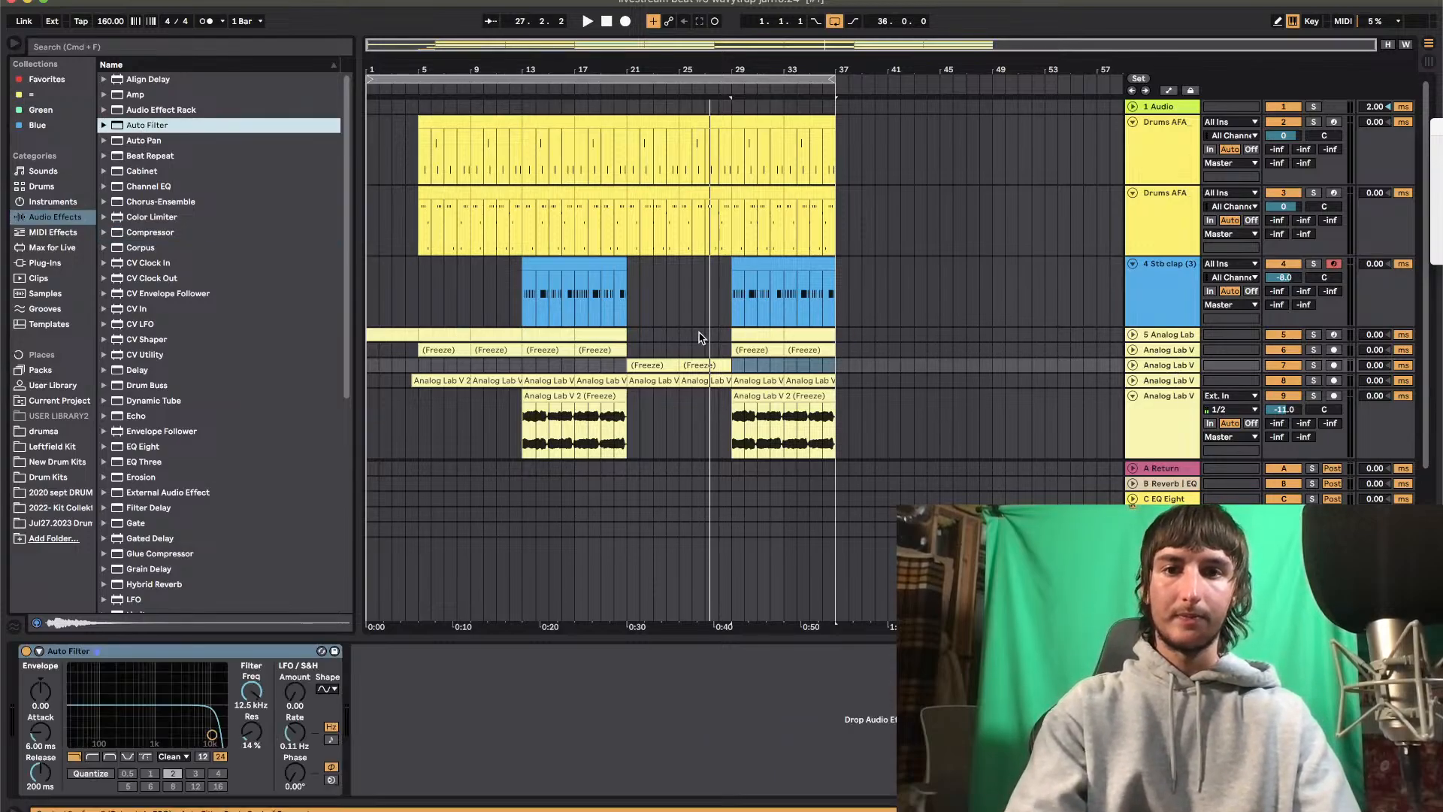
pyautogui.click(636, 333)
pyautogui.press('space')
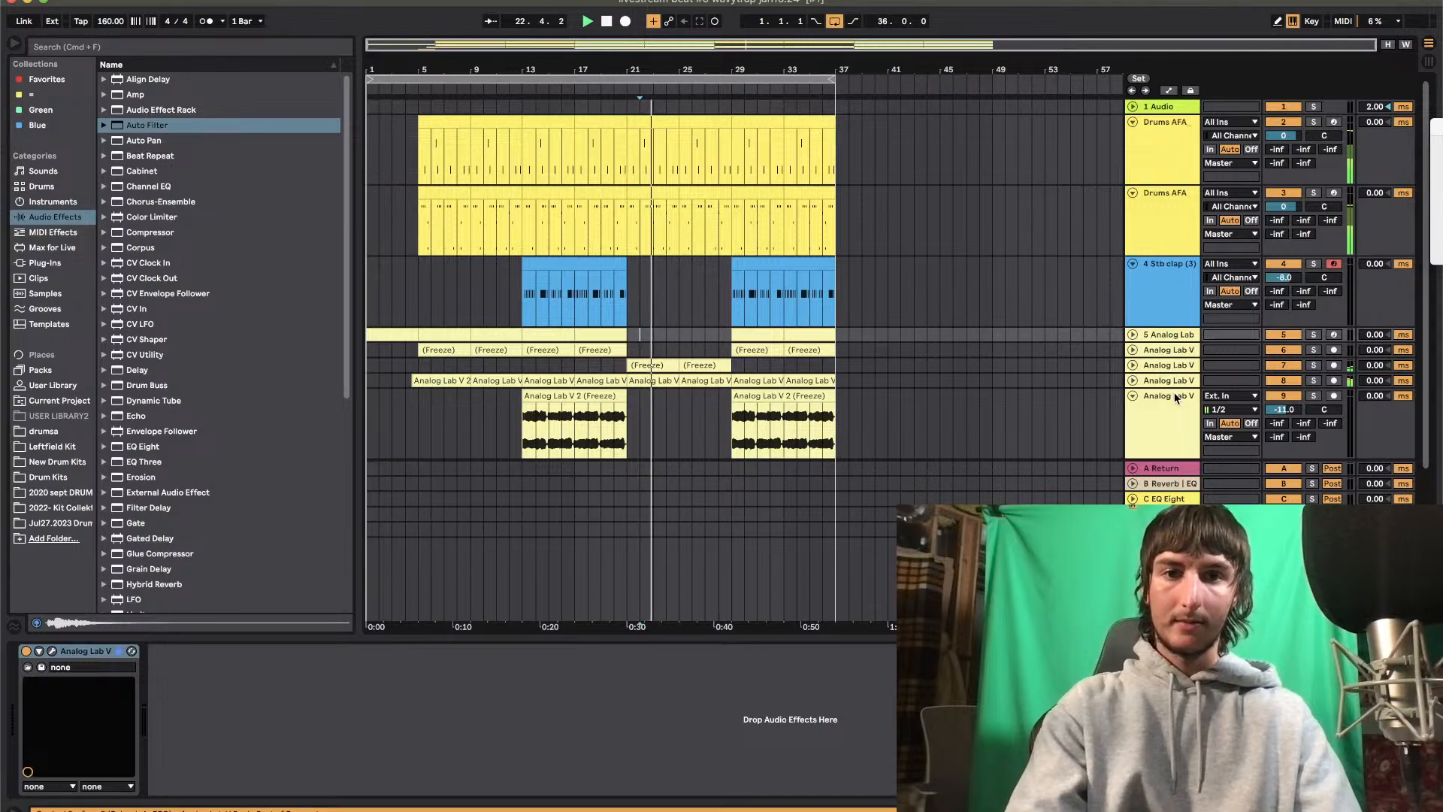
pyautogui.click(1180, 366)
pyautogui.moveTo(187, 715); pyautogui.dragTo(165, 700)
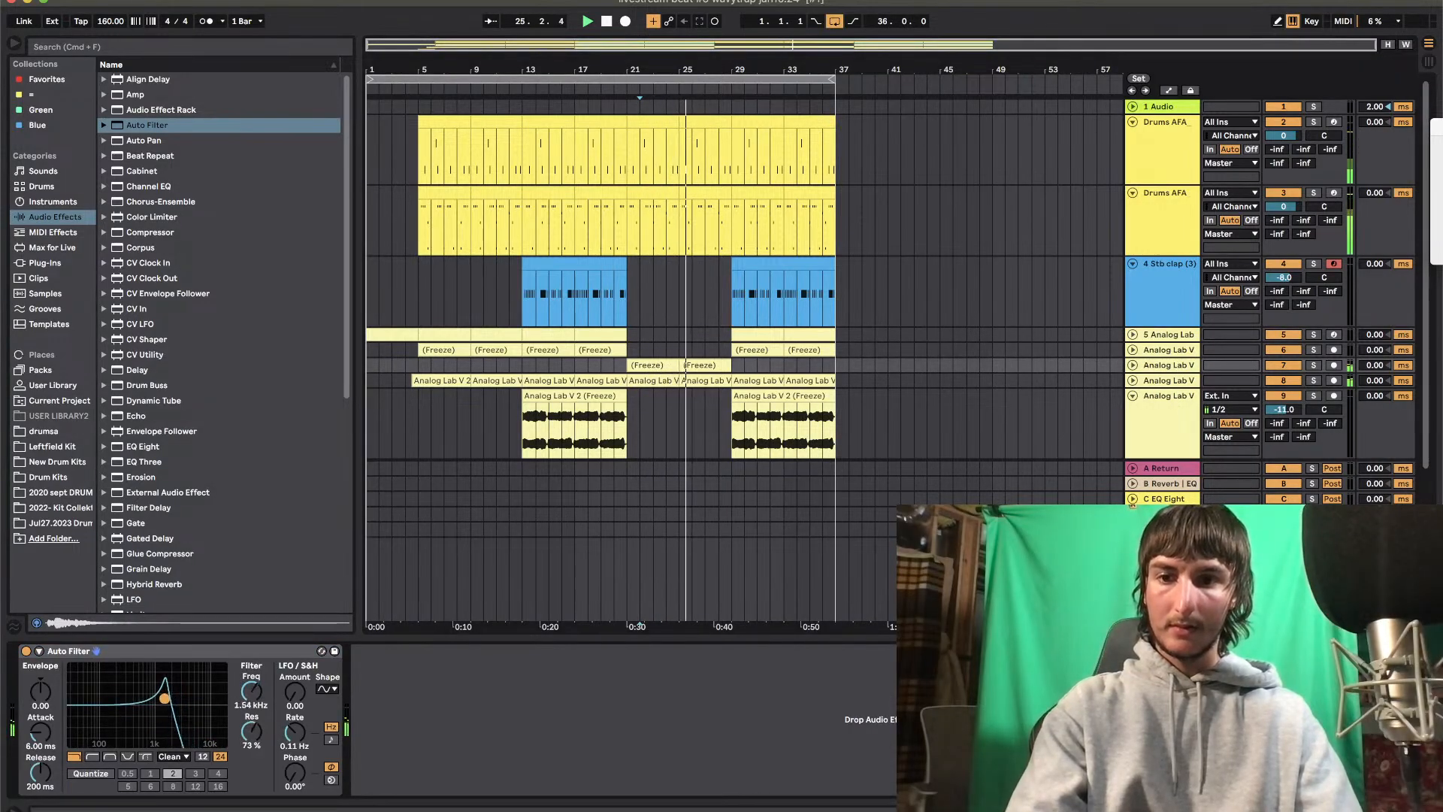
# Add a Reverb before the Auto Filter on track 7 and the BUSTERse compressor after it
pyautogui.scroll(-8, 176, 526)
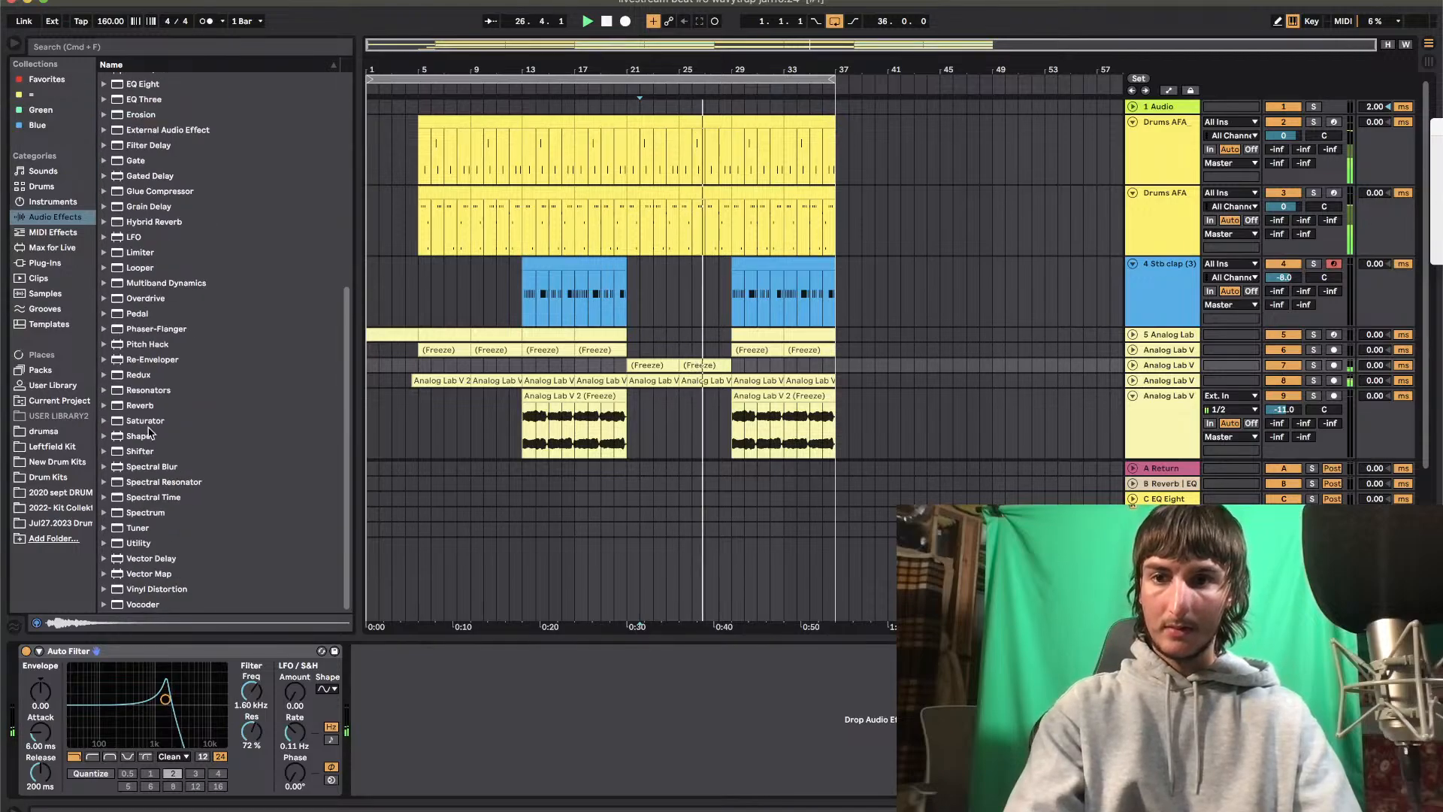
pyautogui.moveTo(136, 407); pyautogui.dragTo(60, 704)
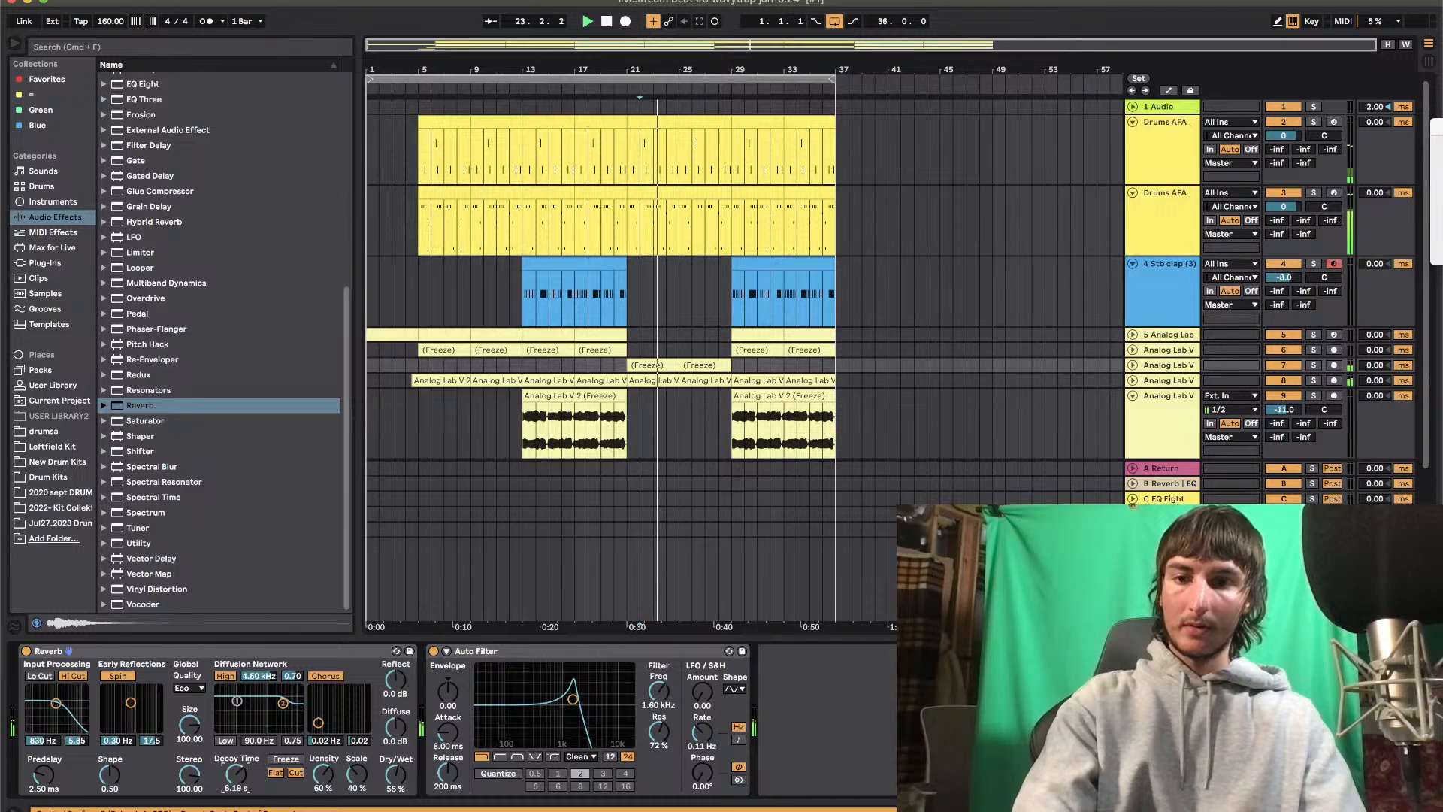
pyautogui.click(47, 263)
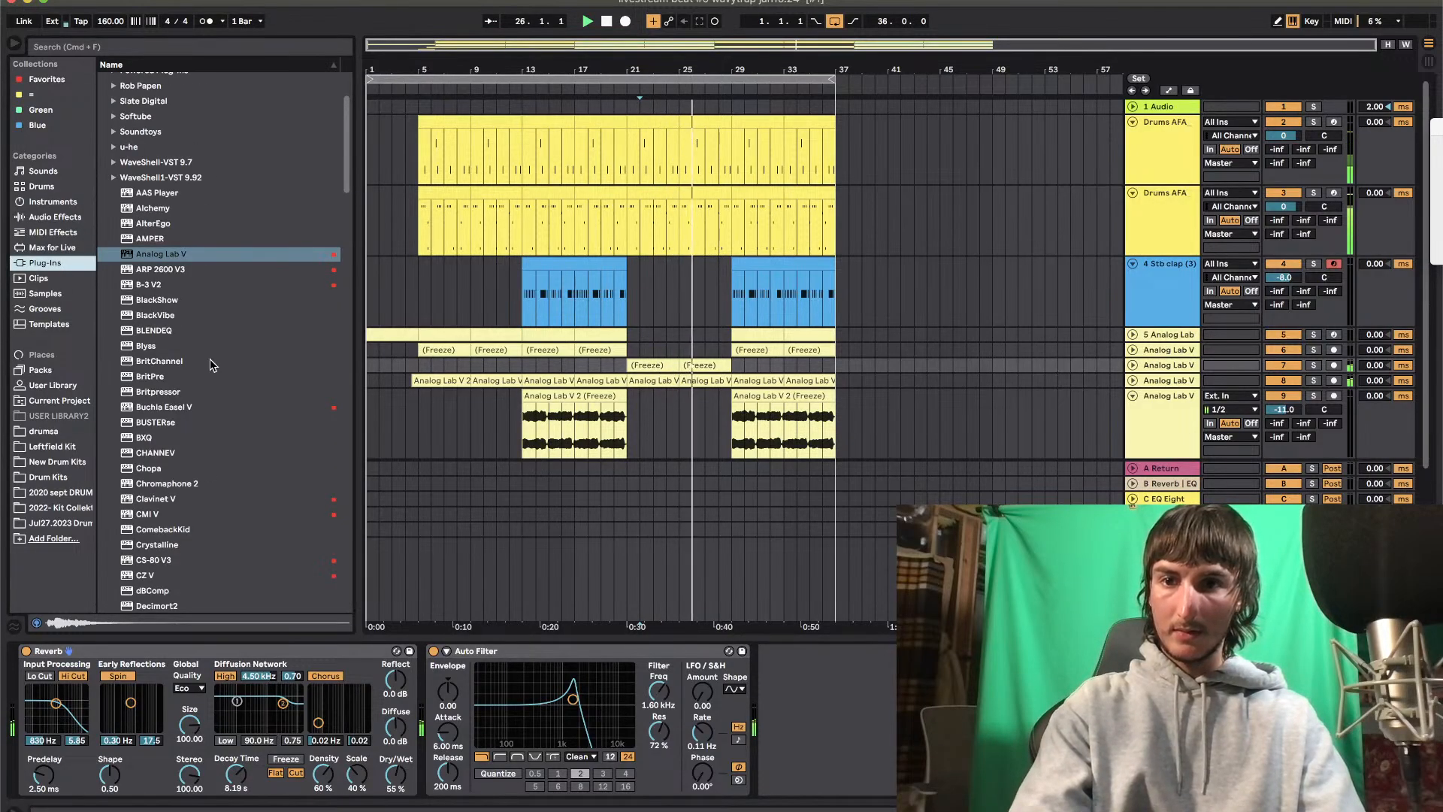
pyautogui.scroll(-1, 211, 365)
pyautogui.click(186, 412)
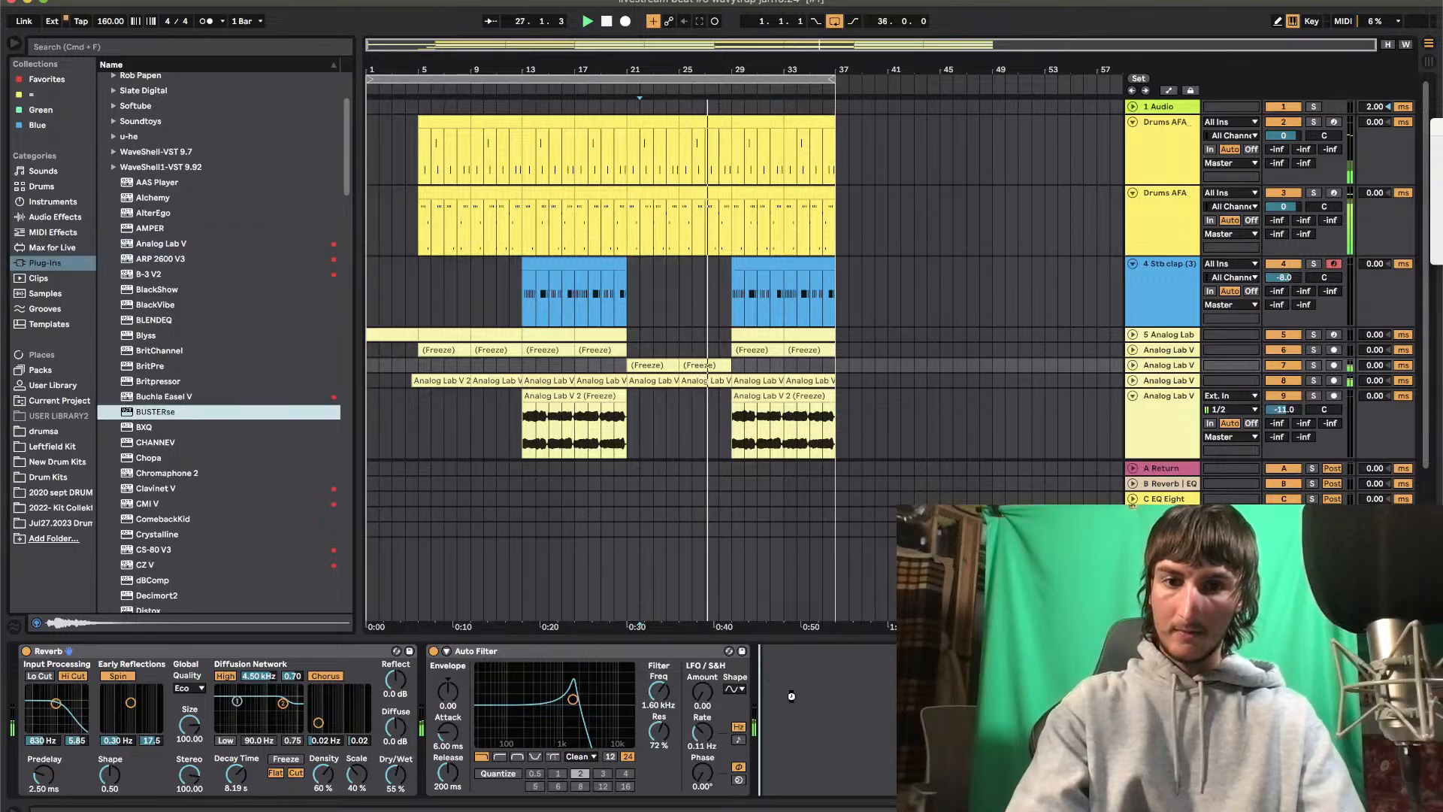
pyautogui.moveTo(791, 696); pyautogui.dragTo(791, 696)
# Automate track 7's Auto Filter frequency with two rising ramps across bars 21 to 29, ending at about 11.6 kHz
pyautogui.press('a')
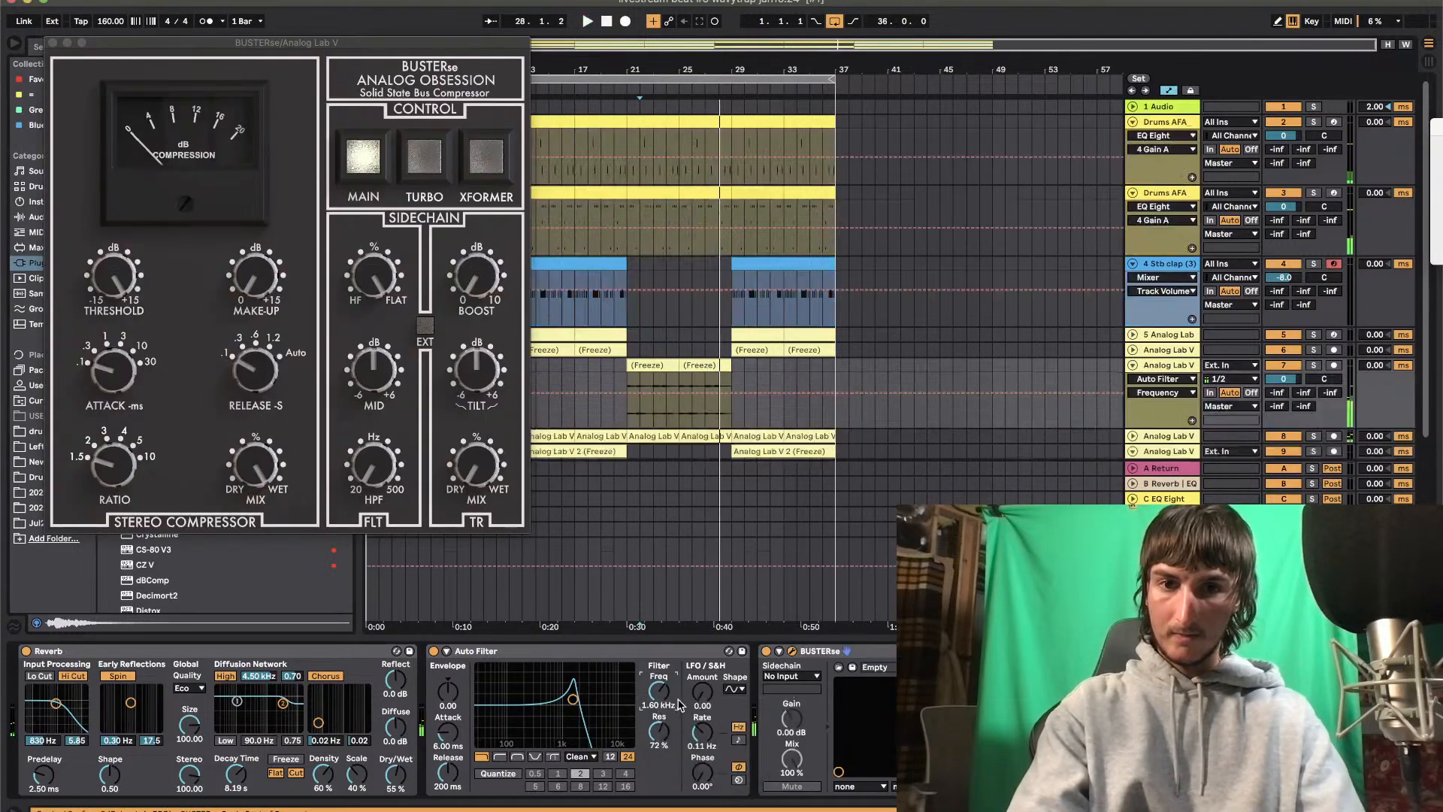
pyautogui.moveTo(689, 396); pyautogui.dragTo(733, 379)
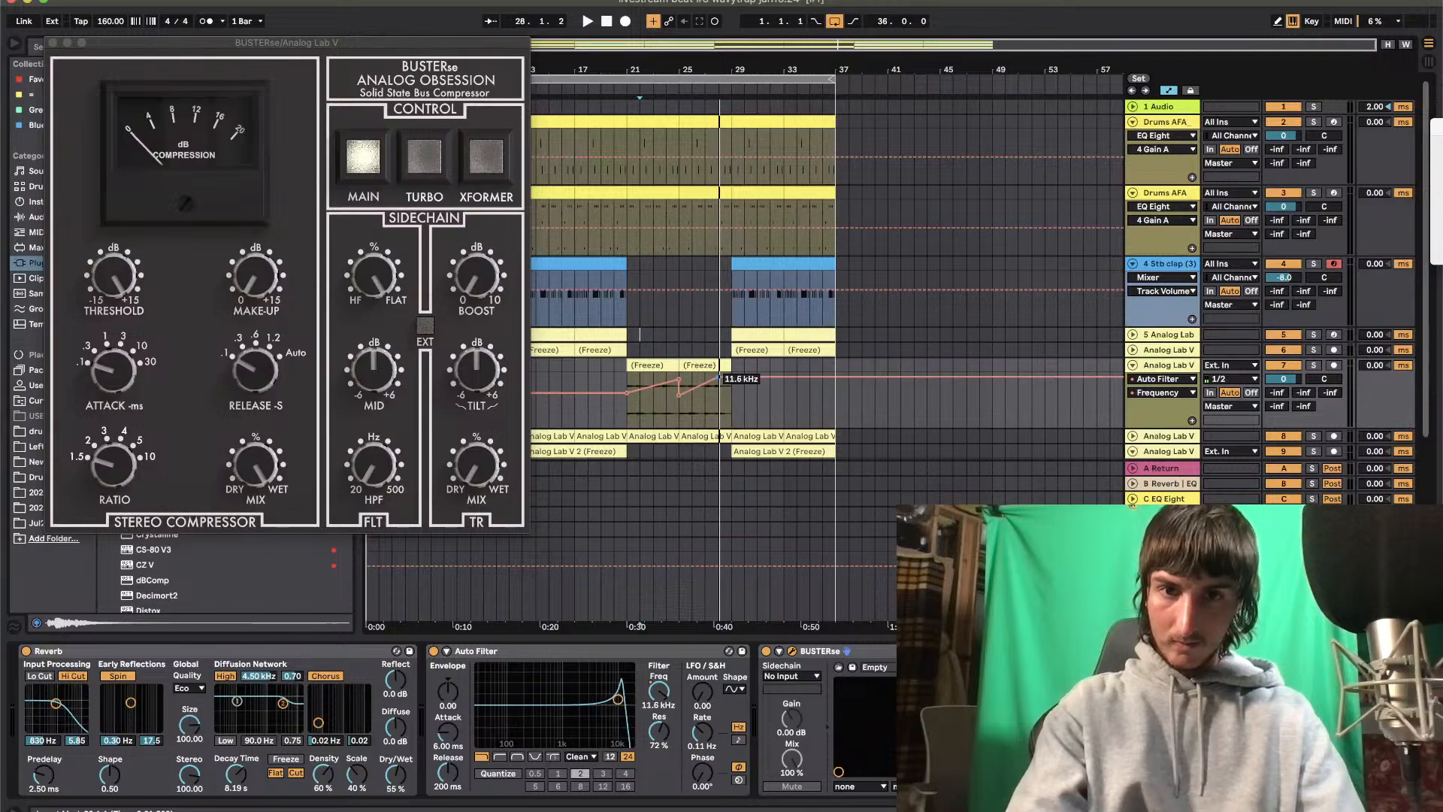
# Set the BUSTERse threshold to about -11.6 dB with added make-up gain, and lower track 7's volume to -2.0 dB
pyautogui.press('space')
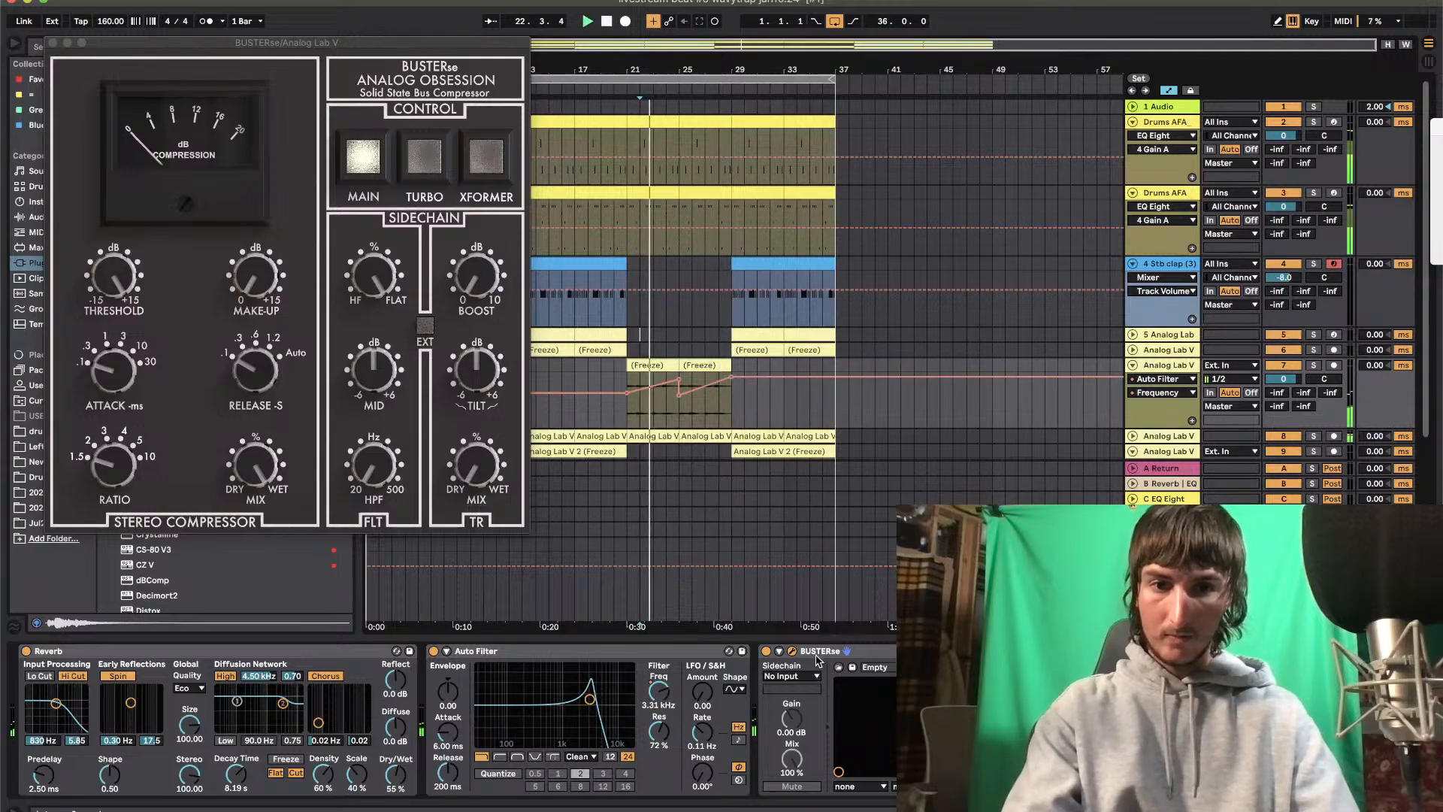
pyautogui.click(113, 275)
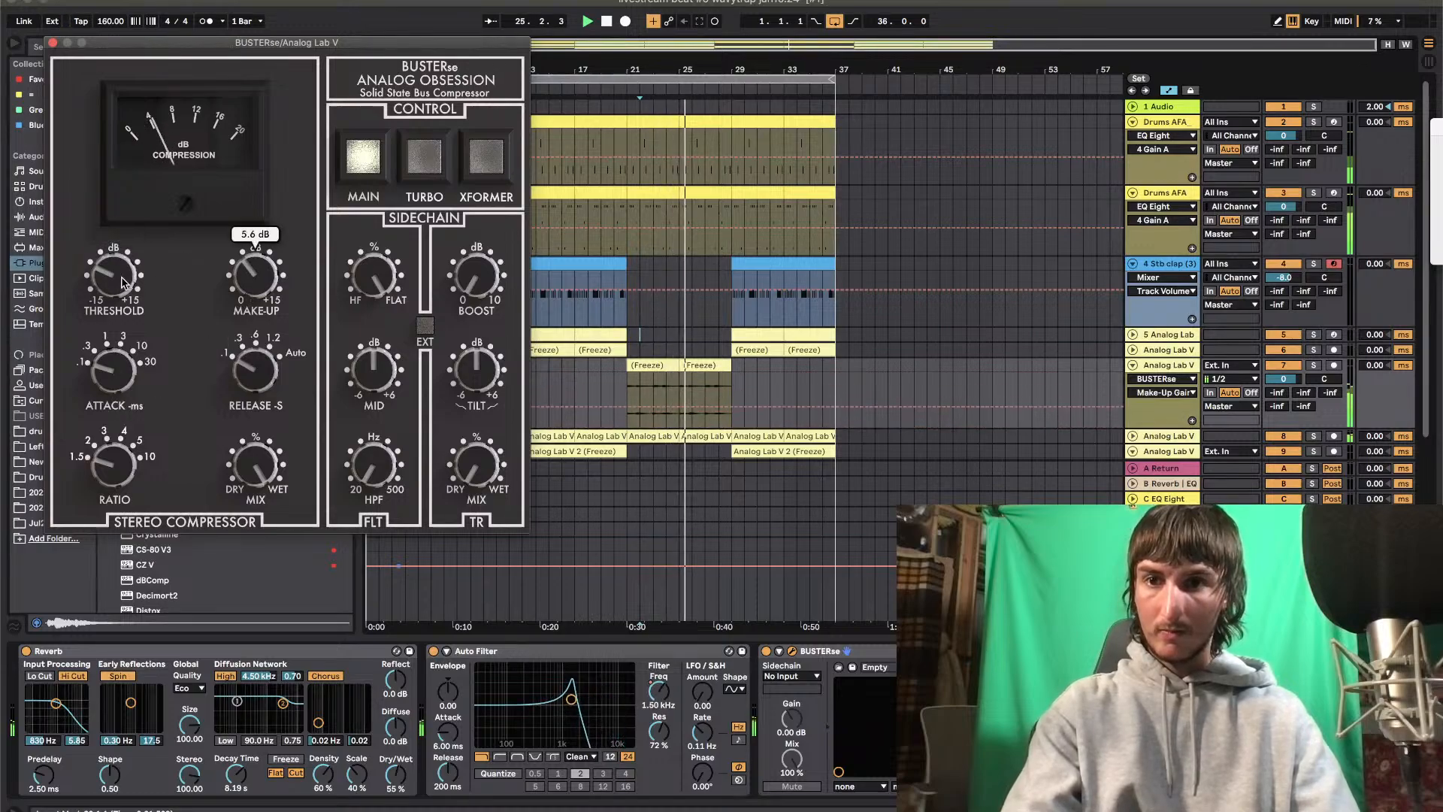
pyautogui.moveTo(110, 277); pyautogui.dragTo(110, 318)
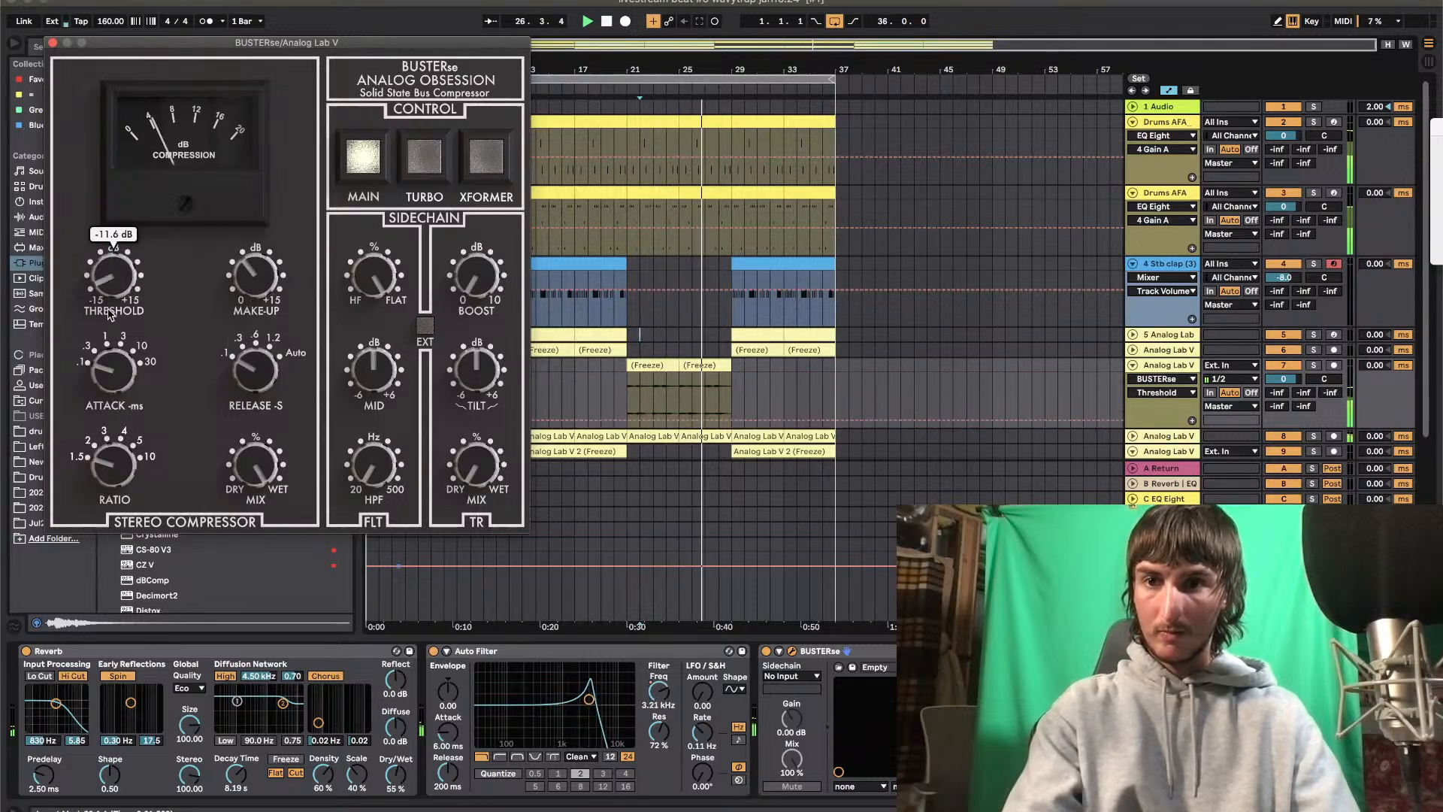
pyautogui.click(247, 292)
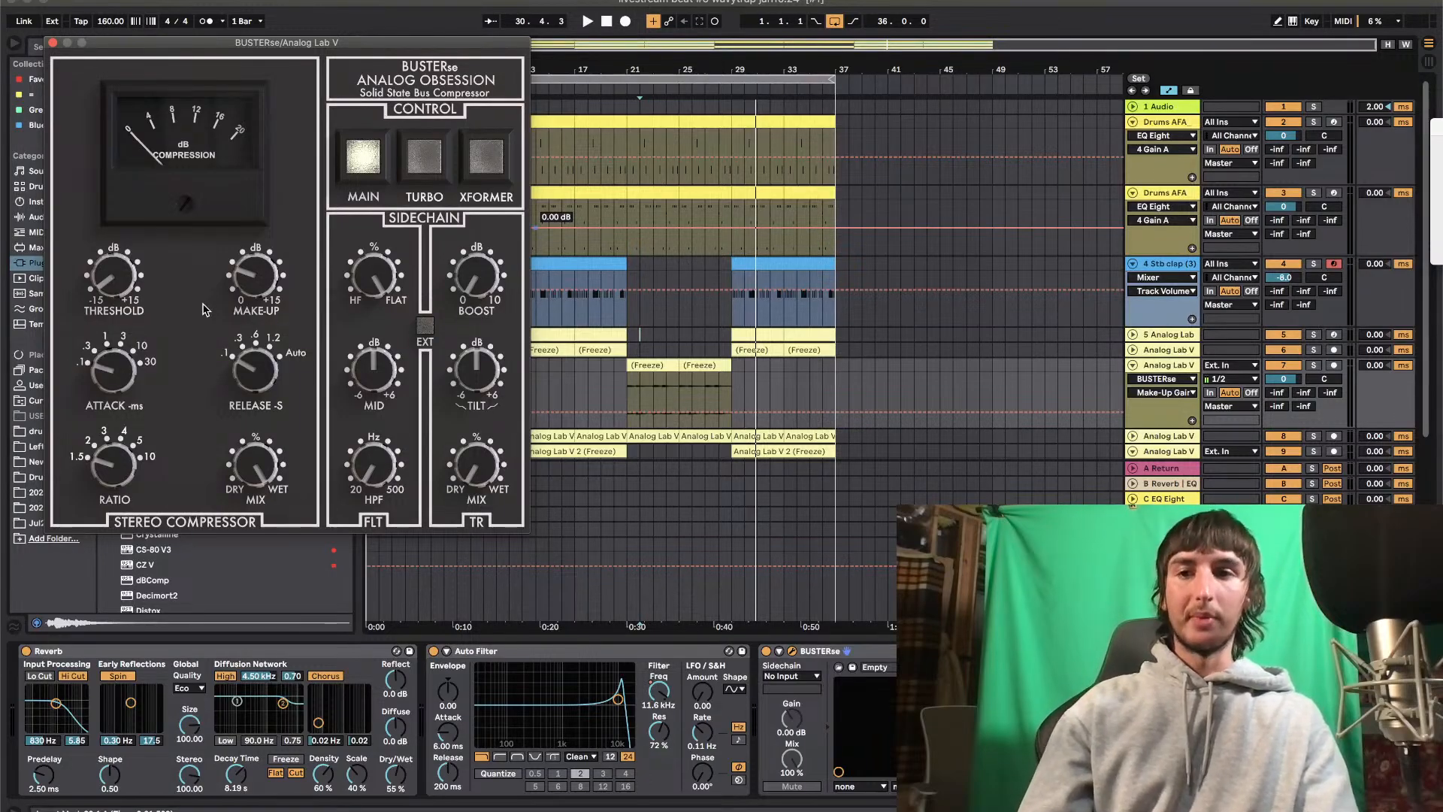
pyautogui.click(53, 44)
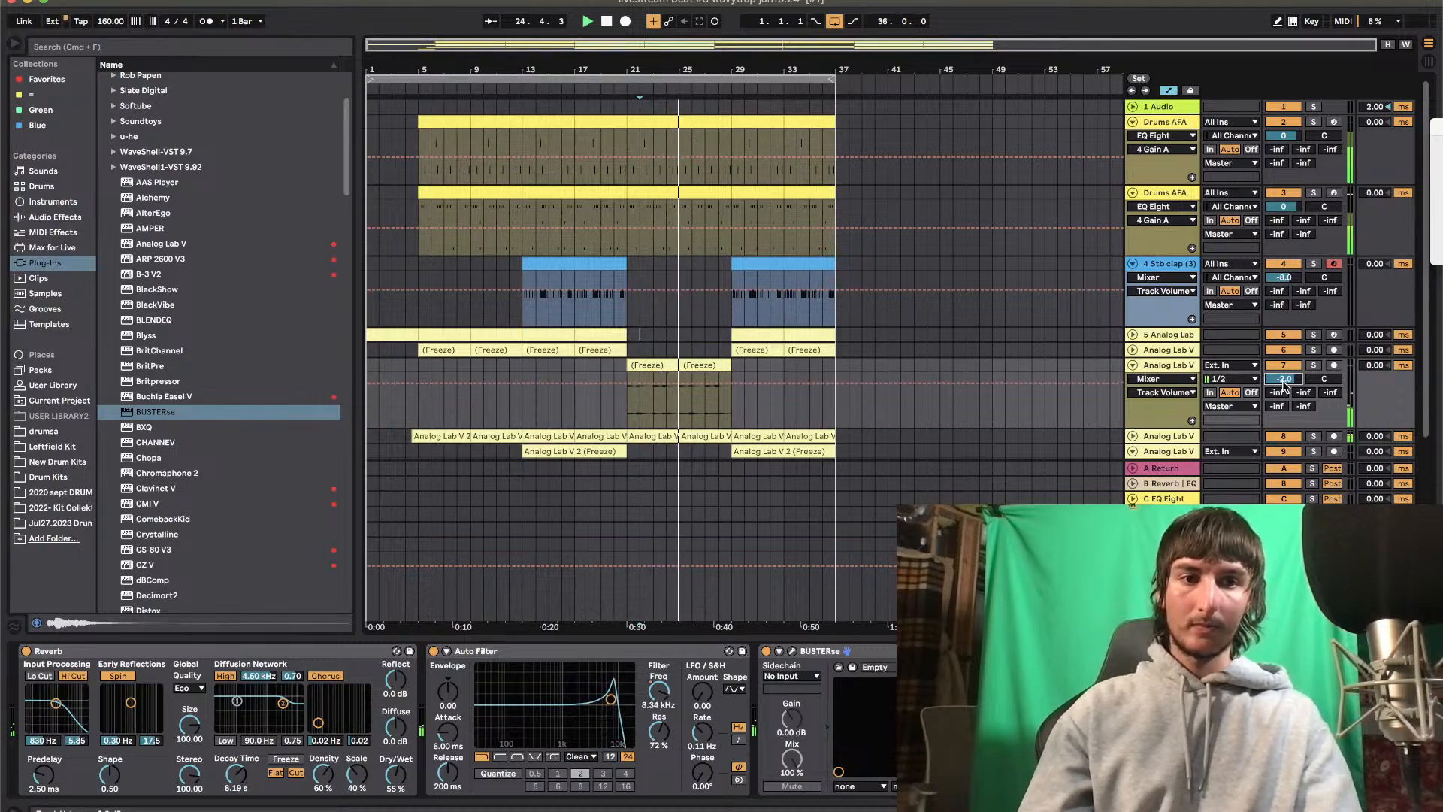
# Freeze and flatten the Analog Lab V track 7
pyautogui.rightClick(1170, 366)
pyautogui.click(1206, 479)
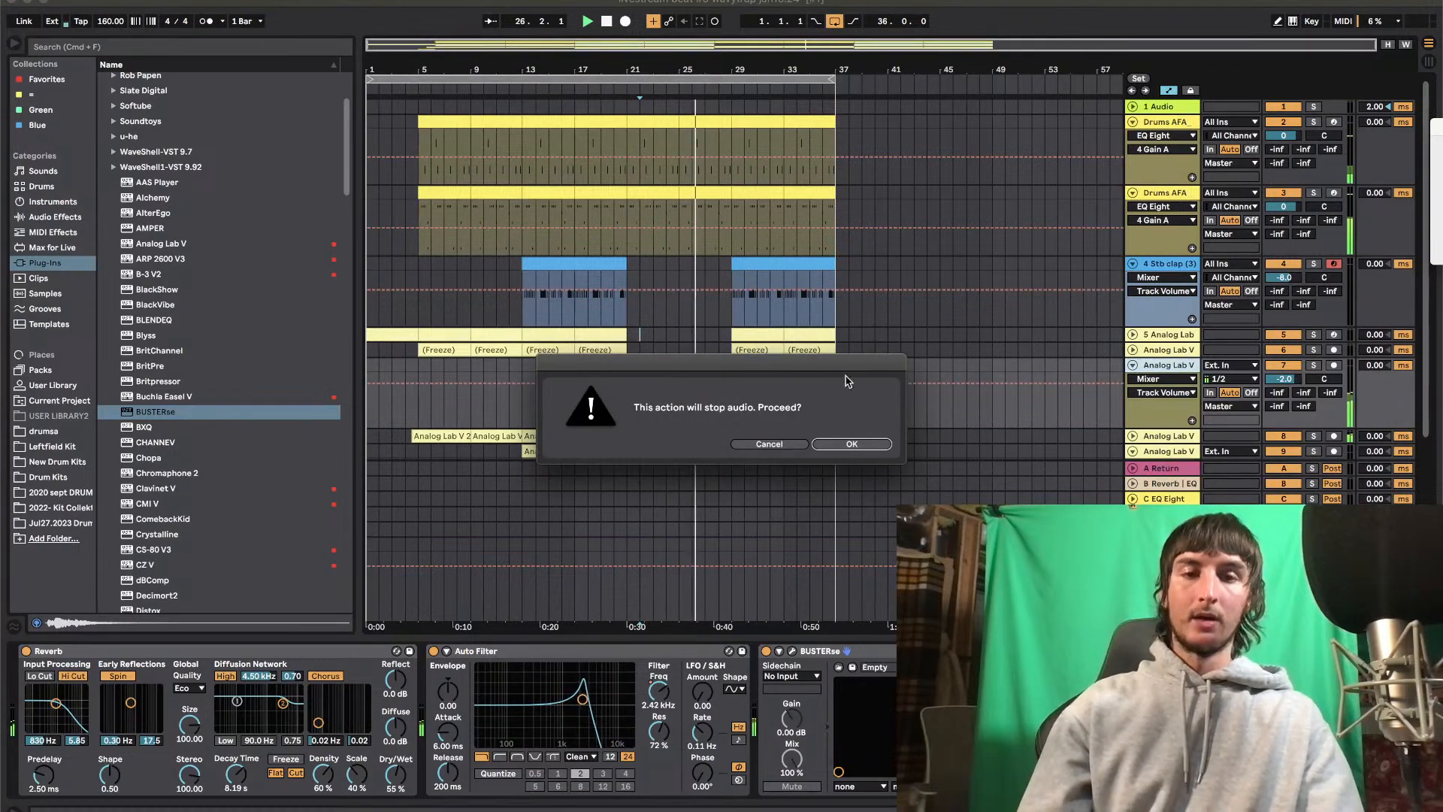
pyautogui.click(846, 445)
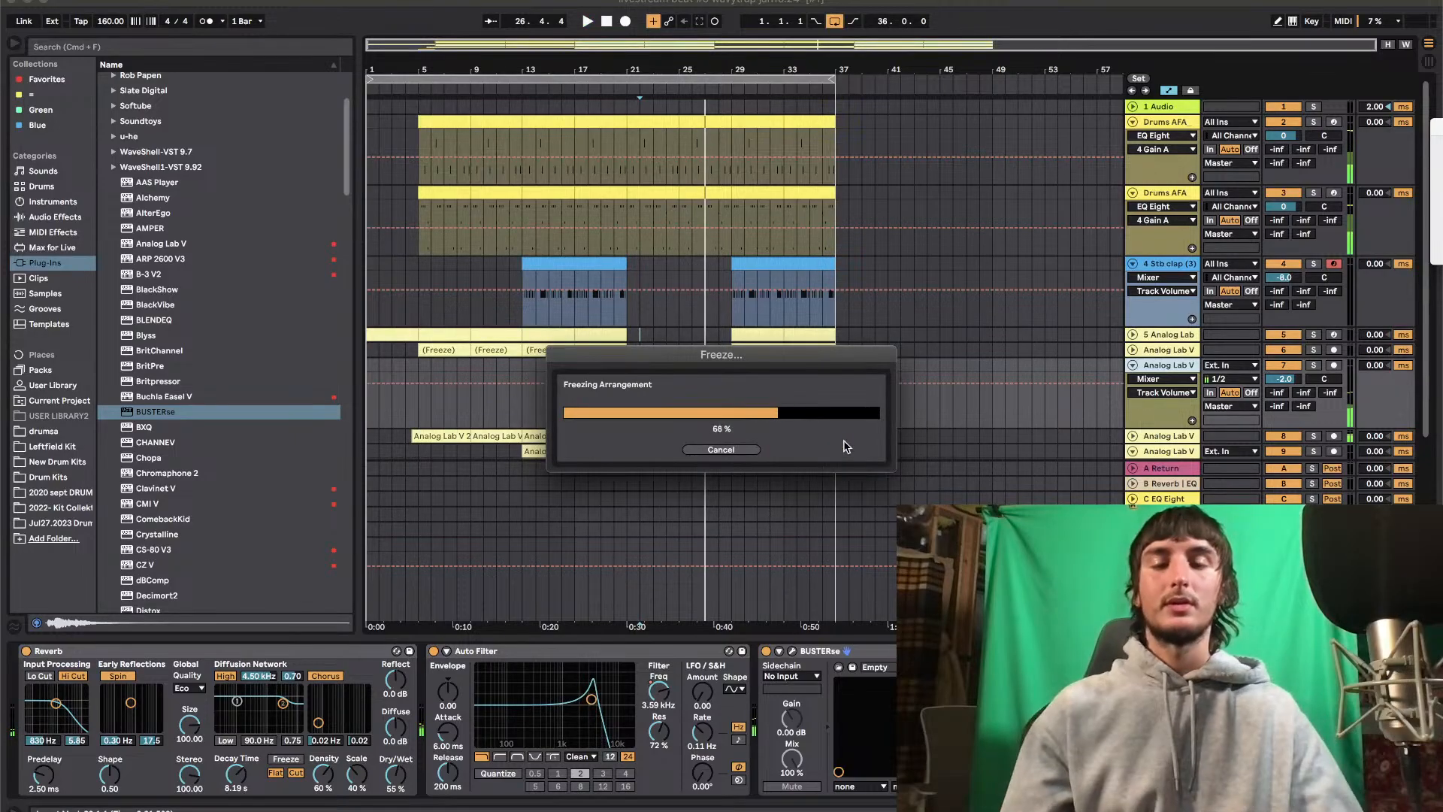
pyautogui.rightClick(1169, 369)
pyautogui.click(1201, 474)
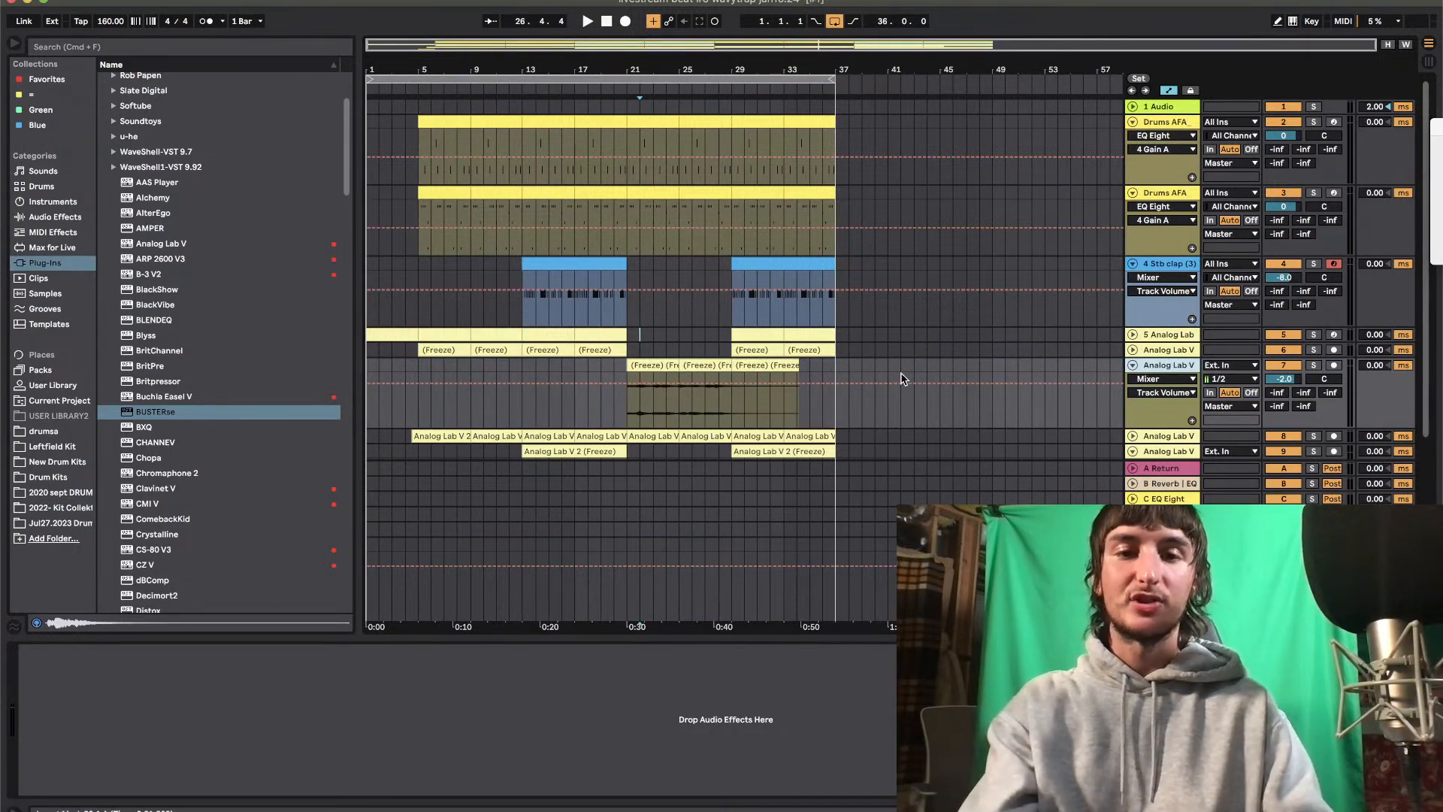
# Trim the flattened audio on track 7 to end at bar 32 and fold tracks 7, 9, 4 and 3
pyautogui.click(722, 366)
pyautogui.moveTo(728, 366); pyautogui.dragTo(784, 366)
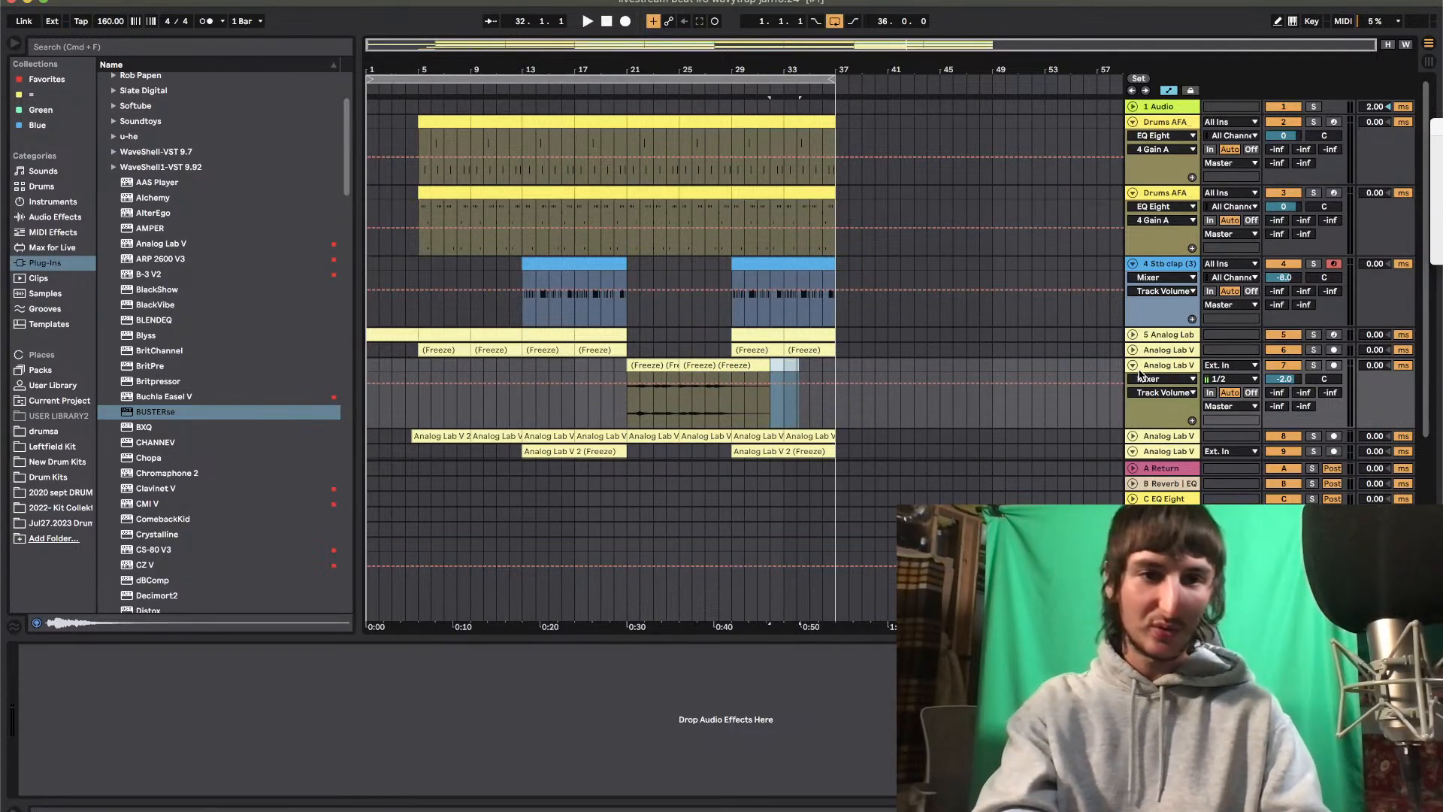
pyautogui.click(1133, 365)
pyautogui.click(1132, 397)
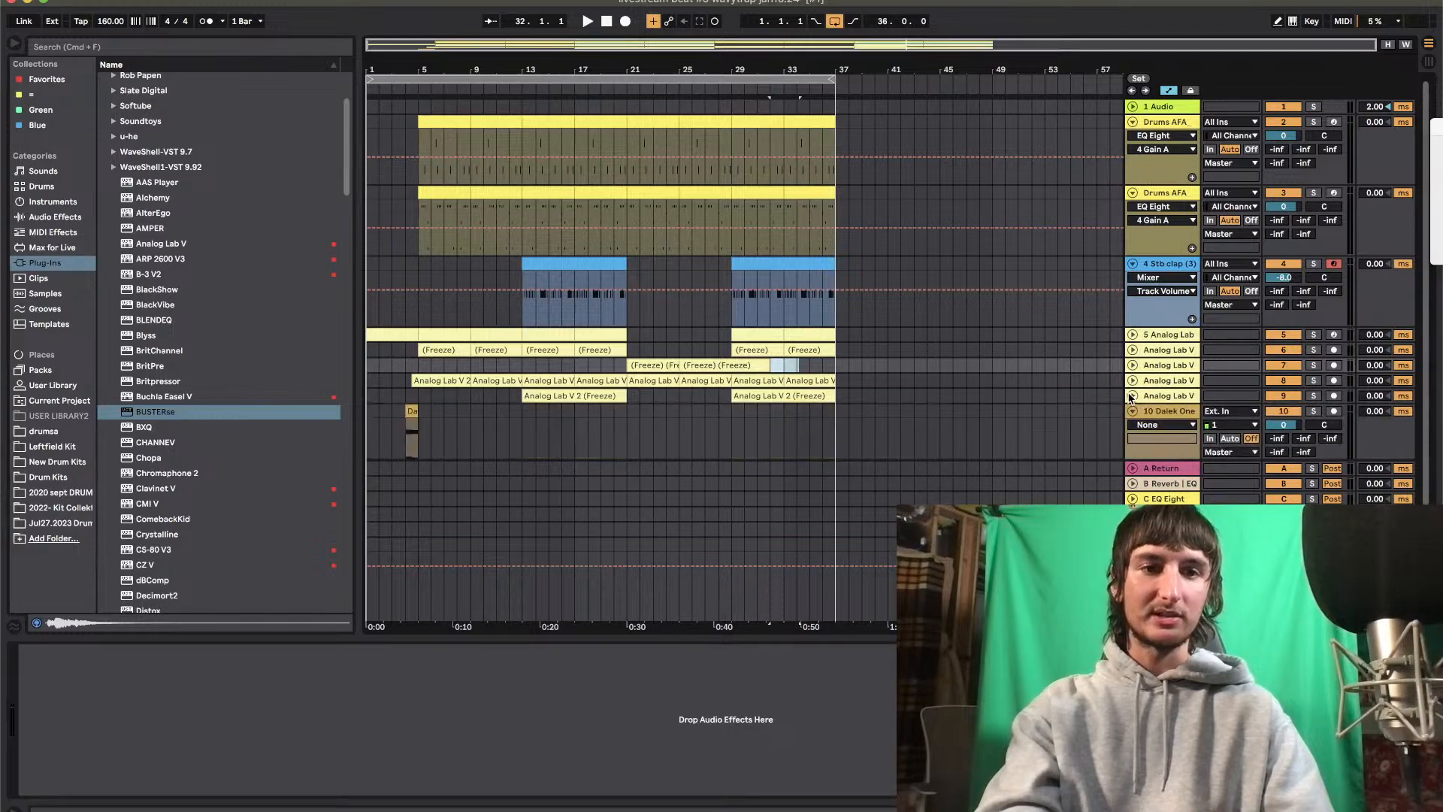
pyautogui.click(1132, 264)
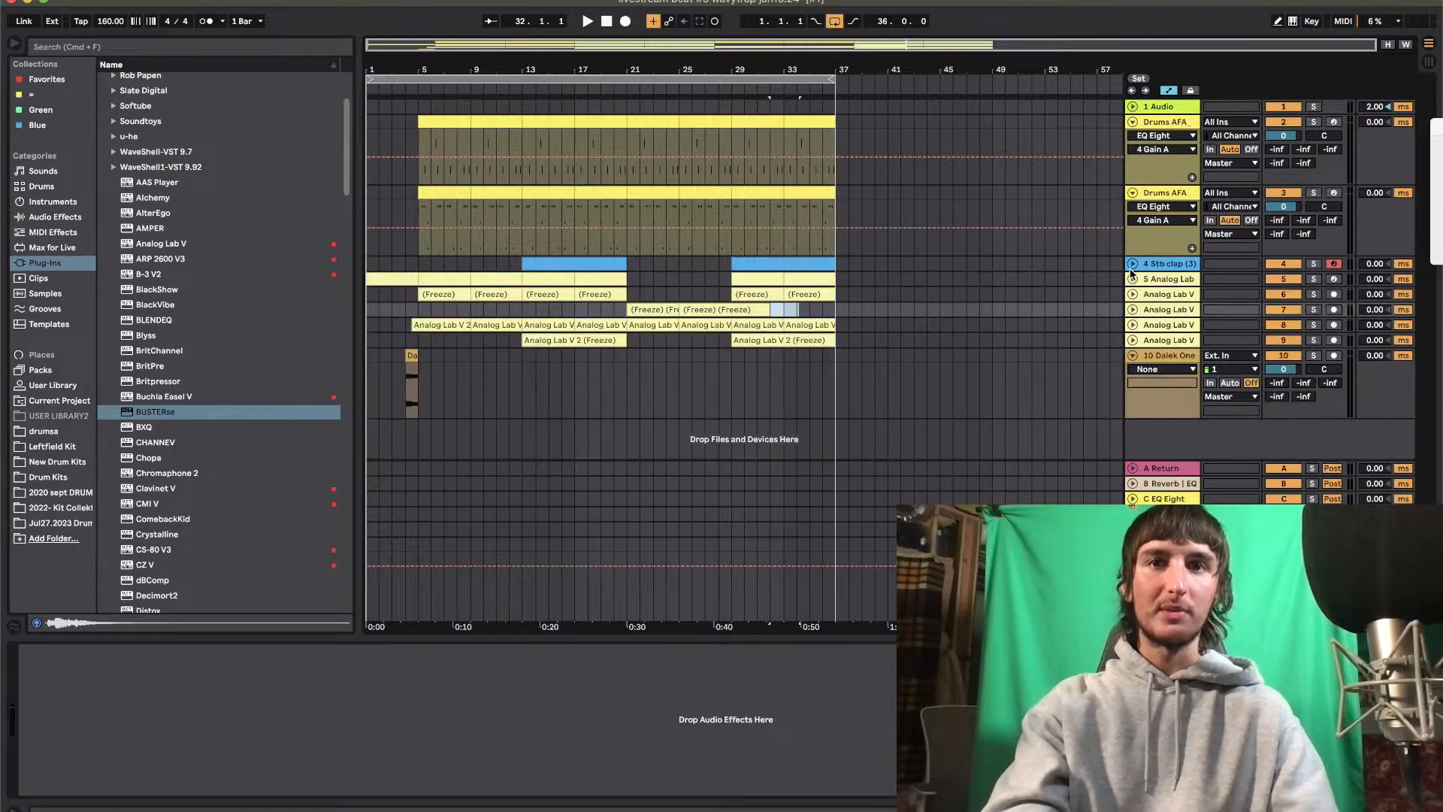
pyautogui.click(1132, 193)
# Load Skrip 808.als from the User Library's LiveStream folder as a new track and arm it for recording
pyautogui.click(418, 177)
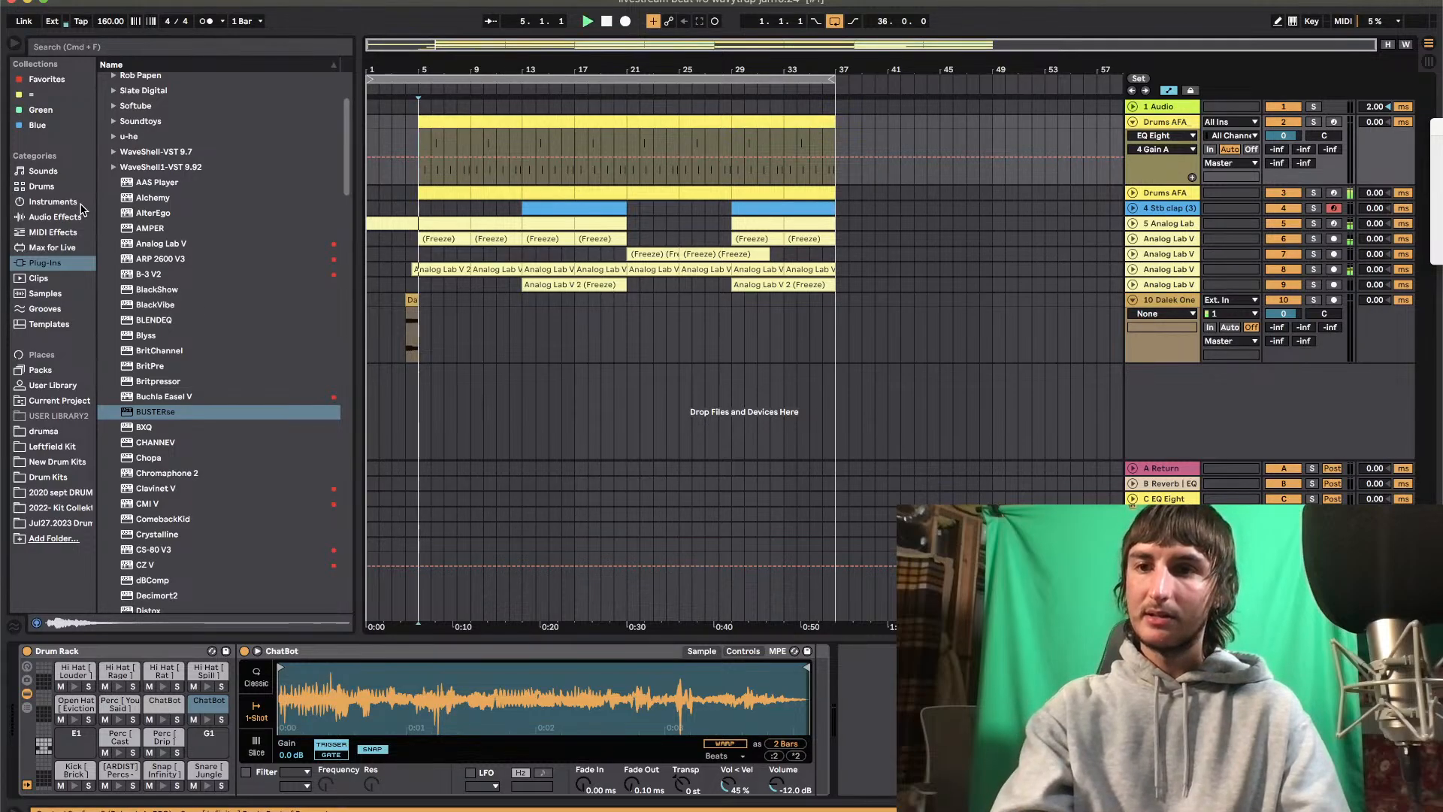
pyautogui.click(63, 386)
pyautogui.scroll(-5, 188, 489)
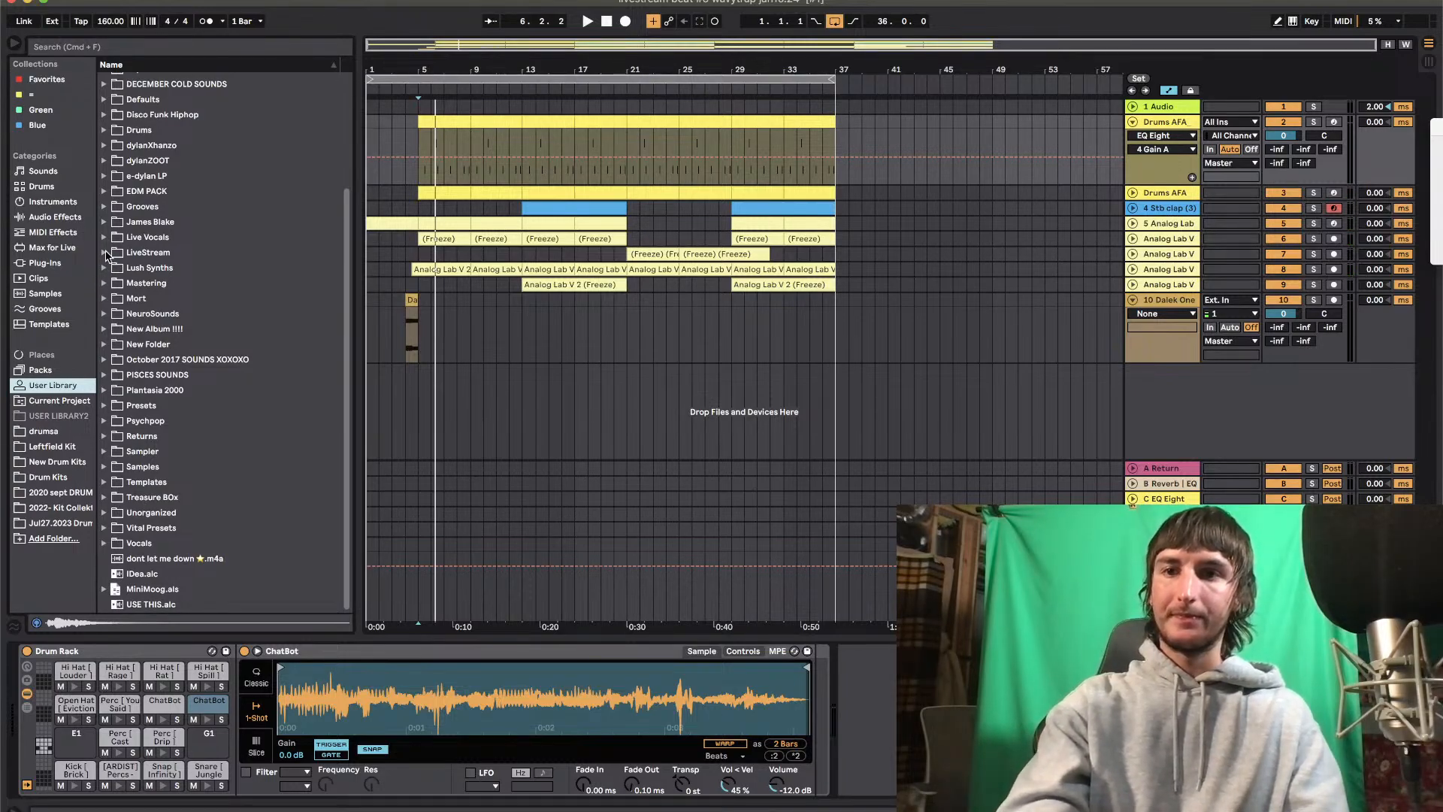
pyautogui.click(104, 253)
pyautogui.moveTo(154, 303); pyautogui.dragTo(606, 391)
pyautogui.click(1334, 371)
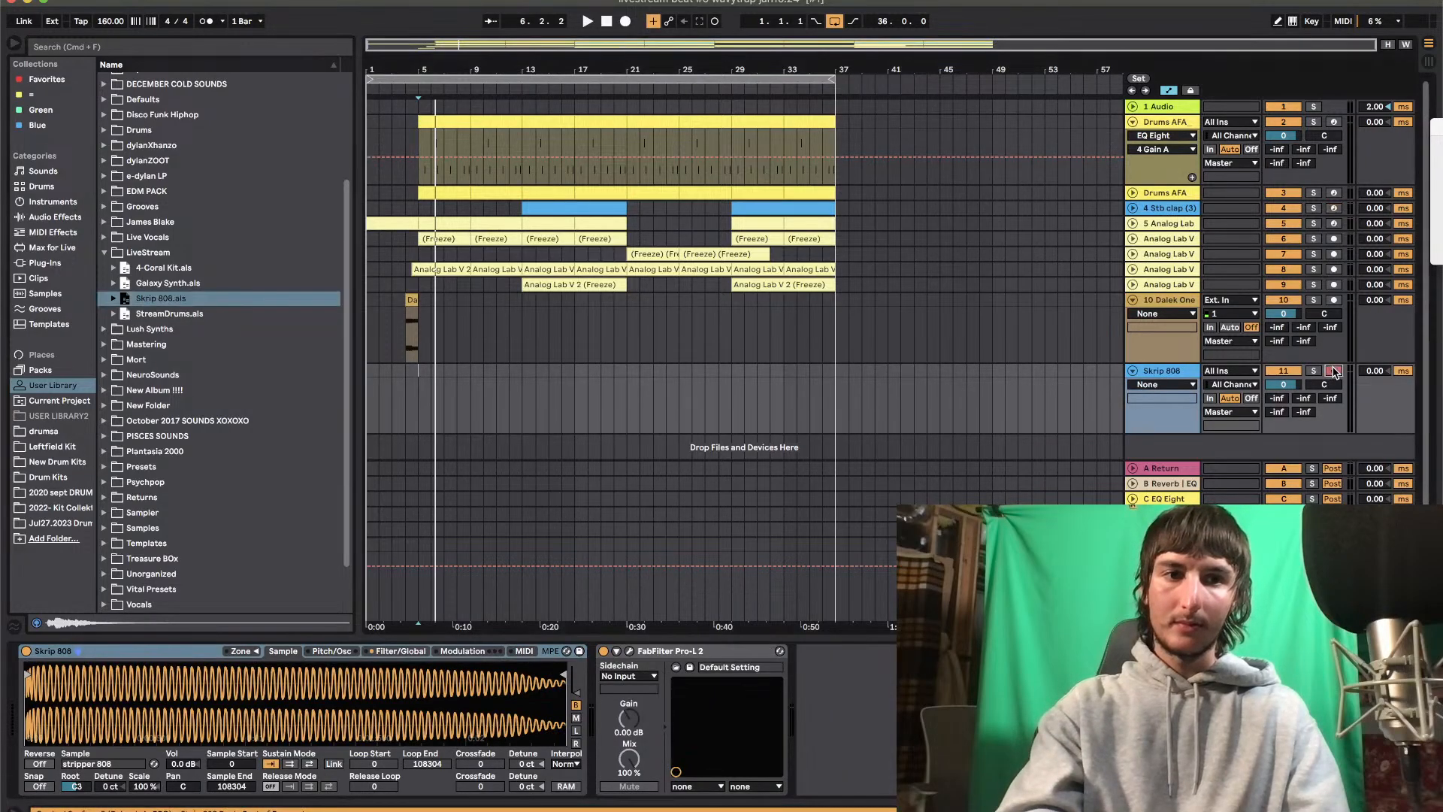
# Show the Sounds category in the browser
pyautogui.click(1118, 426)
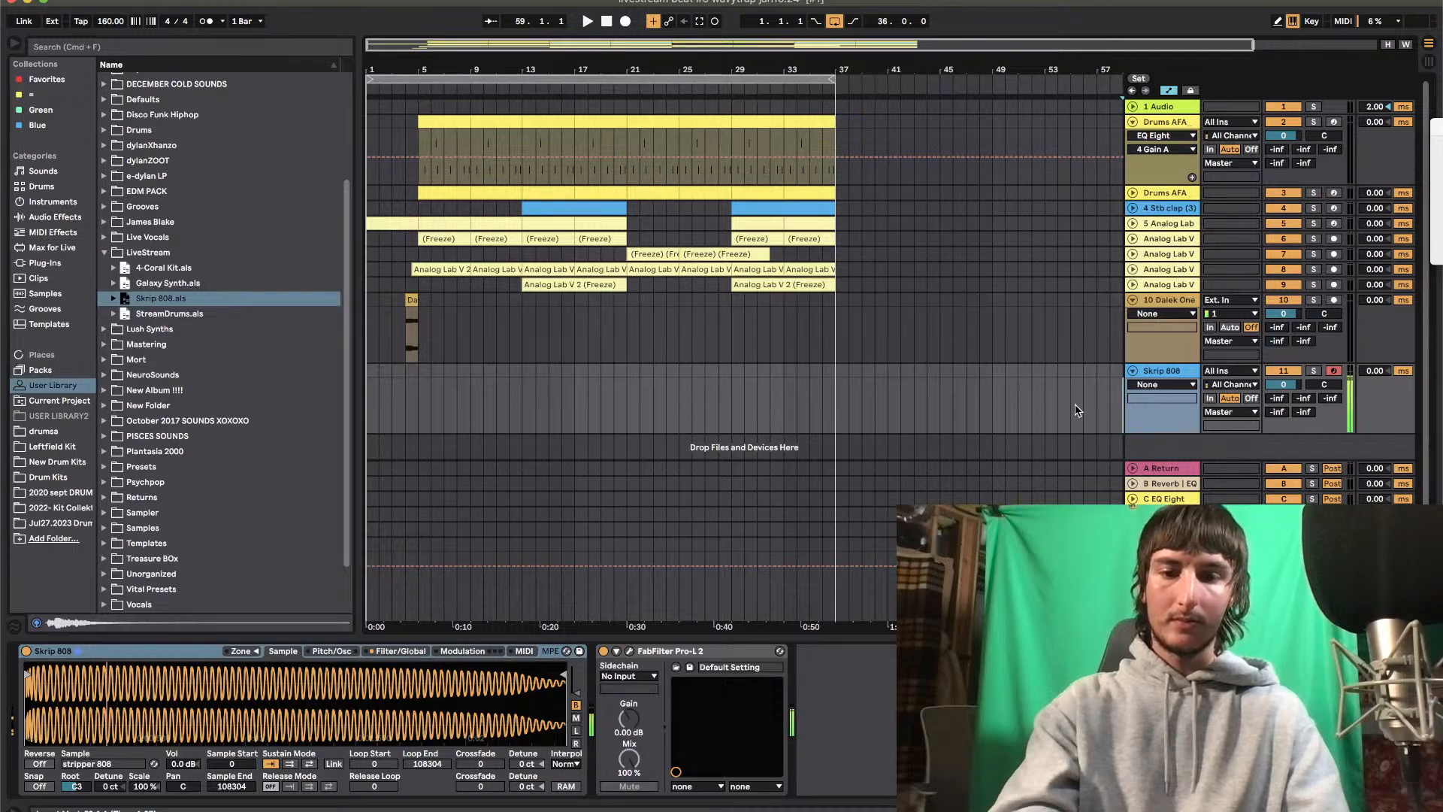
pyautogui.click(47, 172)
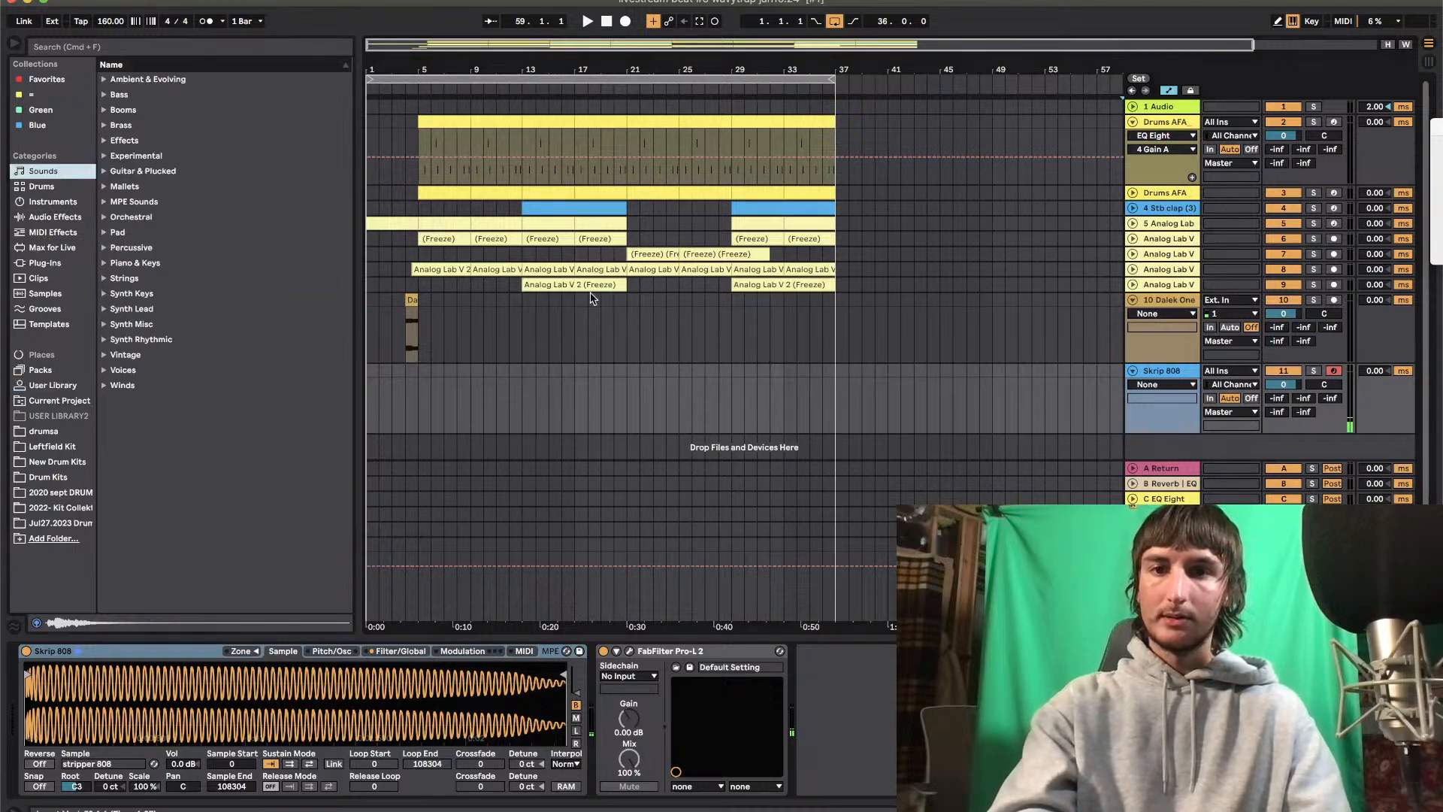
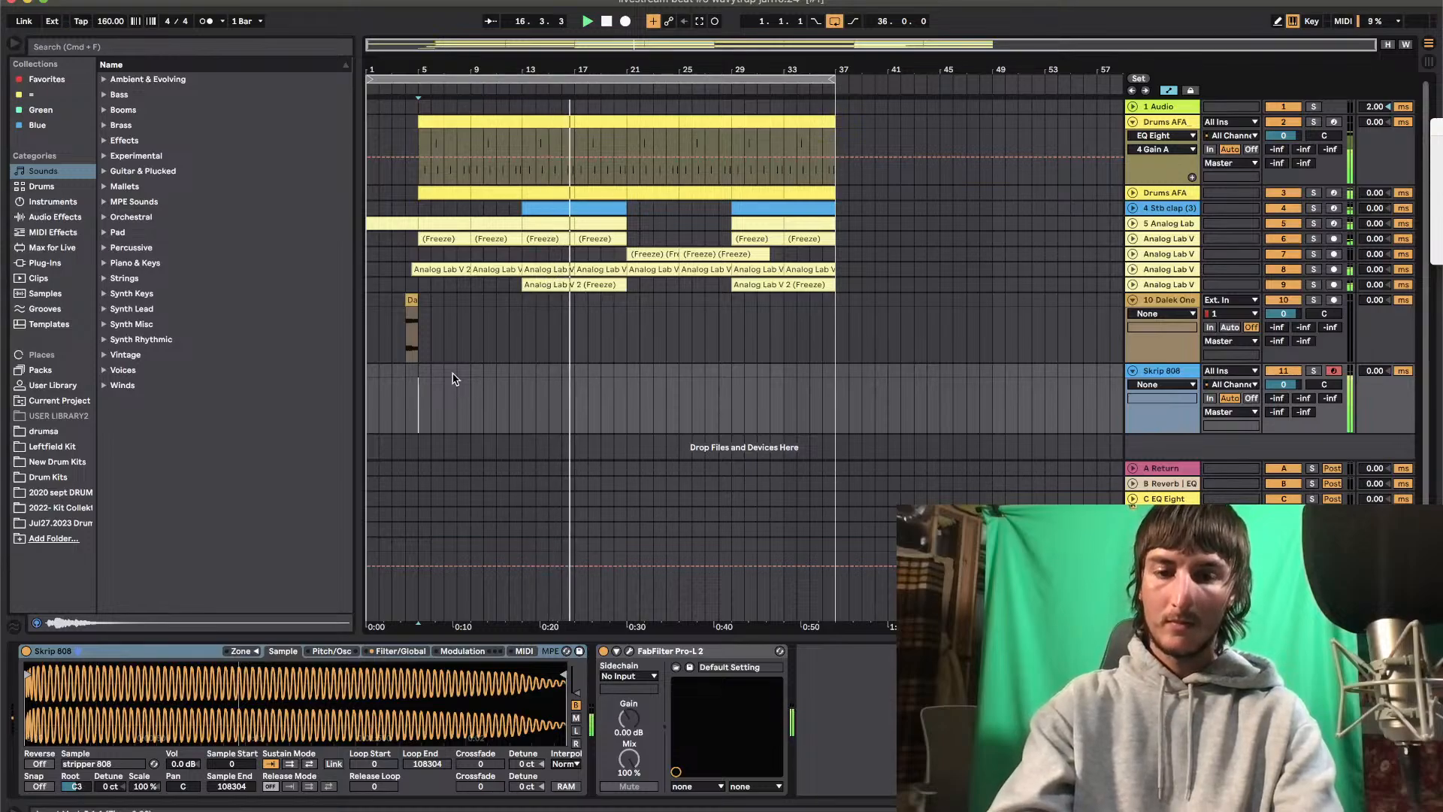
# Create an empty four-bar MIDI clip on the Skrip 808 track from bar 5 to bar 9
pyautogui.moveTo(419, 370); pyautogui.dragTo(465, 372)
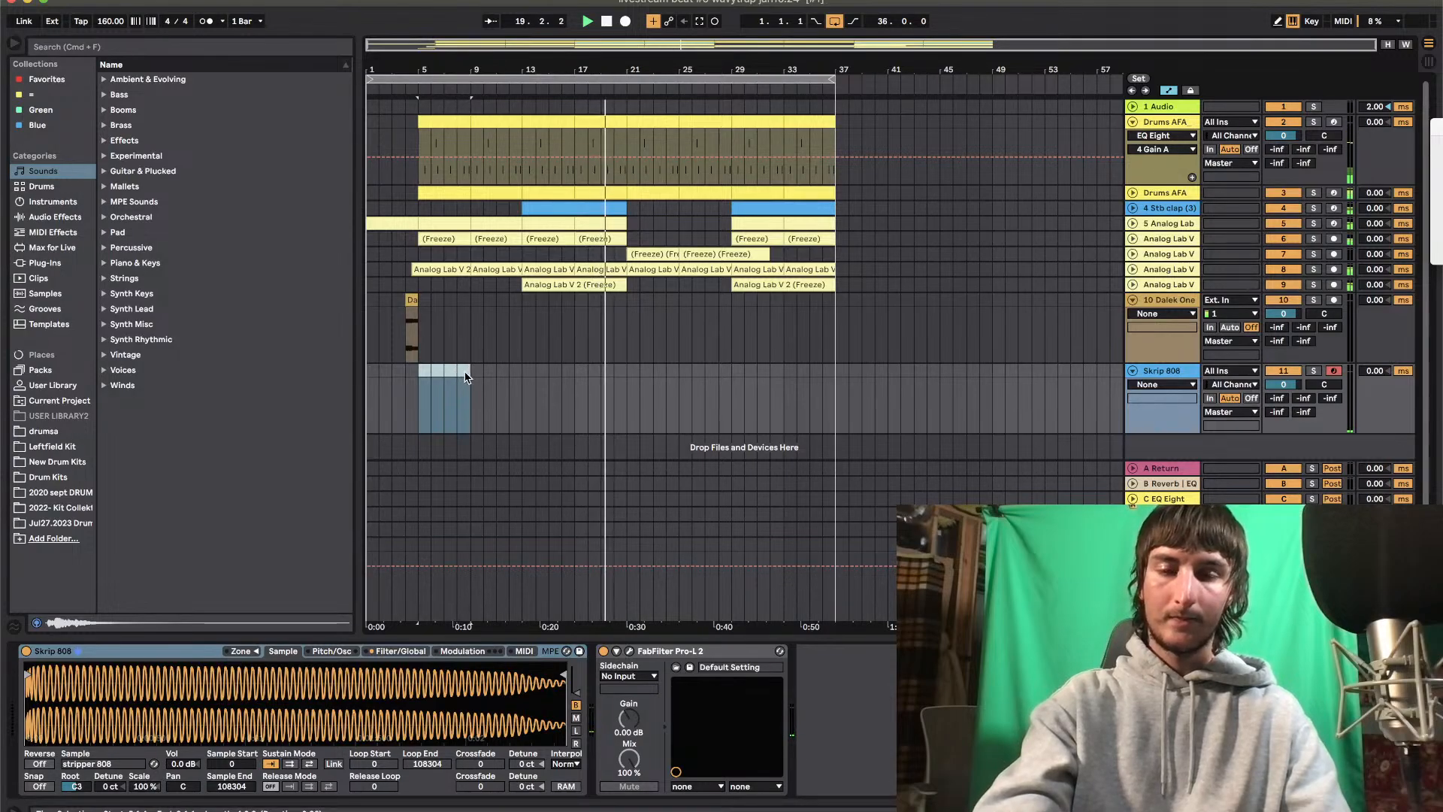
pyautogui.rightClick(465, 373)
pyautogui.click(524, 506)
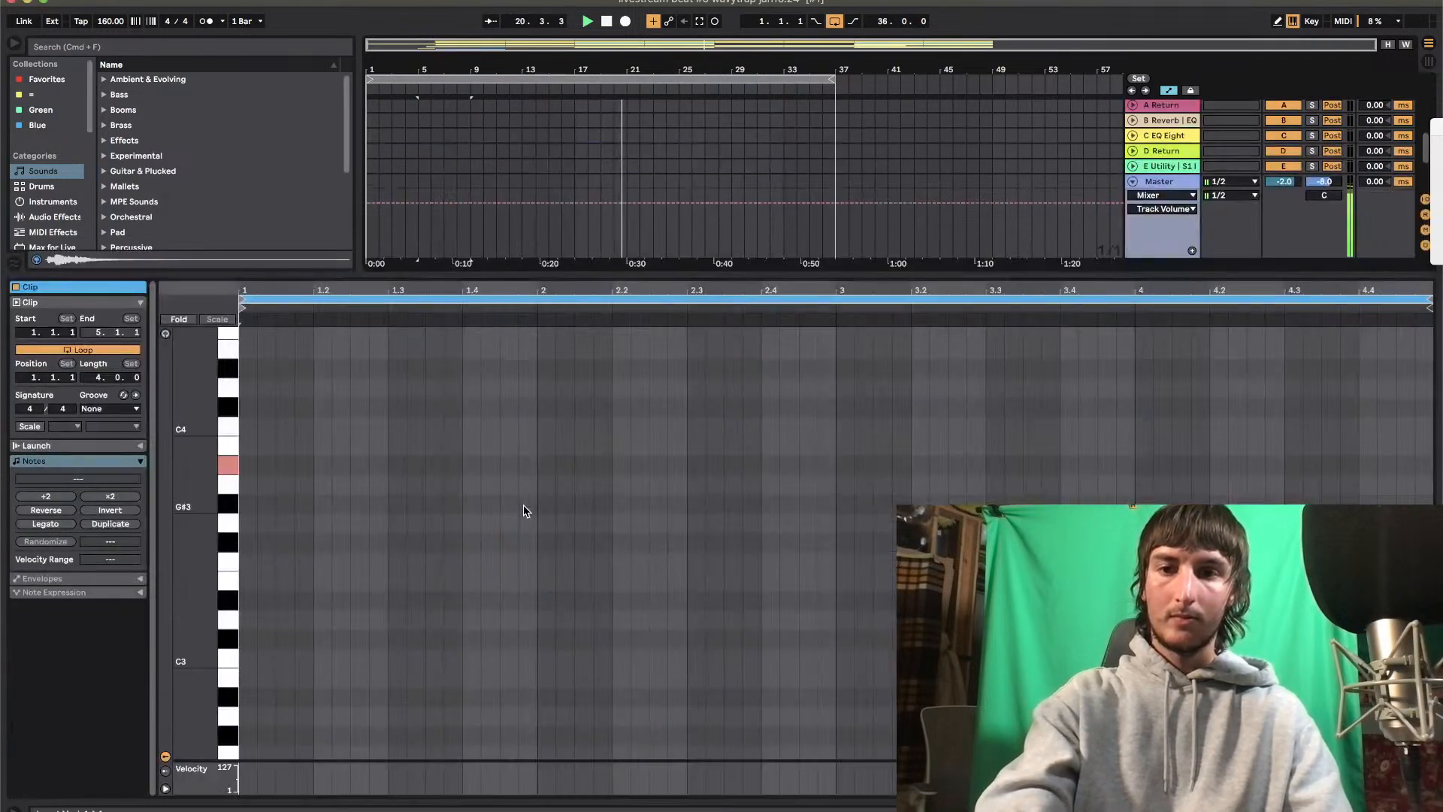
# Add a G#3 note at the start of the 808 clip, two beats long, while checking it against playback
pyautogui.press('space')
pyautogui.press('space')
pyautogui.scroll(2, 466, 486)
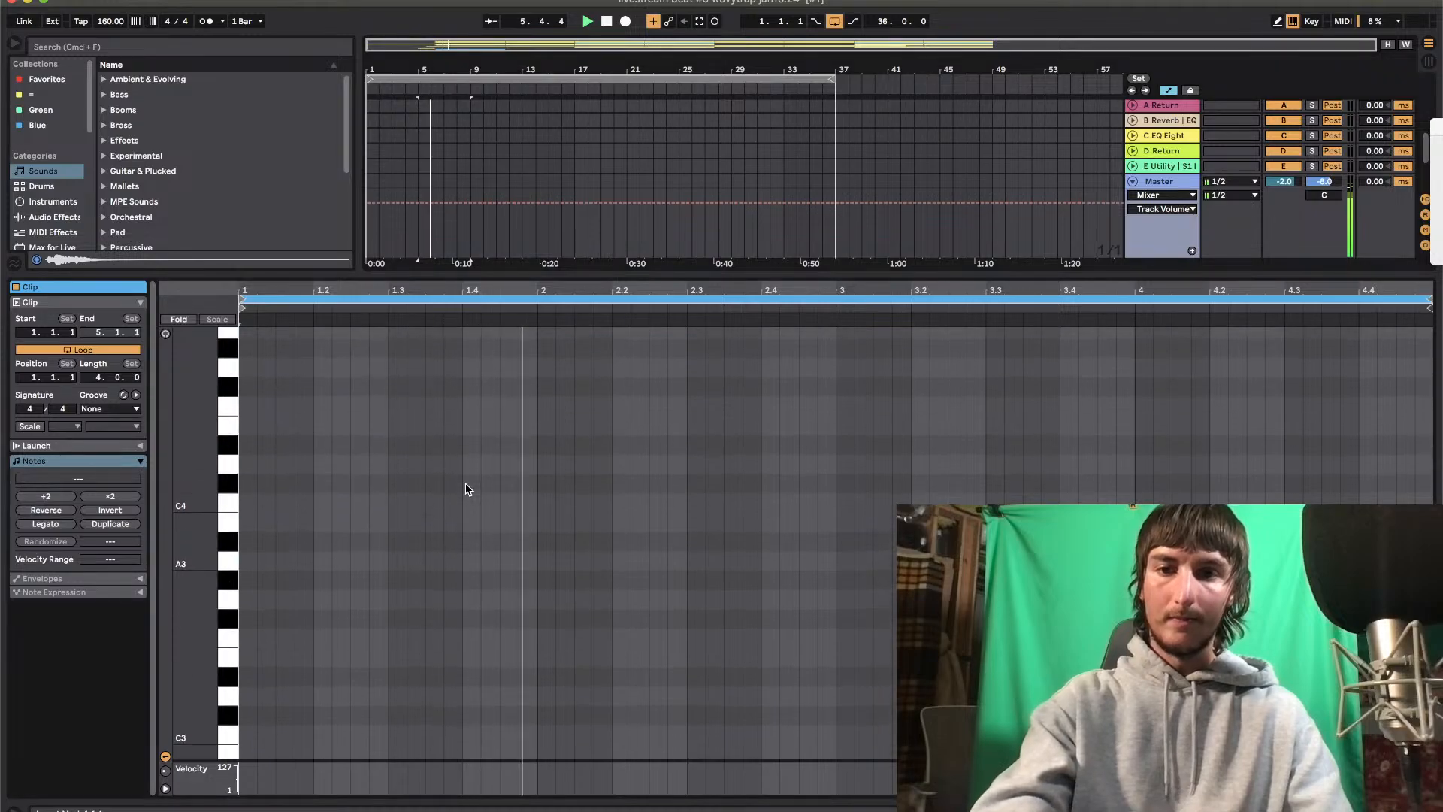
pyautogui.press('space')
pyautogui.press('space')
pyautogui.click(466, 486)
pyautogui.click(274, 591)
pyautogui.doubleClick(250, 592)
pyautogui.press('space')
pyautogui.moveTo(258, 583); pyautogui.dragTo(388, 580)
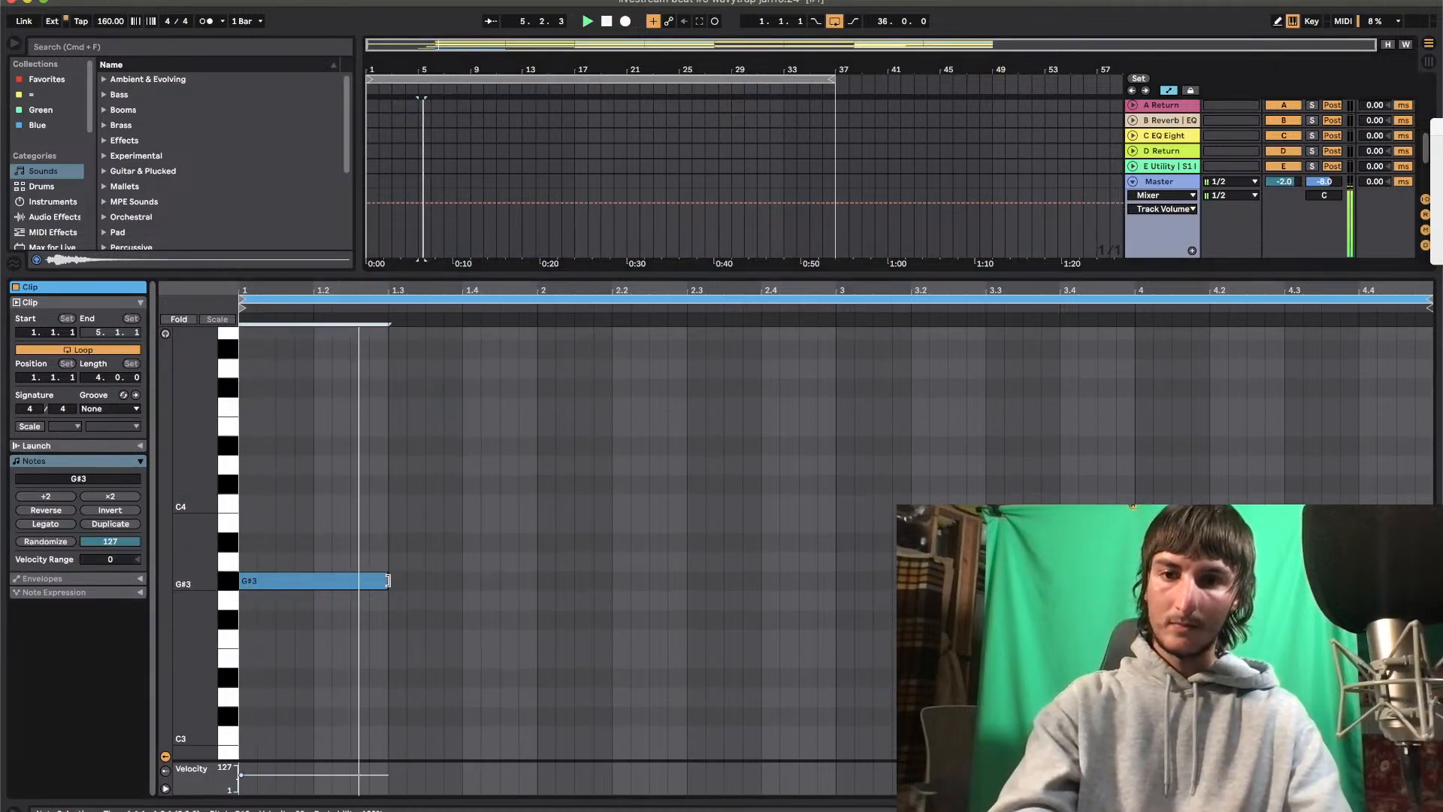
# Duplicate the G#3 note, start the copy at 1.4 and set its pitch to F#4
pyautogui.press('super+d')
pyautogui.press('Right')
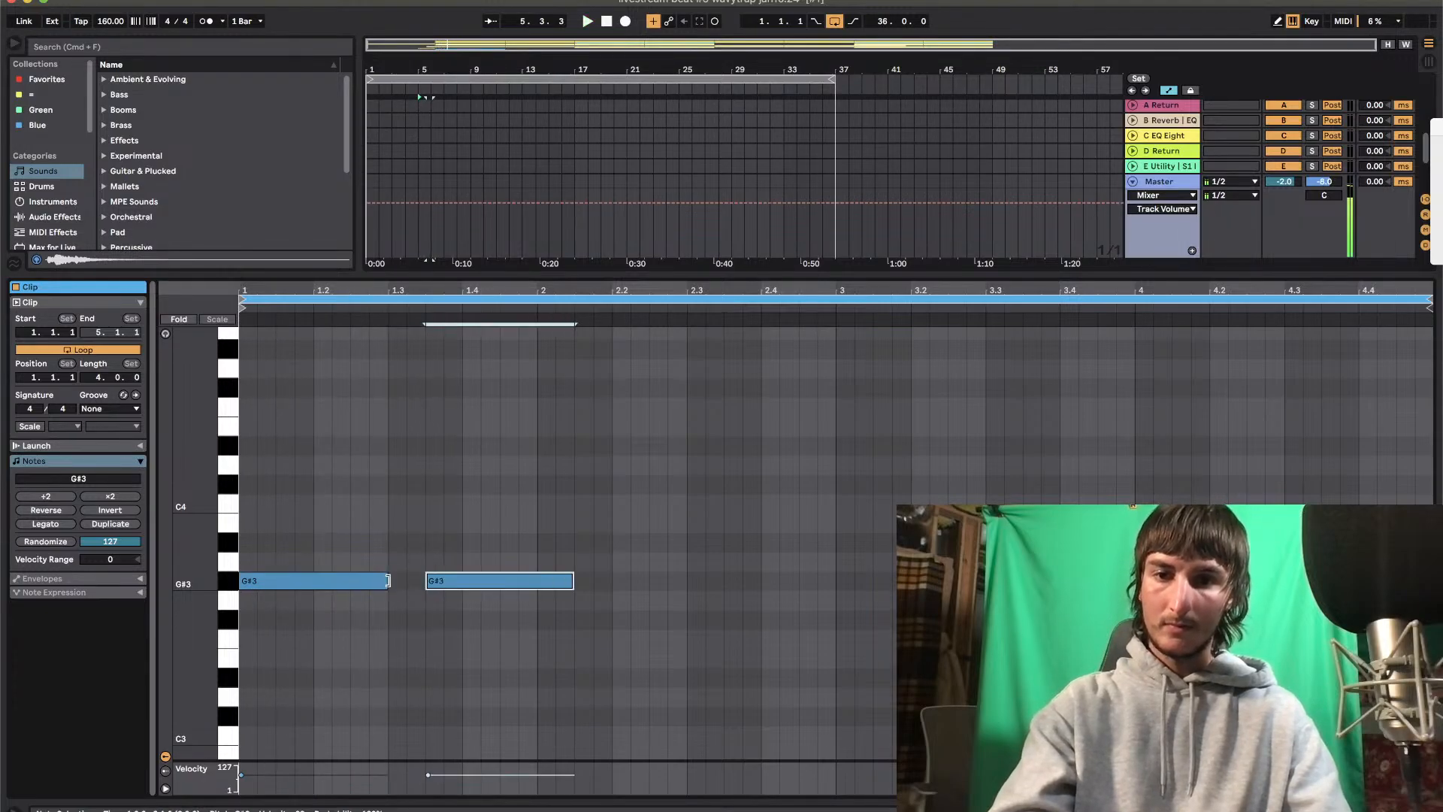
pyautogui.press('Down')
pyautogui.press('Down')
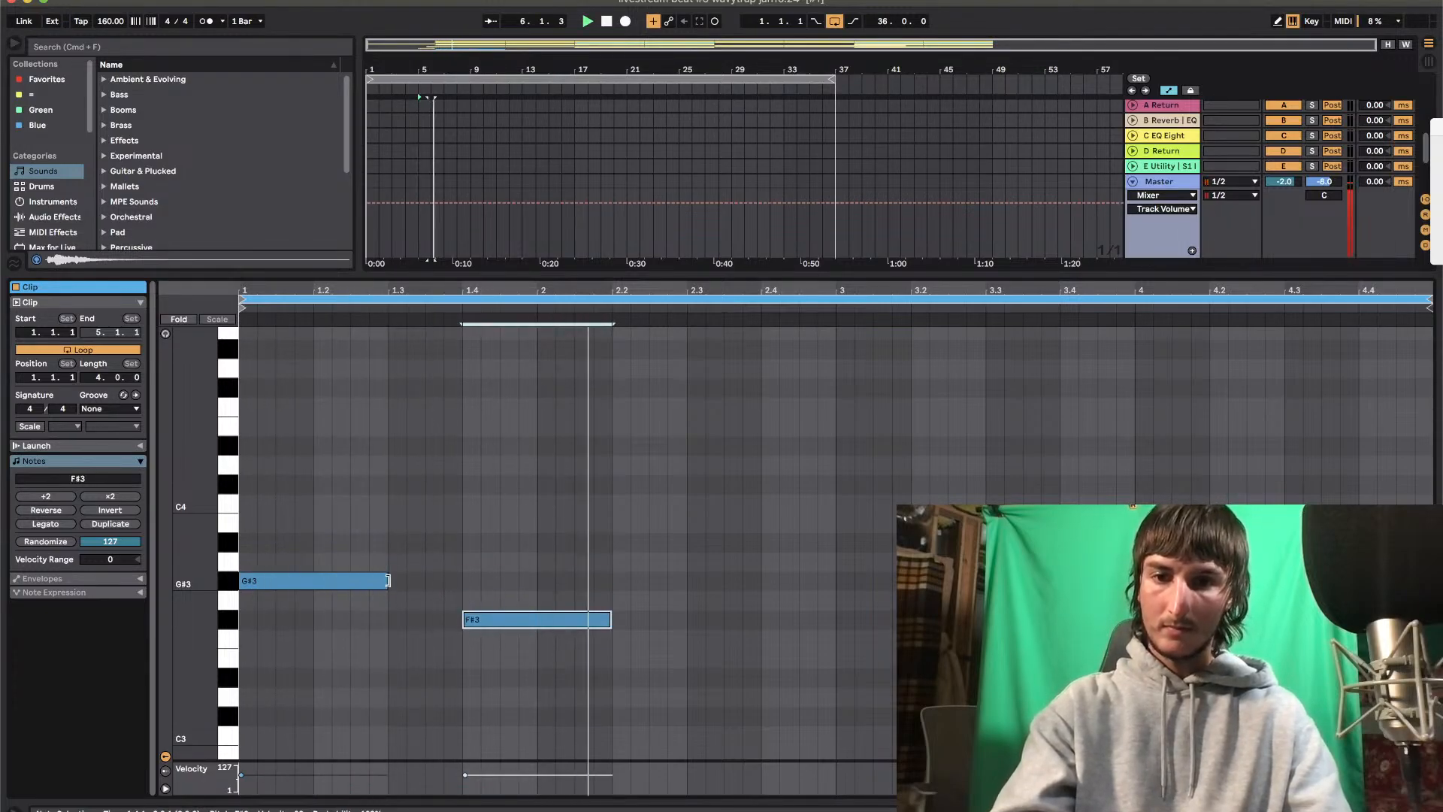
pyautogui.hotkey('shift', 'Up')
pyautogui.press('Up')
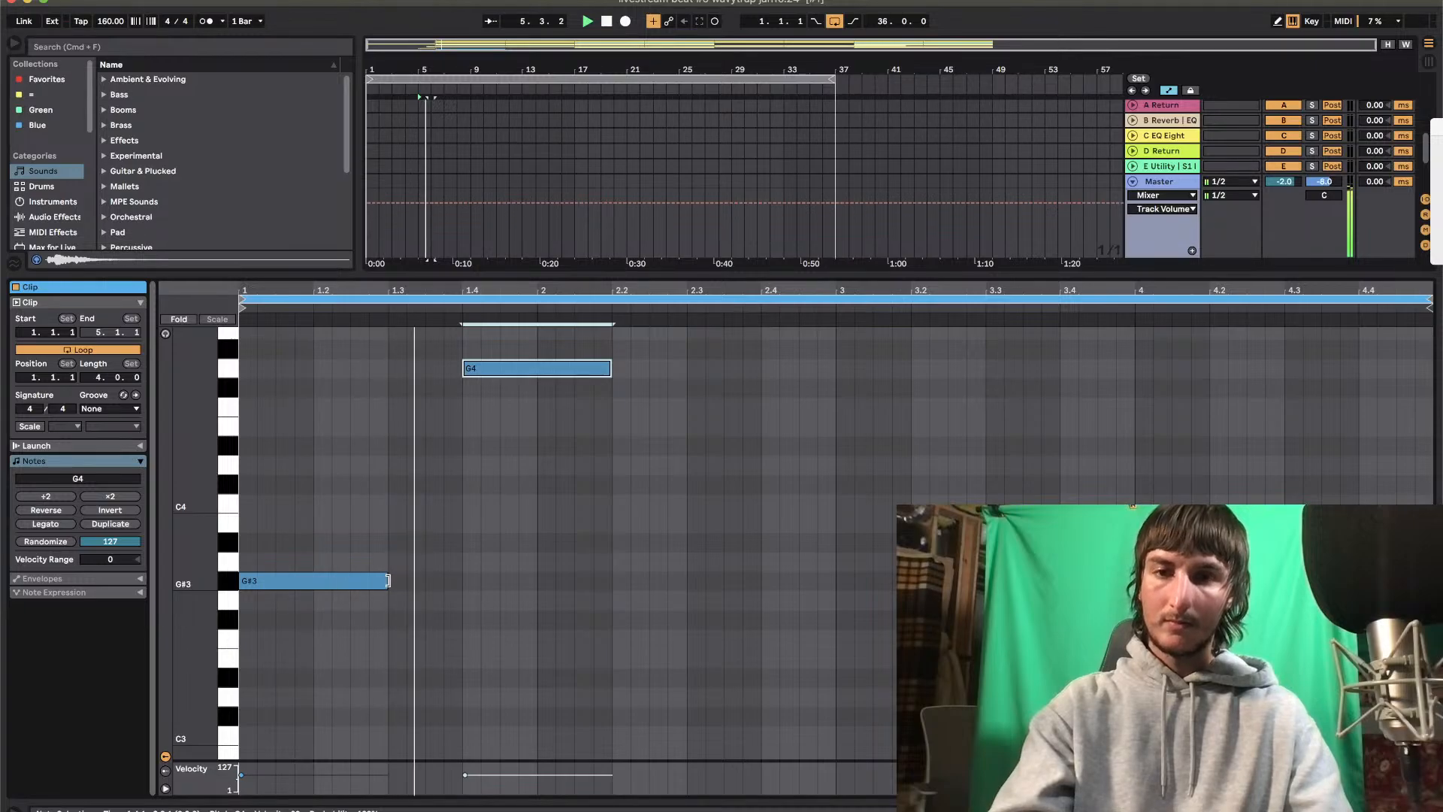
pyautogui.press('Down')
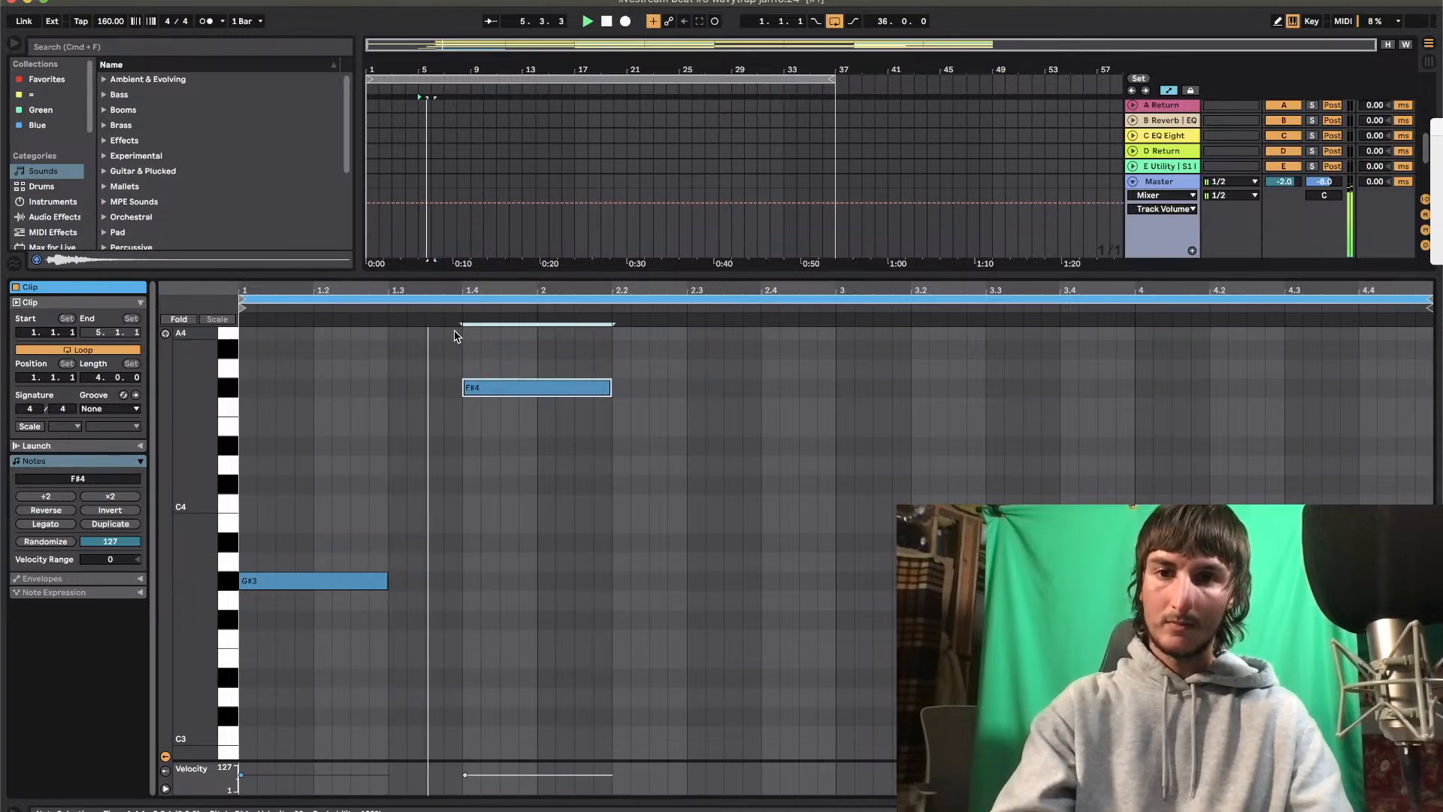
# Try the first G#3 note an octave higher
pyautogui.click(344, 580)
pyautogui.hotkey('shift', 'Up')
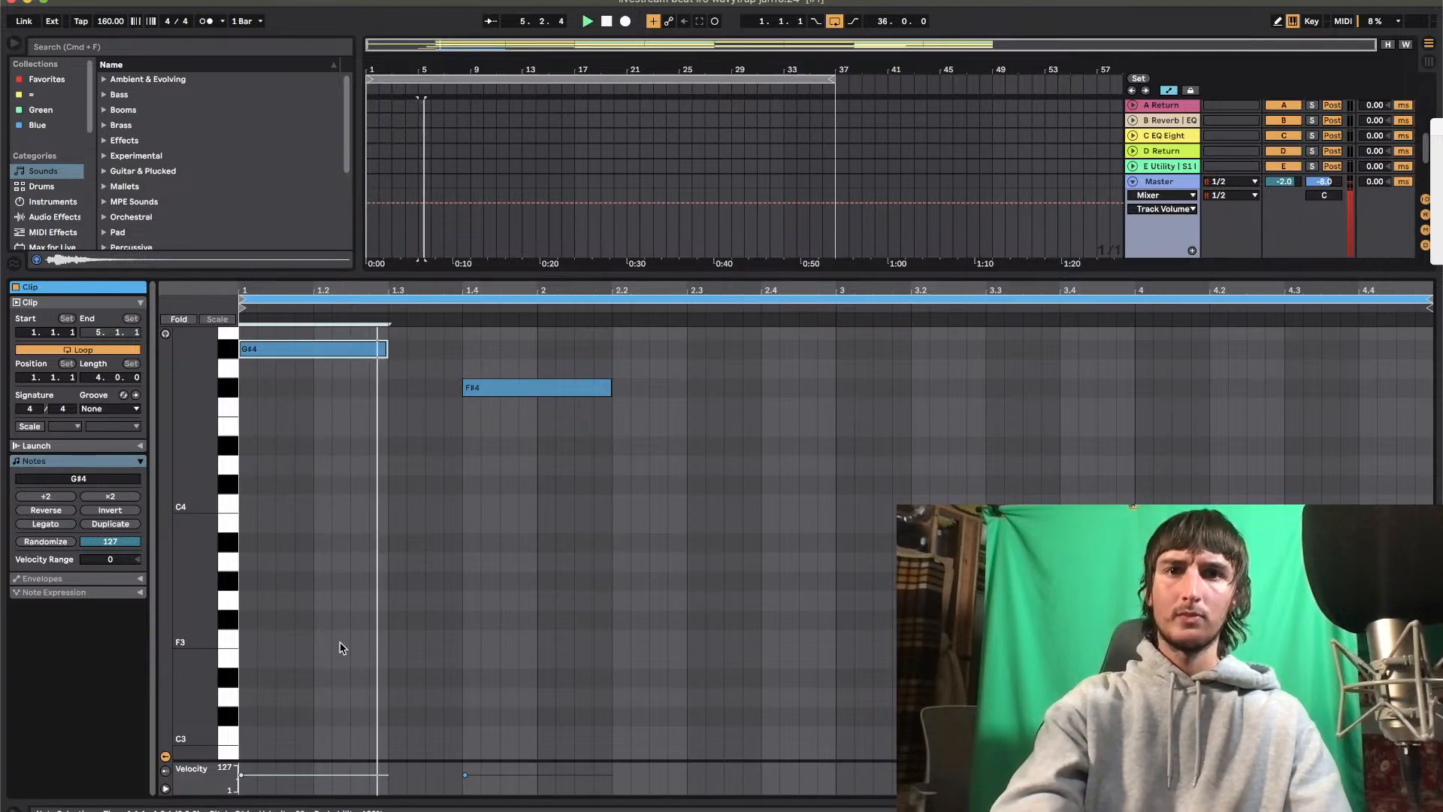
pyautogui.hotkey('shift', 'Down')
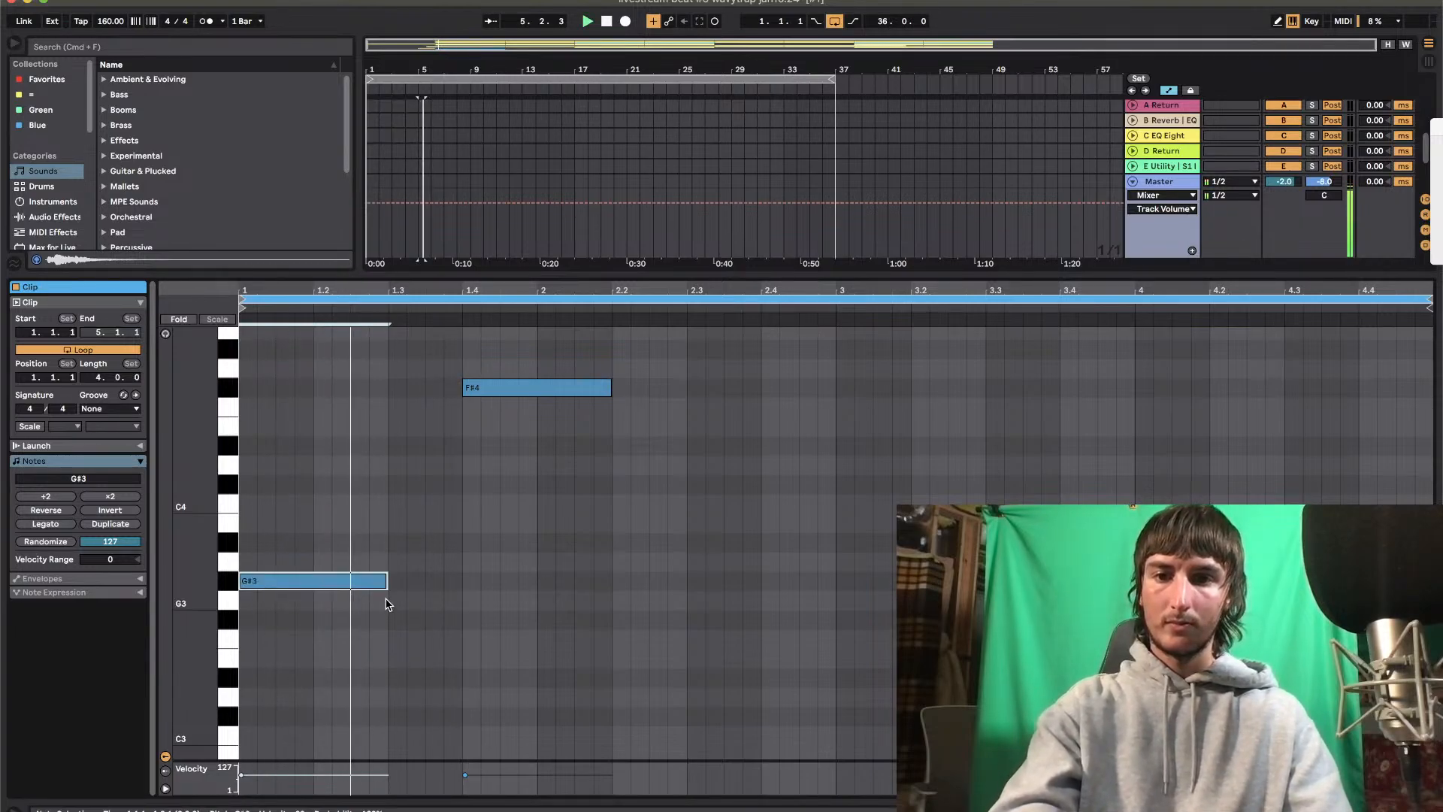
# Shorten the first G#3 note and duplicate it as a G#4 that fills the gap up to 1.4
pyautogui.moveTo(385, 579); pyautogui.dragTo(357, 578)
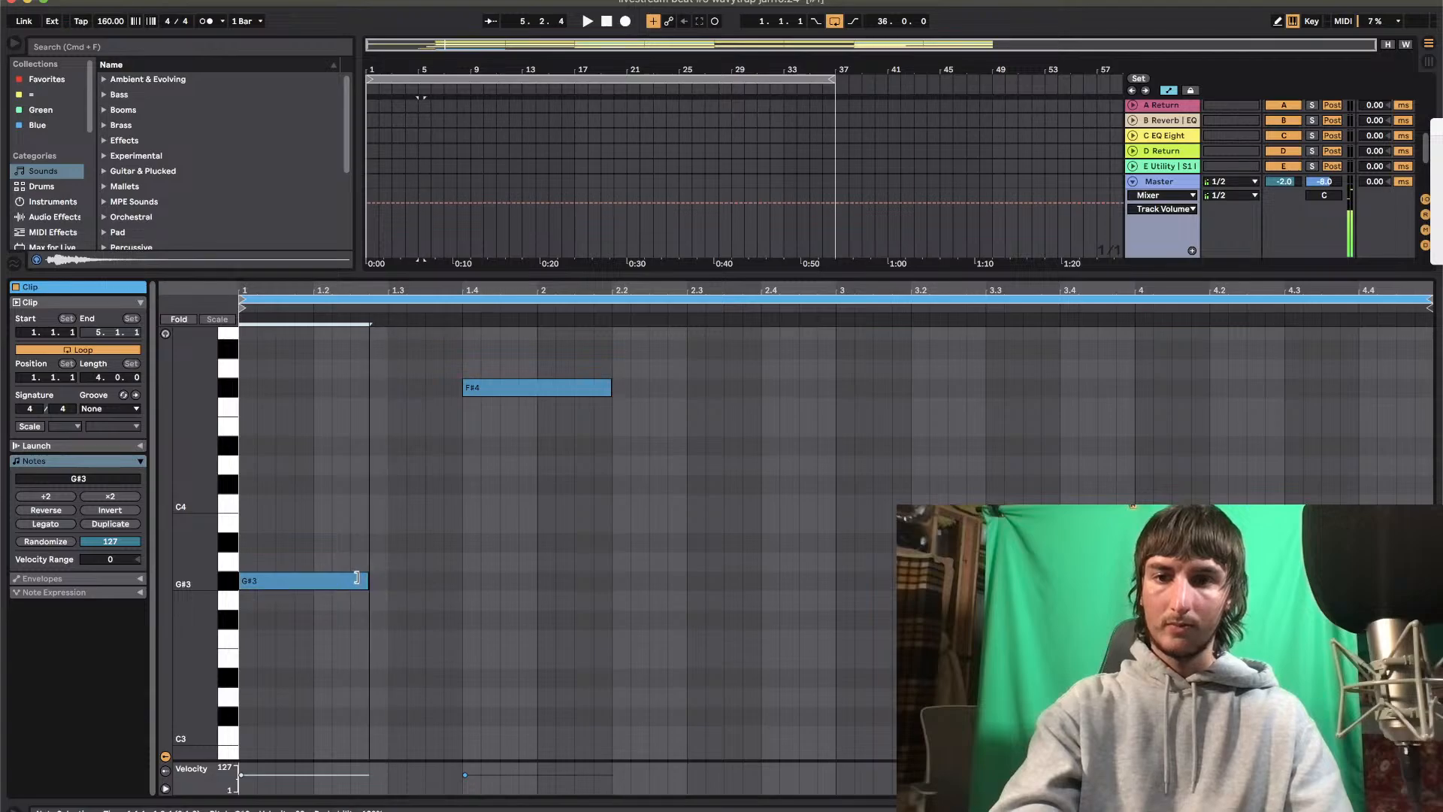
pyautogui.press('super+d')
pyautogui.hotkey('shift', 'Up')
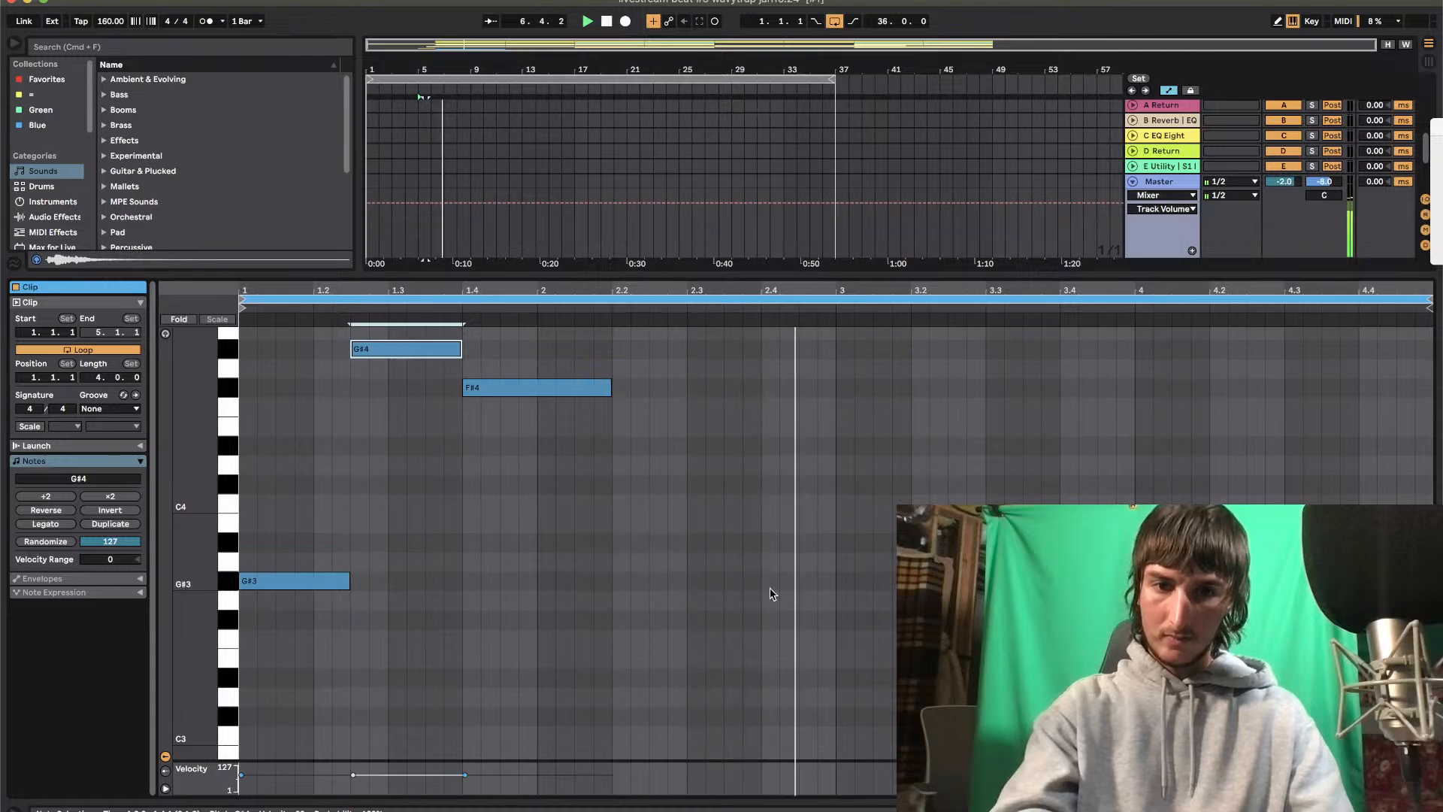
# Duplicate the three-note pattern to bar 3 and reduce the copy to G#3 notes at 3 and 3.4
pyautogui.moveTo(826, 599); pyautogui.dragTo(224, 355)
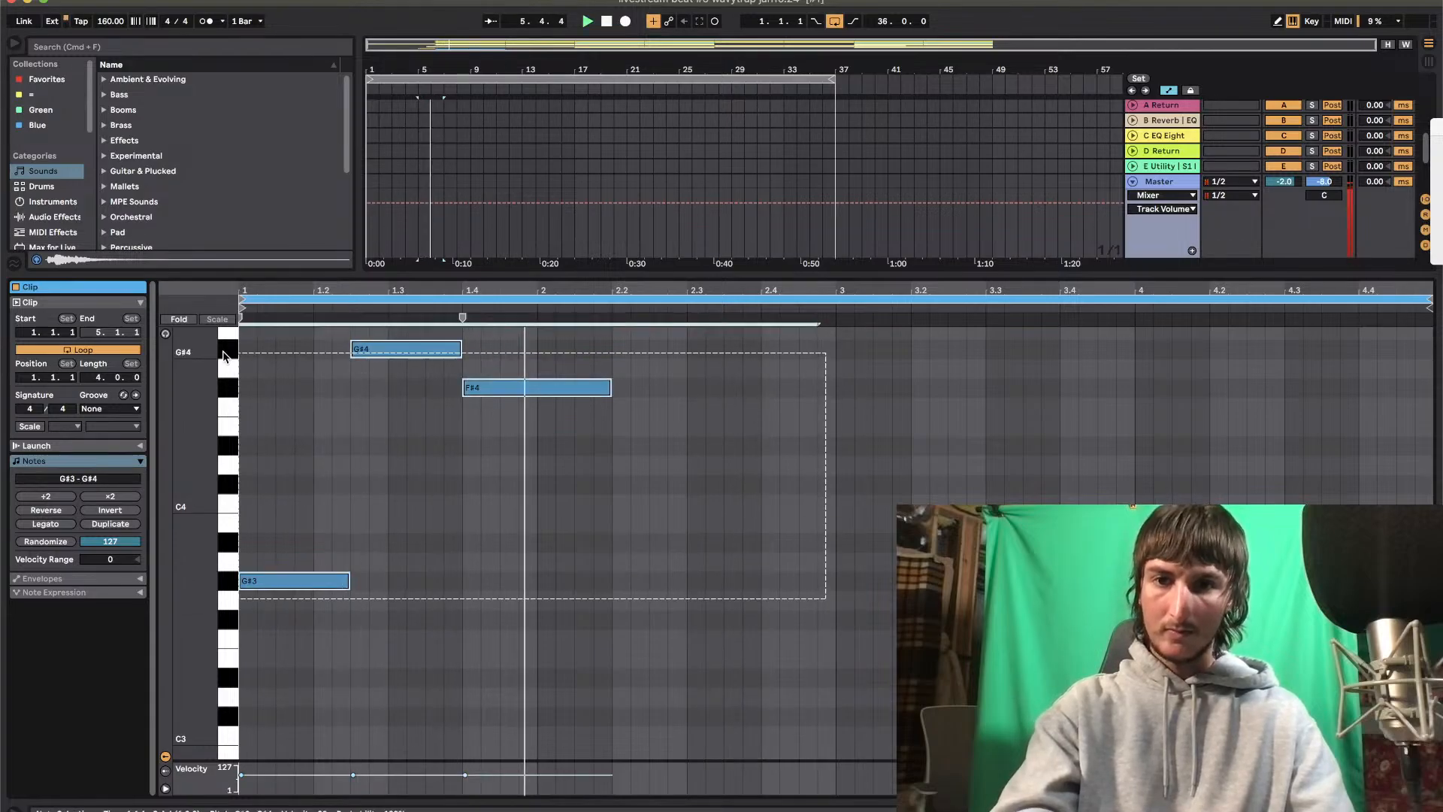
pyautogui.press('super+d')
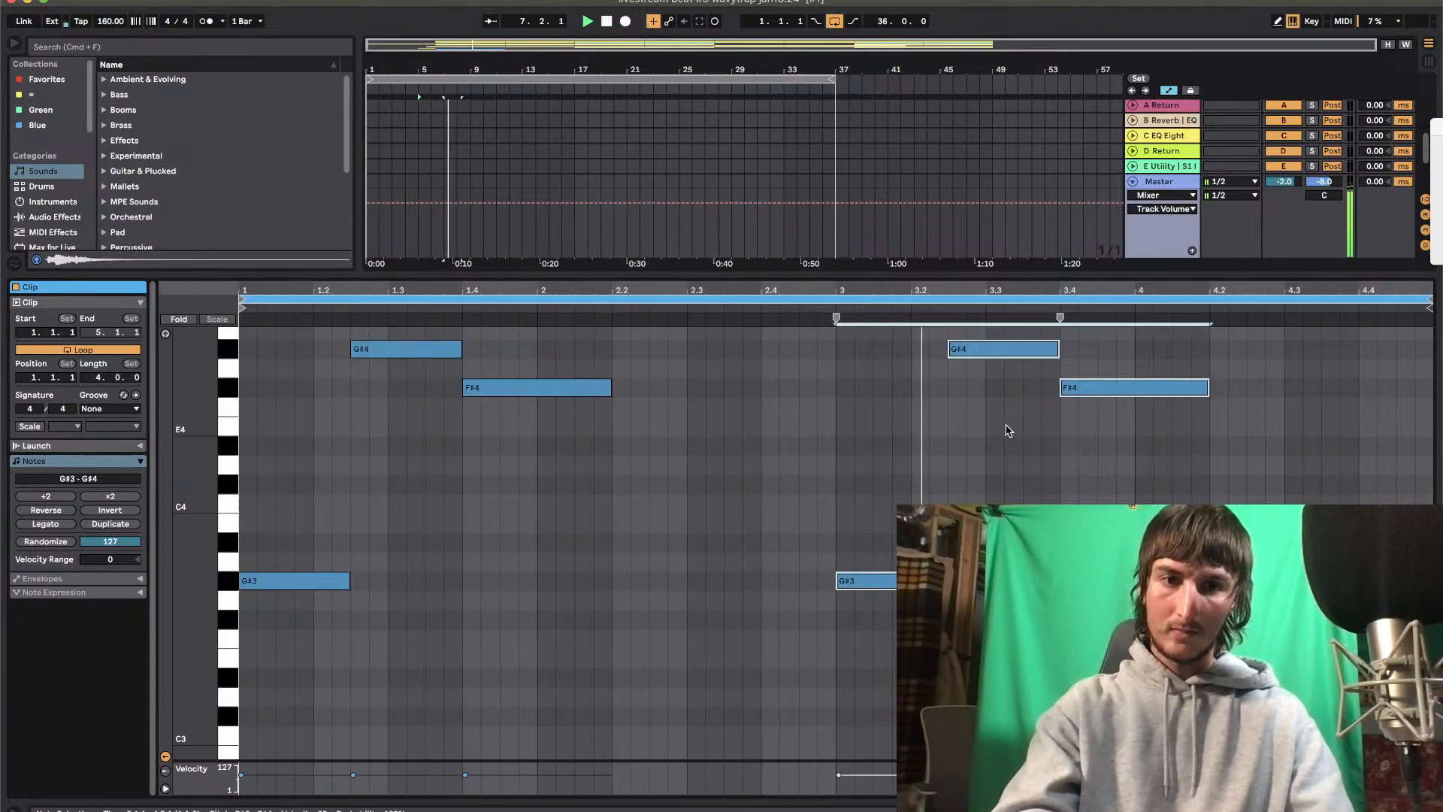
pyautogui.press('Delete')
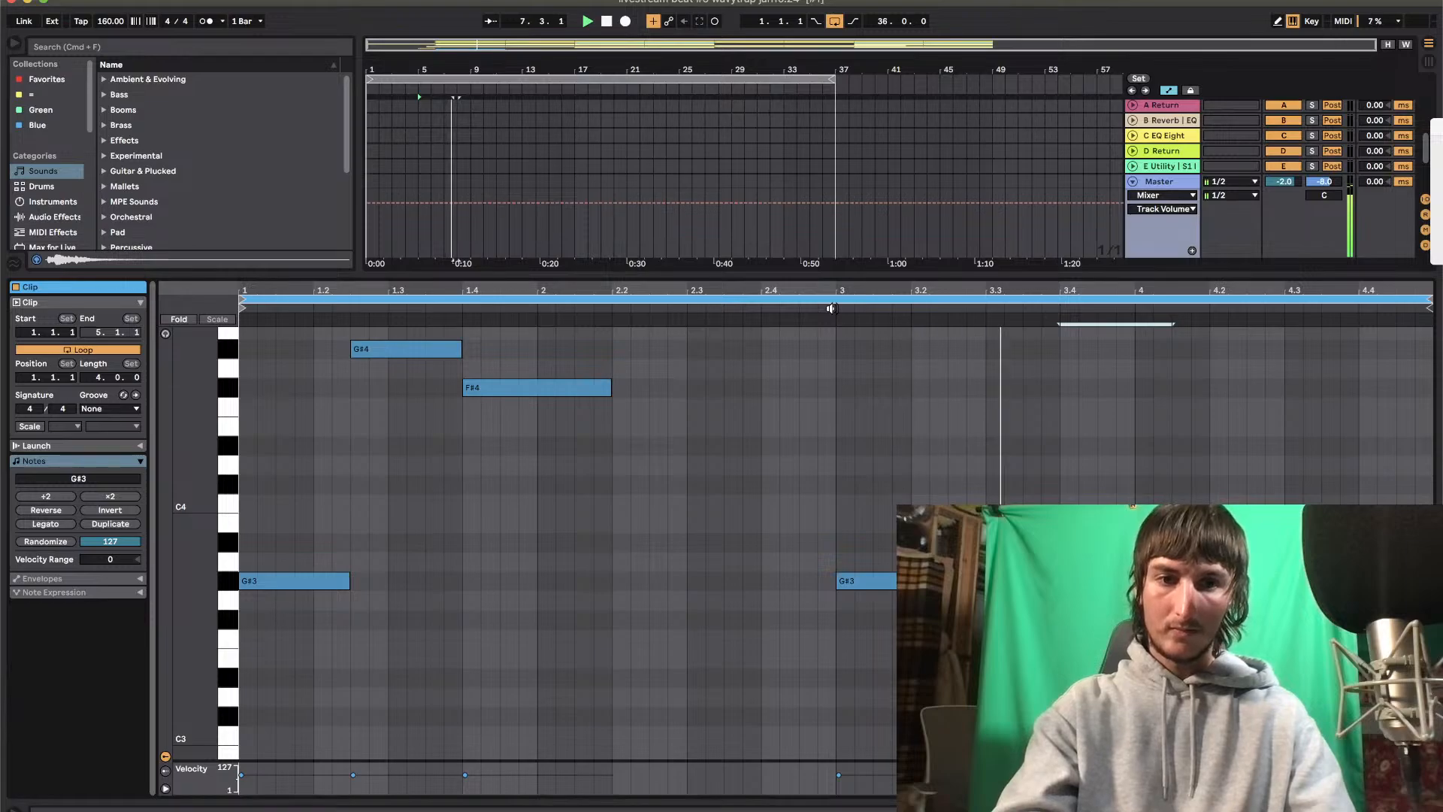
pyautogui.press('space')
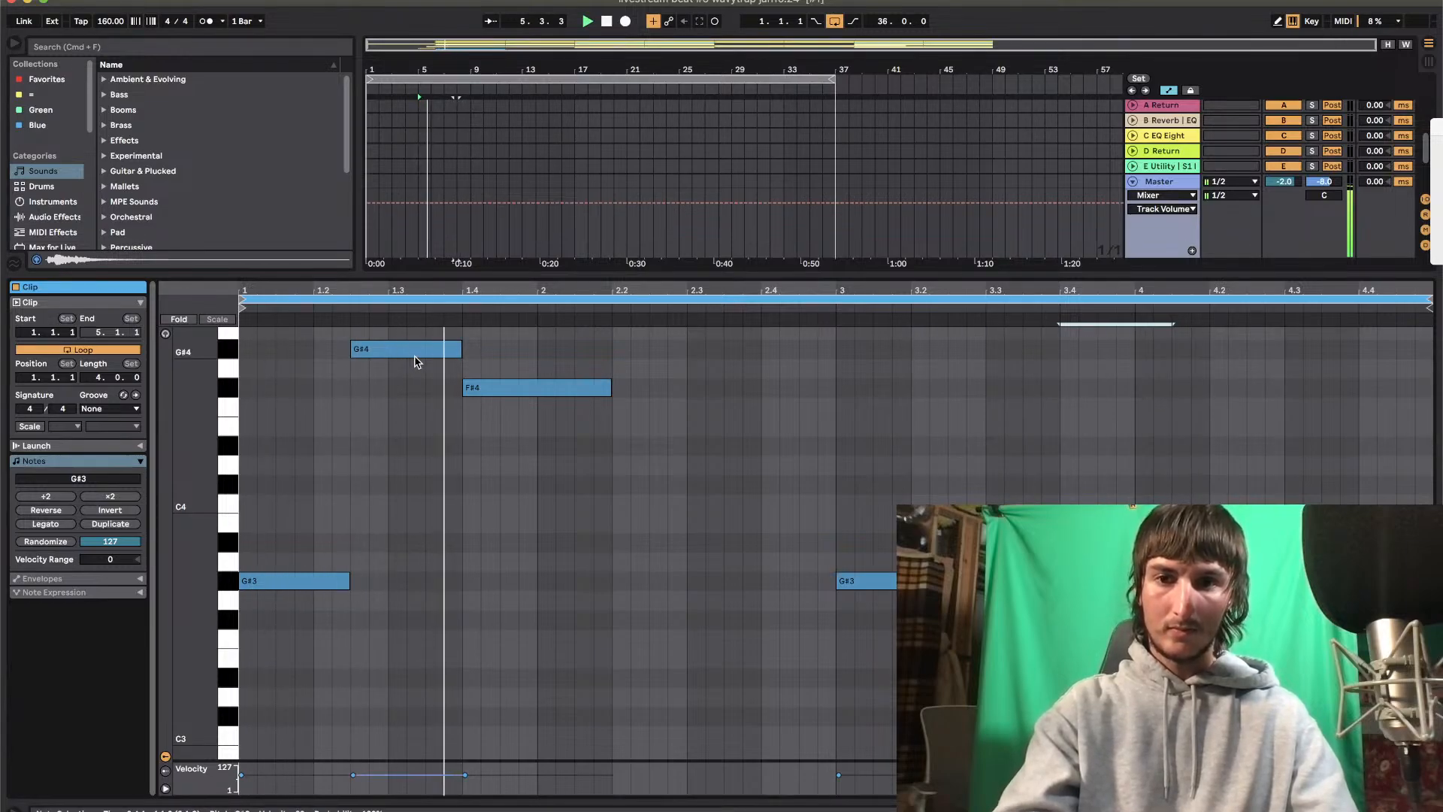
# Duplicate the F#4 note to 2.2 and set the copy's pitch to D#4
pyautogui.click(544, 387)
pyautogui.press('super+d')
pyautogui.press('Down')
pyautogui.press('Down')
pyautogui.press('Down')
pyautogui.press('Down')
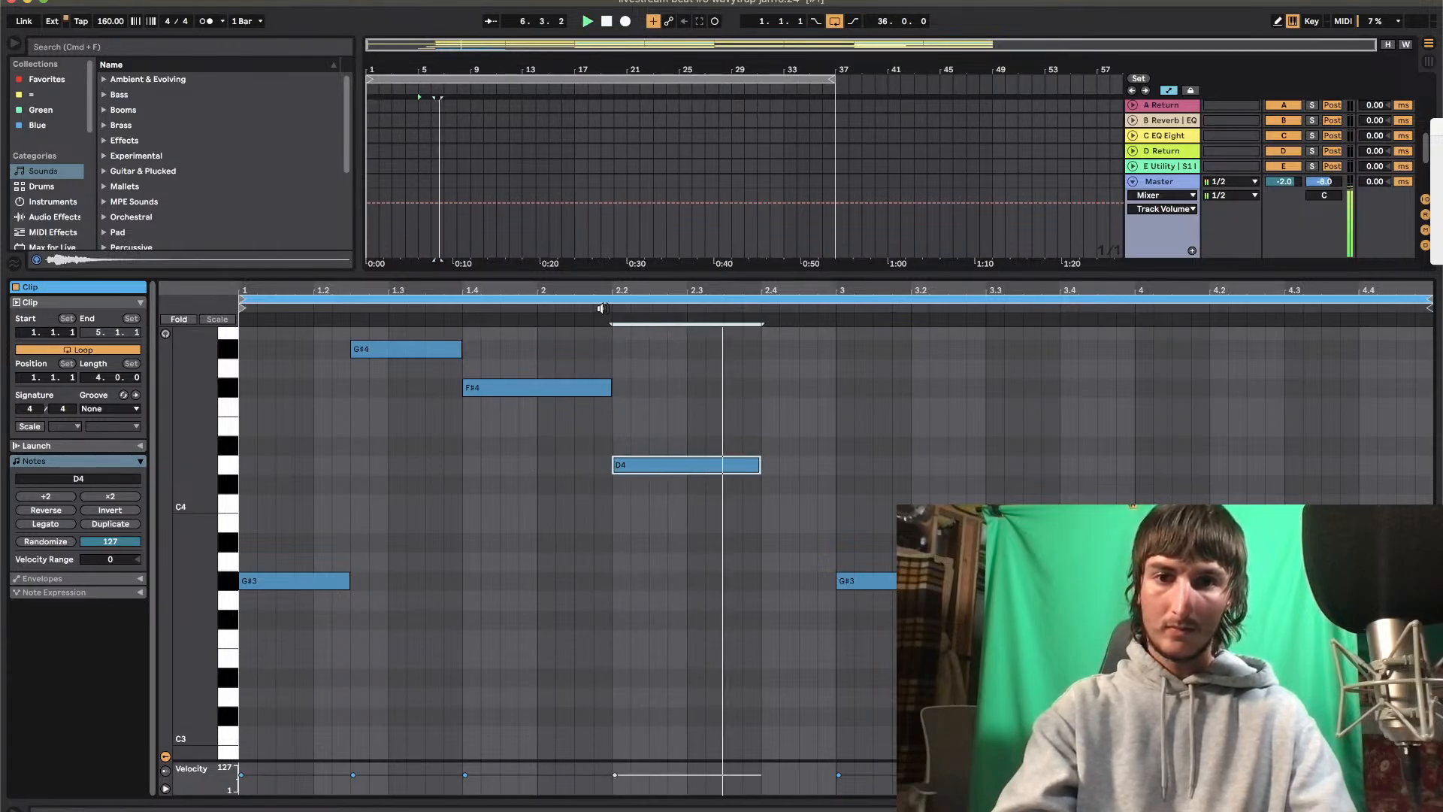
pyautogui.press('Up')
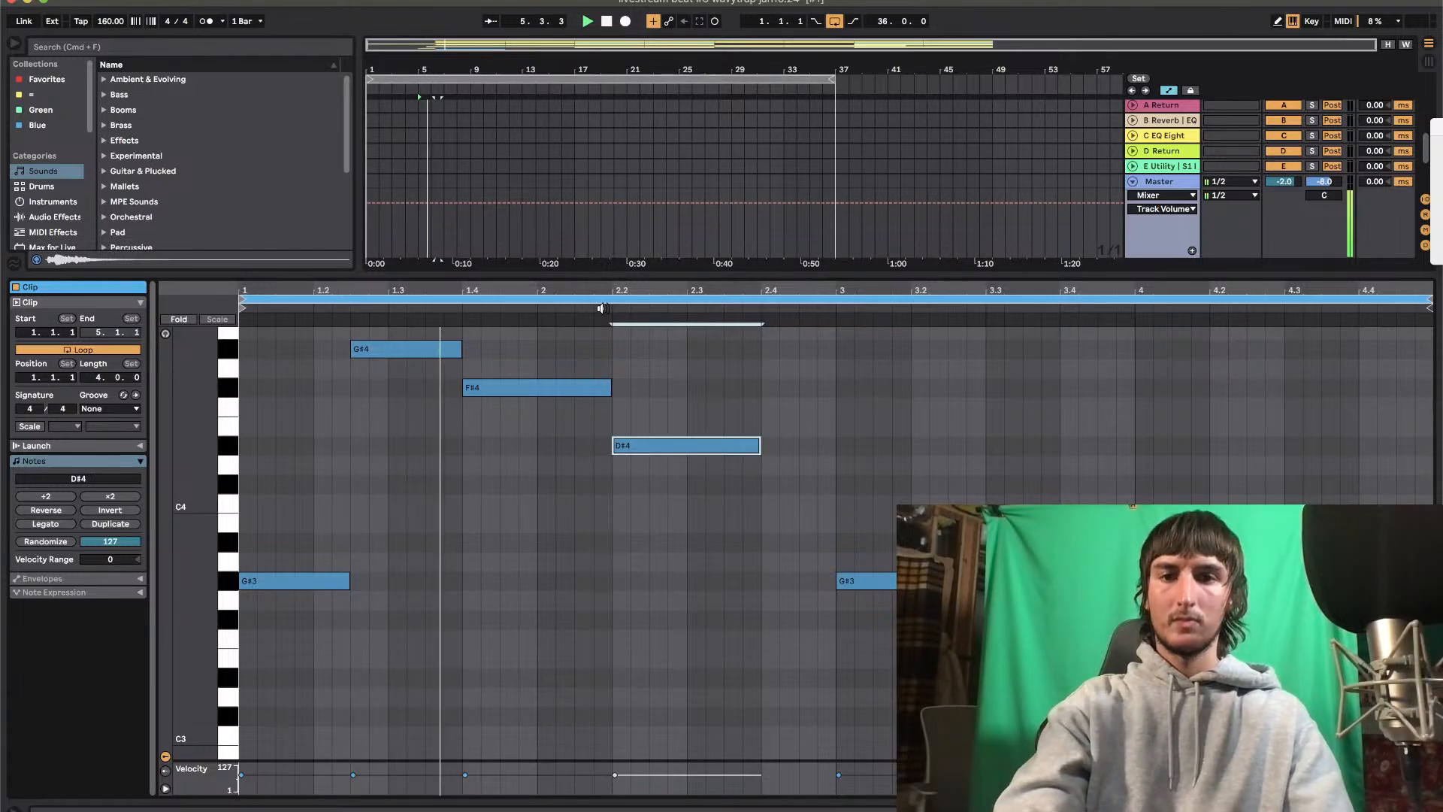
# Try starting the D#4 note at 2.3 and move it back to 2.2
pyautogui.press('Right')
pyautogui.press('Right')
pyautogui.press('Right')
pyautogui.press('Right')
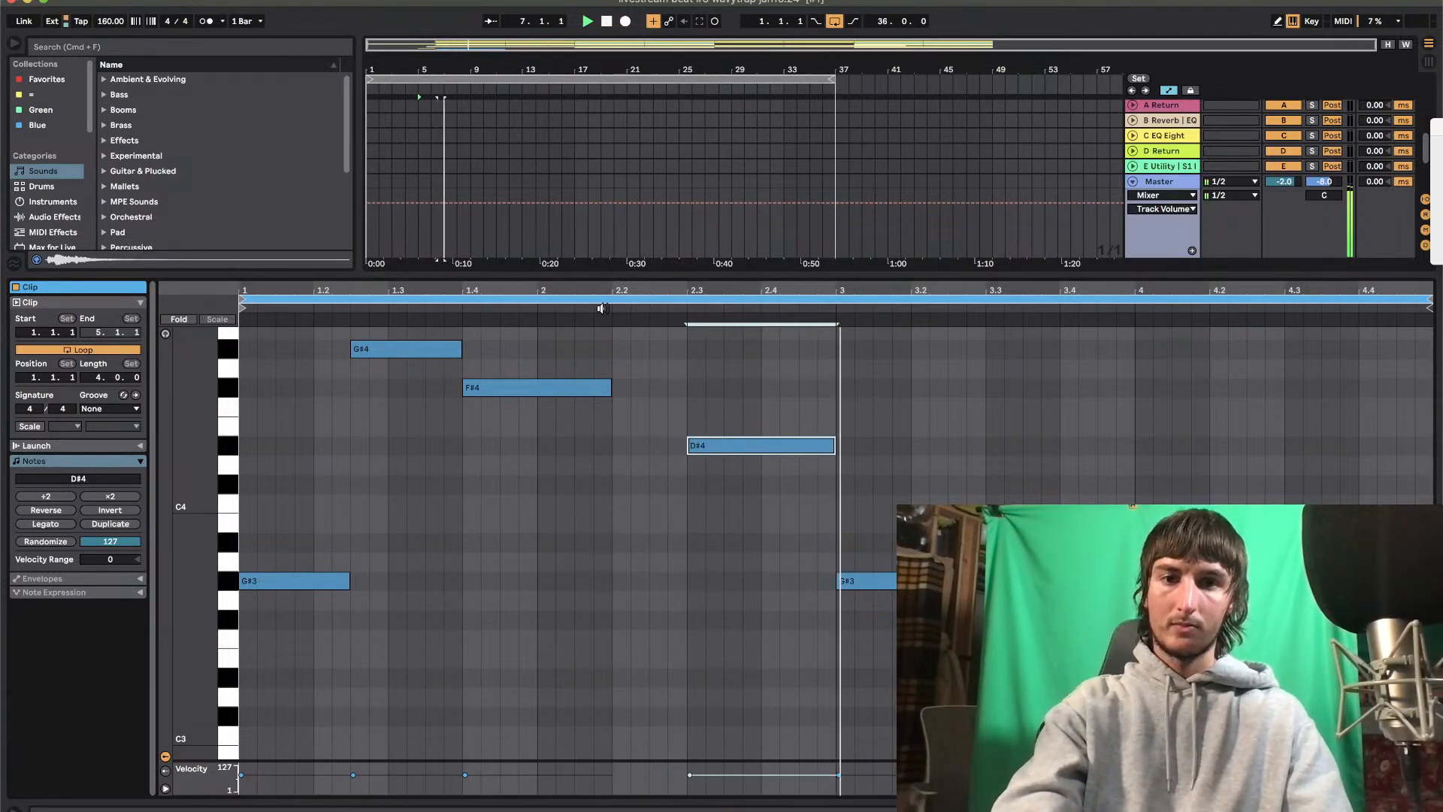
pyautogui.press('Left')
pyautogui.press('Left')
pyautogui.press('Left')
pyautogui.press('Left')
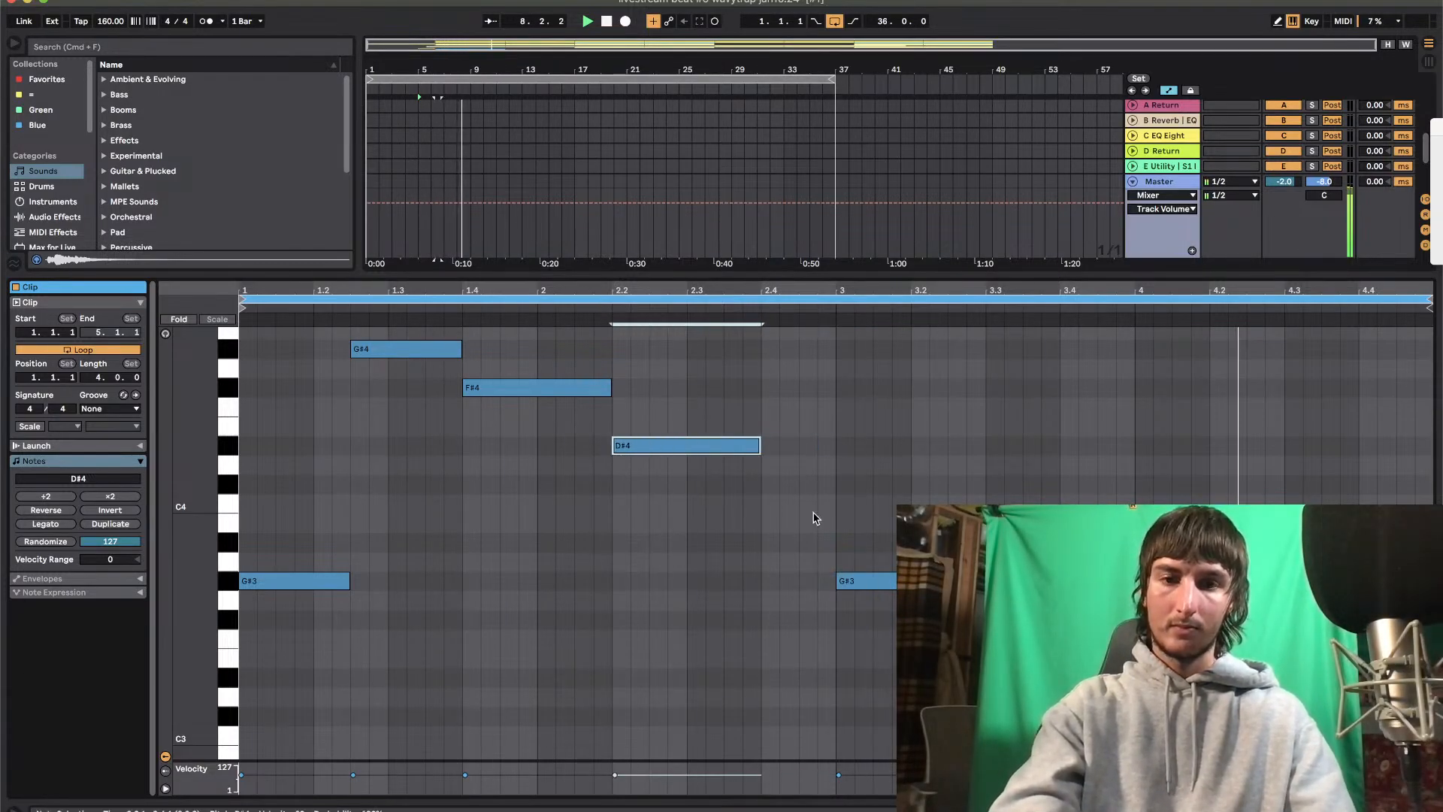
# Lower the clip's first note to F#3 and audition it an octave higher
pyautogui.click(316, 581)
pyautogui.press('Down')
pyautogui.press('Down')
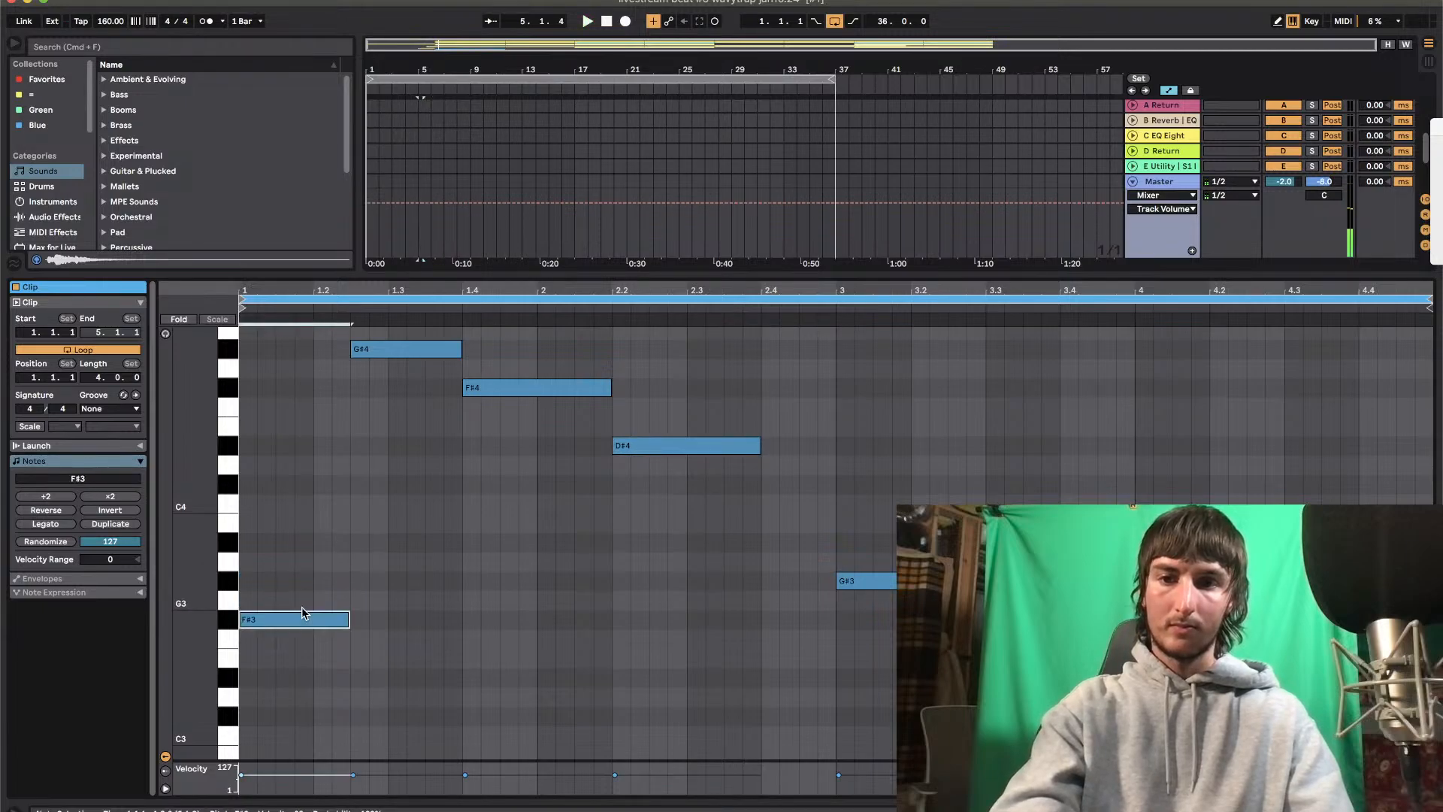
pyautogui.hotkey('shift', 'Up')
pyautogui.hotkey('shift', 'Down')
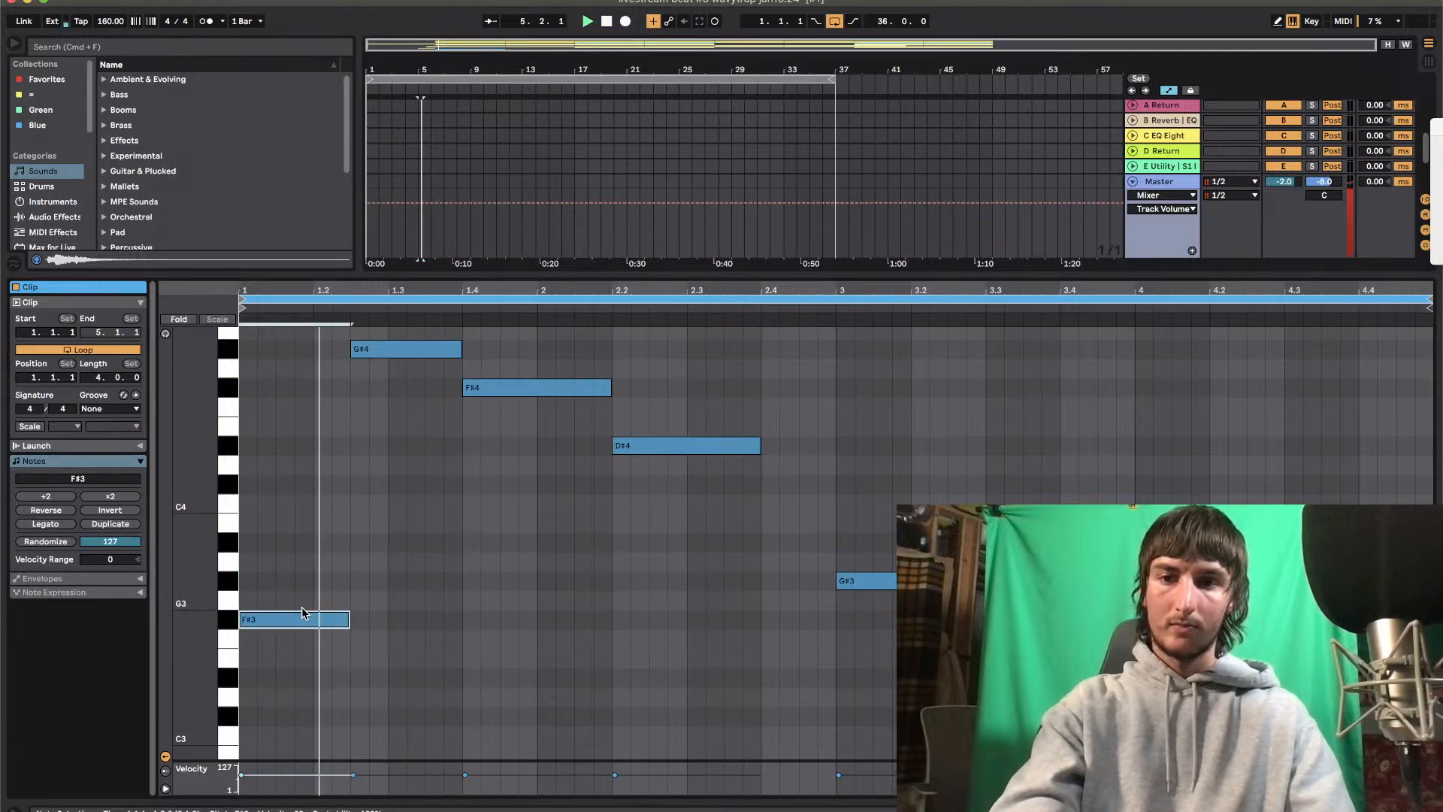
# Delete the G#4 and F#4 notes in the first bar and play the pattern
pyautogui.moveTo(357, 420)
pyautogui.mouseDown()
pyautogui.moveTo(753, 369)
pyautogui.moveTo(756, 330)
pyautogui.mouseUp()
pyautogui.press('Delete')
pyautogui.press('space')
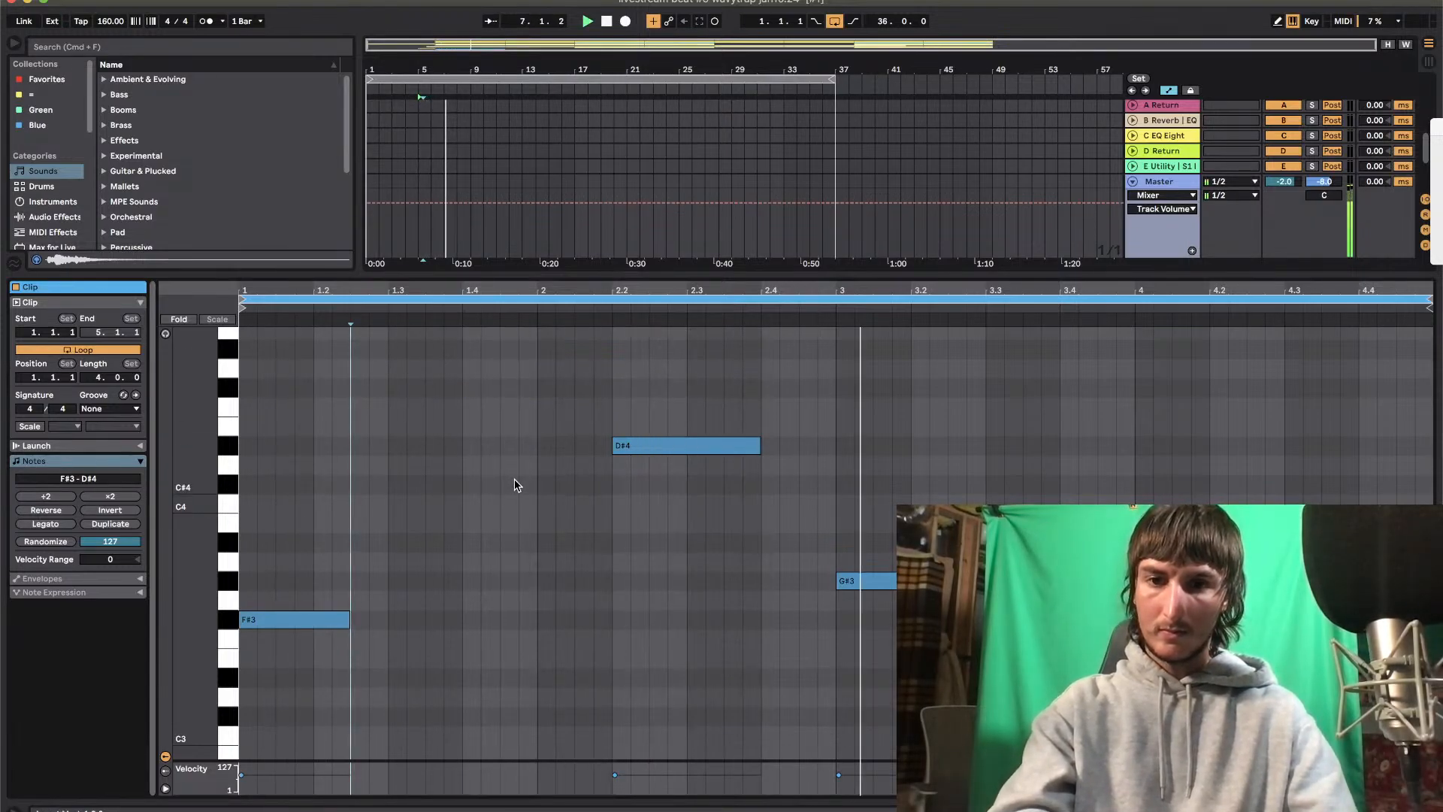
# Lower the clip's first note to D#3
pyautogui.moveTo(377, 551); pyautogui.dragTo(323, 643)
pyautogui.press('Down')
pyautogui.press('Down')
pyautogui.press('Down')
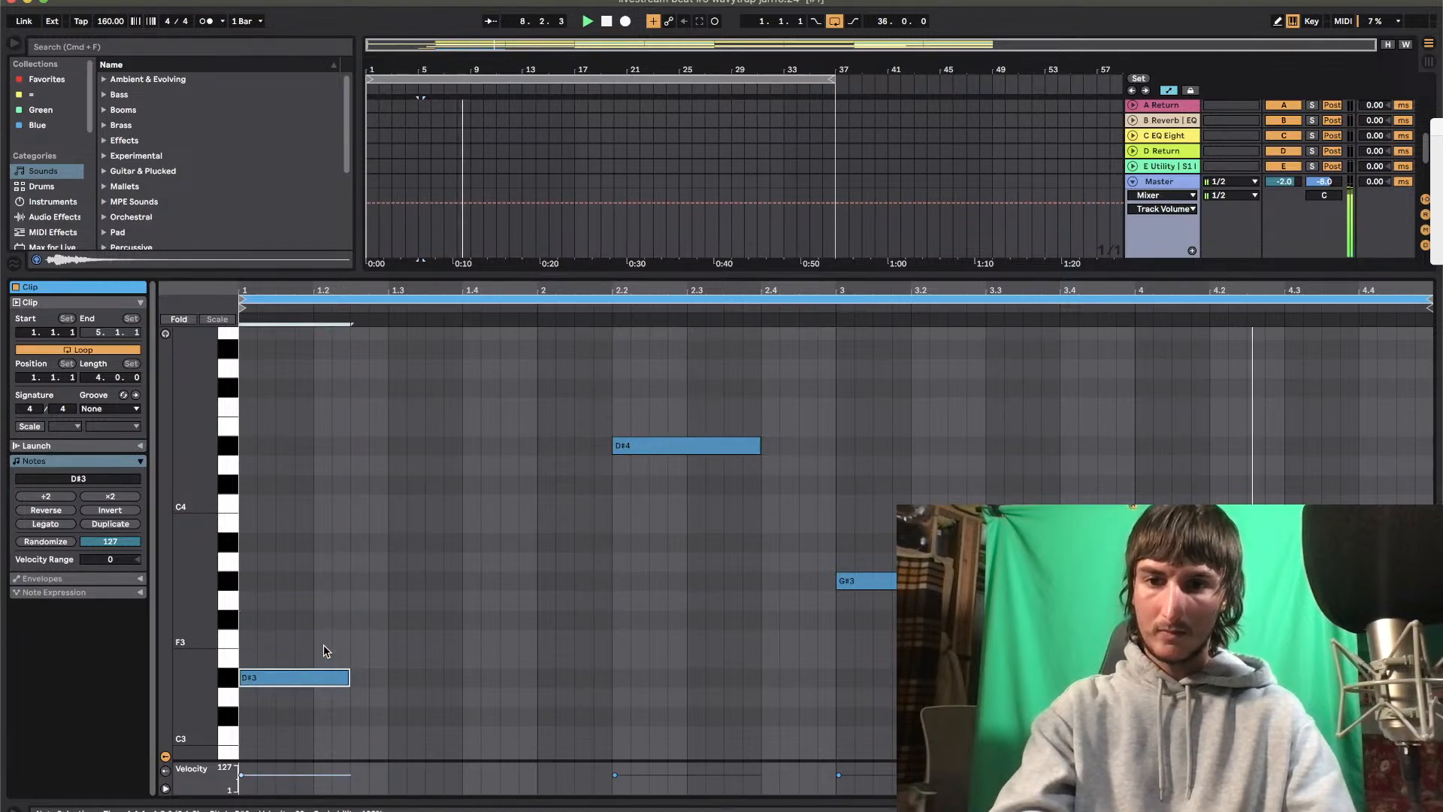
# Duplicate the opening D#3 note and shift the copy to start at 1.4
pyautogui.press('space')
pyautogui.press('space')
pyautogui.press('space')
pyautogui.press('super+d')
pyautogui.press('Right')
pyautogui.press('Right')
pyautogui.press('Right')
pyautogui.press('Right')
pyautogui.press('space')
pyautogui.press('Right')
pyautogui.press('Right')
pyautogui.press('space')
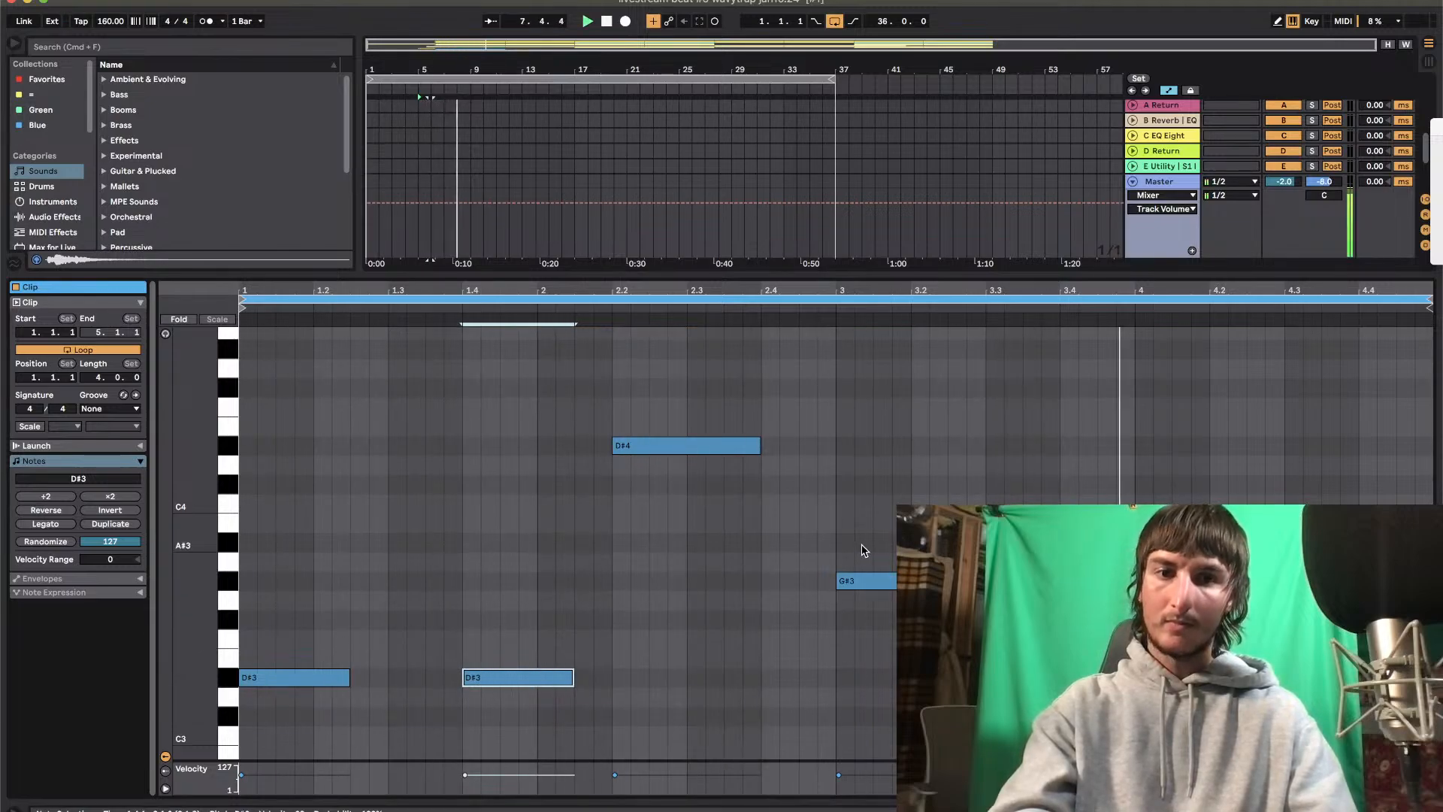
# Lower both notes in bar 3 to F#3, auditioning them an octave higher as well
pyautogui.moveTo(807, 532); pyautogui.dragTo(1174, 642)
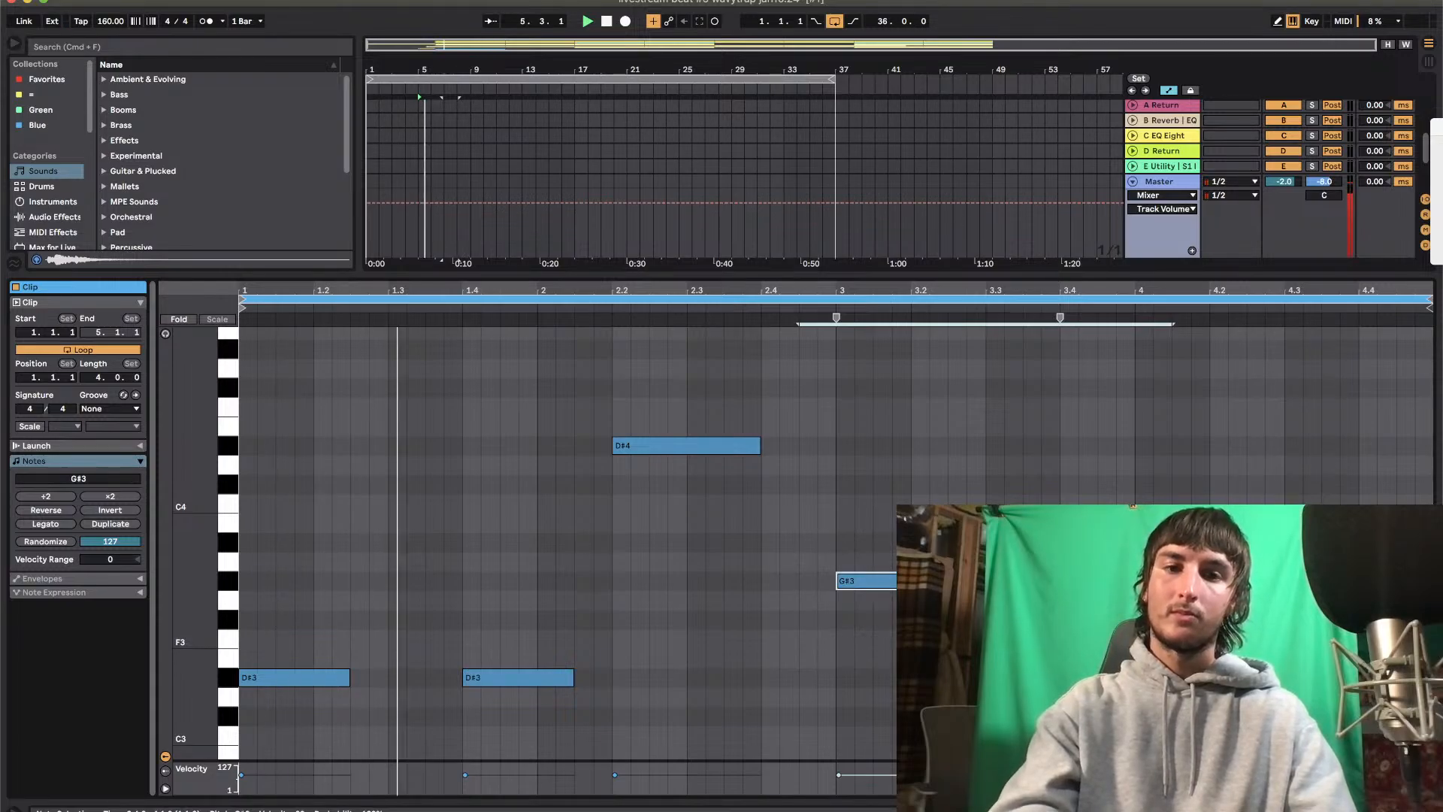
pyautogui.press('Down')
pyautogui.press('Down')
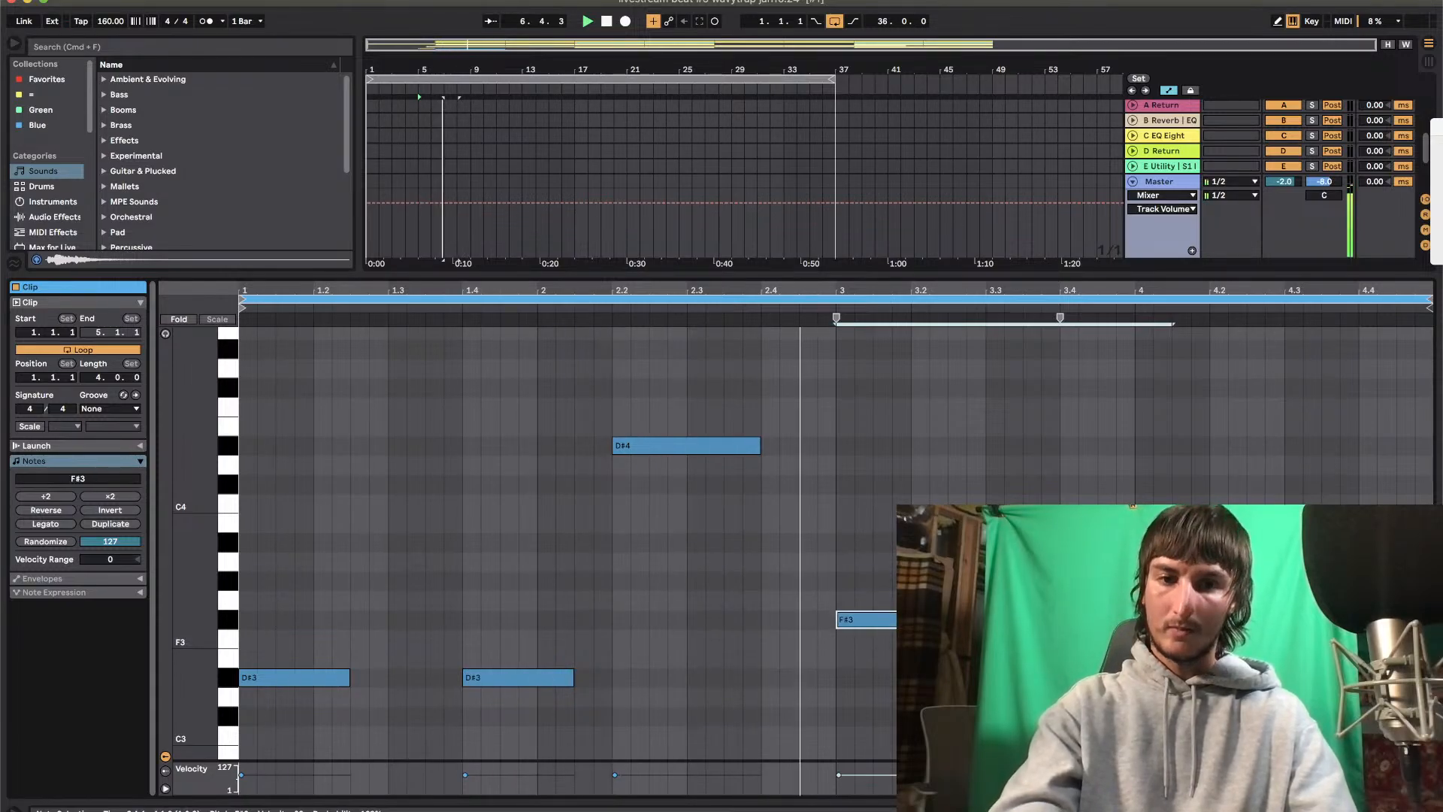
pyautogui.hotkey('shift', 'Up')
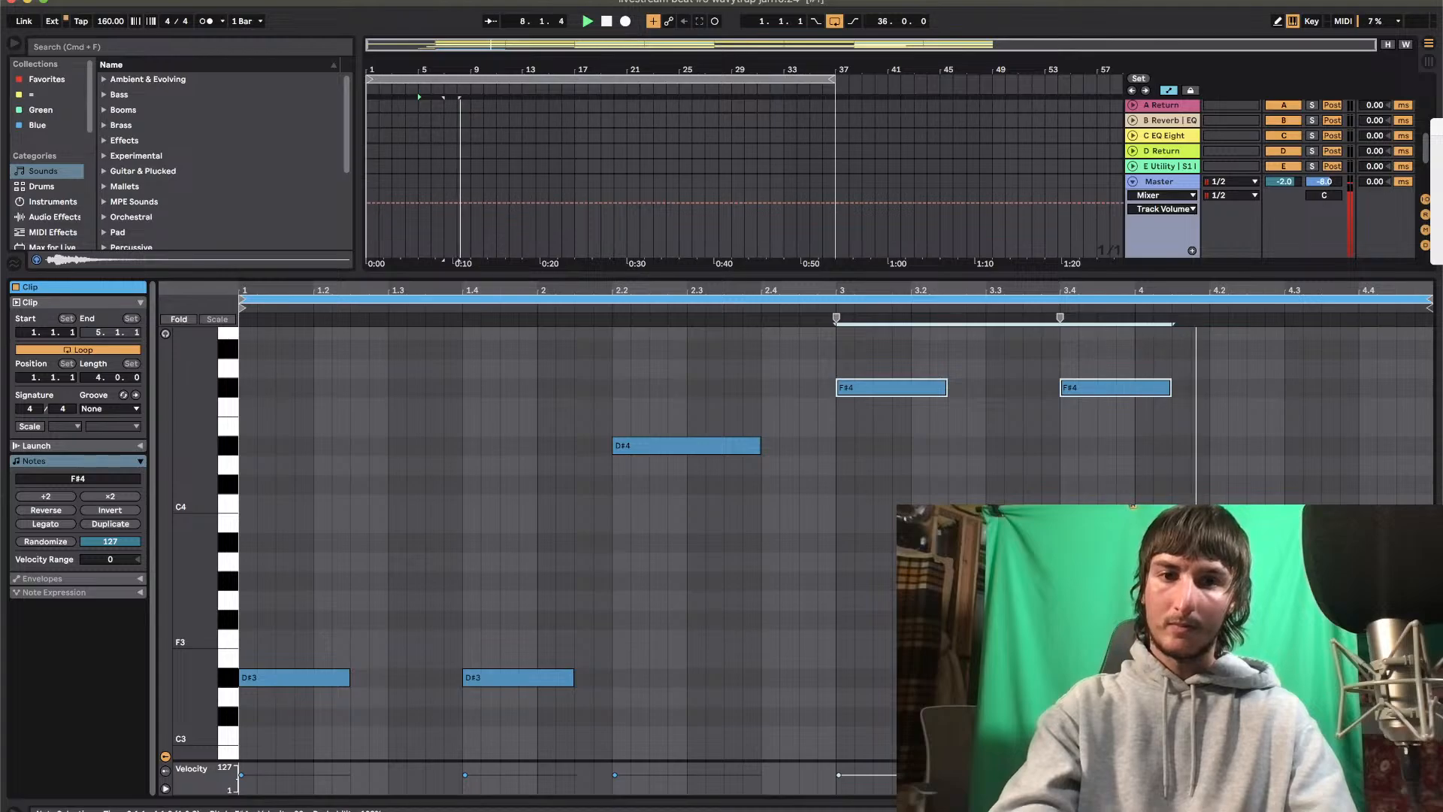
pyautogui.hotkey('shift', 'Down')
# Try A3, G#3 and G4 for the note at the start of bar 3 and return it to F#3
pyautogui.click(894, 621)
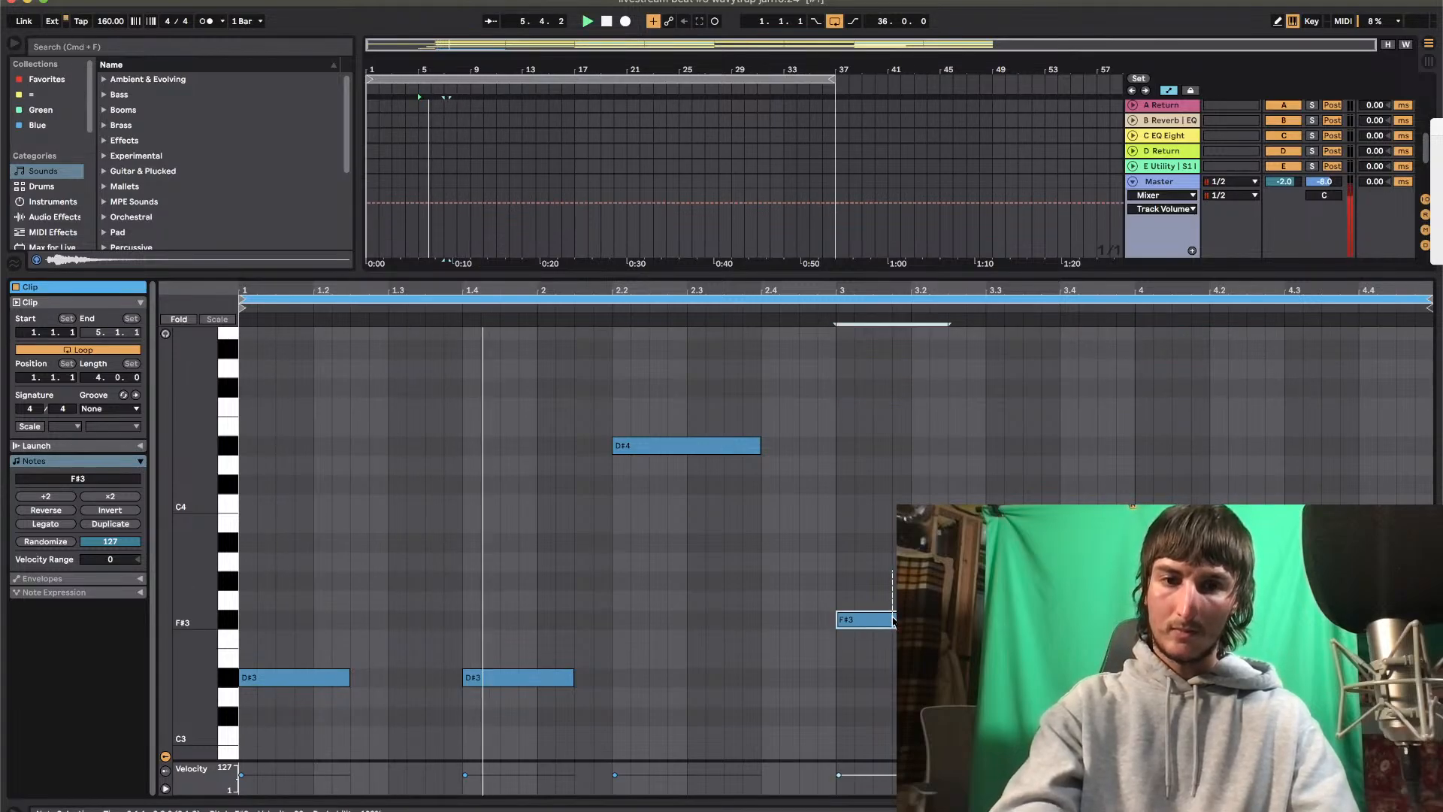
pyautogui.press('Up')
pyautogui.press('Up')
pyautogui.press('Up')
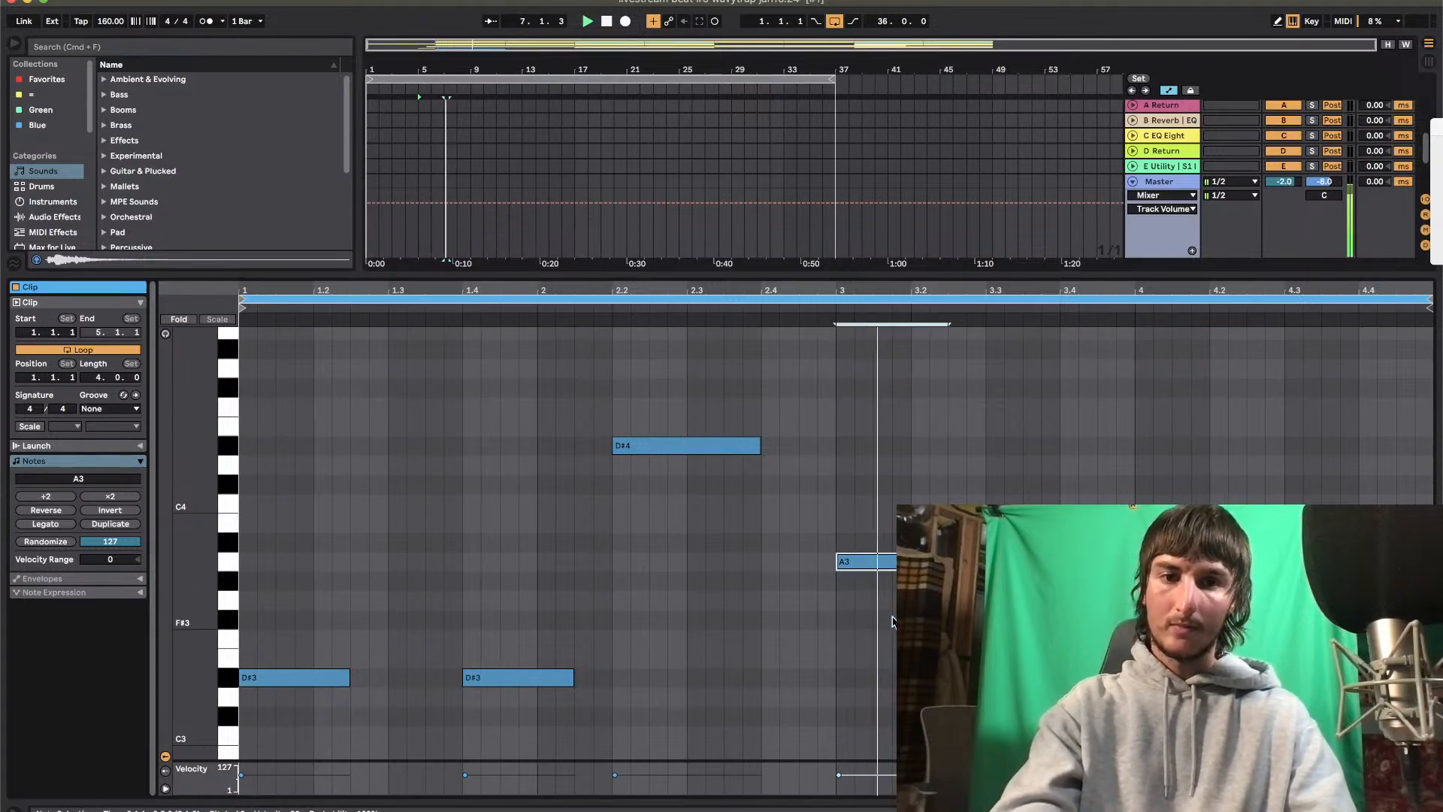
pyautogui.press('Down')
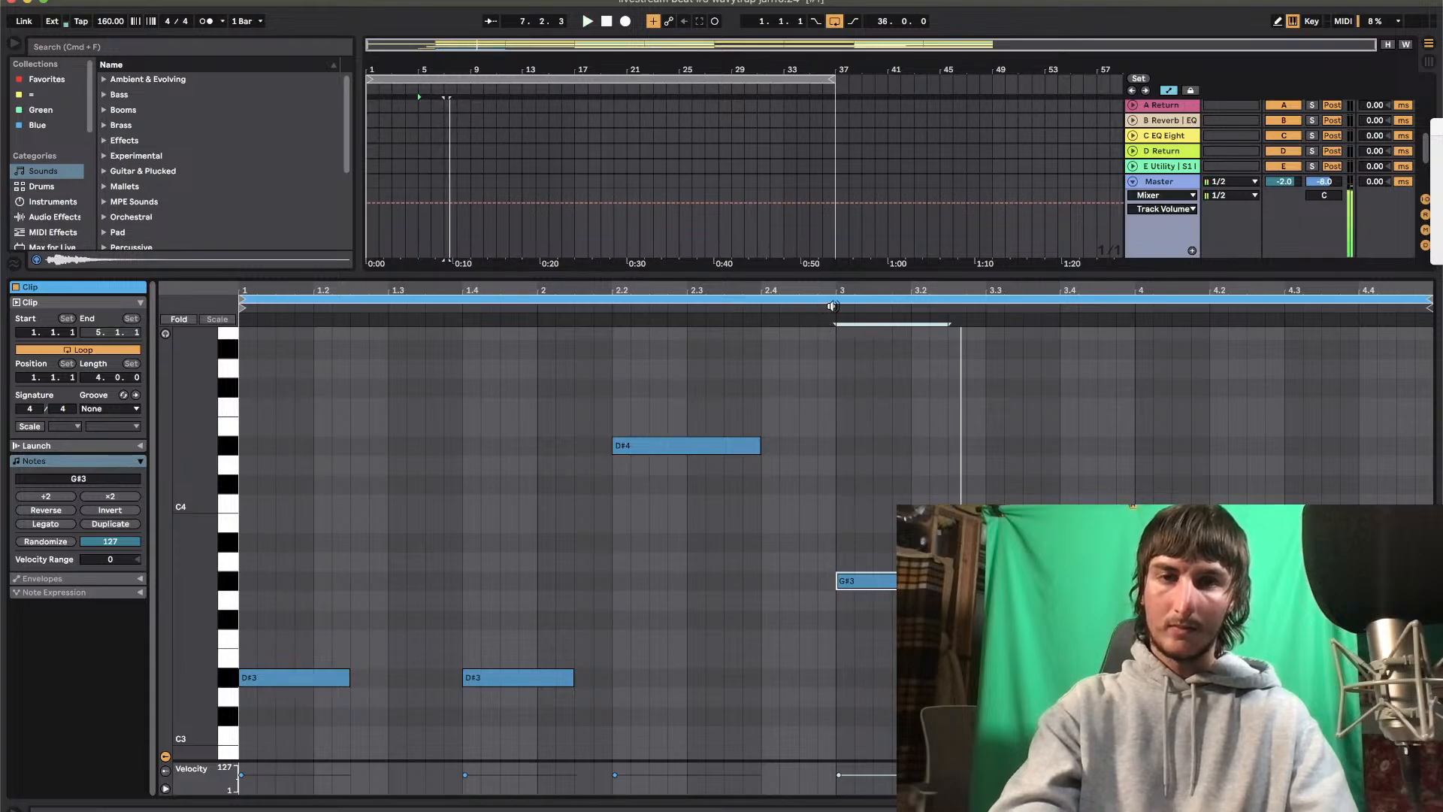
pyautogui.press('Down')
pyautogui.hotkey('shift', 'Up')
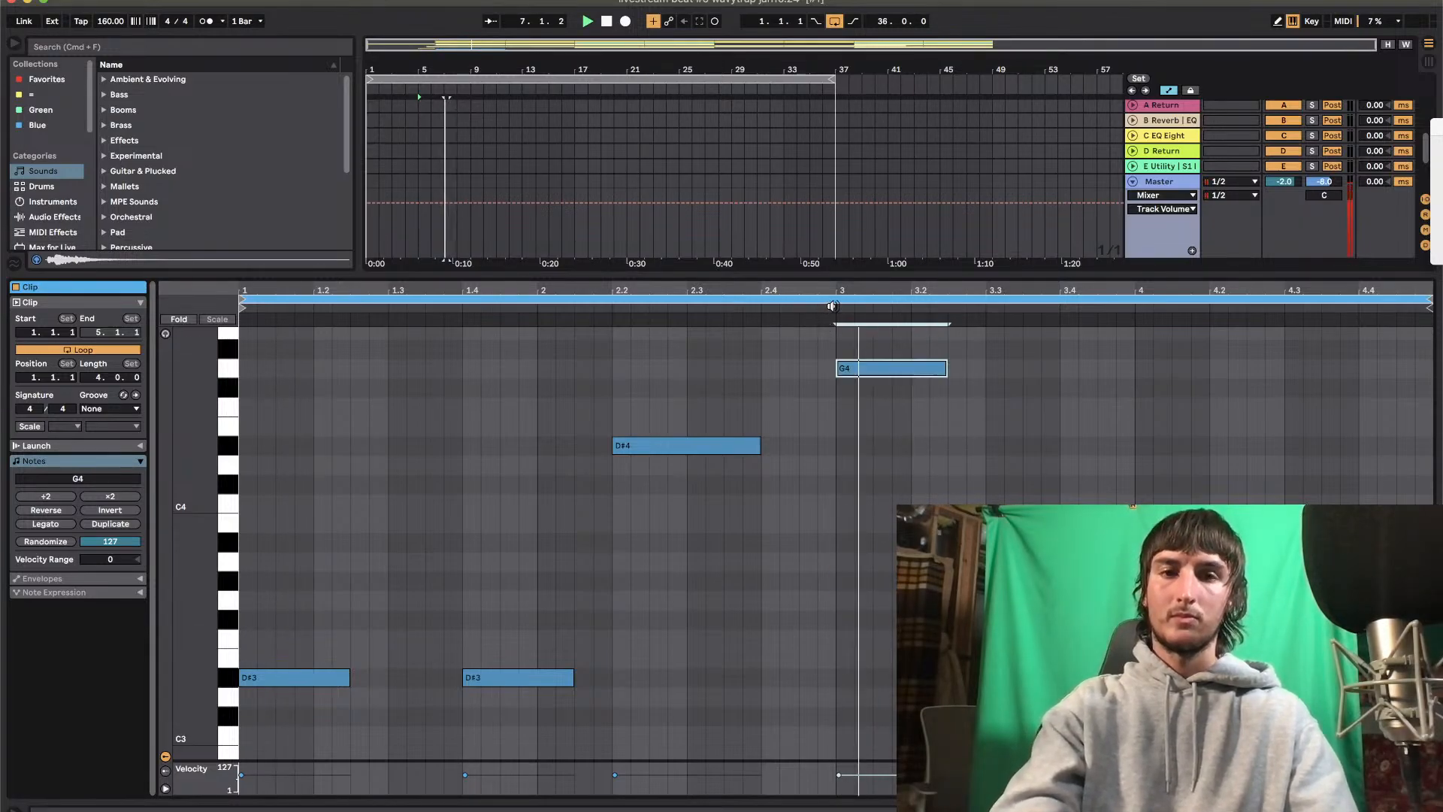
pyautogui.press('Down')
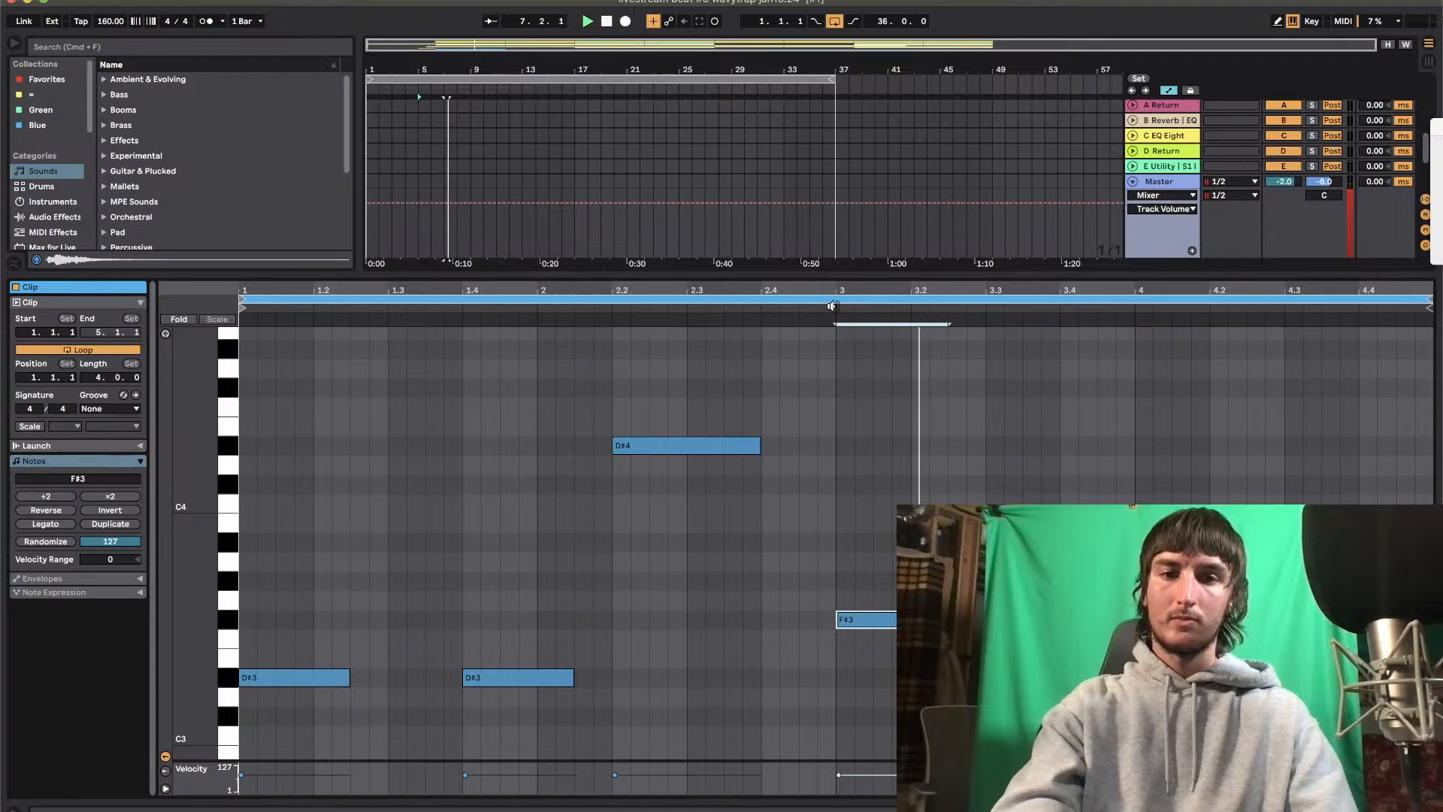
# Copy the D#4 note from 2.2 to 4.2
pyautogui.press('space')
pyautogui.click(702, 442)
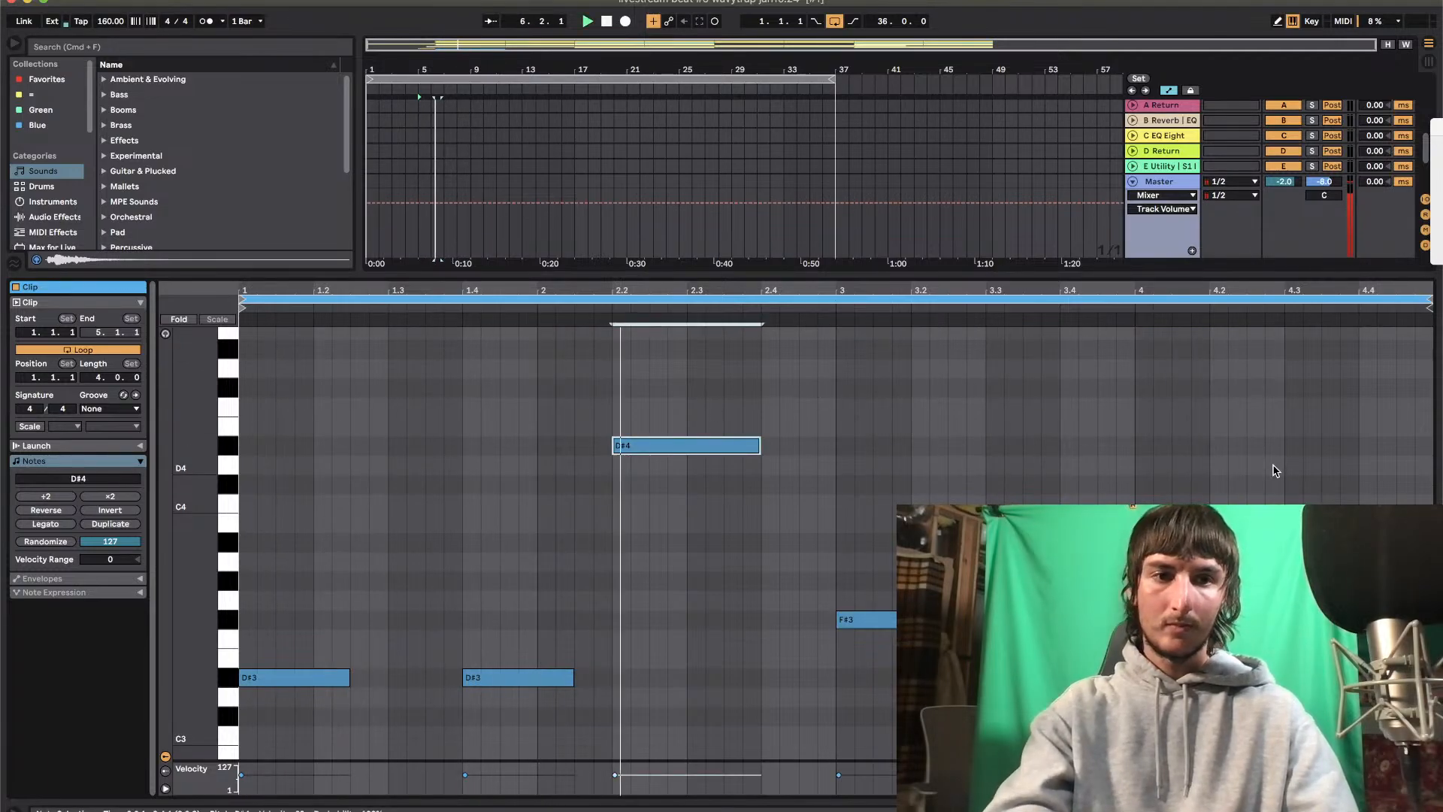
pyautogui.click(1201, 452)
pyautogui.press('super+v')
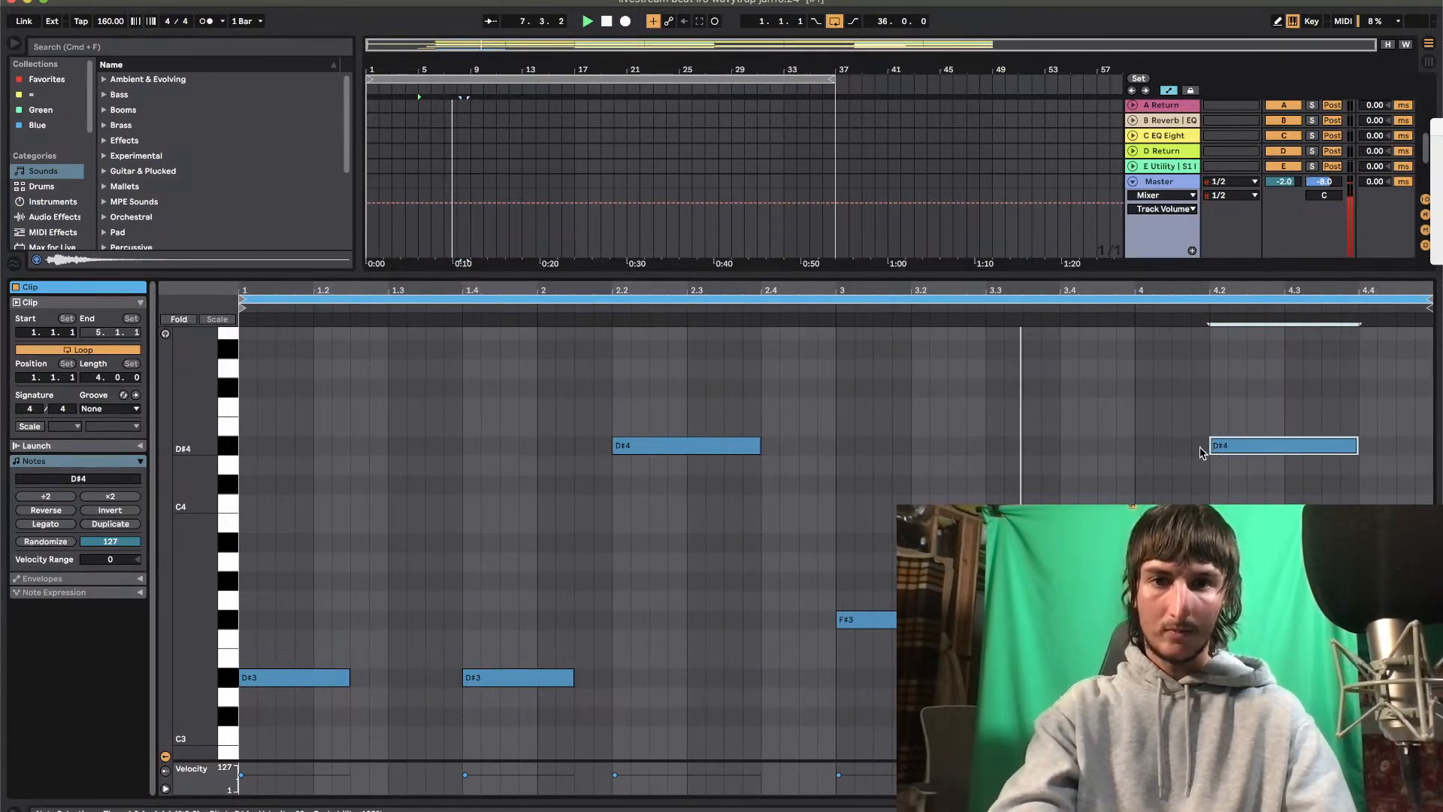
# Lower the D#4 note at 4.2 to C#4 and raise the note at 3.4 to G#3
pyautogui.press('Down')
pyautogui.press('Down')
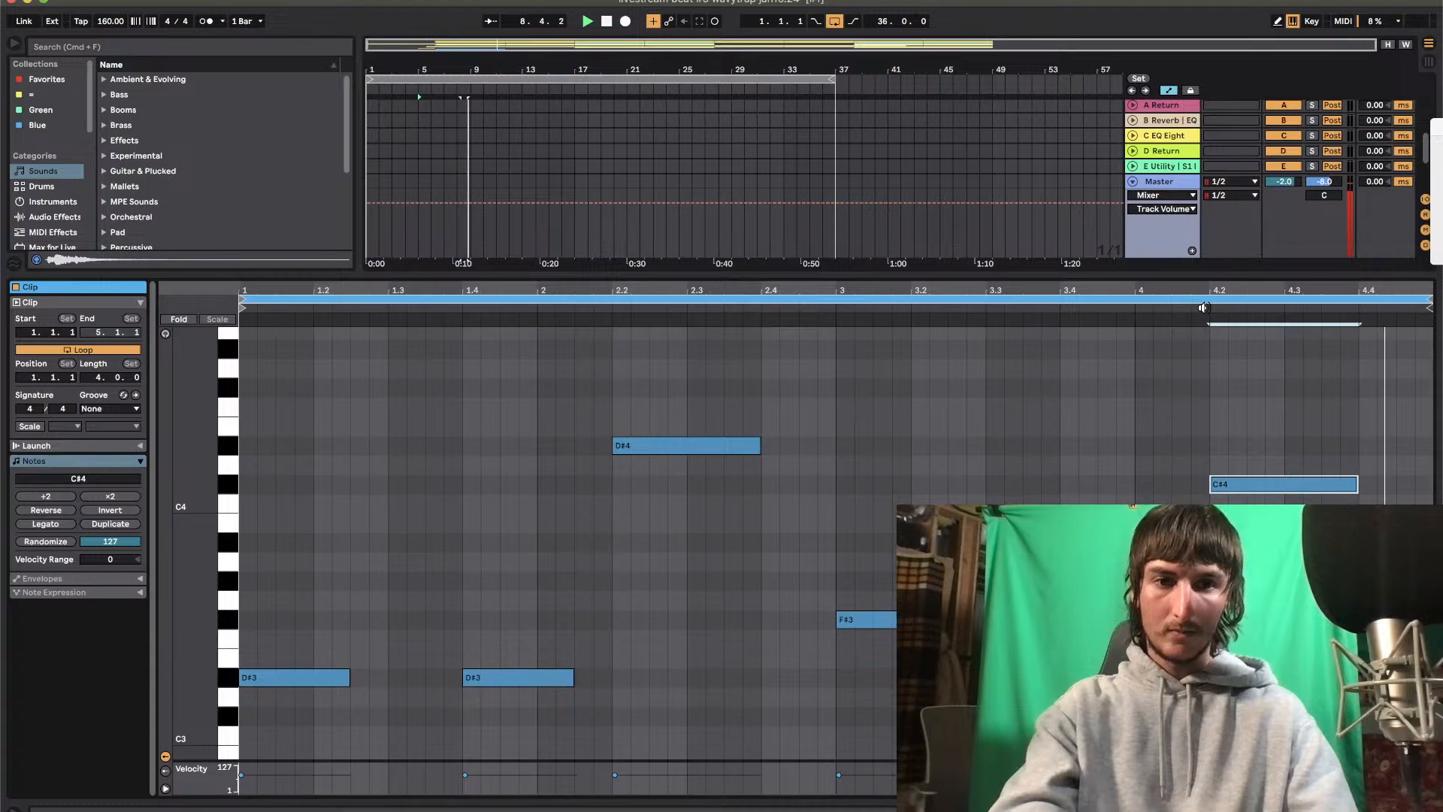
pyautogui.click(1109, 621)
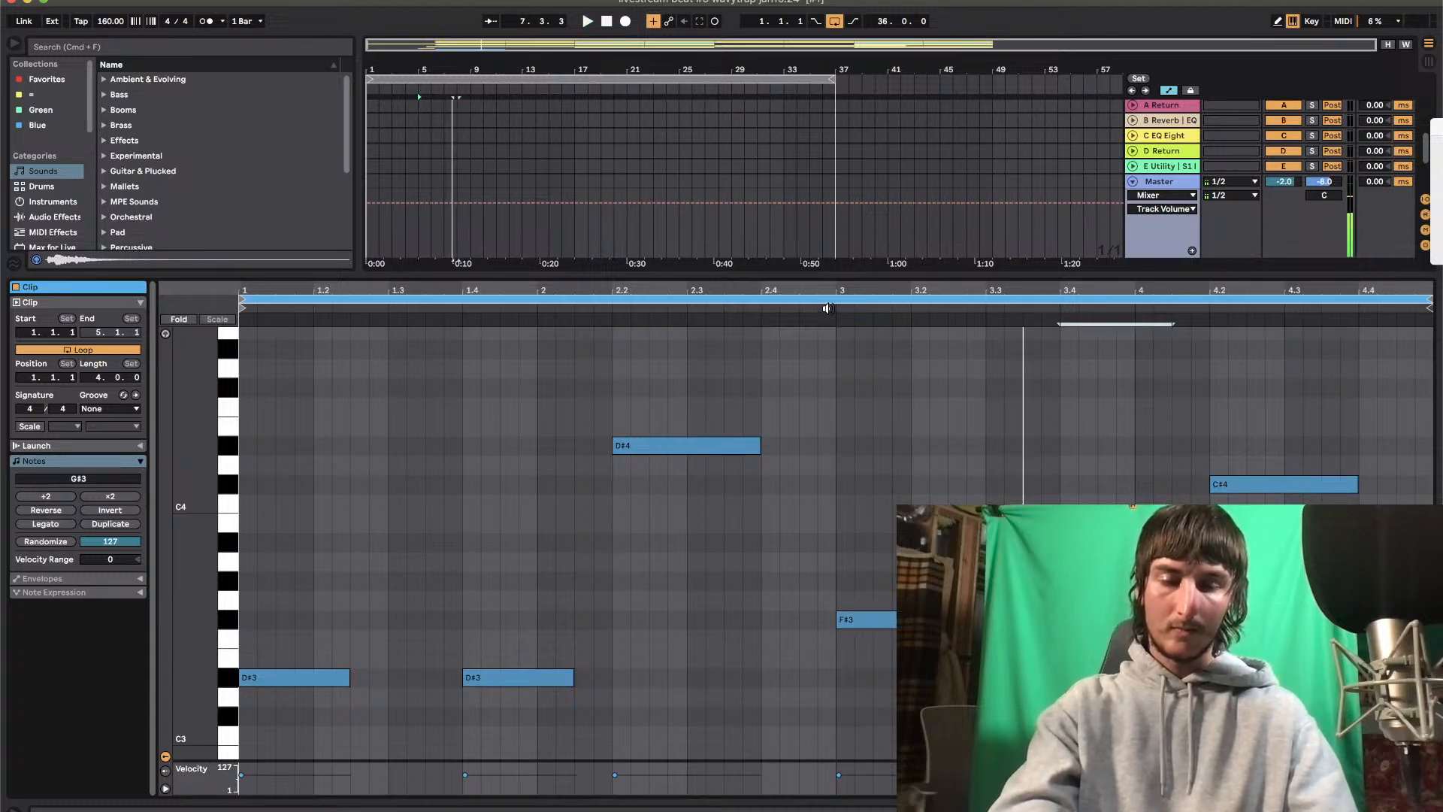
# Raise the note at the start of bar 3 from F#3 to A#3 and audition it
pyautogui.click(887, 620)
pyautogui.press('Up')
pyautogui.press('Up')
pyautogui.press('Up')
pyautogui.press('Up')
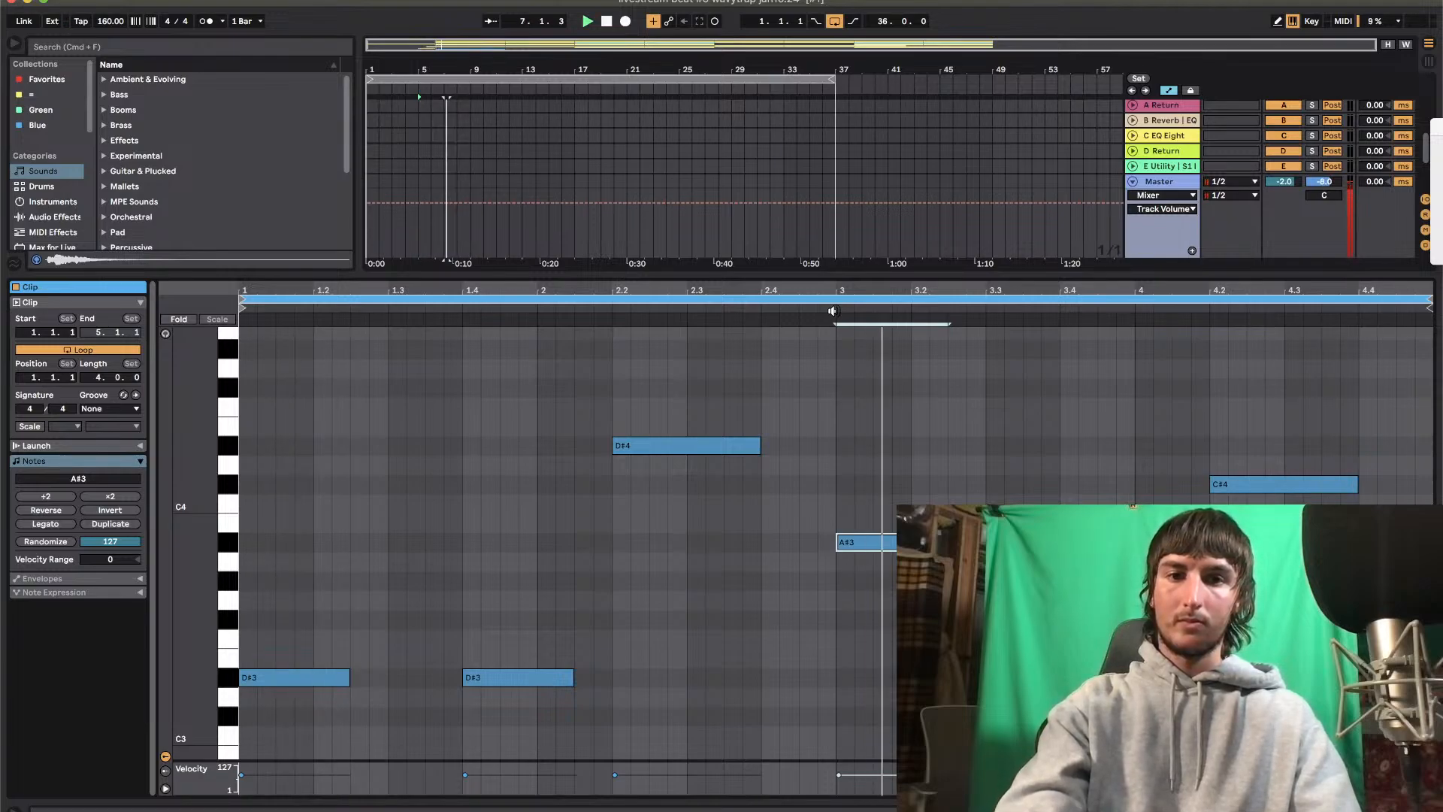
pyautogui.press('Up')
pyautogui.press('Down')
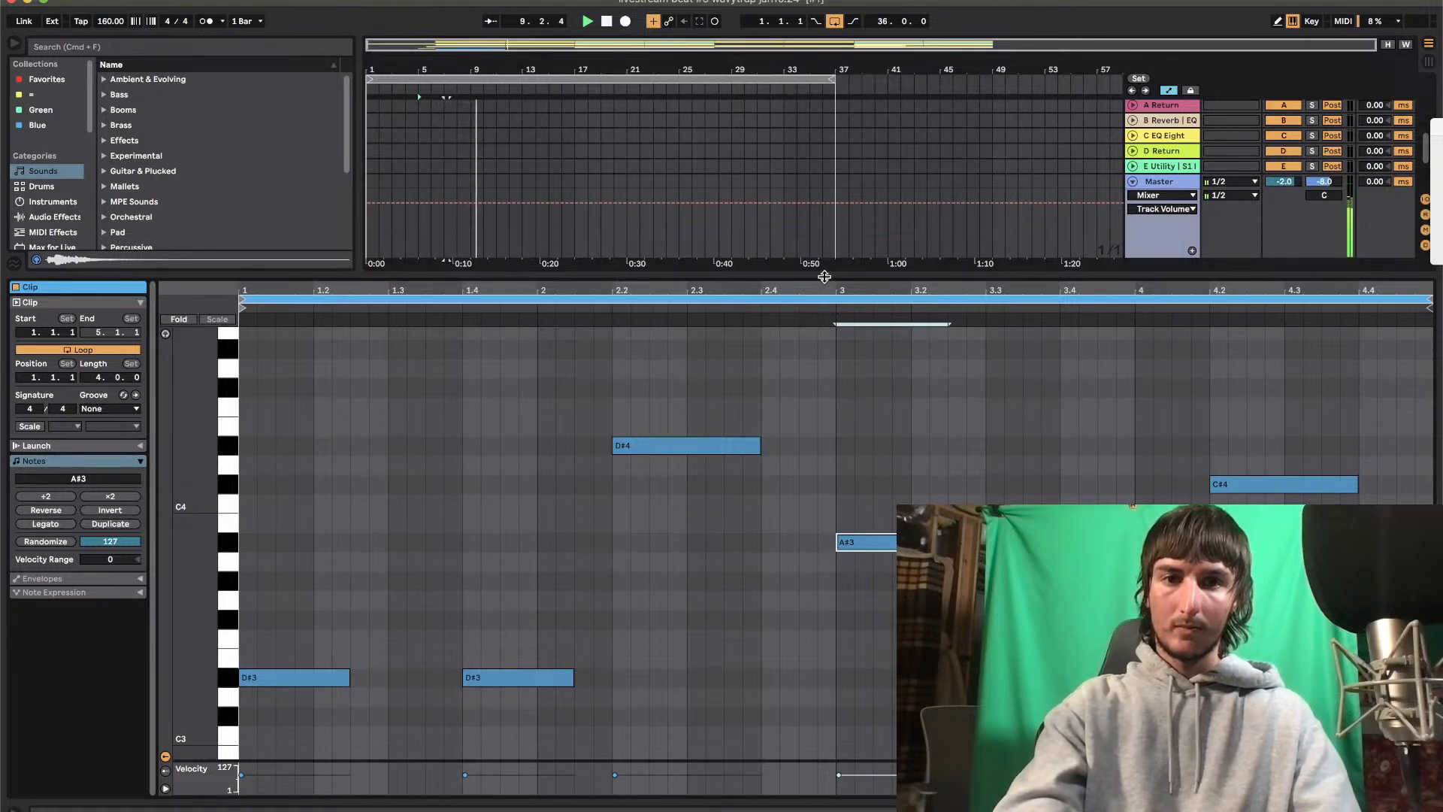
# Duplicate the 808 clip from bar 5 onto bar 9 and reopen the bar 5 clip's notes
pyautogui.press('super+alt+l')
pyautogui.click(432, 373)
pyautogui.press('super+d')
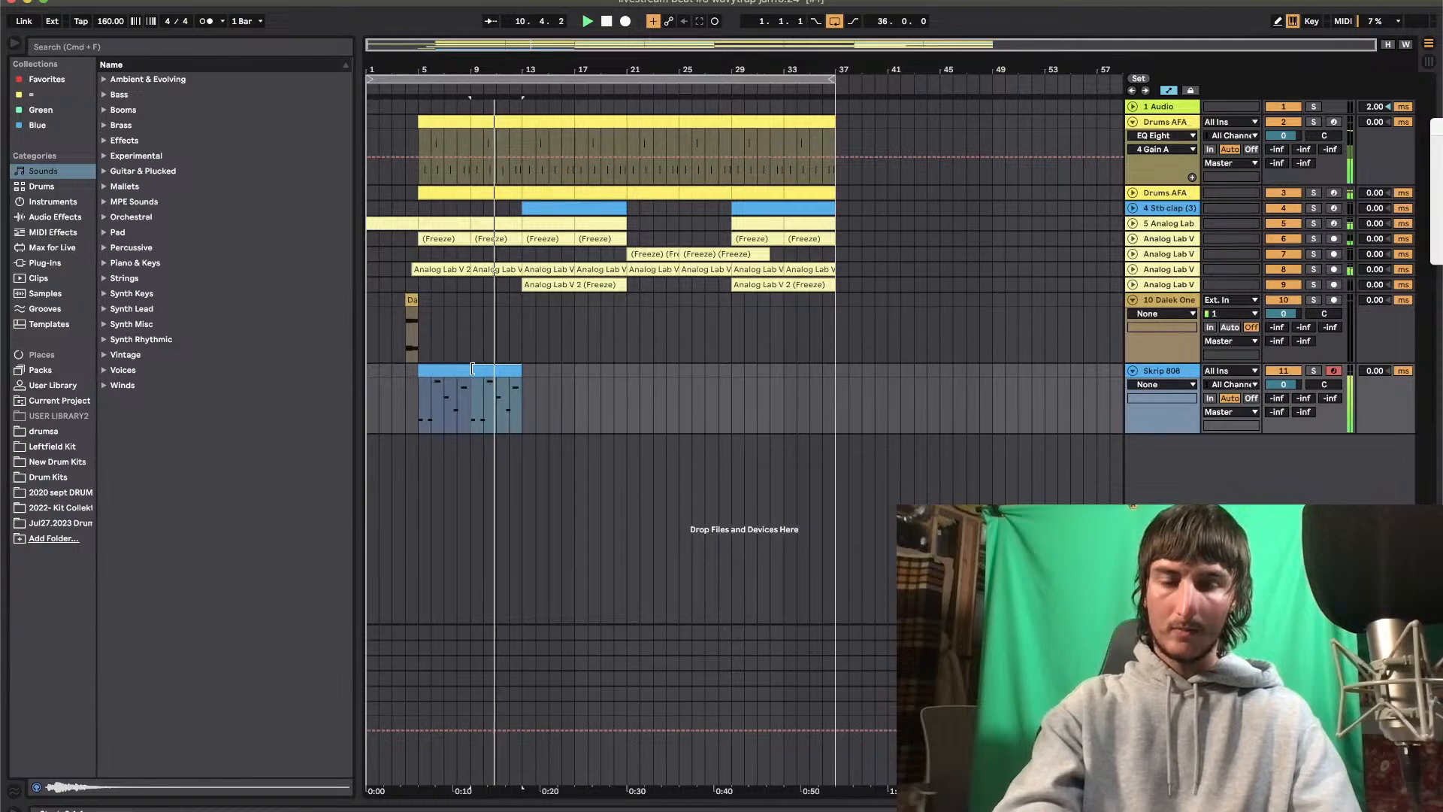
pyautogui.doubleClick(448, 369)
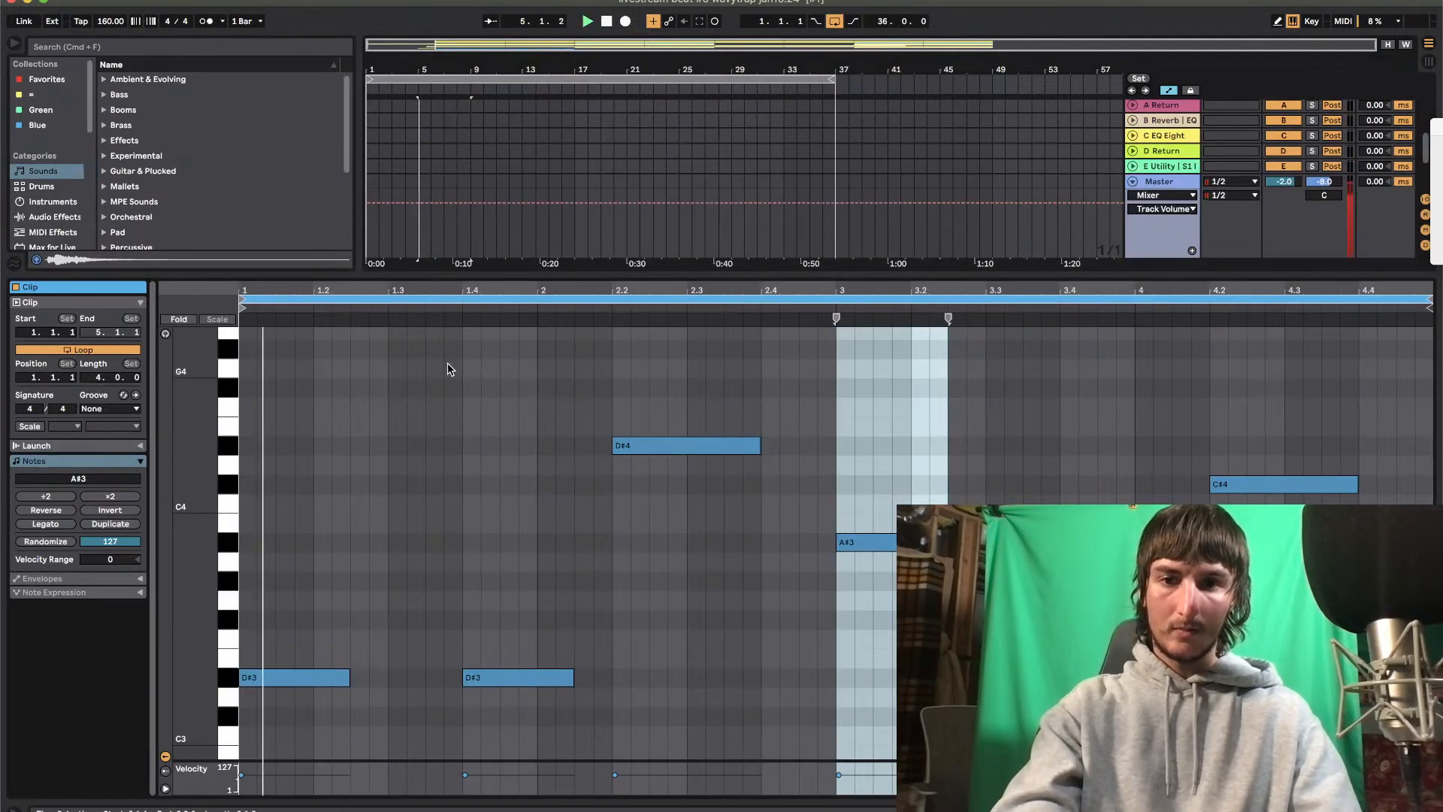
# Audition G3, D#3 and A3 for the note at the start of bar 3 and set it to G#3
pyautogui.press('Down')
pyautogui.press('Down')
pyautogui.press('Down')
pyautogui.press('Down')
pyautogui.press('Down')
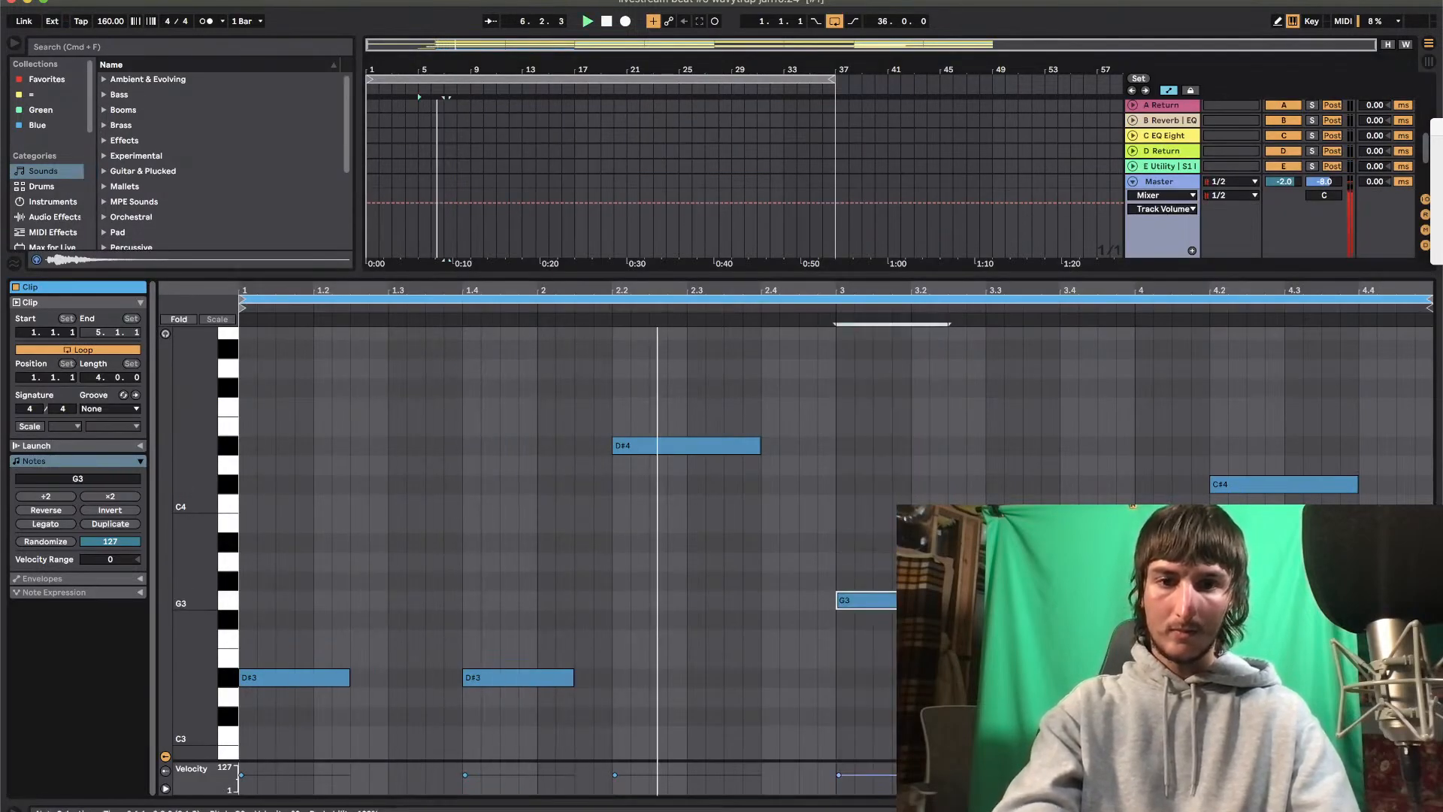
pyautogui.press('Down')
pyautogui.press('Down')
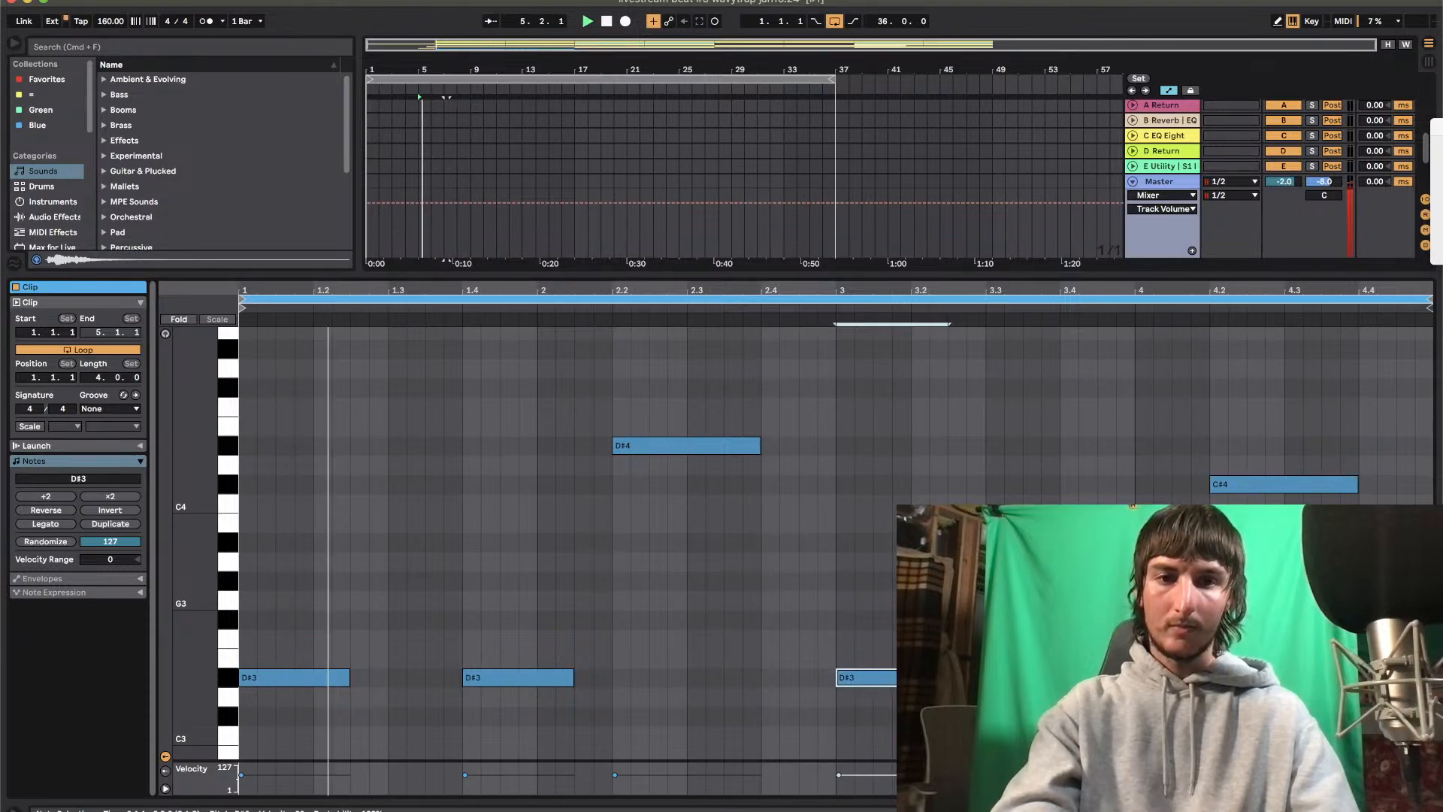
pyautogui.press('Up')
pyautogui.press('Up')
pyautogui.press('Up')
pyautogui.press('Up')
pyautogui.press('Up')
pyautogui.press('Up')
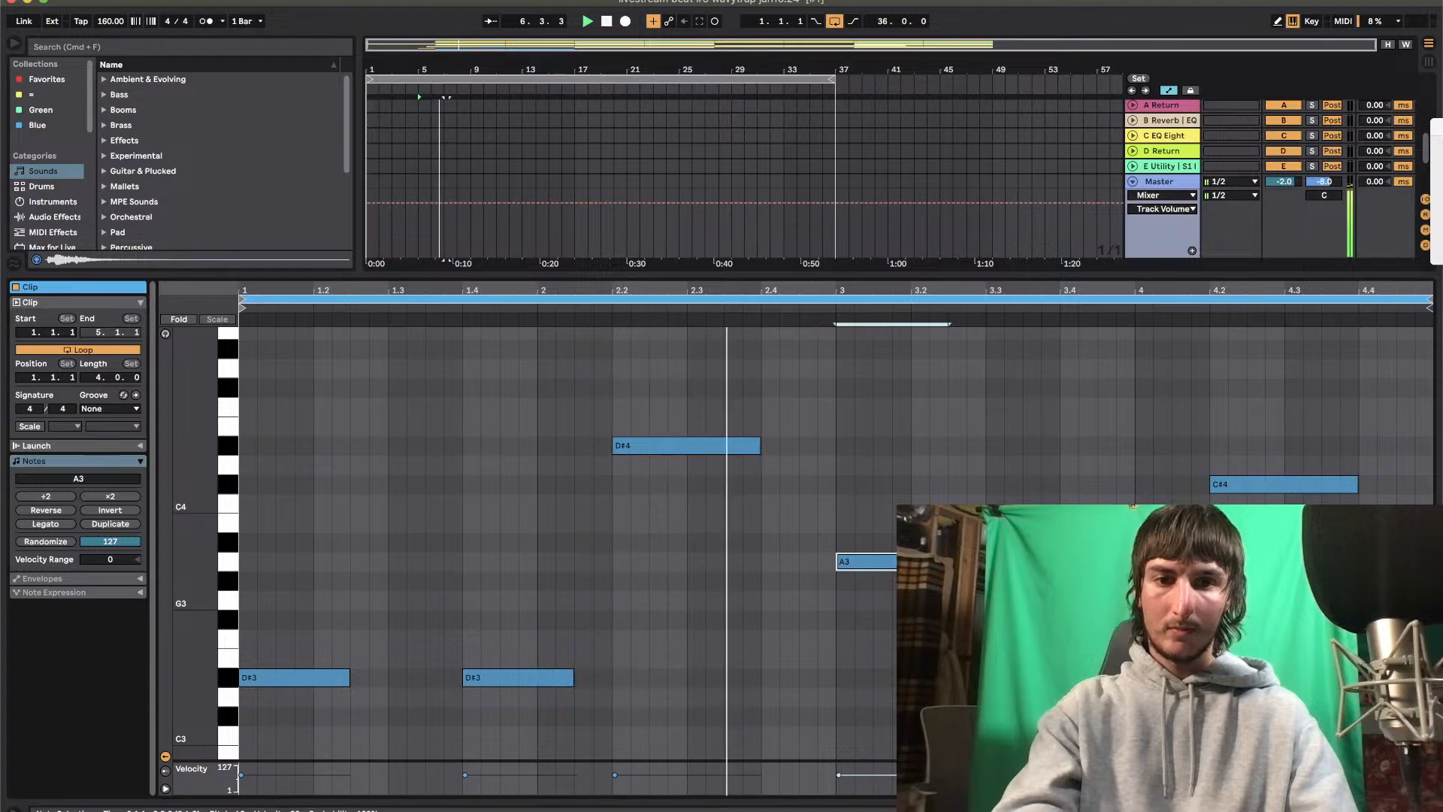
pyautogui.press('Down')
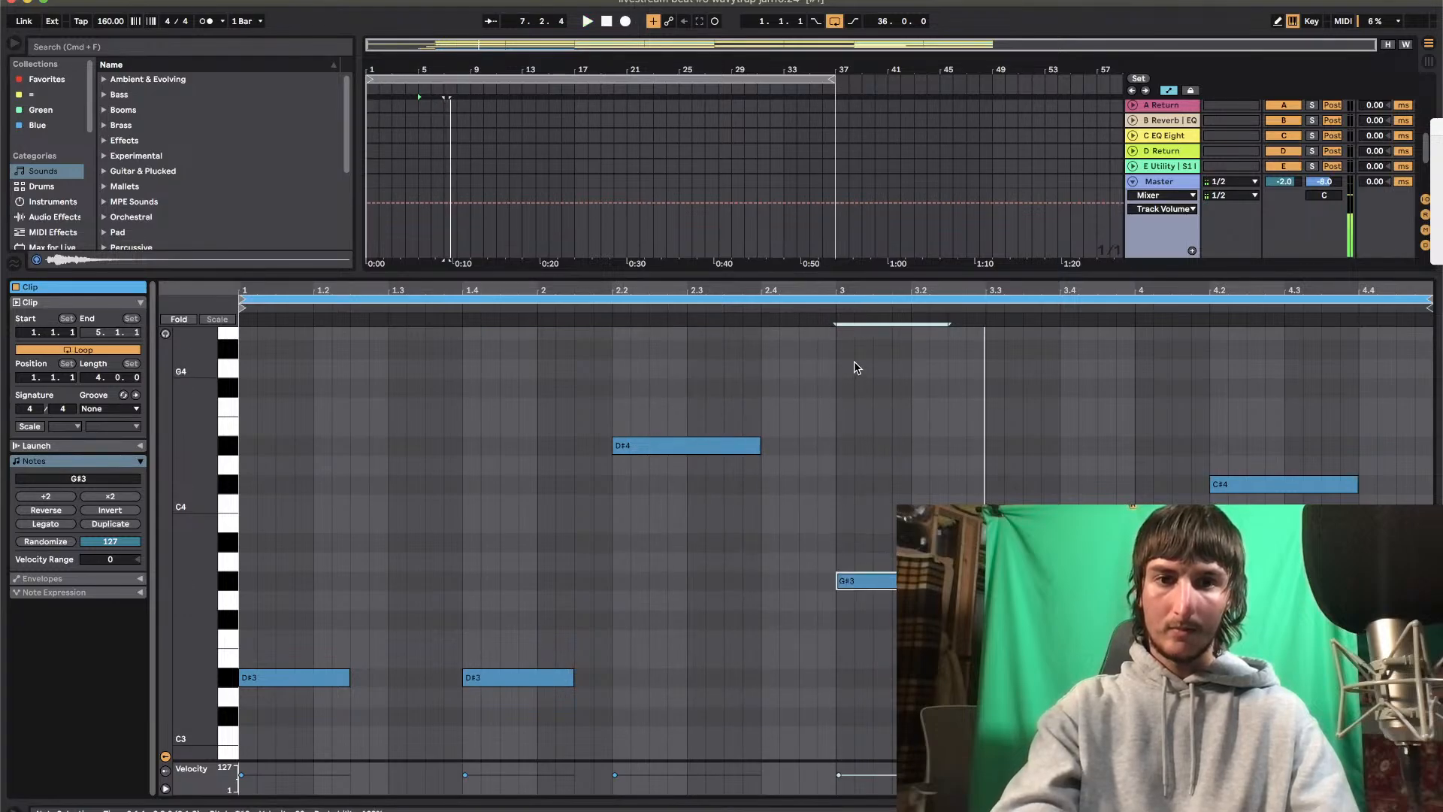
# Duplicate the updated 808 clip with the G#3 notes from bar 5 onto bar 9
pyautogui.click(1113, 622)
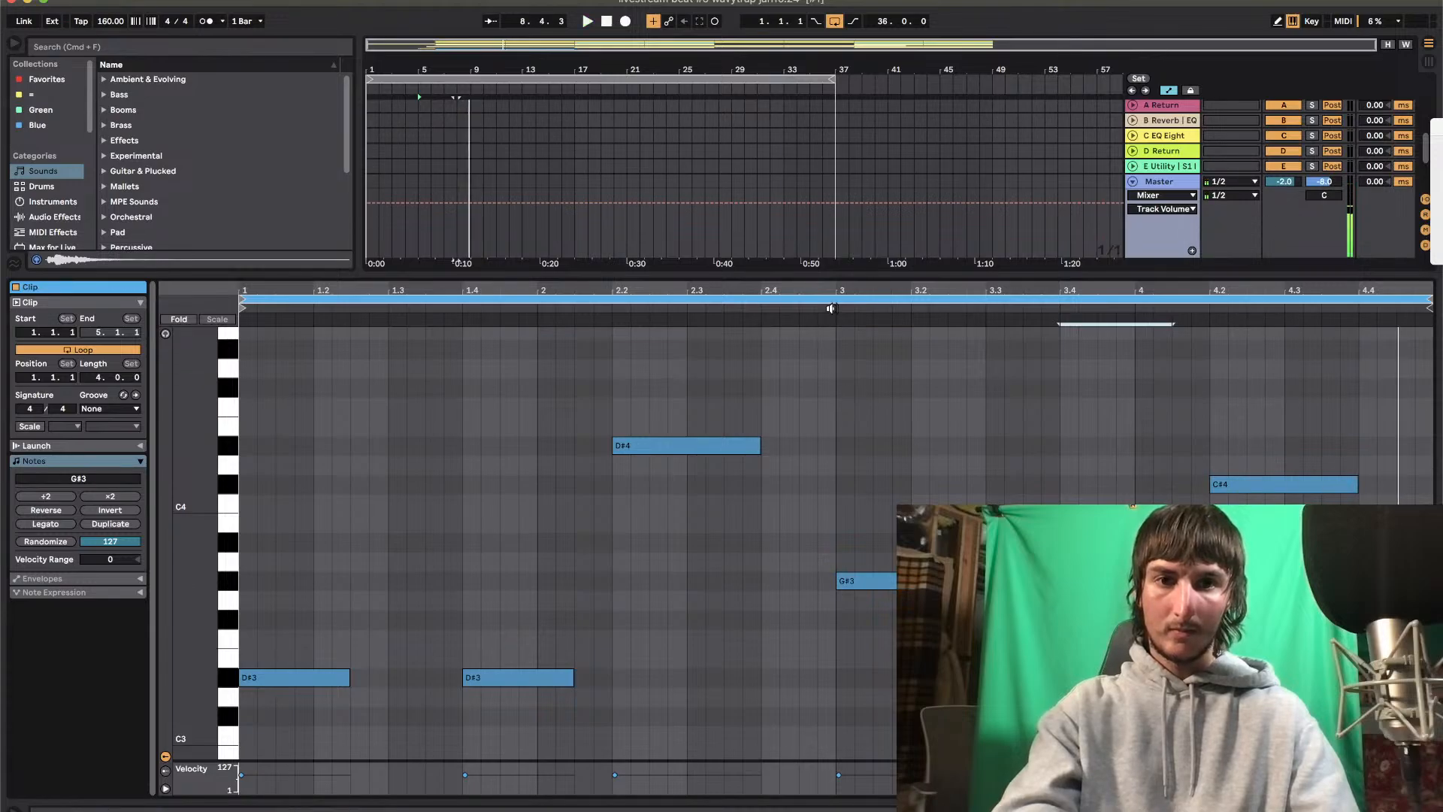
pyautogui.click(862, 275)
pyautogui.click(442, 368)
pyautogui.press('super+d')
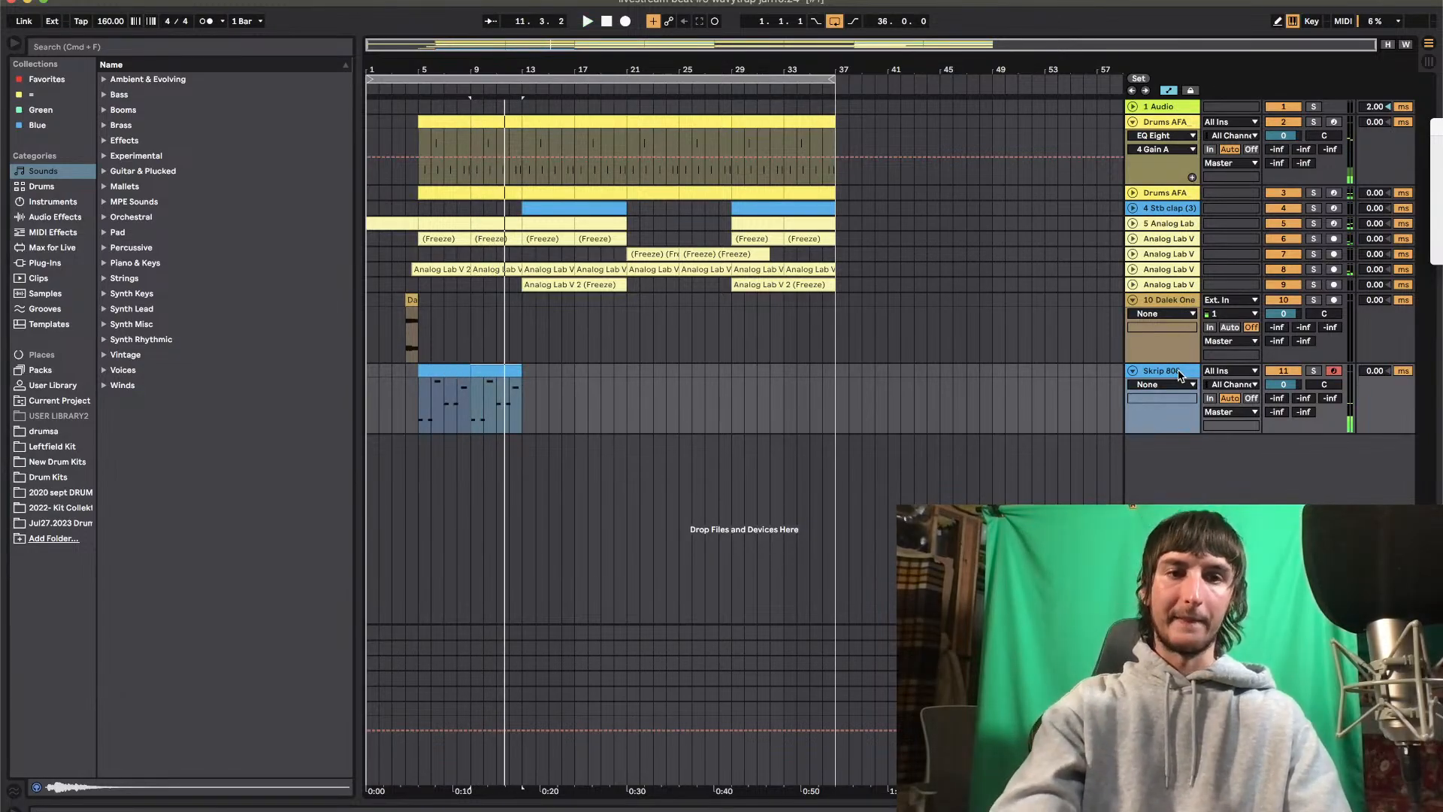
# Audition Perfect808 and Spinz 808 Tuned from the Ghostrage 808 kit and load its Nice Short sample into the Skrip 808 sampler
pyautogui.click(1160, 376)
pyautogui.click(61, 463)
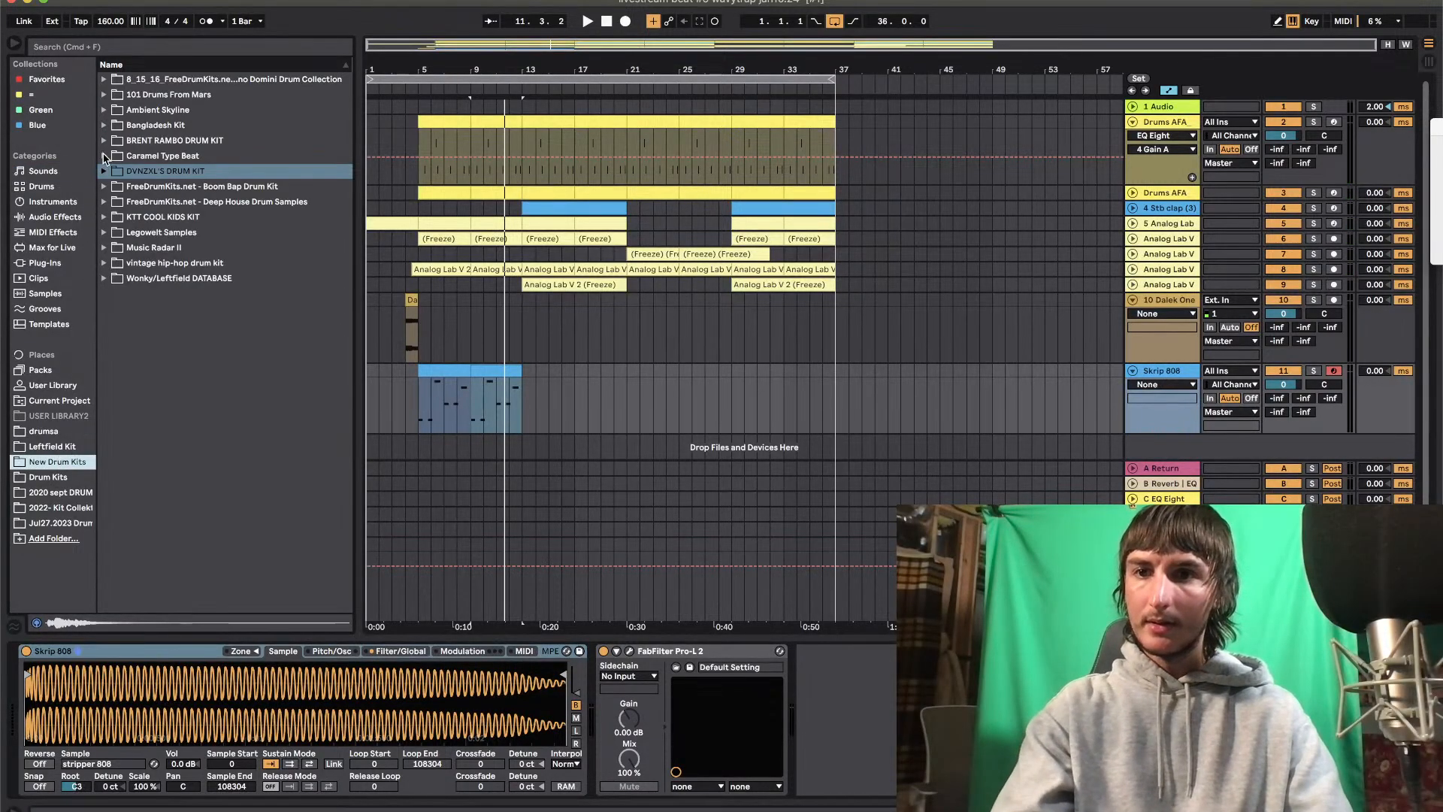
pyautogui.click(61, 493)
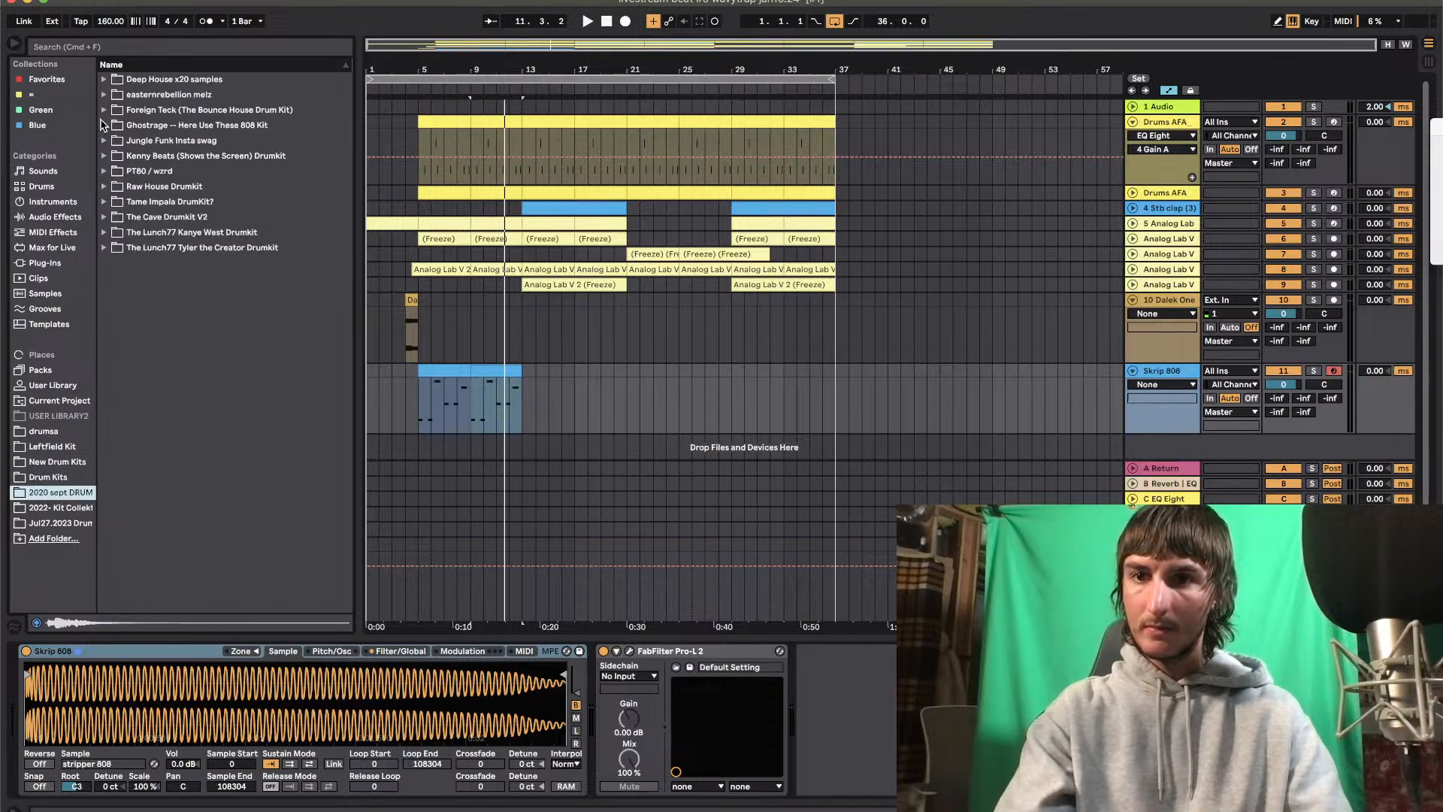
pyautogui.click(104, 125)
pyautogui.click(167, 260)
pyautogui.click(201, 279)
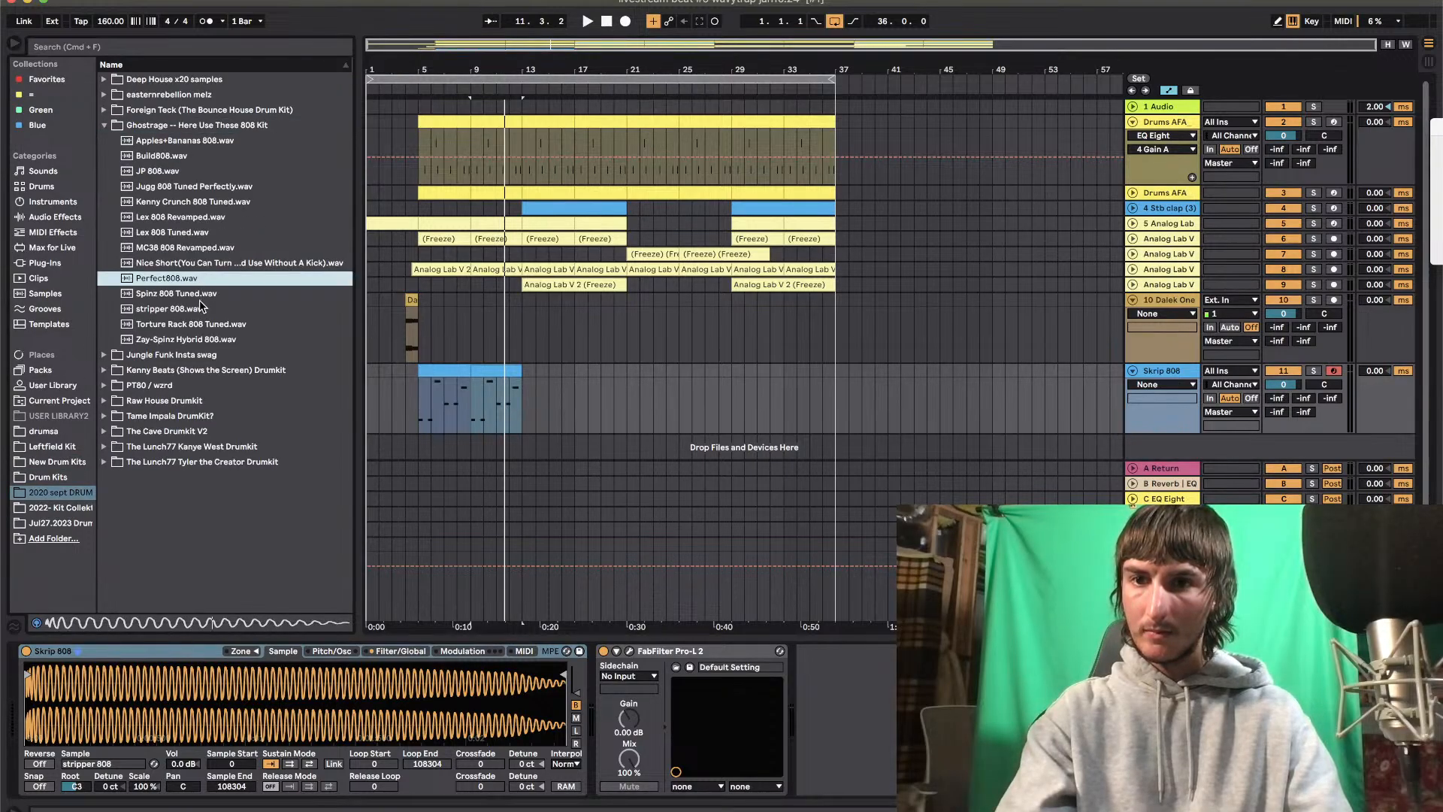
pyautogui.click(147, 298)
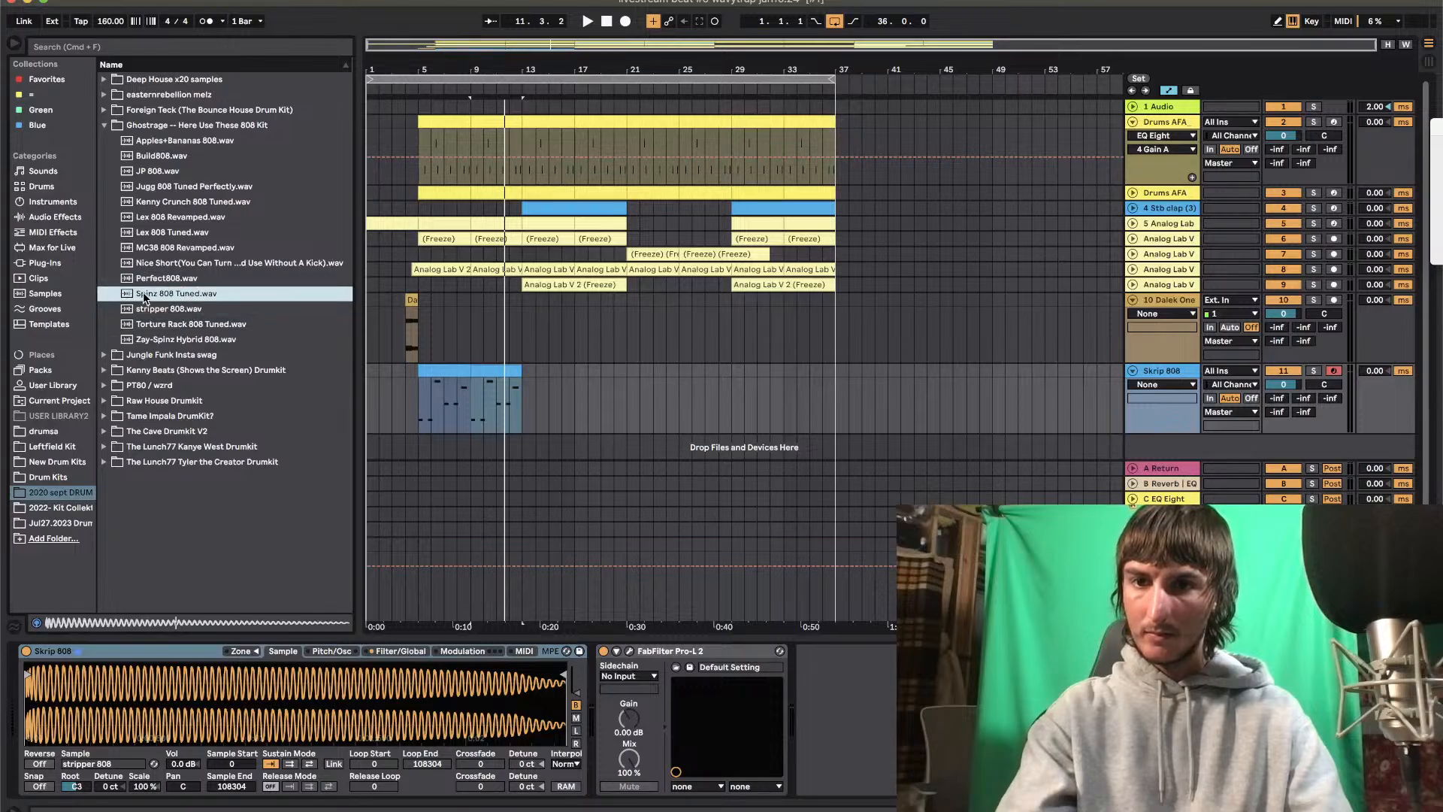
pyautogui.click(157, 264)
pyautogui.moveTo(141, 264); pyautogui.dragTo(172, 712)
pyautogui.press('space')
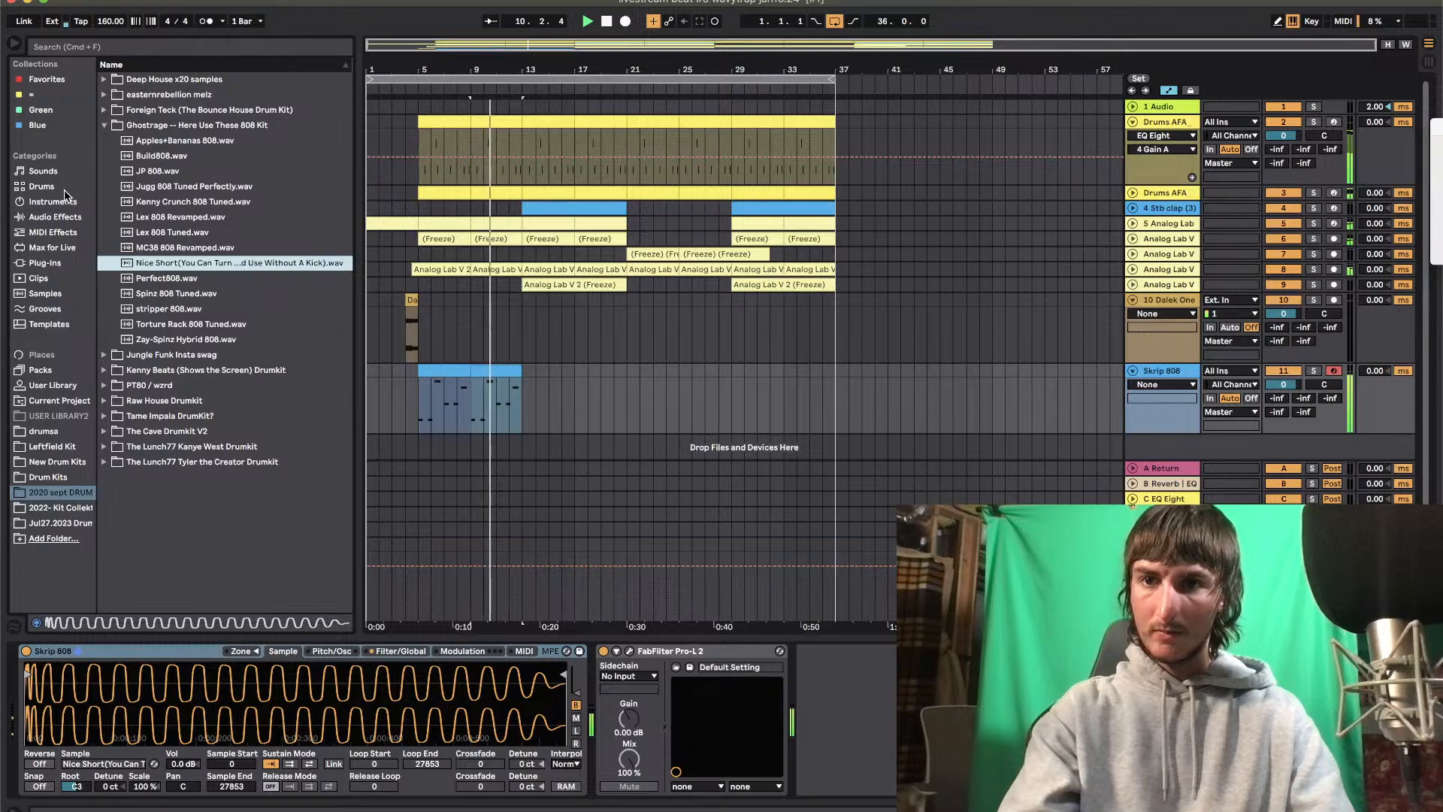
# In the bar 5 clip, lower the notes at 3 and 3.4 to F#3 and play them back
pyautogui.click(42, 171)
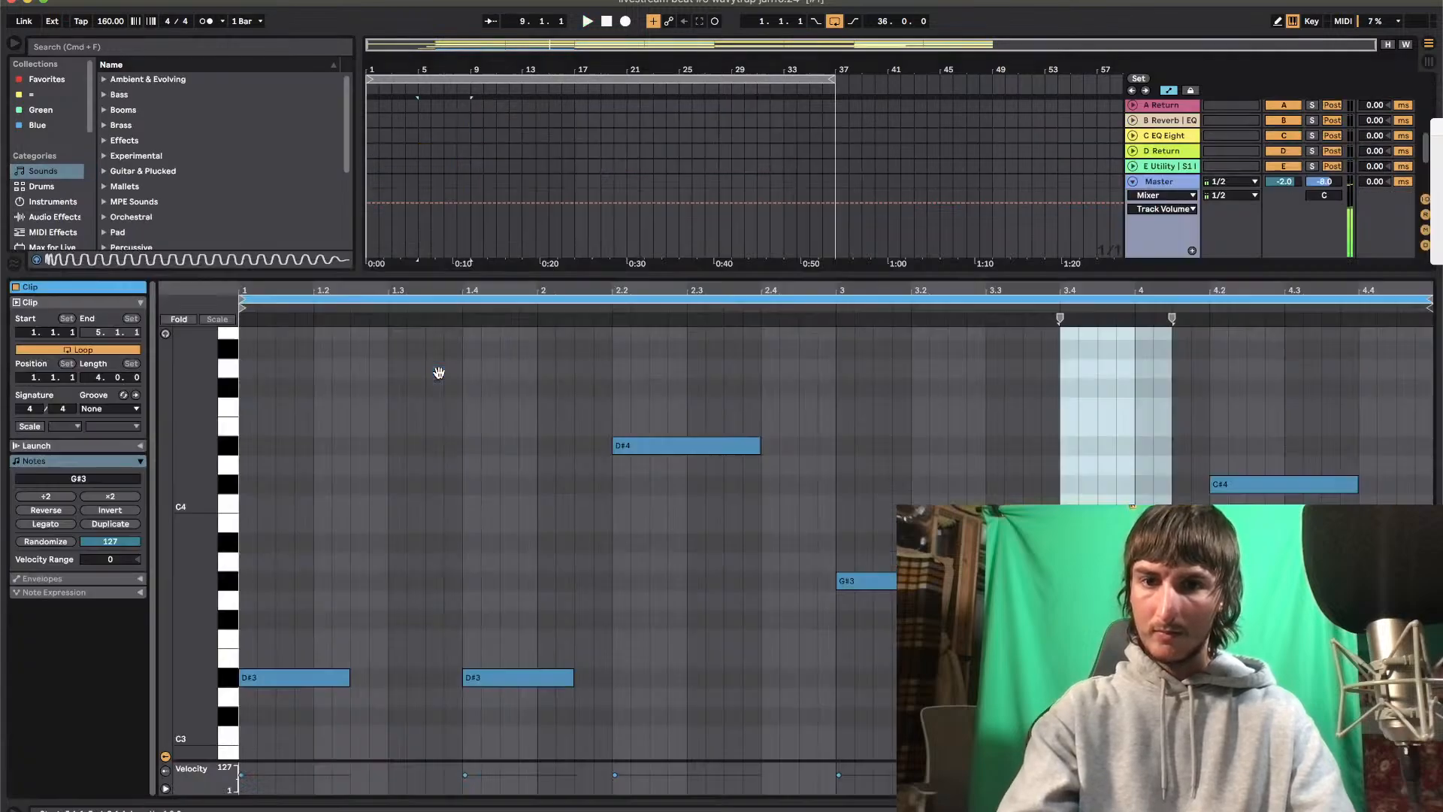
pyautogui.press('space')
pyautogui.click(857, 586)
pyautogui.press('Down')
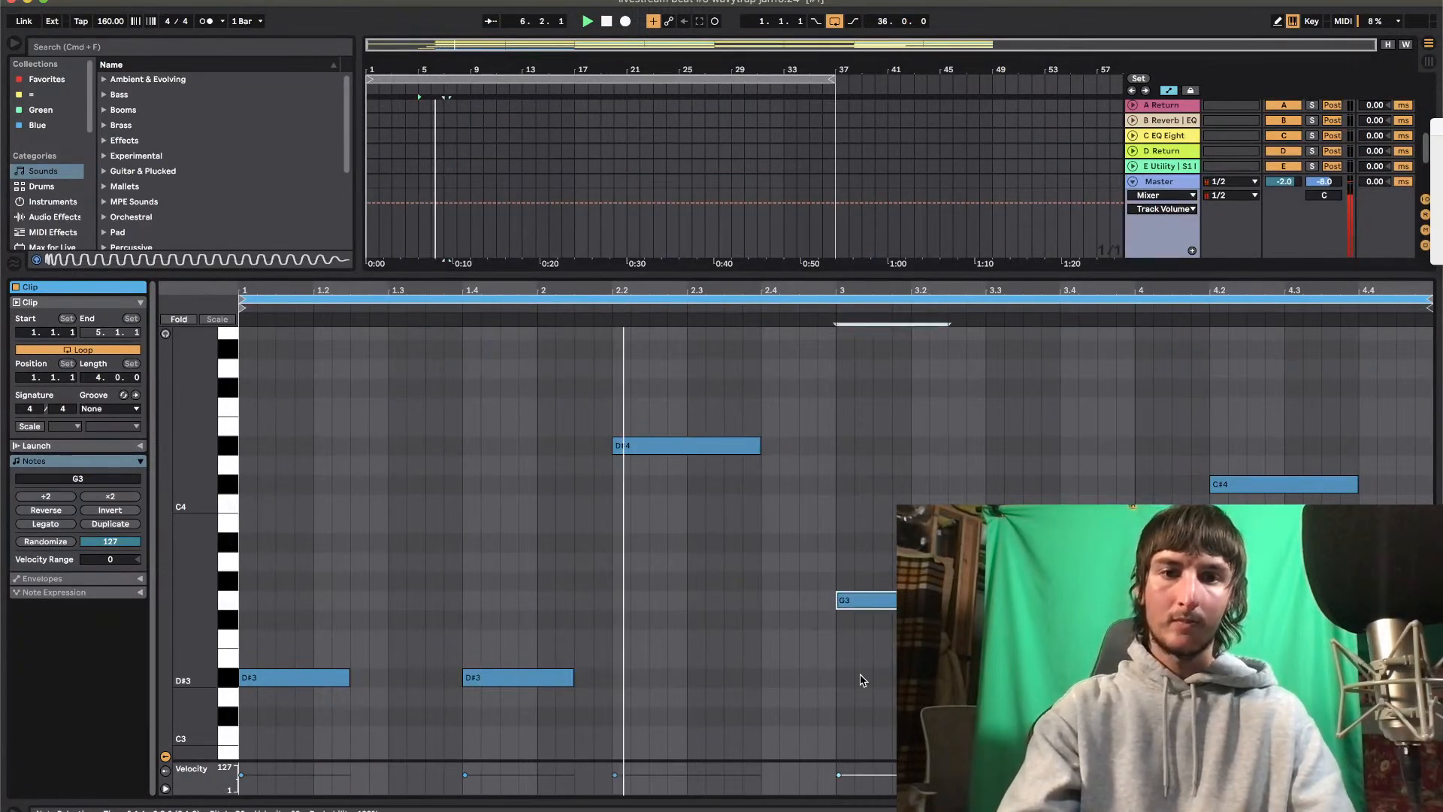
pyautogui.press('Down')
pyautogui.press('Down')
pyautogui.press('Up')
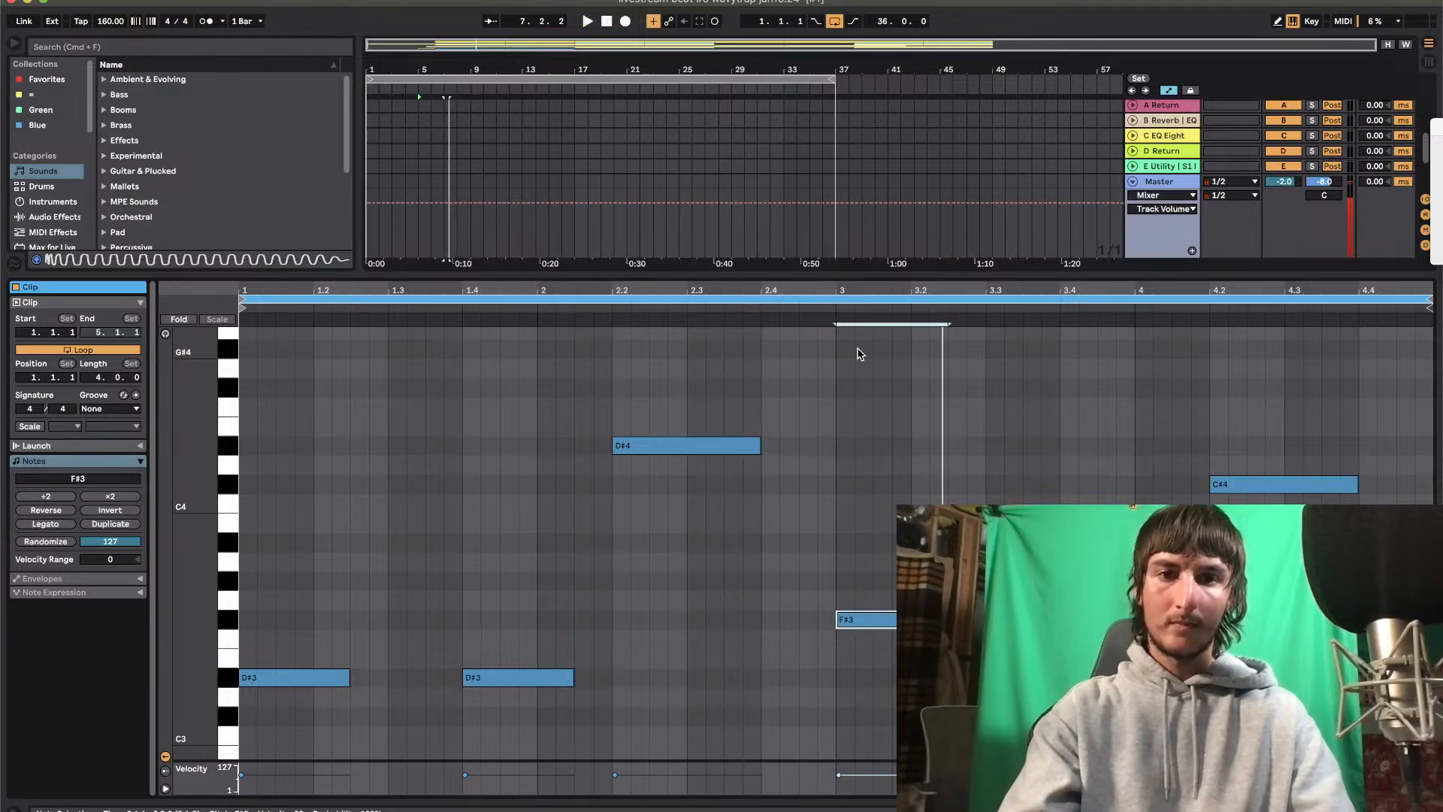
pyautogui.click(831, 311)
pyautogui.moveTo(1106, 553); pyautogui.dragTo(1120, 639)
pyautogui.press('space')
pyautogui.moveTo(876, 500); pyautogui.dragTo(1109, 639)
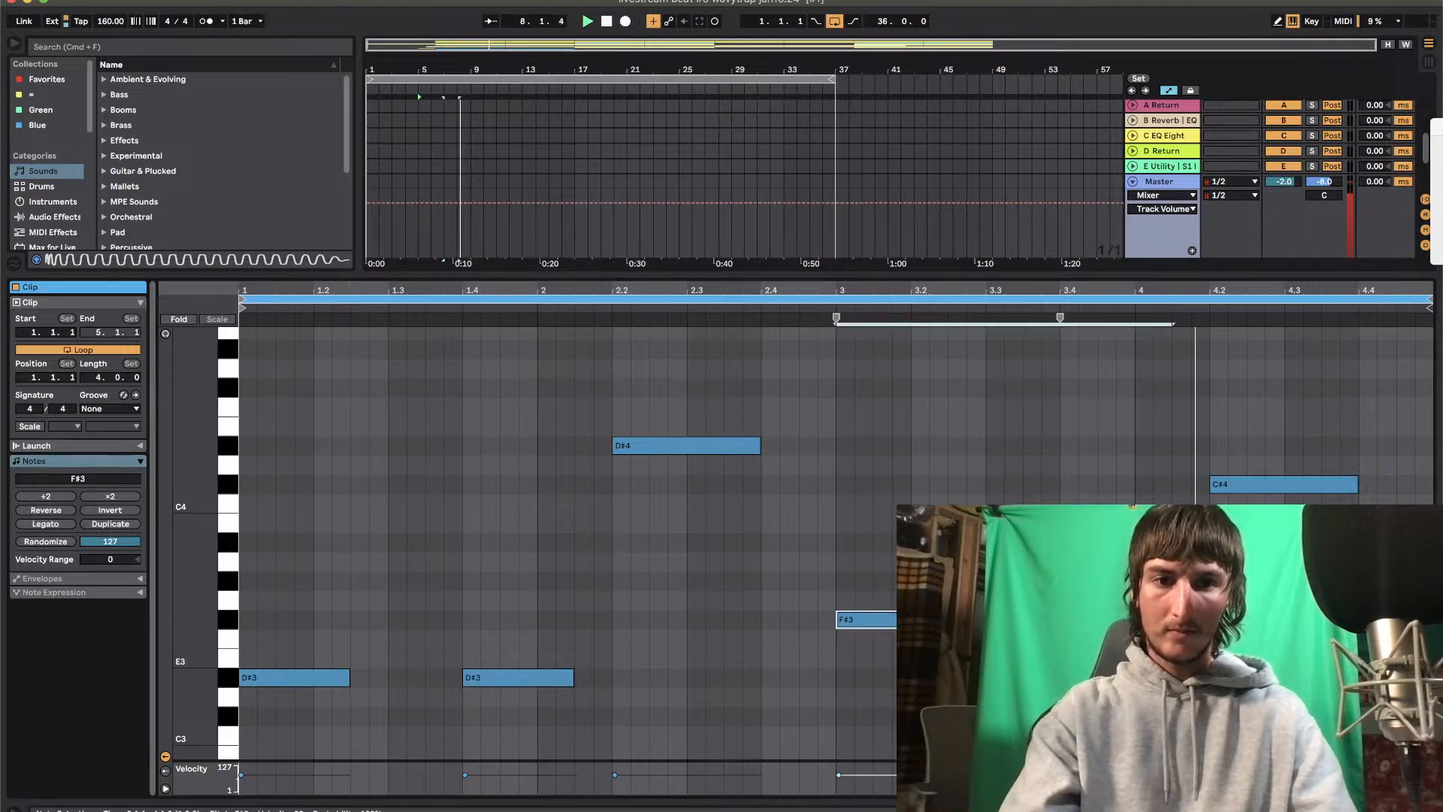
# Duplicate the bar 5 808 clip onto bar 9 and open the copy's notes
pyautogui.press('alt+super+l')
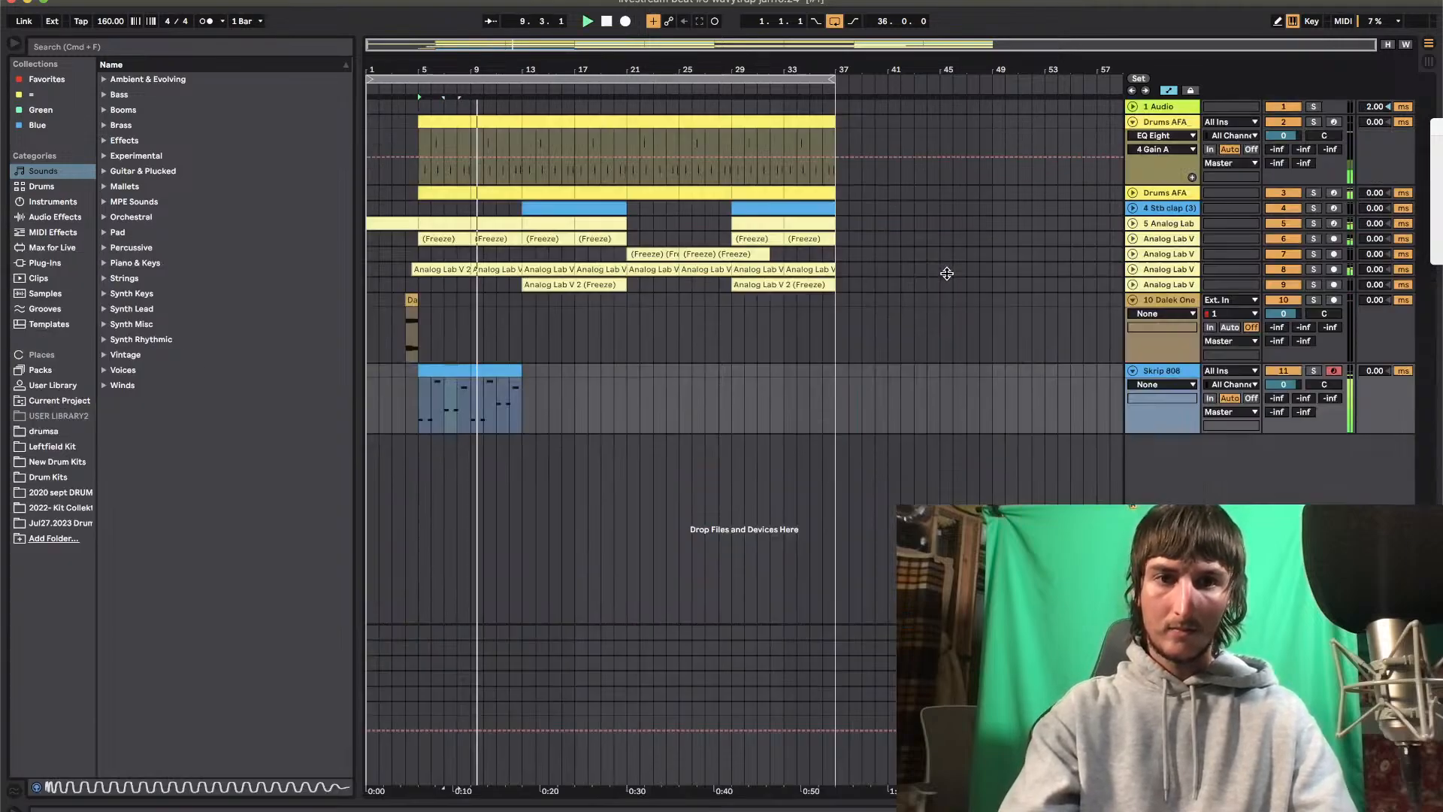
pyautogui.click(437, 367)
pyautogui.press('super+d')
pyautogui.doubleClick(485, 368)
# In the bar 9 clip, raise the F#3 notes at 3 and 3.4 to C#4
pyautogui.moveTo(926, 488); pyautogui.dragTo(889, 683)
pyautogui.press('Up')
pyautogui.press('Up')
pyautogui.press('Up')
pyautogui.press('Up')
pyautogui.press('Up')
pyautogui.press('Up')
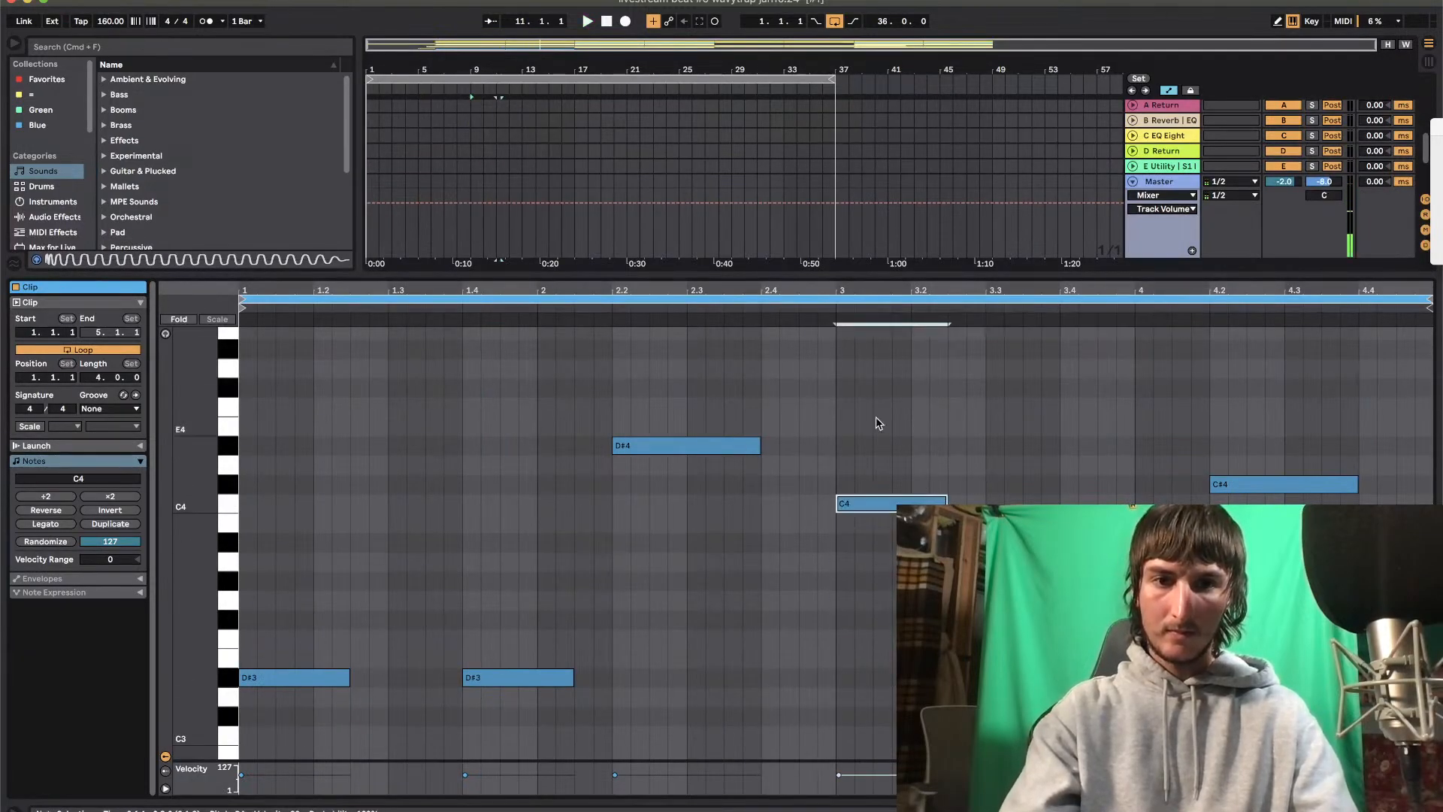
pyautogui.click(831, 311)
pyautogui.press('Up')
pyautogui.click(832, 306)
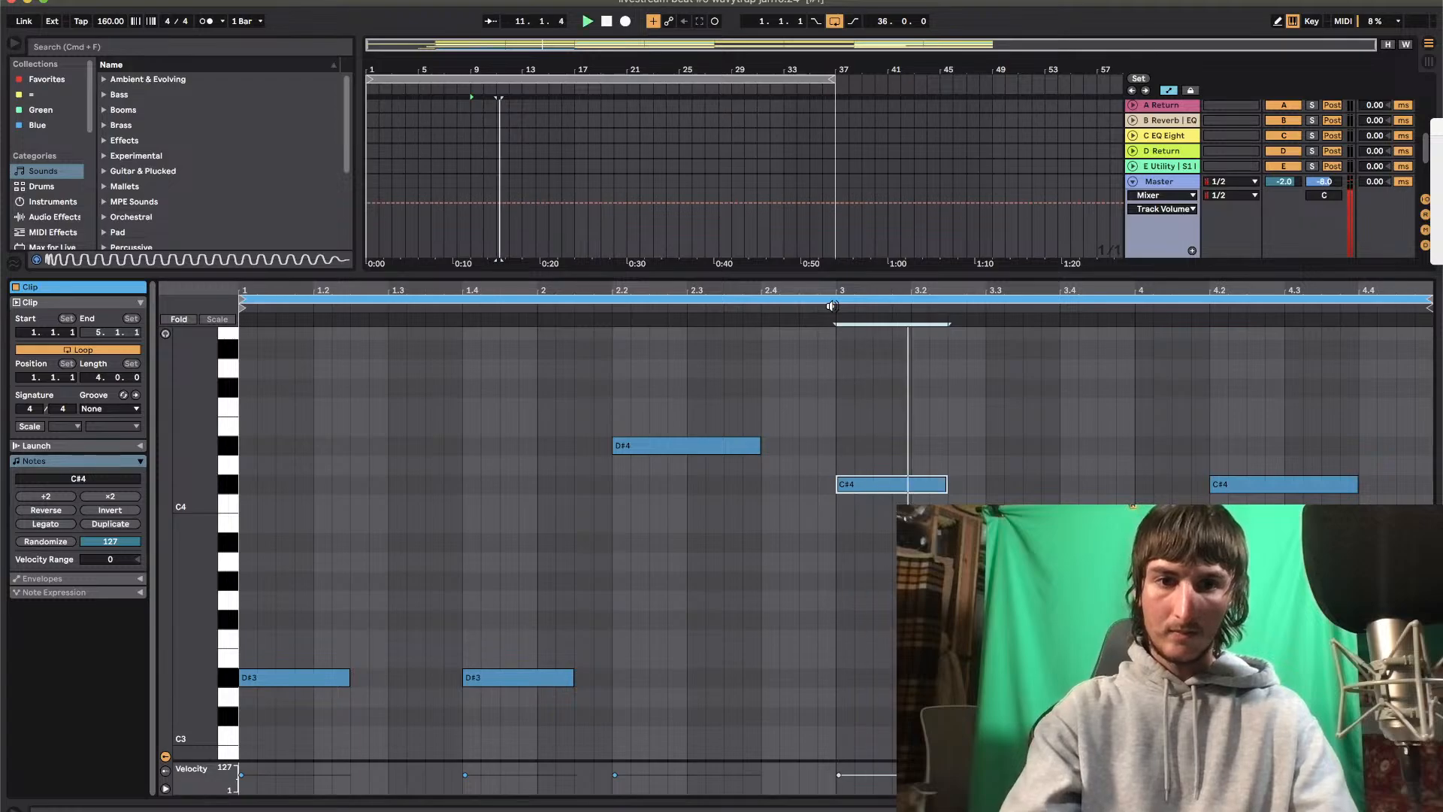
pyautogui.moveTo(1135, 543); pyautogui.dragTo(1105, 678)
pyautogui.press('space')
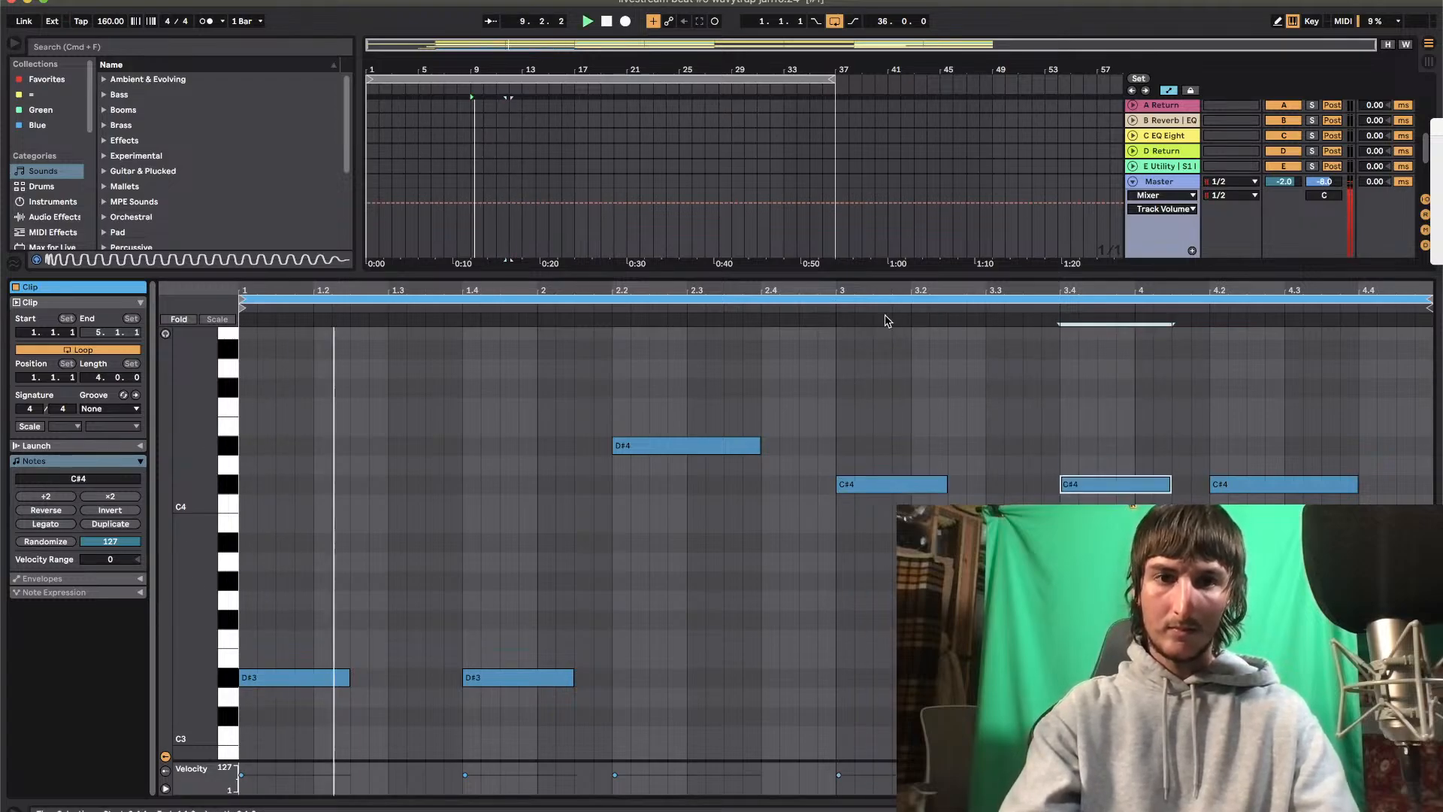
# Copy the edited bar 9 clip over the one at bar 5 and open the bar 5 clip
pyautogui.doubleClick(917, 278)
pyautogui.click(483, 372)
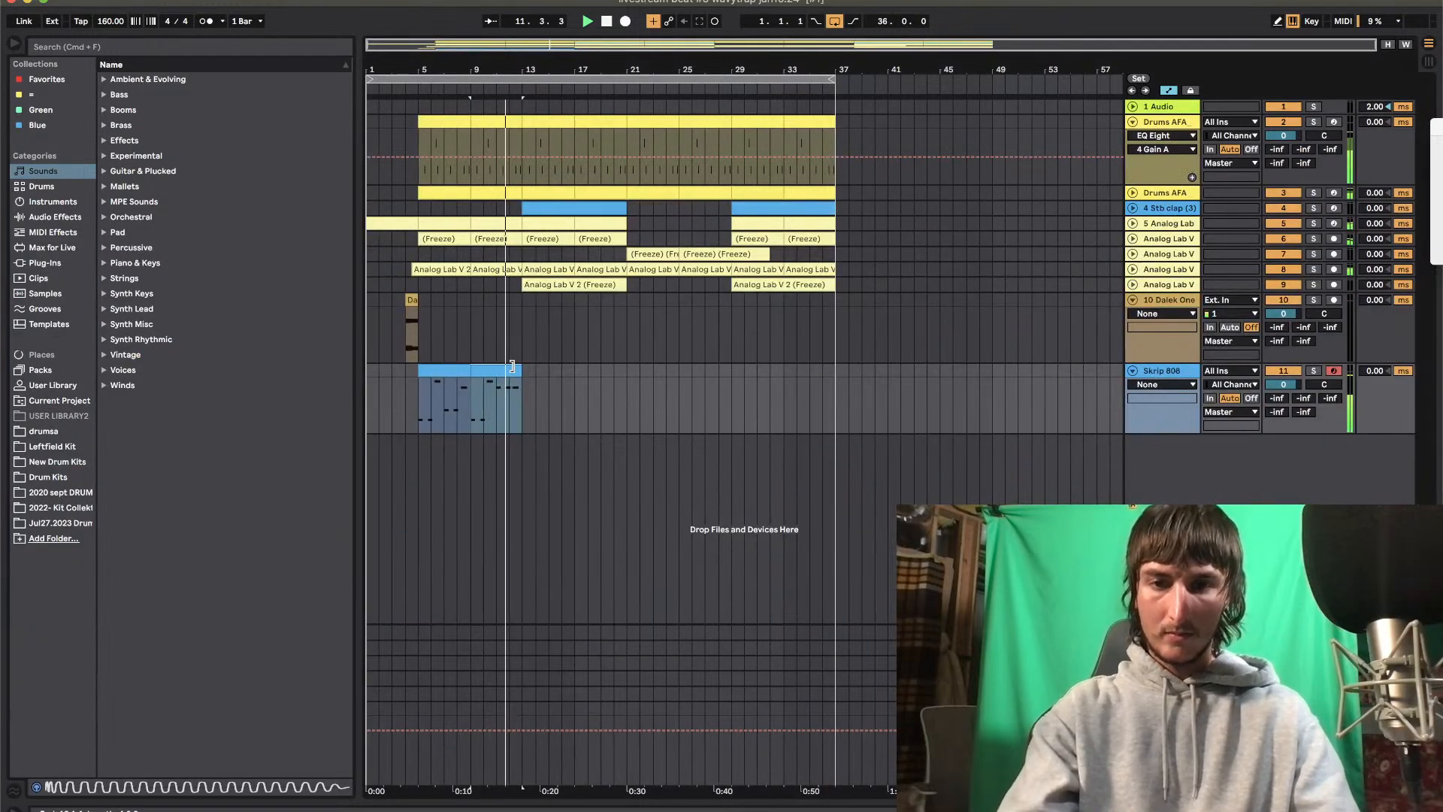
pyautogui.doubleClick(454, 375)
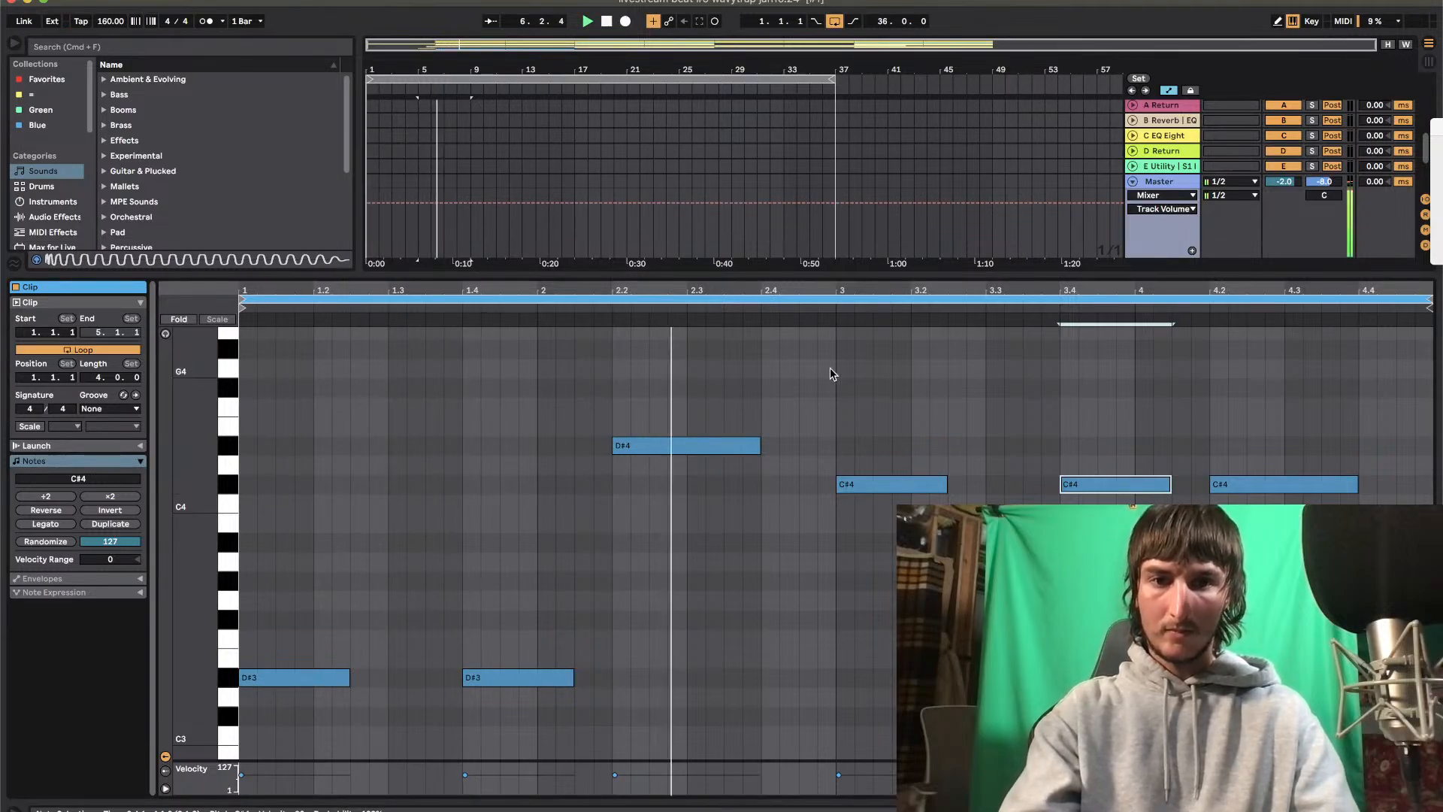
# Drop the note at 4.2 an octave to C#3 and duplicate the bar 5 clip onto bar 9
pyautogui.click(1309, 485)
pyautogui.hotkey('shift', 'Down')
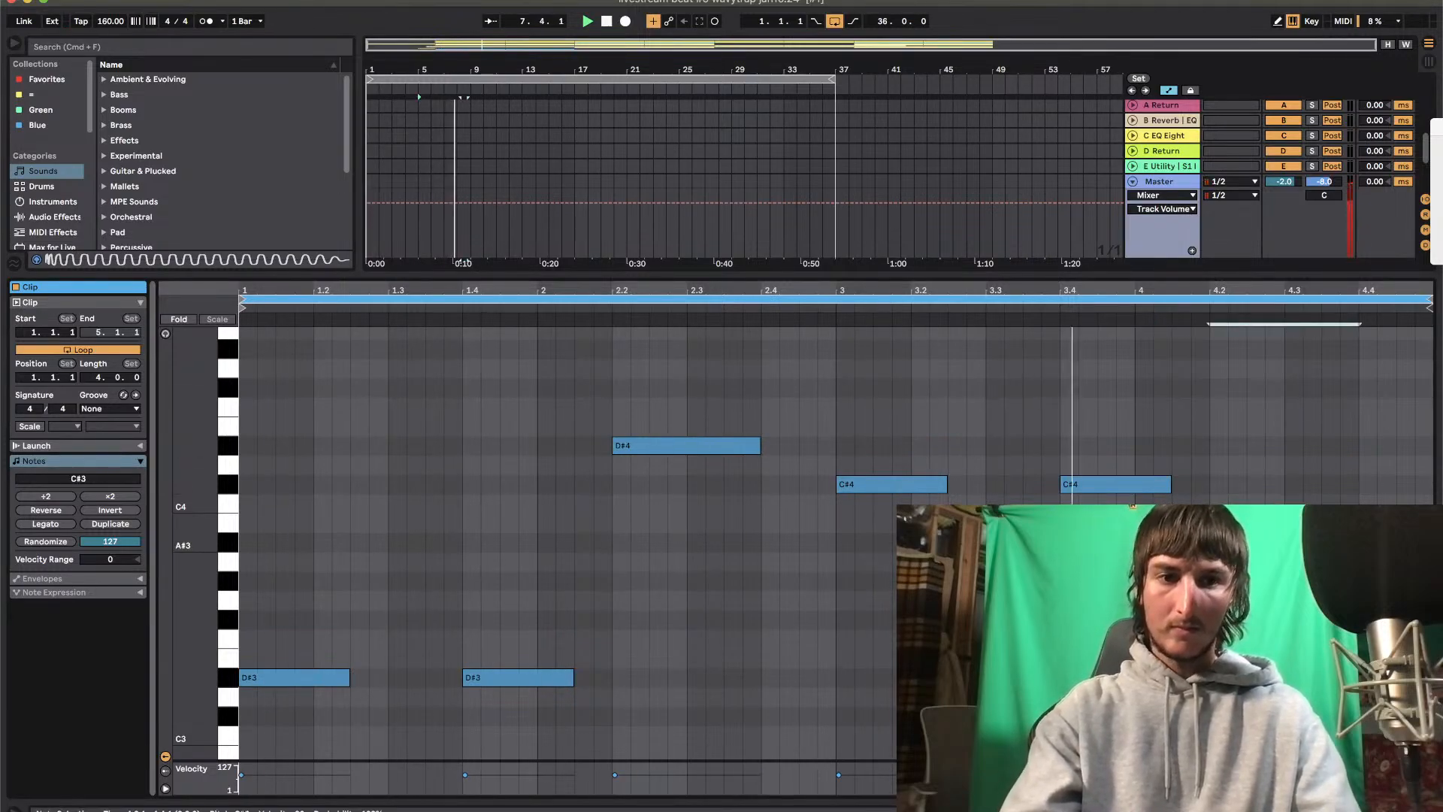
pyautogui.press('super+alt+l')
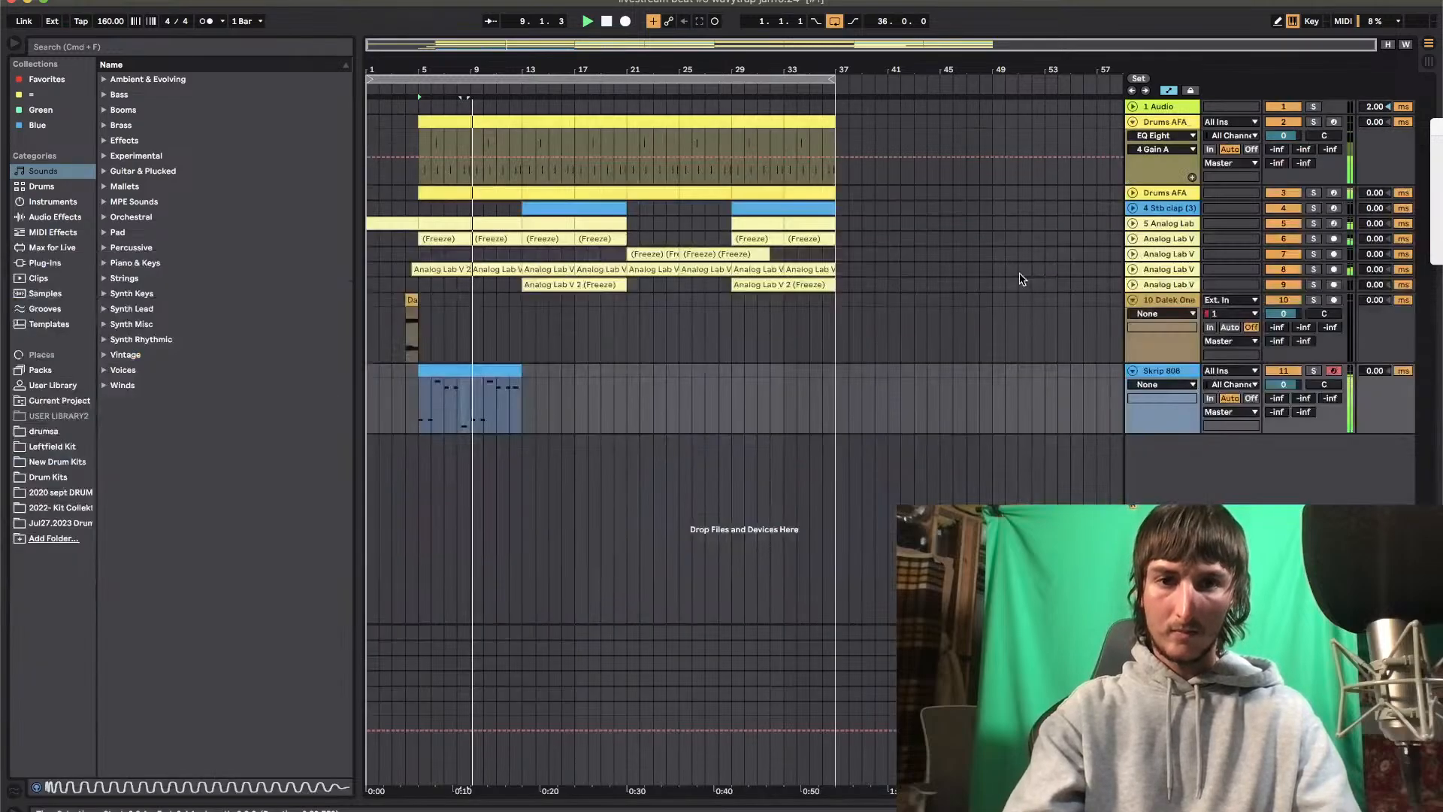
pyautogui.click(449, 366)
pyautogui.press('super+d')
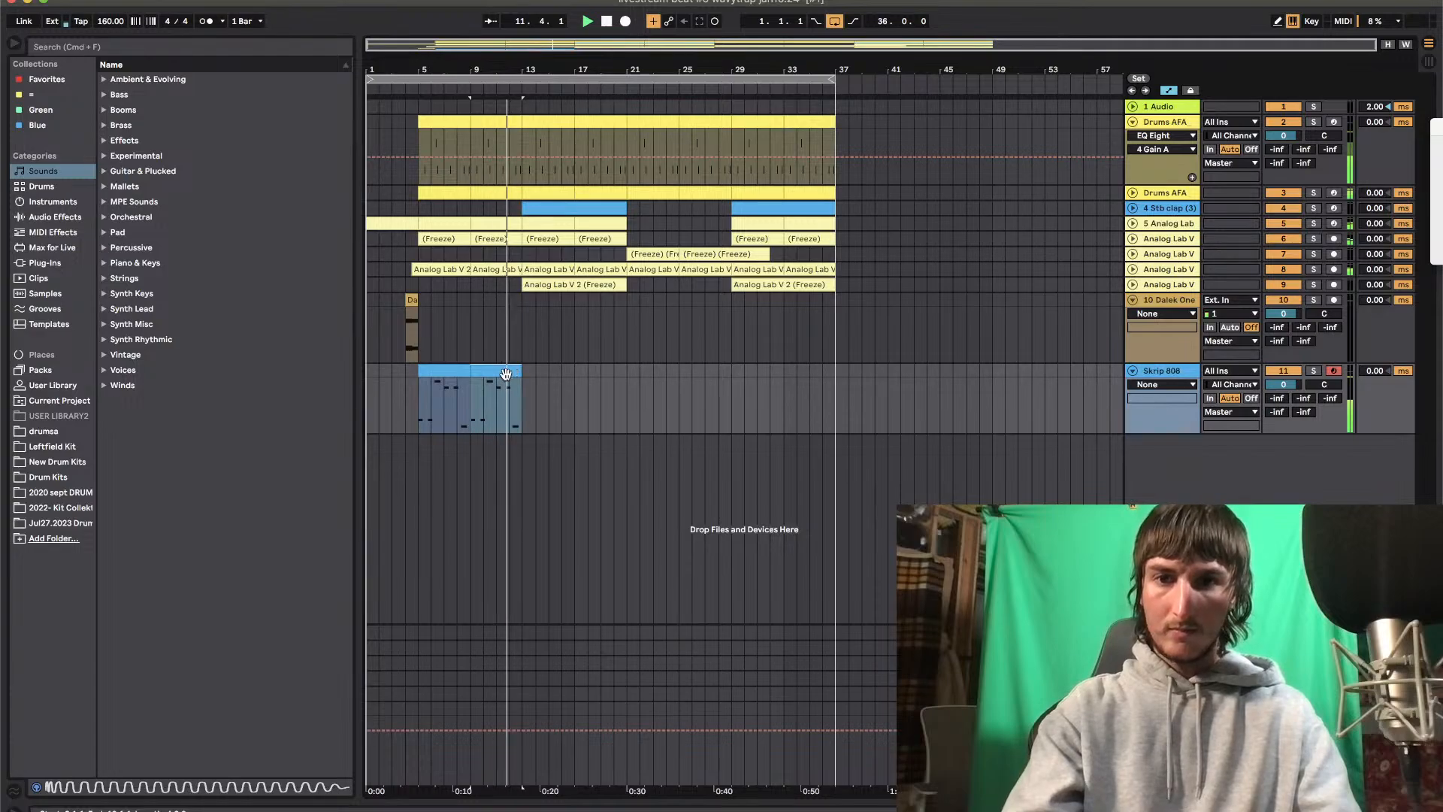
# Copy the two 808 clips spanning bars 5 to 13 to start at bar 21
pyautogui.click(615, 369)
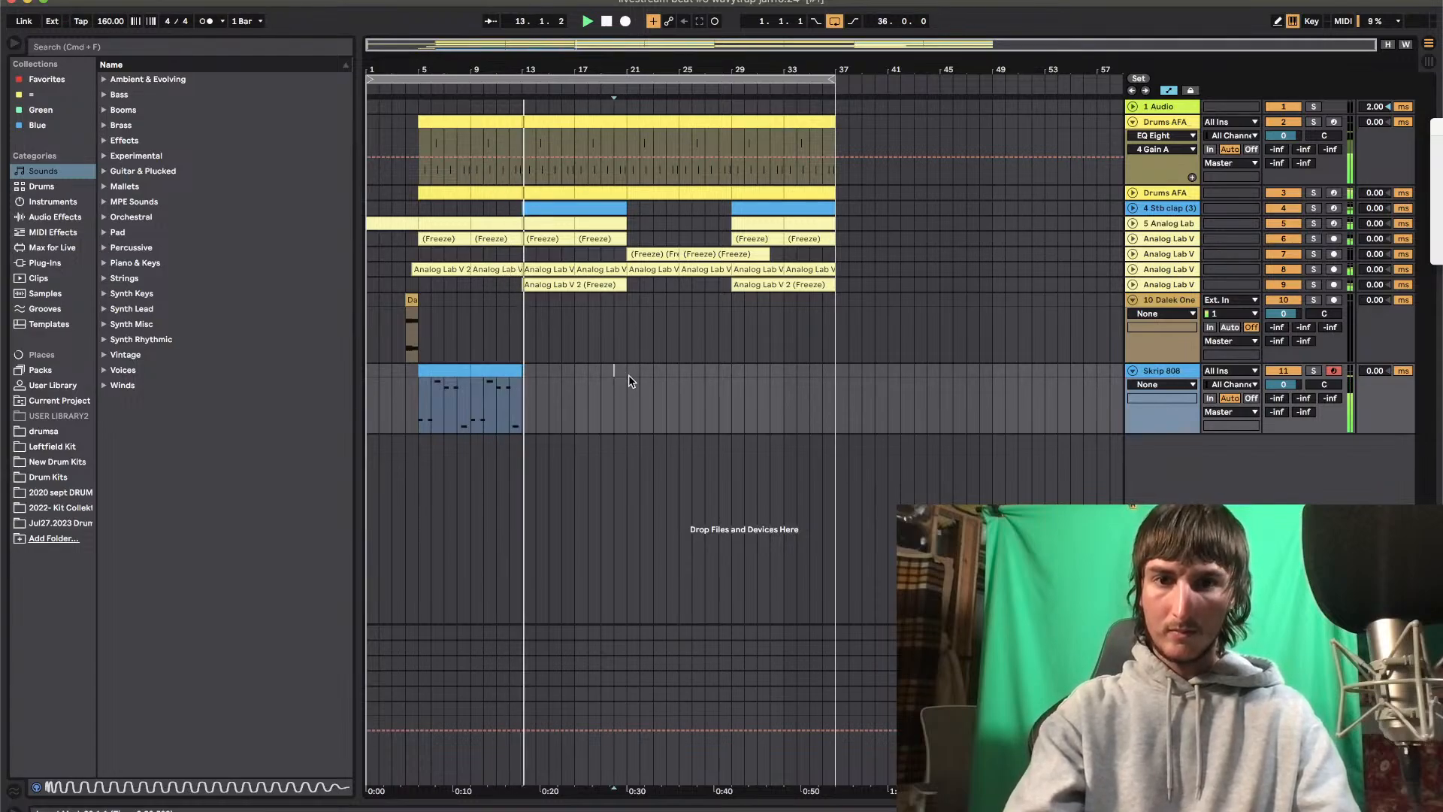
pyautogui.click(628, 373)
pyautogui.keyDown('shift'); pyautogui.click(436, 369); pyautogui.keyUp('shift')
pyautogui.press('super+d')
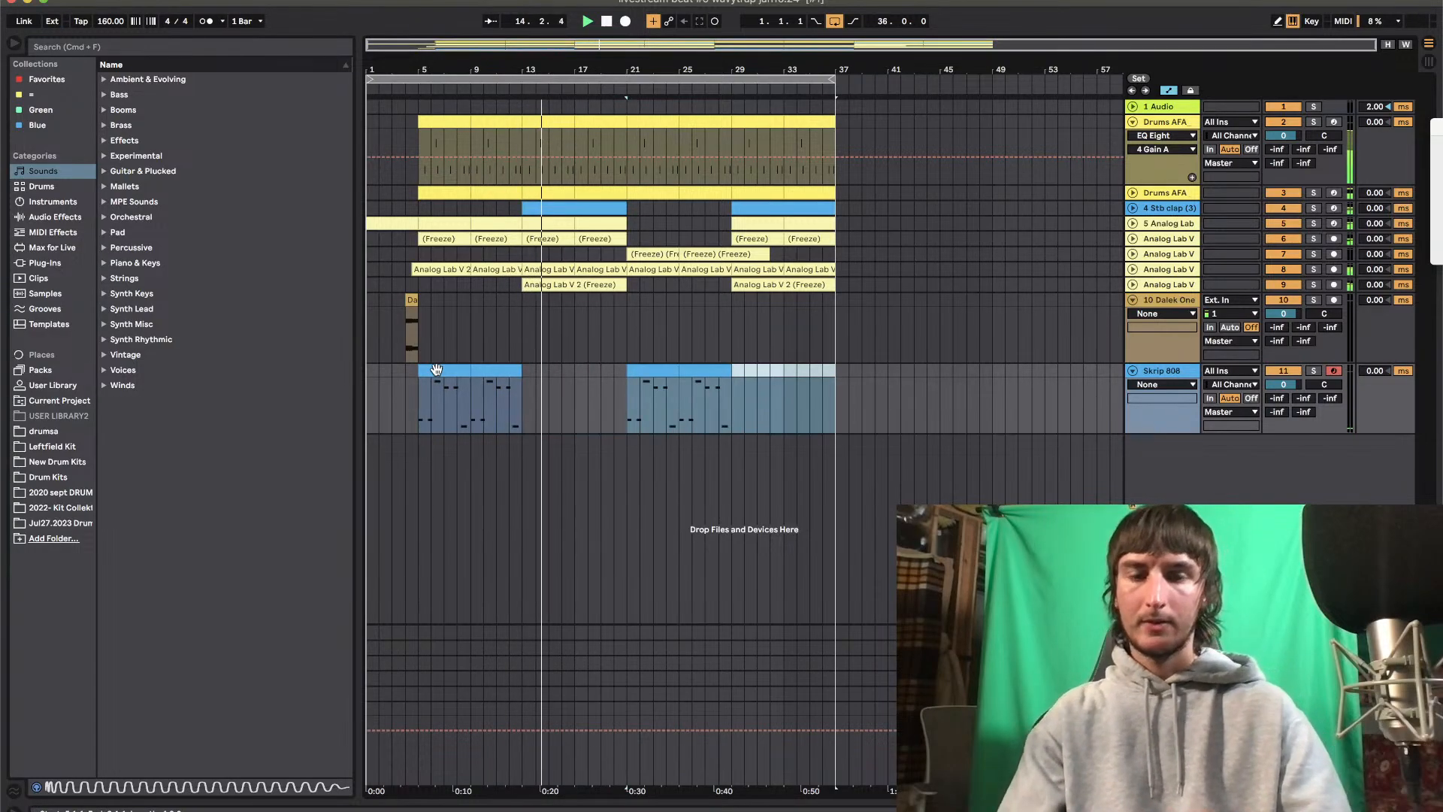
# Duplicate the Skrip 808 track, move the duplicate's clip pairs to start at bars 13 and 29, and open the bar 13 clip
pyautogui.click(1177, 372)
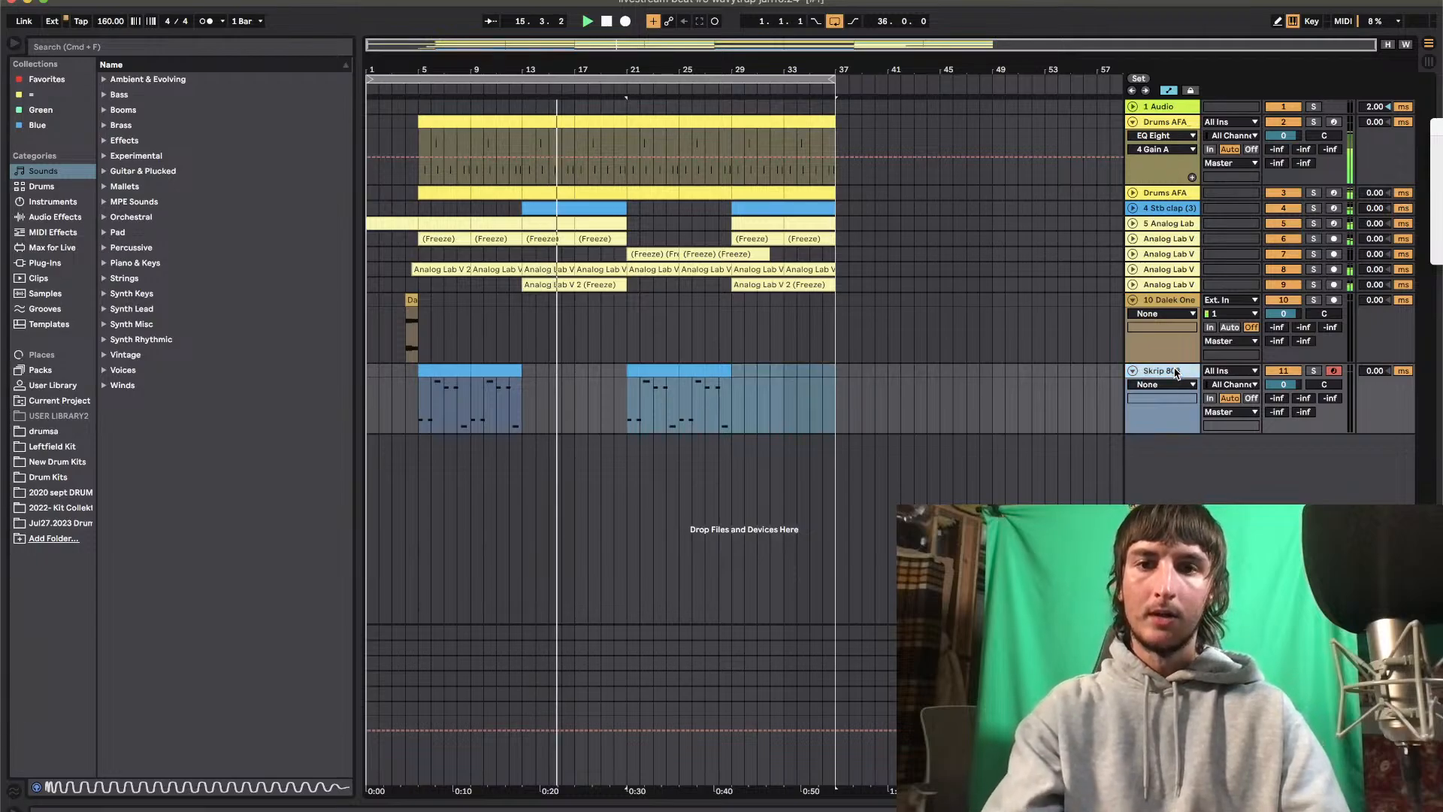
pyautogui.press('super+d')
pyautogui.click(436, 446)
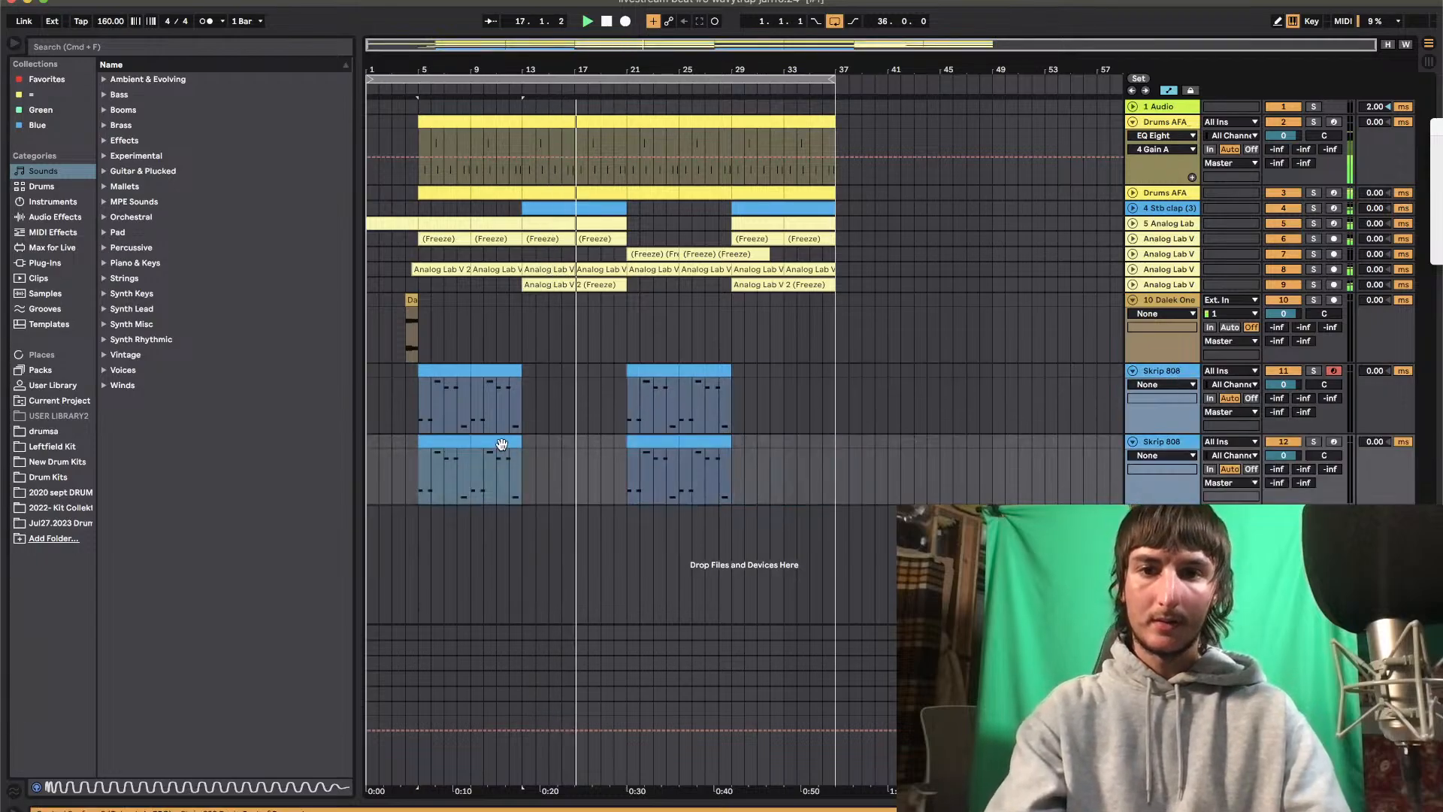
pyautogui.moveTo(451, 443); pyautogui.dragTo(554, 460)
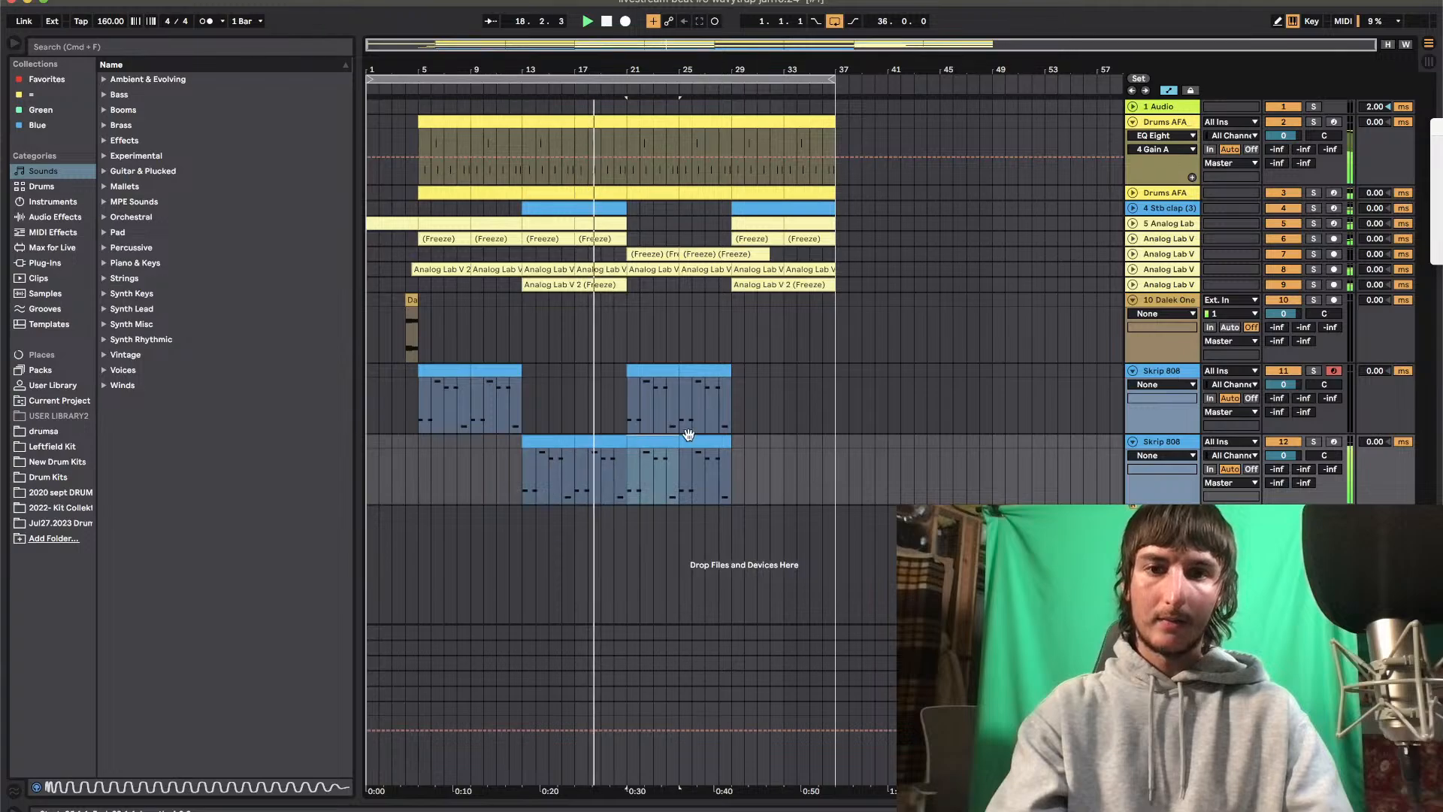
pyautogui.moveTo(644, 441); pyautogui.dragTo(748, 451)
pyautogui.doubleClick(588, 438)
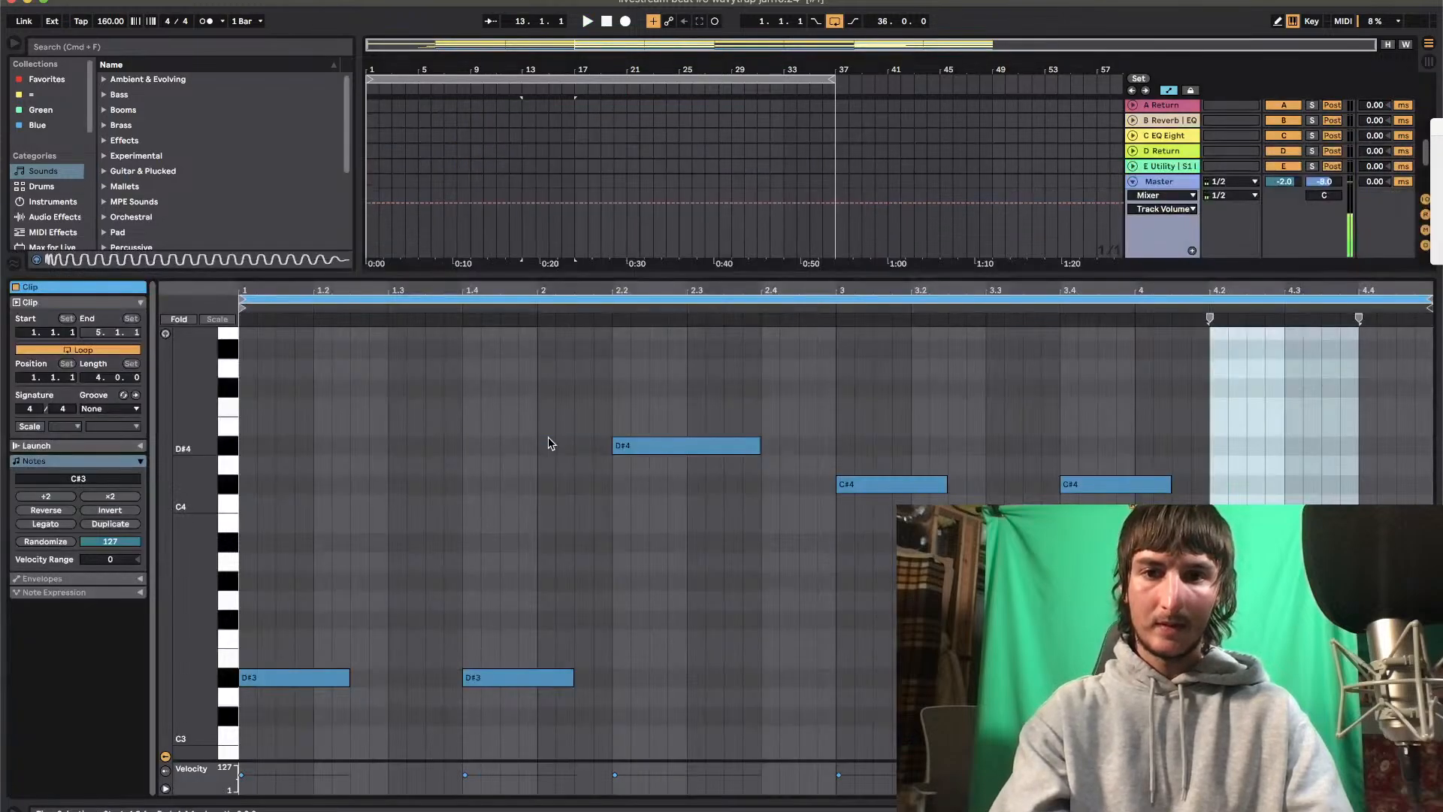
# Apply Legato to all notes in the duplicate 808 track's bar 13 clip, play it and return to the arrangement
pyautogui.click(45, 524)
pyautogui.press('space')
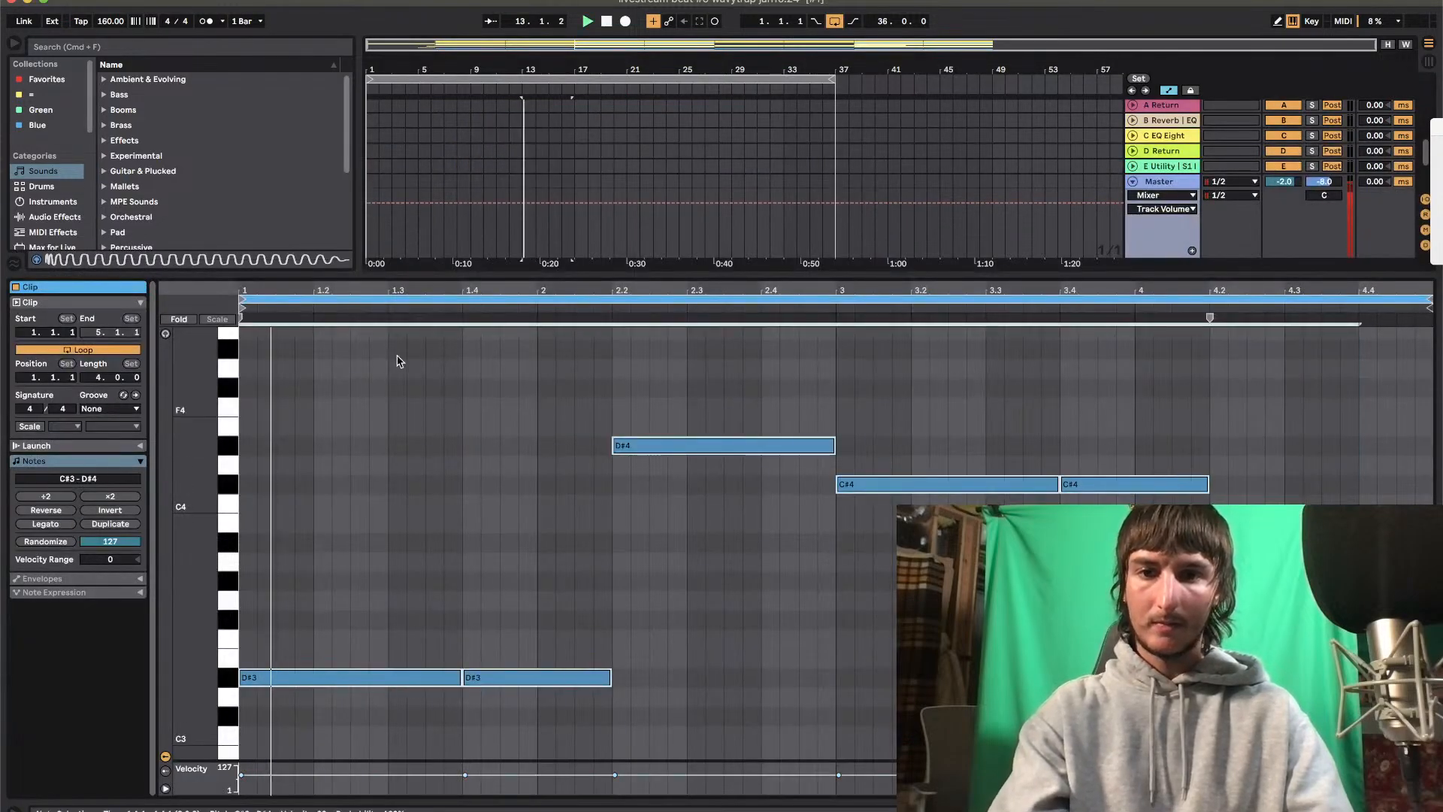
pyautogui.doubleClick(596, 276)
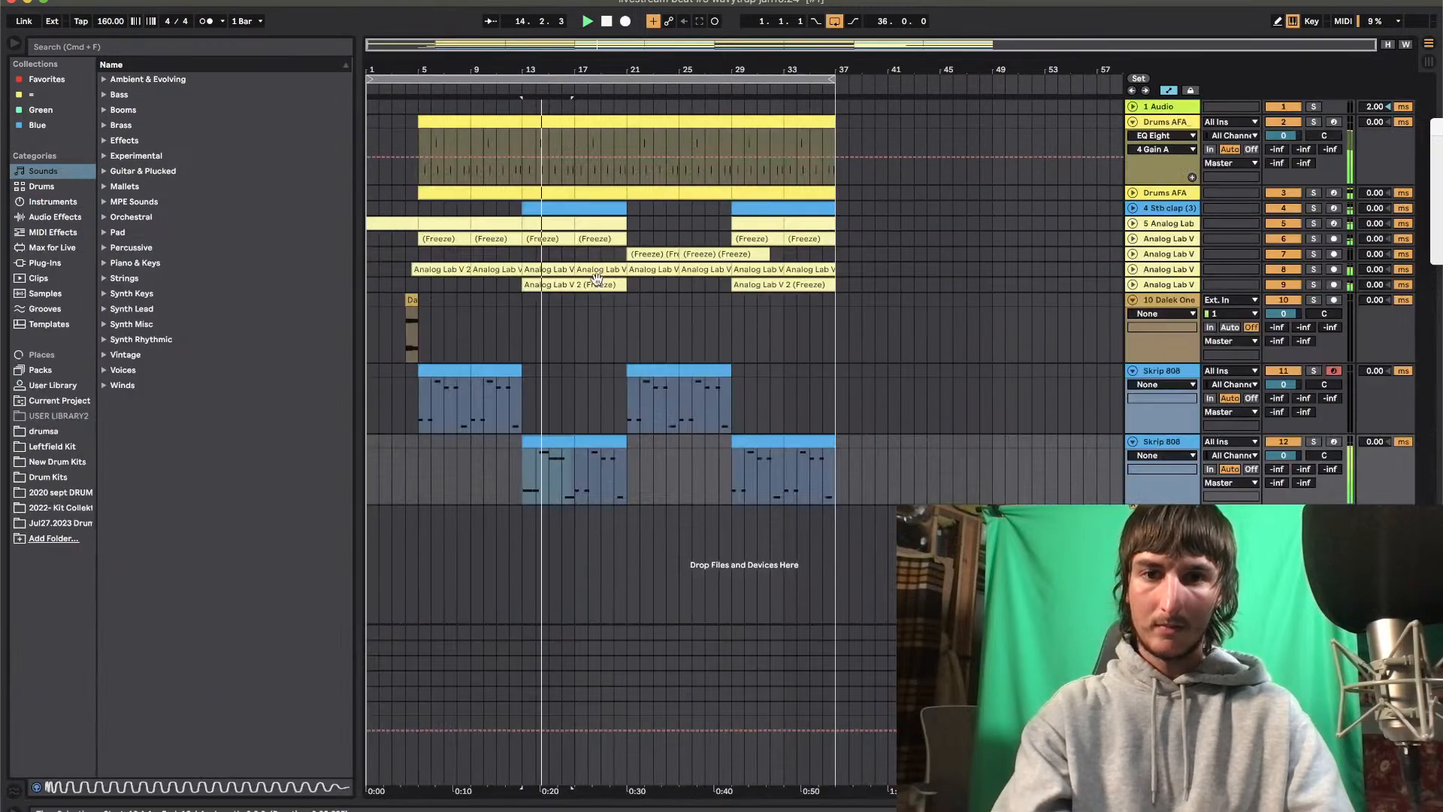
# Lower the bar 13 clip's note at 3 to B3 and its note at 3.4 to A#3 while playing it
pyautogui.click(557, 442)
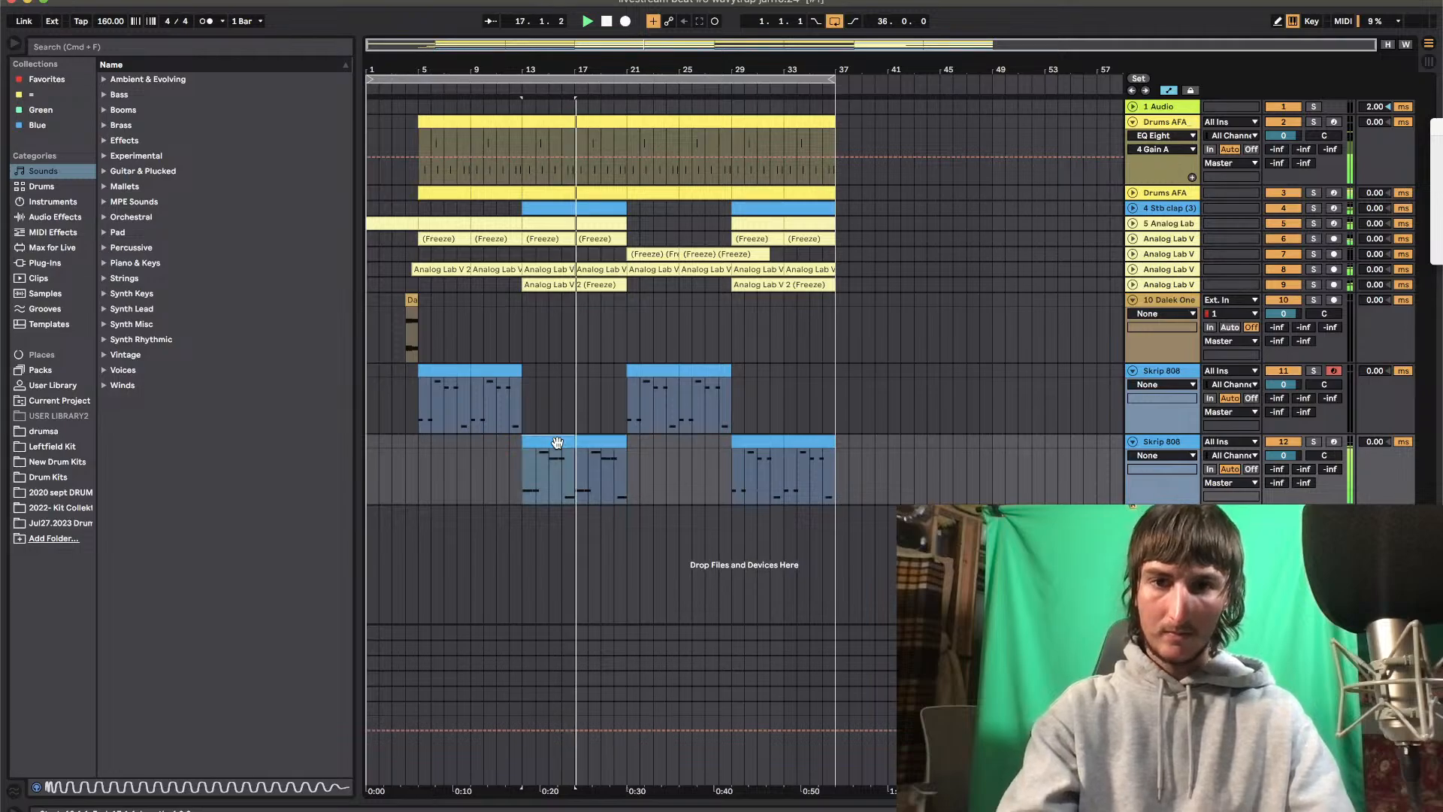
pyautogui.doubleClick(557, 442)
pyautogui.click(913, 502)
pyautogui.press('space')
pyautogui.press('Down')
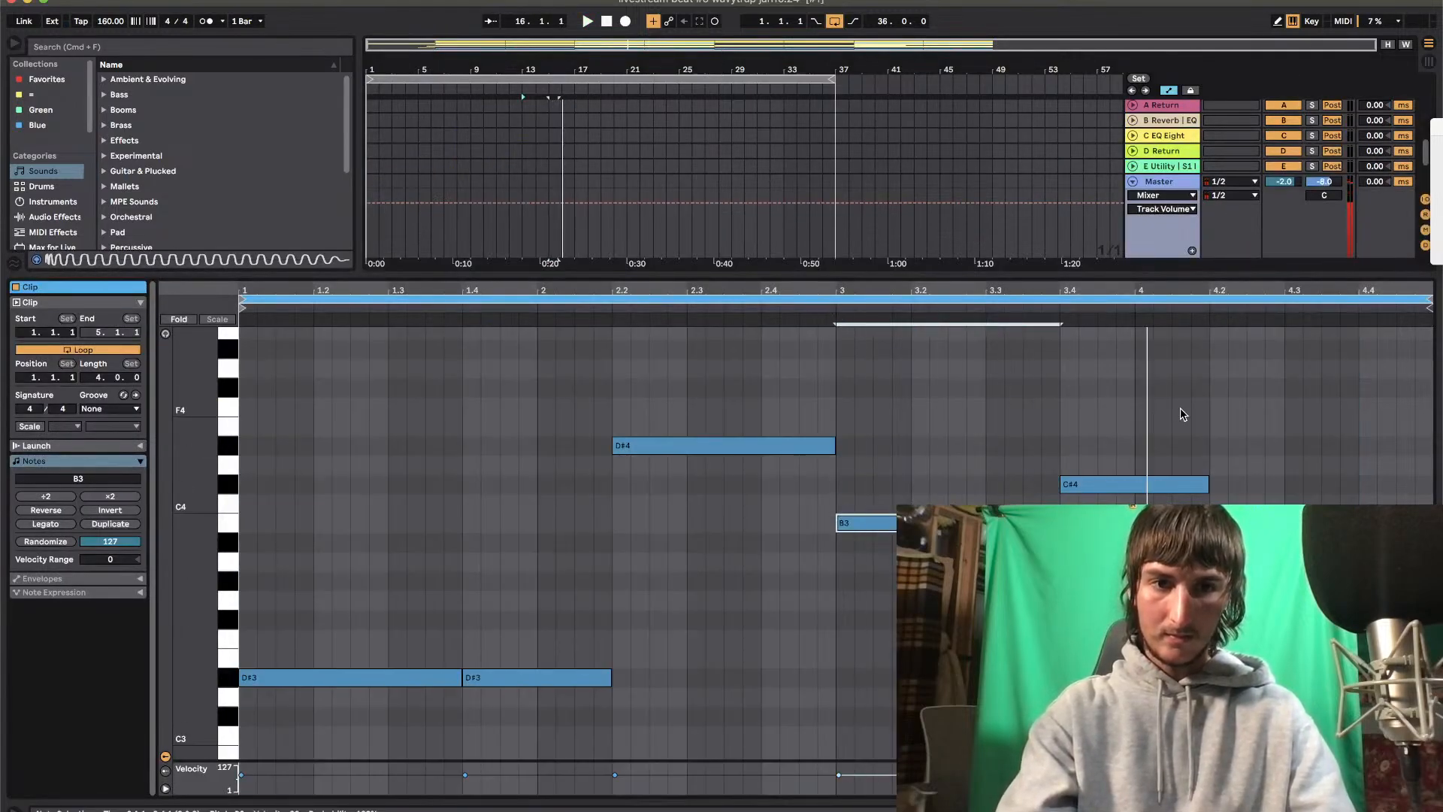
pyautogui.press('space')
pyautogui.moveTo(1100, 485); pyautogui.dragTo(1100, 506)
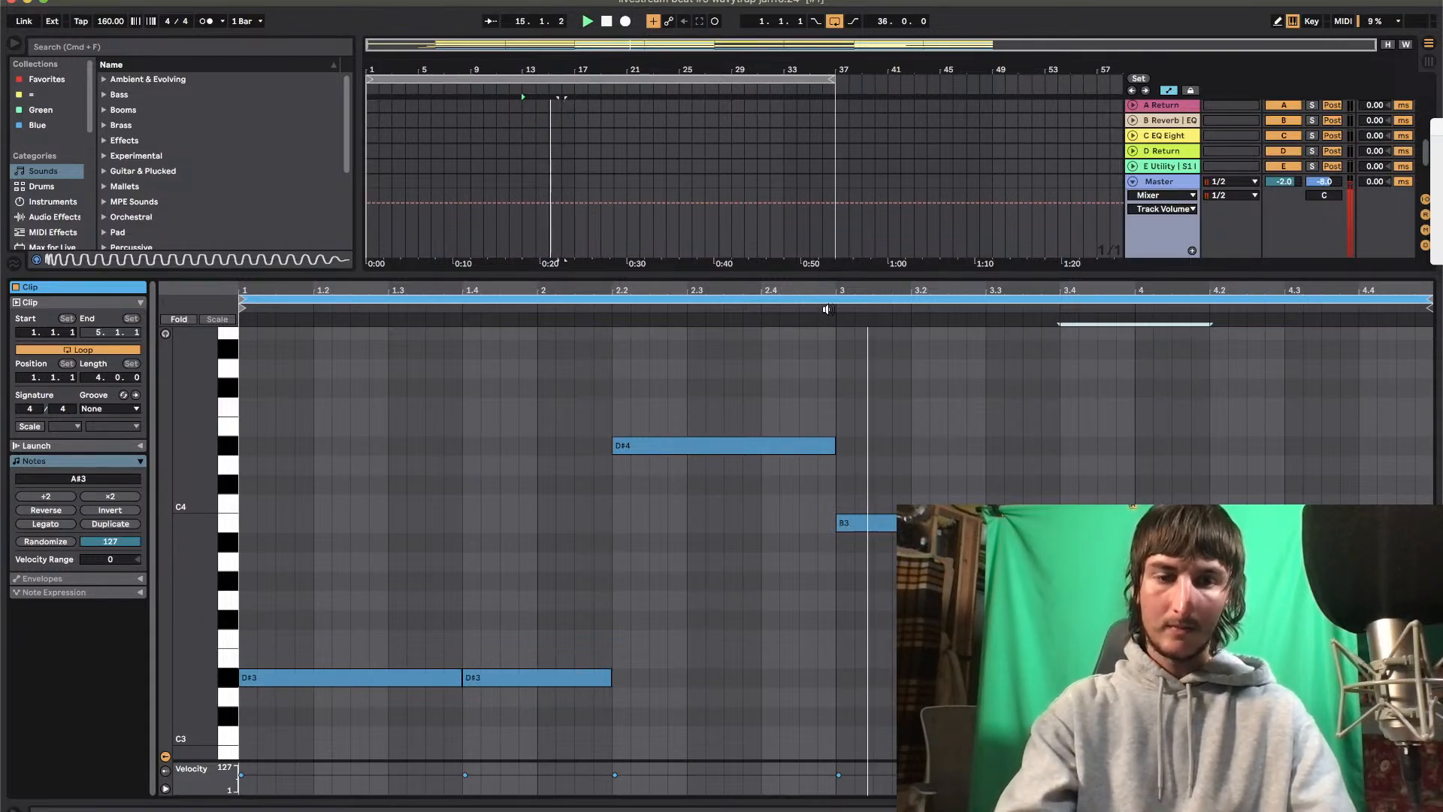
# Return to the arrangement and duplicate the bar 13 clip onto bar 17
pyautogui.click(794, 274)
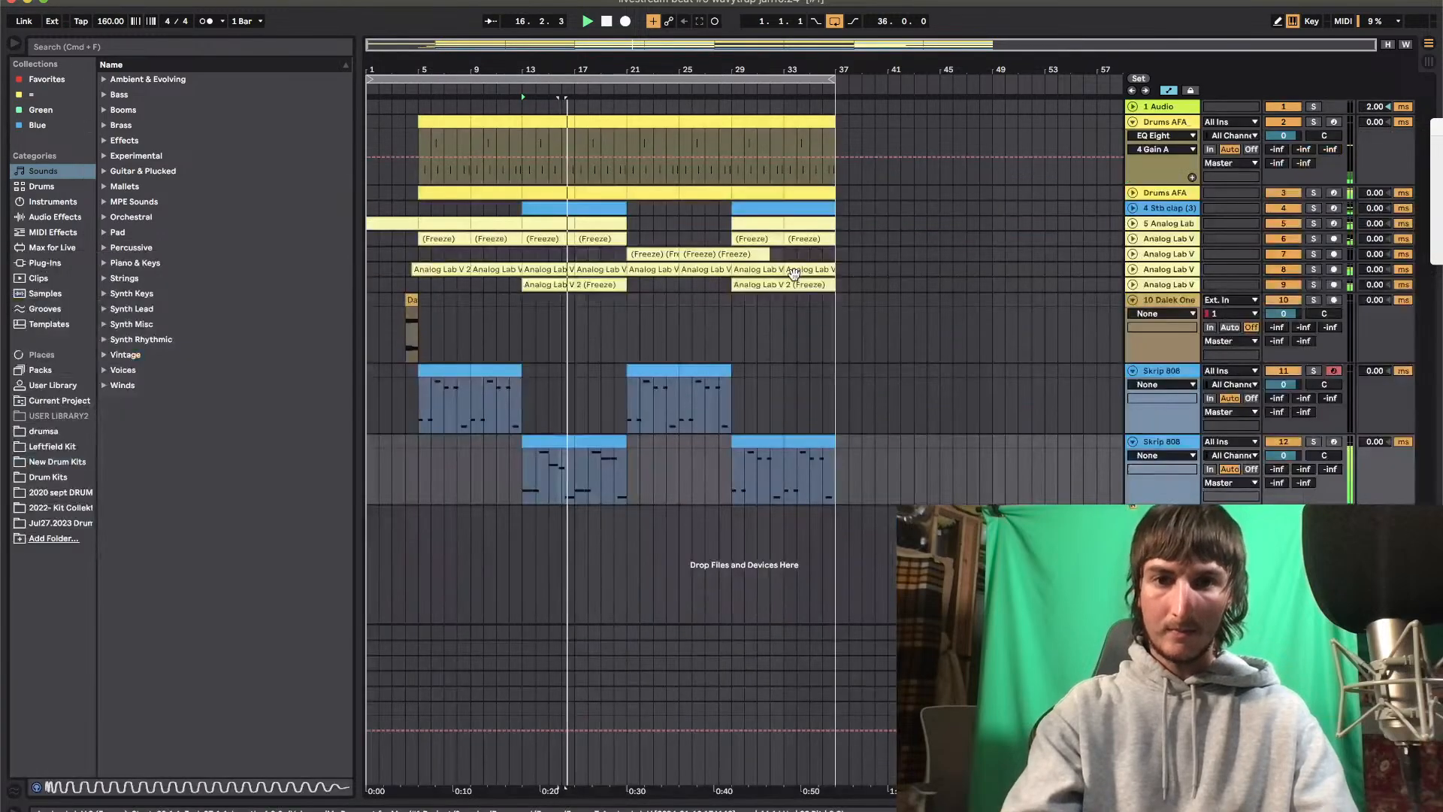
pyautogui.click(558, 436)
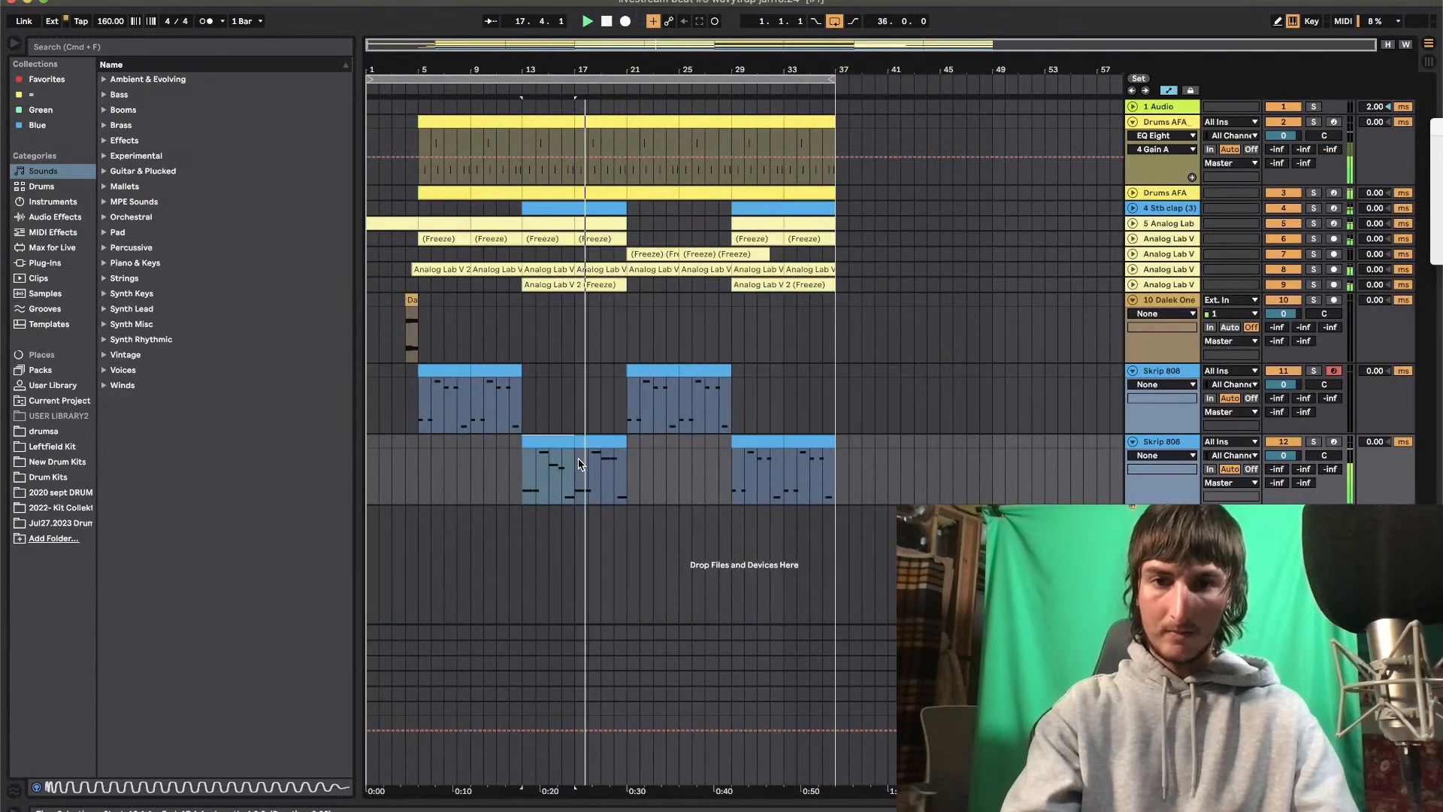
pyautogui.click(579, 463)
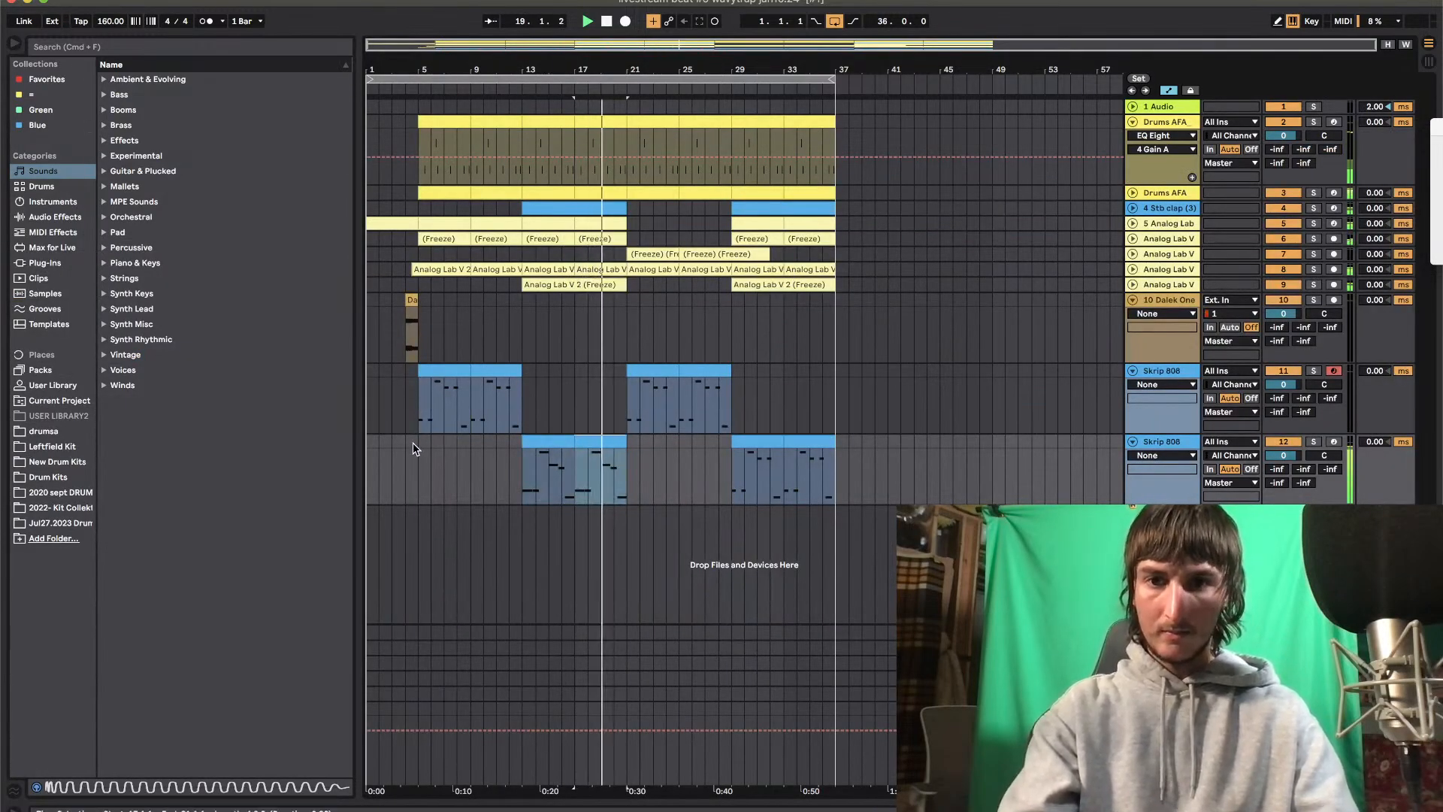
# In the bar 13 clip, set the note at 3 to C#4 and the note at 3.4 to G#3
pyautogui.doubleClick(544, 441)
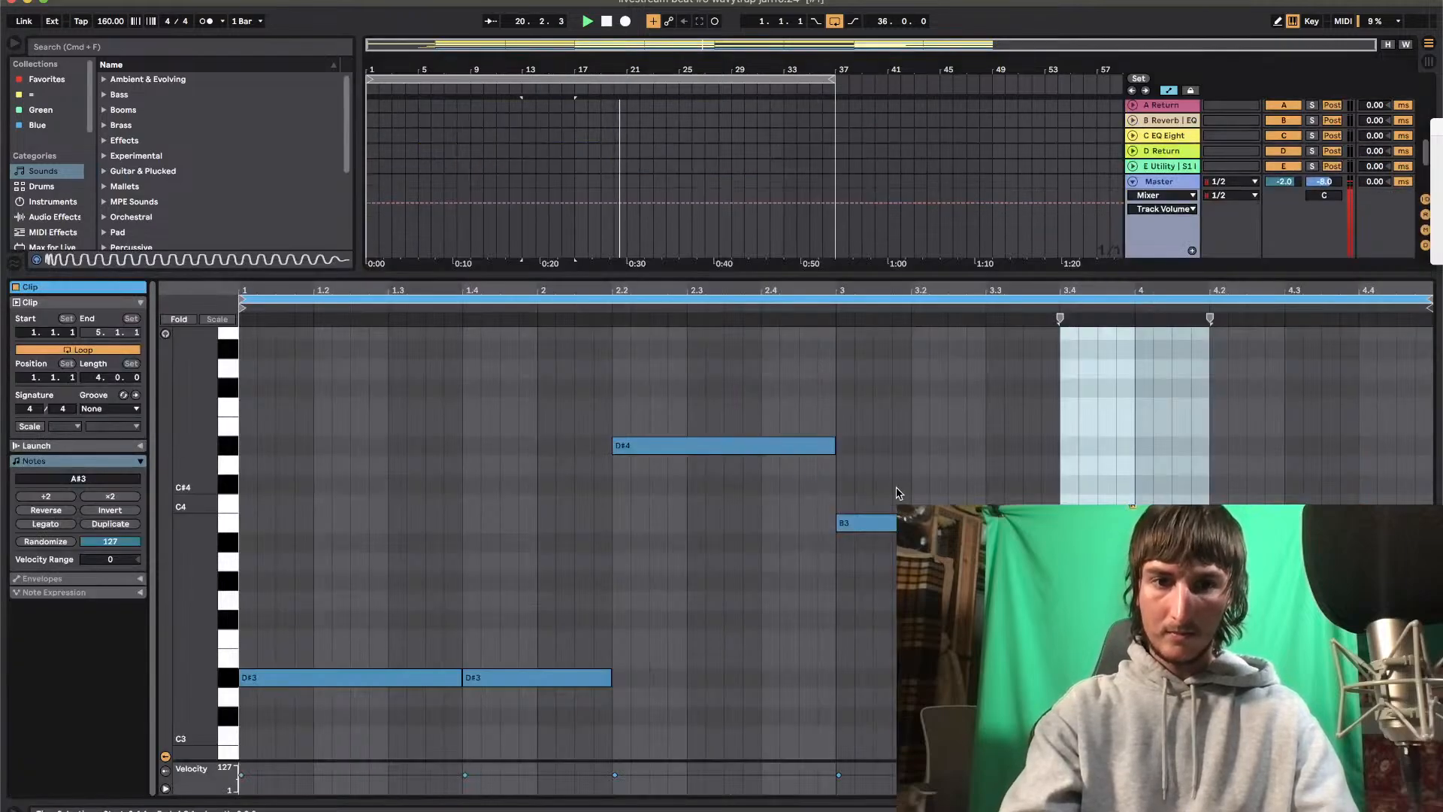
pyautogui.press('Up')
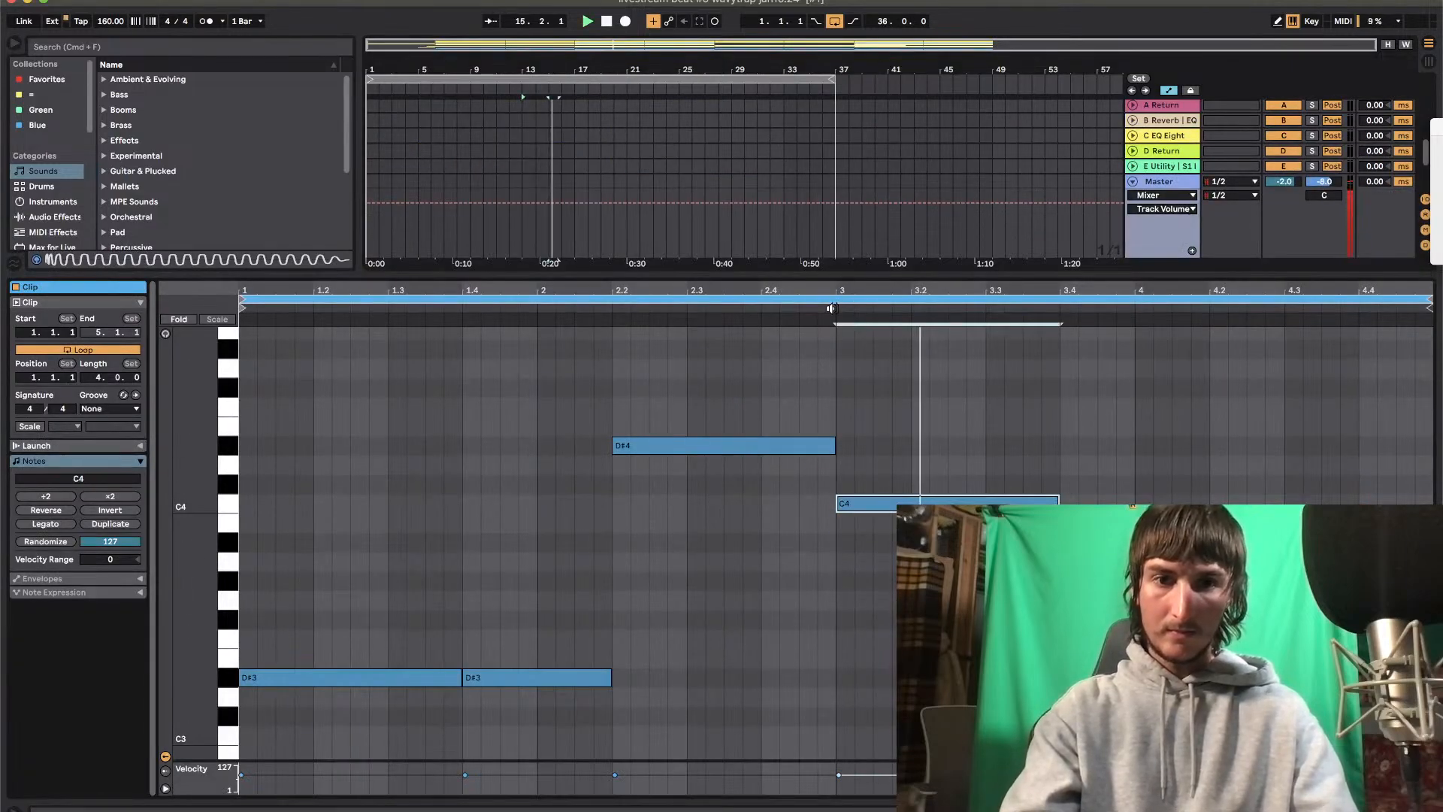
pyautogui.press('Up')
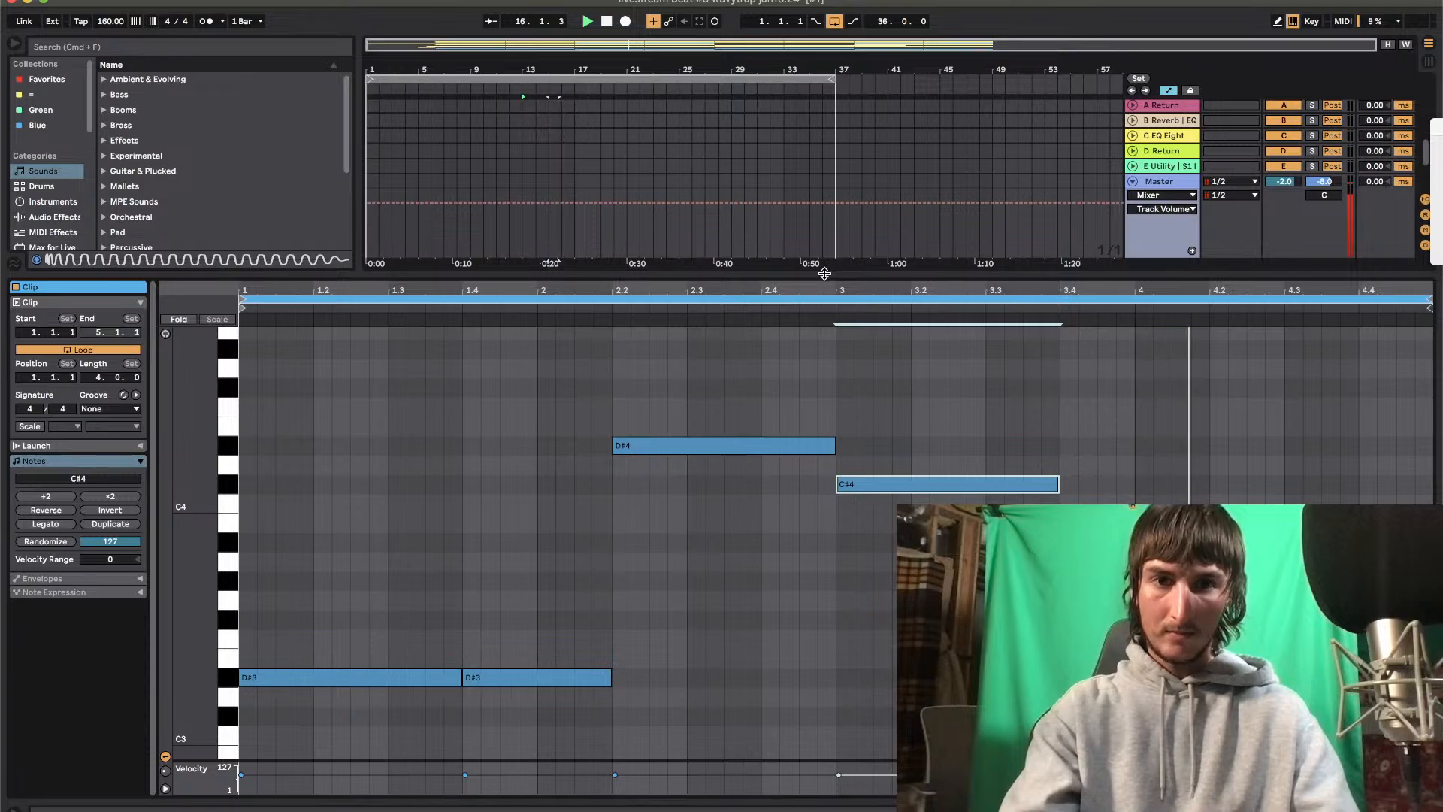
pyautogui.click(1135, 581)
pyautogui.press('Up')
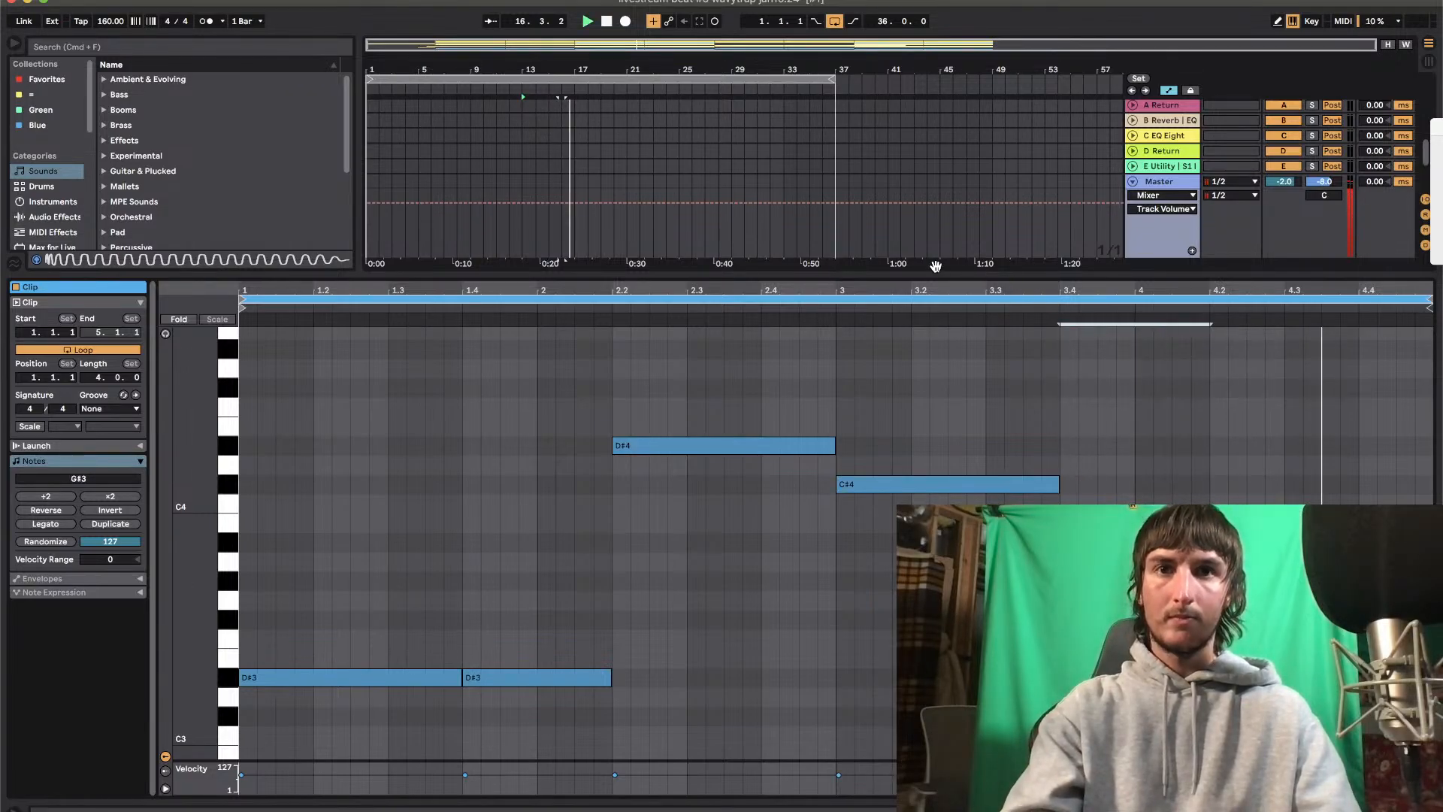
# Duplicate the bar 13 clip onto bar 17 and copy it over the clips at bars 29 and 33
pyautogui.doubleClick(923, 275)
pyautogui.click(551, 445)
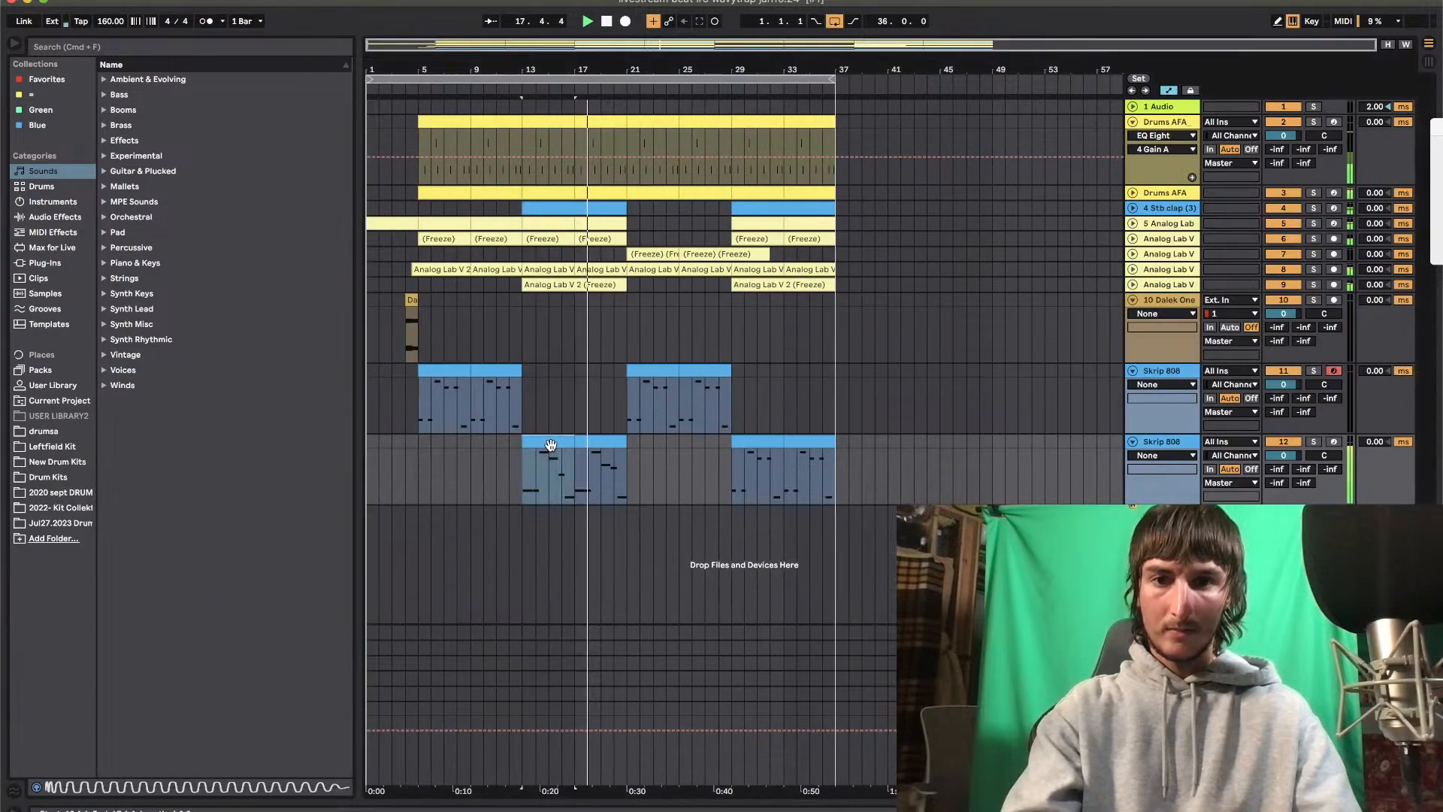
pyautogui.press('super+d')
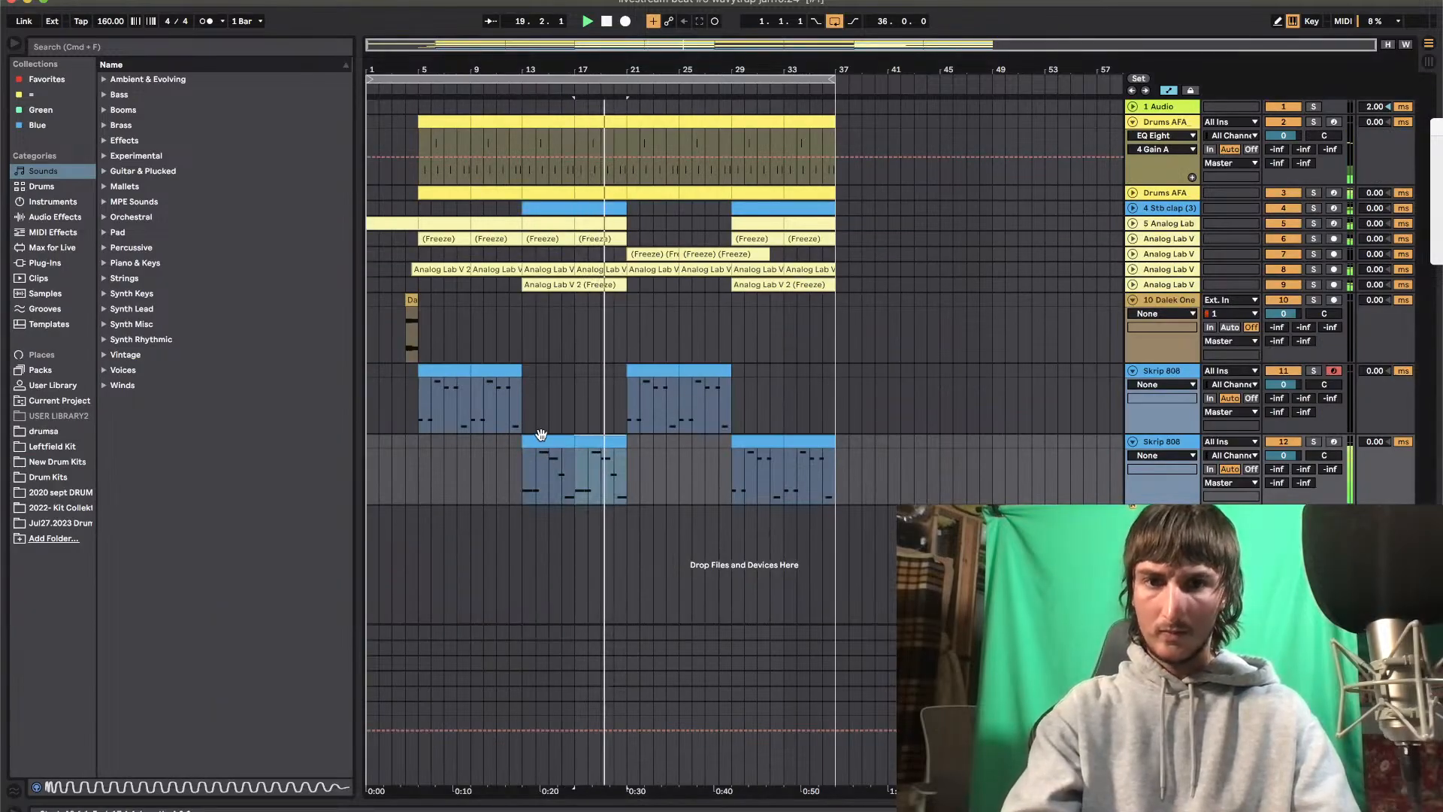
pyautogui.press('super+c')
pyautogui.click(755, 438)
pyautogui.press('super+v')
pyautogui.press('super+d')
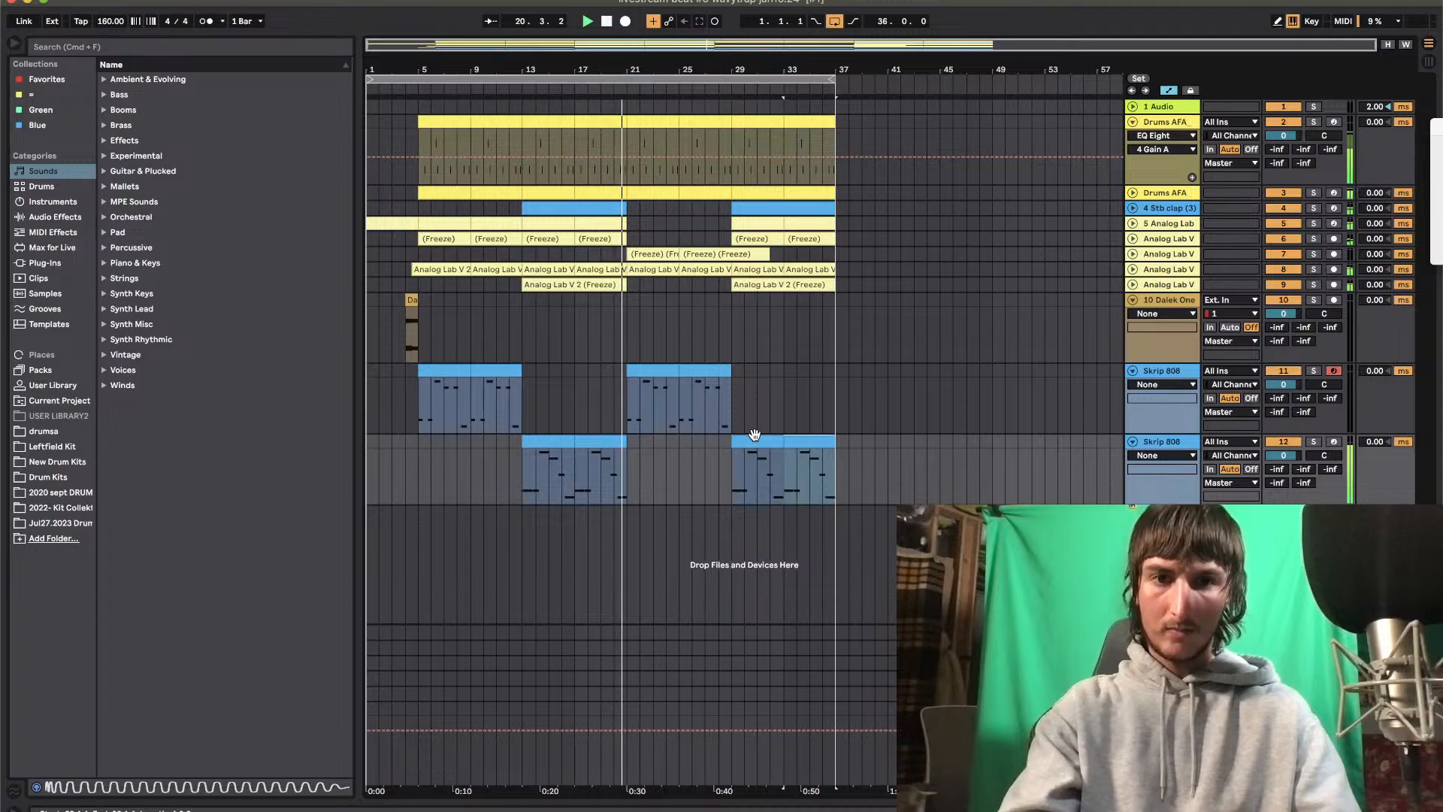
# Fold both Skrip 808 tracks in the arrangement
pyautogui.click(1146, 444)
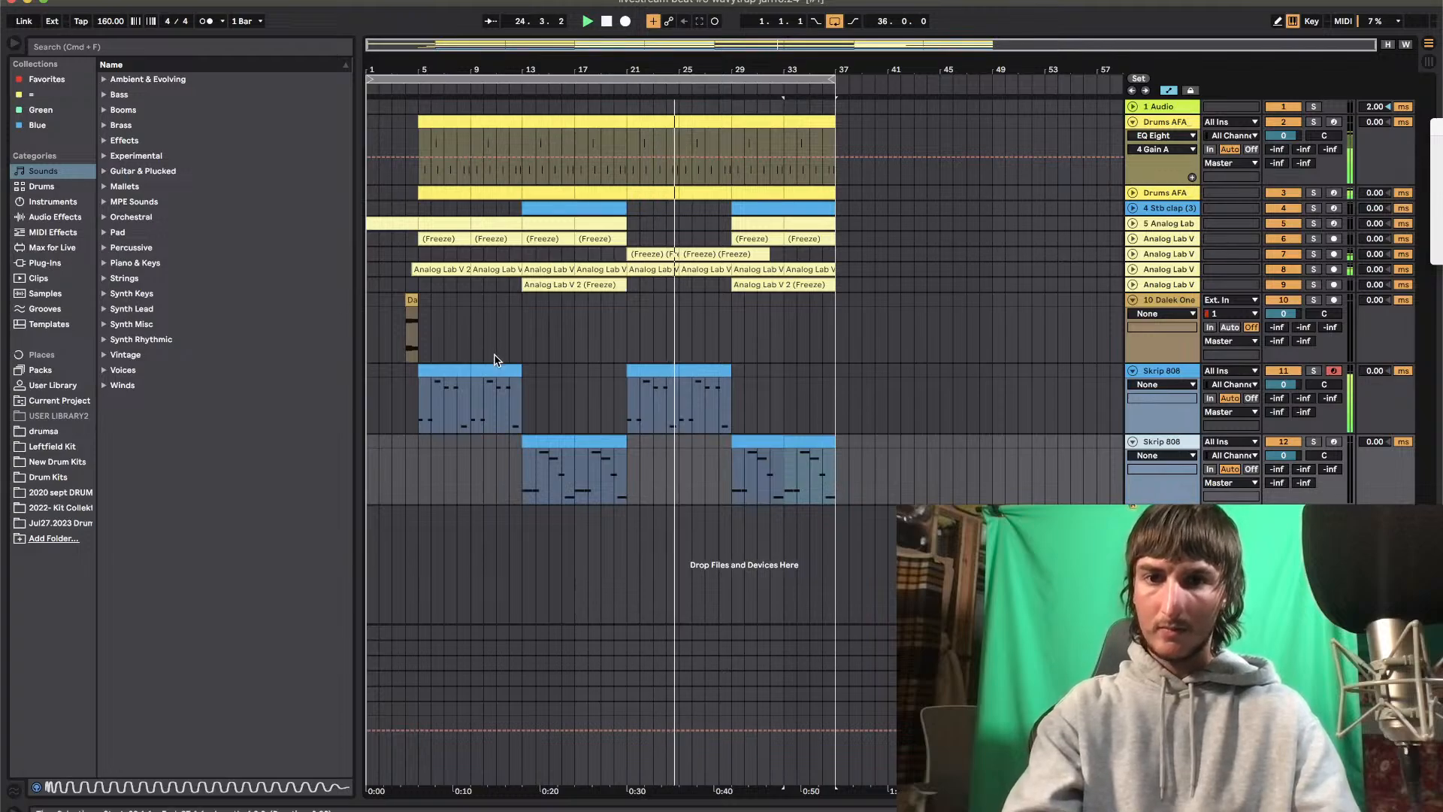
pyautogui.click(1133, 370)
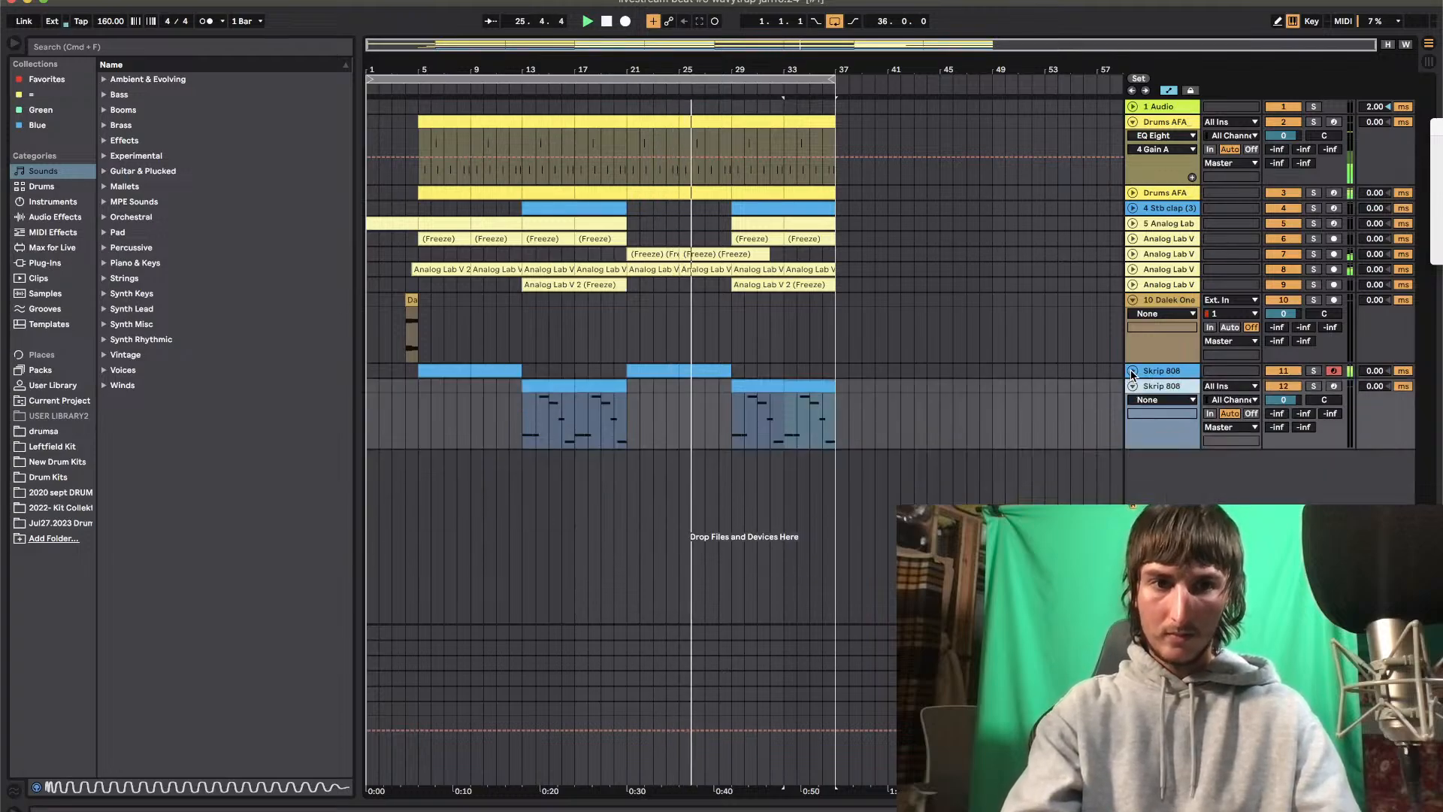
pyautogui.click(1133, 386)
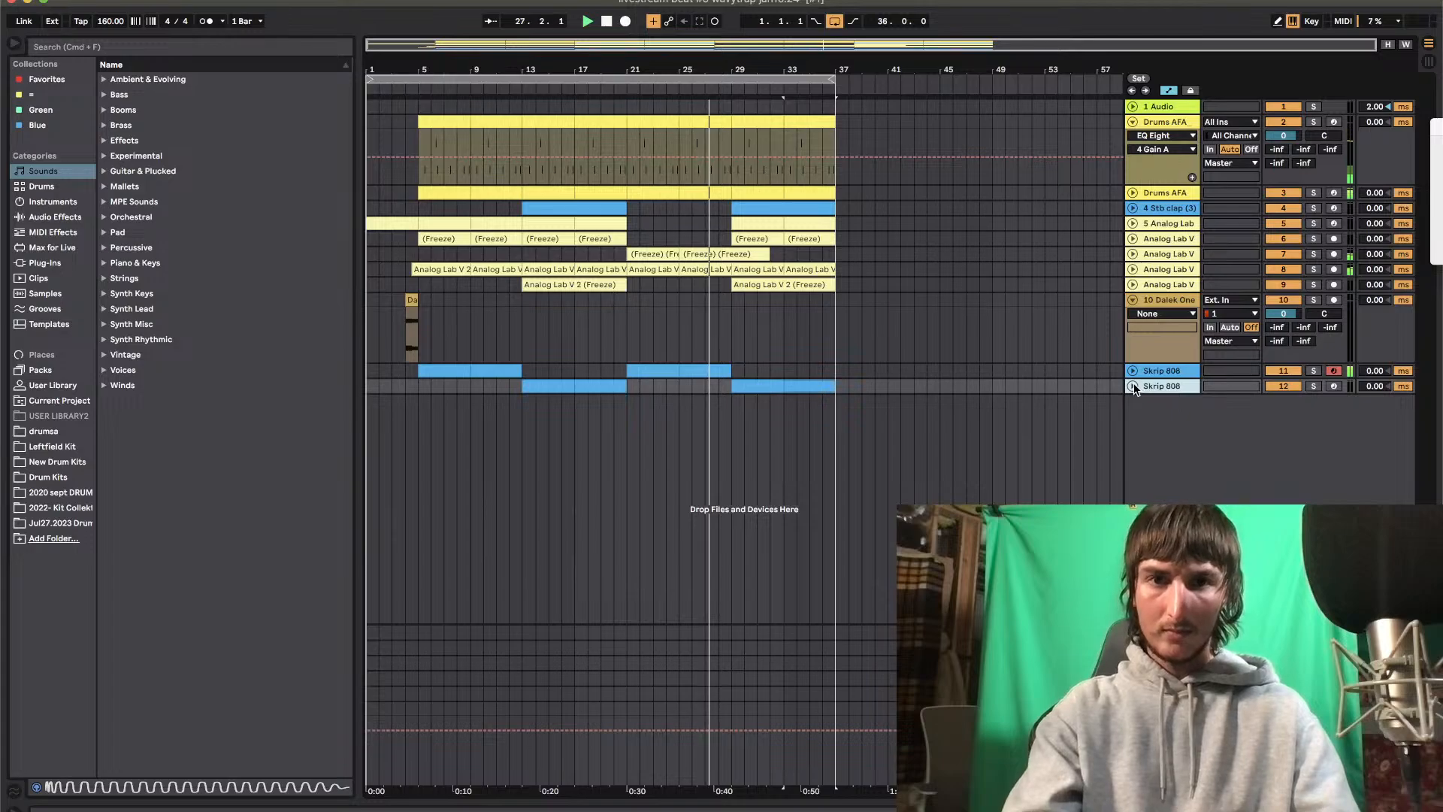
# Solo Analog Lab V track 8 briefly to check it, and mute the second Skrip 808 track
pyautogui.click(1313, 254)
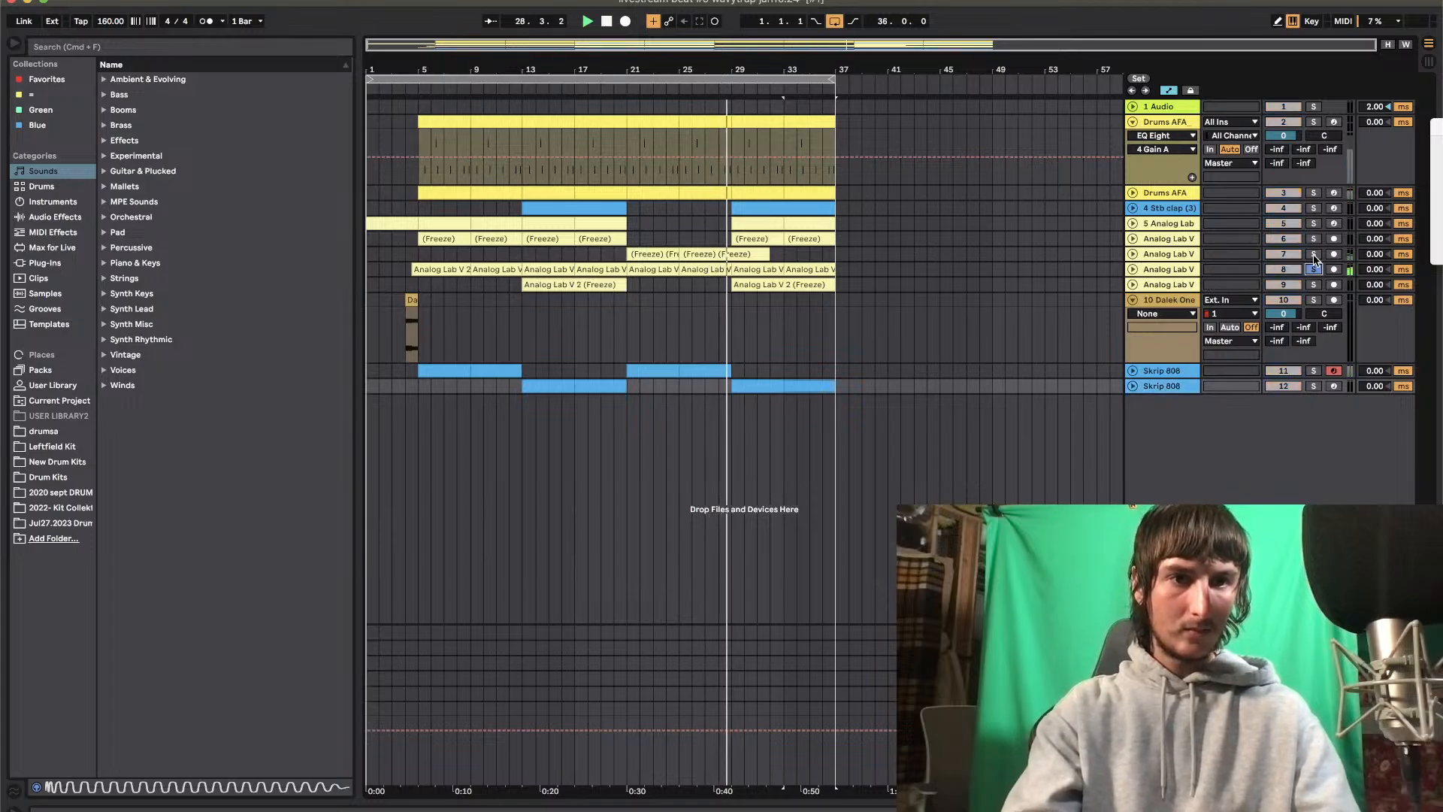
pyautogui.click(1308, 269)
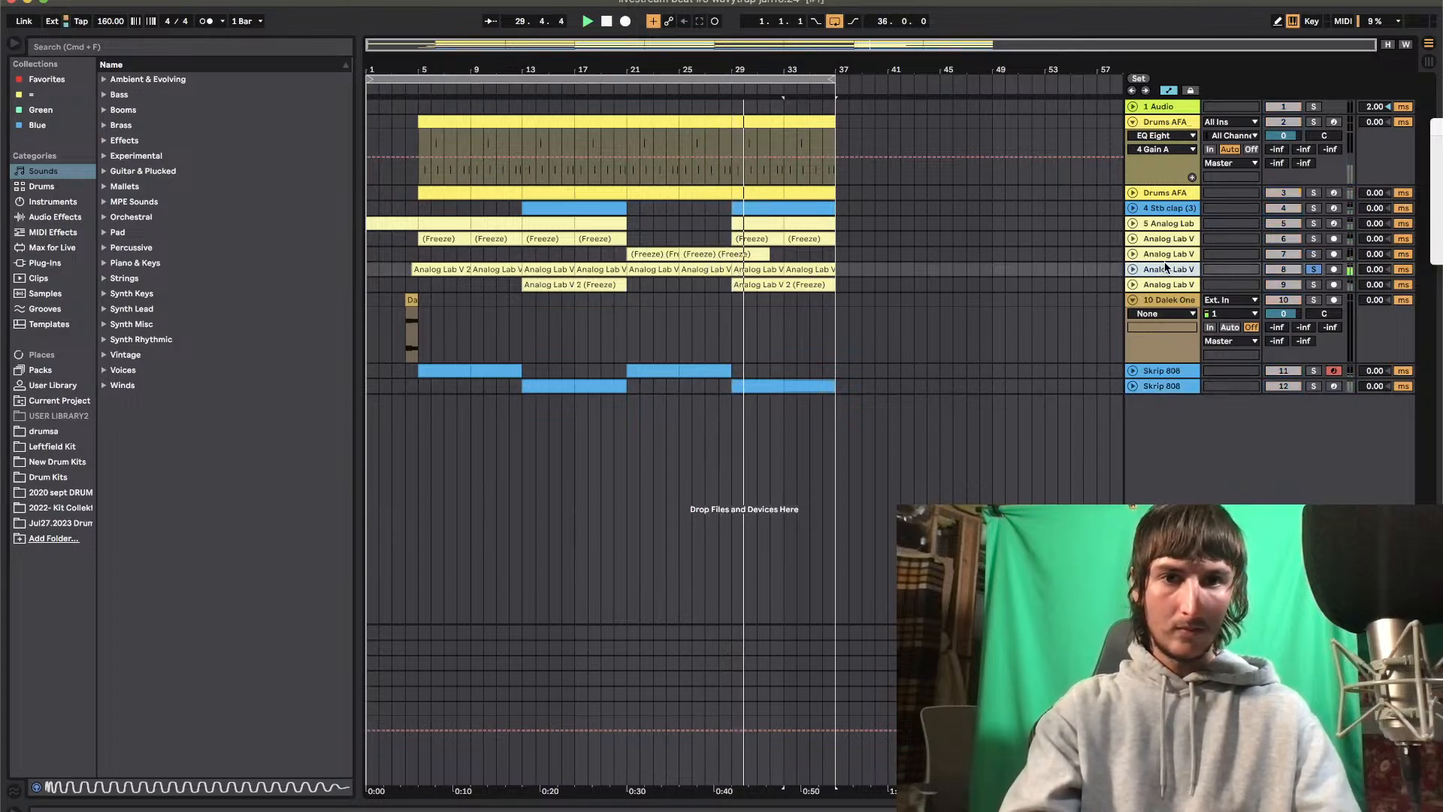
pyautogui.click(1309, 269)
pyautogui.hotkey('shift', 'Tab')
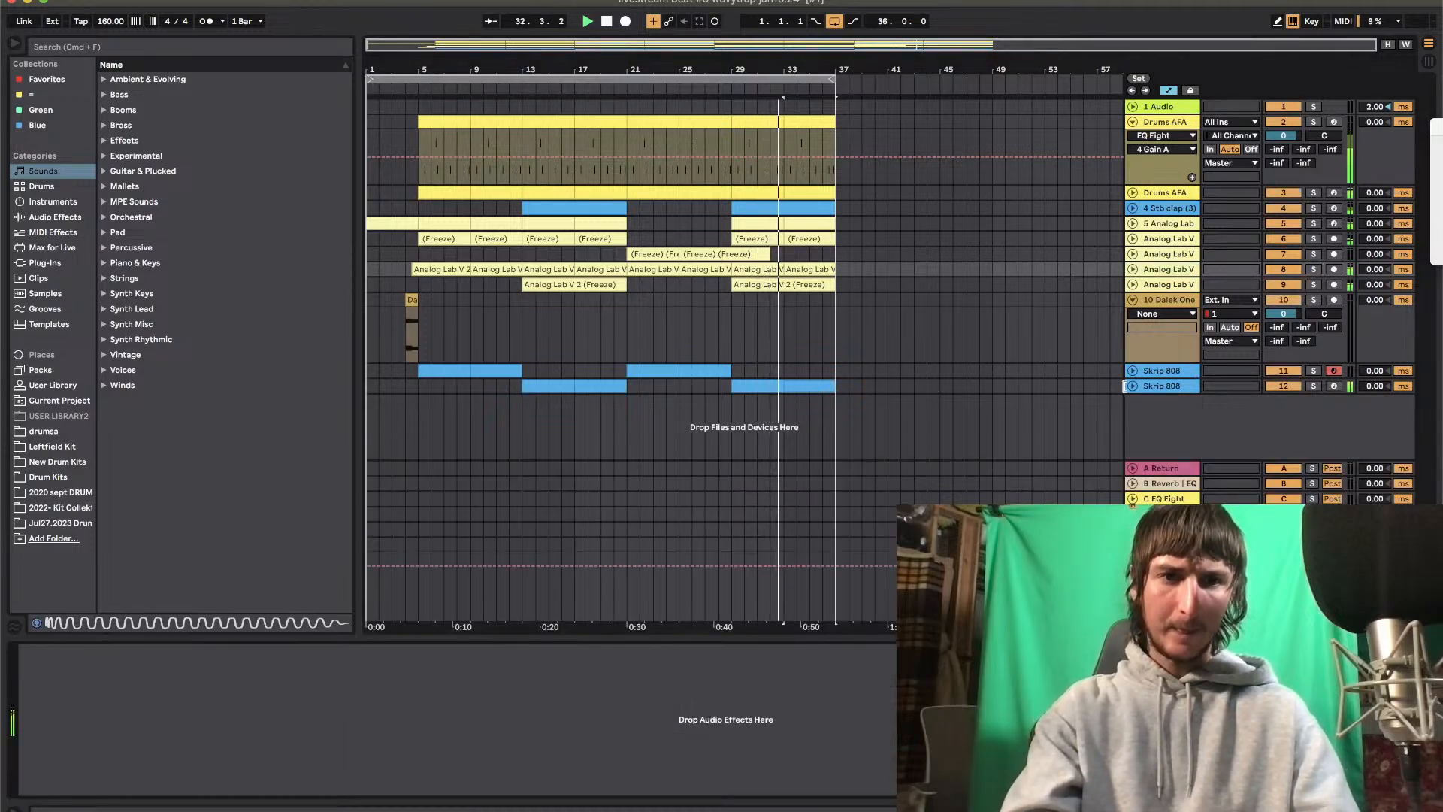
pyautogui.click(1290, 388)
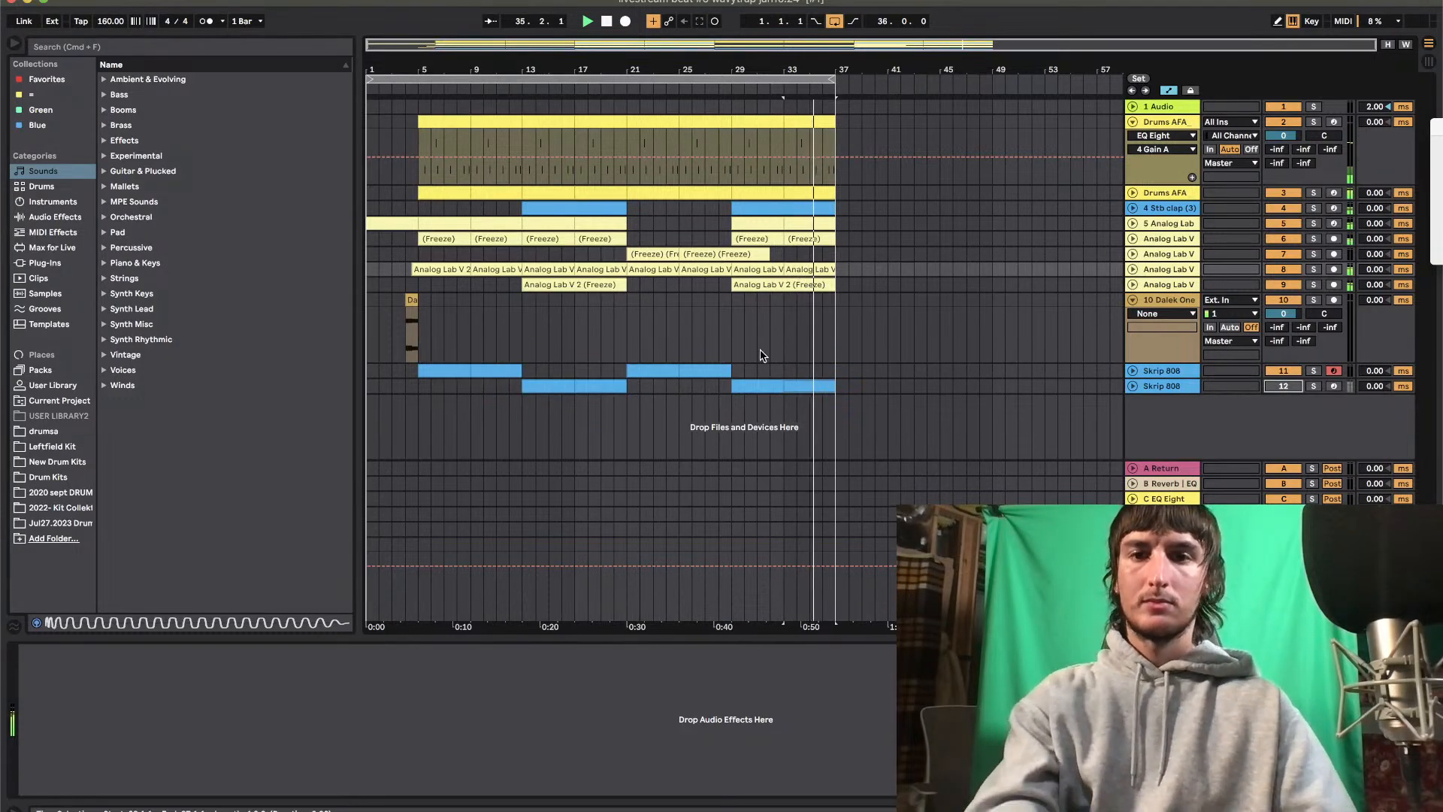
# Try a lower pitch for the note at 2.2 in the muted track's bar 13 clip and undo it
pyautogui.click(552, 387)
pyautogui.press('space')
pyautogui.doubleClick(552, 387)
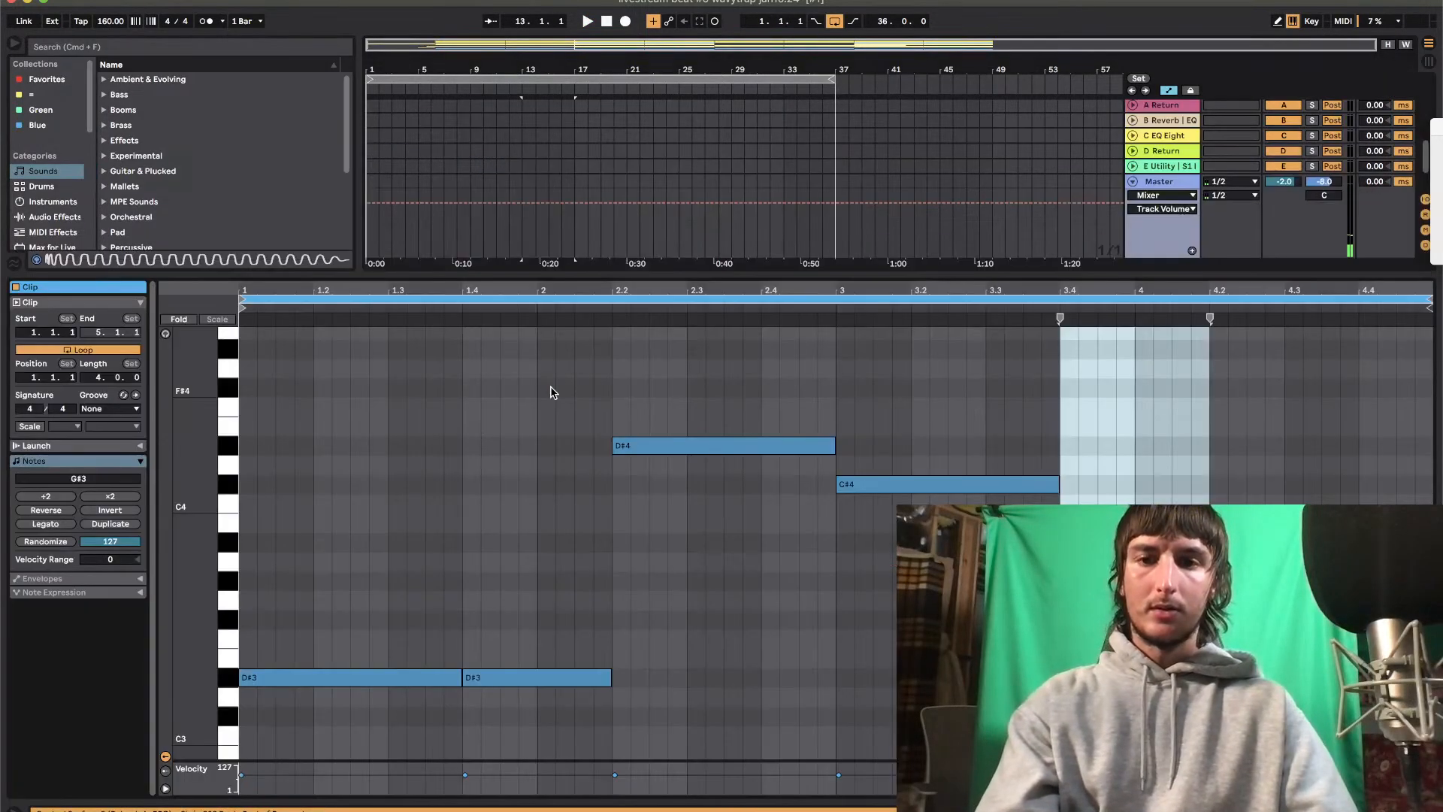
pyautogui.moveTo(753, 445); pyautogui.dragTo(760, 482)
pyautogui.press('super+z')
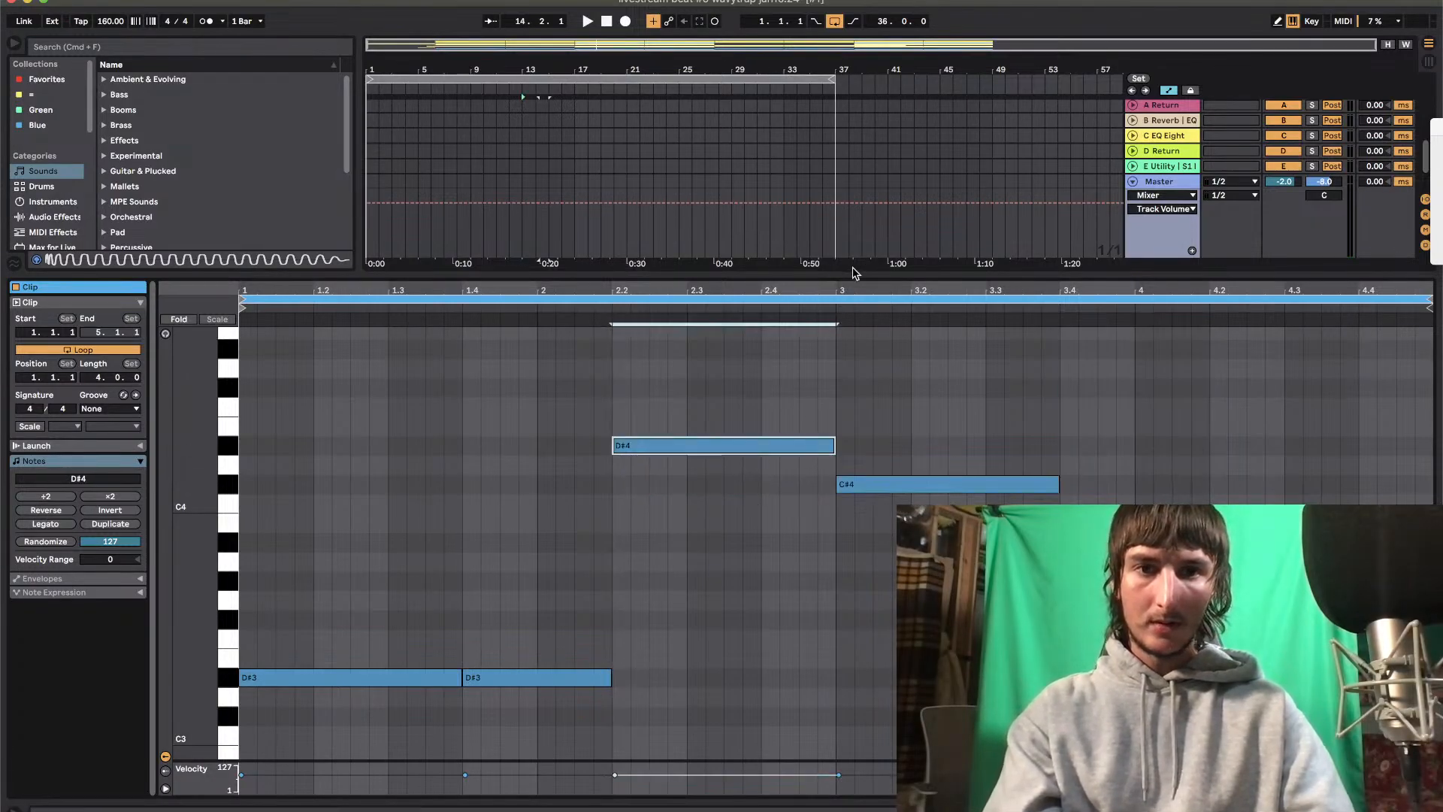
# Play the arrangement from bar 5 and check the notes in the first Skrip 808 track's bar 5 clip
pyautogui.press('super+alt+l')
pyautogui.press('space')
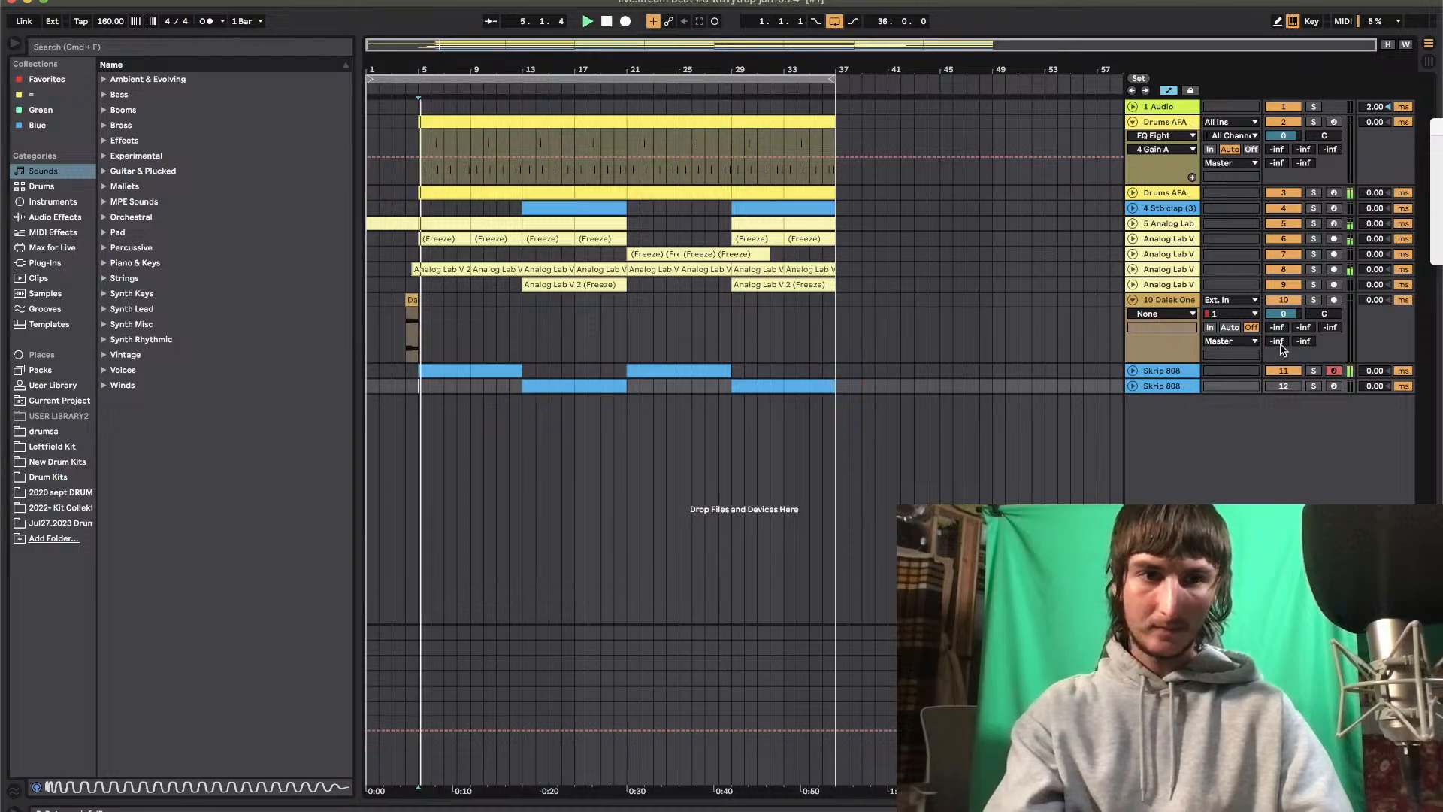
pyautogui.doubleClick(453, 368)
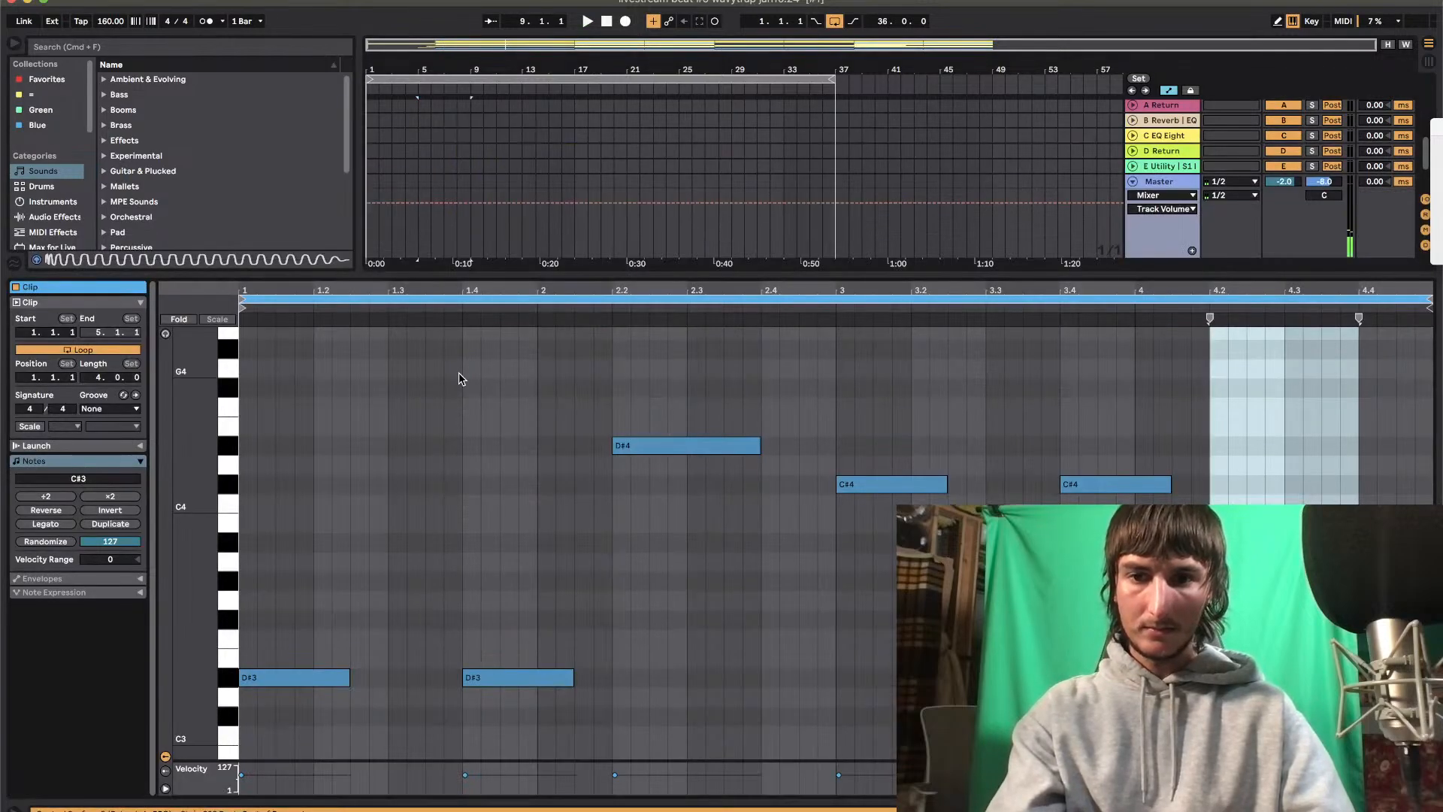
pyautogui.press('super+alt+l')
# Try stripper 808.wav and Lex 808 Revamped.wav from the 2020 sept DRUM folder as replacements for the first Skrip 808 sample
pyautogui.doubleClick(1166, 368)
pyautogui.click(72, 496)
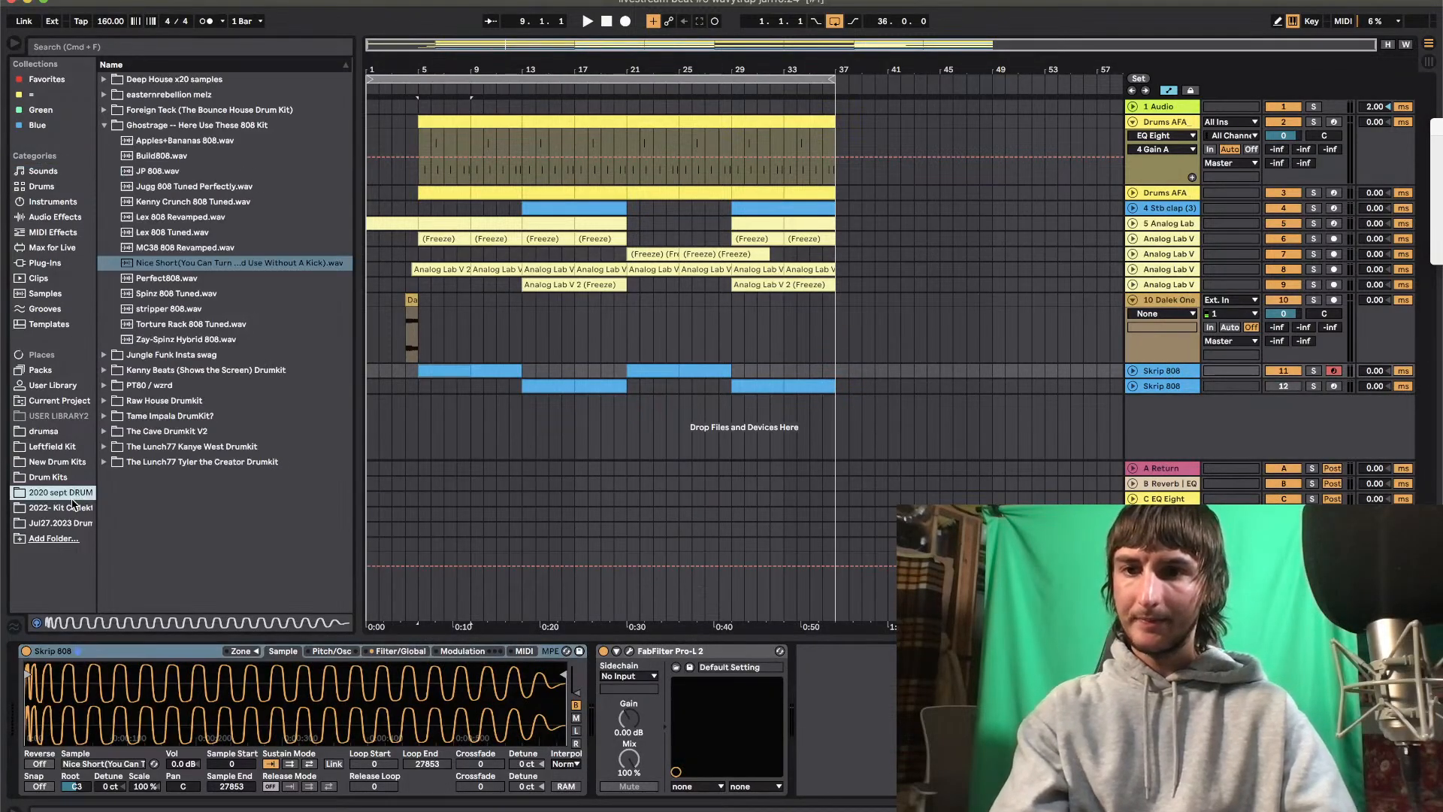
pyautogui.click(164, 315)
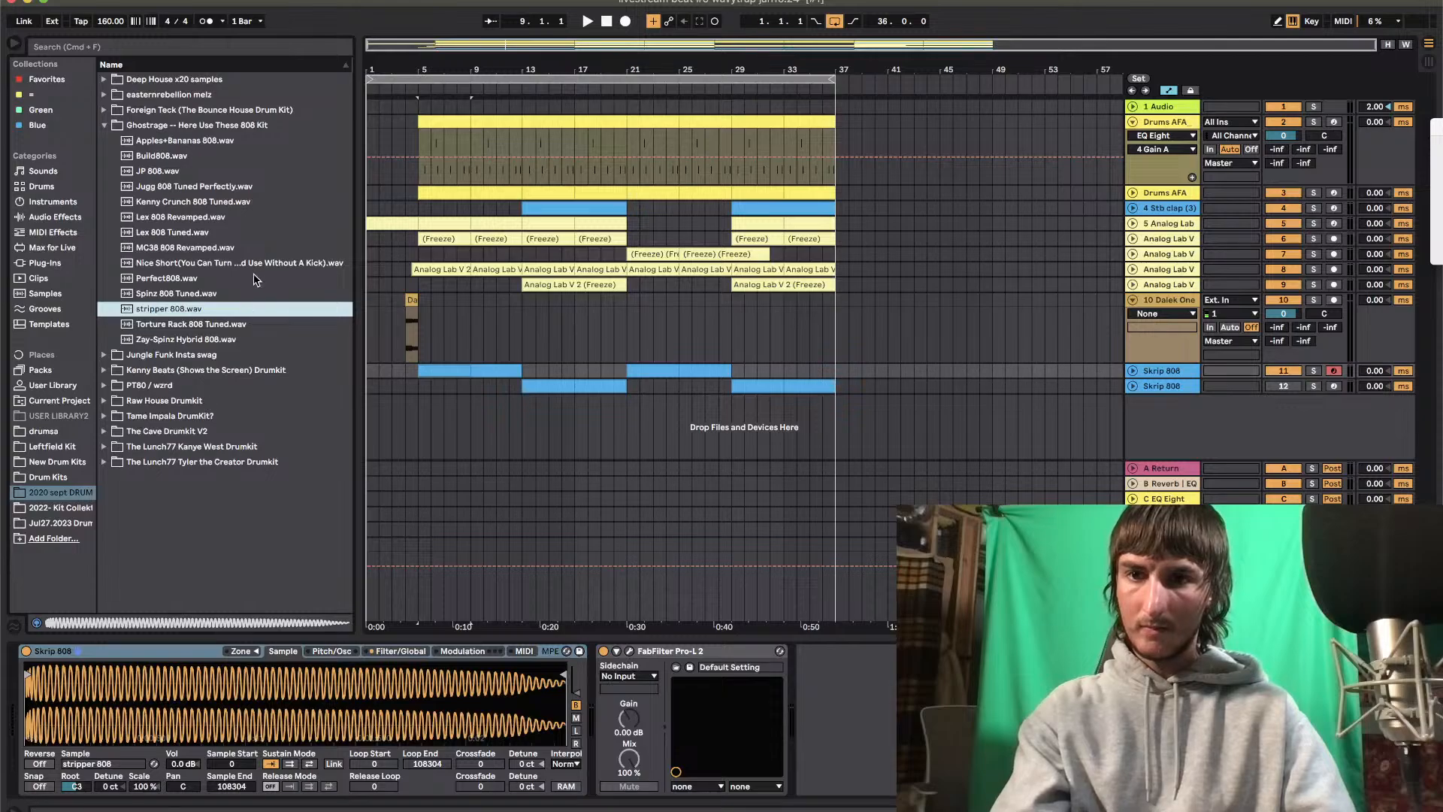
pyautogui.click(166, 218)
pyautogui.click(456, 386)
pyautogui.press('space')
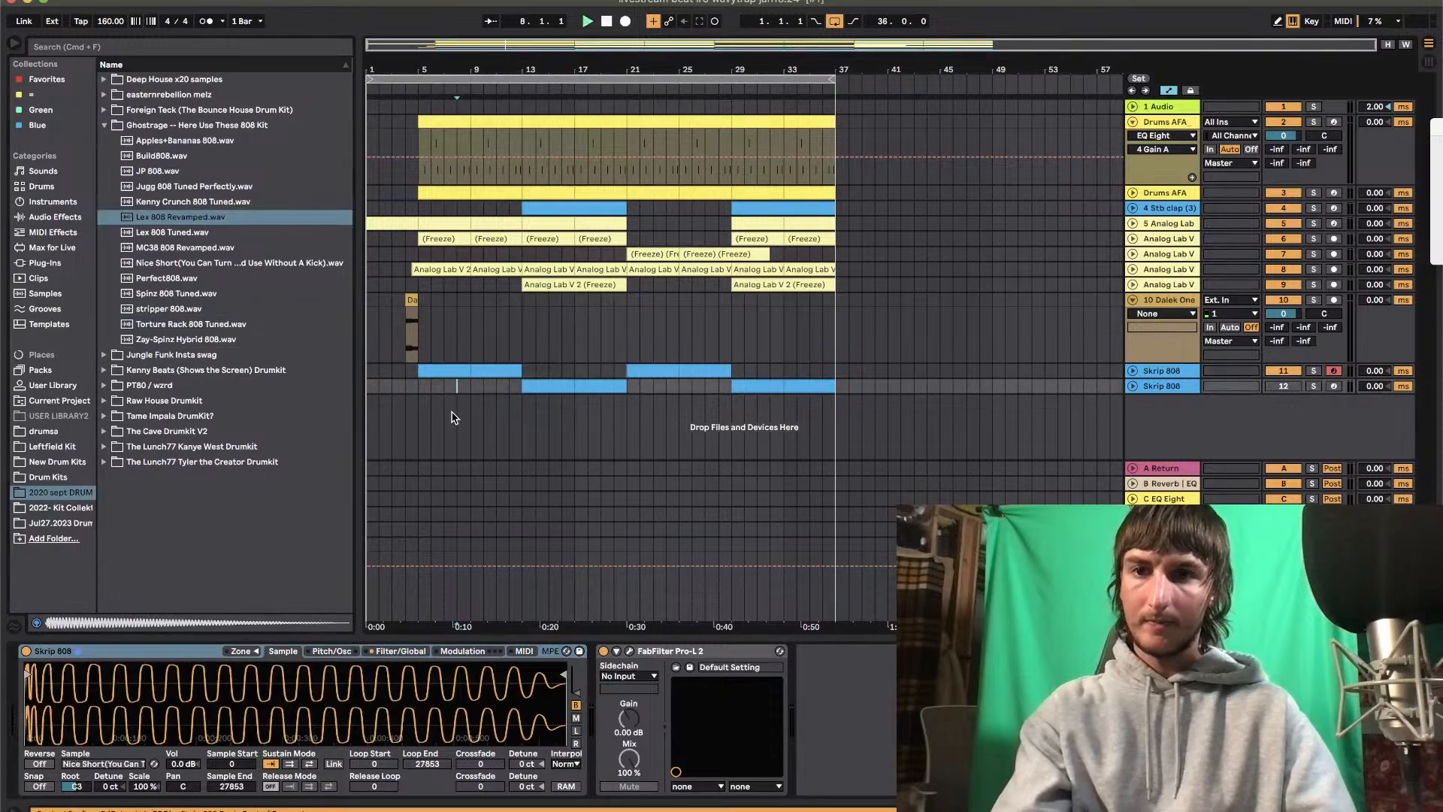
pyautogui.click(47, 171)
# Play from bar 5 and add a duplicate C#4 note between those at 3 and 3.4 in the first 808 clip
pyautogui.click(420, 397)
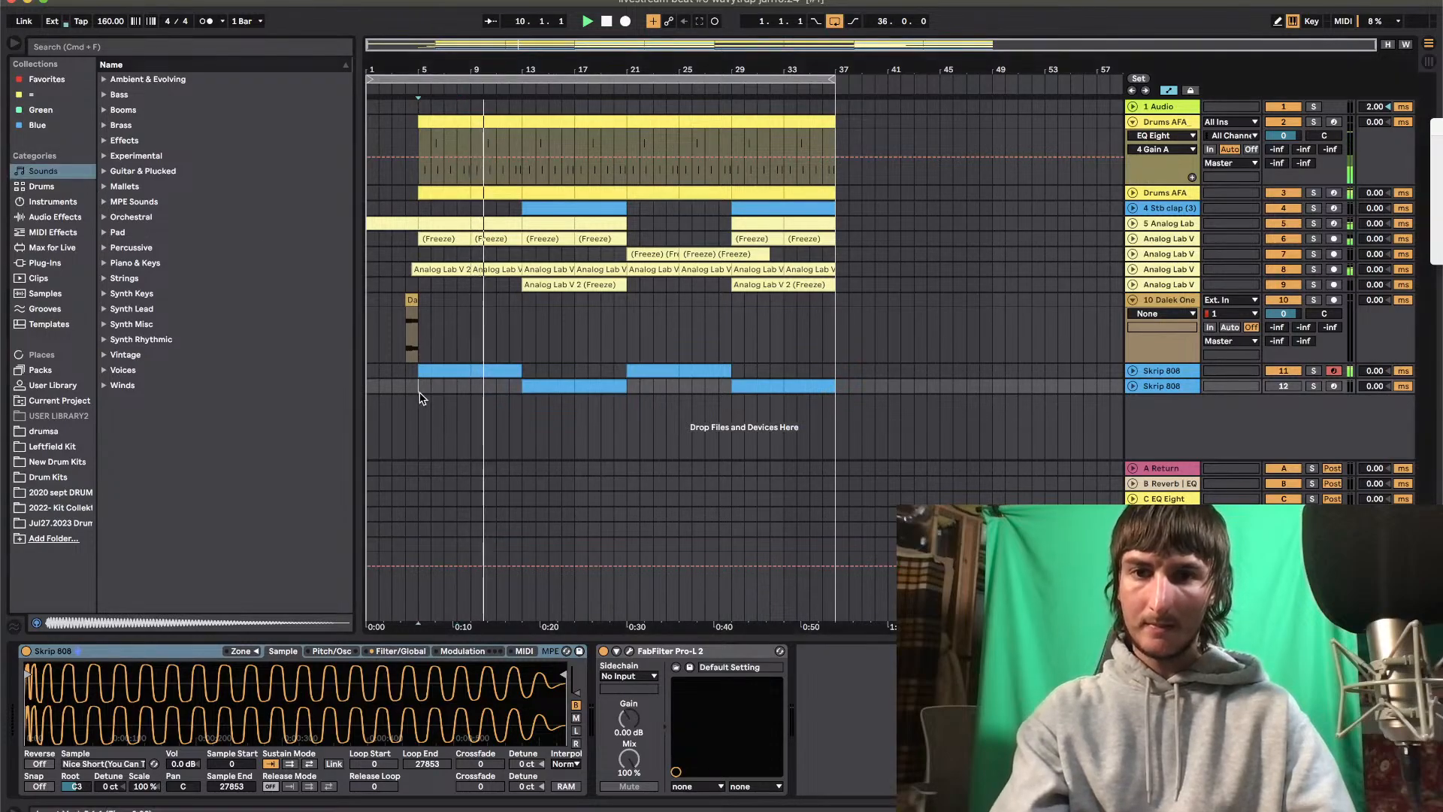
pyautogui.doubleClick(440, 374)
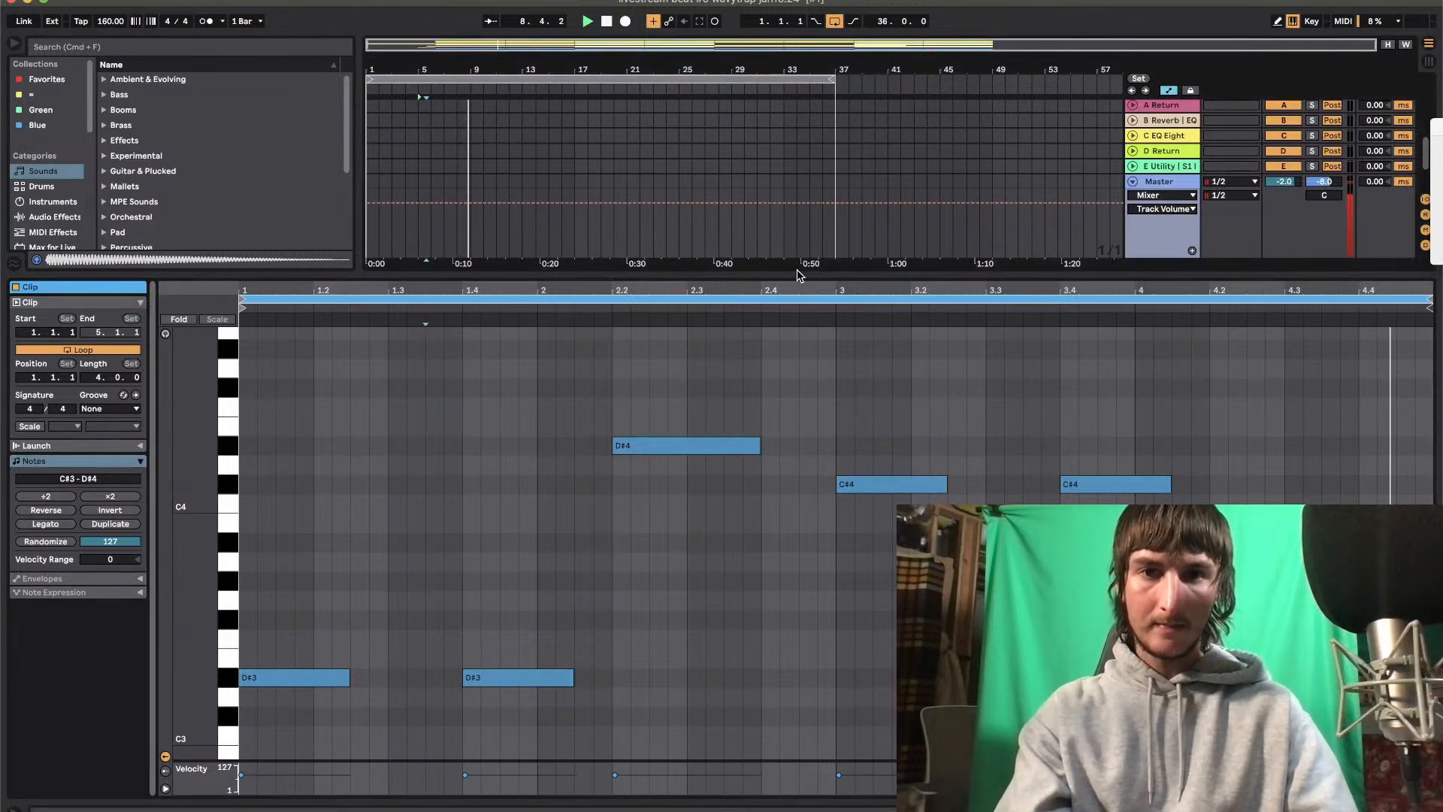
pyautogui.moveTo(1116, 484); pyautogui.dragTo(1042, 484)
pyautogui.press('Left')
pyautogui.press('Left')
pyautogui.press('super+d')
pyautogui.press('Left')
pyautogui.press('Left')
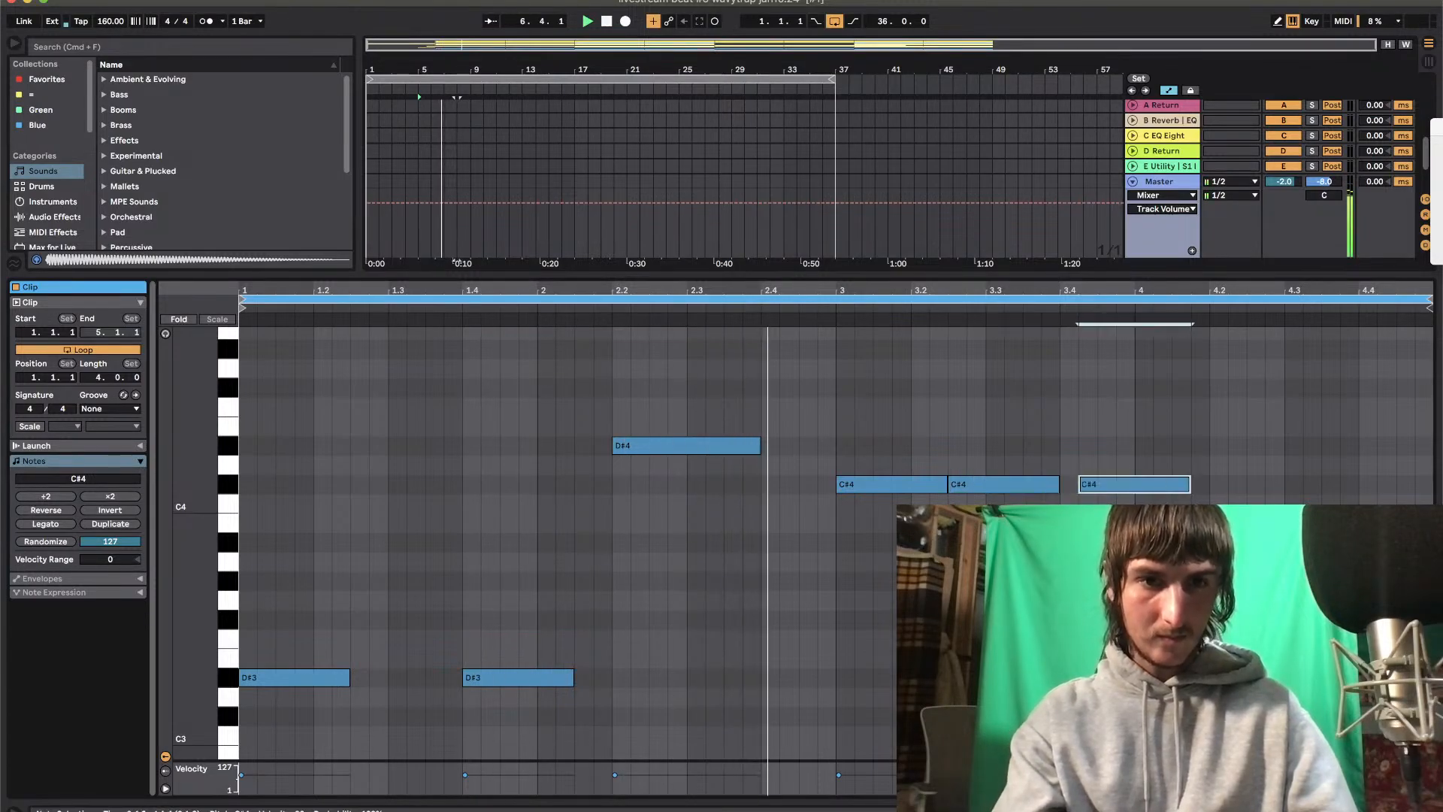
# Duplicate the opening D#3 note into the gap before 1.4, apply Legato to the D#4 note at 2.2, and return to the arrangement
pyautogui.click(298, 679)
pyautogui.press('super+d')
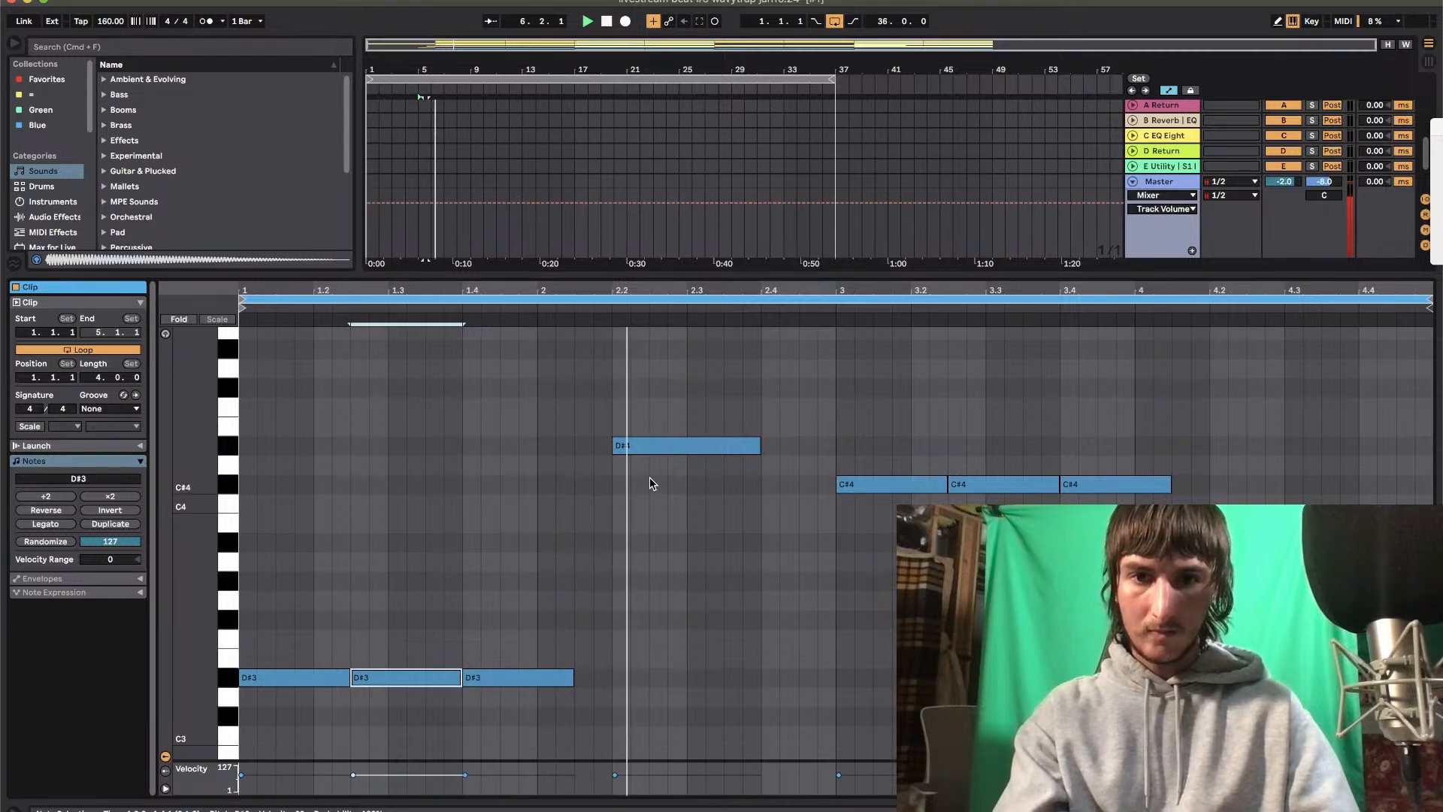
pyautogui.click(689, 446)
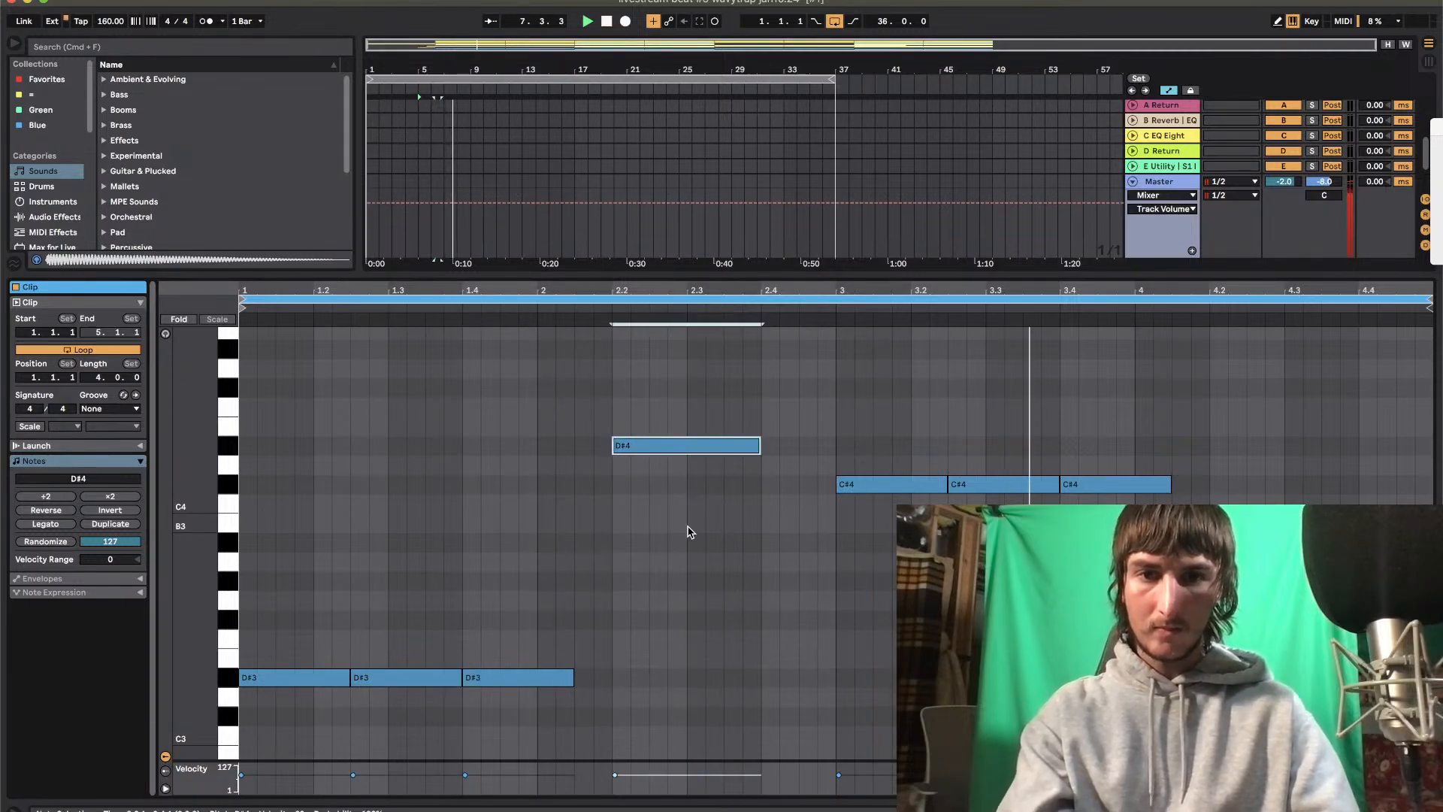
pyautogui.click(32, 525)
pyautogui.click(658, 271)
pyautogui.doubleClick(657, 272)
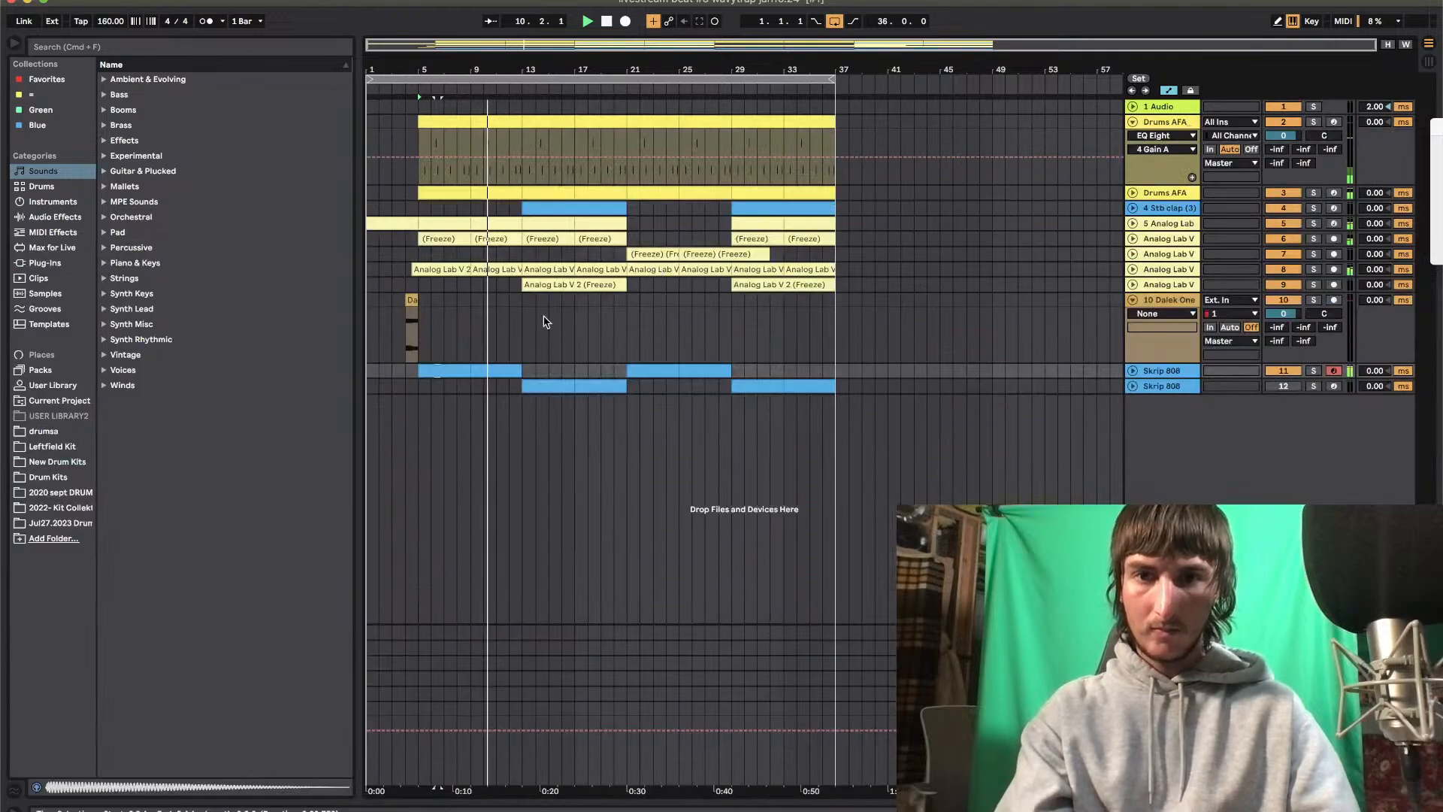
# Expand the first Skrip 808 track and check the notes in the second Skrip 808 track's bar 13 clip
pyautogui.click(1133, 371)
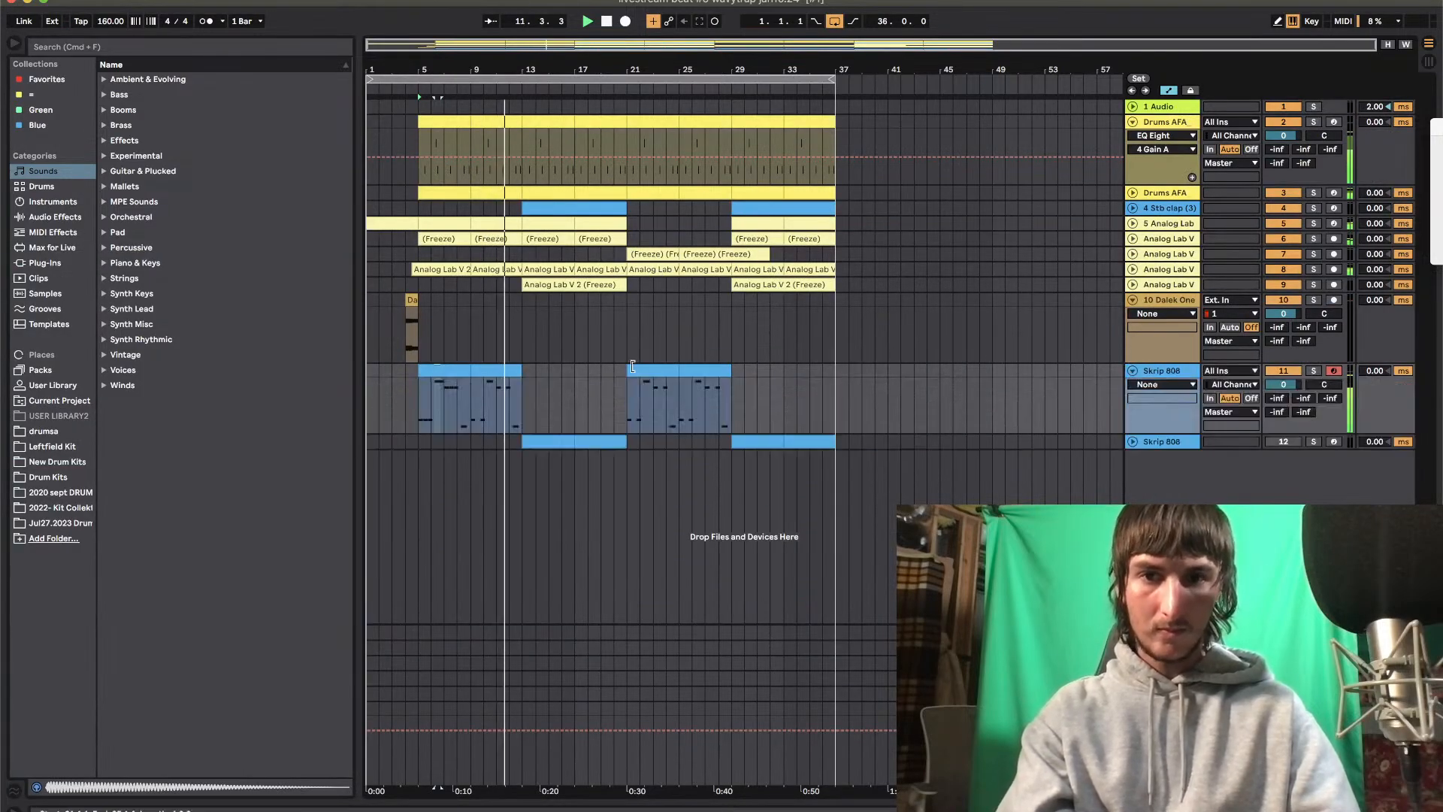
pyautogui.doubleClick(548, 445)
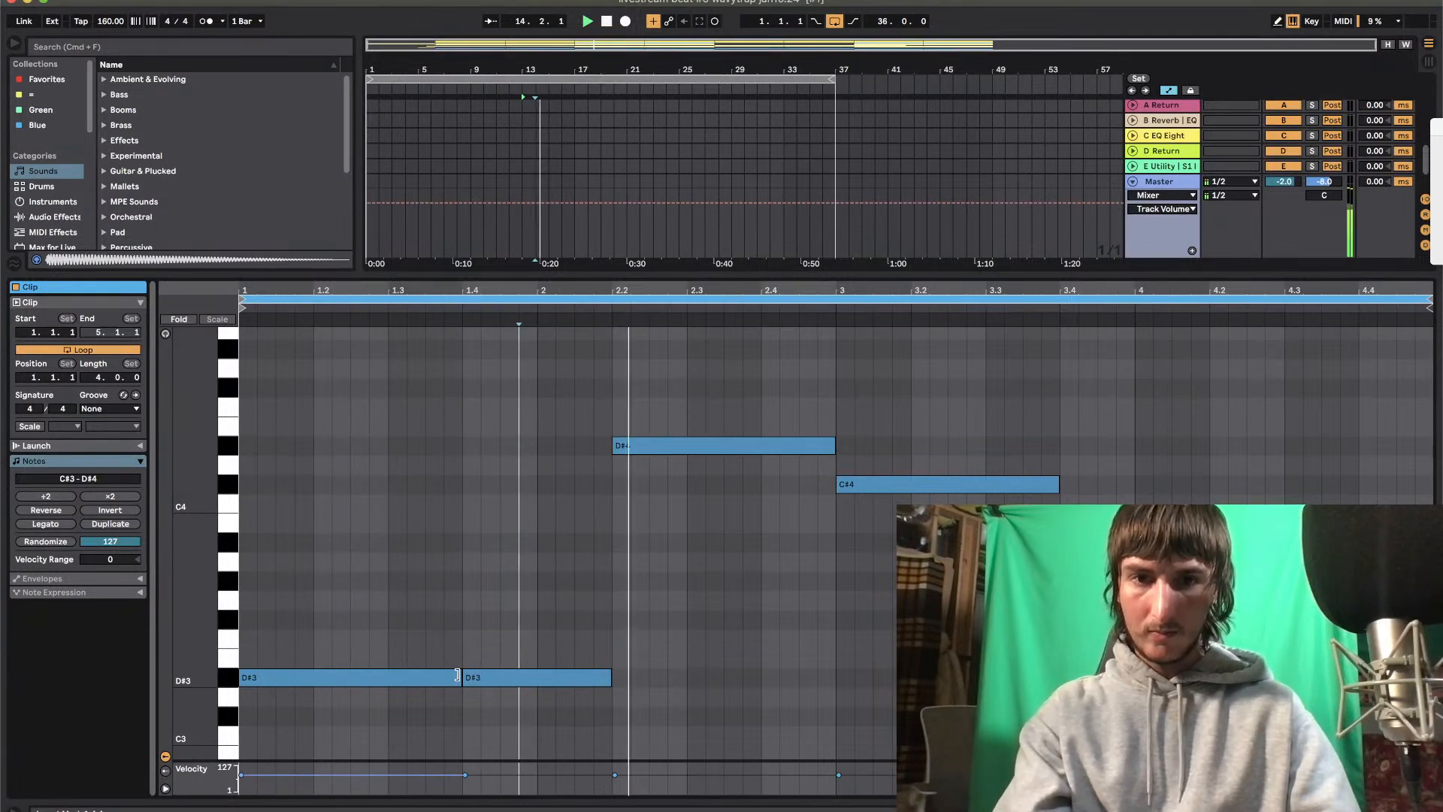
pyautogui.doubleClick(753, 274)
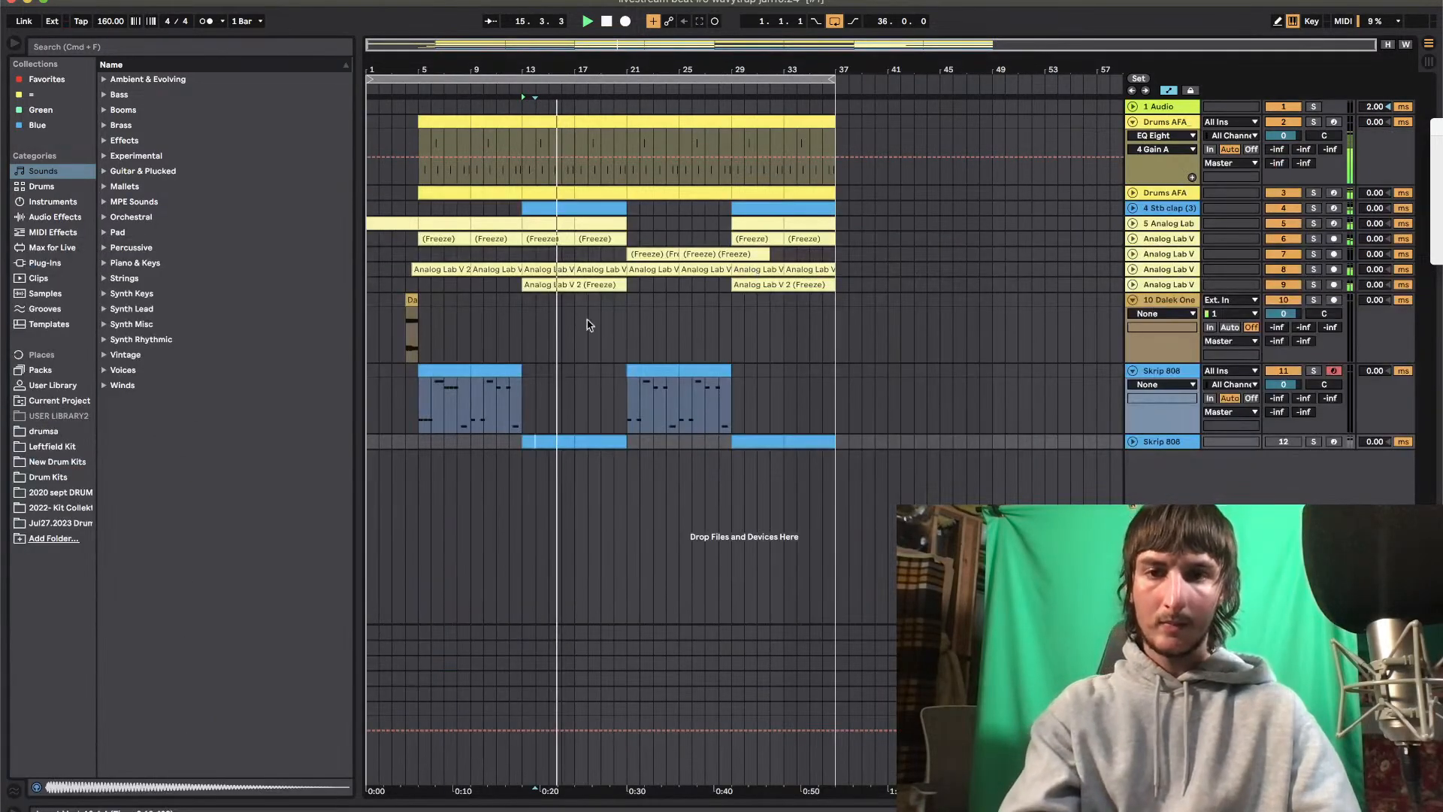
# Duplicate the first Skrip 808 track and delete the copied clips from bar 5 to bar 29 on the duplicate
pyautogui.click(1156, 375)
pyautogui.press('super+d')
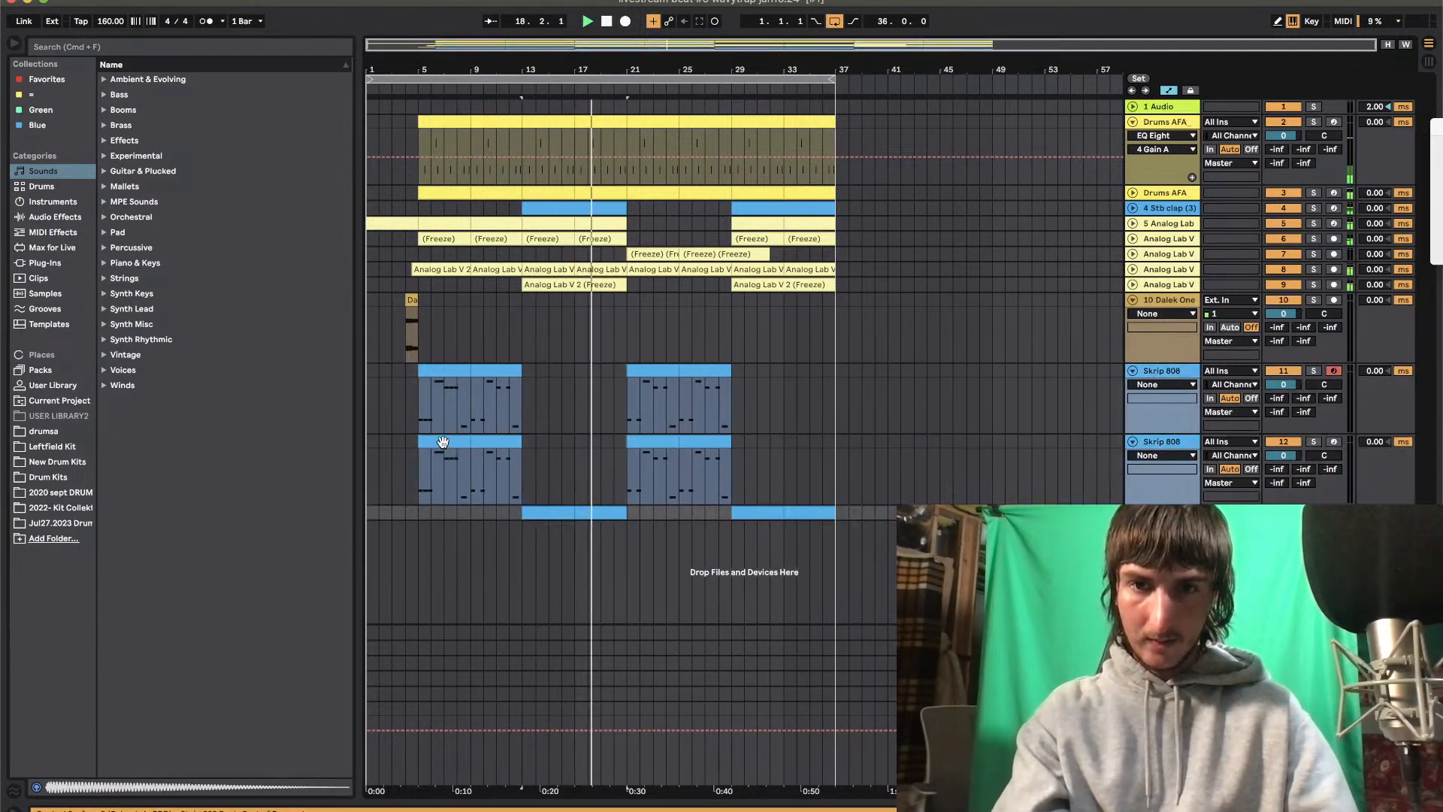
pyautogui.click(448, 442)
pyautogui.keyDown('shift'); pyautogui.click(705, 442); pyautogui.keyUp('shift')
pyautogui.press('Delete')
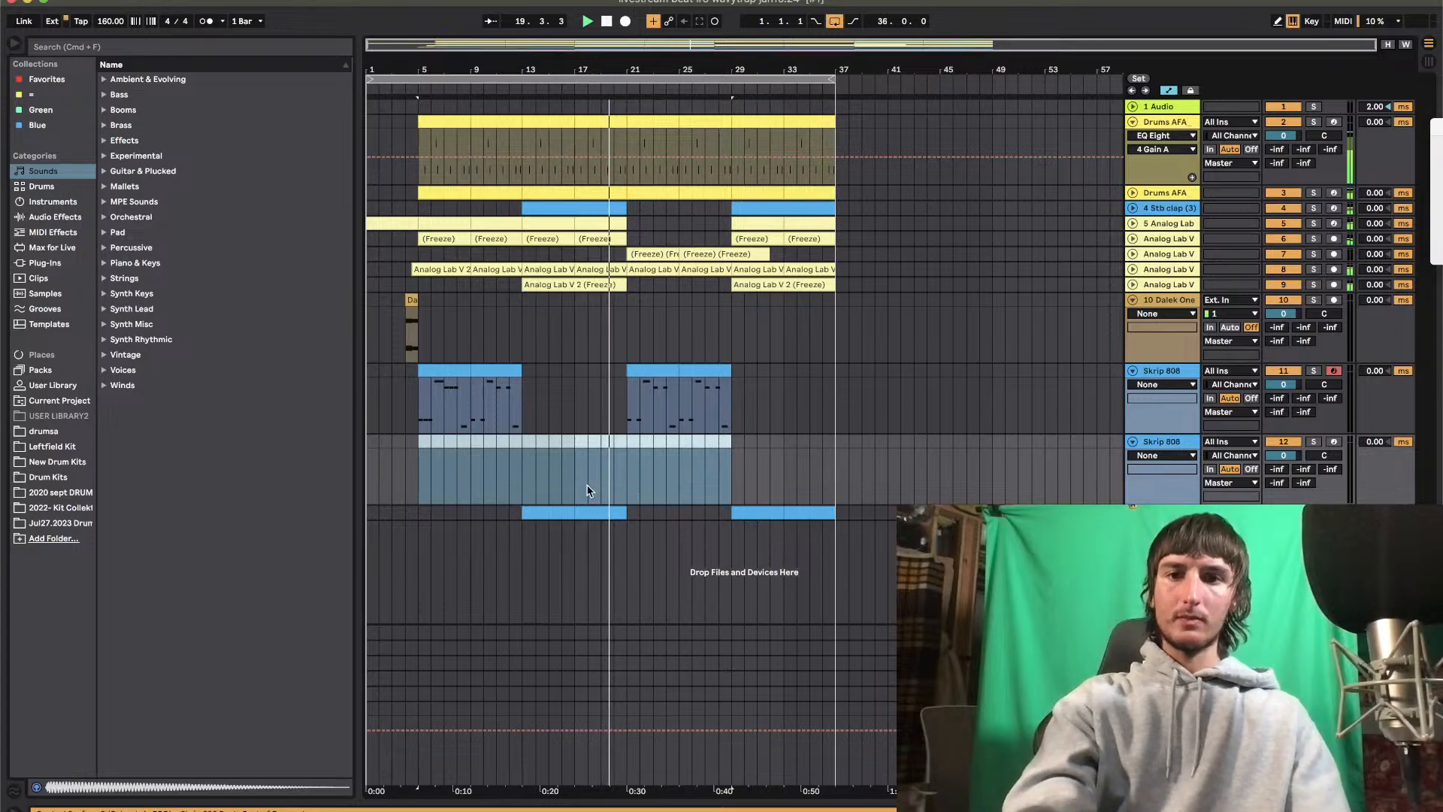
# Move the 808 clips at bars 13–21 and 29–37 from the lowest Skrip 808 track up to the empty duplicate
pyautogui.click(547, 512)
pyautogui.moveTo(610, 515); pyautogui.dragTo(609, 451)
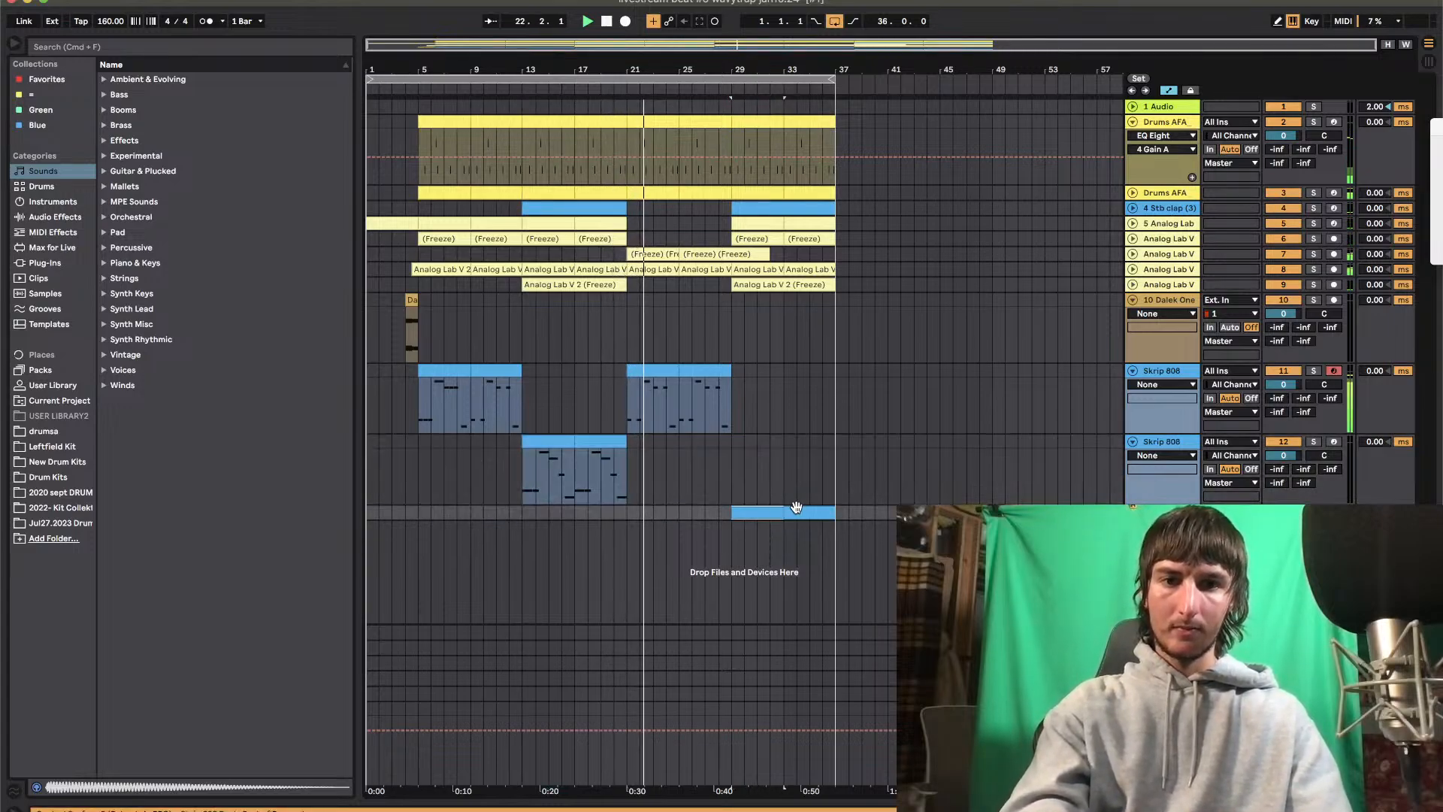
pyautogui.moveTo(751, 508); pyautogui.dragTo(752, 447)
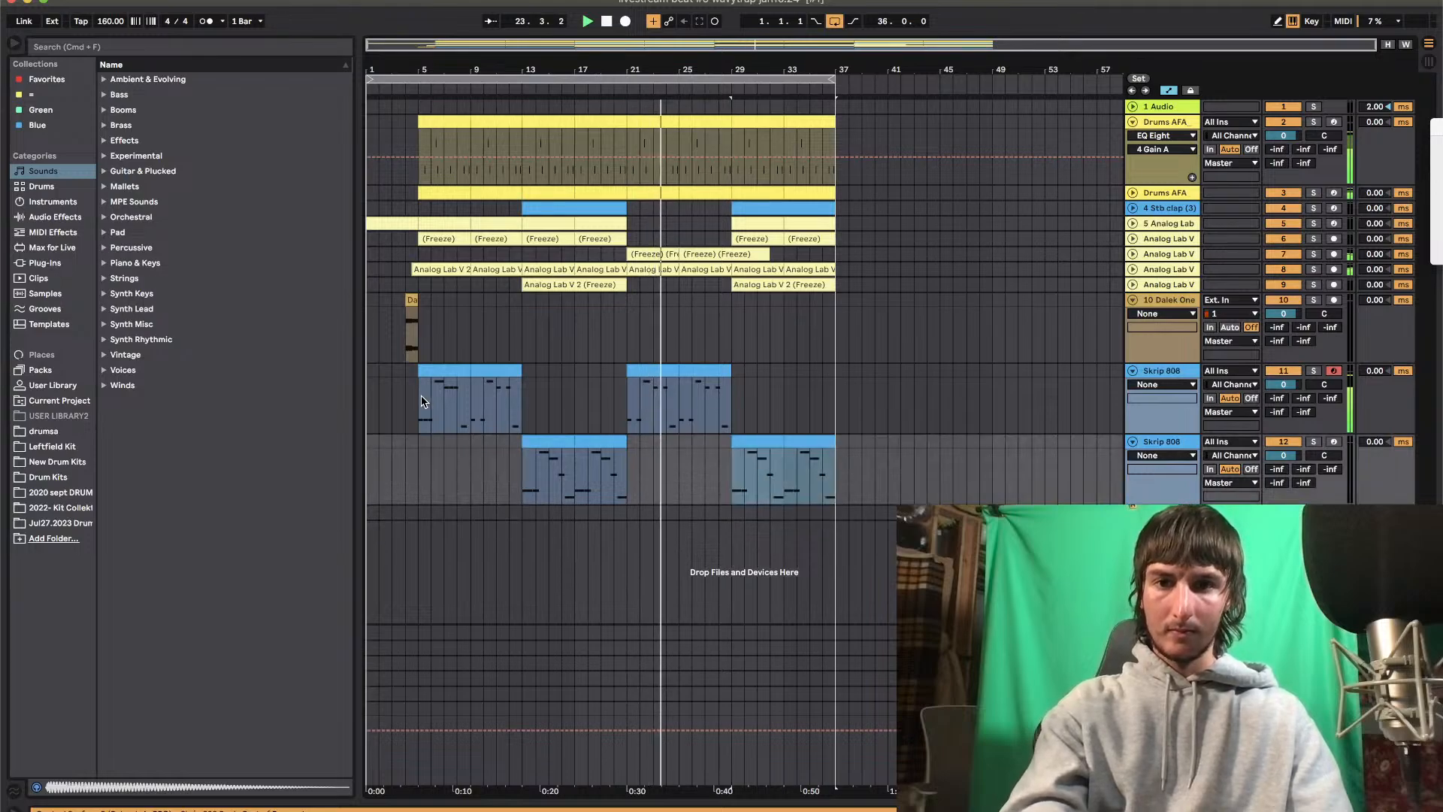
# Copy the edited bar 5 clip of the first Skrip 808 track onto bar 21
pyautogui.click(451, 372)
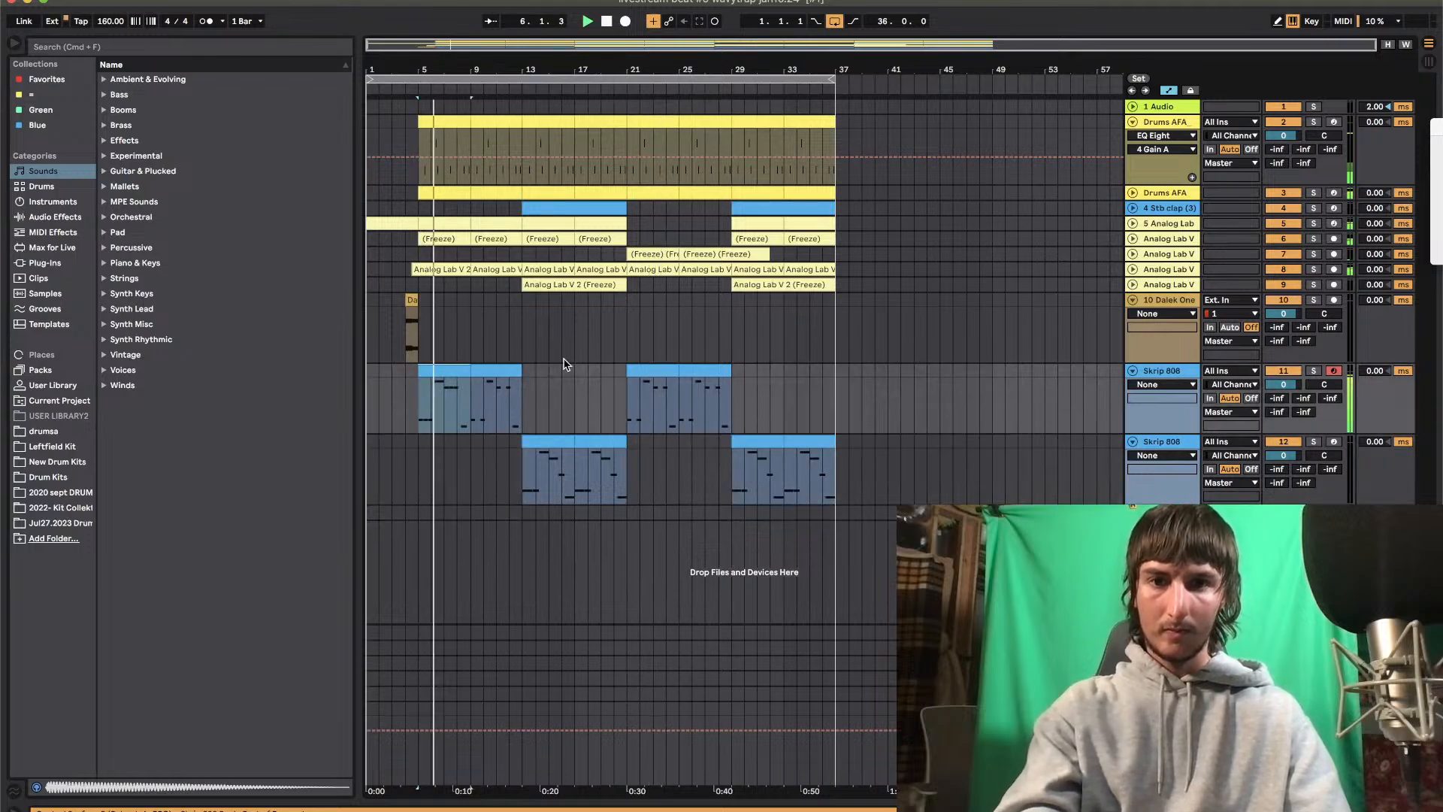
pyautogui.click(636, 369)
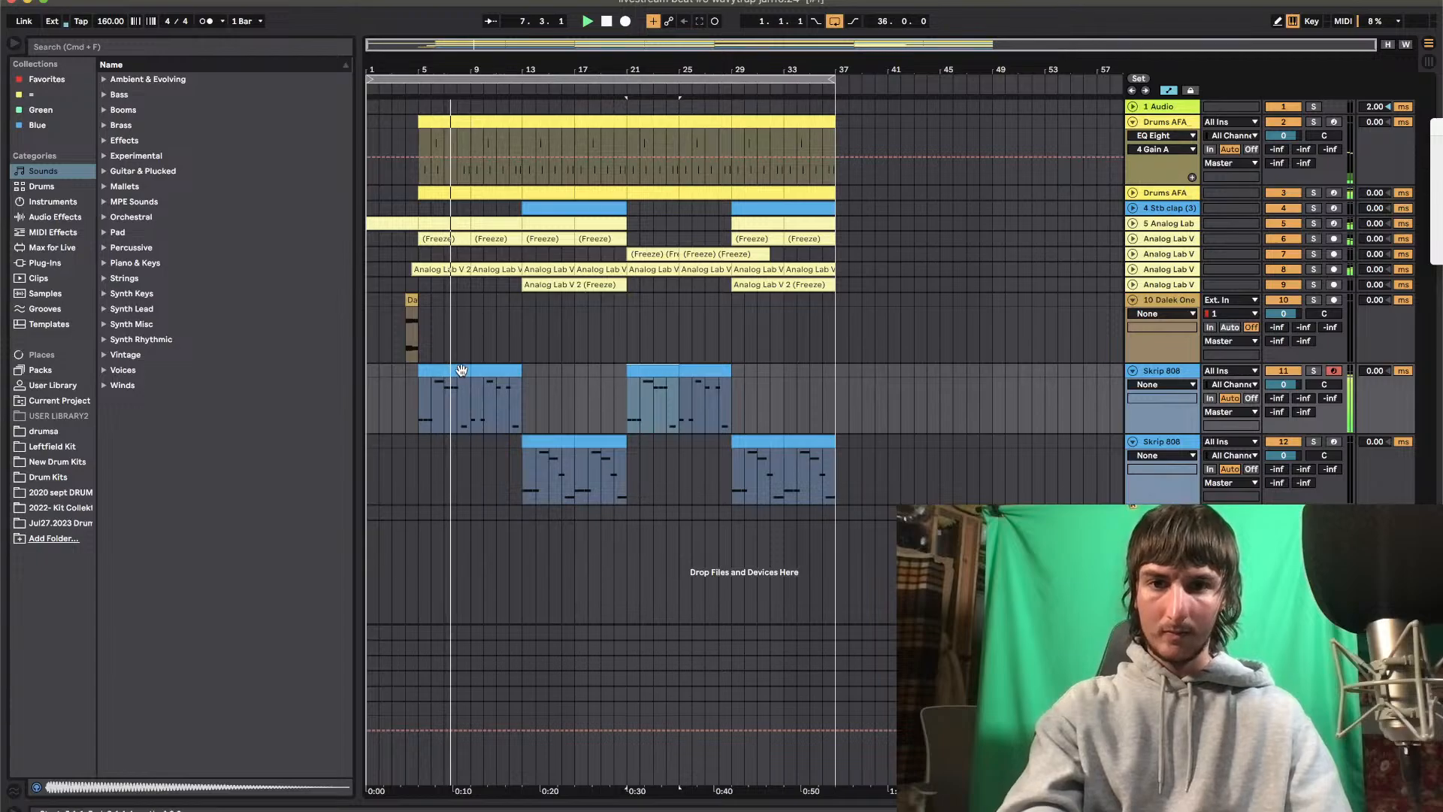
# Halve and duplicate the opening D#3 note in the second Skrip 808's bar 13 clip, and reuse the edited pattern at bars 17 and 29
pyautogui.doubleClick(557, 448)
pyautogui.moveTo(457, 675); pyautogui.dragTo(347, 675)
pyautogui.press('super+d')
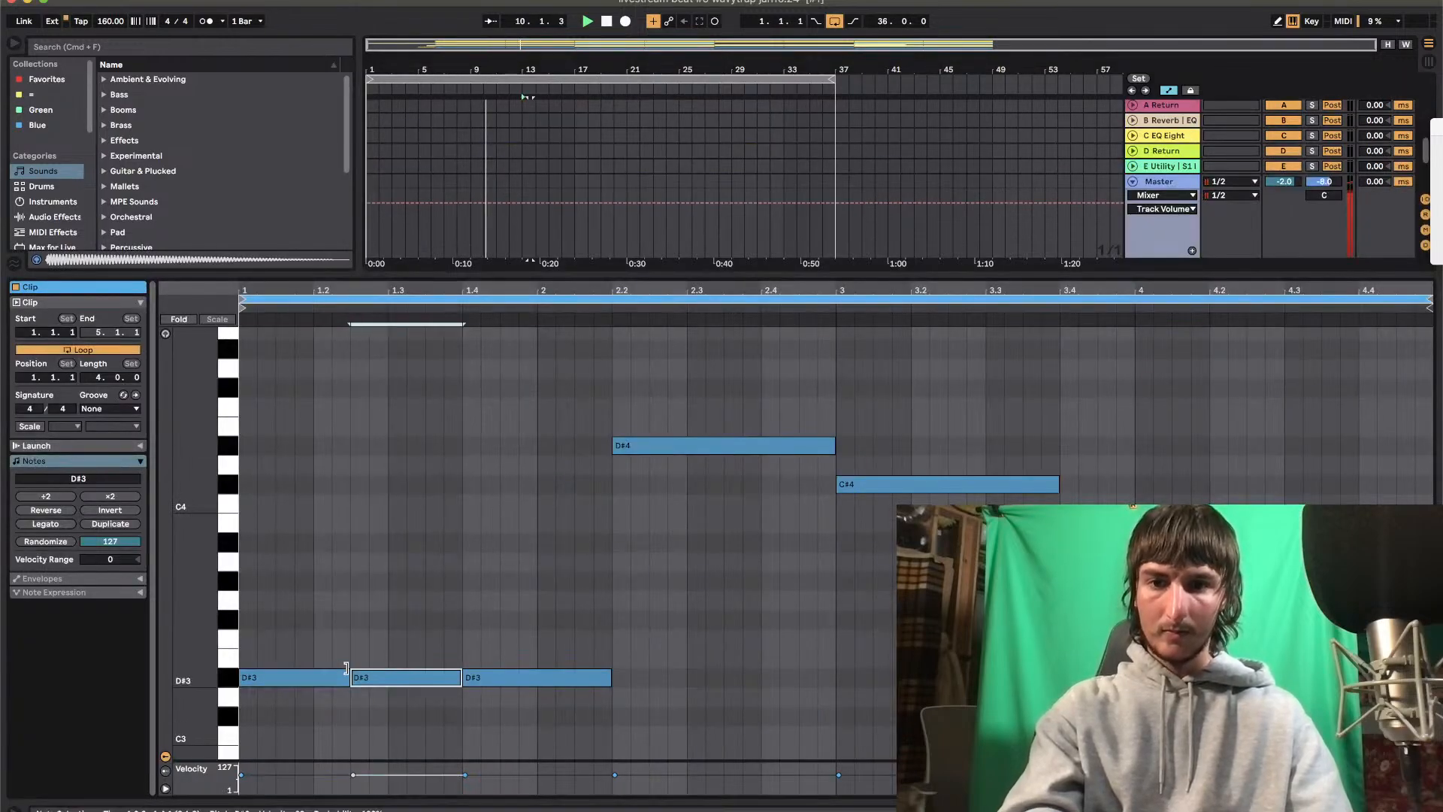
pyautogui.doubleClick(885, 273)
pyautogui.click(585, 443)
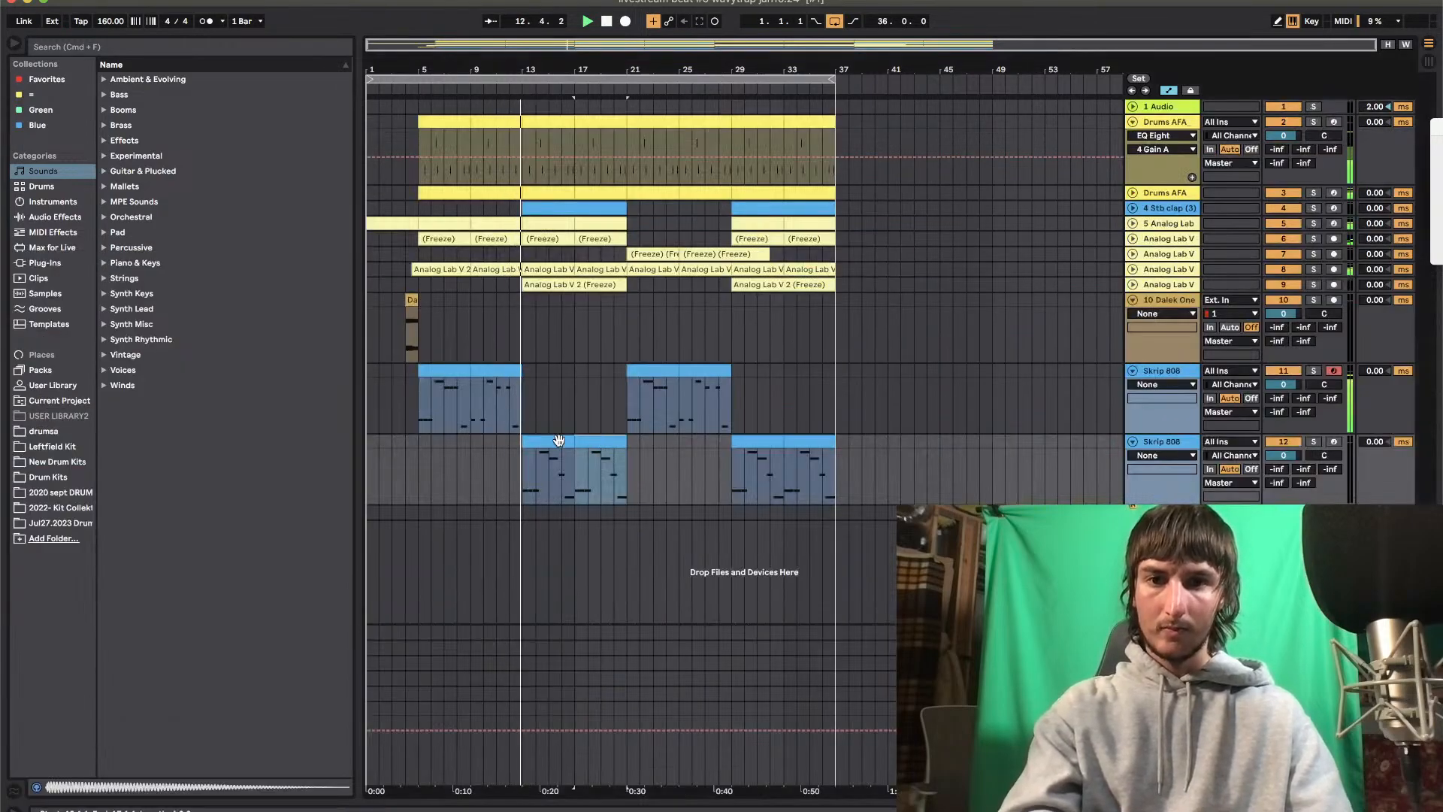
pyautogui.click(752, 442)
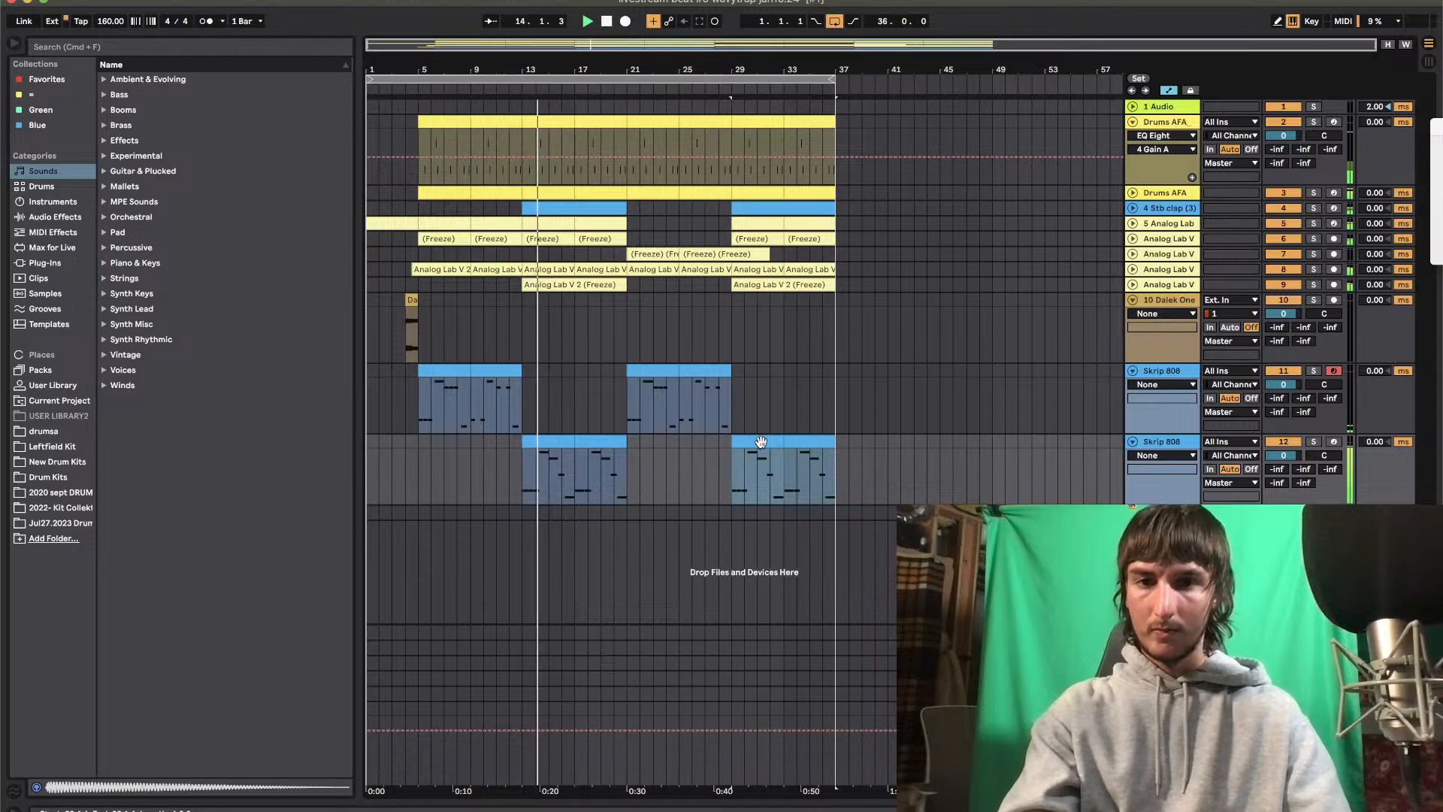
# Collapse the first Skrip 808 track and the Dalek One track
pyautogui.click(1133, 370)
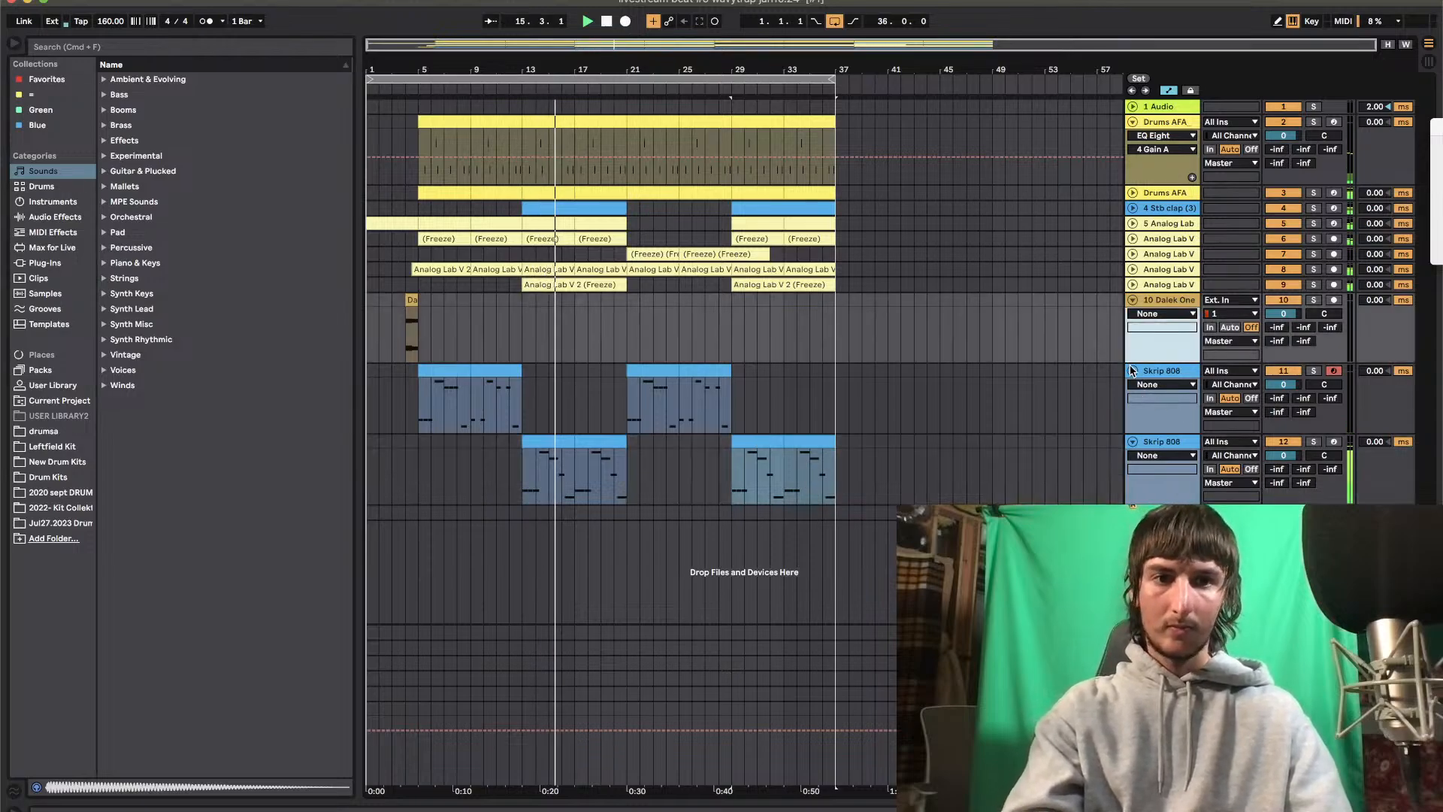
pyautogui.click(1133, 370)
pyautogui.click(1133, 300)
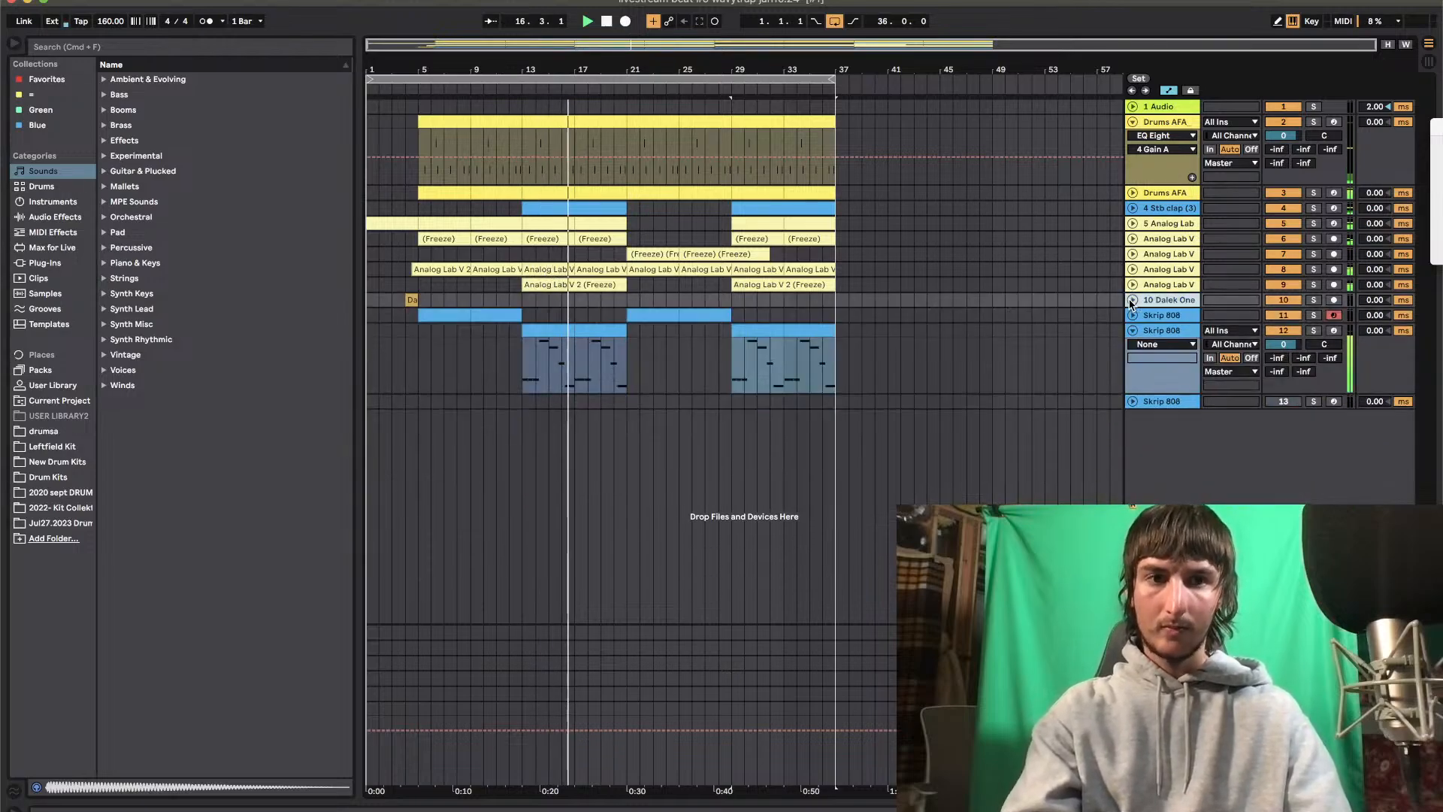
# Add the Soundtoys FilterFreak2 plug-in to Analog Lab V track 8
pyautogui.click(1160, 259)
pyautogui.doubleClick(1170, 269)
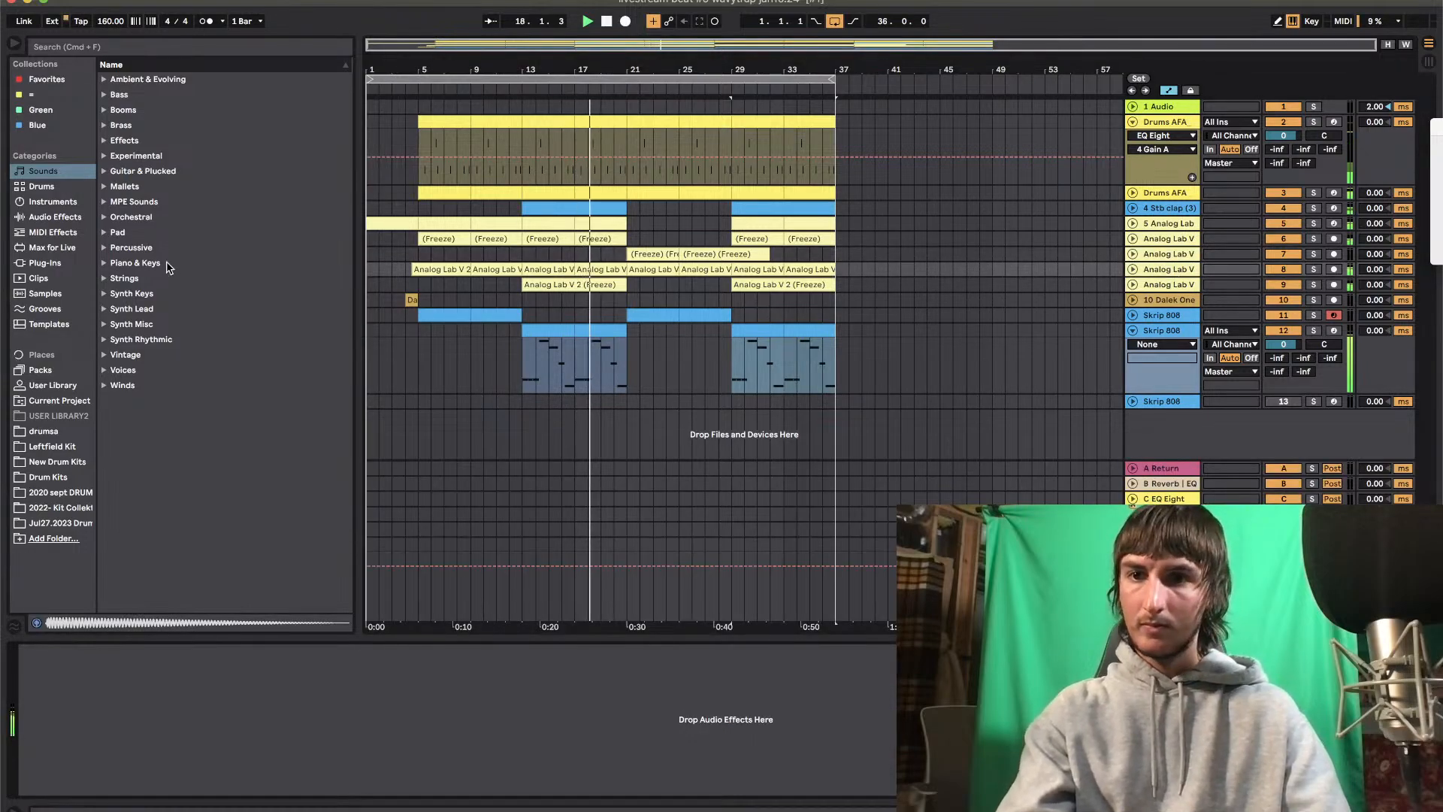
pyautogui.click(45, 262)
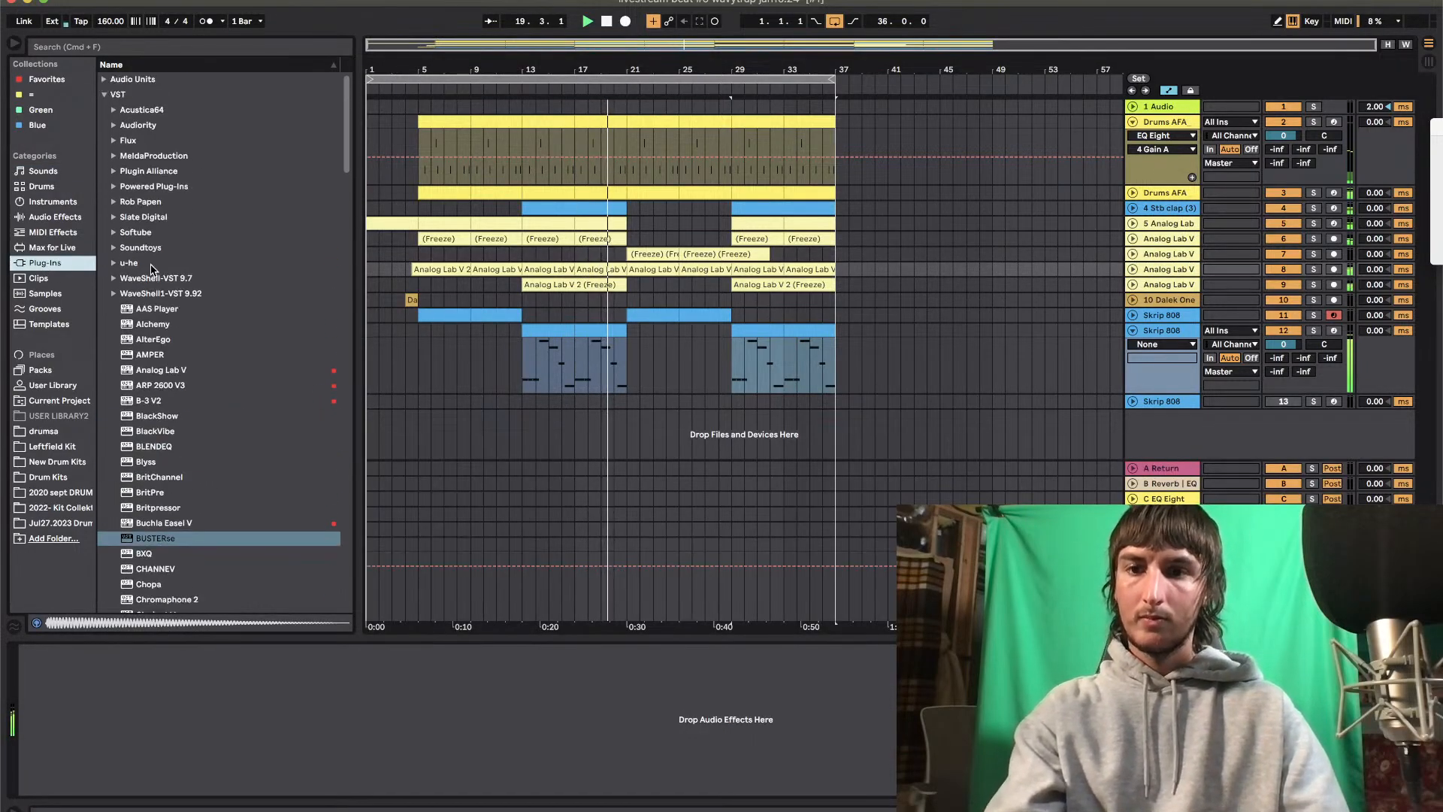
pyautogui.click(114, 248)
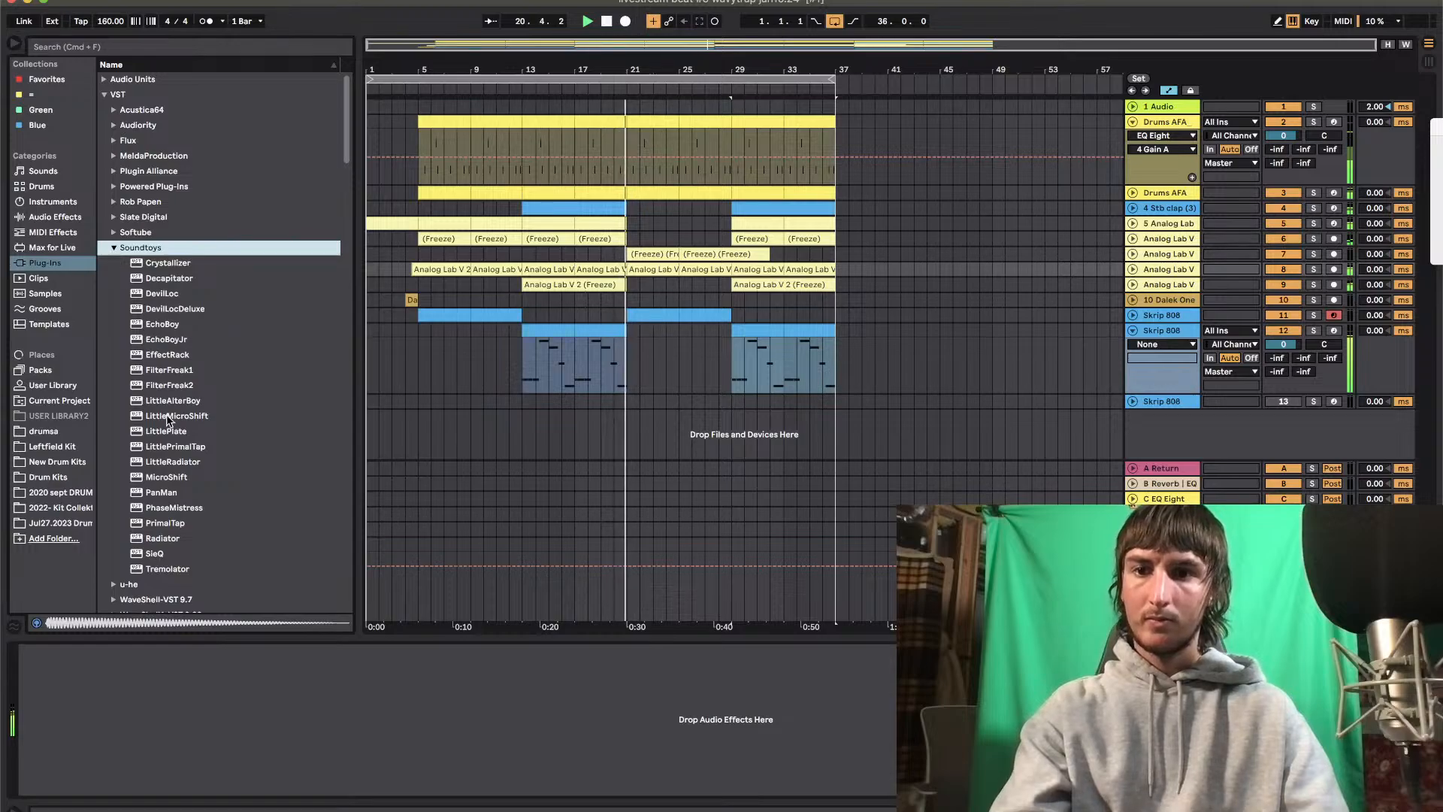
pyautogui.click(158, 385)
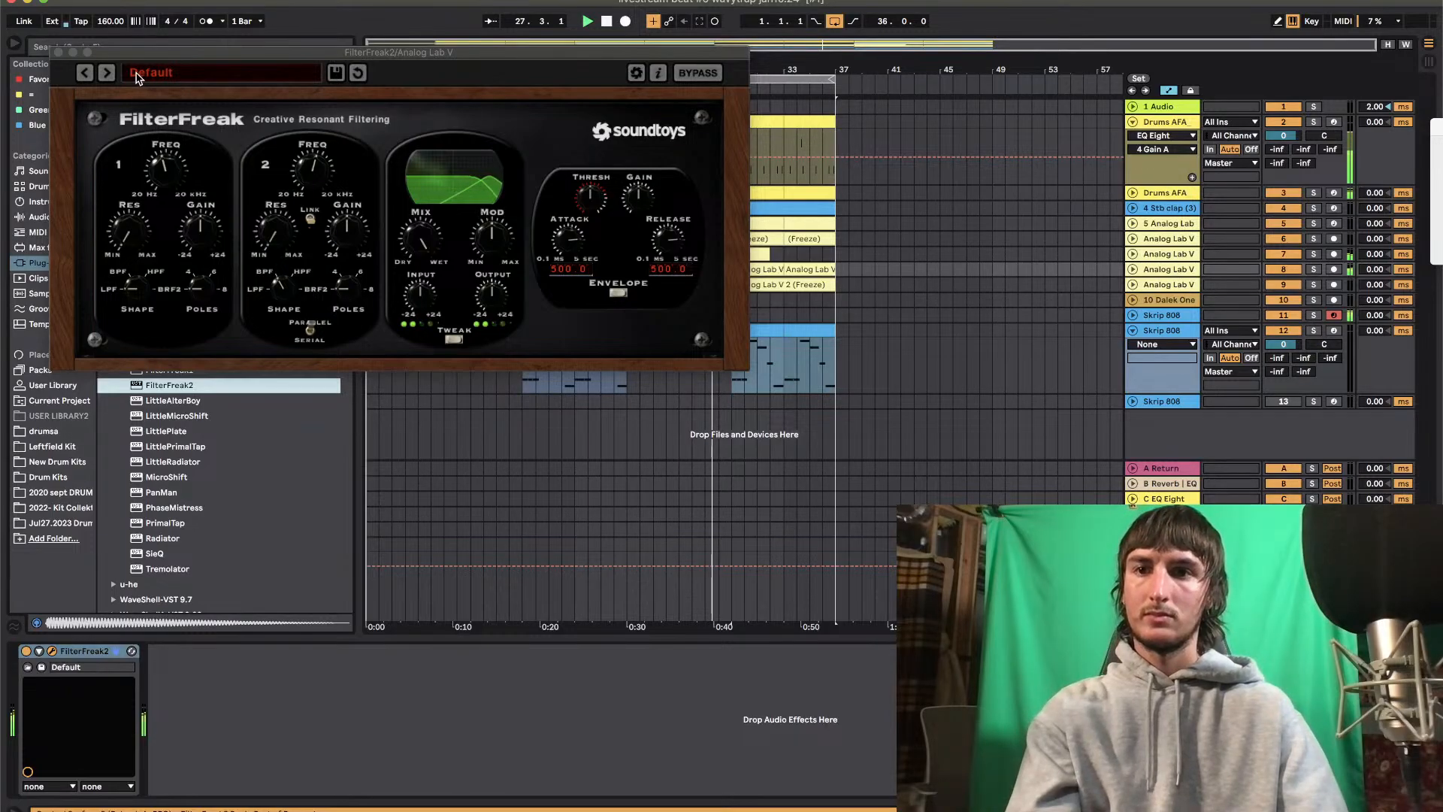
# Audition the FilterFreak2 presets in sequence, settle on SqueegePhase, and close the plug-in window
pyautogui.click(109, 73)
pyautogui.click(108, 73)
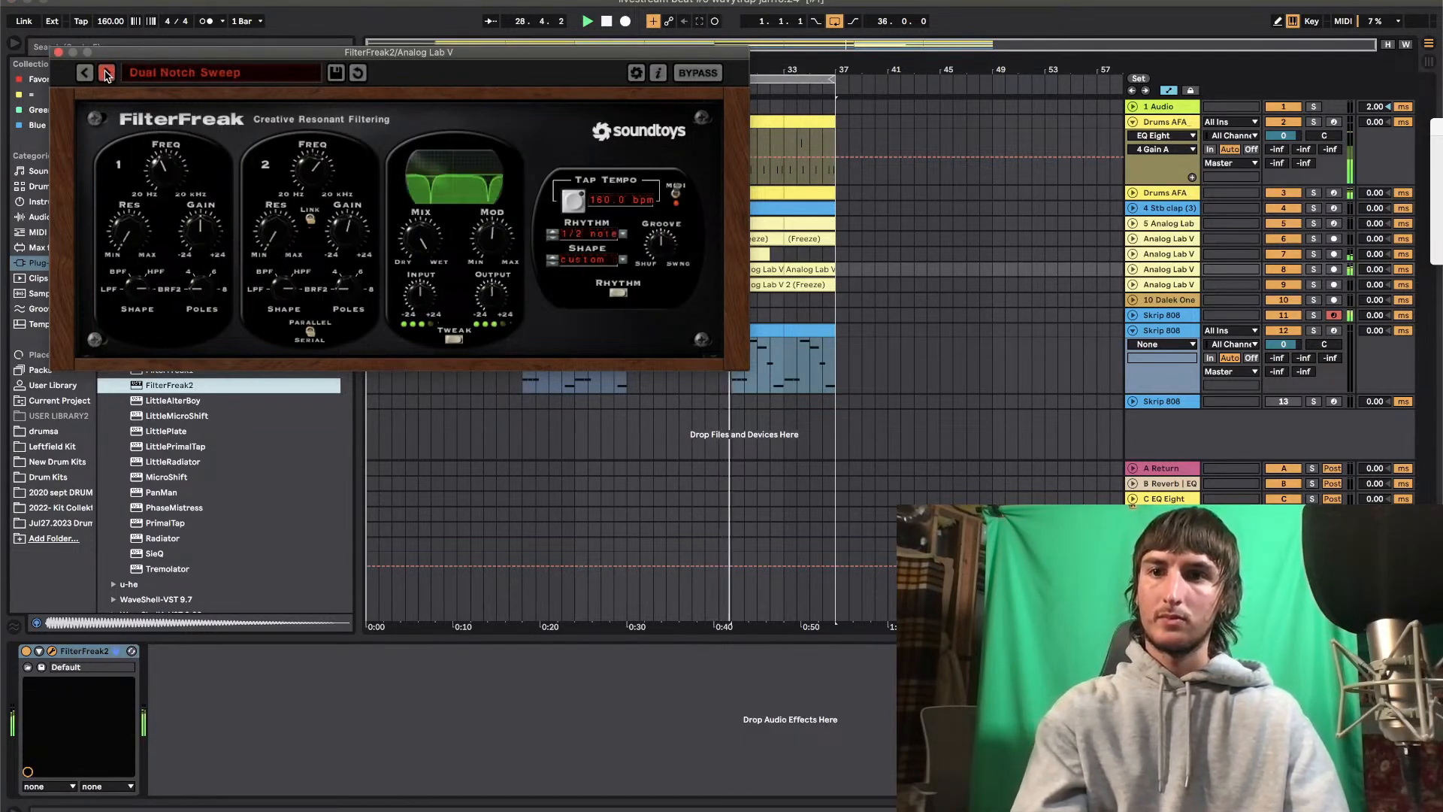
pyautogui.click(108, 73)
pyautogui.click(107, 73)
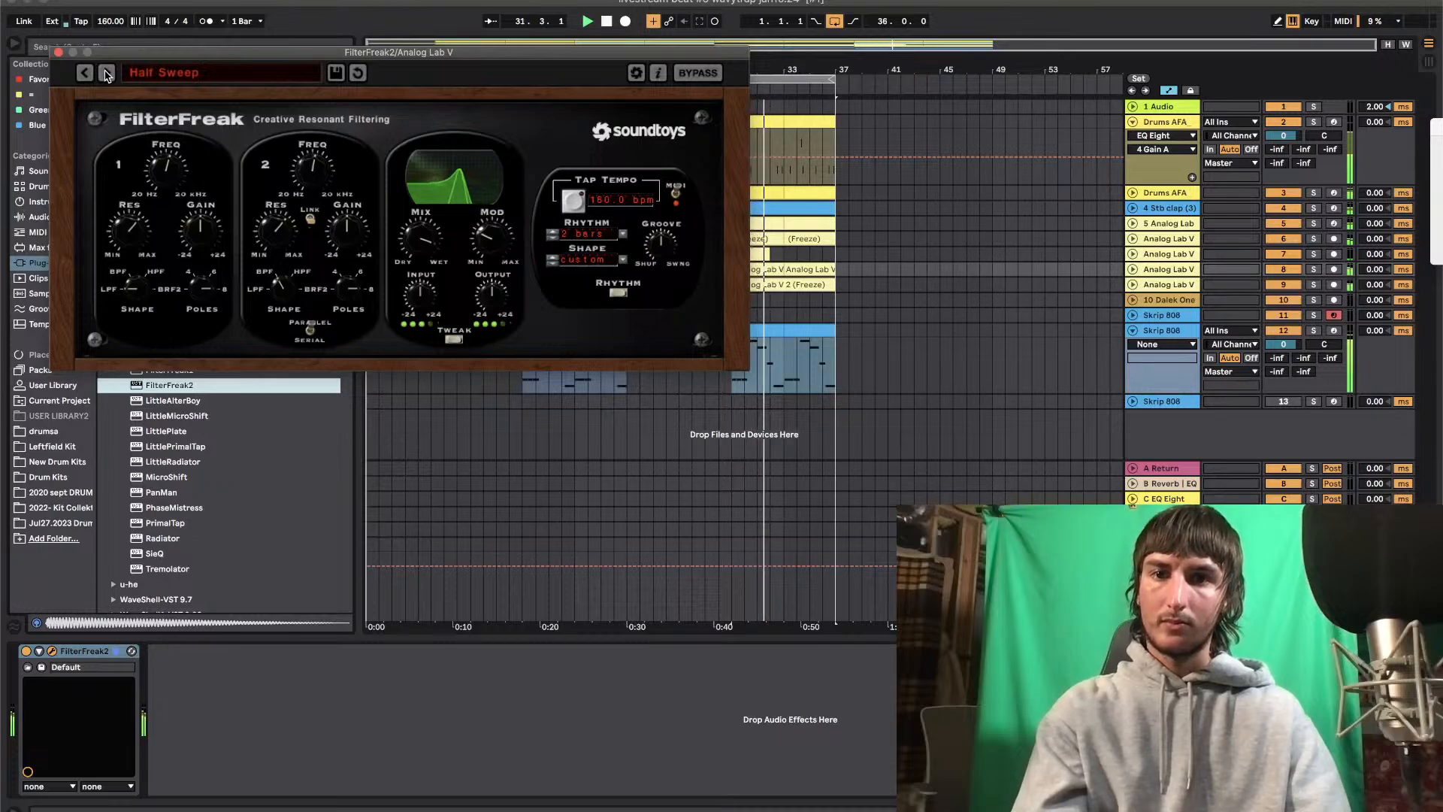
pyautogui.click(108, 73)
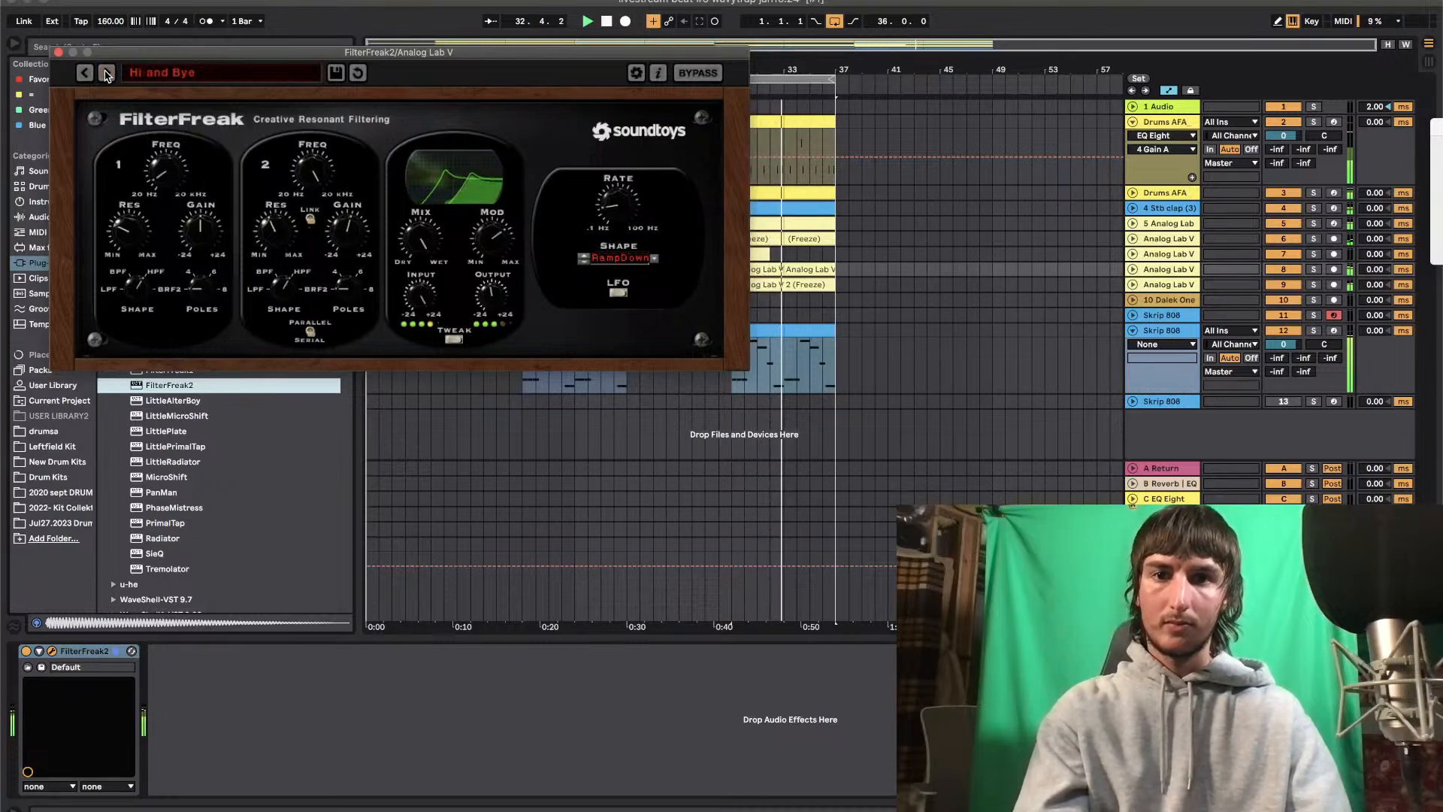
pyautogui.click(108, 73)
pyautogui.click(108, 72)
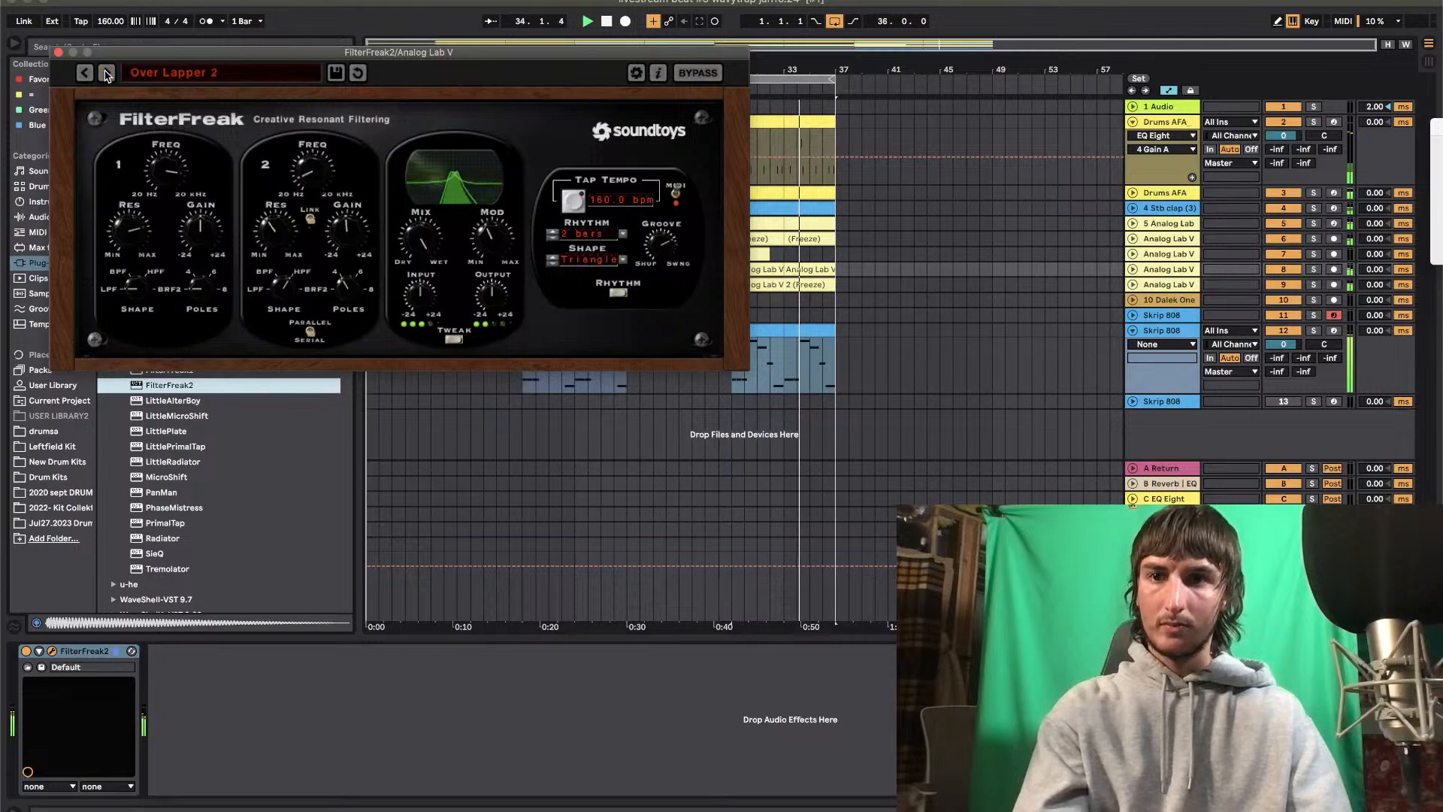
pyautogui.click(107, 73)
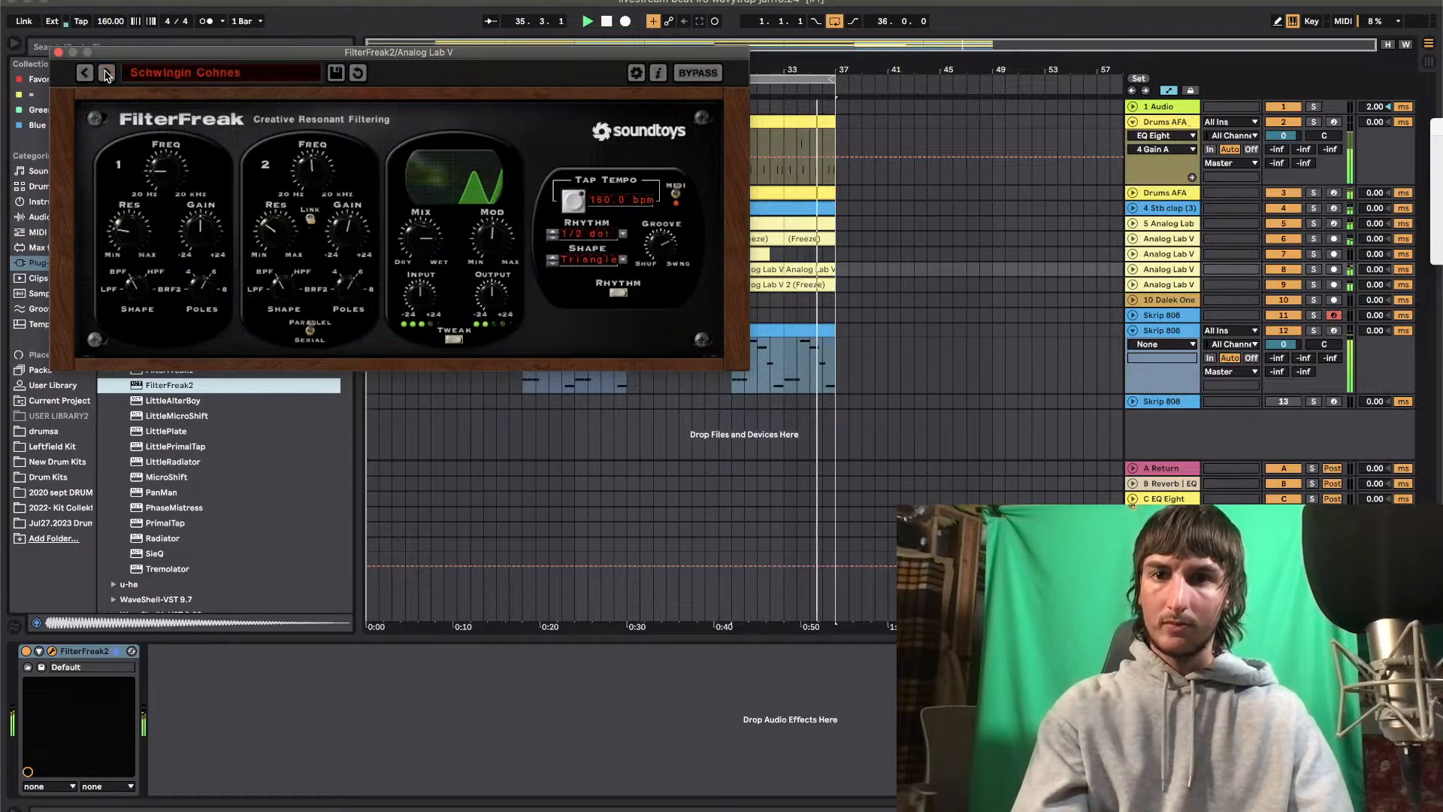
pyautogui.click(107, 73)
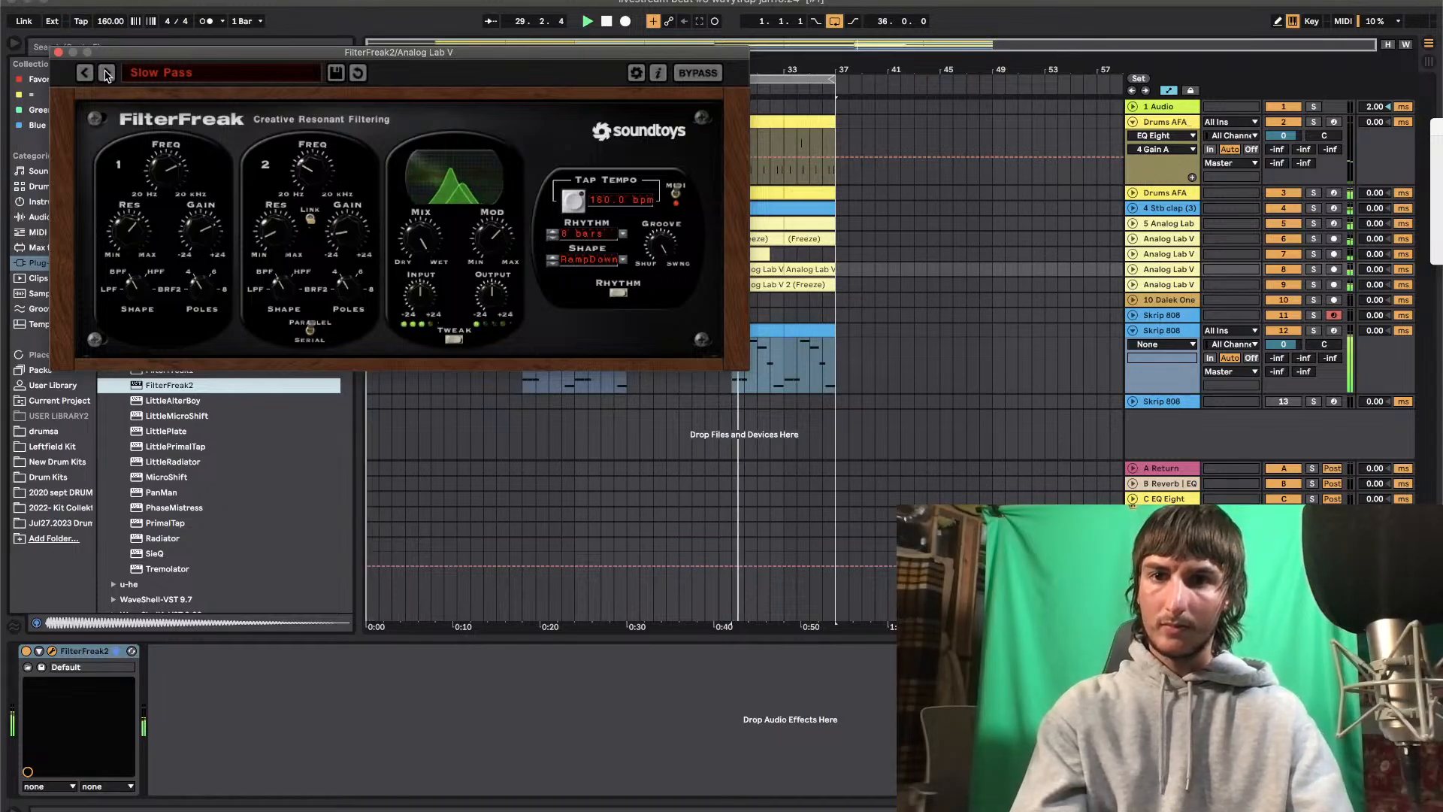
pyautogui.click(108, 72)
pyautogui.click(107, 73)
pyautogui.click(107, 73)
pyautogui.click(107, 73)
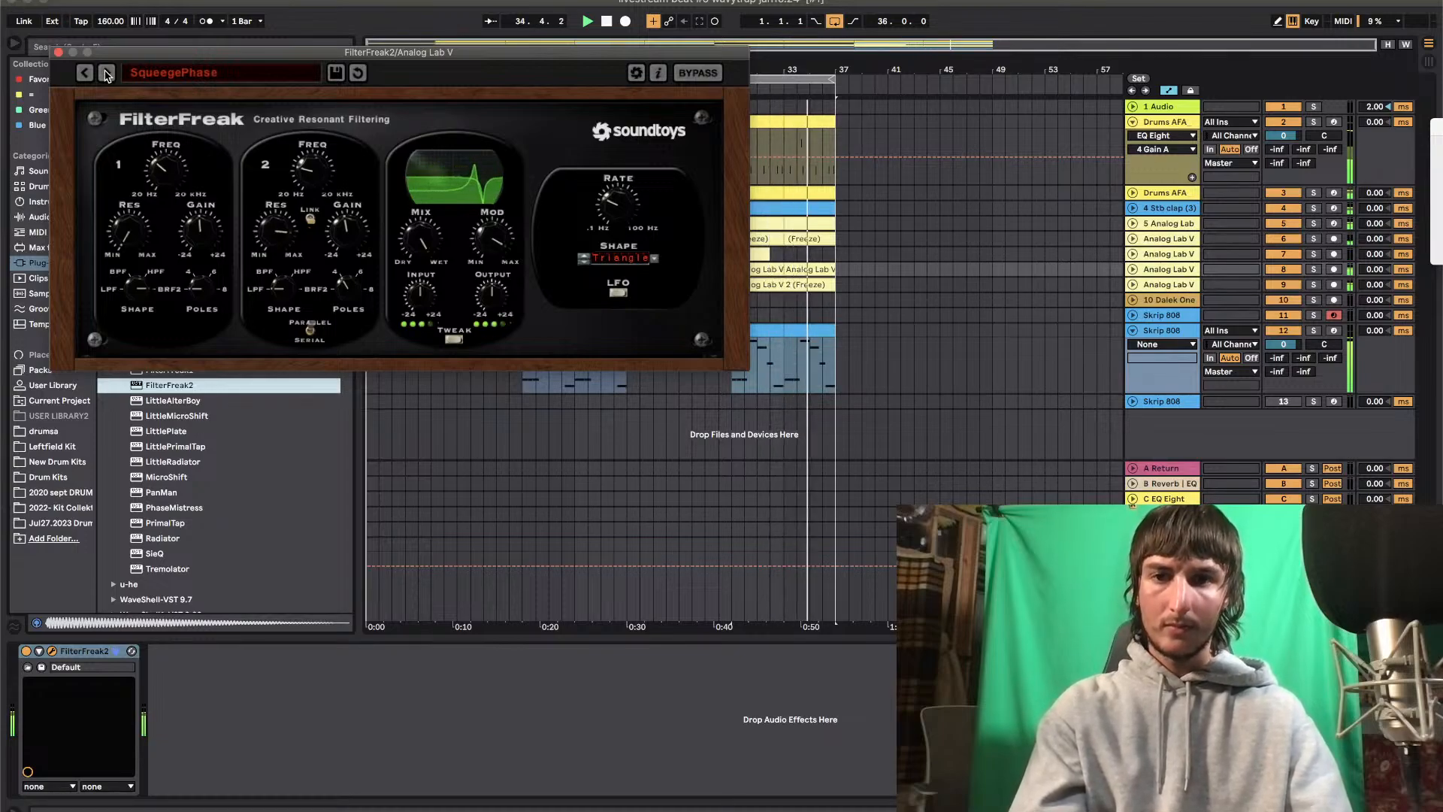
pyautogui.click(59, 53)
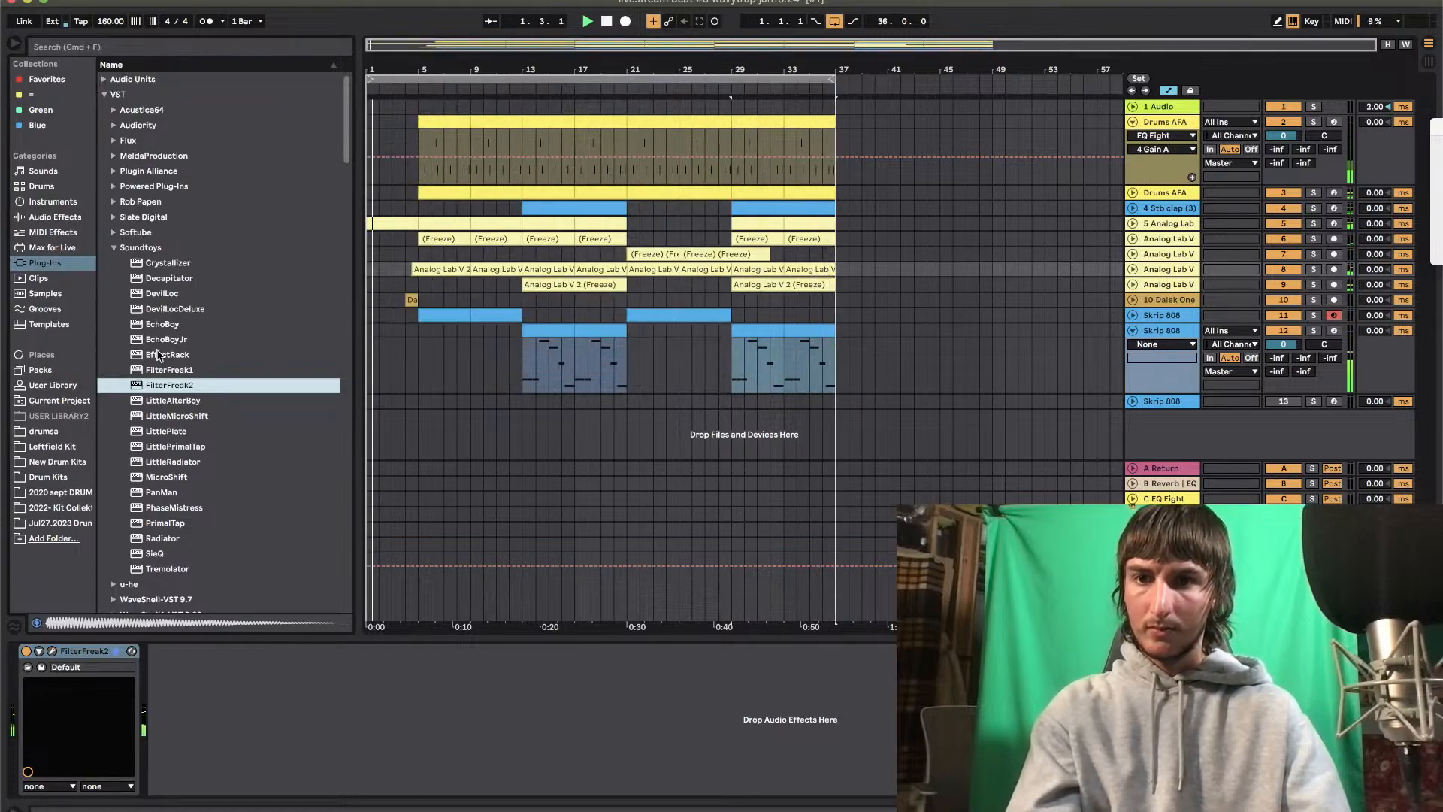
# Add an Auto Filter after FilterFreak2 on track 8 and set its filter frequency to 5.06 kHz
pyautogui.click(71, 222)
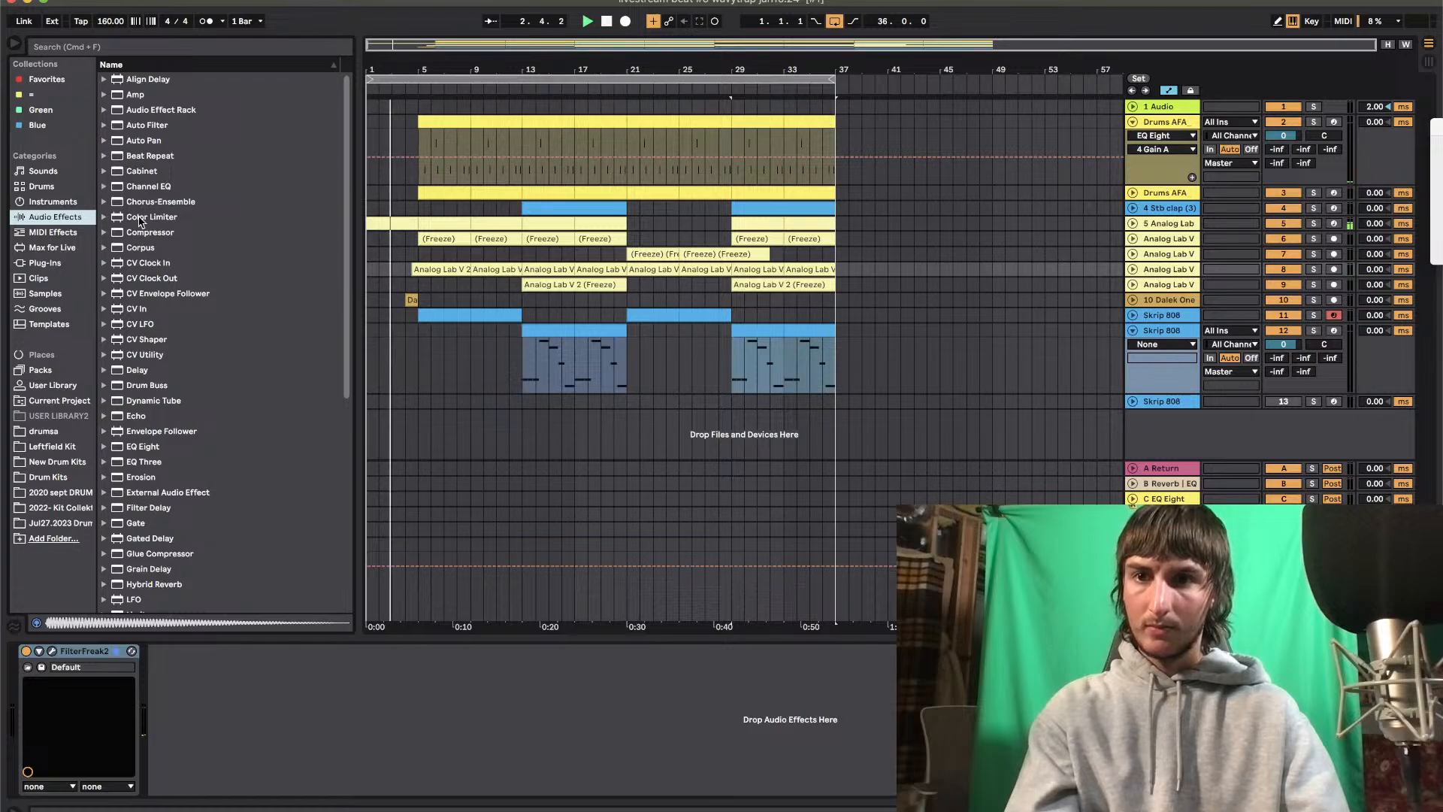
pyautogui.click(137, 128)
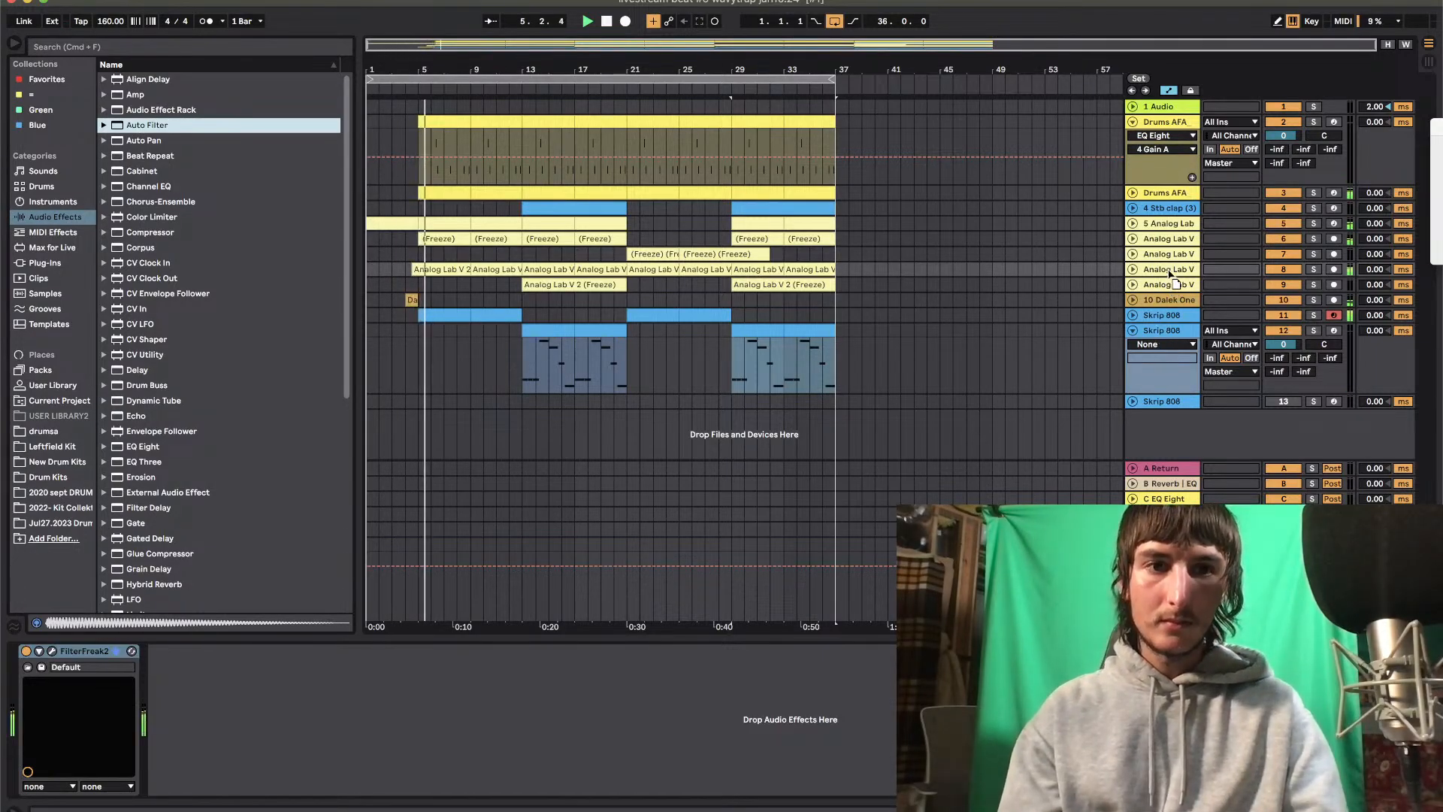
pyautogui.press('Return')
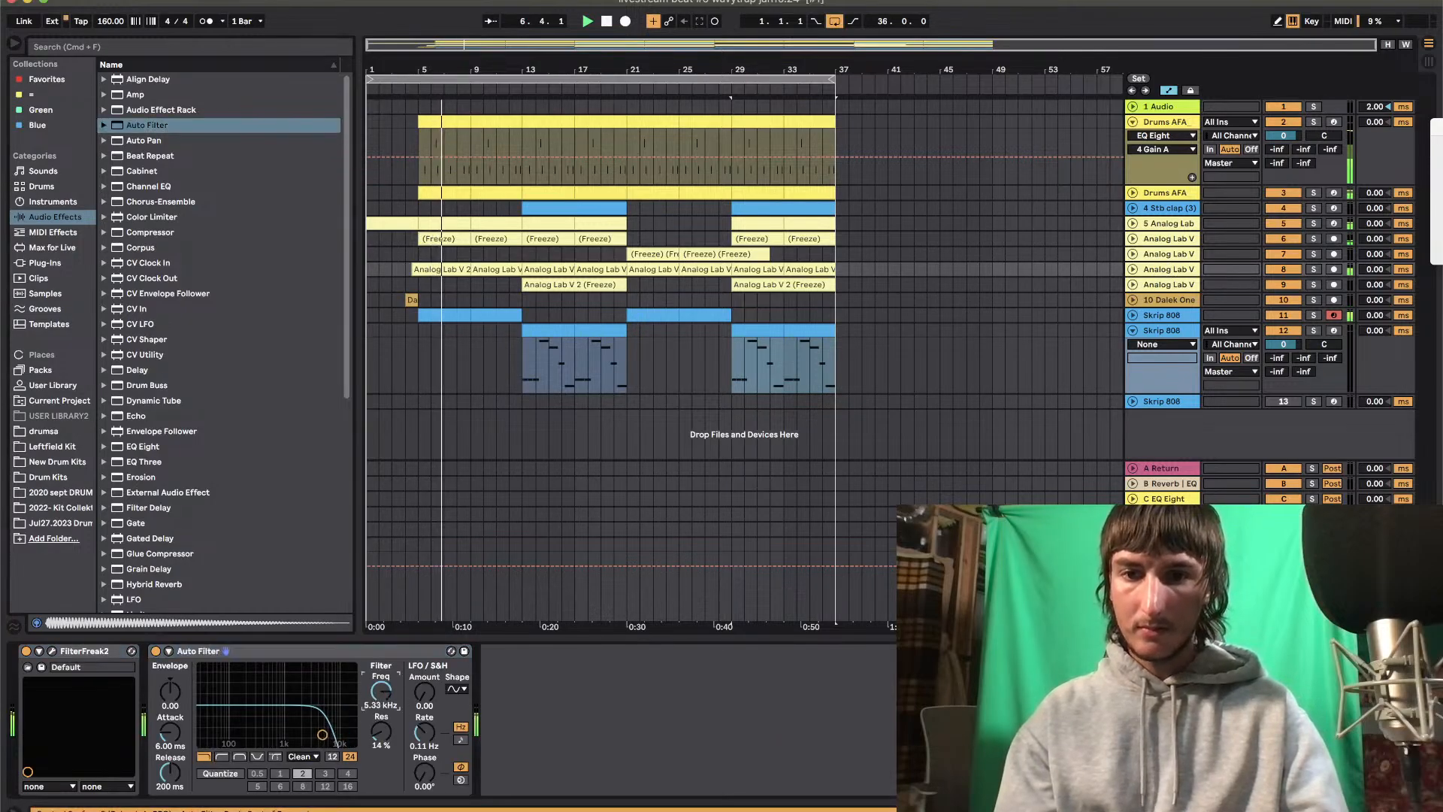
pyautogui.moveTo(381, 690); pyautogui.dragTo(378, 647)
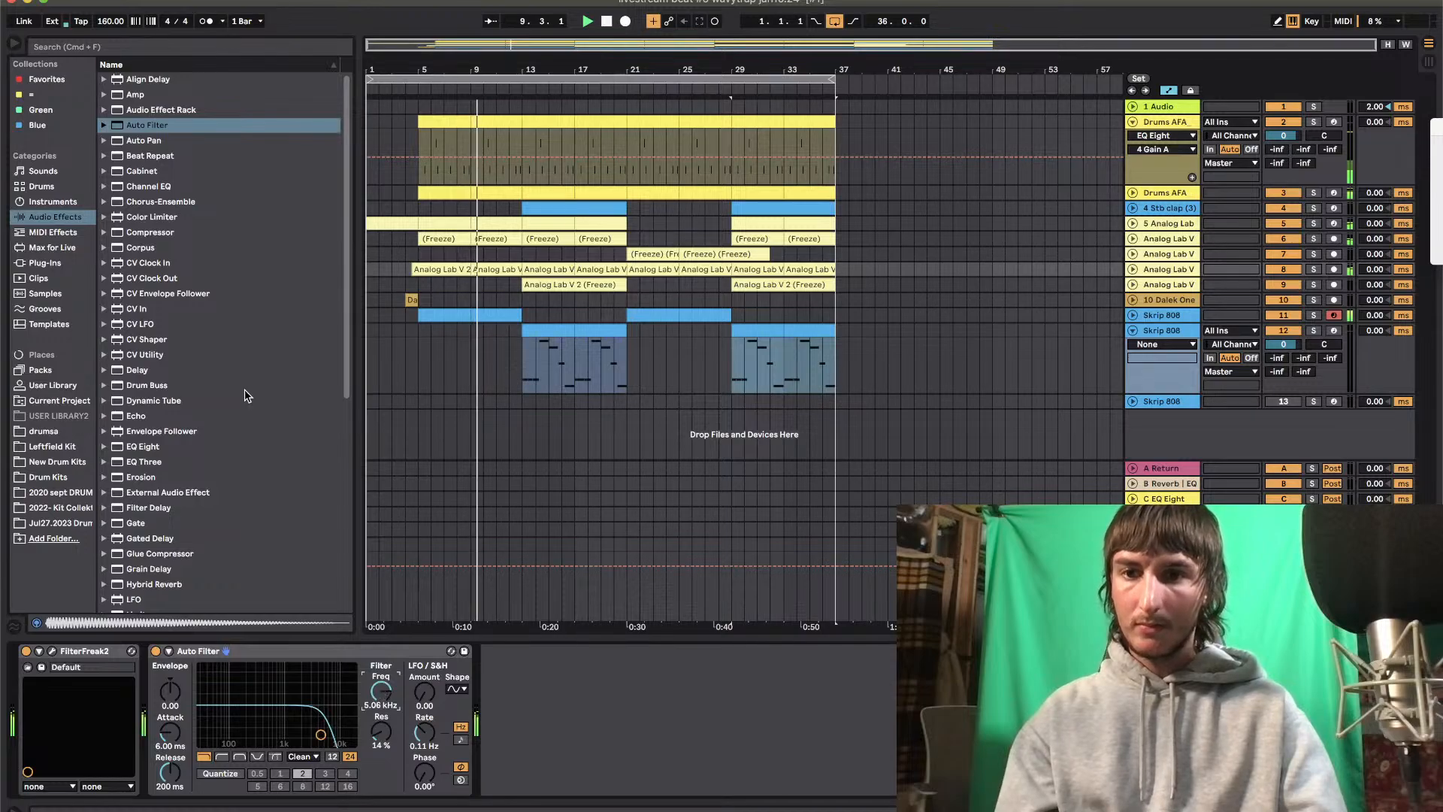
# Reopen FilterFreak2 on track 8, lower its Mix amount, and close the plug-in window
pyautogui.click(52, 652)
pyautogui.moveTo(423, 239); pyautogui.dragTo(428, 288)
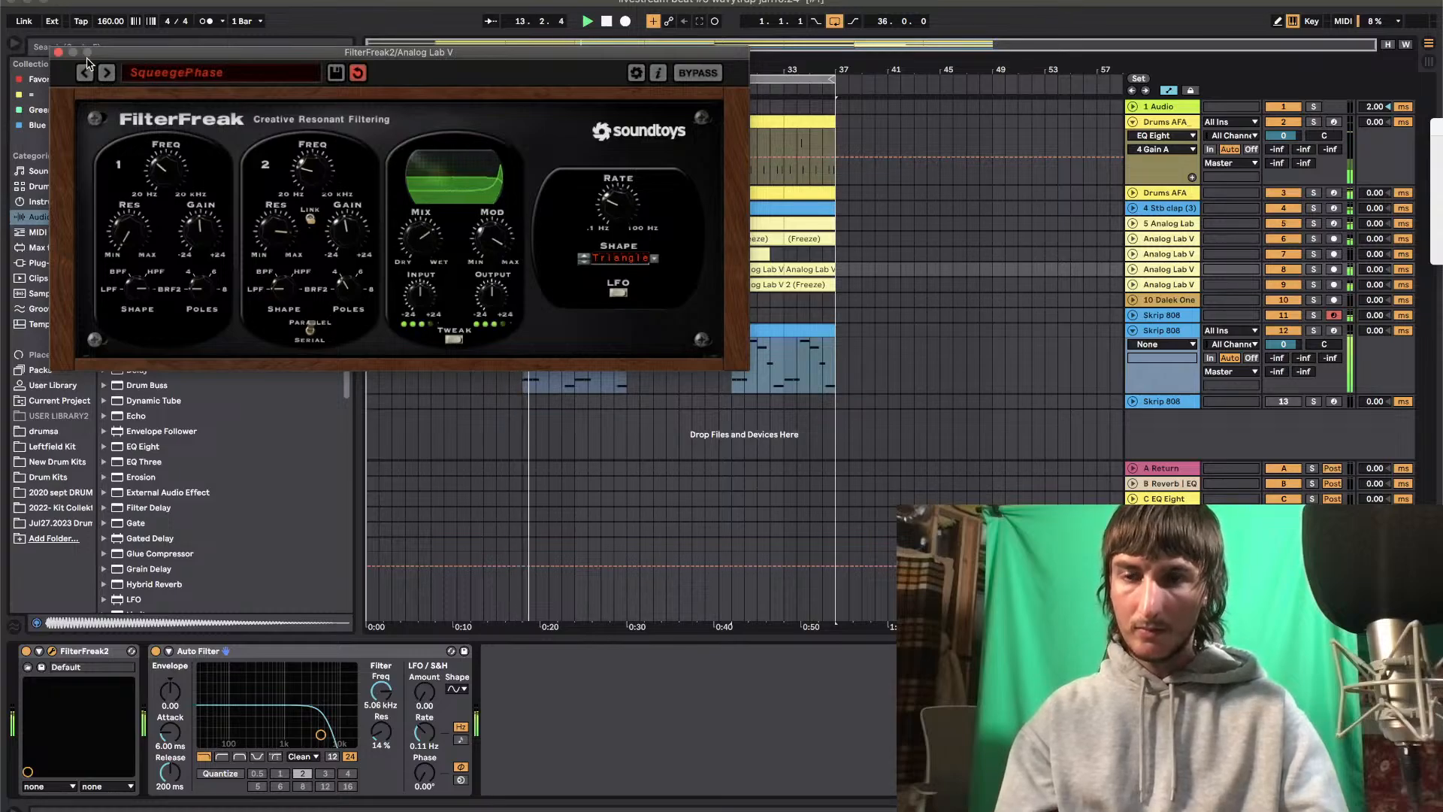
pyautogui.click(57, 53)
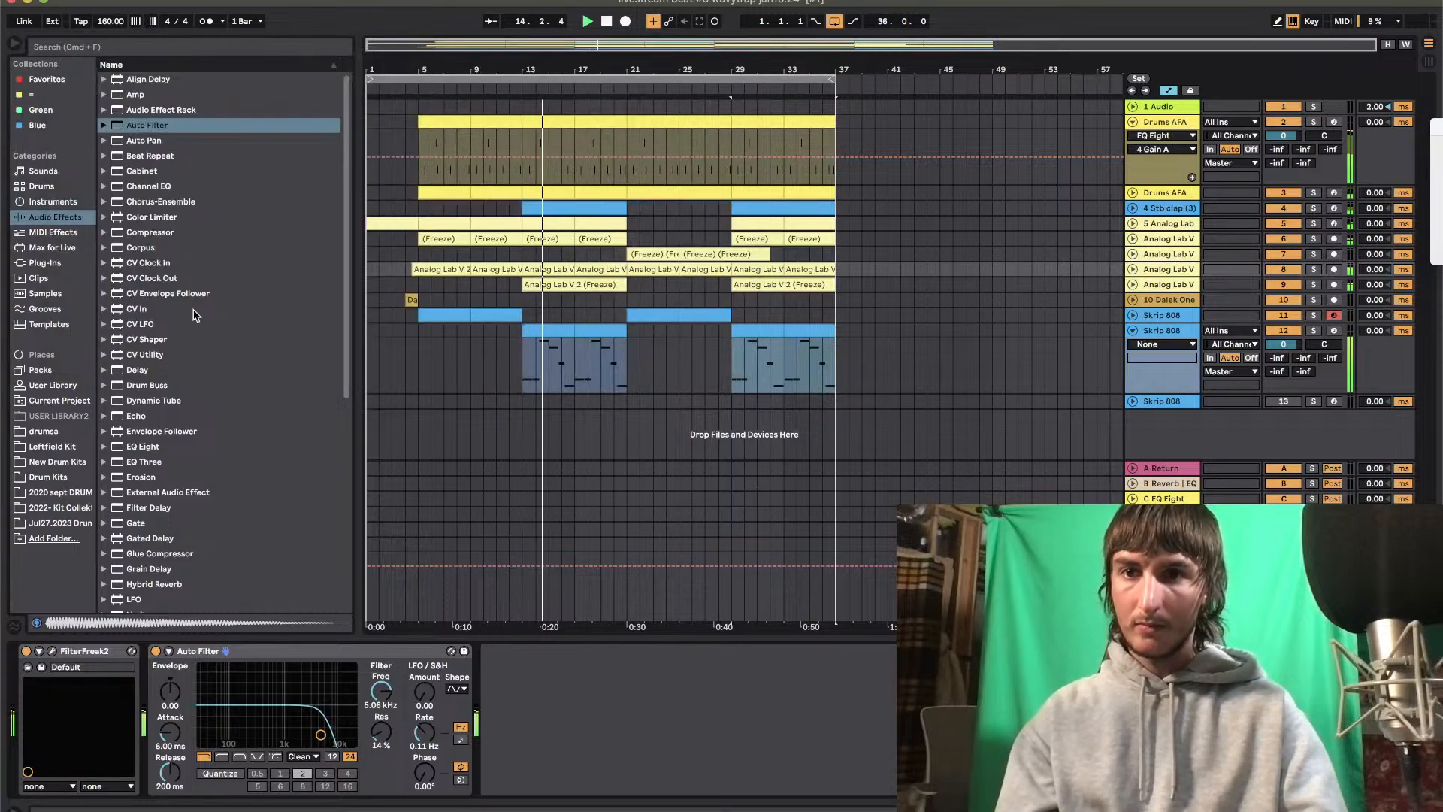
# Add UAD UA 1176LN Rev E from the Green collection to Analog Lab V track 8
pyautogui.click(92, 265)
pyautogui.click(107, 89)
pyautogui.click(106, 89)
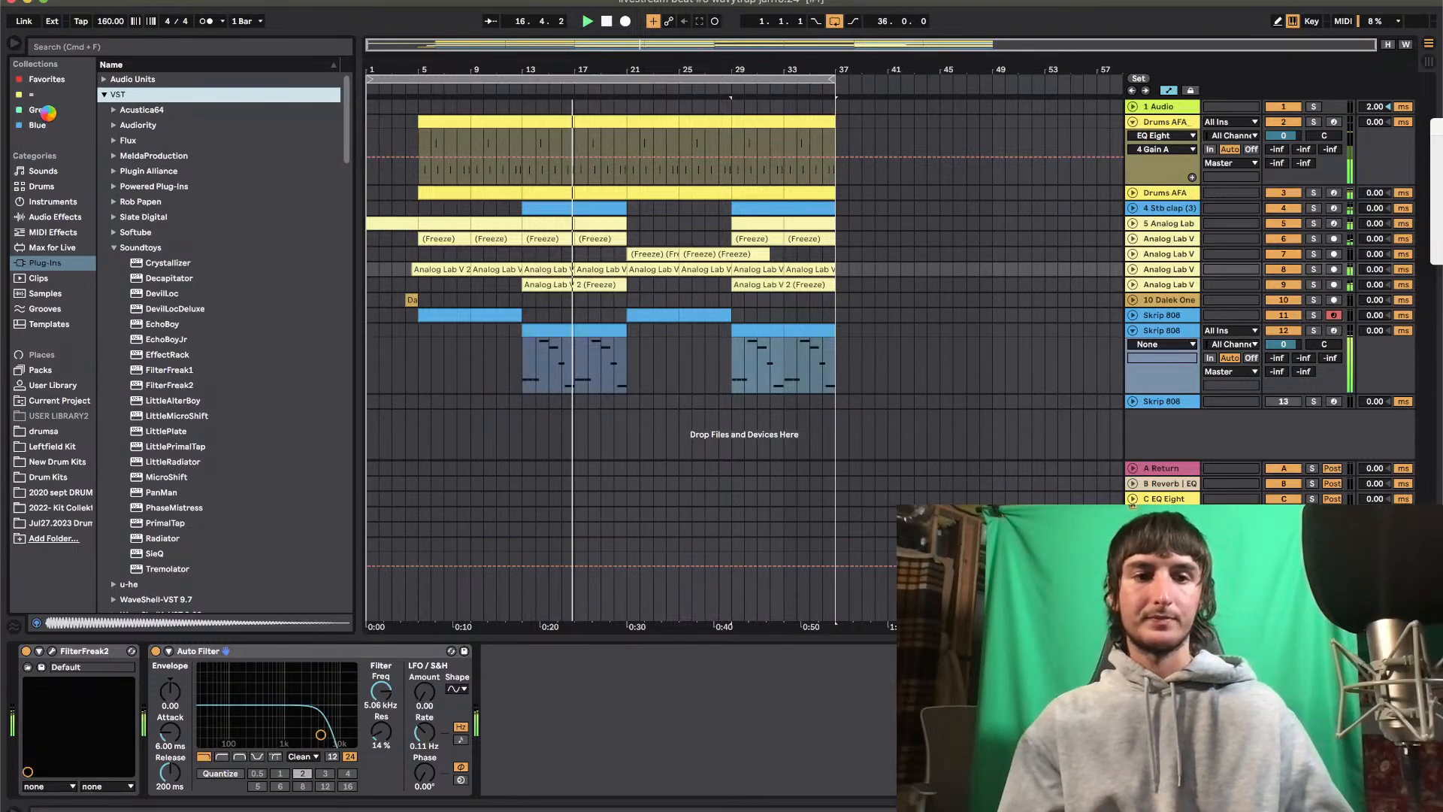
pyautogui.click(46, 112)
pyautogui.scroll(-2, 225, 451)
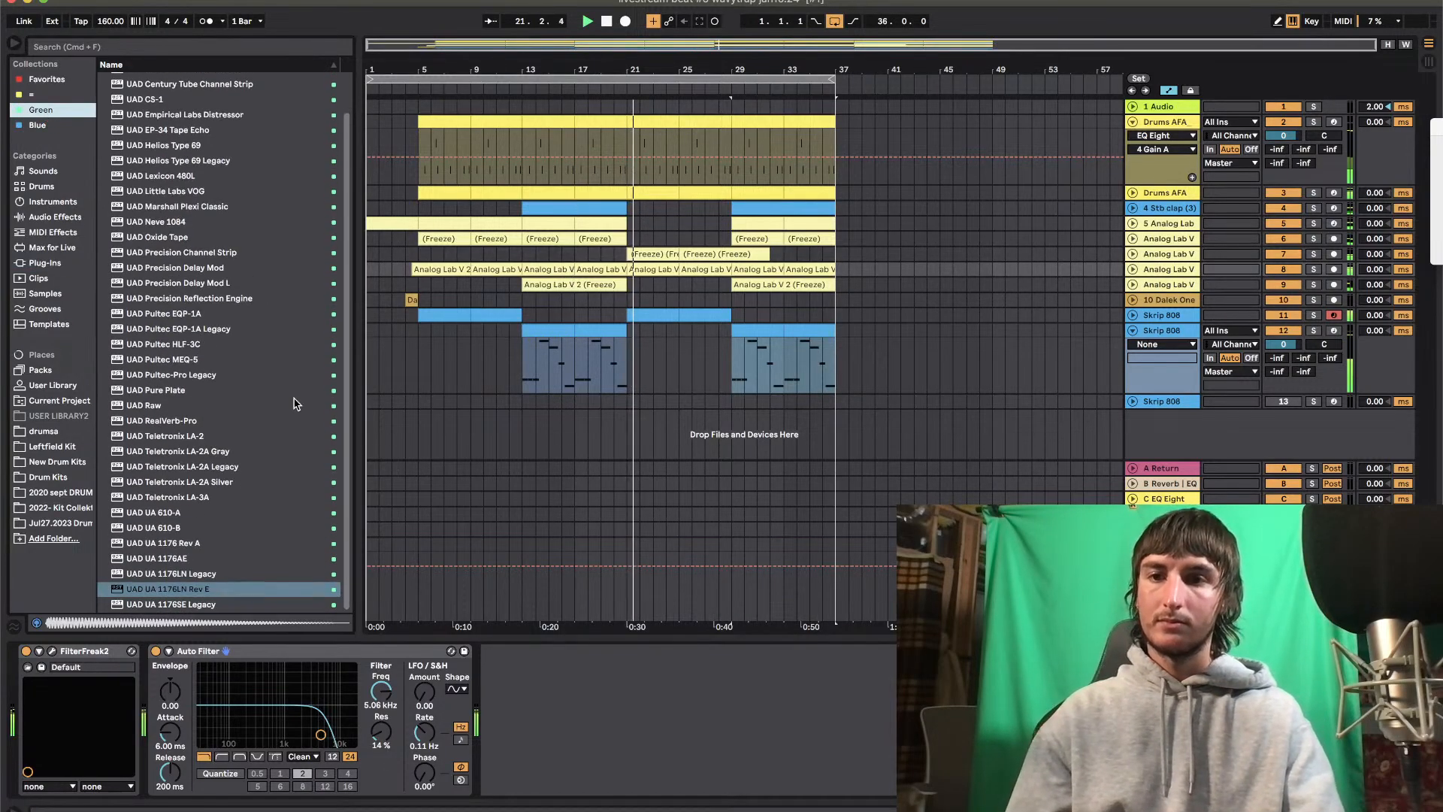
pyautogui.click(169, 590)
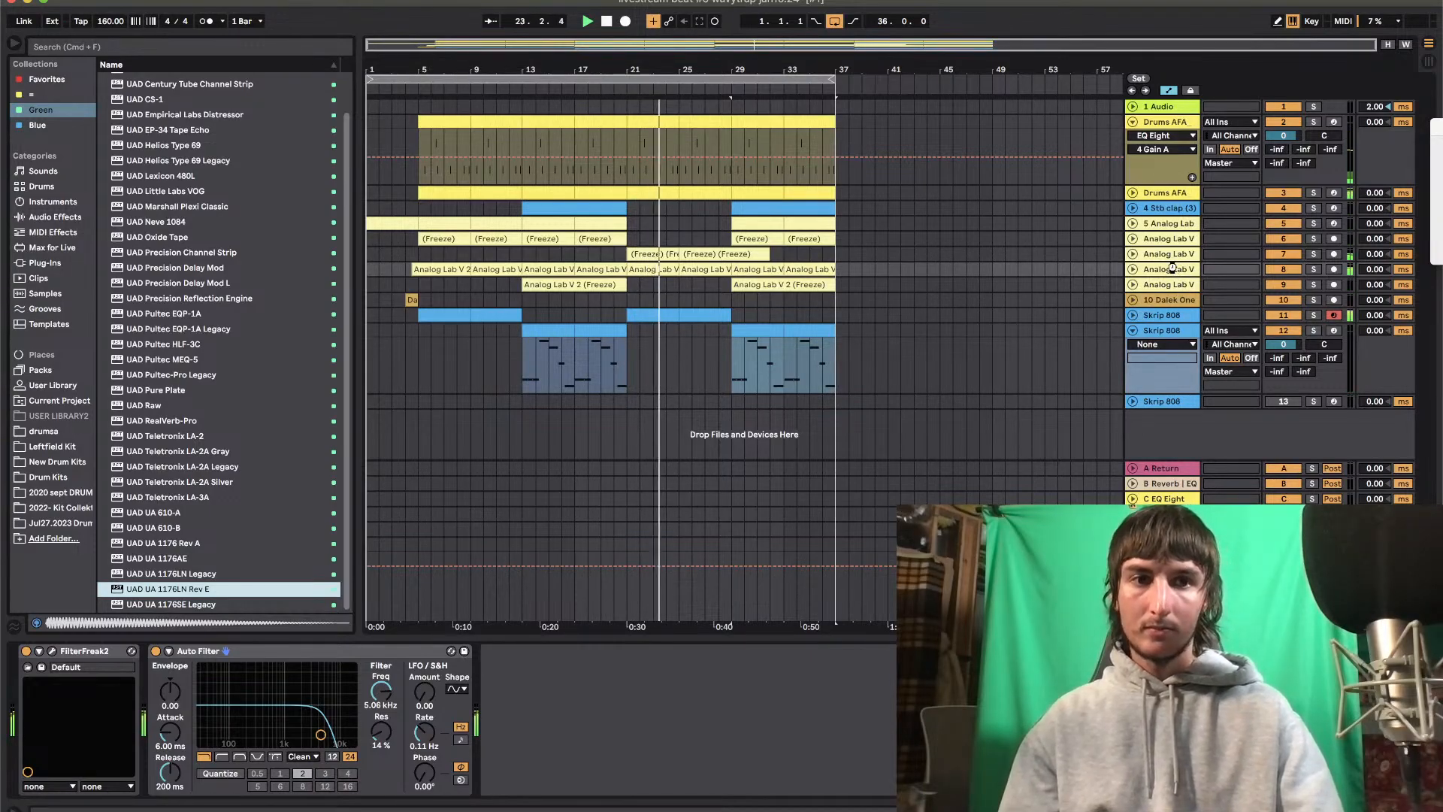
# Load the selected UA 1176LN Rev E onto track 8, adjust its input level, and close the plug-in window and device view
pyautogui.press('Return')
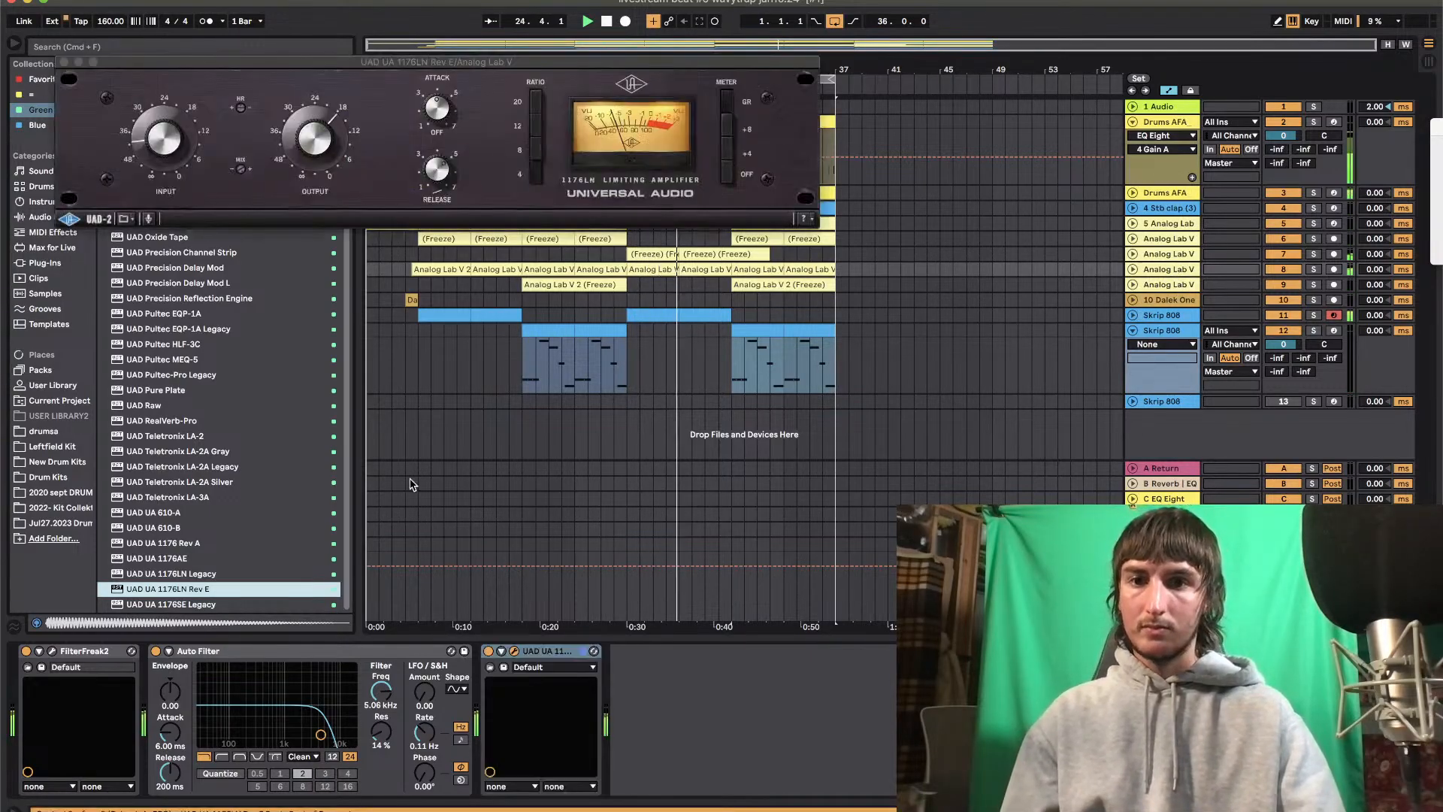
pyautogui.click(158, 152)
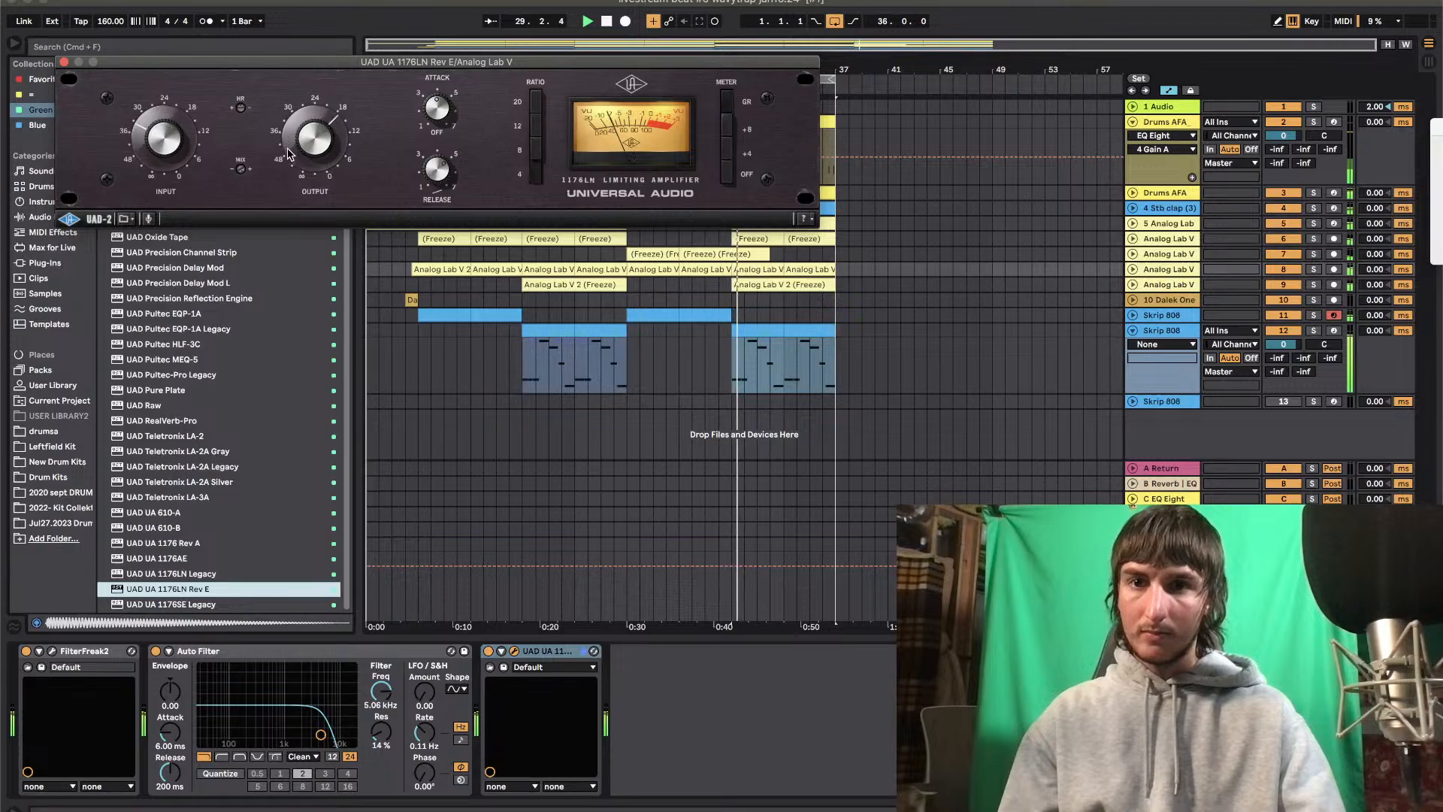
pyautogui.click(65, 62)
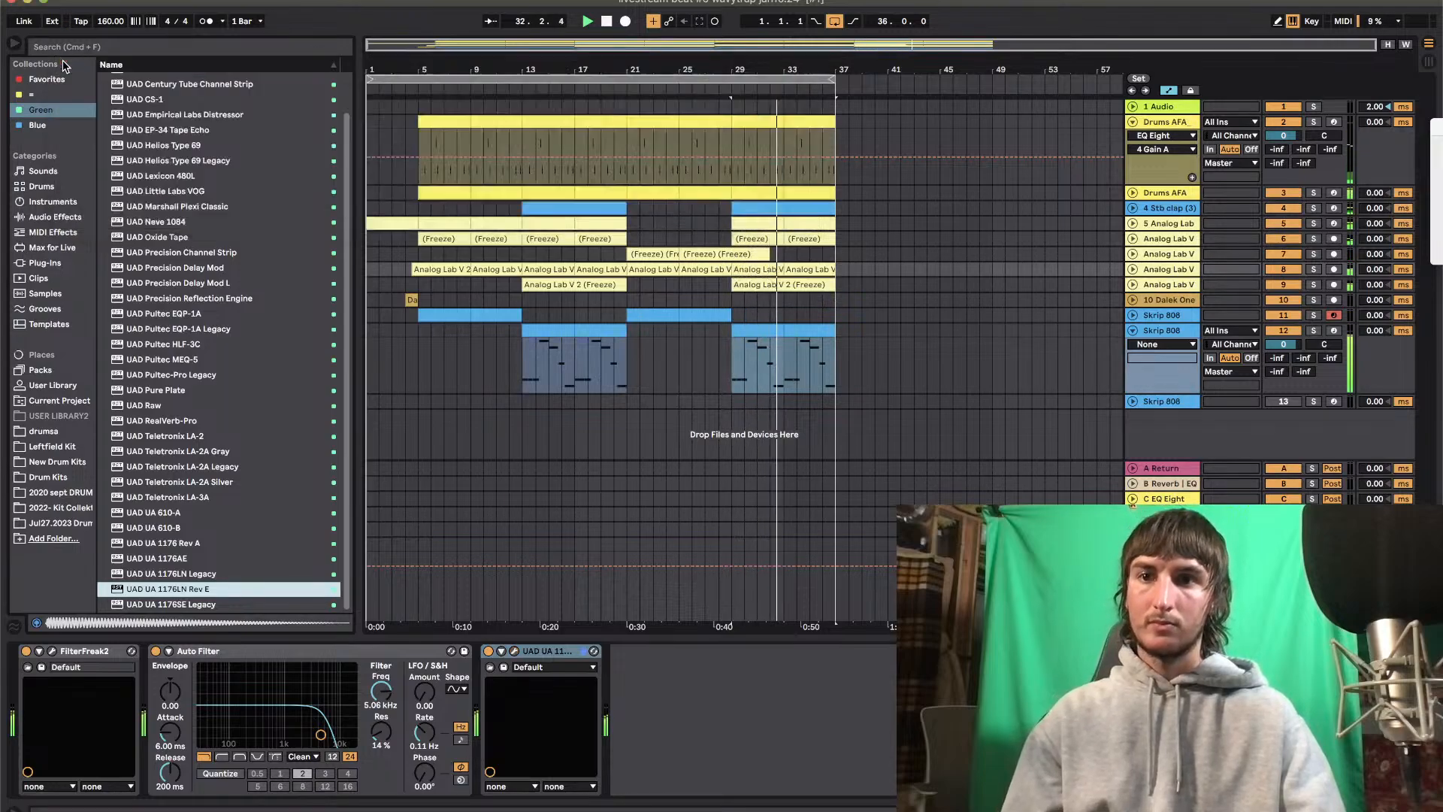
pyautogui.click(757, 639)
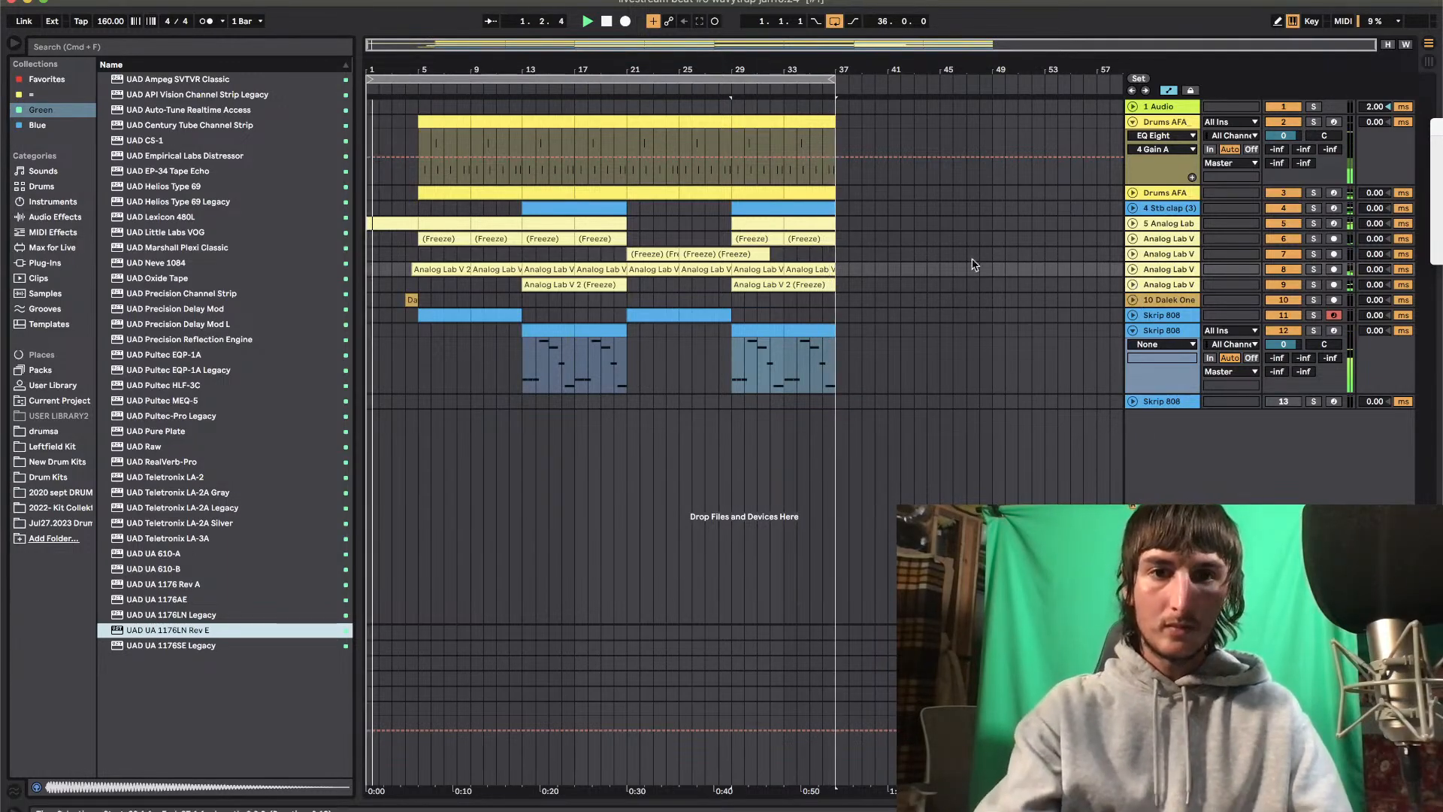
# Duplicate Analog Lab V track 6, delete the copy's clips from bars 5 to 21, and delete the original's clips from bars 29 to 37
pyautogui.click(1133, 239)
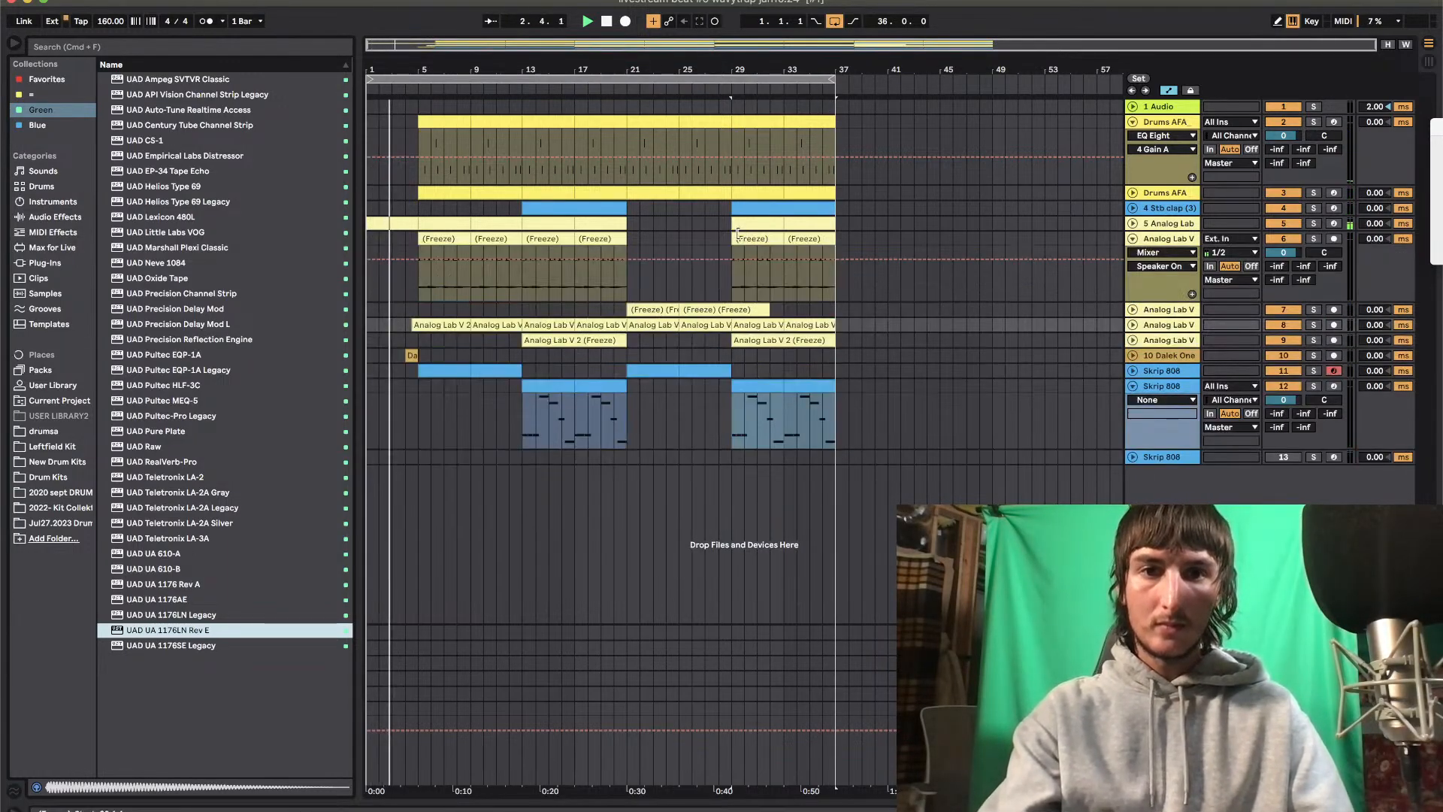
pyautogui.click(737, 233)
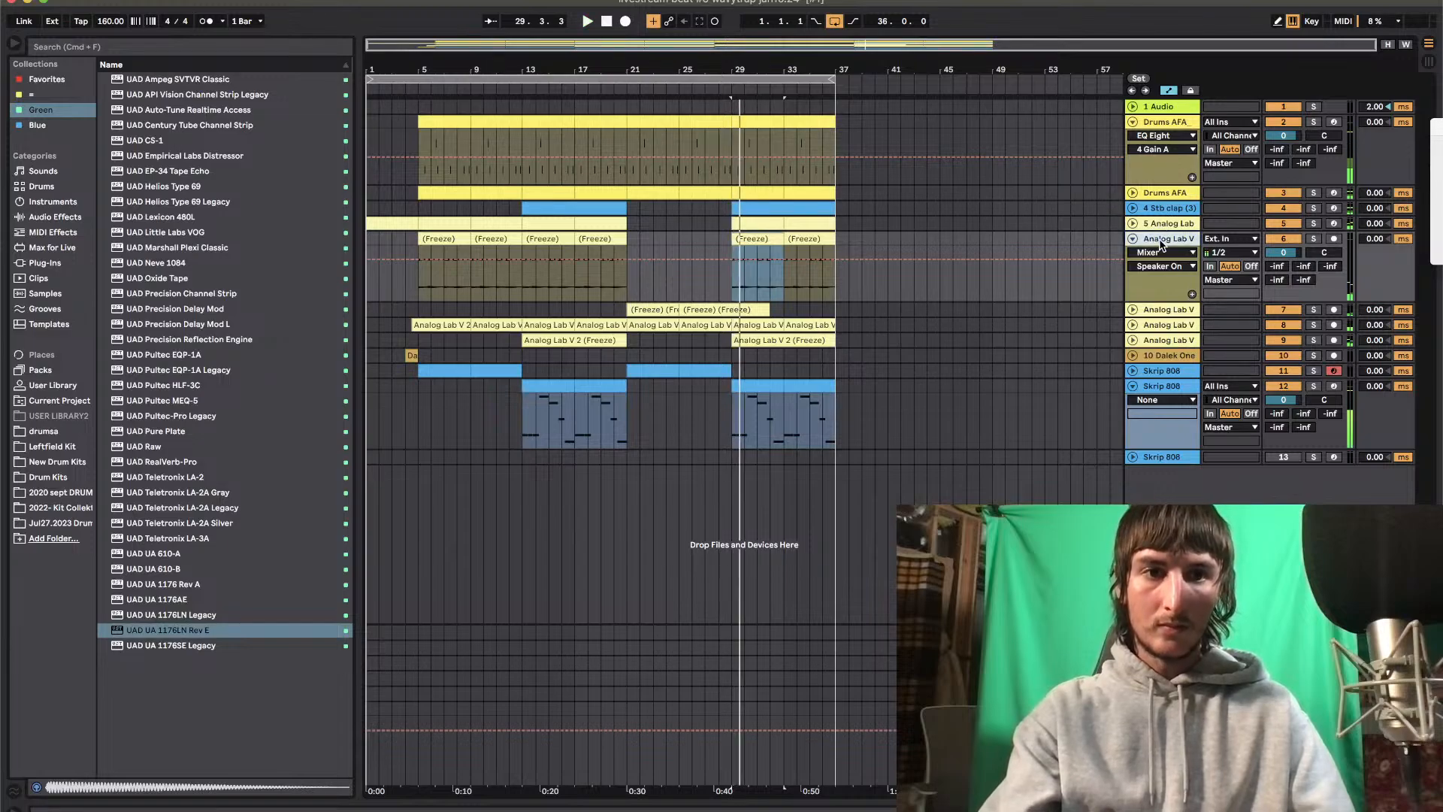
pyautogui.press('super+d')
pyautogui.click(442, 311)
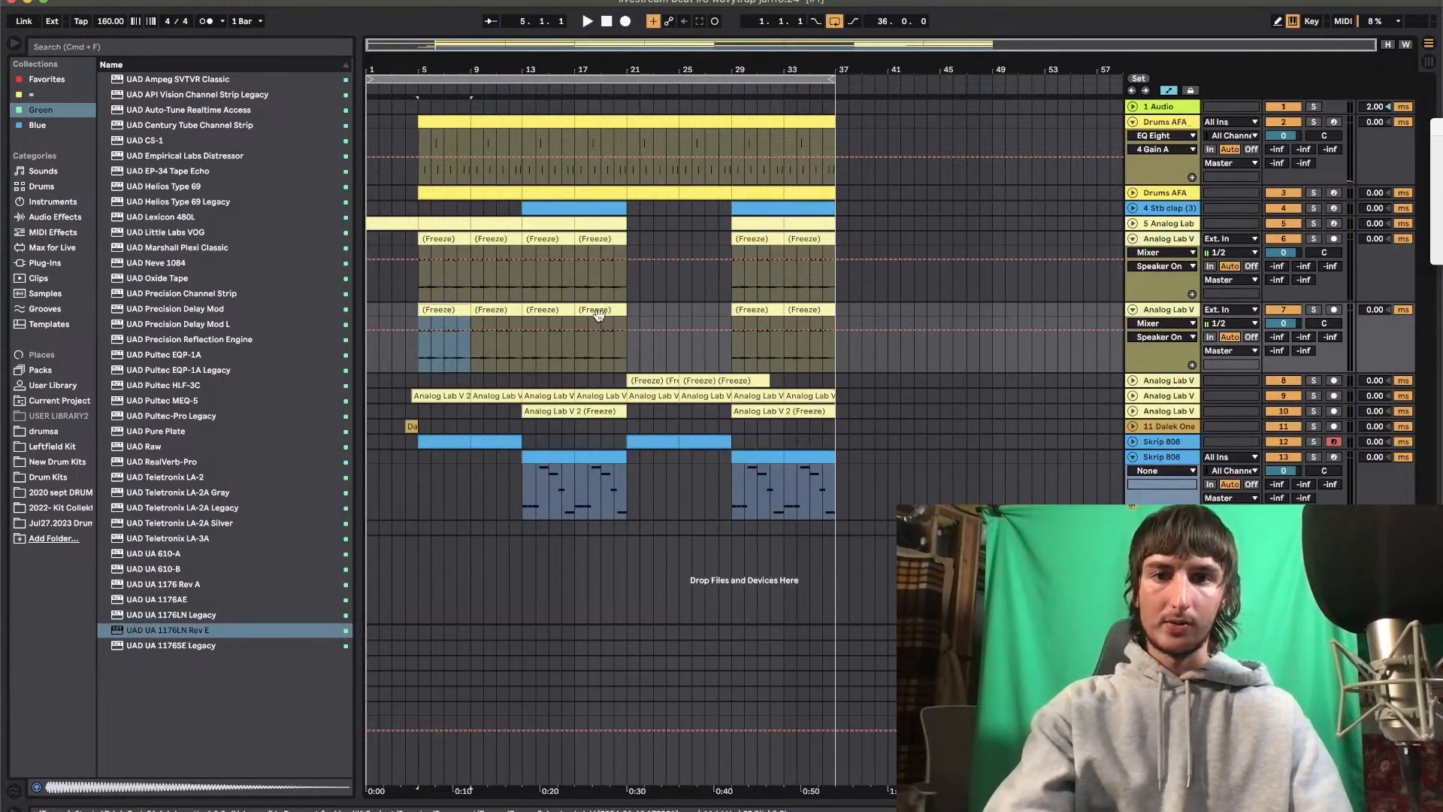
pyautogui.keyDown('shift'); pyautogui.click(599, 315); pyautogui.keyUp('shift')
pyautogui.moveTo(767, 239); pyautogui.dragTo(819, 244)
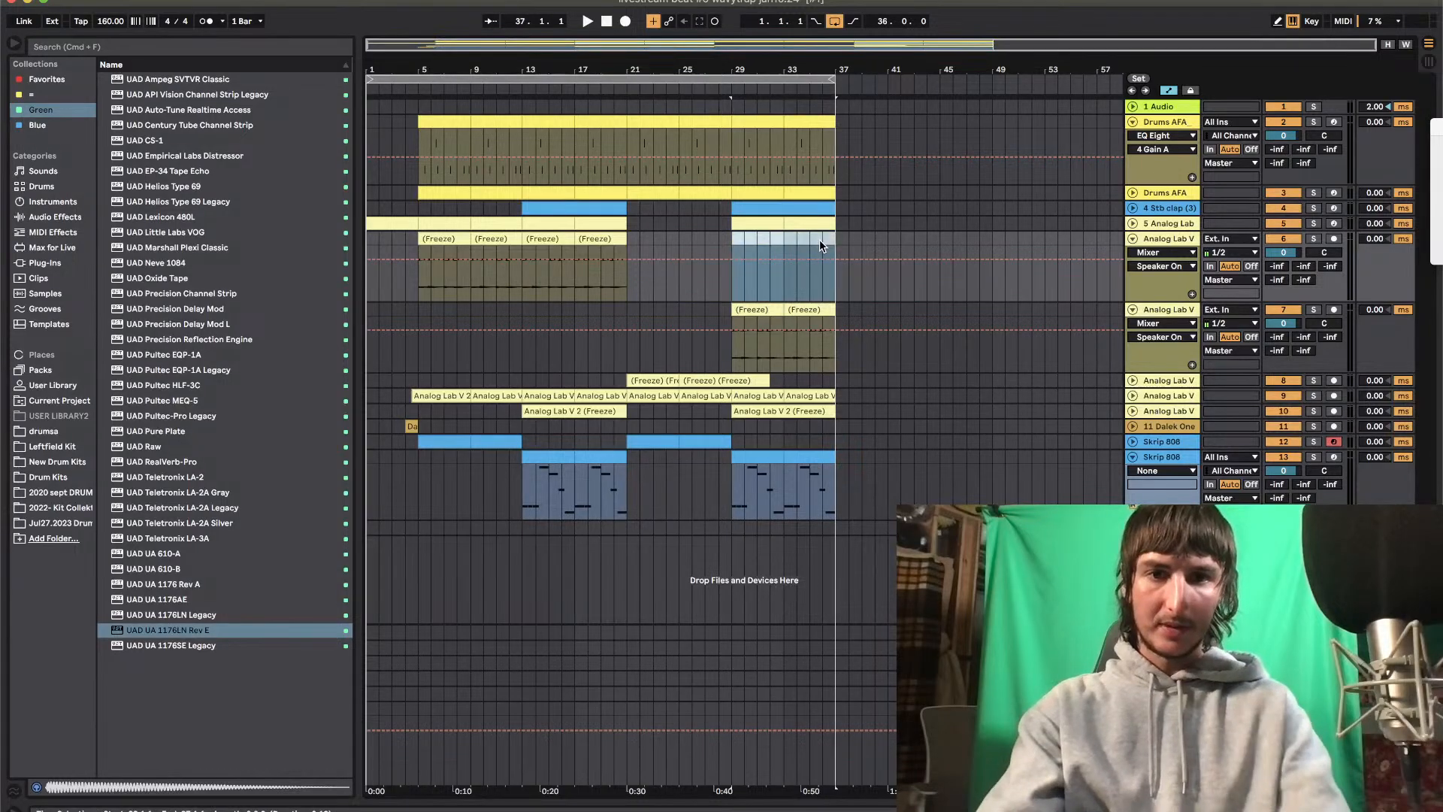
# Consolidate the two frozen clips between bars 29 and 37 on the duplicated track 7 into one clip
pyautogui.moveTo(781, 307); pyautogui.dragTo(813, 307)
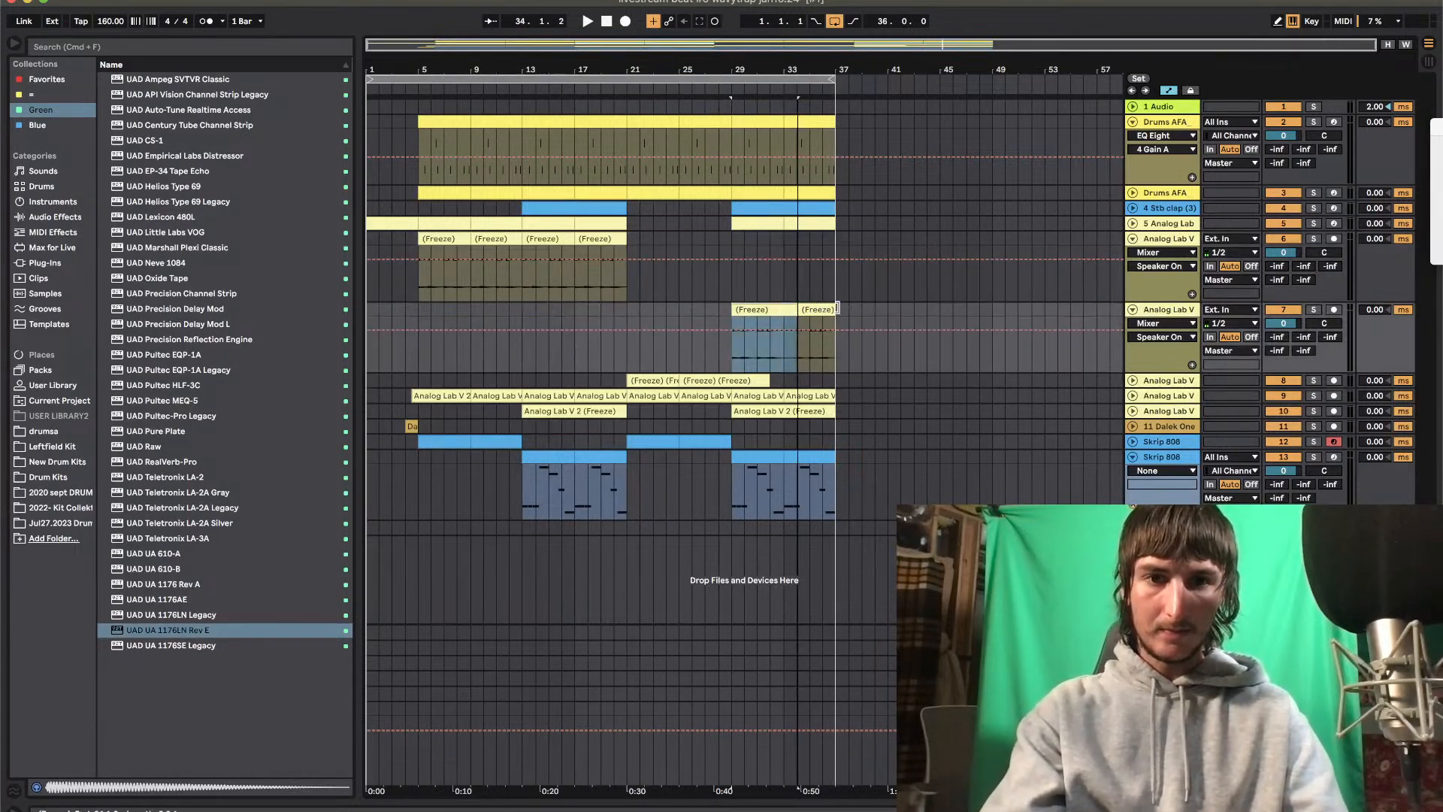
pyautogui.moveTo(798, 309); pyautogui.dragTo(782, 309)
pyautogui.keyDown('shift'); pyautogui.click(762, 309); pyautogui.keyUp('shift')
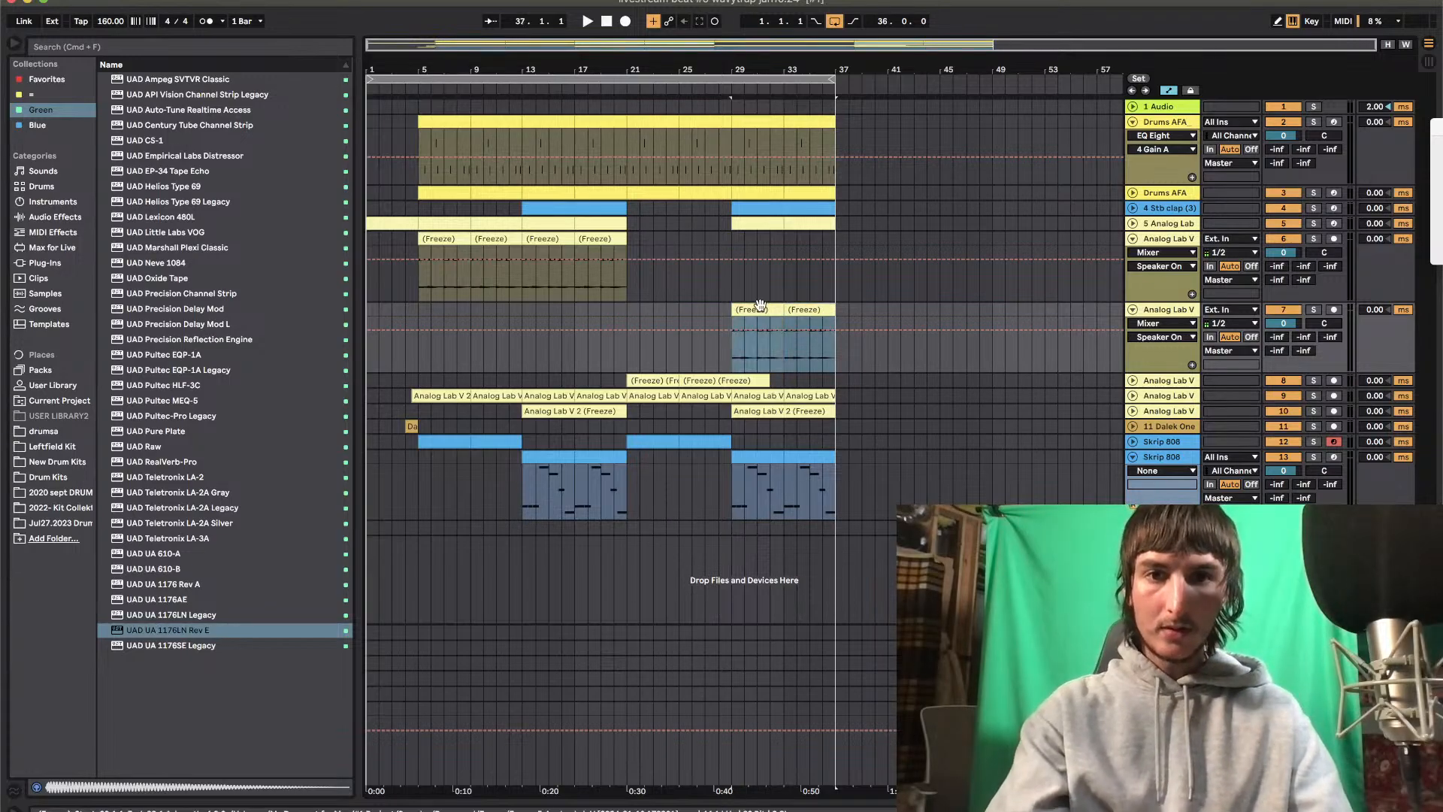
pyautogui.press('super+j')
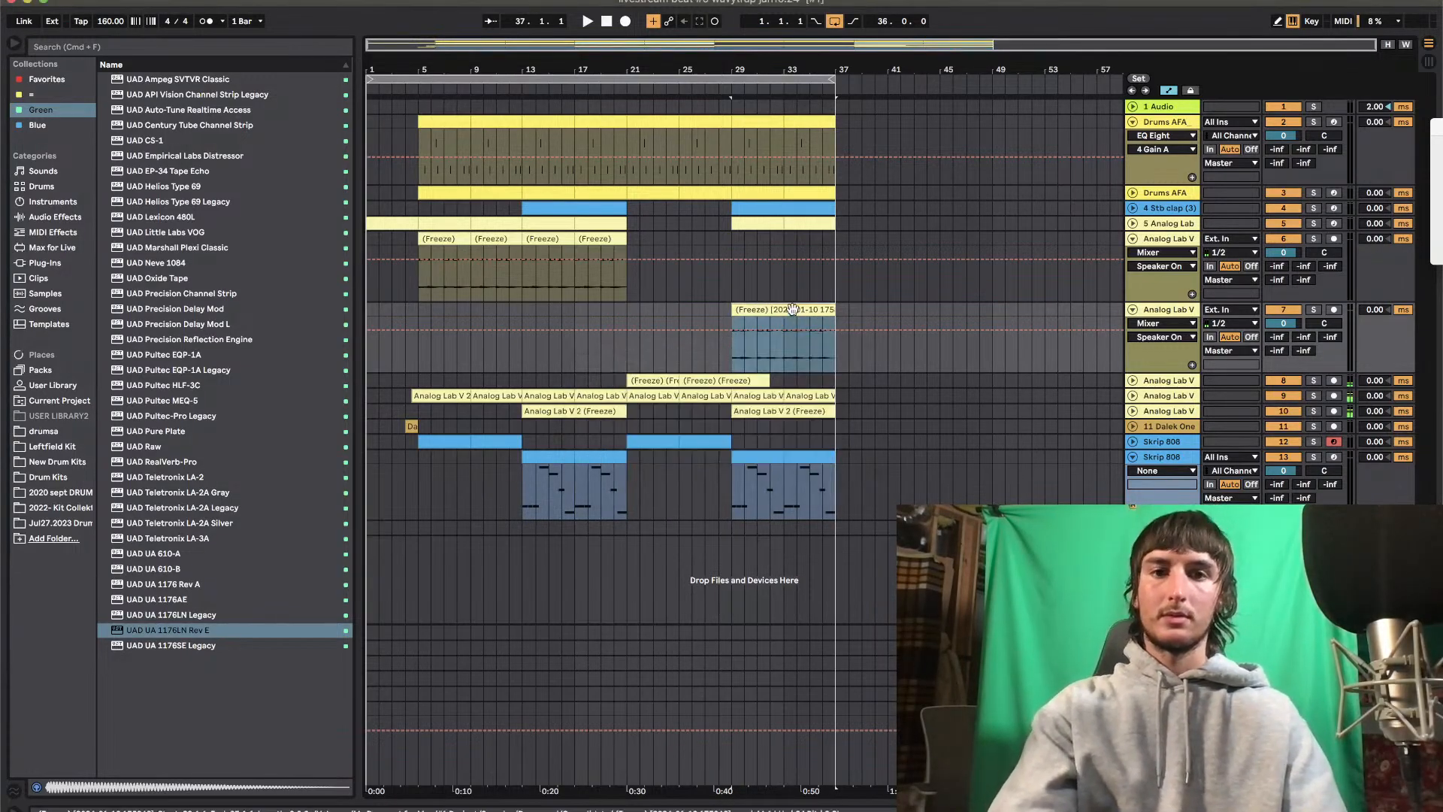
# Transpose the consolidated clip on track 7 by -12 semitones and set its warp mode to Complex Pro
pyautogui.doubleClick(791, 309)
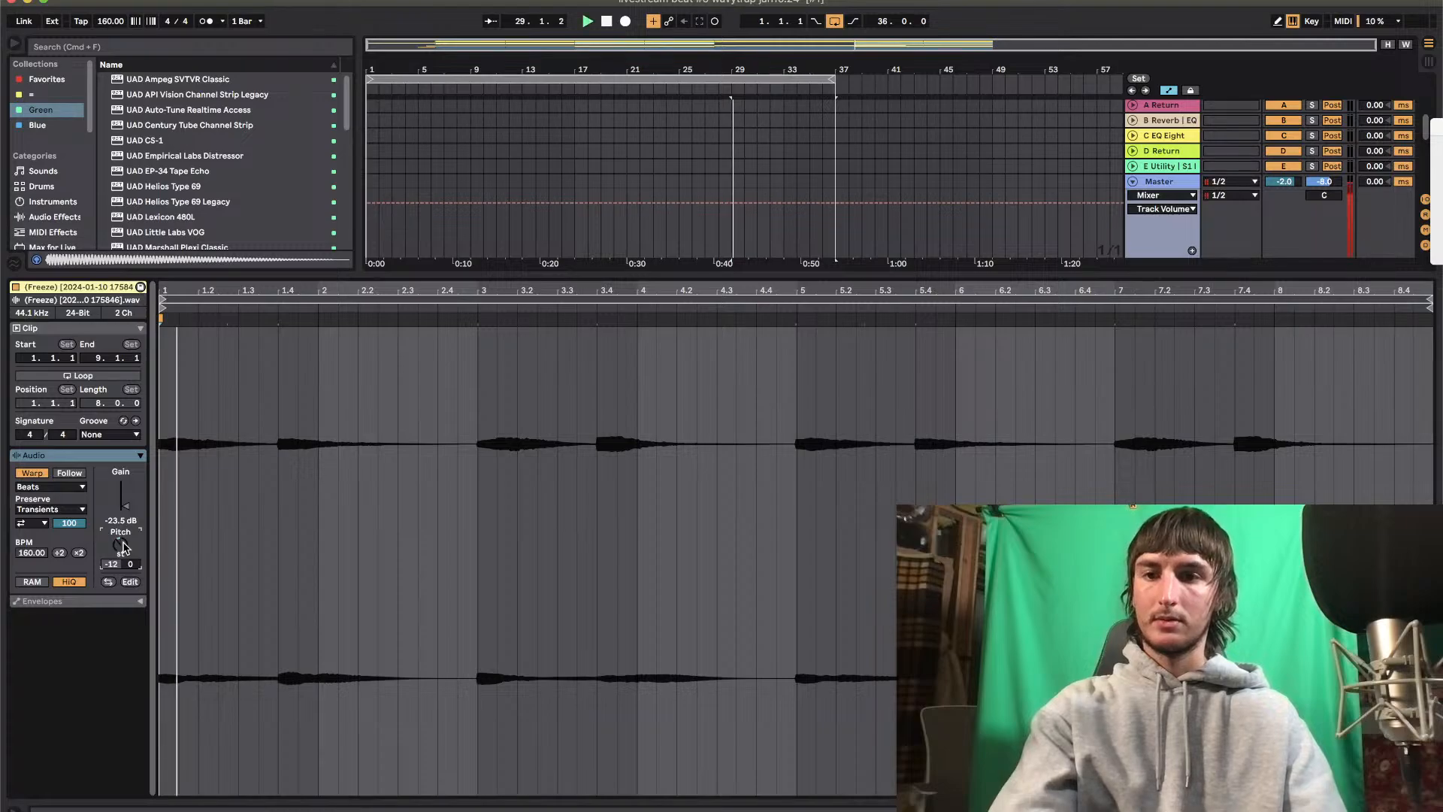
pyautogui.click(51, 486)
pyautogui.click(56, 550)
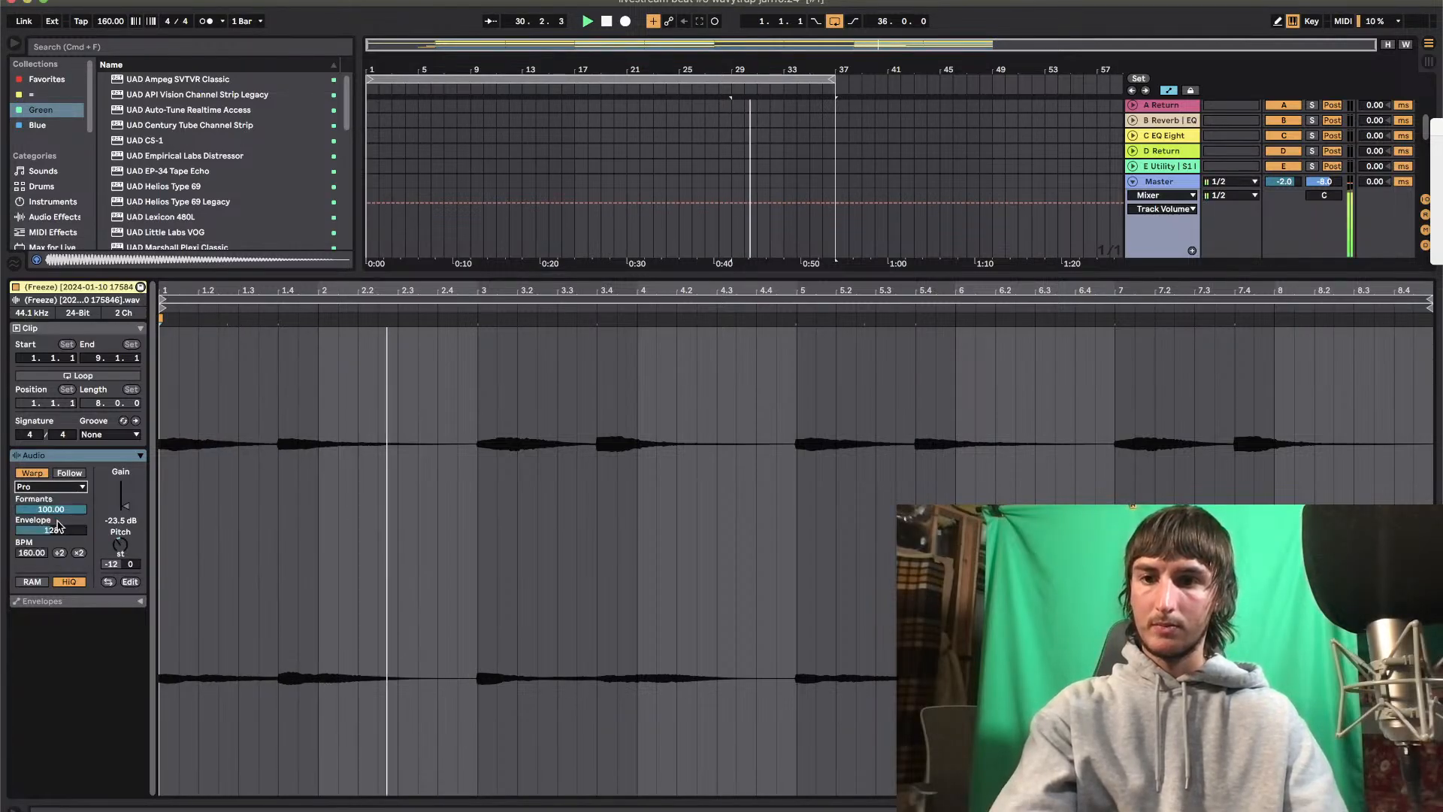
pyautogui.press('super+alt+l')
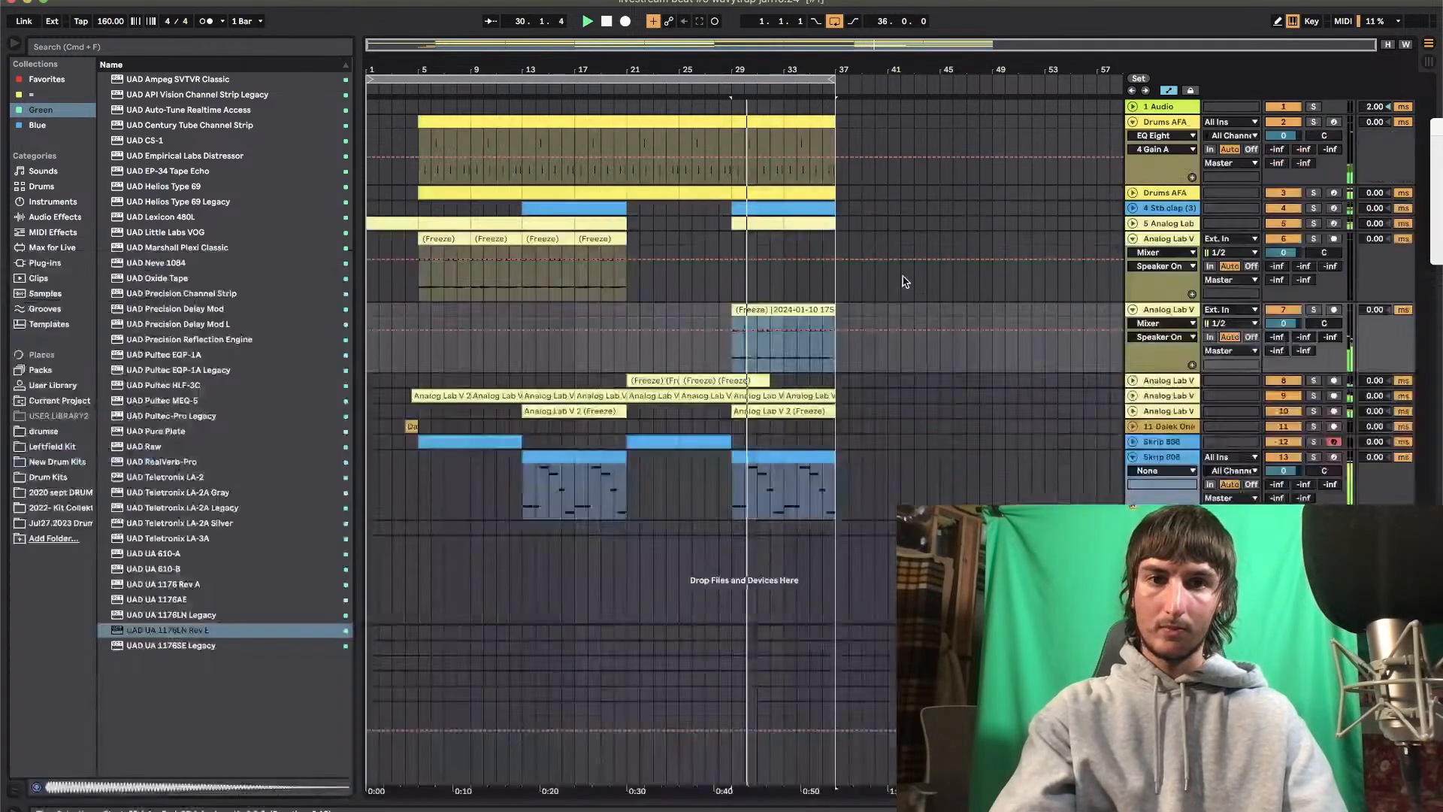
# Solo track 7 and add the Soundtoys LittleAlterBoy plug-in to it
pyautogui.press('space')
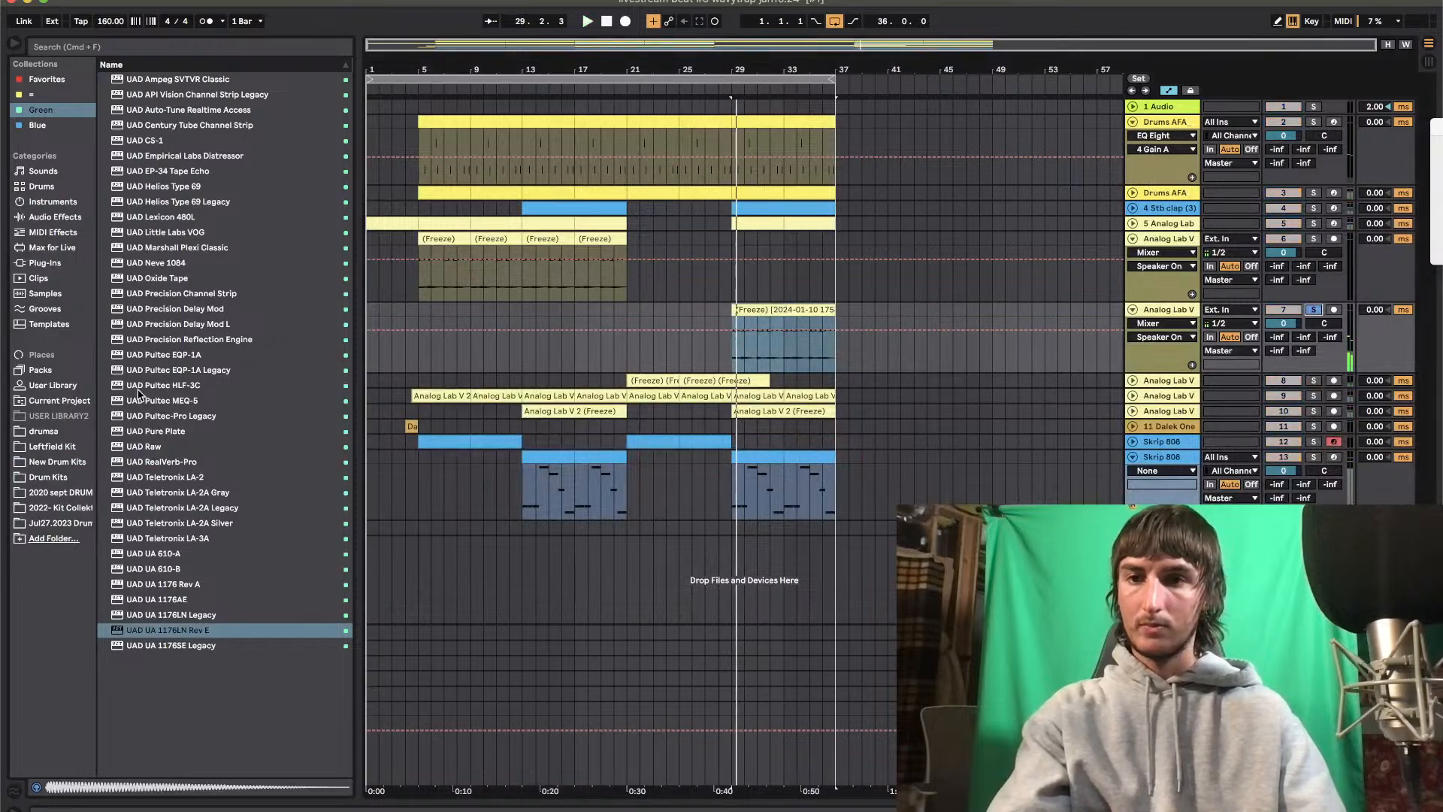
pyautogui.click(46, 263)
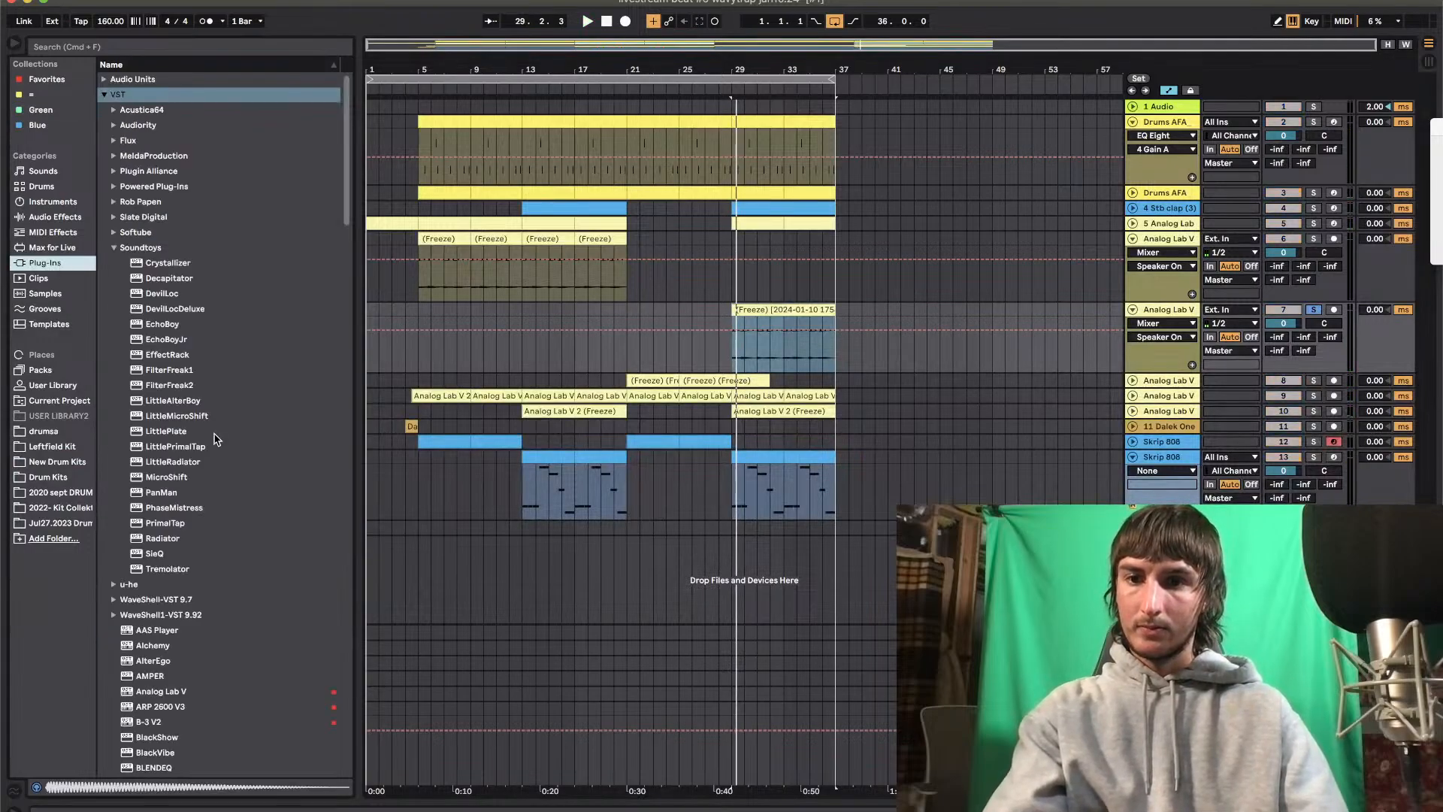
pyautogui.moveTo(164, 484); pyautogui.dragTo(780, 382)
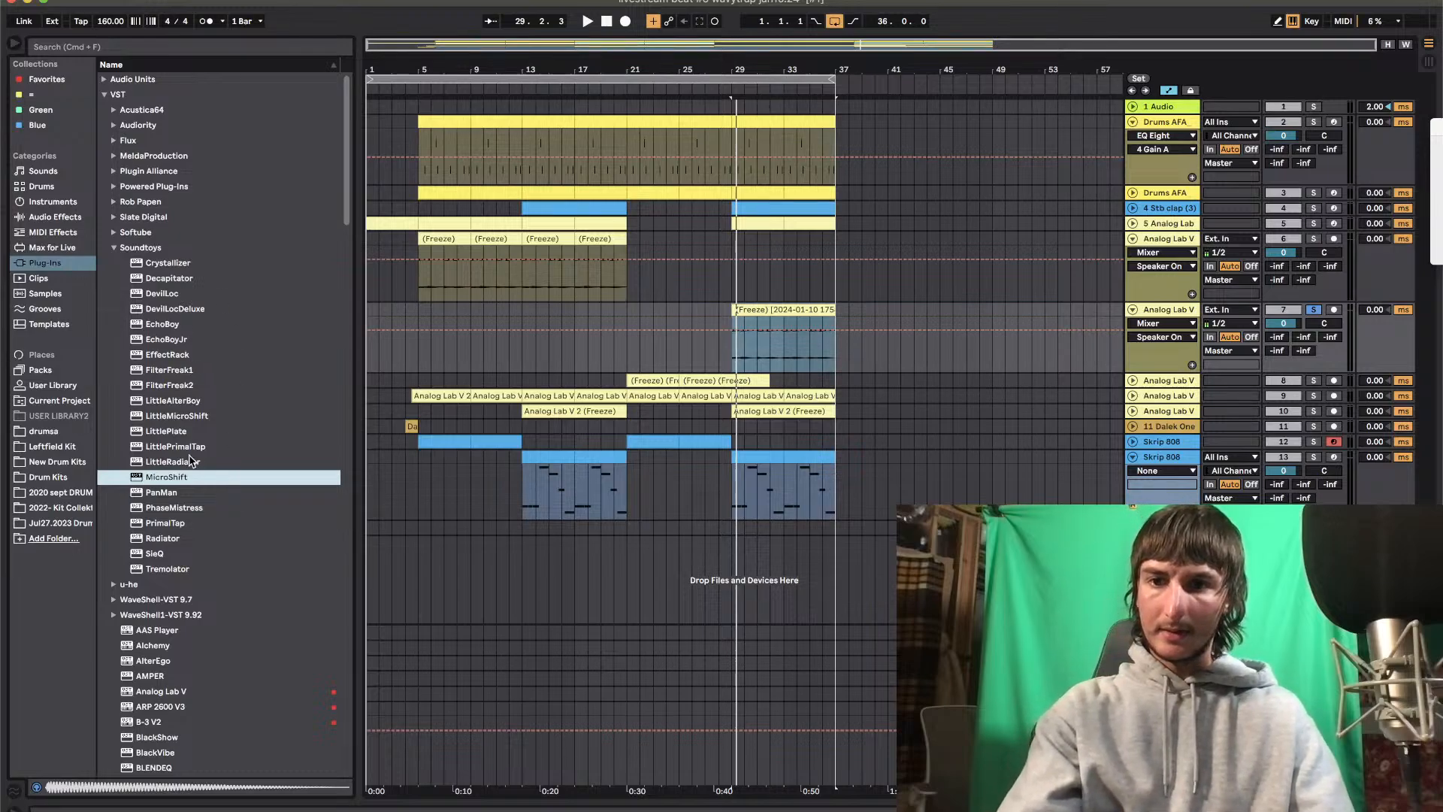
pyautogui.moveTo(181, 406); pyautogui.dragTo(978, 352)
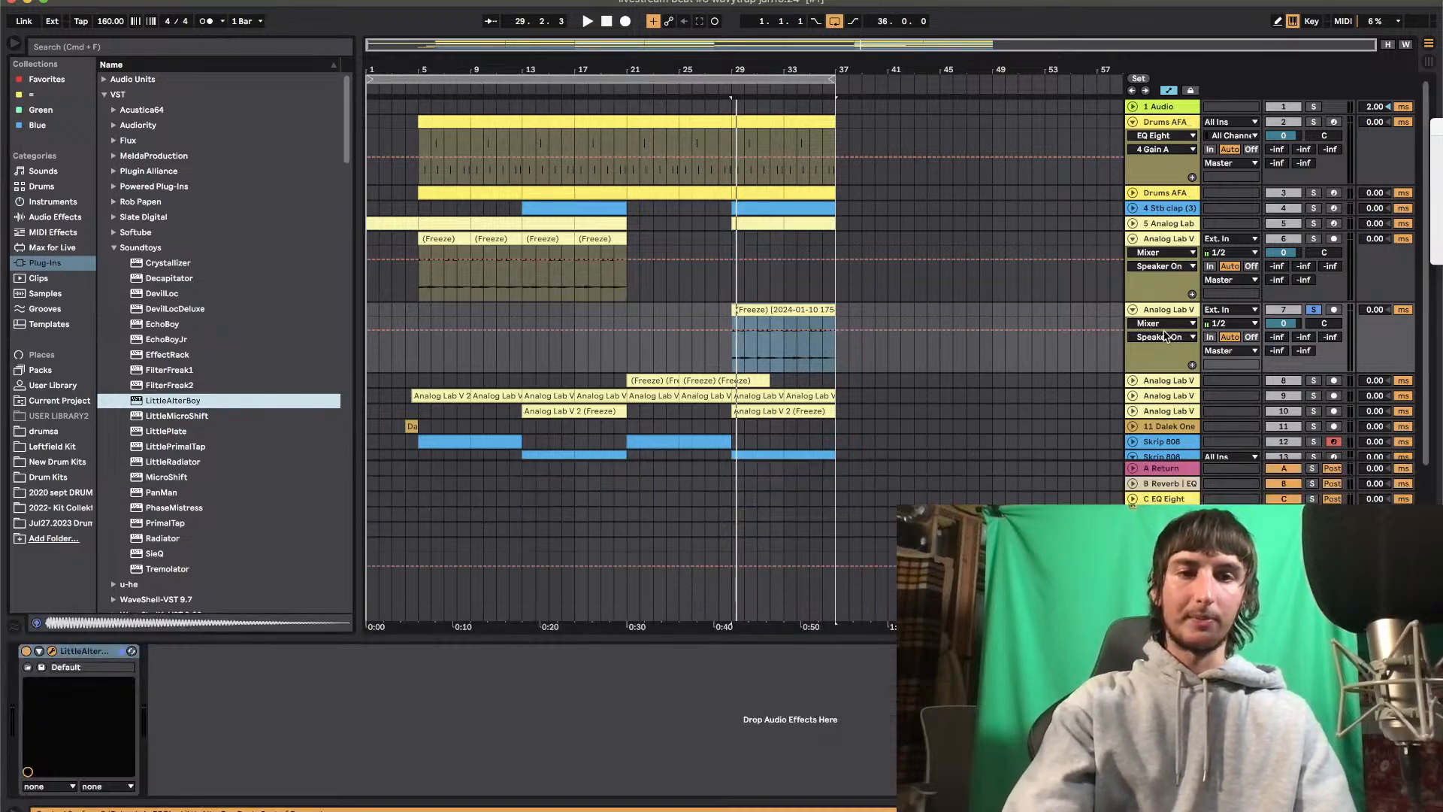
# Set LittleAlterBoy's pitch to -12.0, lower its formant during playback, and close the plug-in window
pyautogui.moveTo(172, 203); pyautogui.dragTo(150, 366)
pyautogui.press('space')
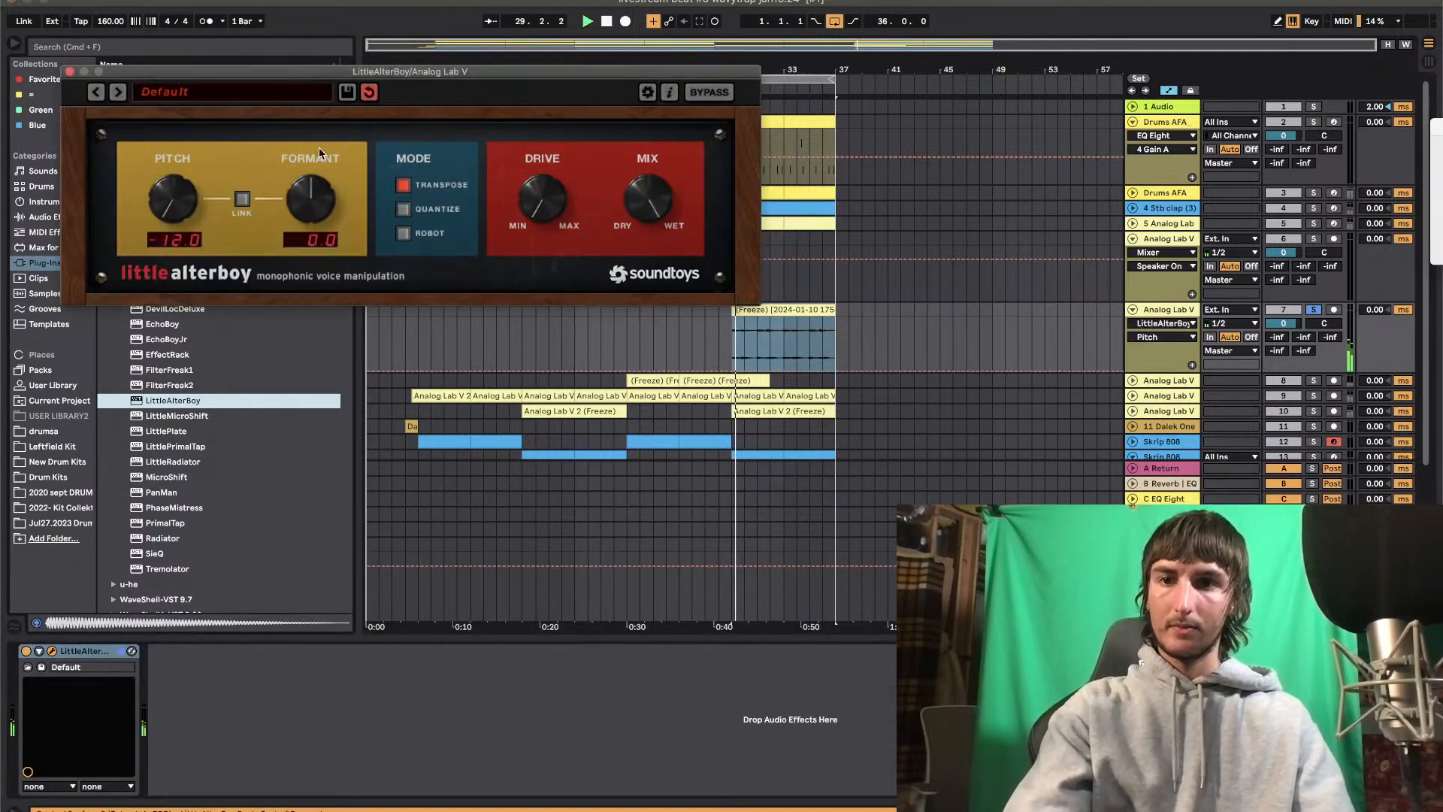
pyautogui.moveTo(310, 197); pyautogui.dragTo(335, 324)
pyautogui.moveTo(316, 208); pyautogui.dragTo(331, 346)
pyautogui.click(70, 71)
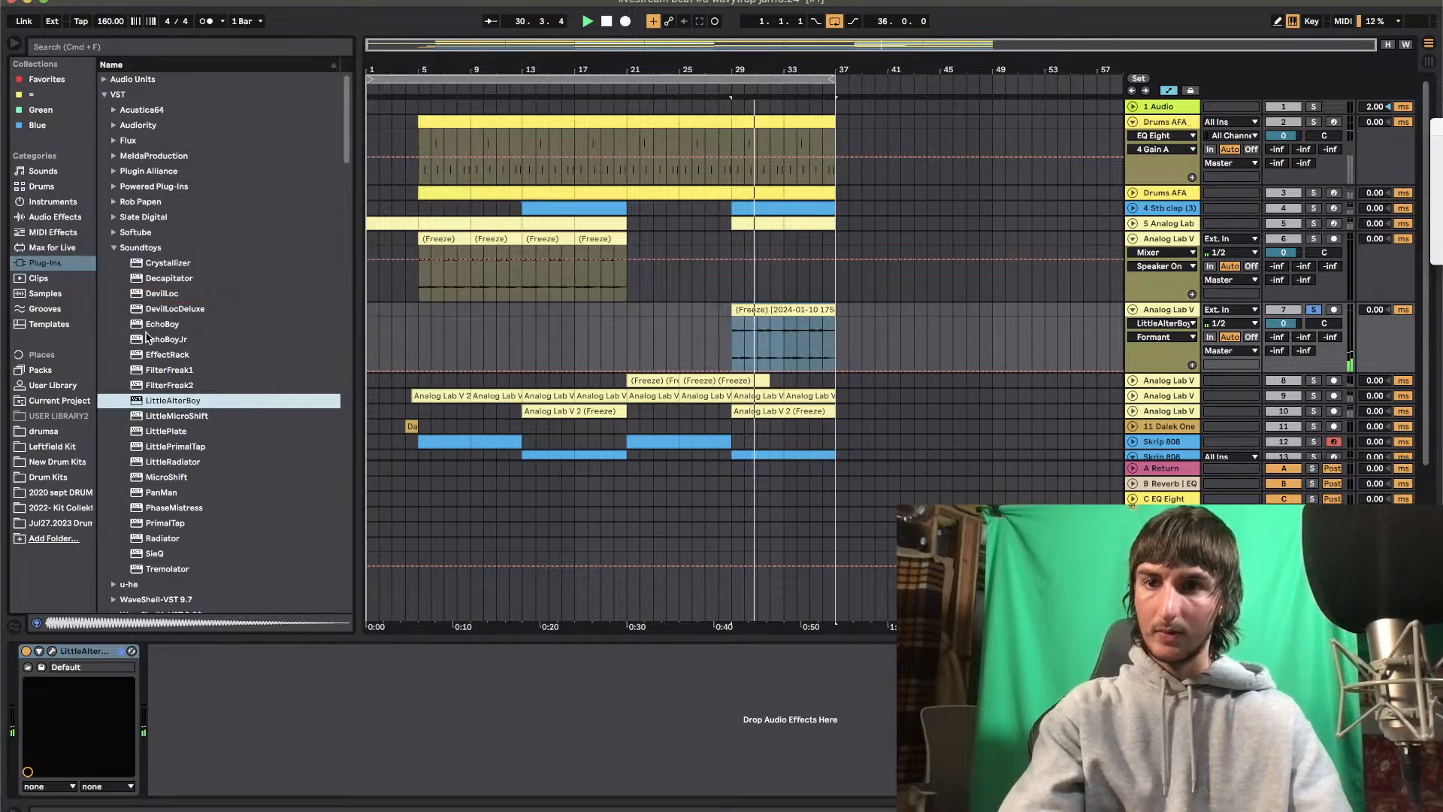
# Add Decapitator after LittleAlterBoy on track 7 and adjust its drive, output and tone
pyautogui.moveTo(155, 278); pyautogui.dragTo(195, 716)
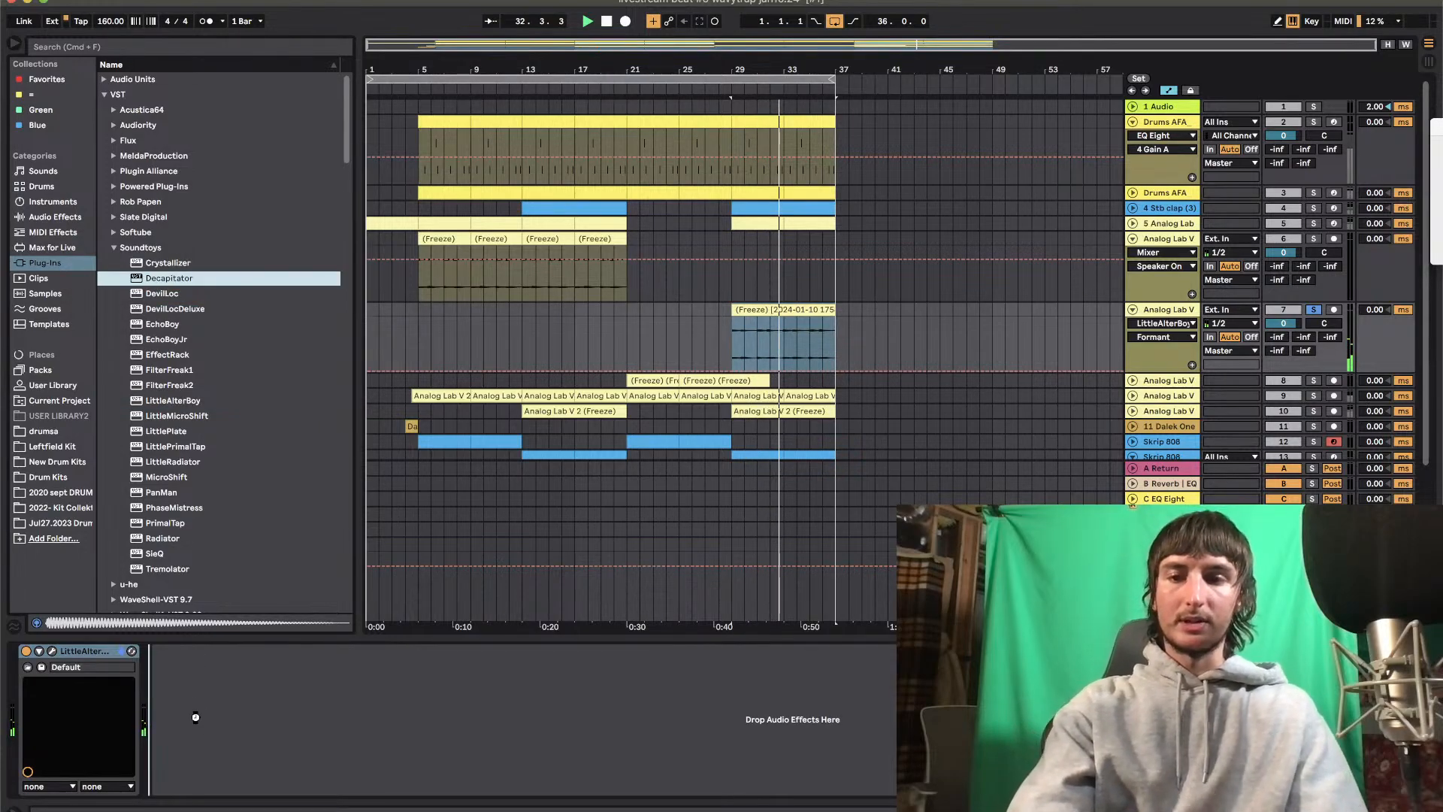
pyautogui.moveTo(196, 717); pyautogui.dragTo(199, 722)
pyautogui.moveTo(173, 278); pyautogui.dragTo(216, 203)
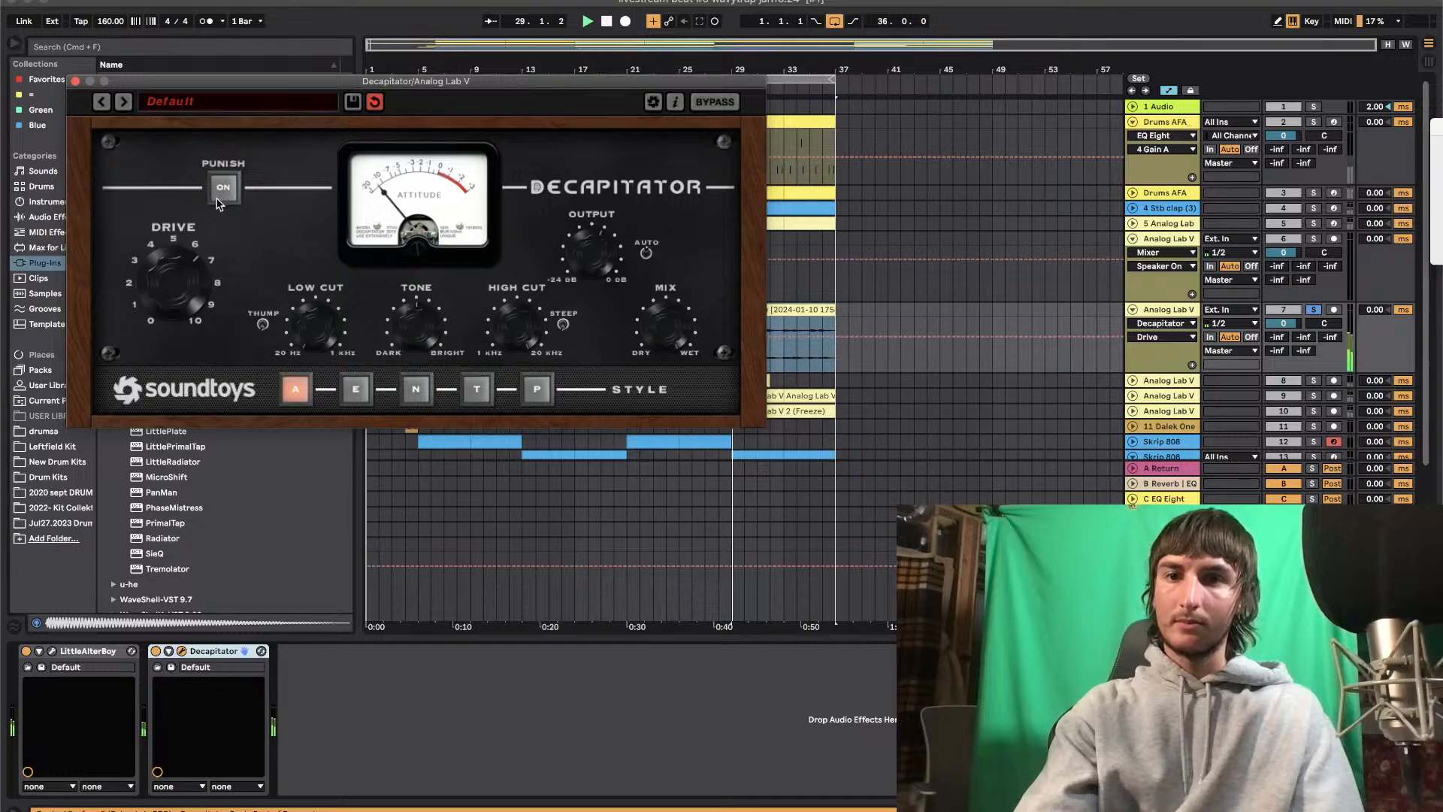
pyautogui.moveTo(588, 264); pyautogui.dragTo(589, 304)
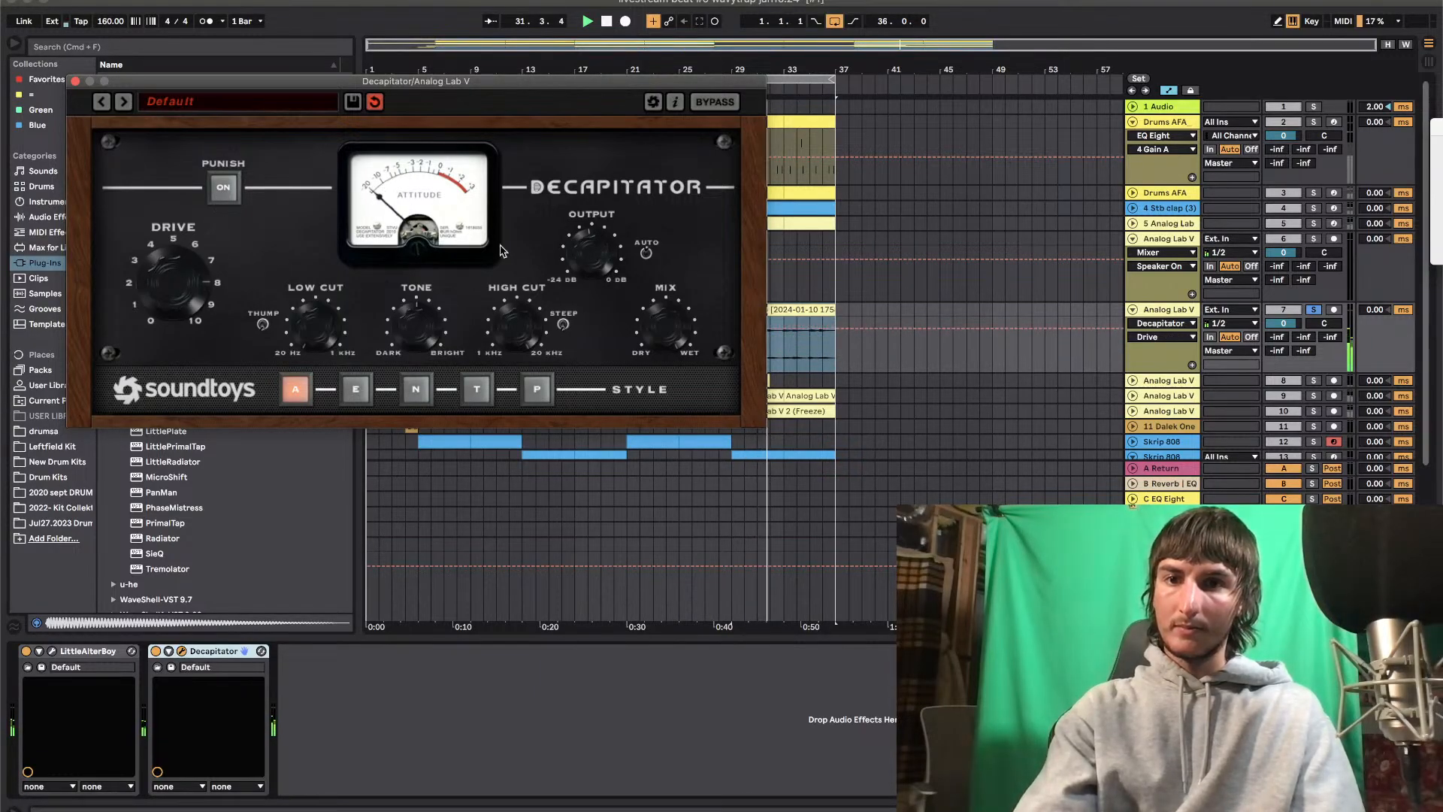
pyautogui.click(412, 321)
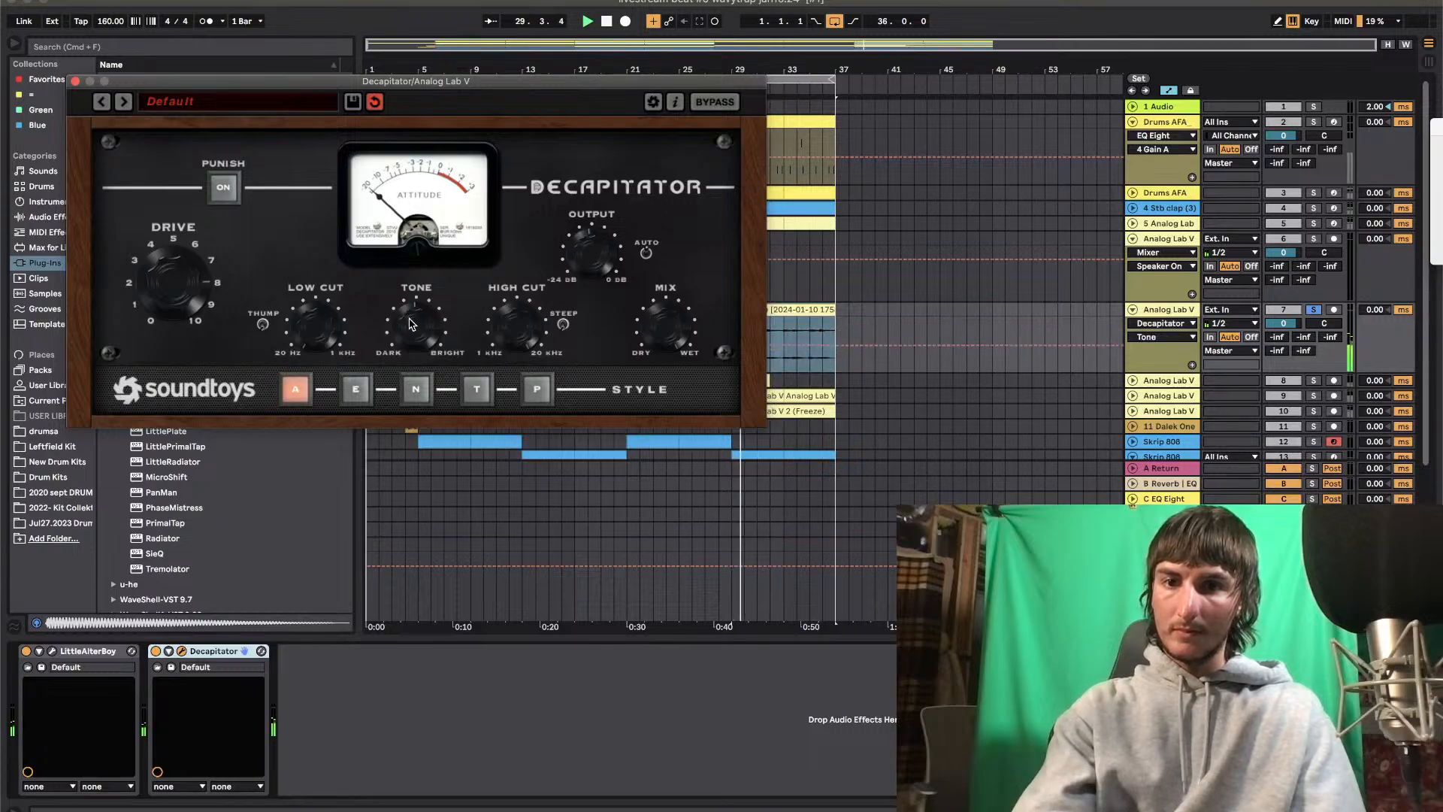
# Switch Decapitator to style E, turn on Punish, readjust its drive and output, and close the plug-in window
pyautogui.click(356, 389)
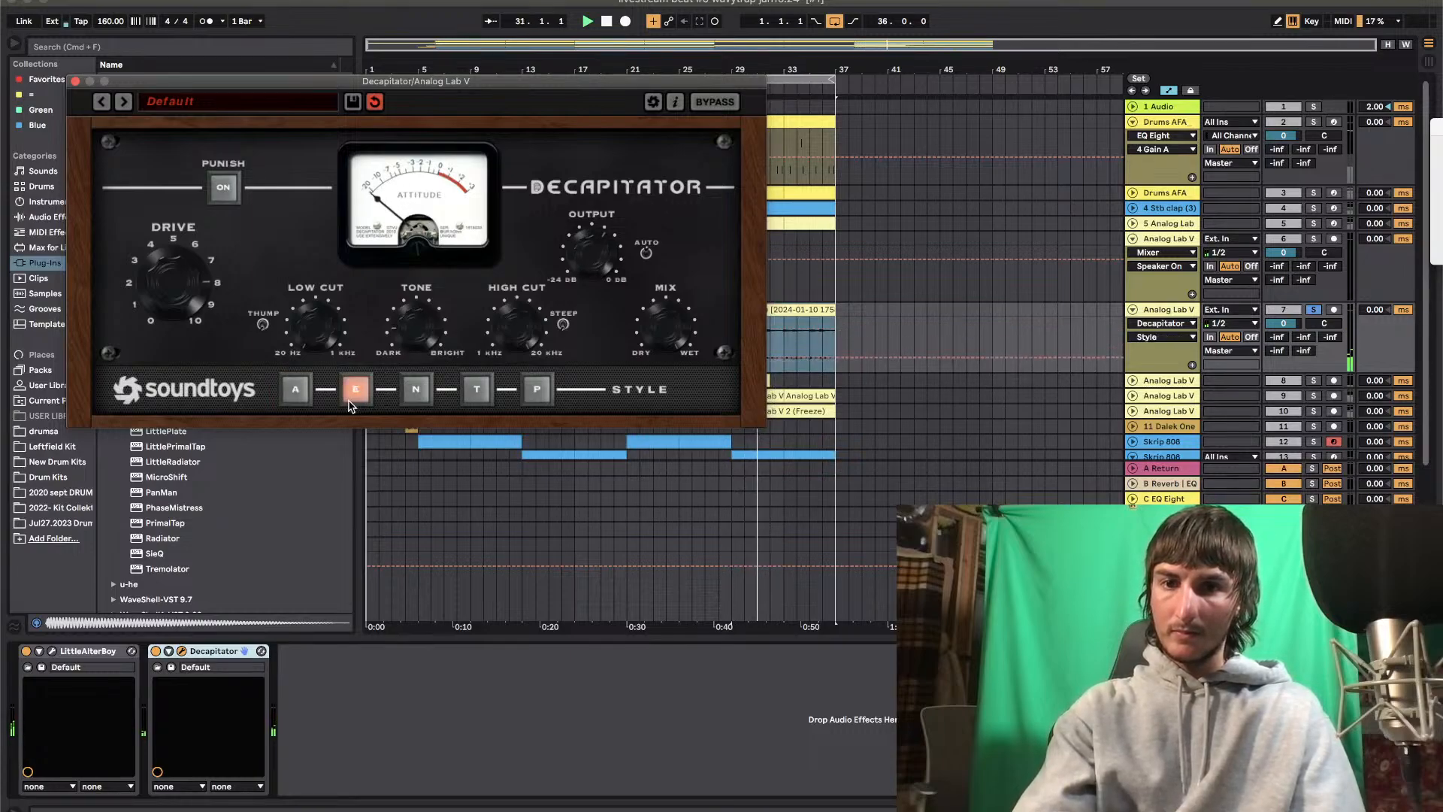
pyautogui.click(224, 187)
pyautogui.moveTo(189, 293); pyautogui.dragTo(179, 321)
pyautogui.click(593, 230)
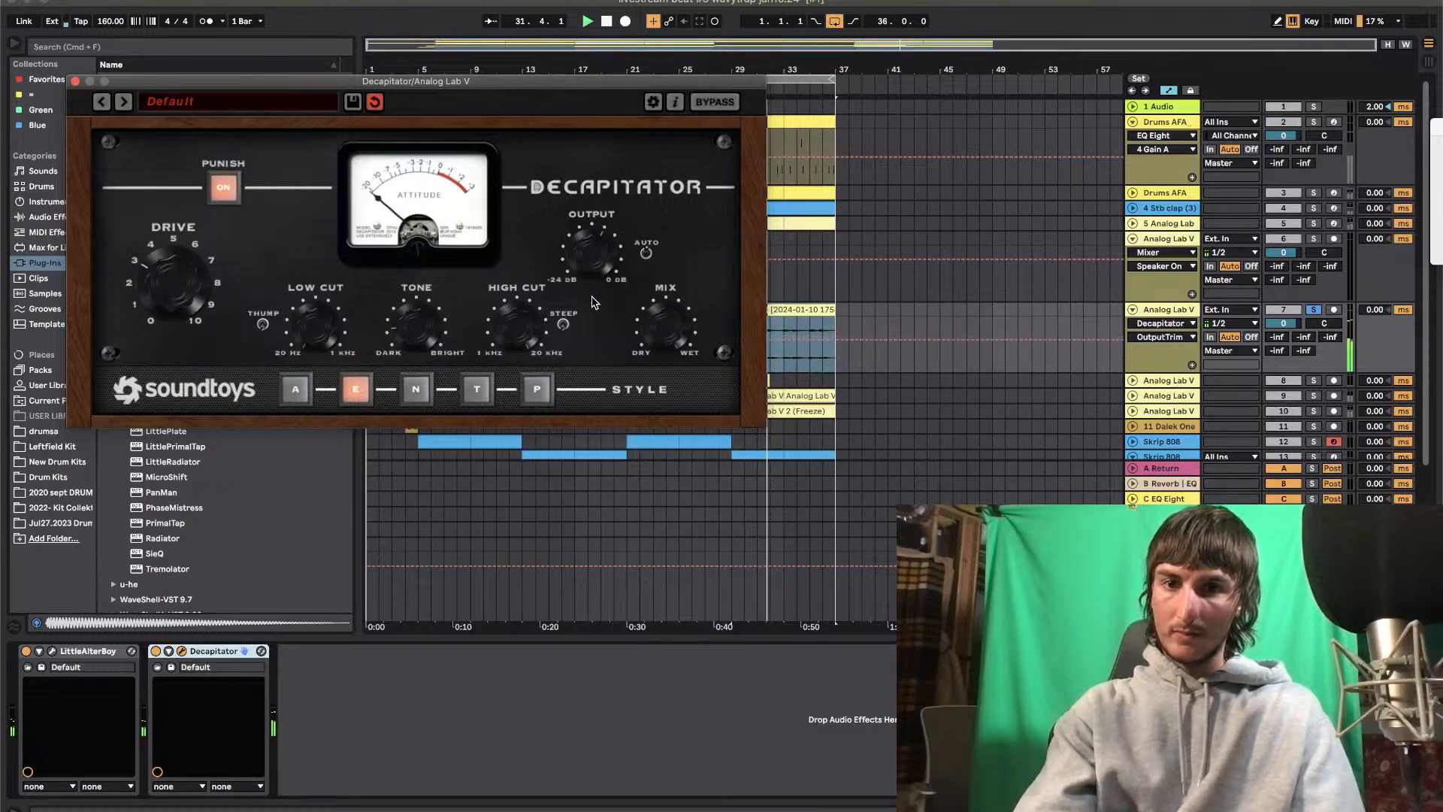
pyautogui.click(75, 80)
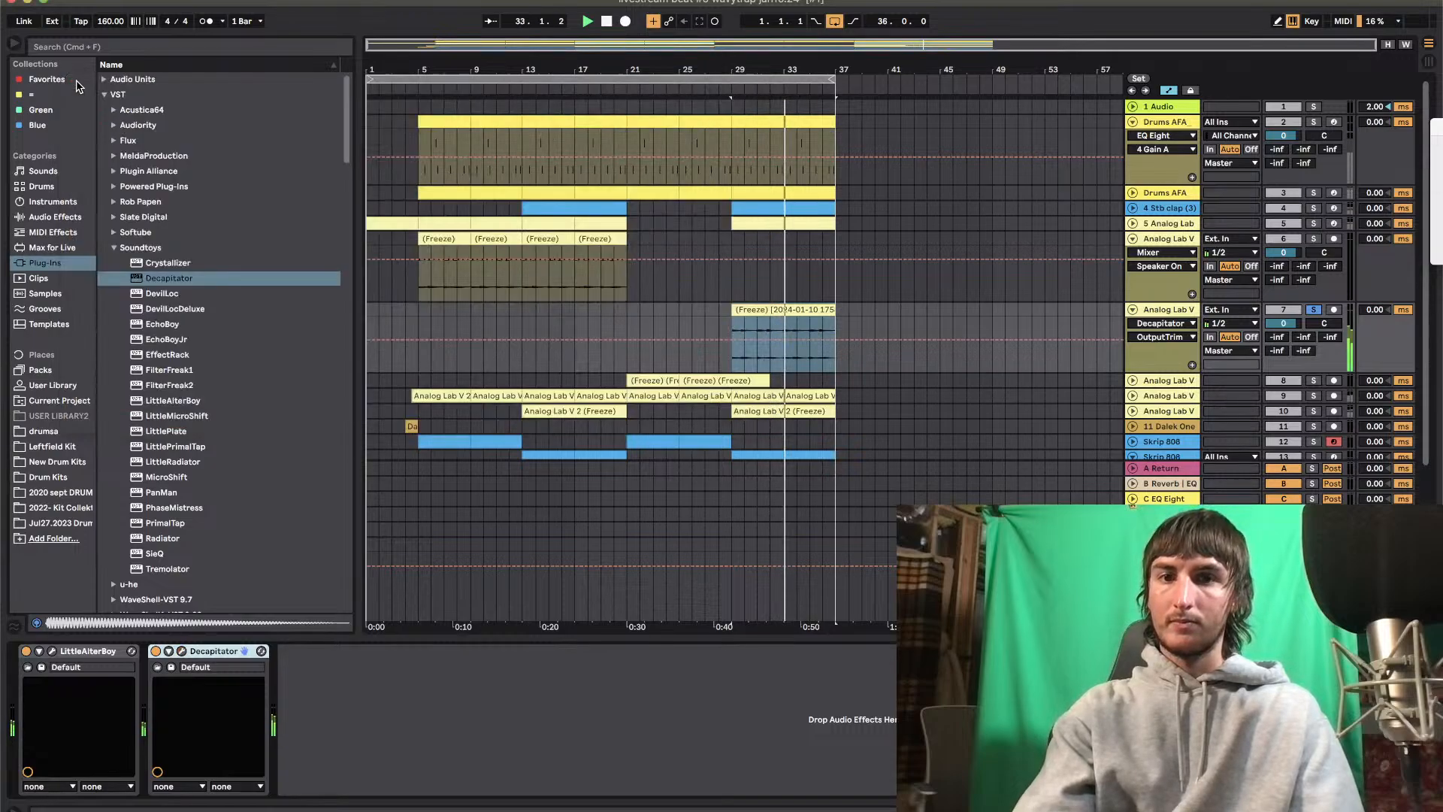
# Add ShaperBox 3 after Decapitator on track 7
pyautogui.scroll(-15, 153, 411)
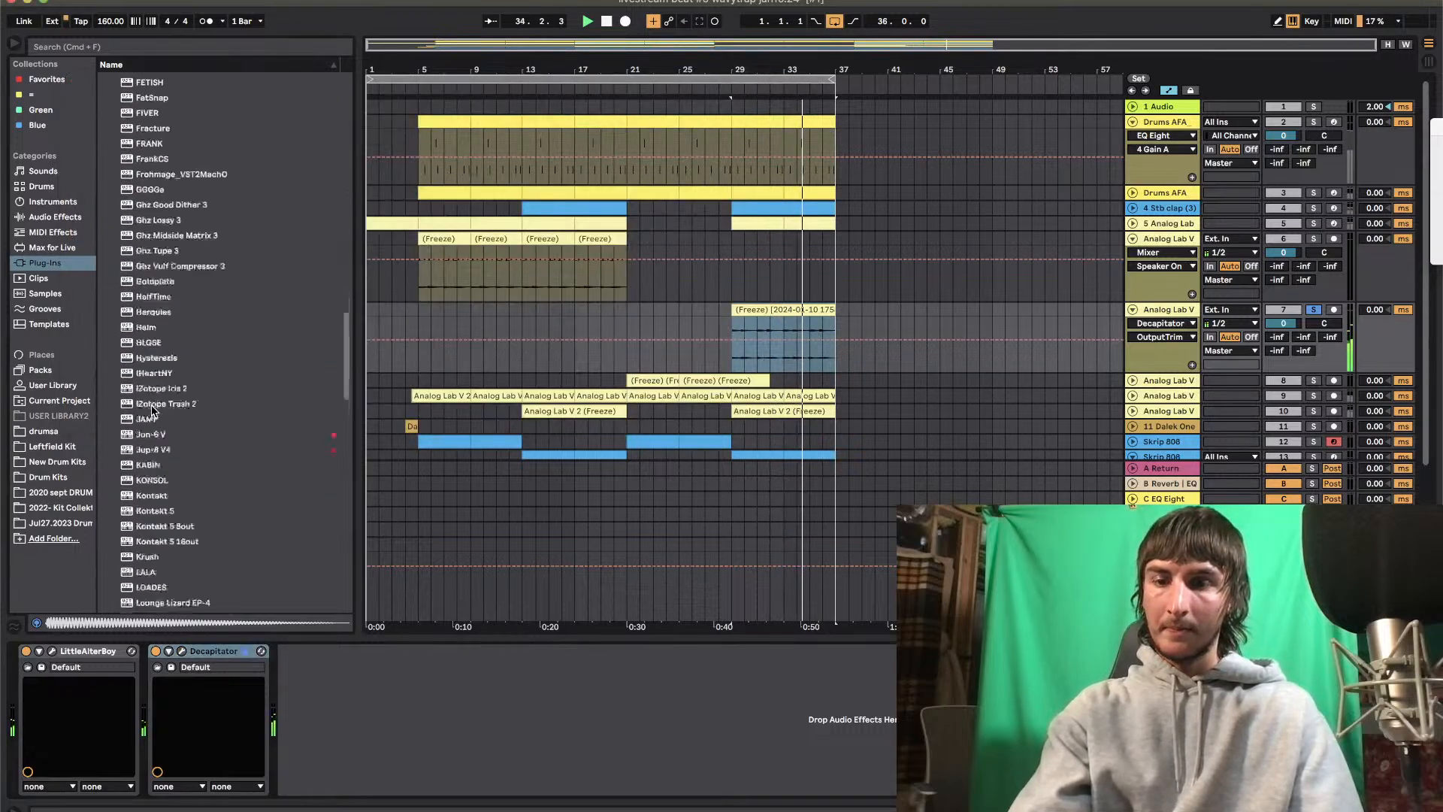
pyautogui.scroll(-20, 152, 410)
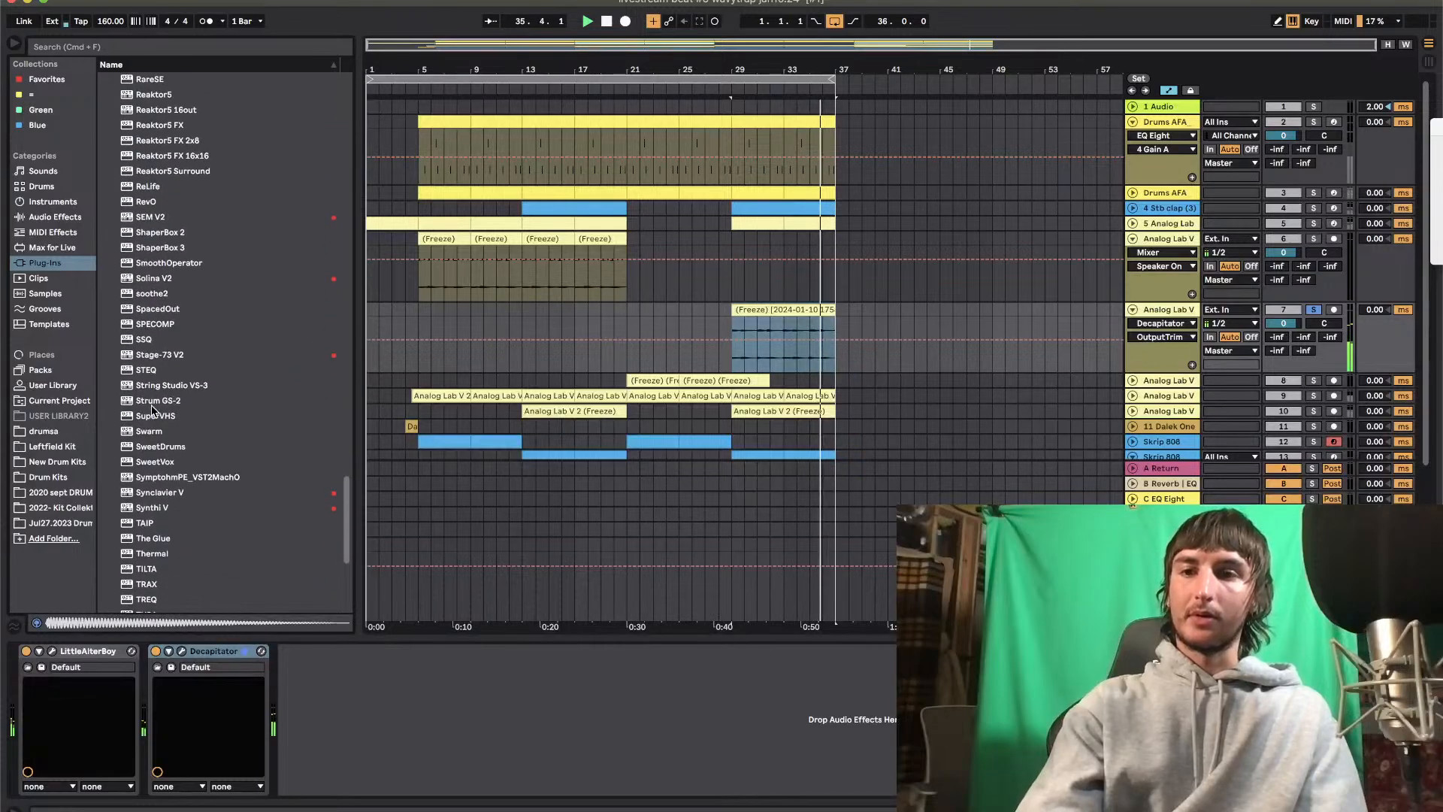
pyautogui.moveTo(161, 249); pyautogui.dragTo(434, 788)
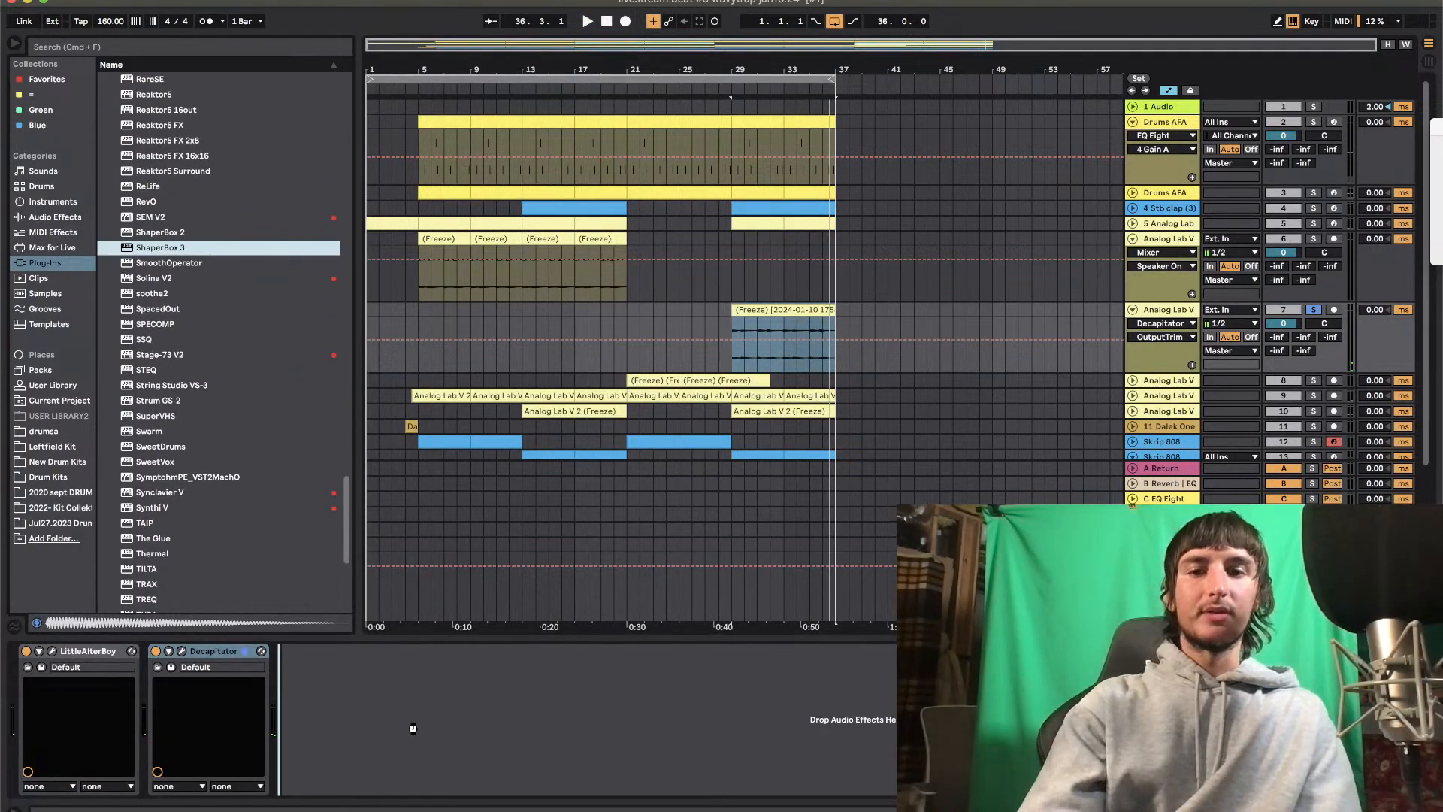
pyautogui.moveTo(412, 727); pyautogui.dragTo(412, 727)
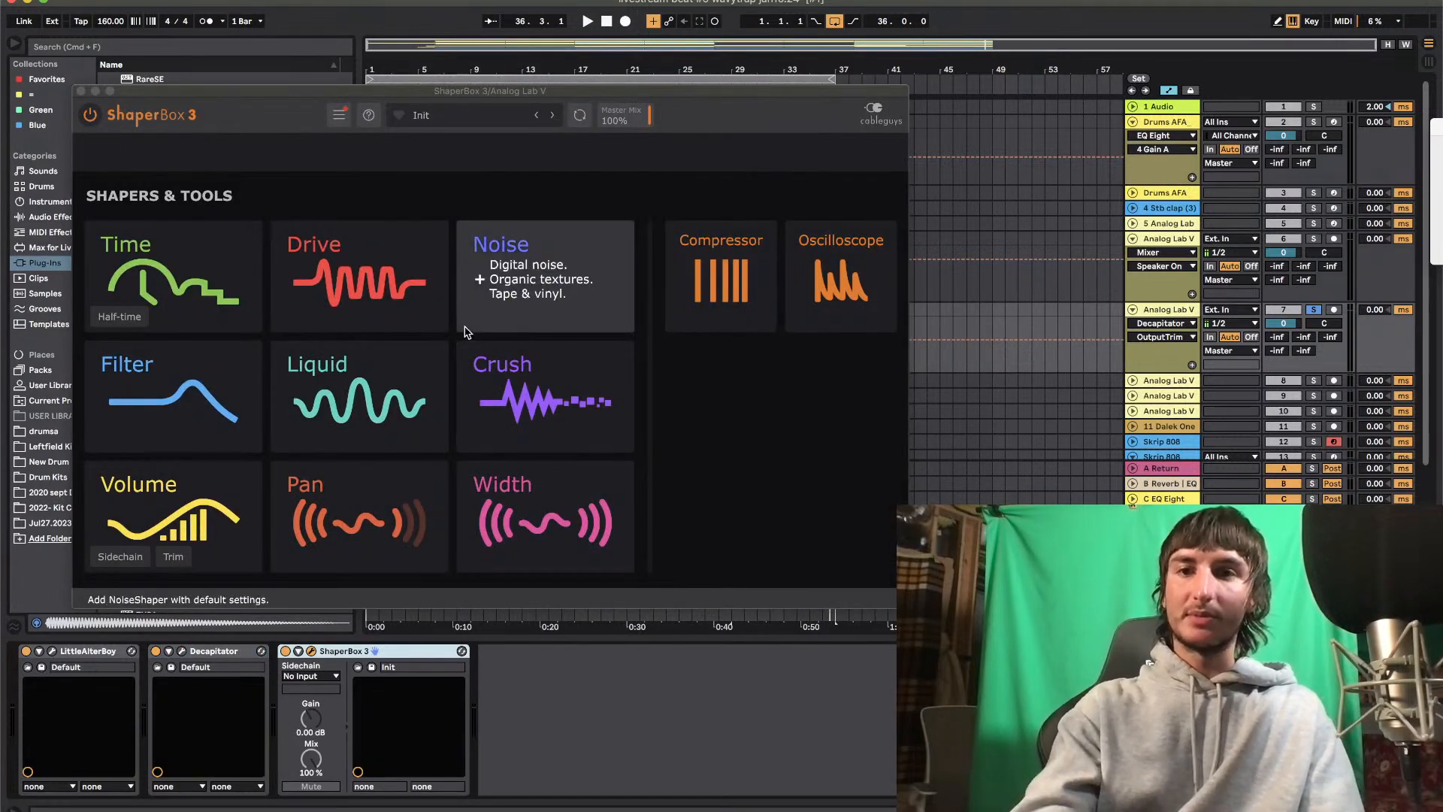
# Open ShaperBox 3's preset browser and list all presets
pyautogui.click(453, 115)
pyautogui.scroll(-5, 677, 414)
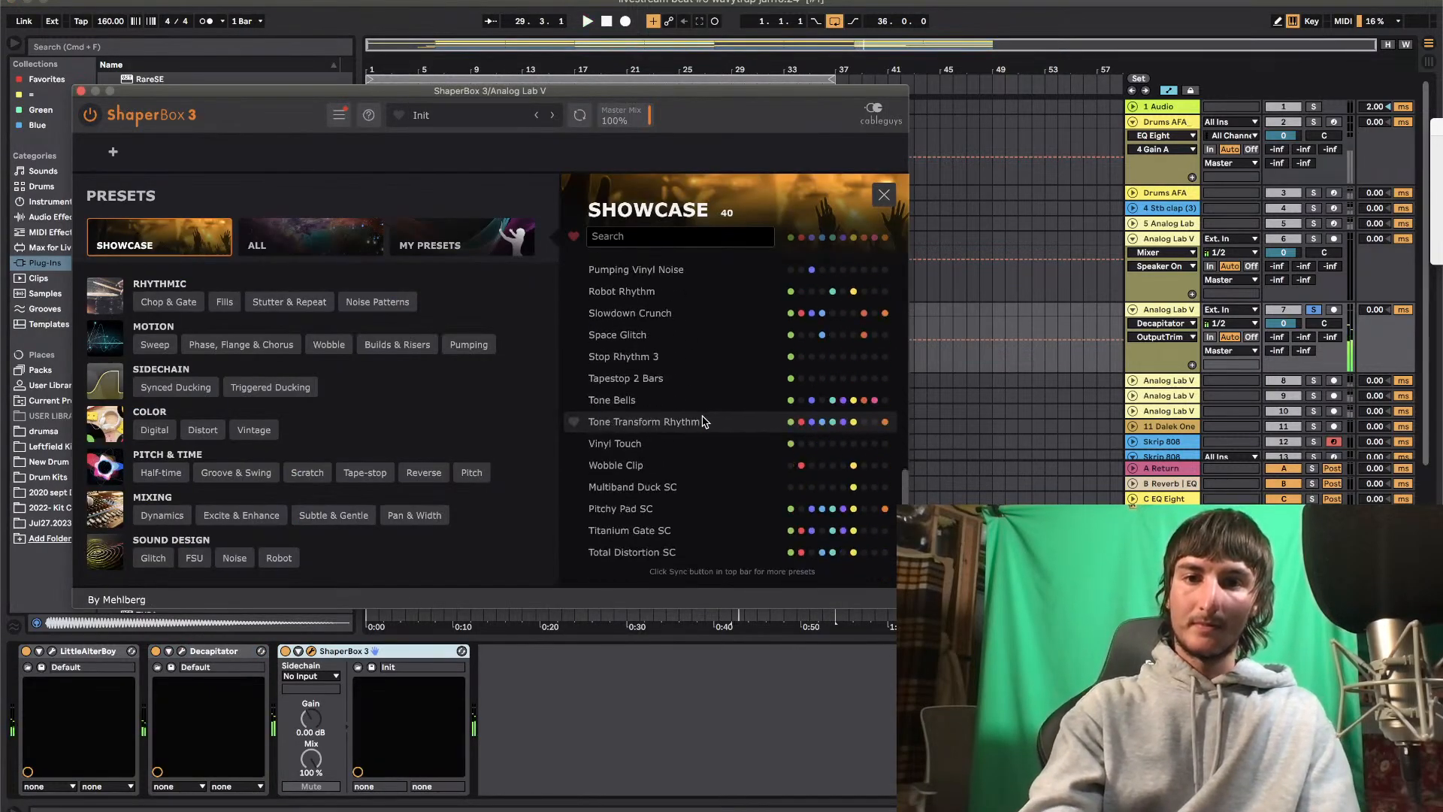
pyautogui.click(331, 239)
pyautogui.scroll(-5, 632, 466)
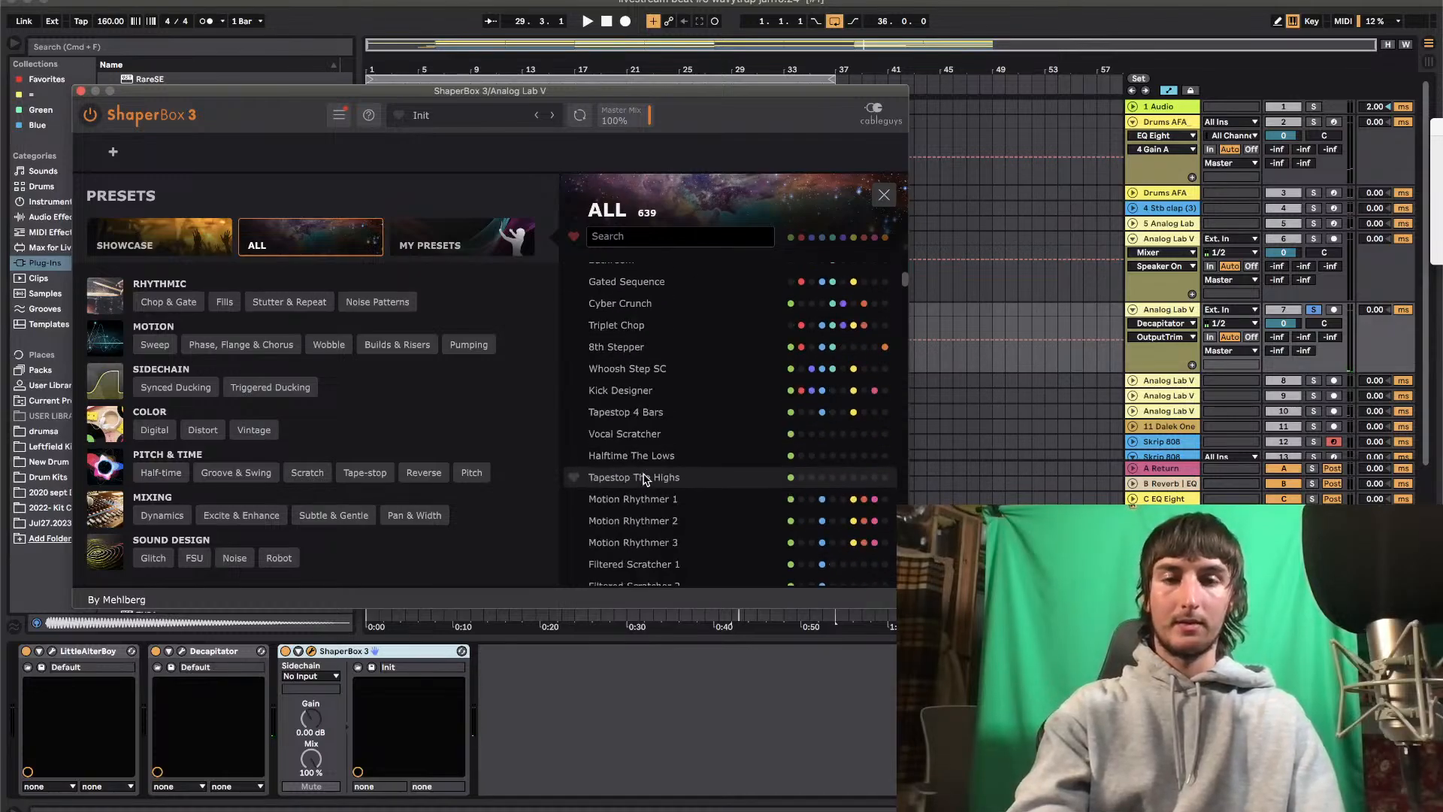
# Audition the ShaperBox 3 presets Tapestop The Highs, Motion Rhythmer 2 and 16th Two Band Gater on track 7
pyautogui.click(645, 478)
pyautogui.press('space')
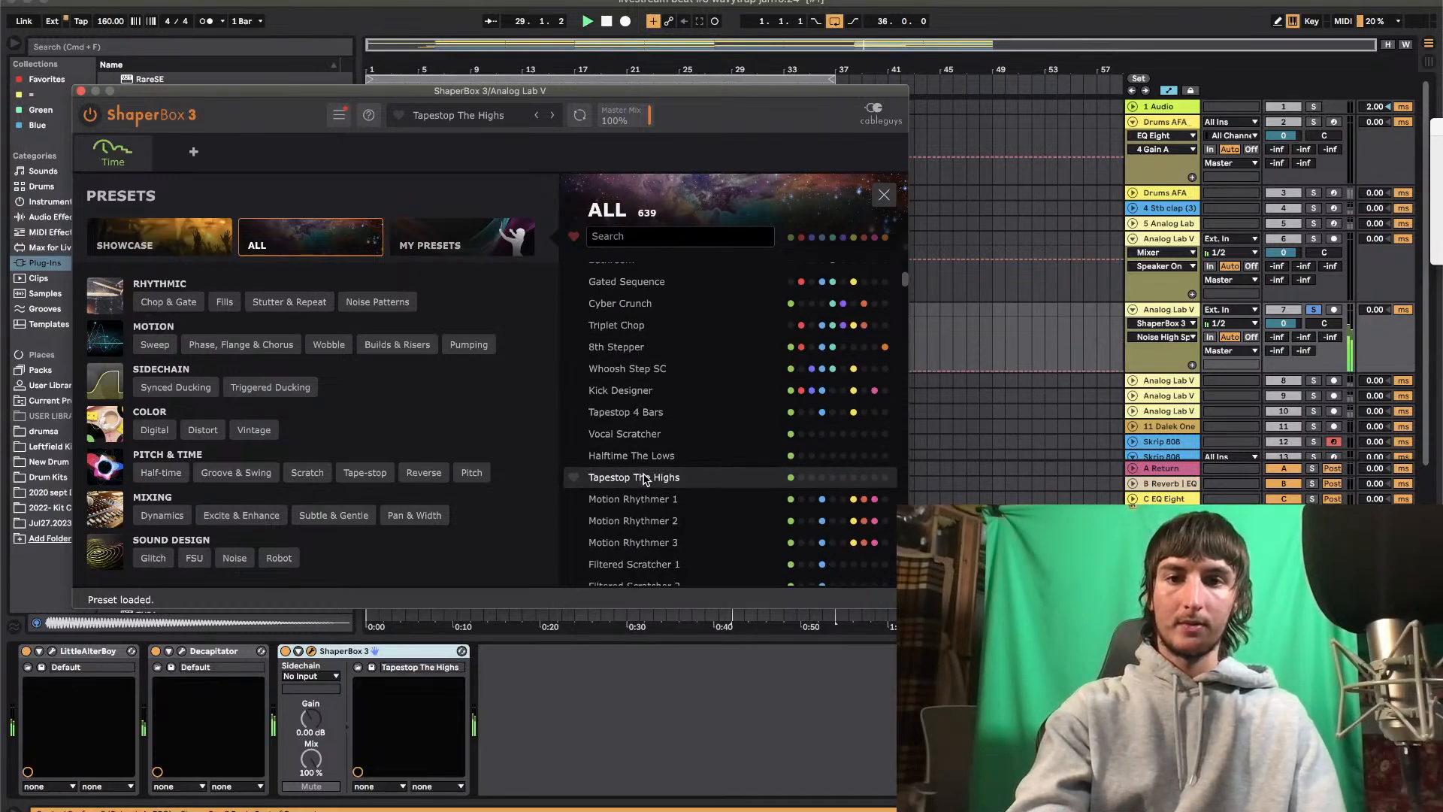
pyautogui.click(640, 521)
pyautogui.press('space')
pyautogui.scroll(-4, 640, 521)
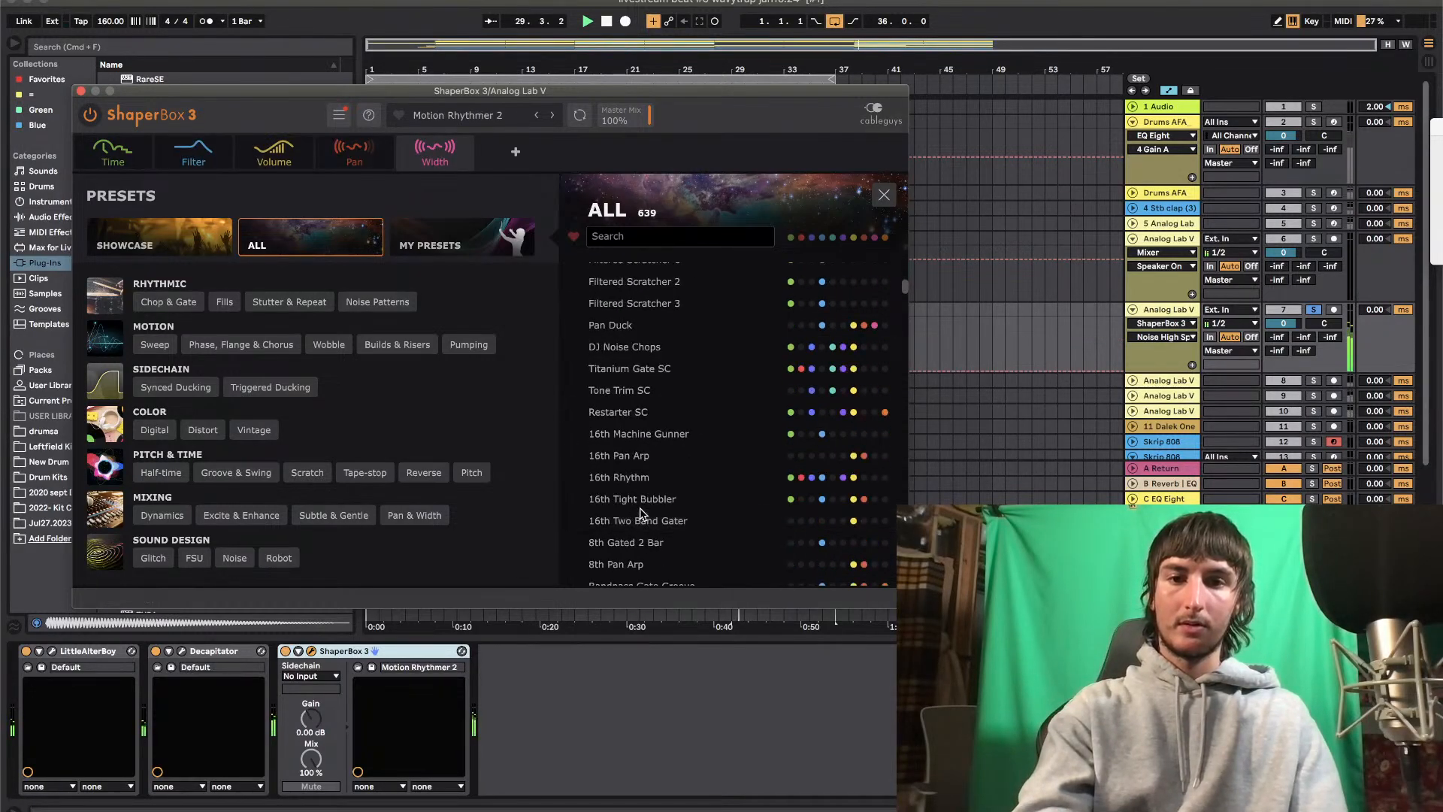
pyautogui.click(641, 511)
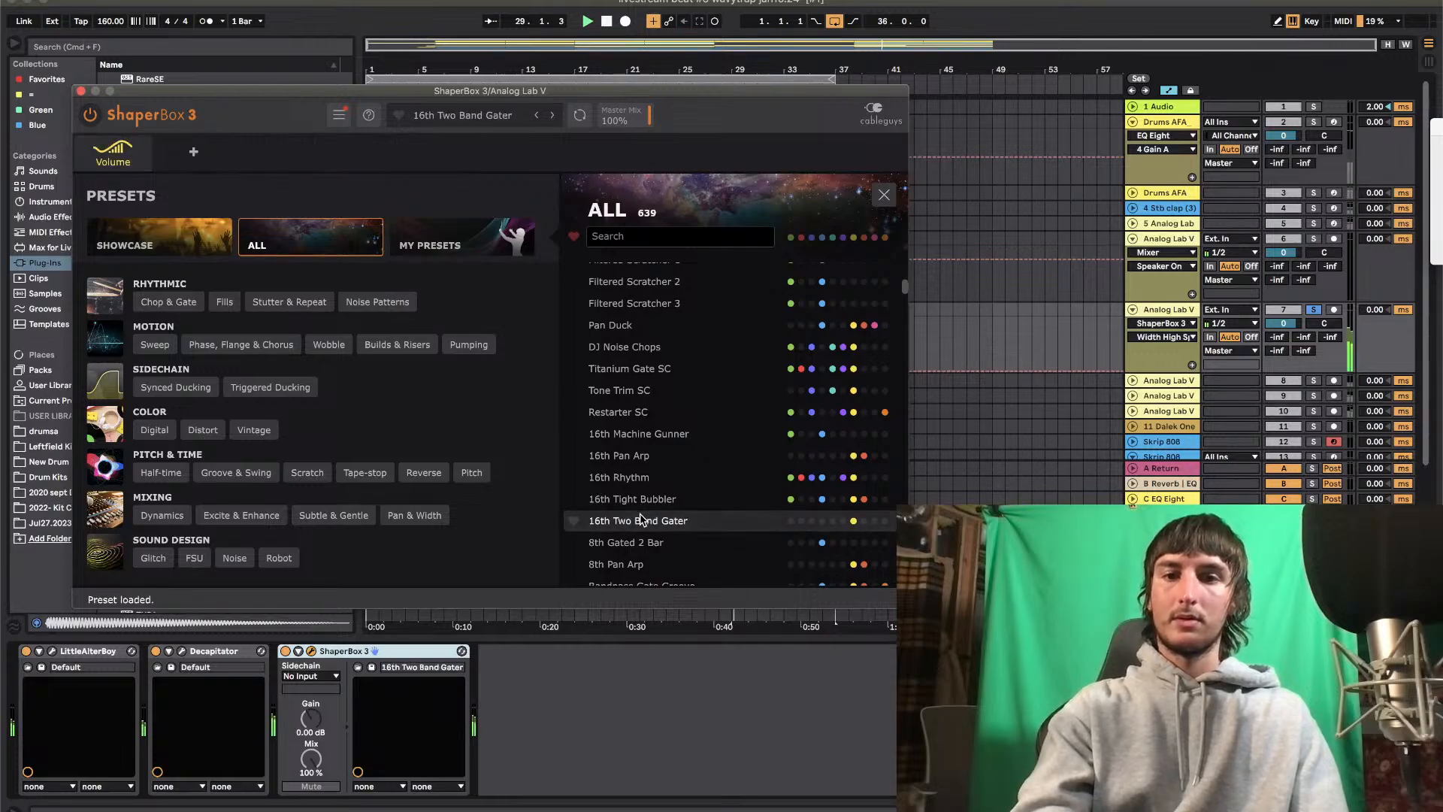
# Audition the ShaperBox 3 presets Tone Trim SC, Filter Rhythm 2 and Filter Rhythm 4 on track 7
pyautogui.click(643, 391)
pyautogui.scroll(3, 642, 399)
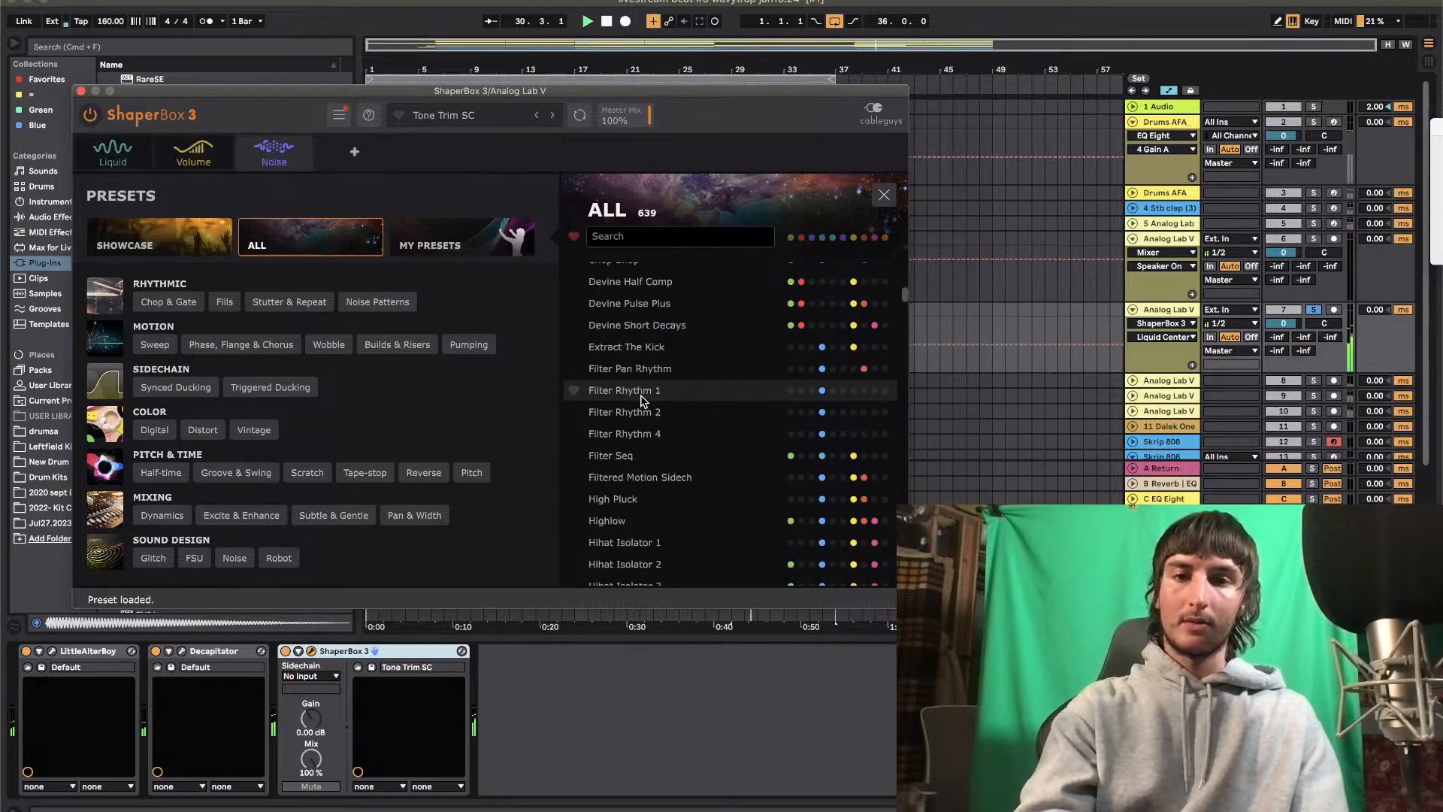
pyautogui.click(641, 412)
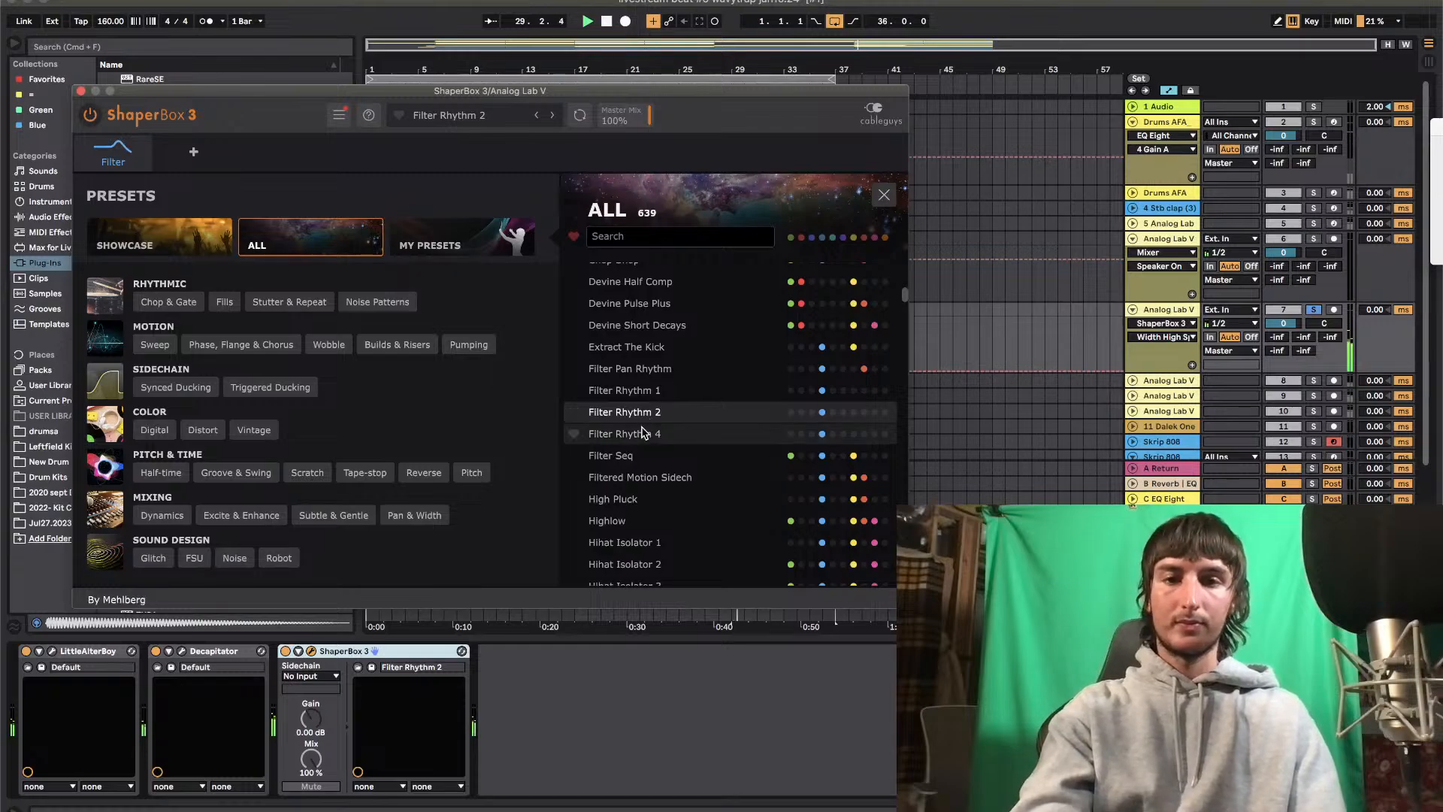
pyautogui.click(641, 433)
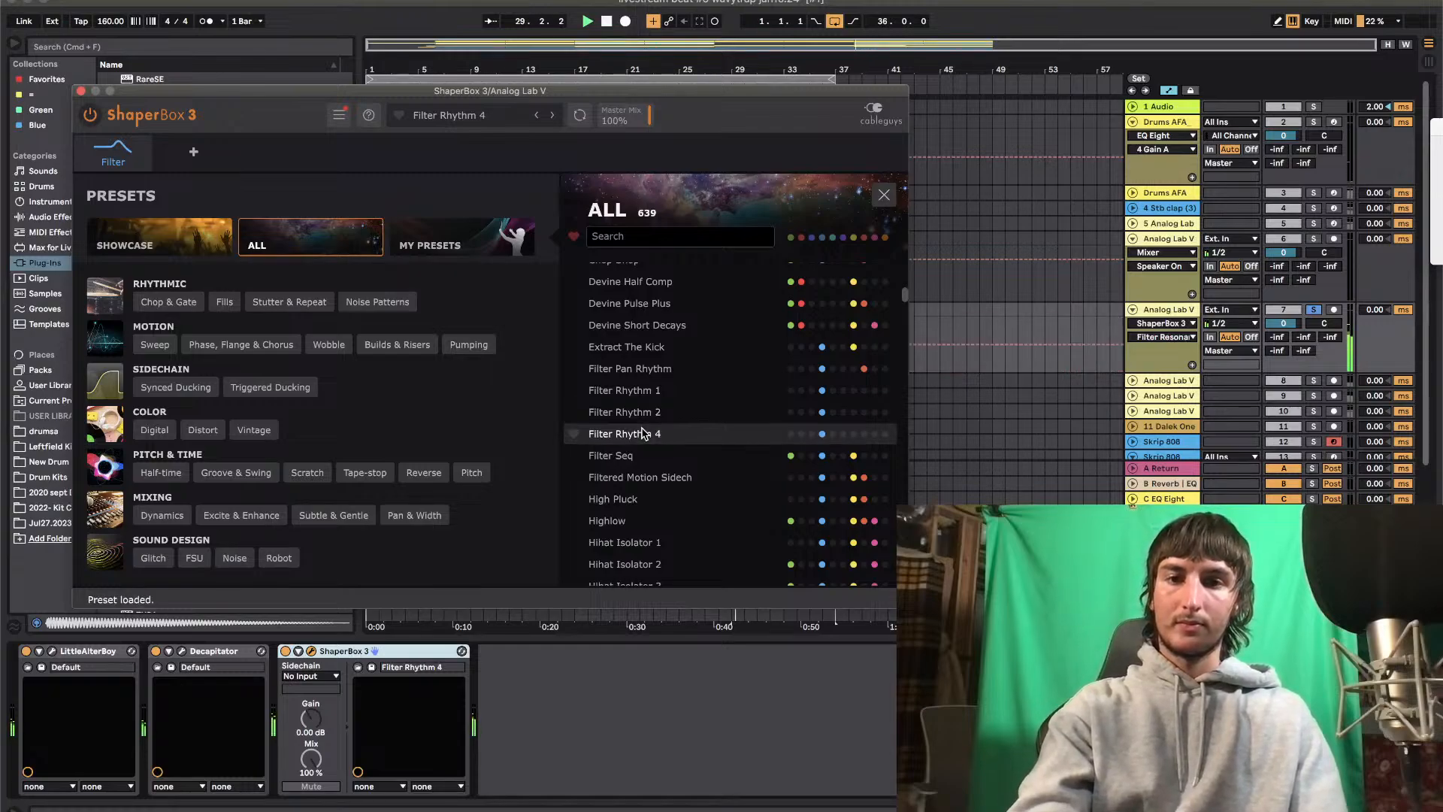
# Toggle track 7's solo to compare the effect in the full mix, and audition the preset Phaser Noise Rhythm
pyautogui.click(1313, 310)
pyautogui.scroll(-6, 684, 443)
pyautogui.click(631, 456)
pyautogui.click(1316, 311)
pyautogui.click(627, 392)
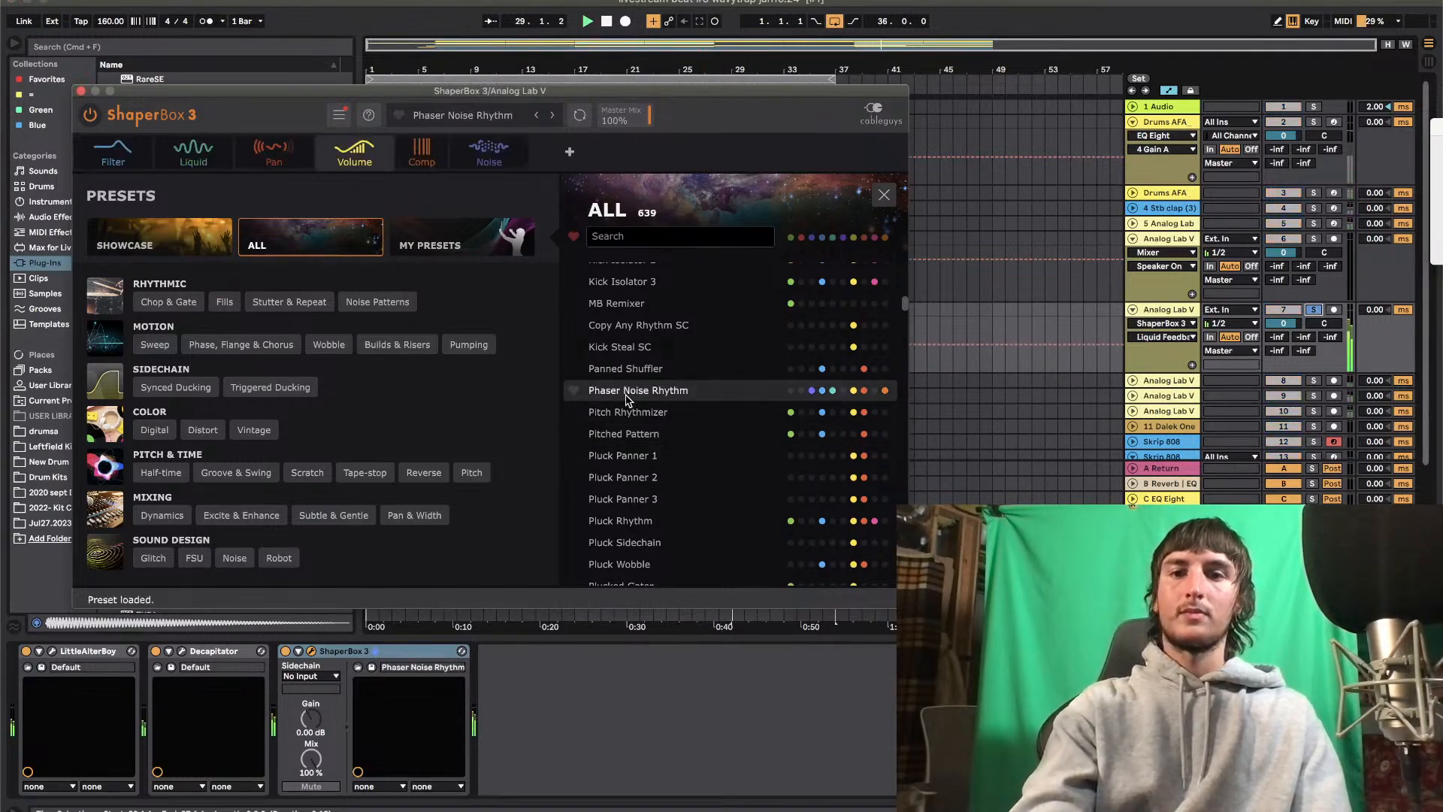
# Audition the presets Stepped Gated Fades, Stutter Plucker 2, Syncopated Noisy BP, Drive Time Sweeper, Beat Spice 2 and Beat Spice 1
pyautogui.scroll(-10, 627, 399)
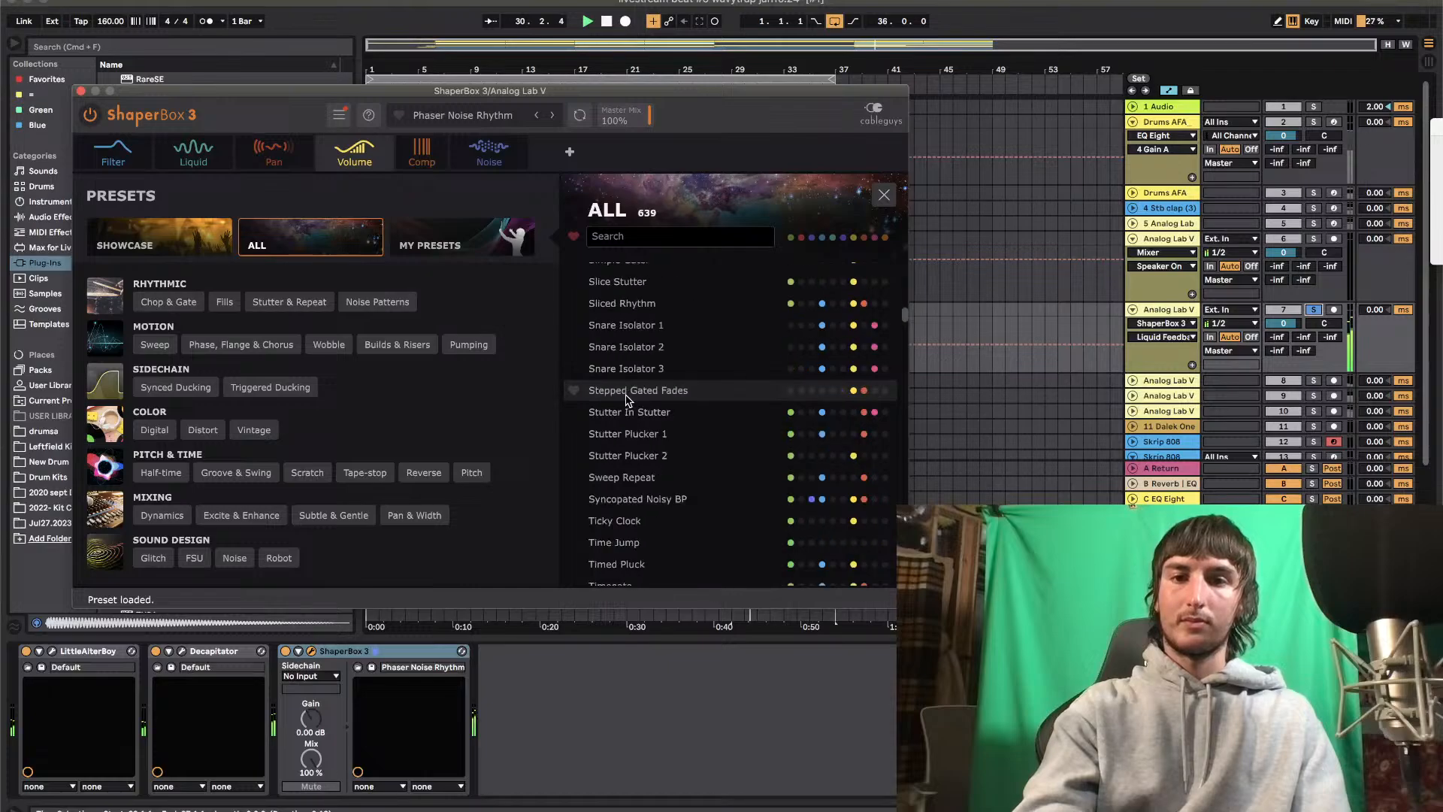
pyautogui.click(628, 392)
pyautogui.click(618, 457)
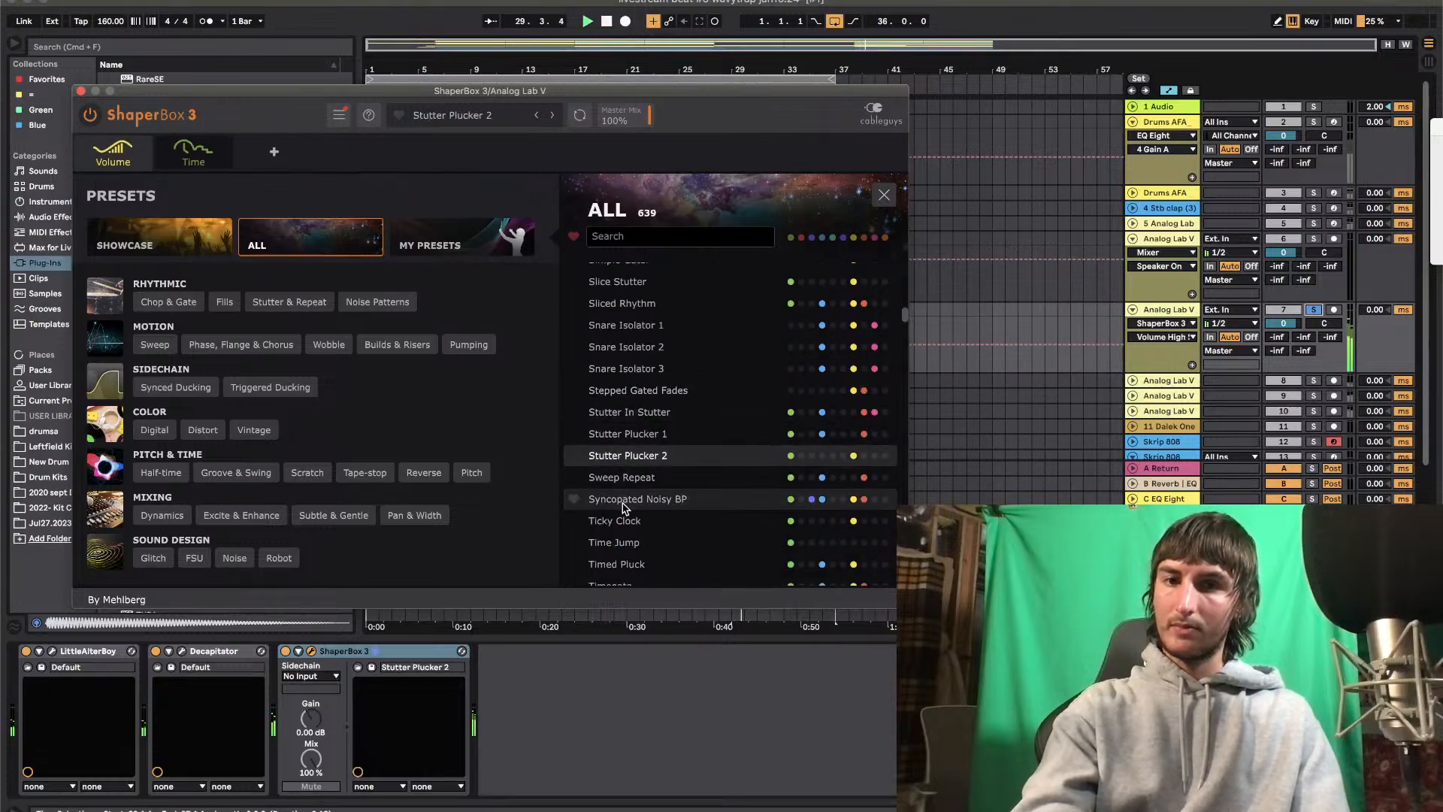
pyautogui.click(624, 501)
pyautogui.scroll(15, 623, 505)
pyautogui.click(623, 479)
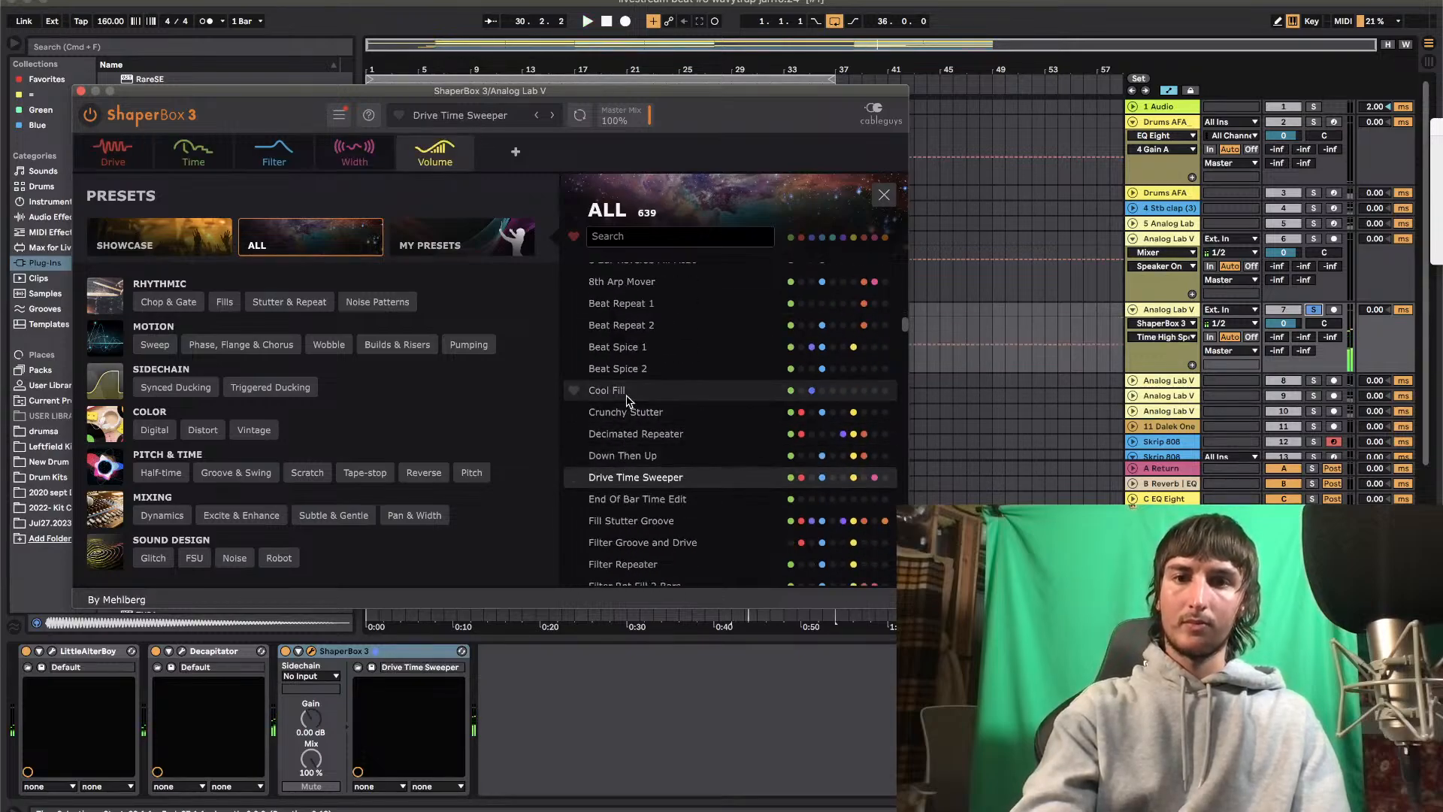
pyautogui.click(627, 370)
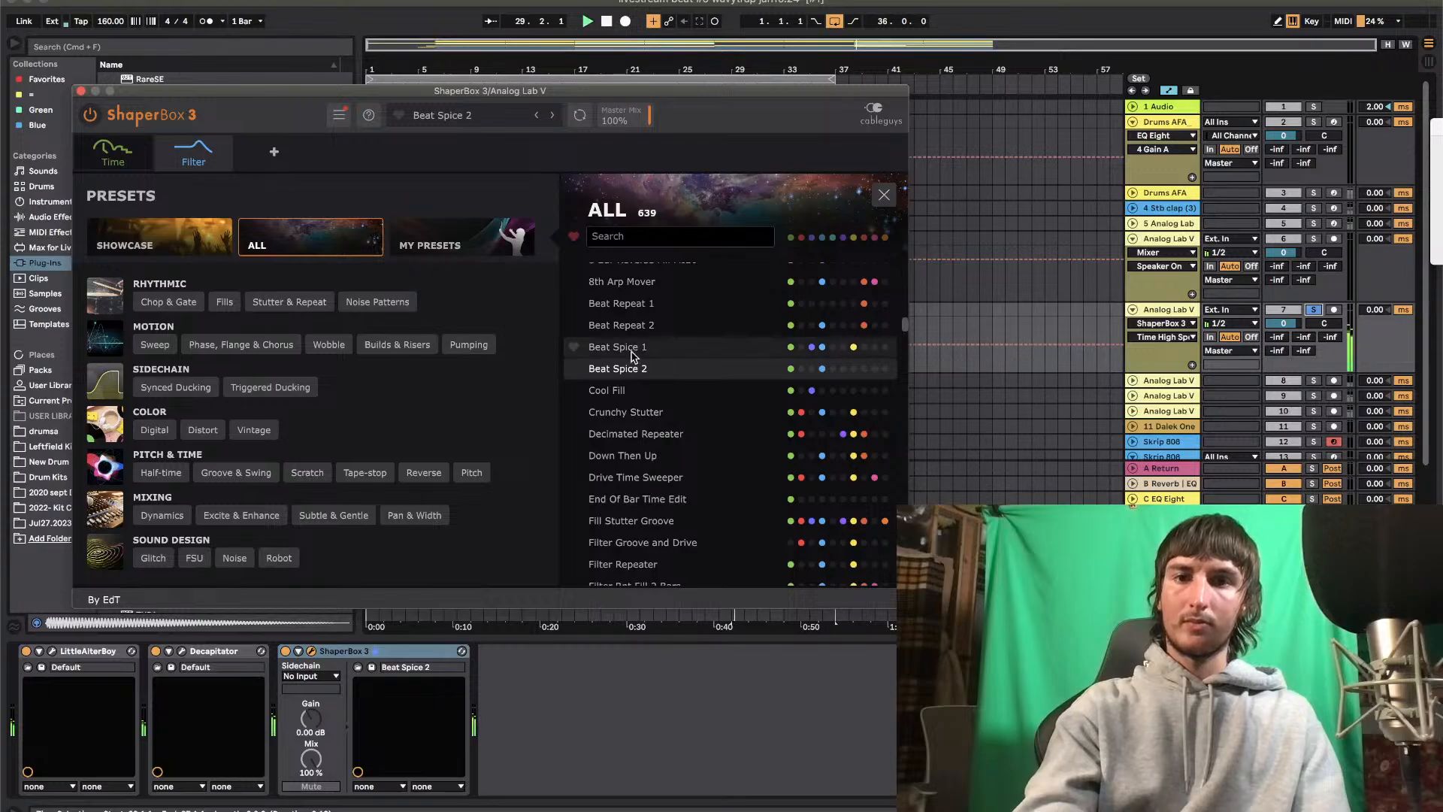
pyautogui.click(643, 347)
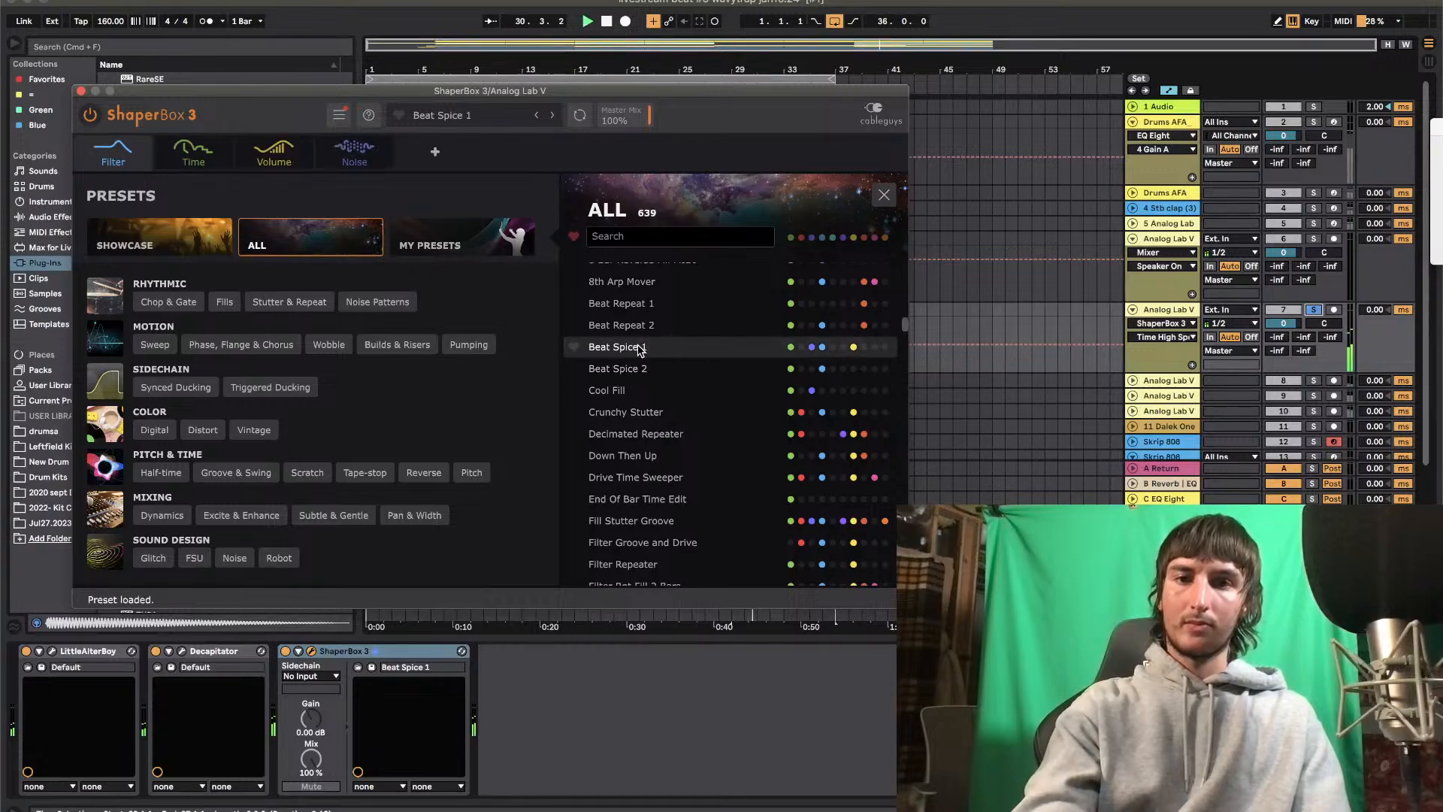
# Load the ShaperBox 3 preset Beat Repeat 2, unsolo track 7 and close the plug-in window
pyautogui.click(655, 324)
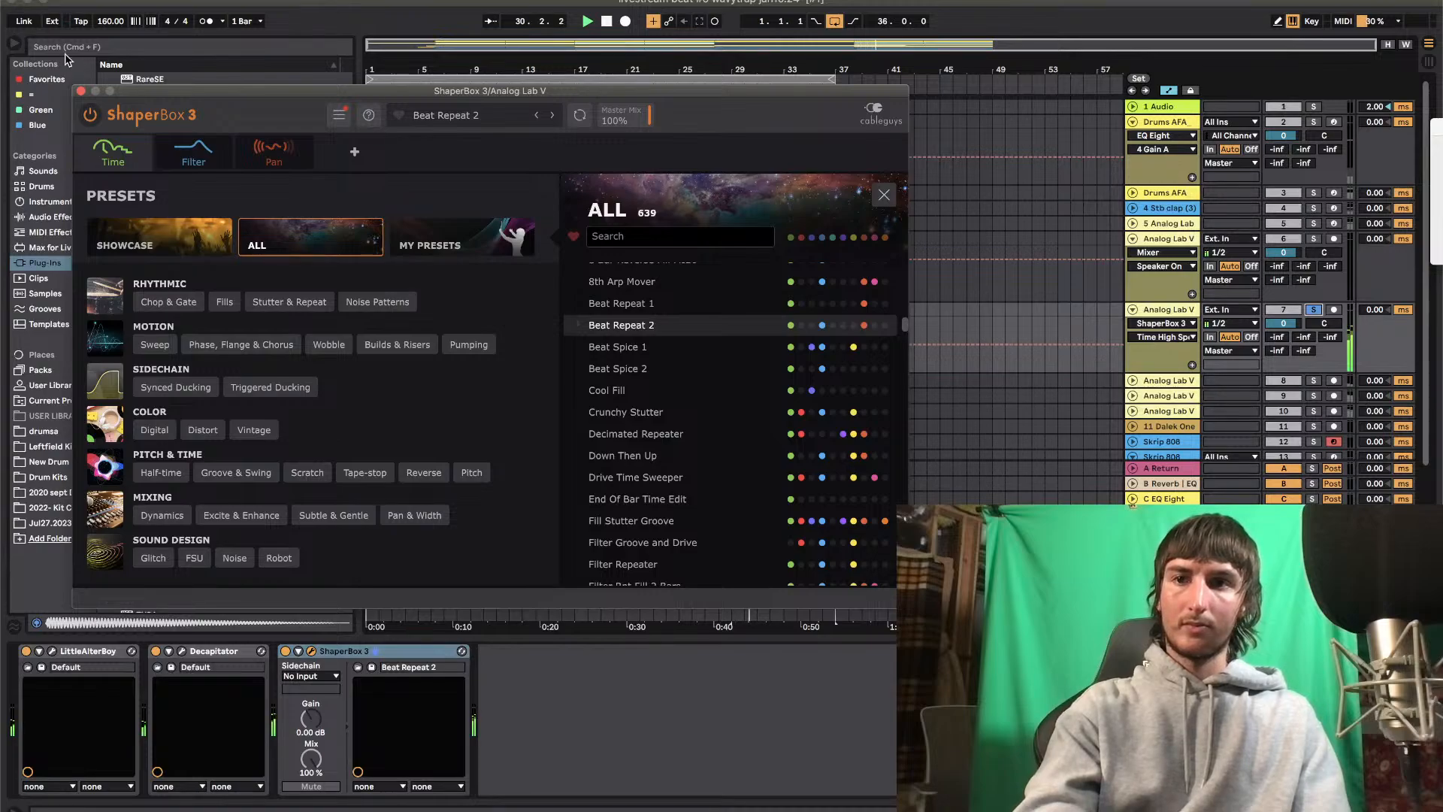
pyautogui.click(1313, 310)
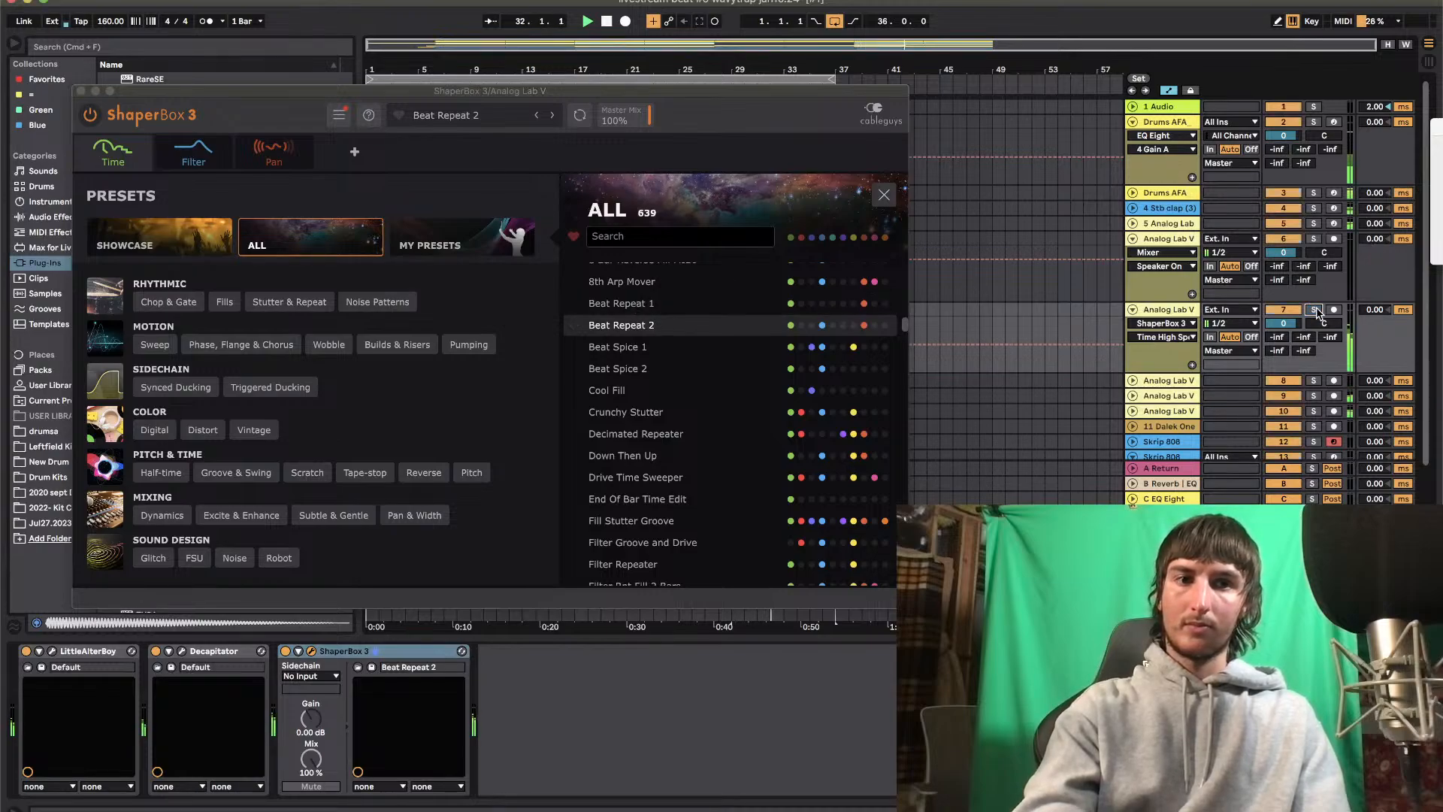
pyautogui.click(81, 91)
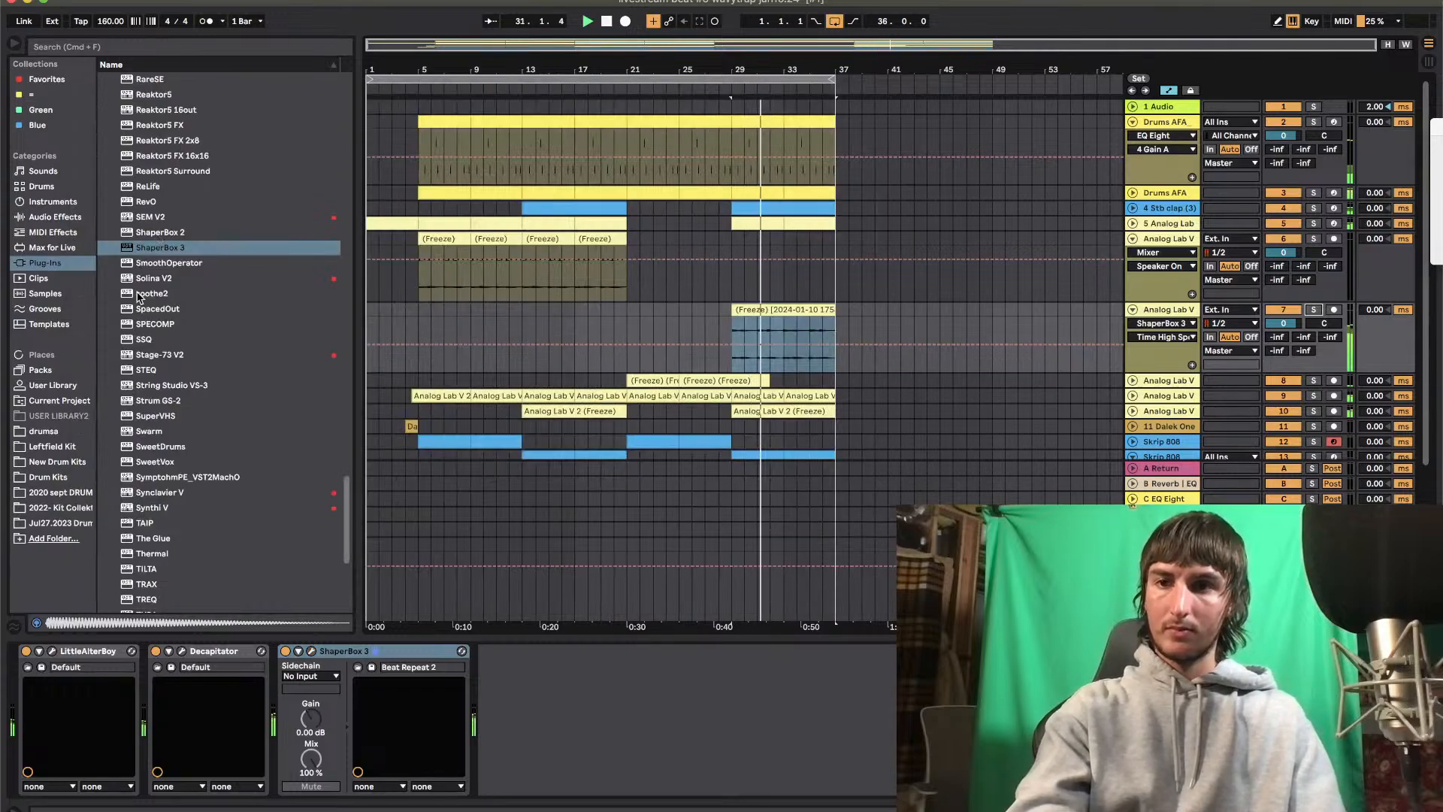
# Add a Compressor after ShaperBox 3 on track 7 and lower its threshold to -33.1 dB
pyautogui.scroll(5, 138, 295)
pyautogui.scroll(3, 137, 295)
pyautogui.click(54, 217)
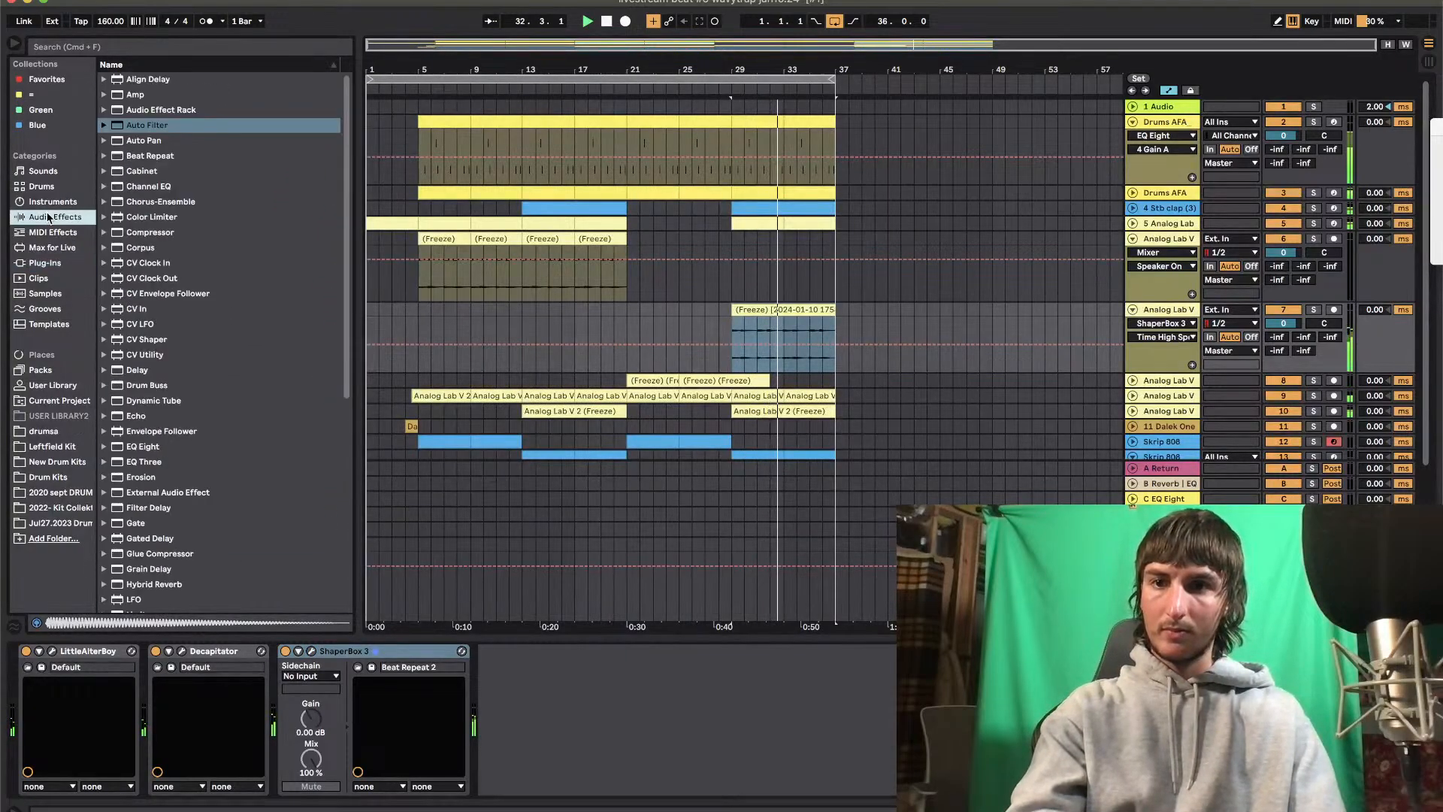
pyautogui.moveTo(149, 232)
pyautogui.mouseDown()
pyautogui.moveTo(548, 695)
pyautogui.moveTo(552, 730)
pyautogui.mouseUp()
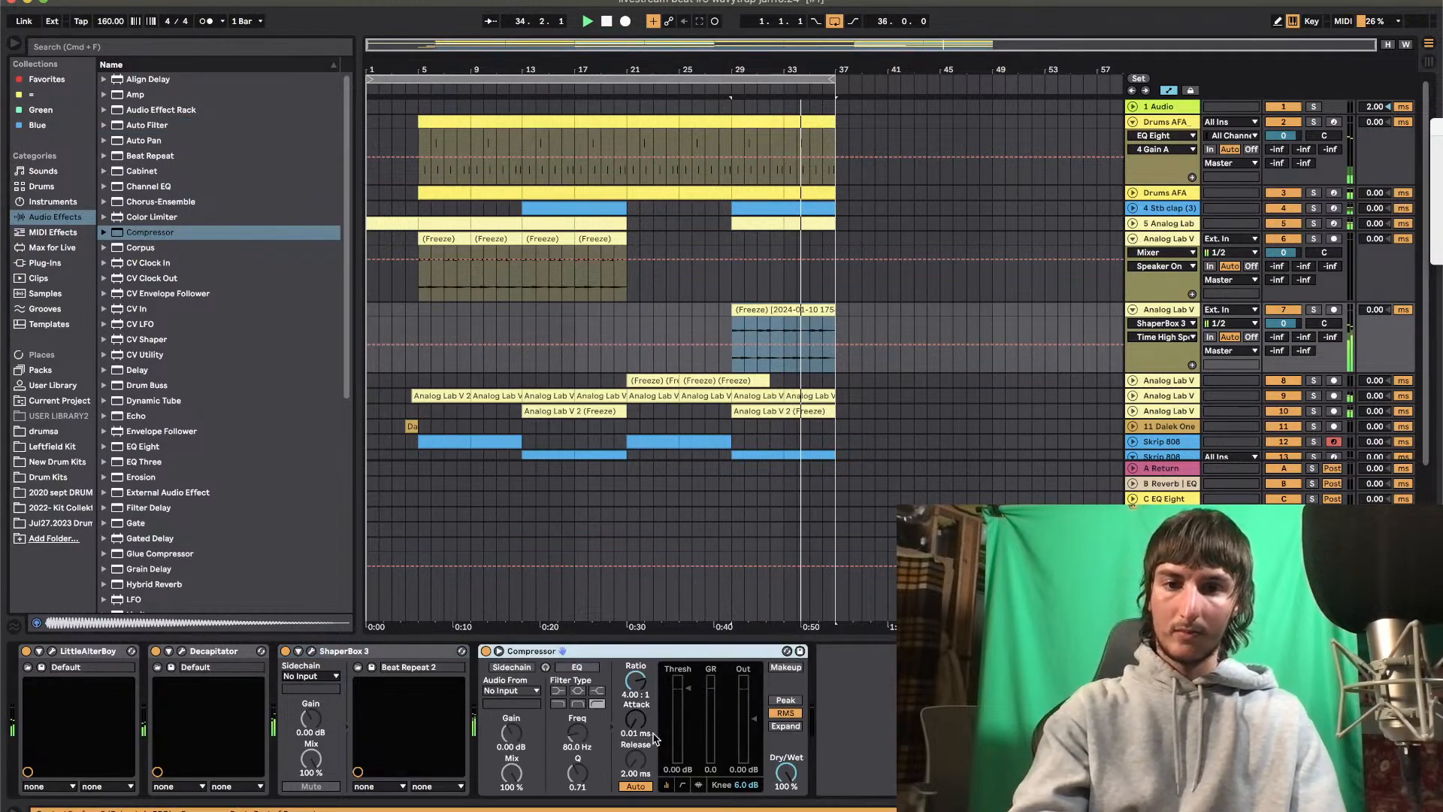
pyautogui.moveTo(685, 688); pyautogui.dragTo(685, 745)
# Duplicate the Compressor on track 7 and sidechain the copy from the second Drums AFA track, taken Pre FX
pyautogui.click(627, 650)
pyautogui.press('super+d')
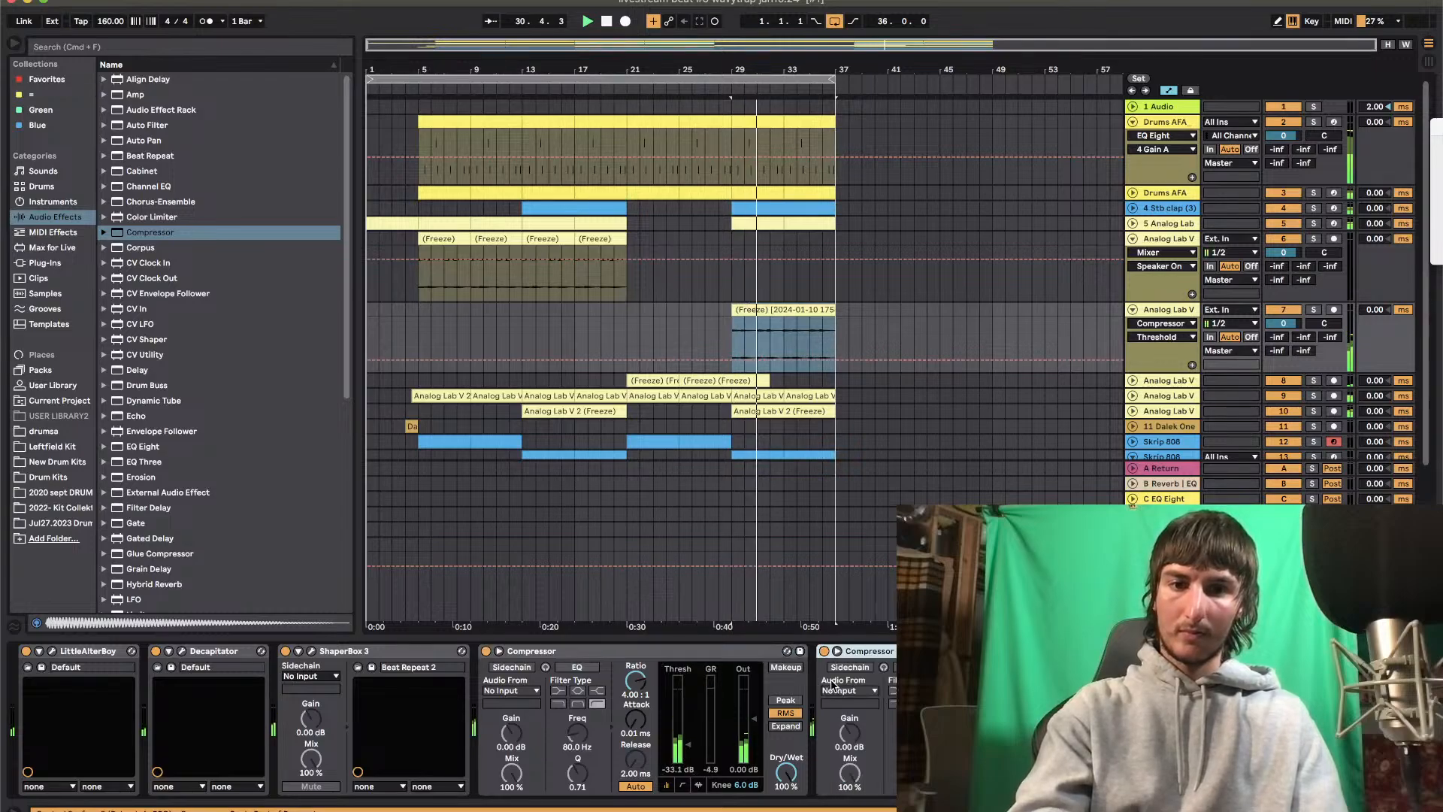
pyautogui.click(835, 689)
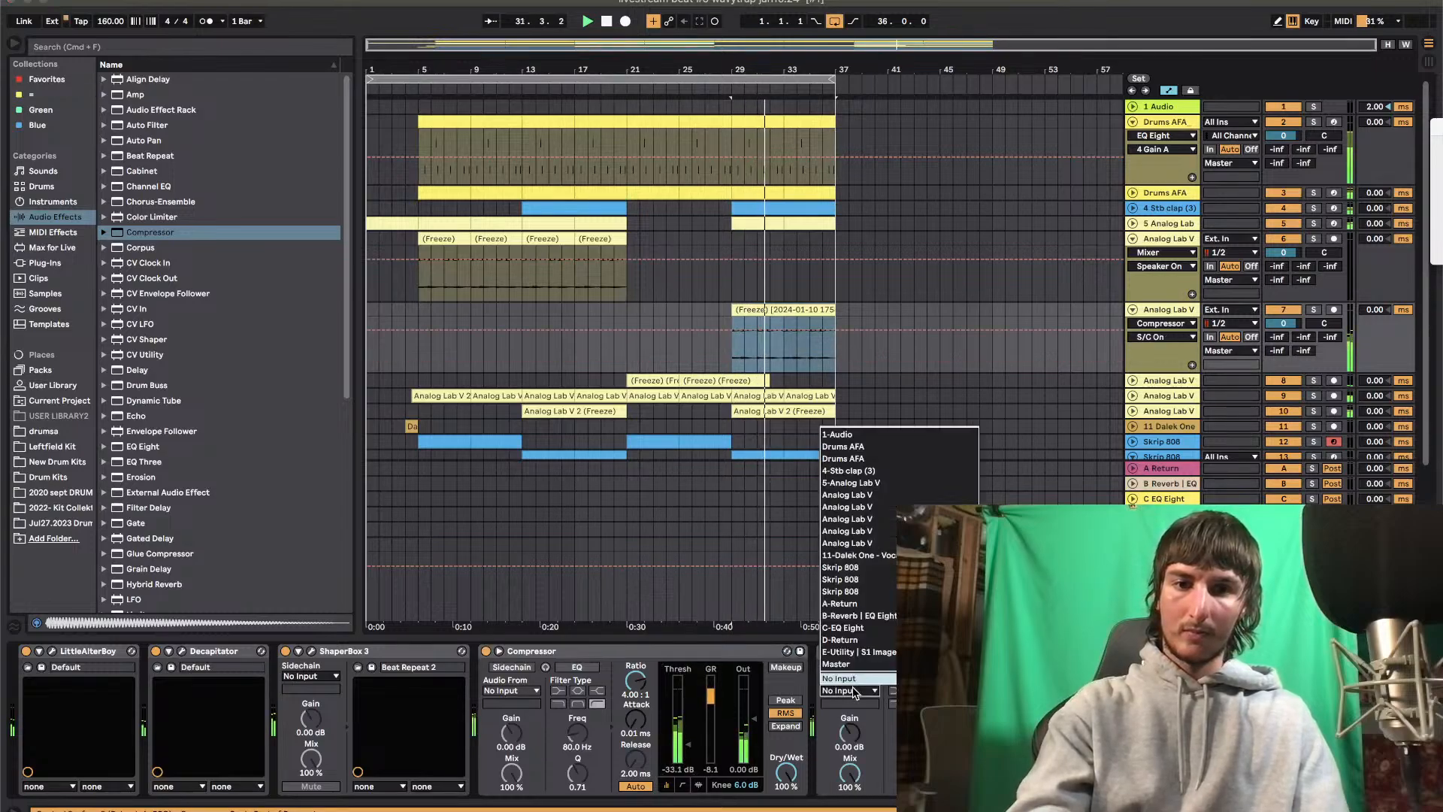
pyautogui.click(874, 458)
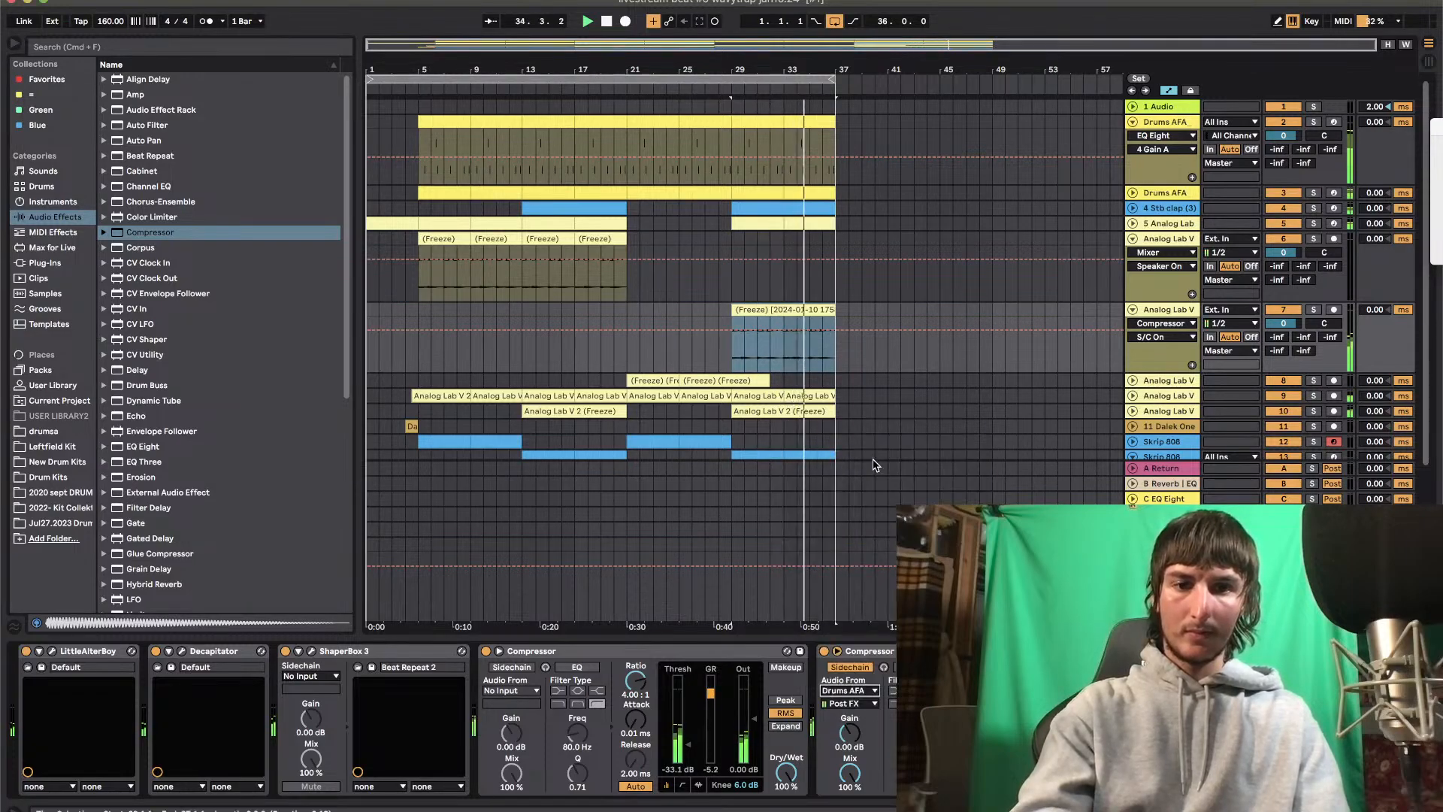
pyautogui.click(874, 703)
pyautogui.click(883, 151)
# Lower the threshold of the sidechained Compressor on track 7 during playback
pyautogui.press('space')
pyautogui.press('space')
pyautogui.moveTo(1026, 689); pyautogui.dragTo(1026, 741)
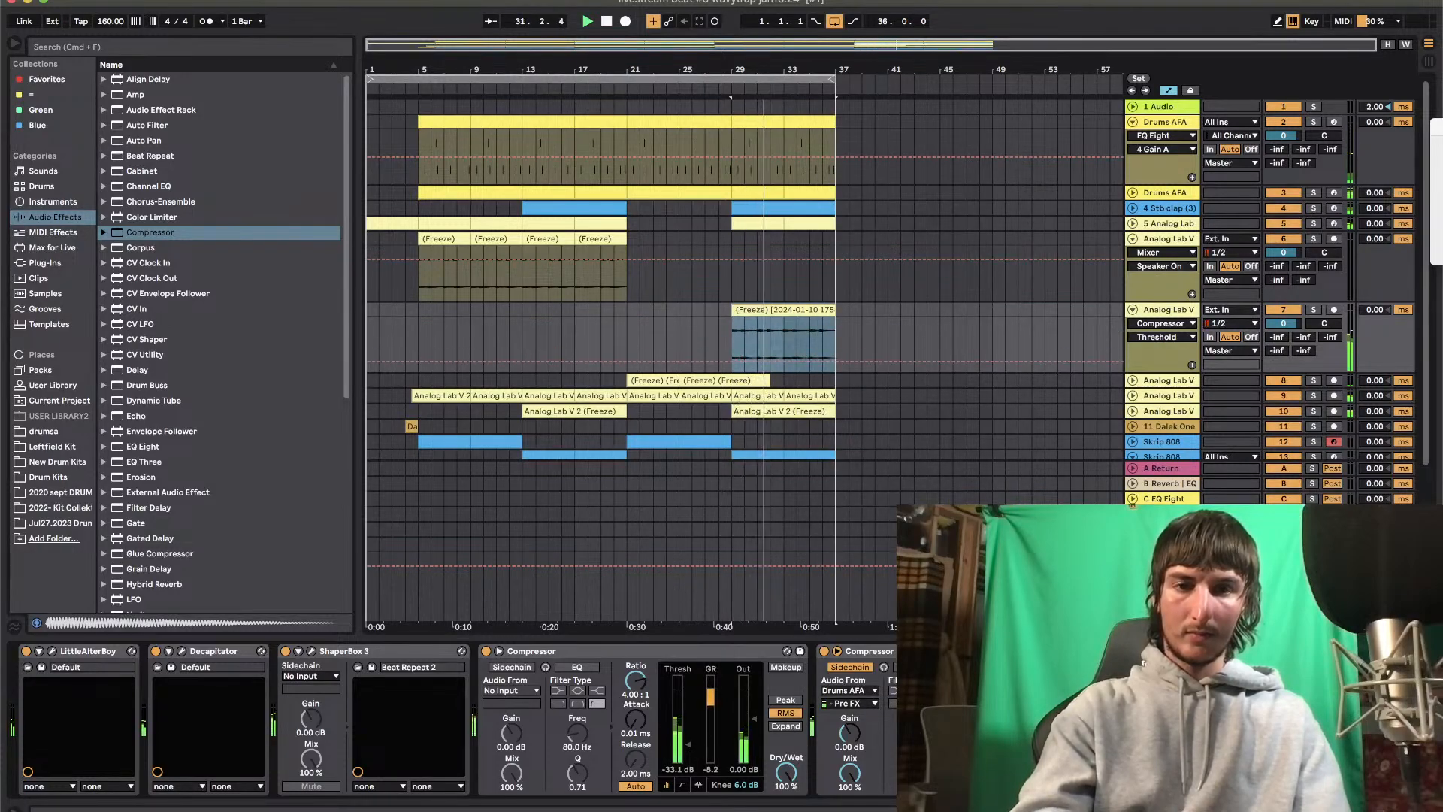
# Freeze and flatten track 7 to render its effects into audio
pyautogui.rightClick(1159, 312)
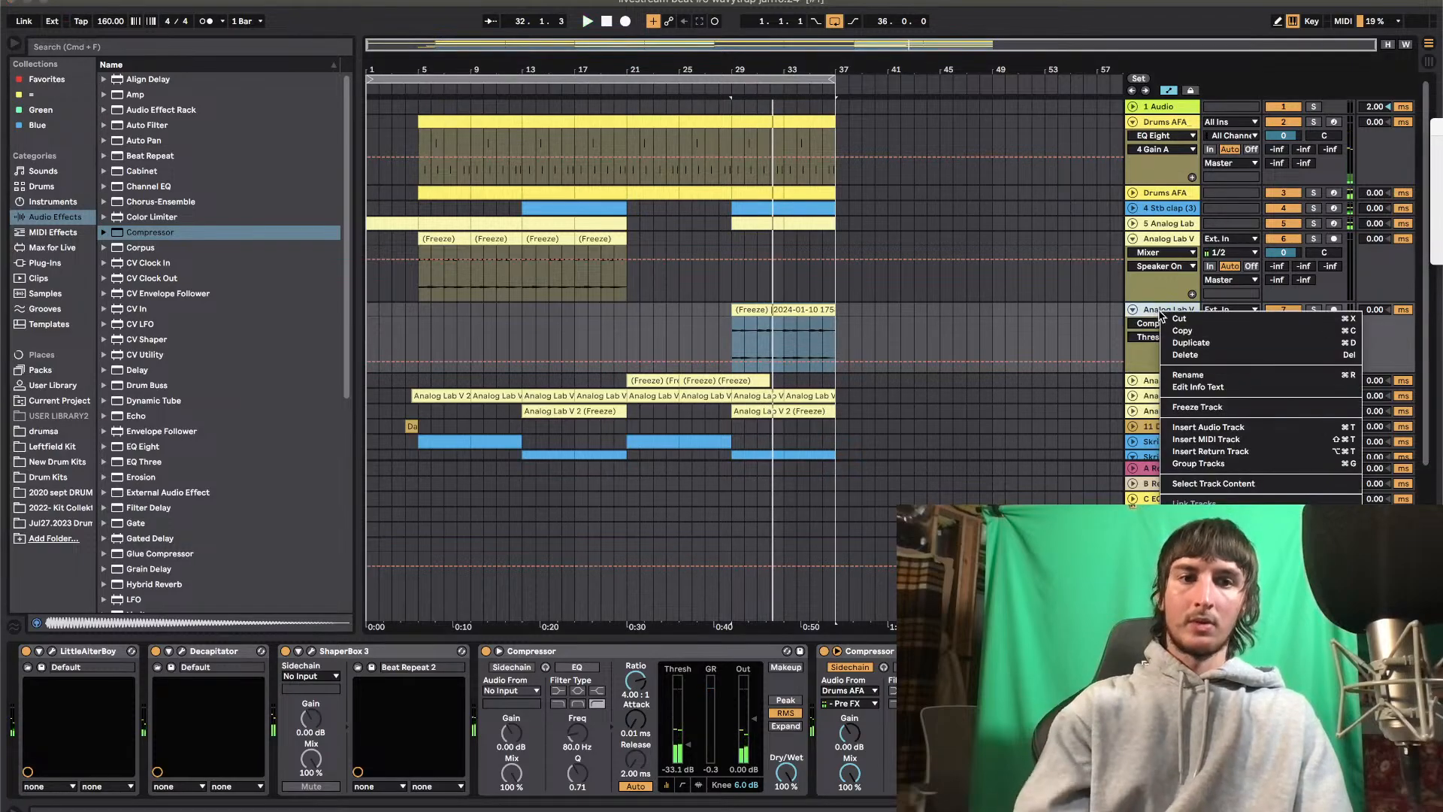
pyautogui.click(1190, 408)
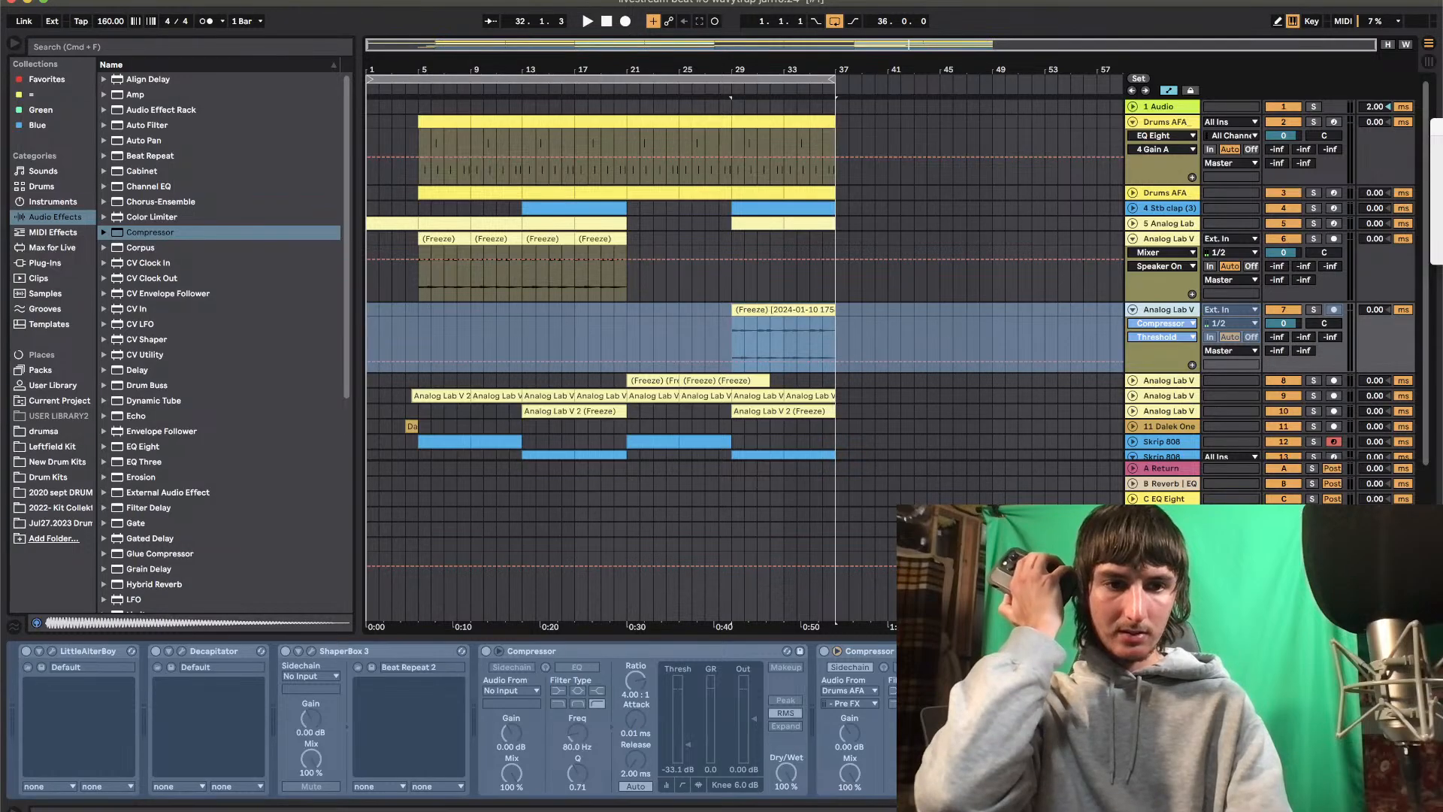
pyautogui.press('super+Tab')
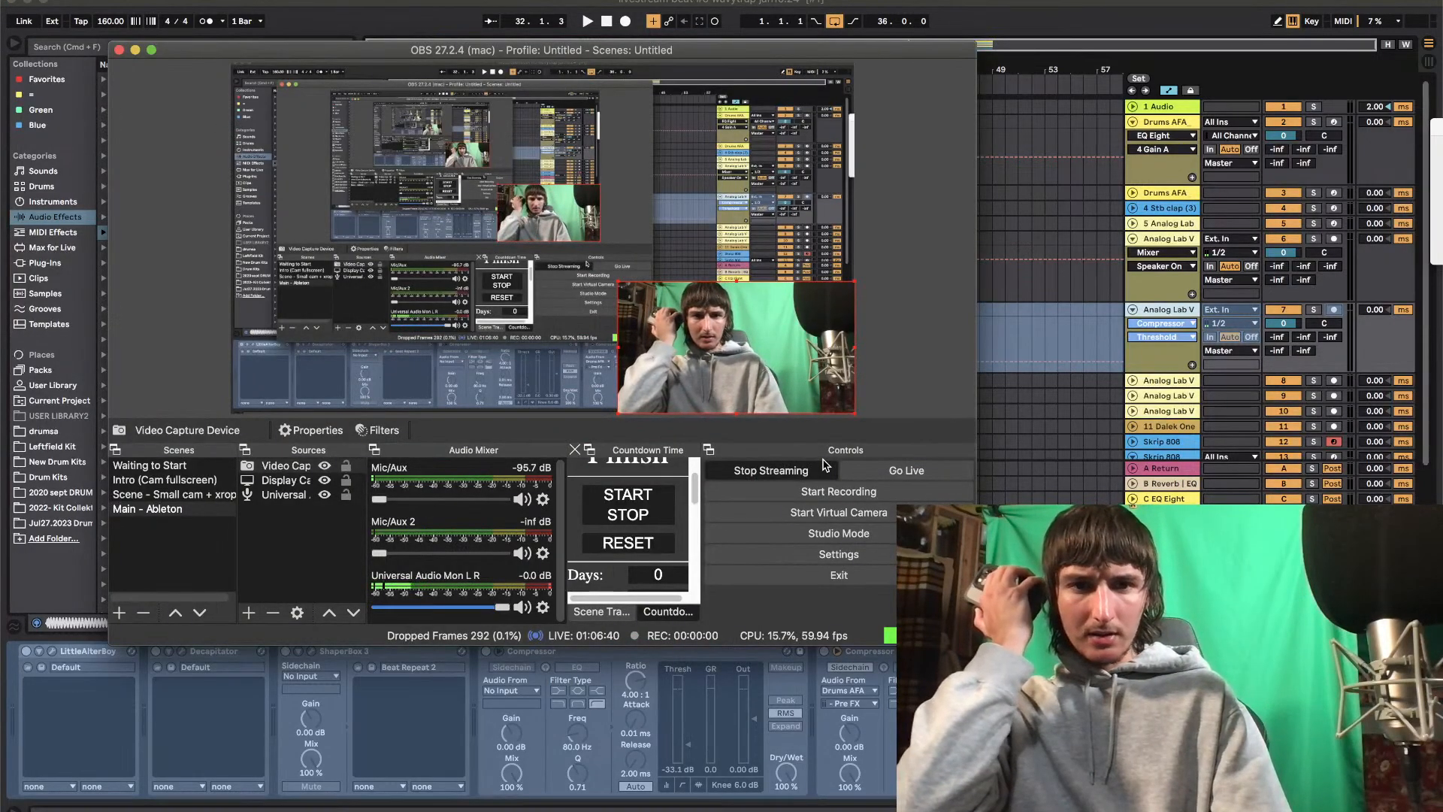
pyautogui.click(1032, 351)
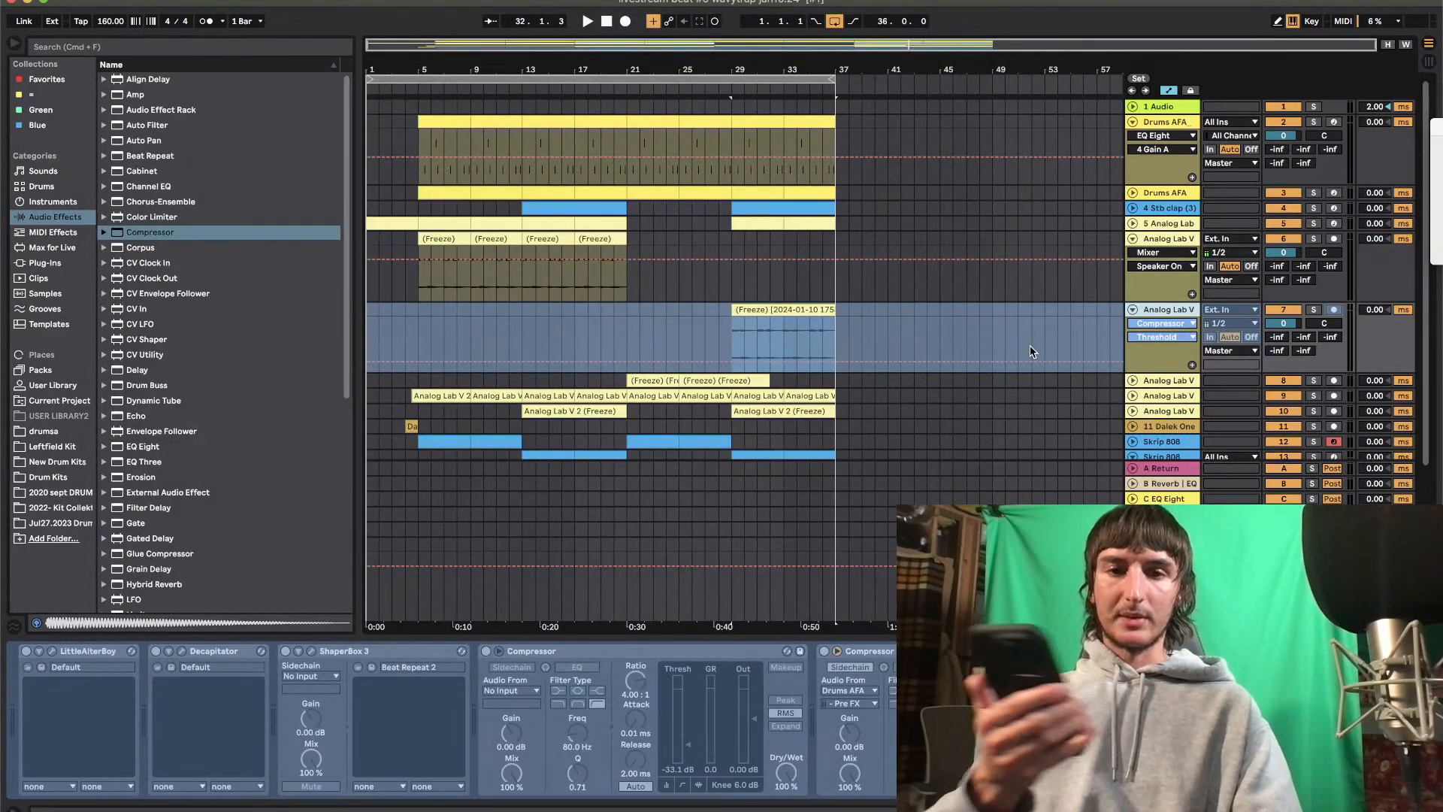
pyautogui.rightClick(1154, 311)
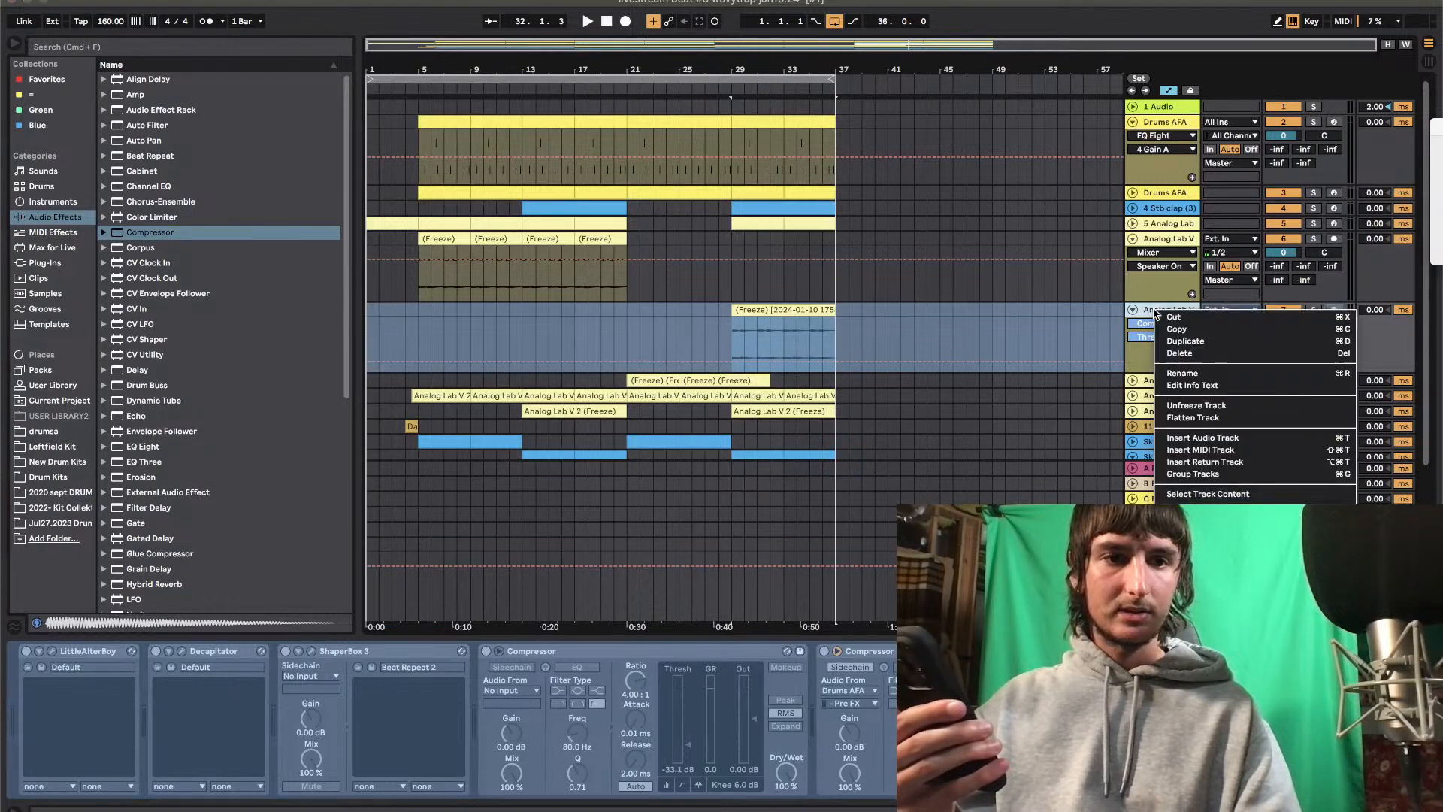
pyautogui.click(1189, 418)
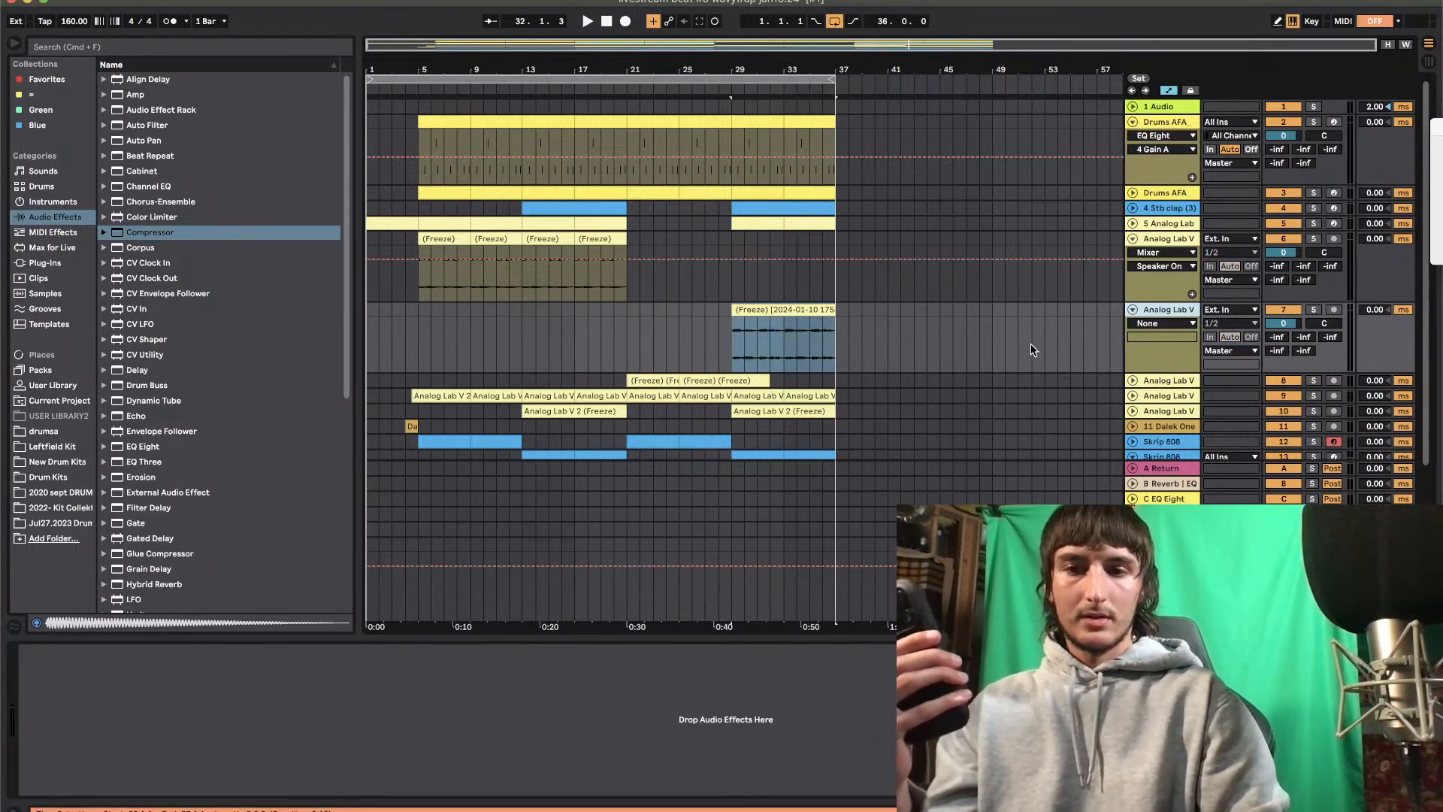
pyautogui.press('super+Tab')
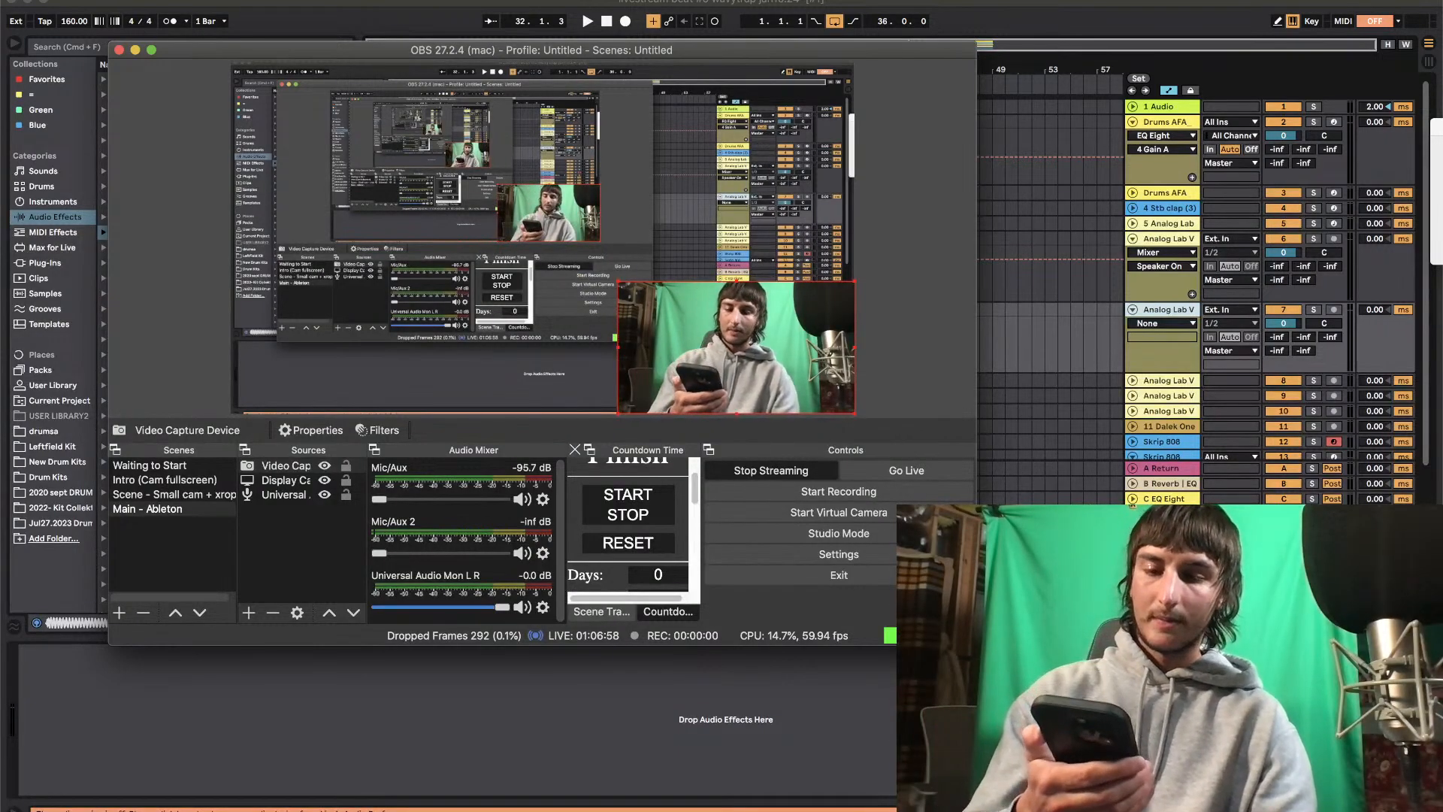
pyautogui.press('super+Tab')
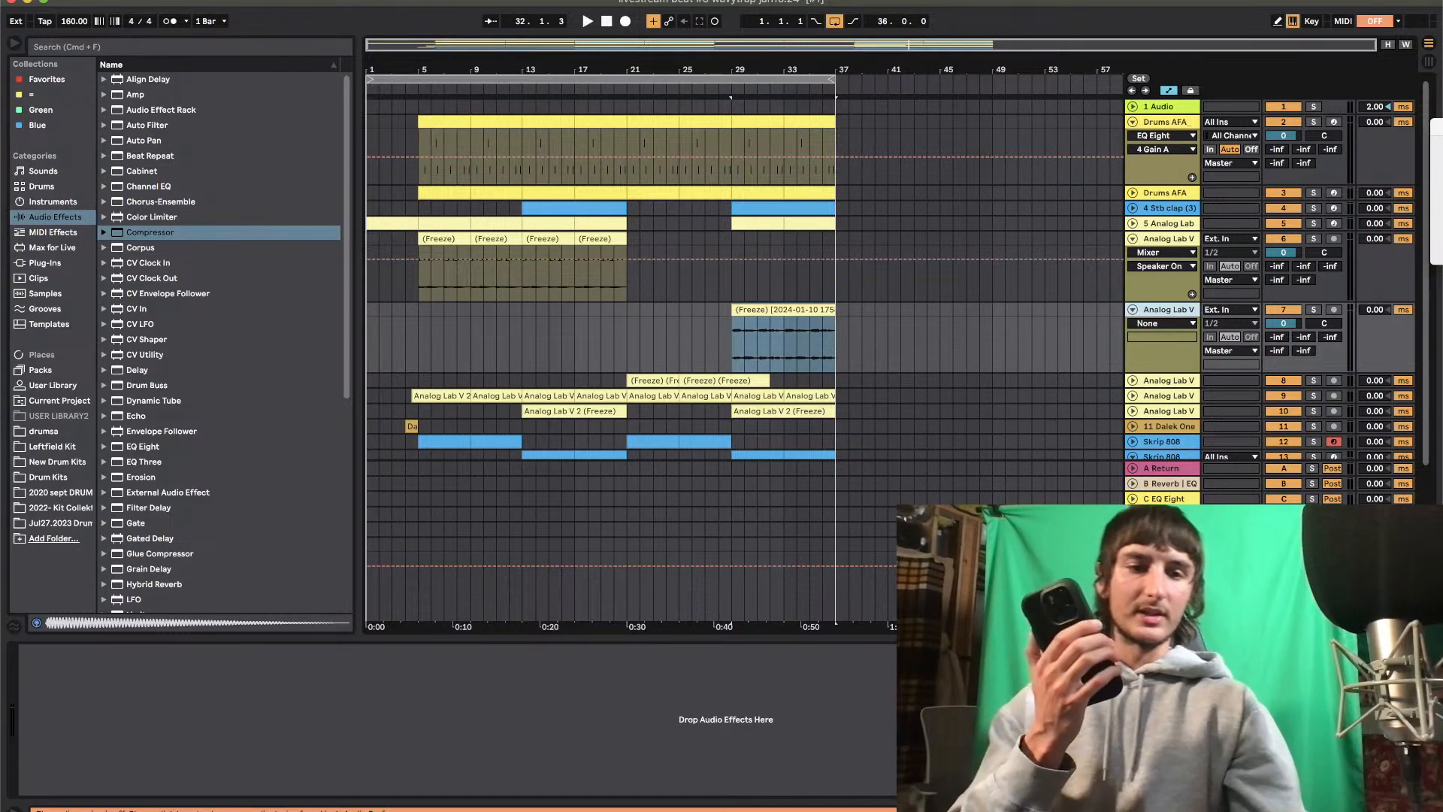
pyautogui.press('super+Tab')
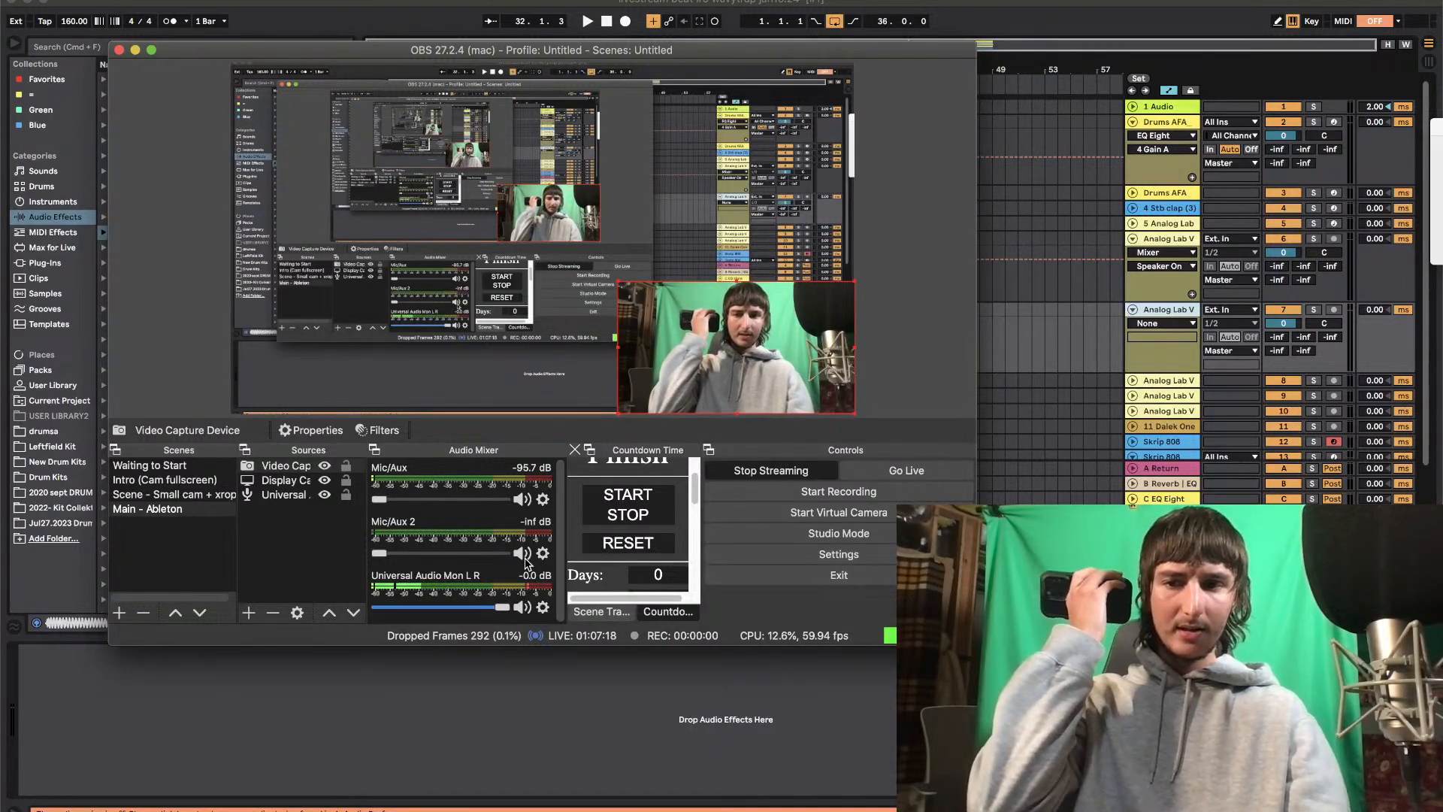
# Return to Ableton Live and set the audio output and input devices to Universal Audio Thunderbolt in the preferences
pyautogui.click(89, 14)
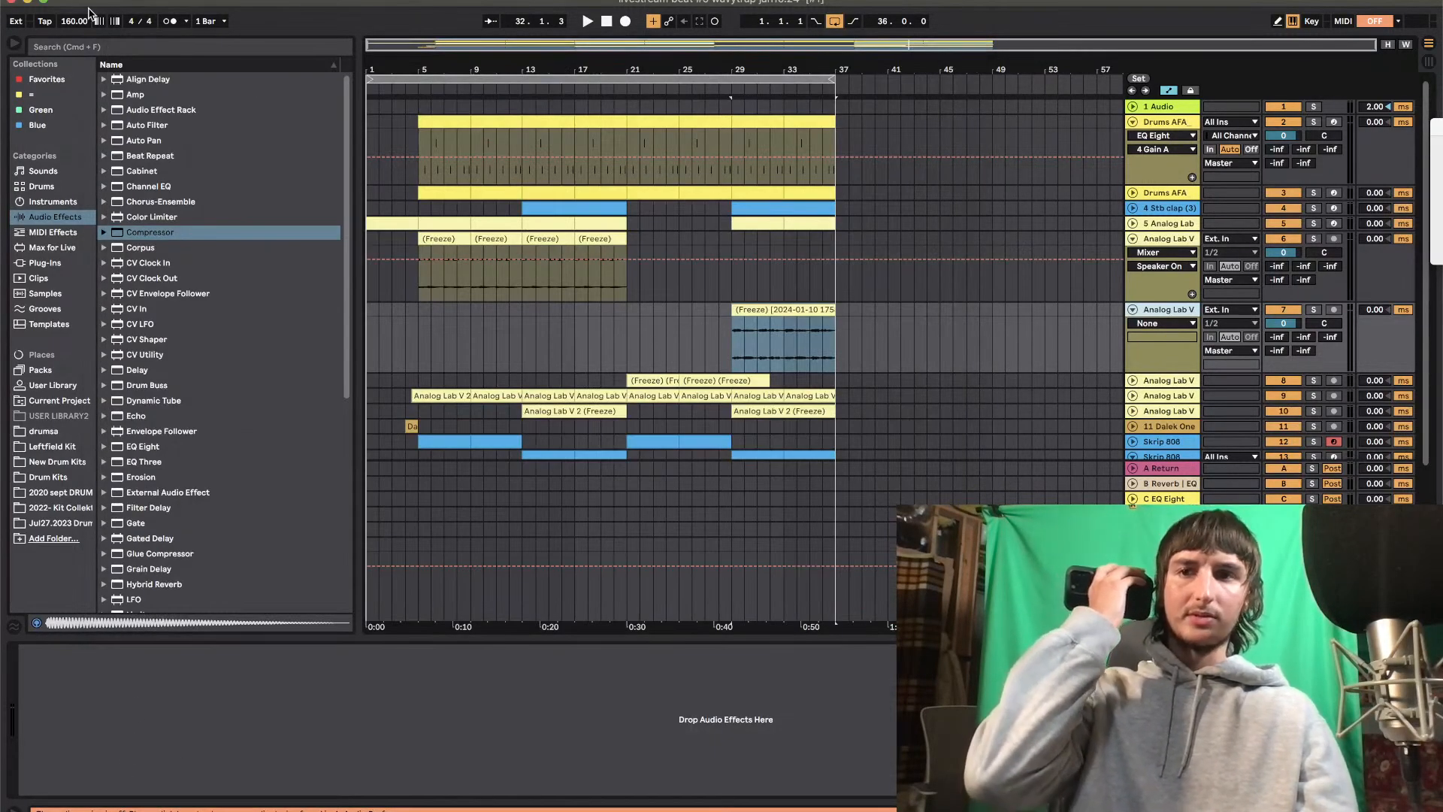
pyautogui.click(60, 2)
pyautogui.click(83, 20)
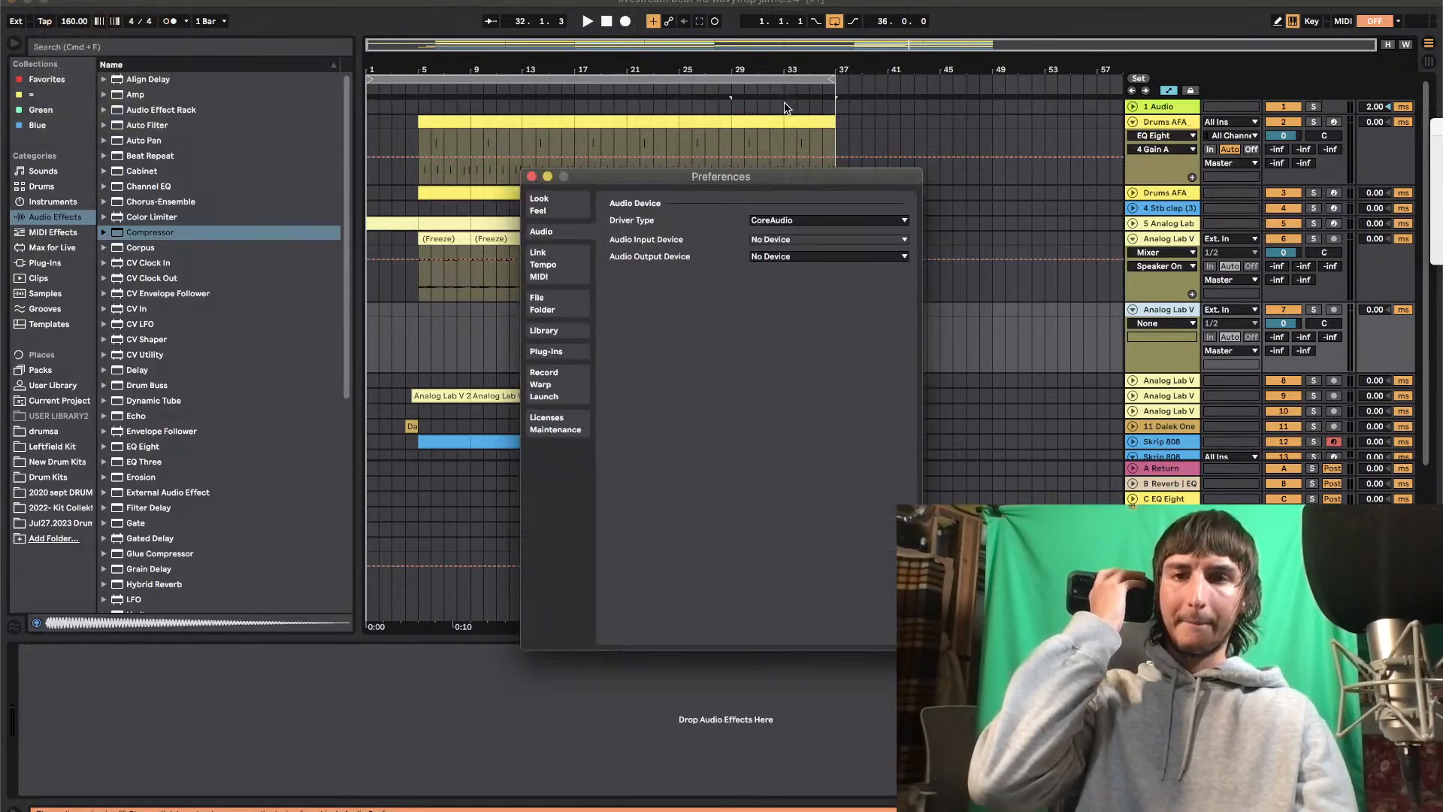
pyautogui.click(786, 259)
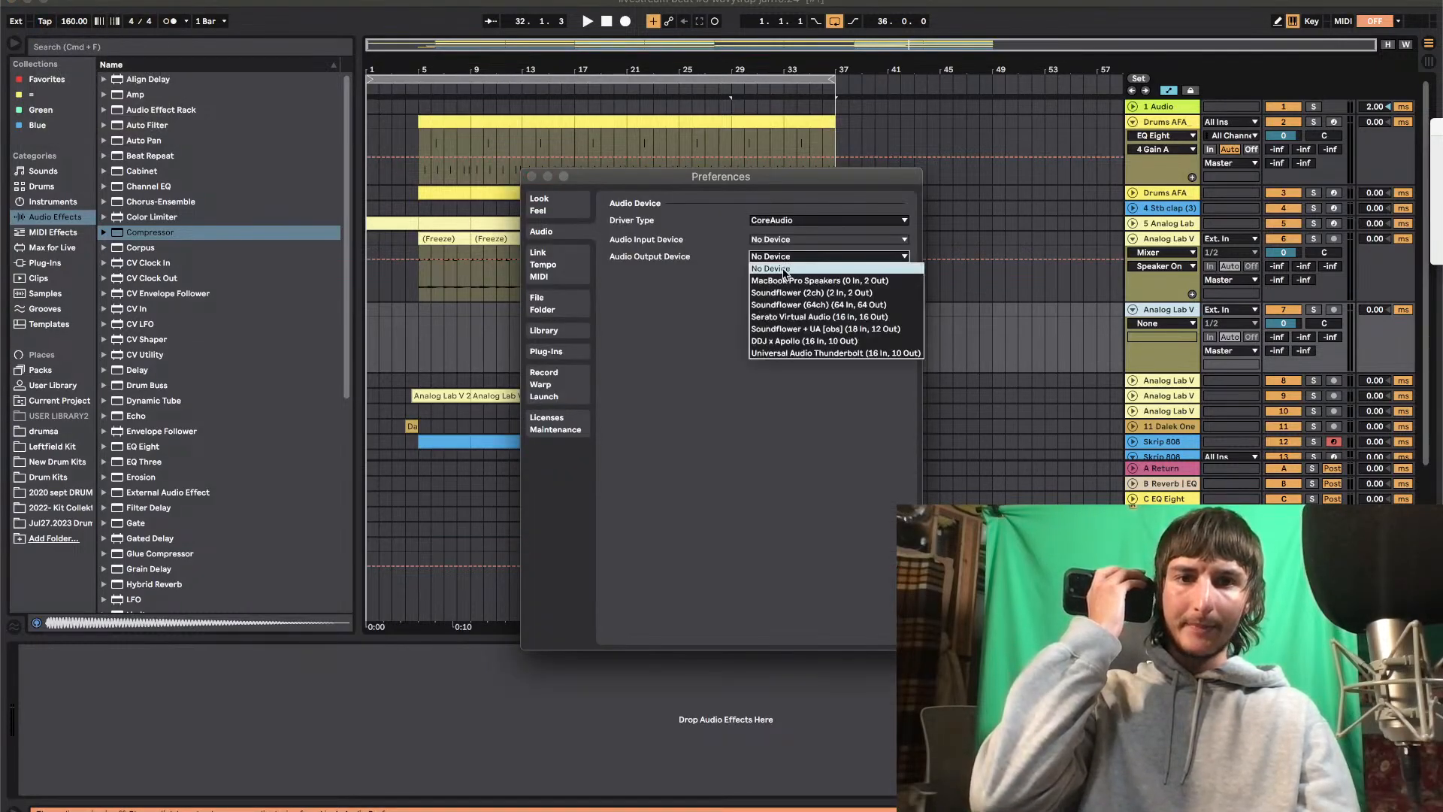
pyautogui.click(792, 354)
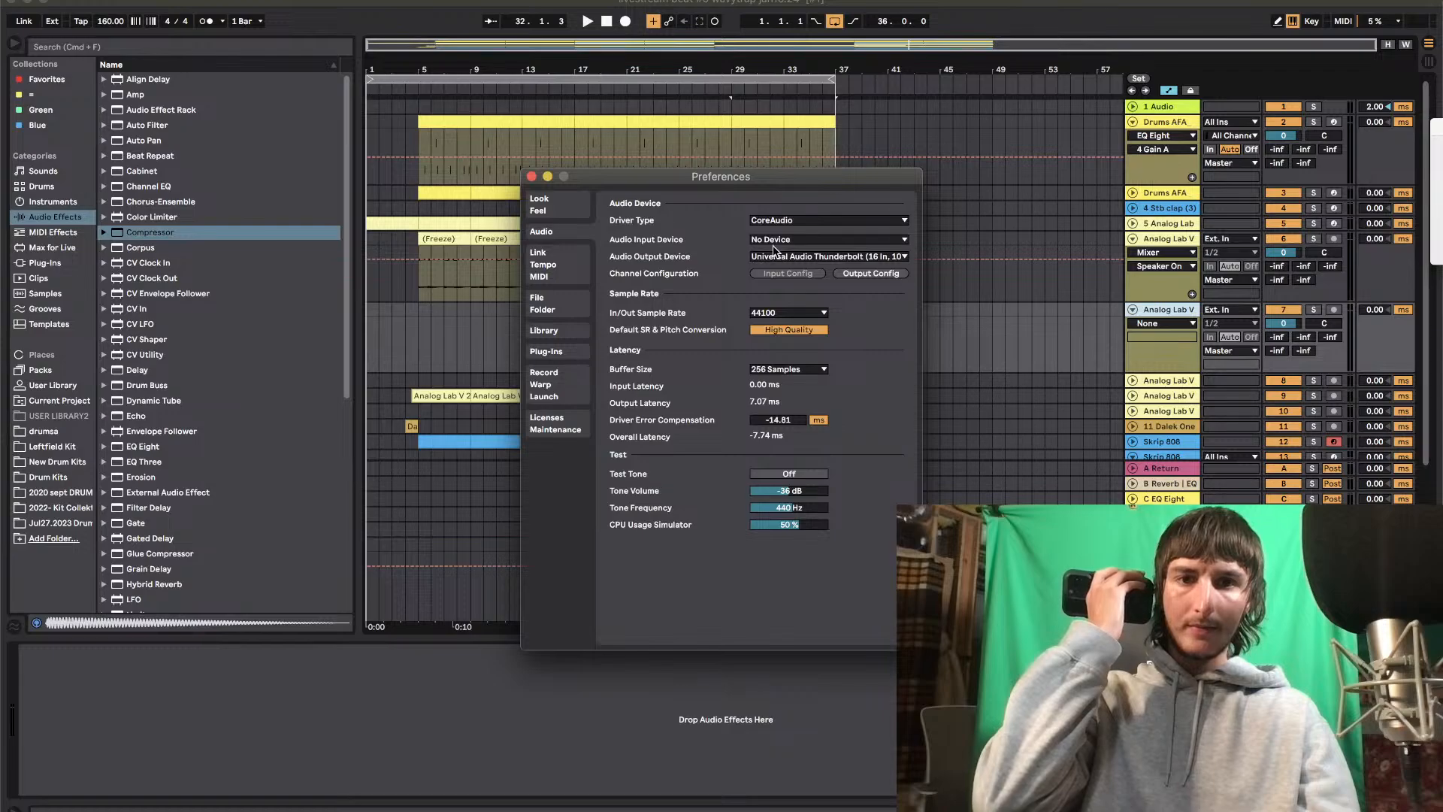
pyautogui.click(773, 246)
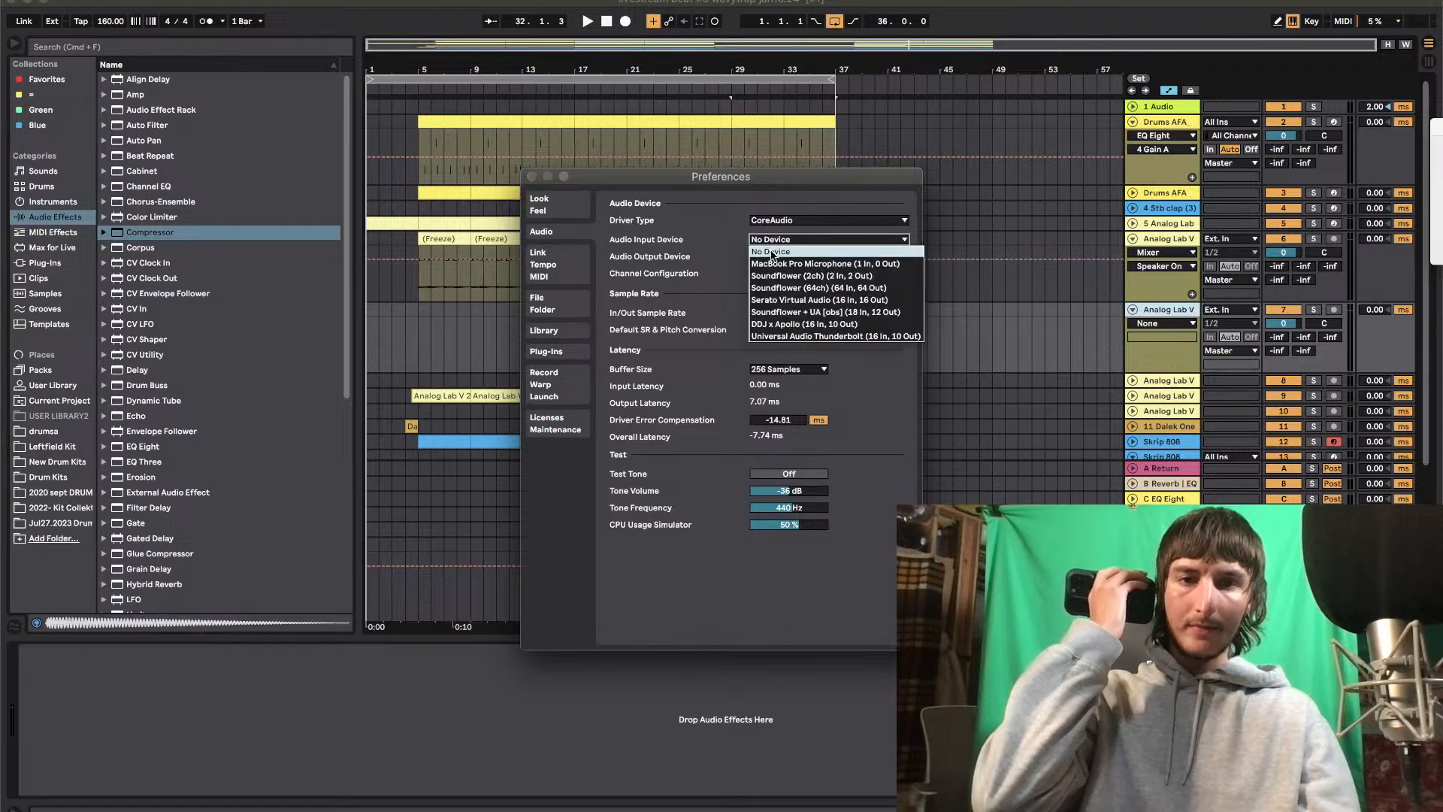
pyautogui.click(774, 337)
pyautogui.click(533, 177)
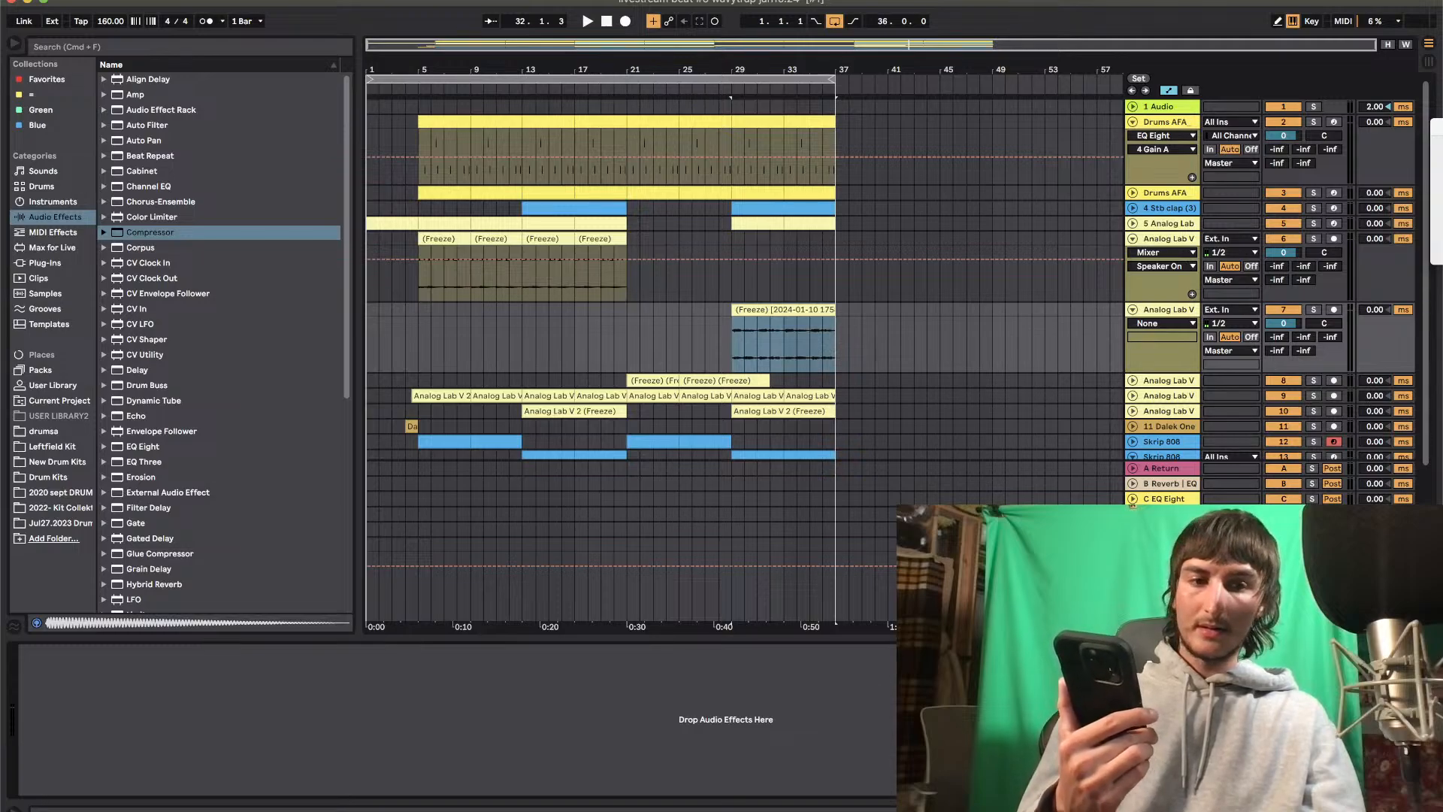
# Switch to OBS and select the Intro (Cam fullscreen) scene
pyautogui.press('super+Tab')
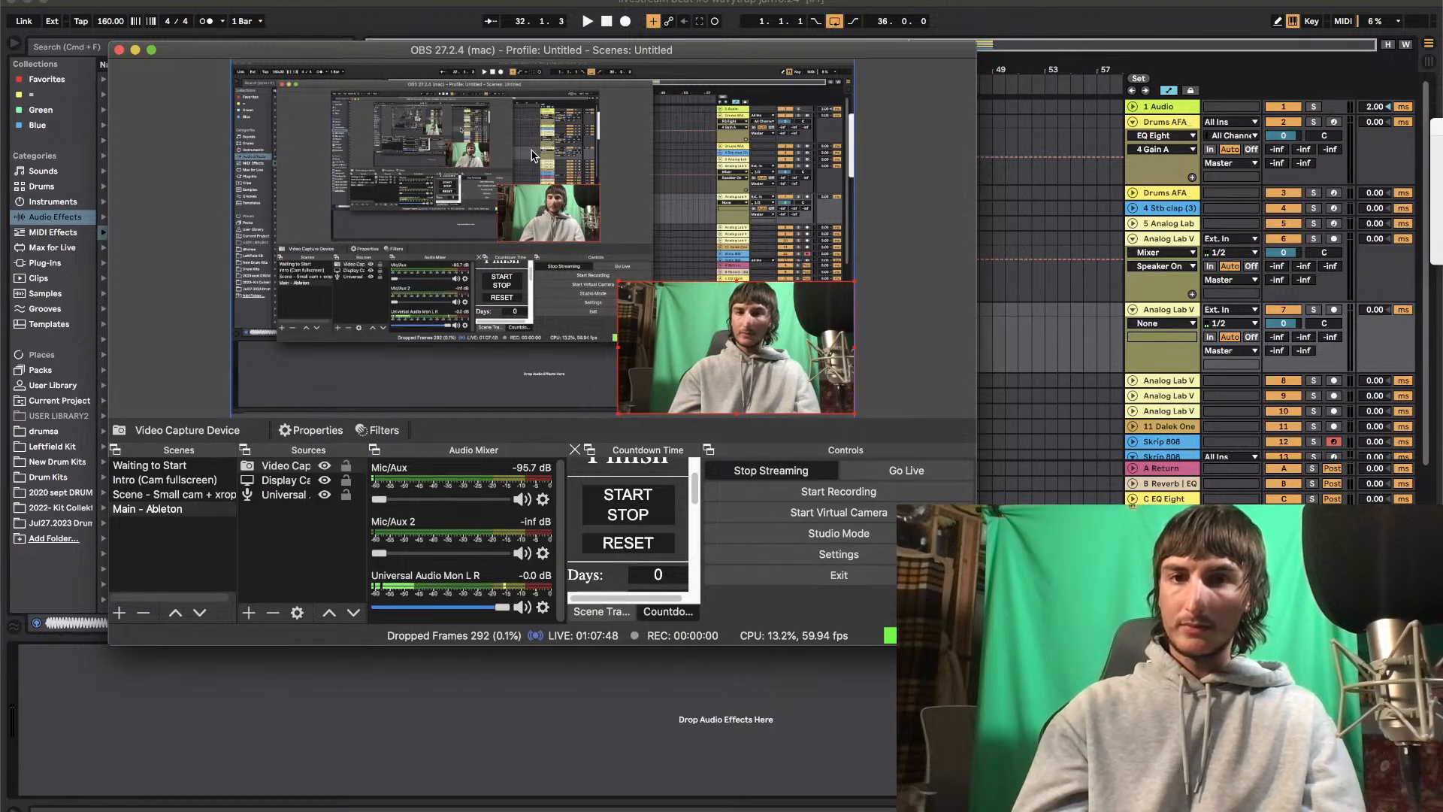
pyautogui.click(141, 485)
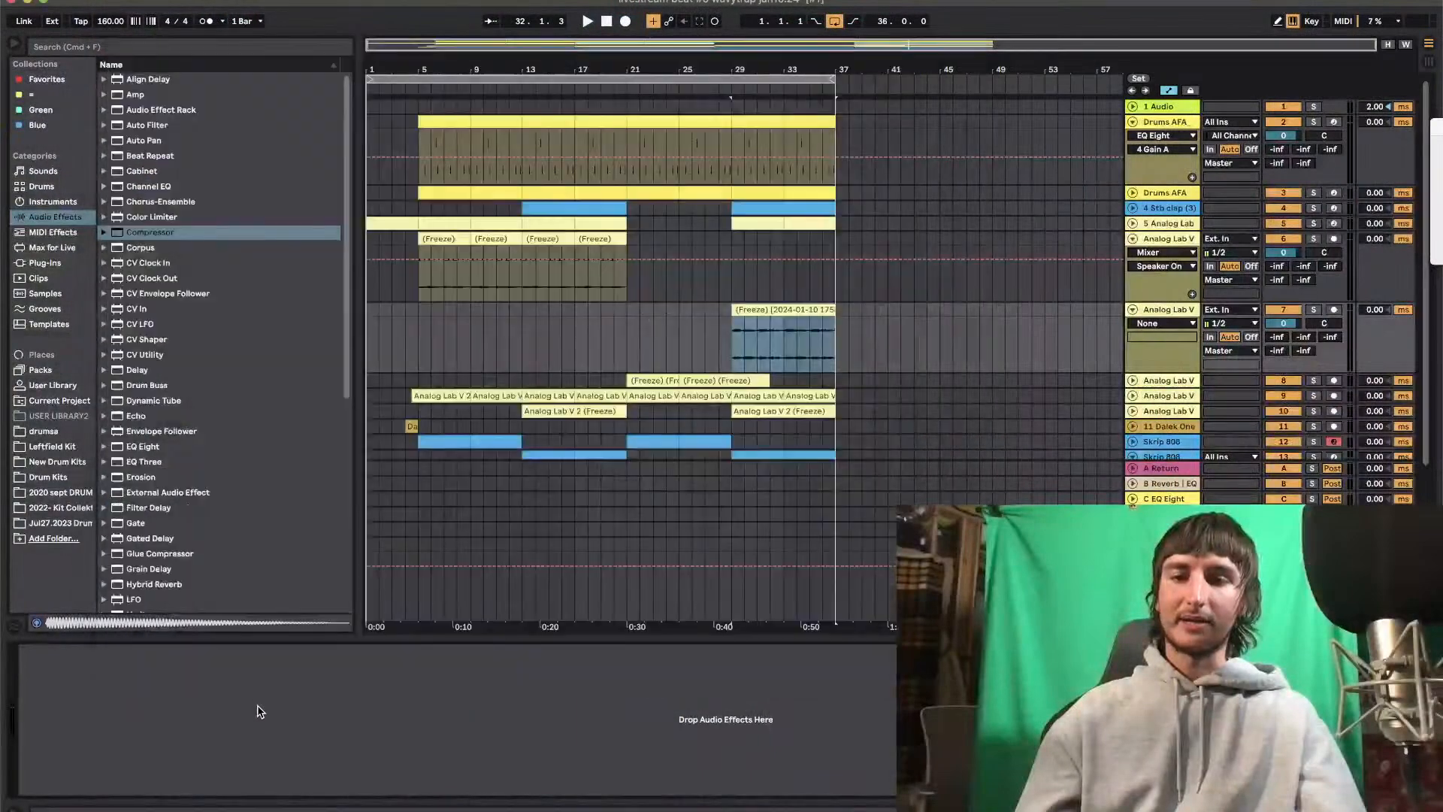
# Dismiss the UAD plug-in notice, check the audio device settings in the preferences, and play from bar 1
pyautogui.click(606, 23)
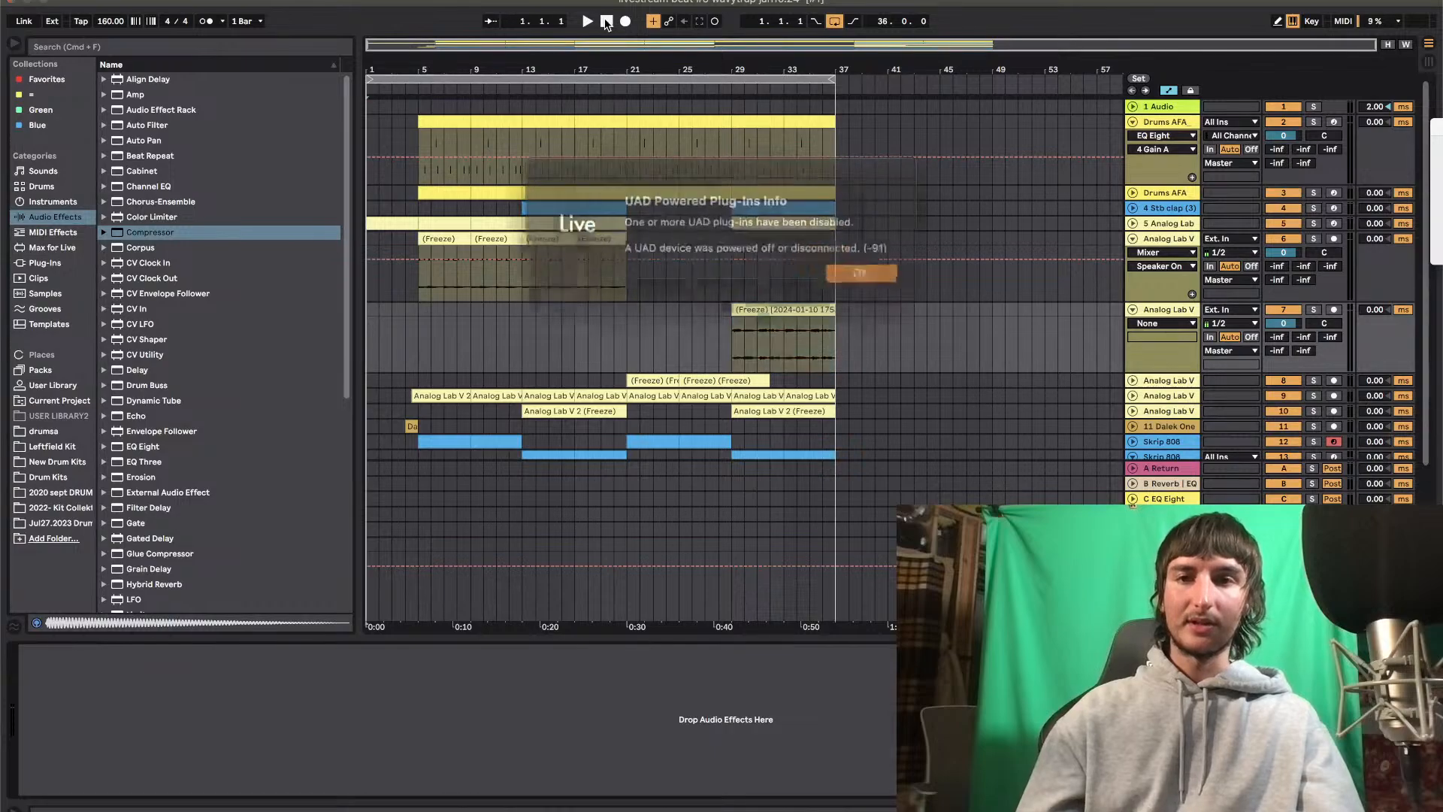
pyautogui.click(850, 273)
pyautogui.click(89, 0)
pyautogui.moveTo(53, 0)
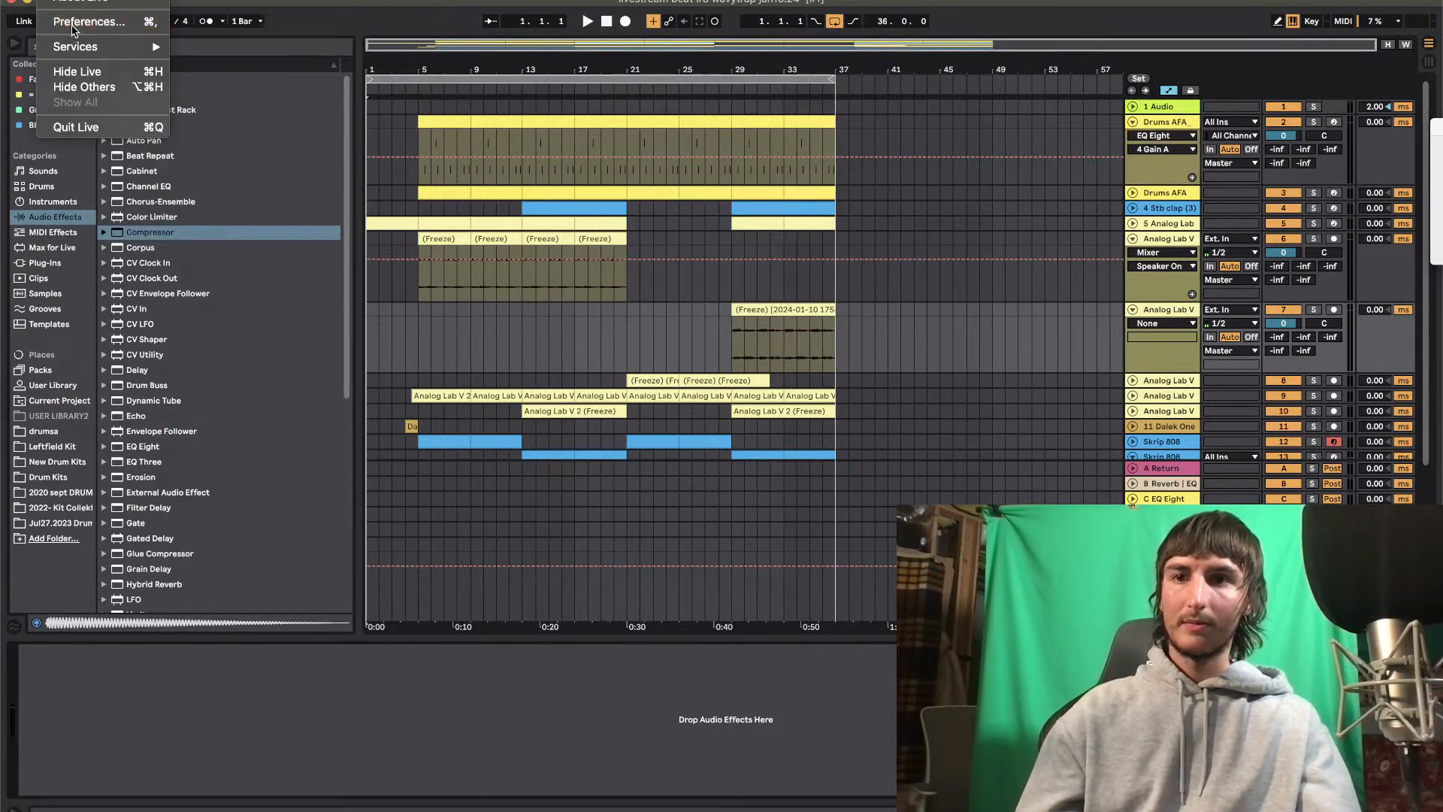
pyautogui.click(75, 22)
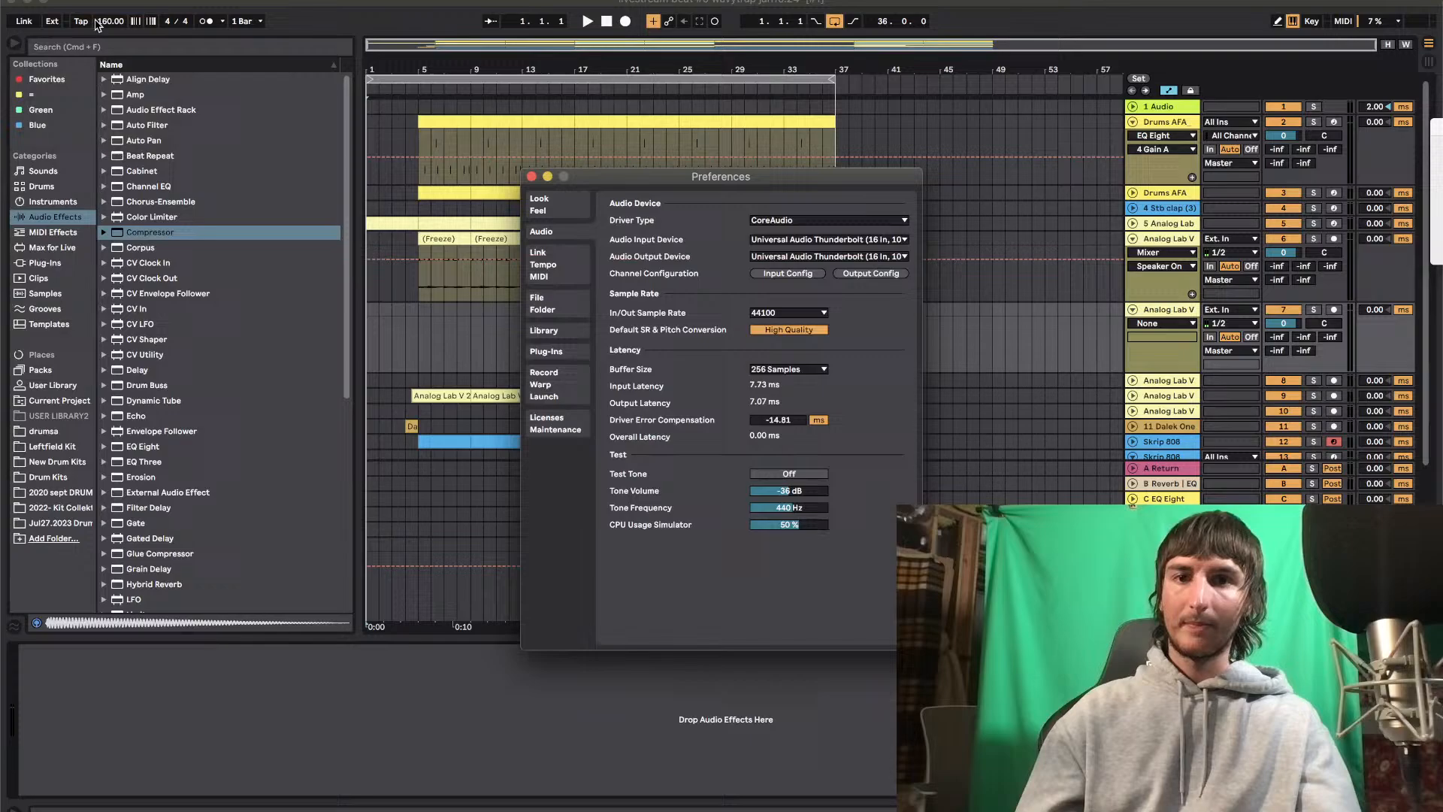
pyautogui.click(531, 176)
pyautogui.press('space')
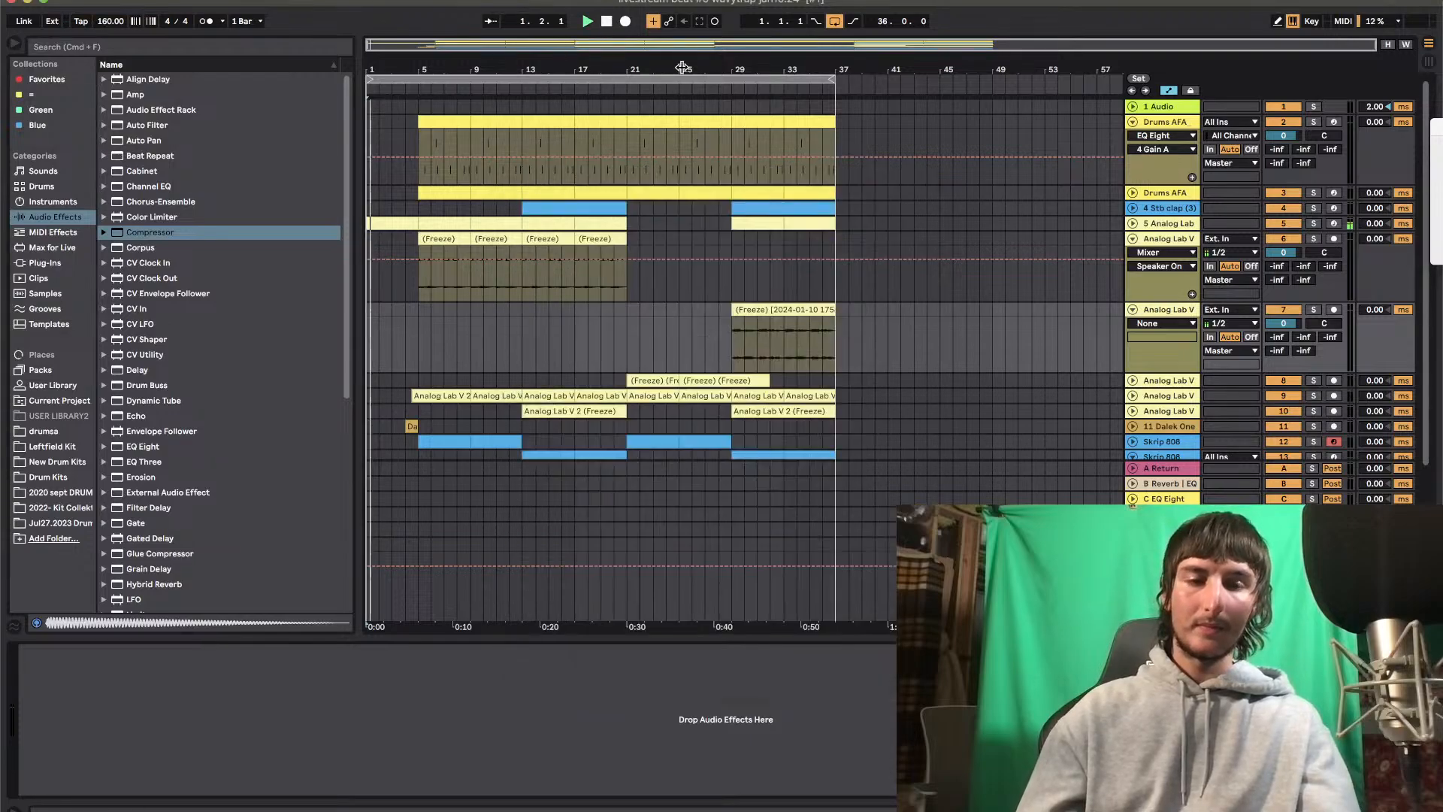
# Freeze and flatten Analog Lab V track 9, which carries FilterFreak2 and Auto Filter, to render its effects into audio
pyautogui.scroll(-2, 1142, 490)
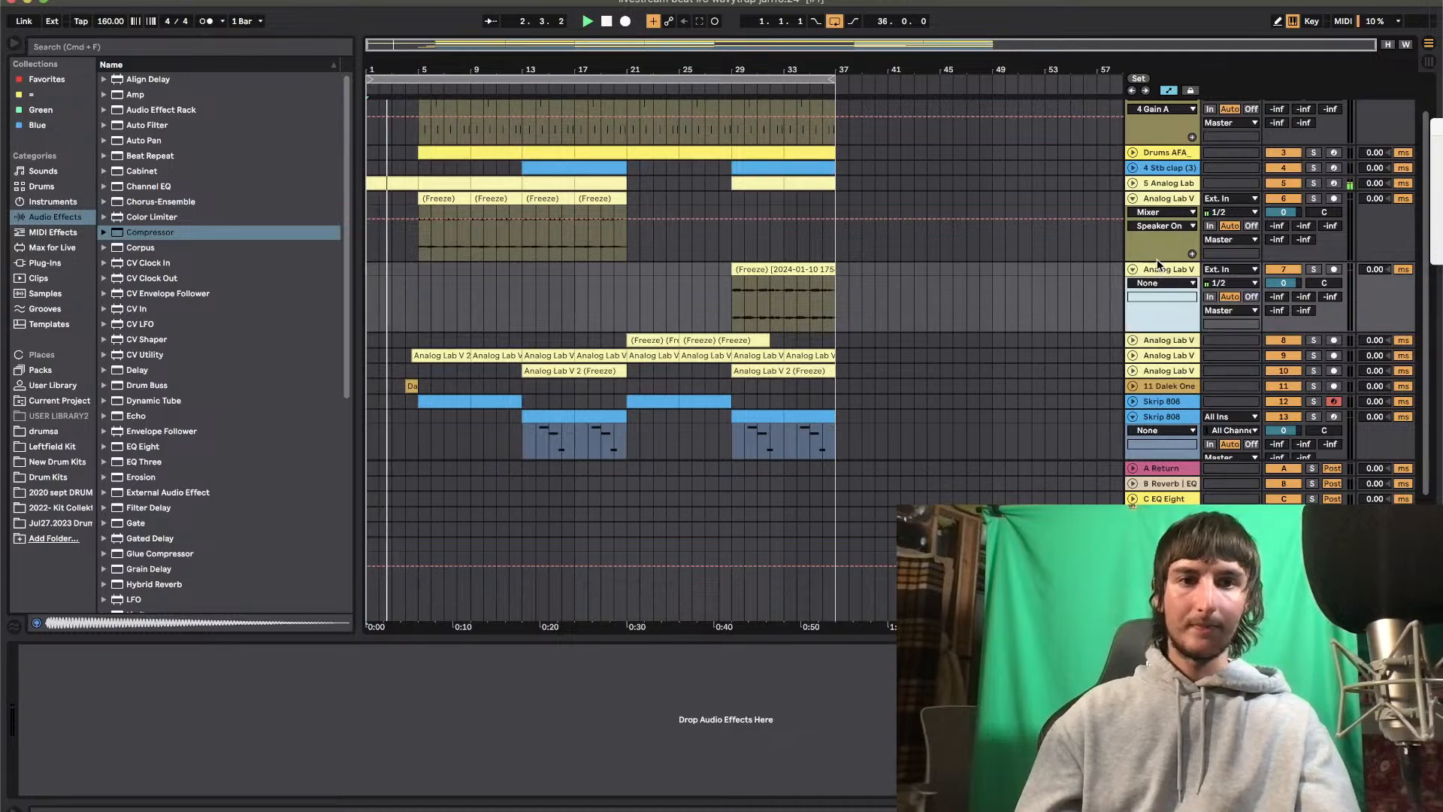
pyautogui.click(1154, 340)
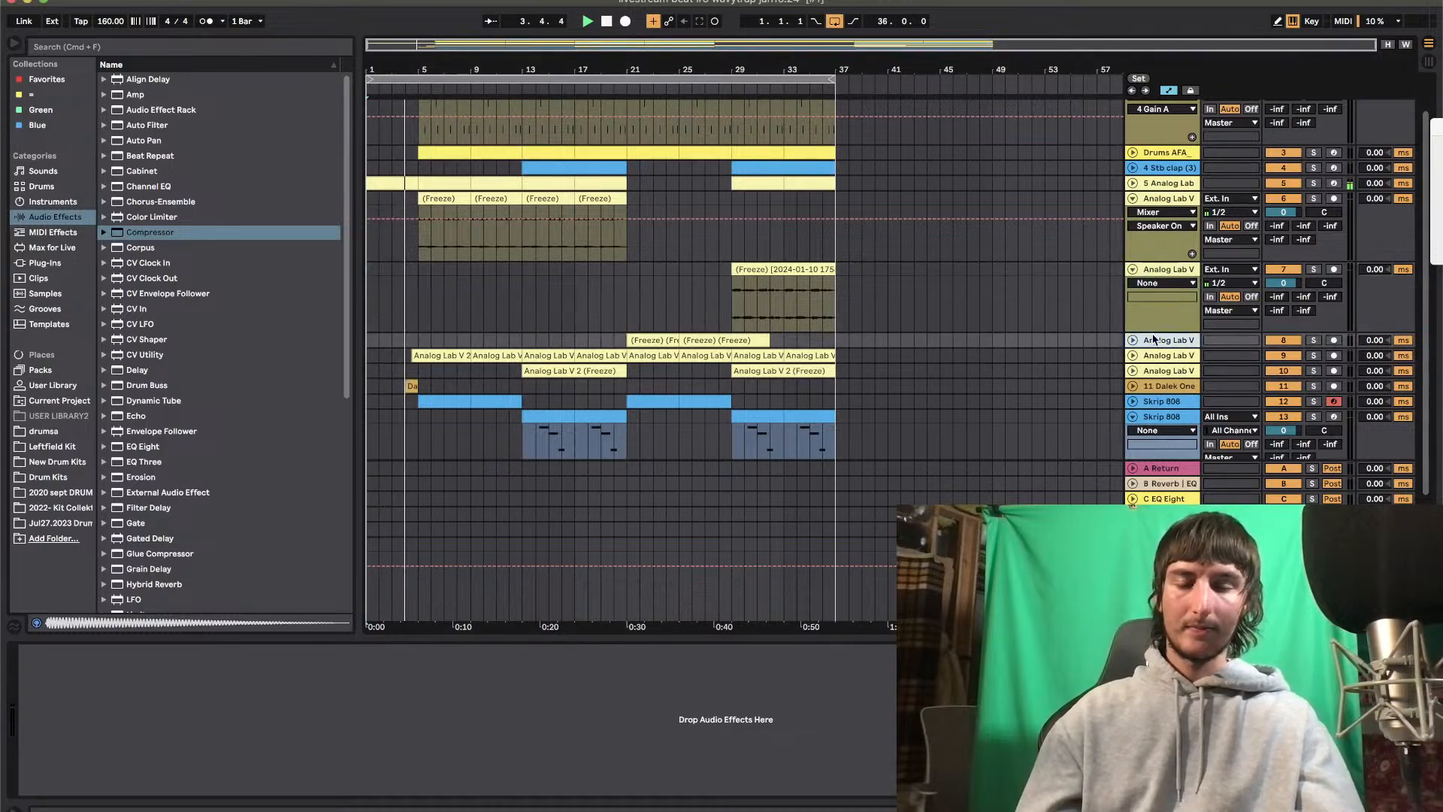
pyautogui.press('Down')
pyautogui.press('Down')
pyautogui.press('Down')
pyautogui.press('Up')
pyautogui.press('Up')
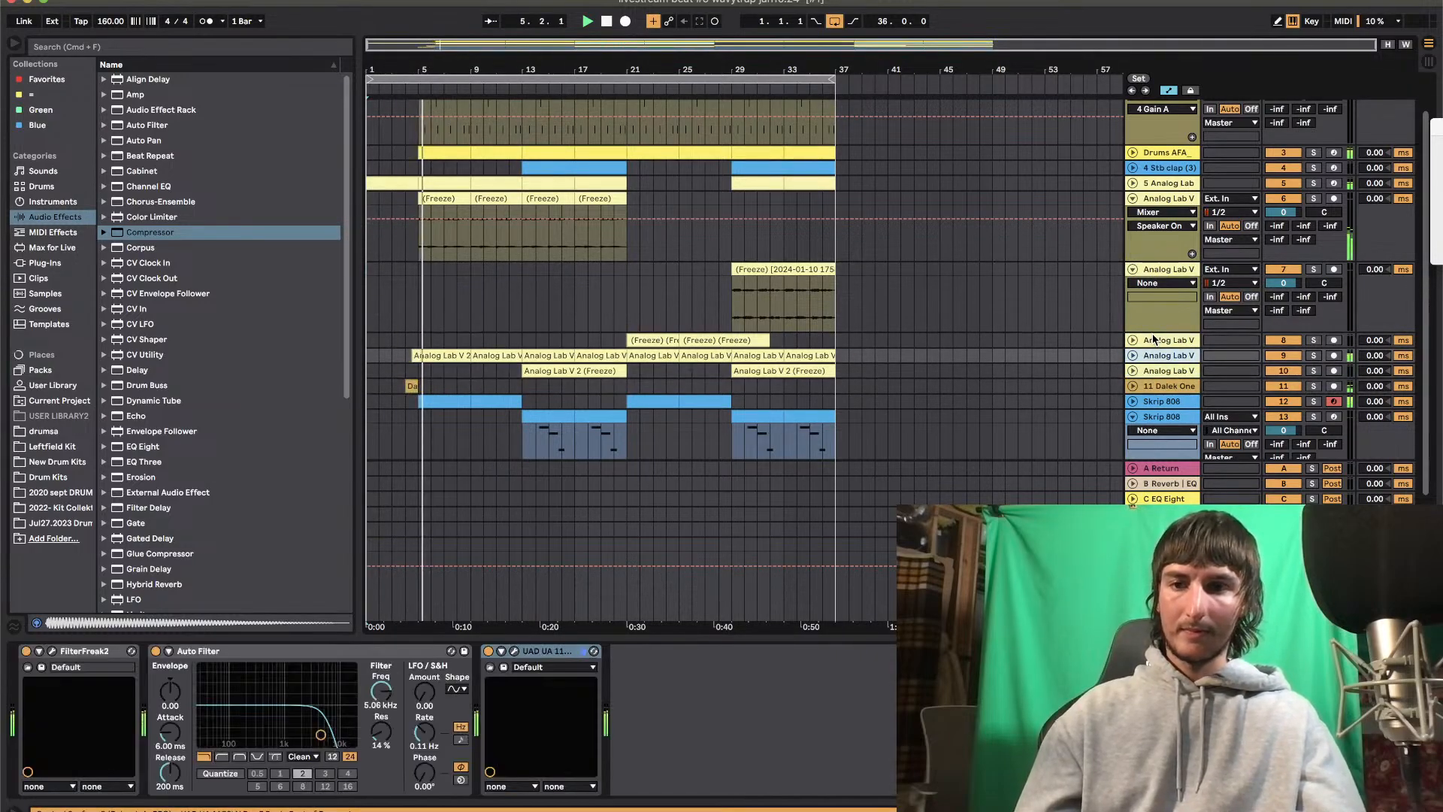
pyautogui.rightClick(1161, 356)
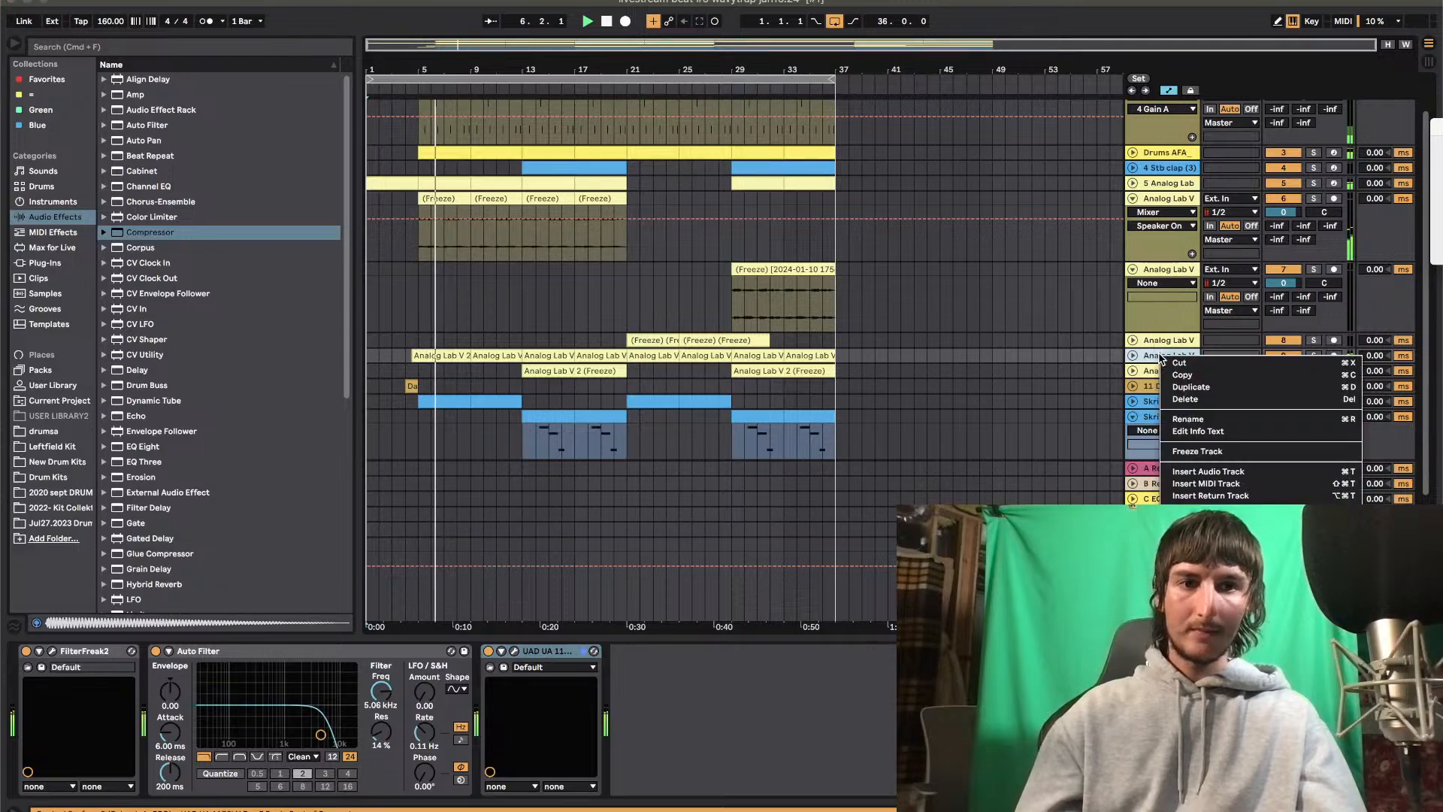
pyautogui.click(1224, 454)
pyautogui.click(857, 445)
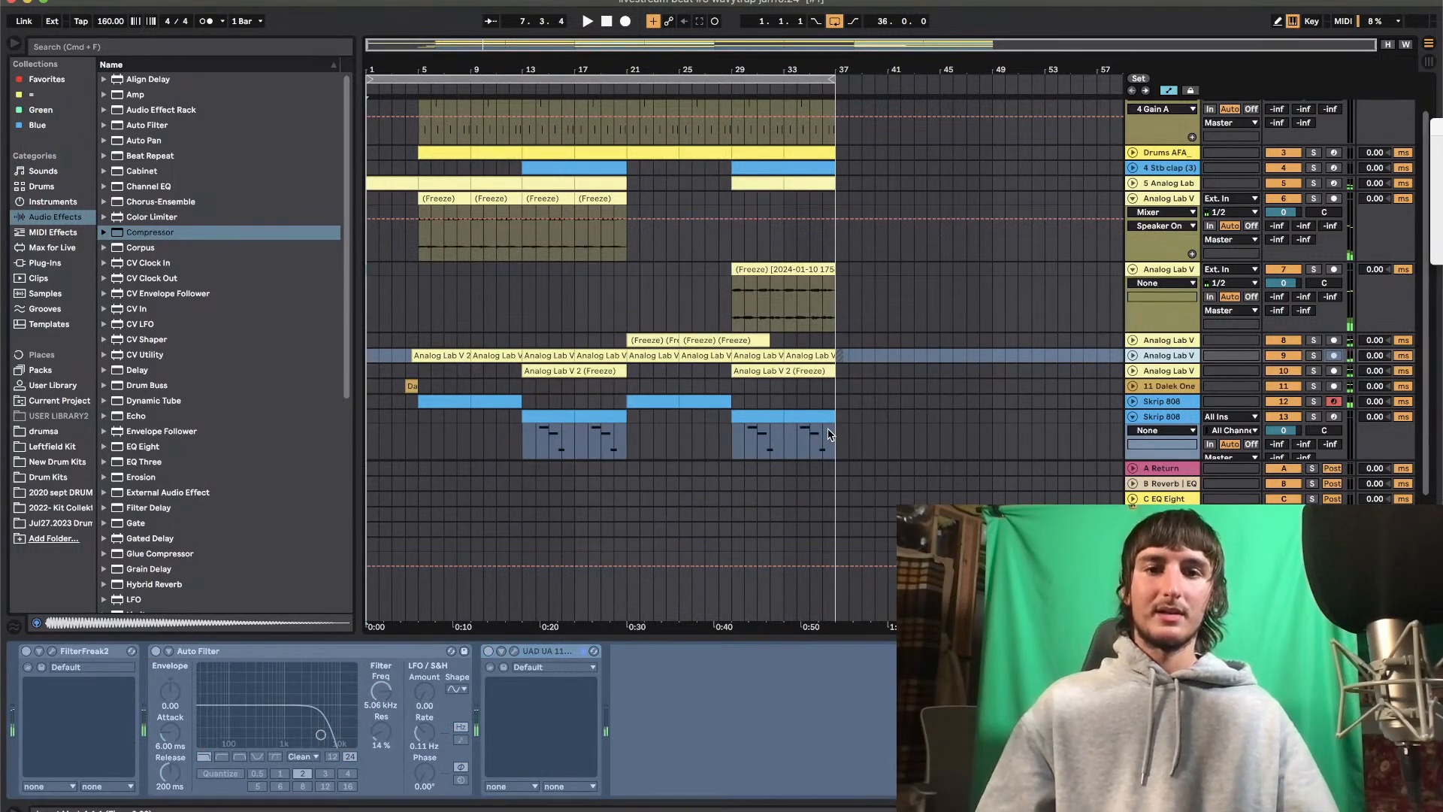
pyautogui.rightClick(1156, 358)
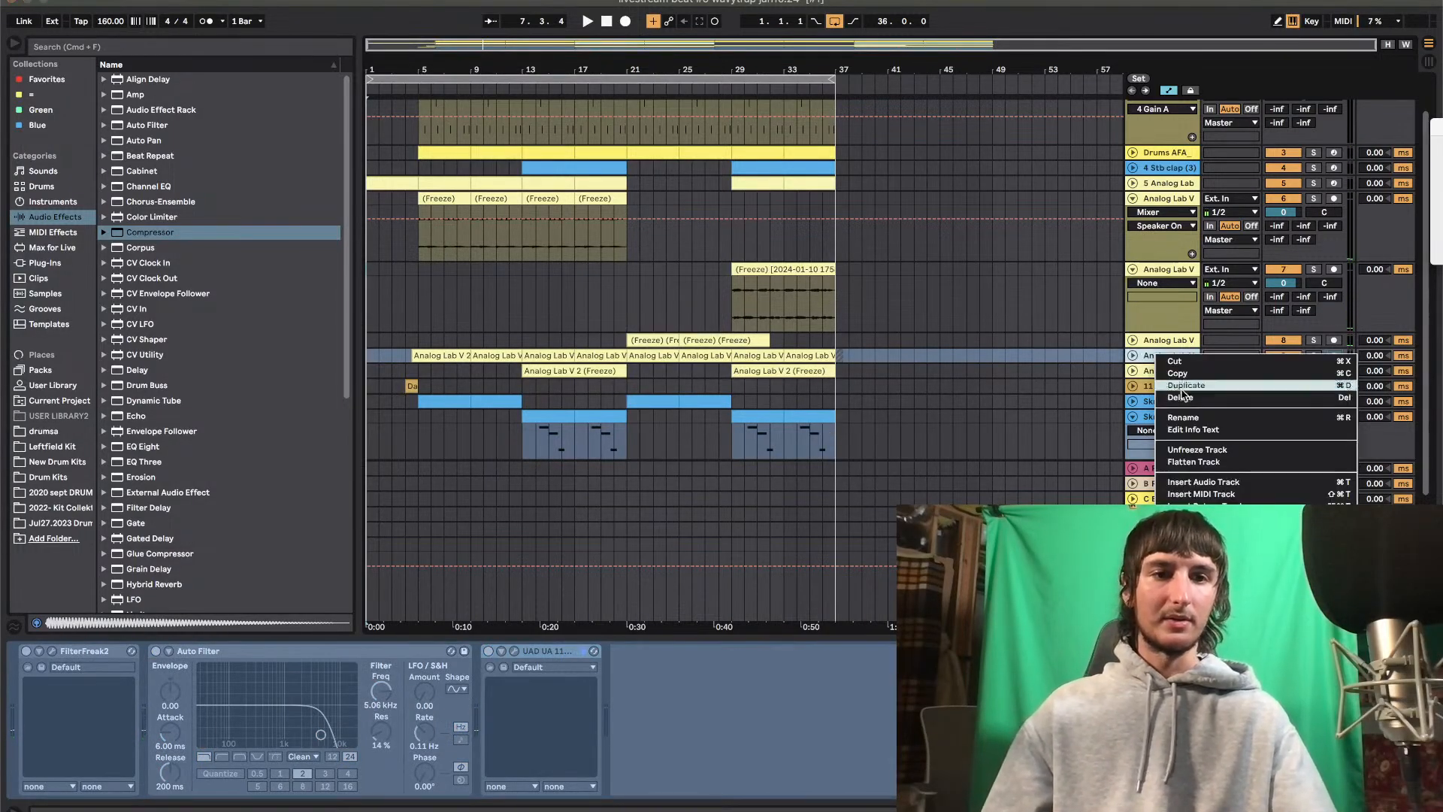
pyautogui.click(1199, 462)
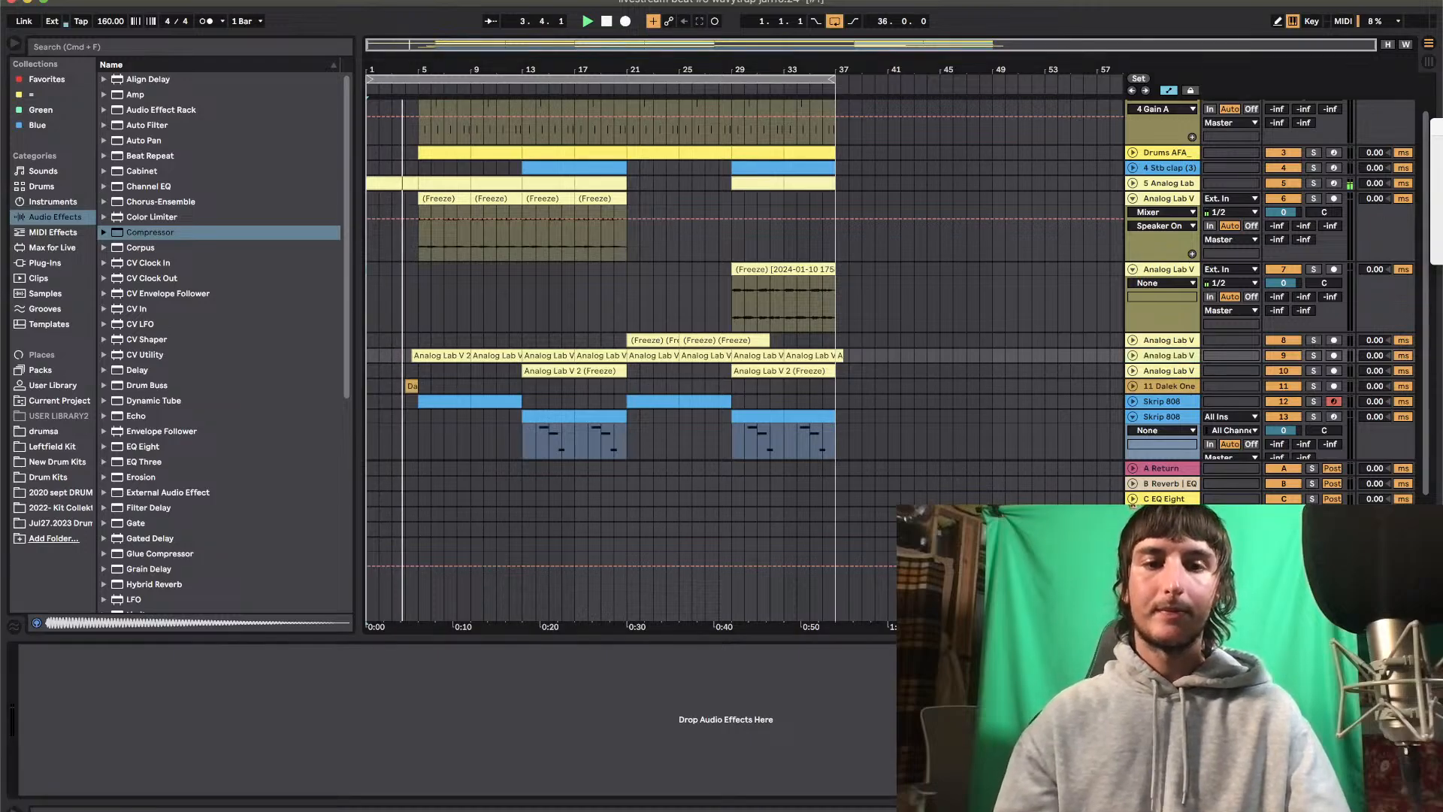
# Hide the device view and duplicate the last four-bar clip on track 5 so it extends to bar 41
pyautogui.press('super+alt+l')
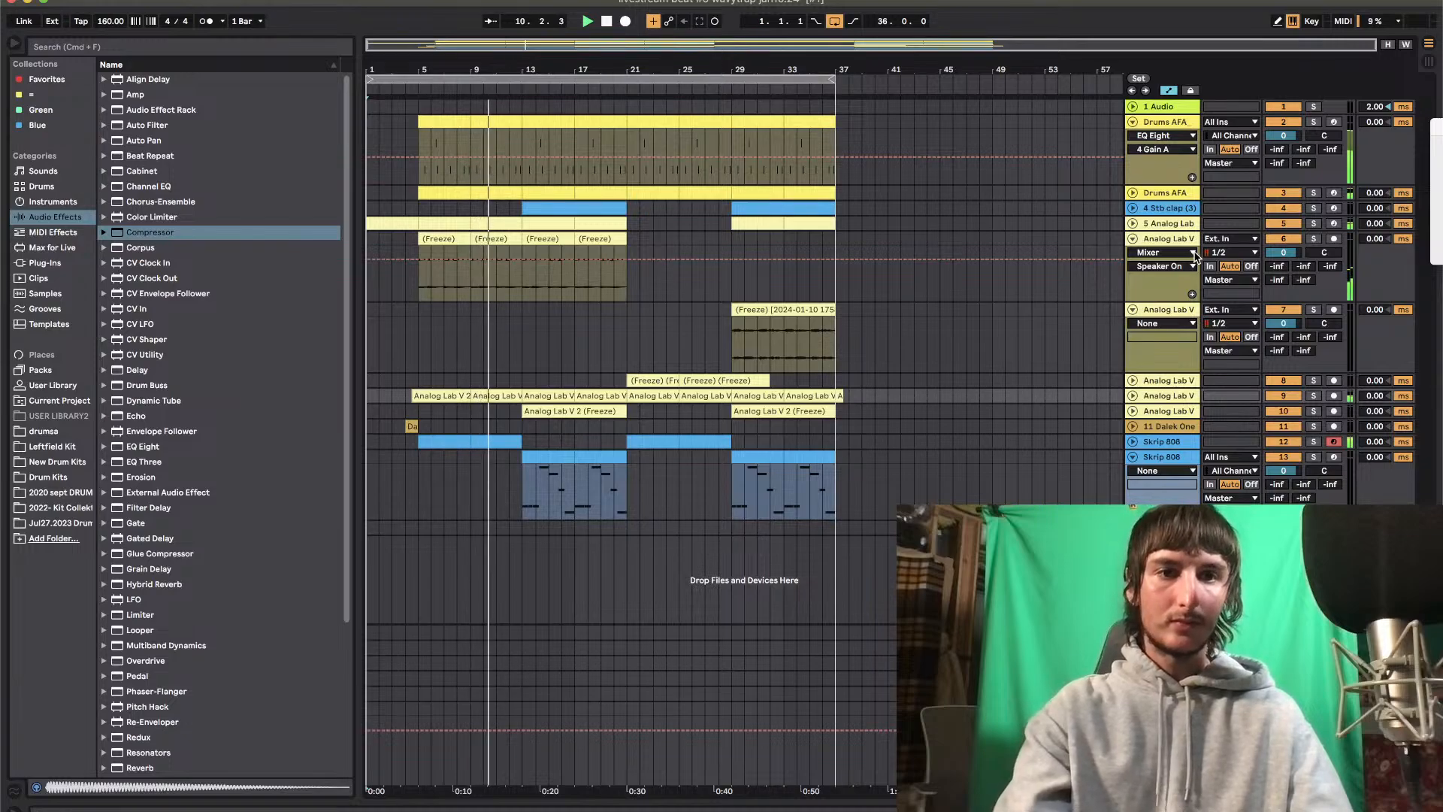
pyautogui.click(1314, 223)
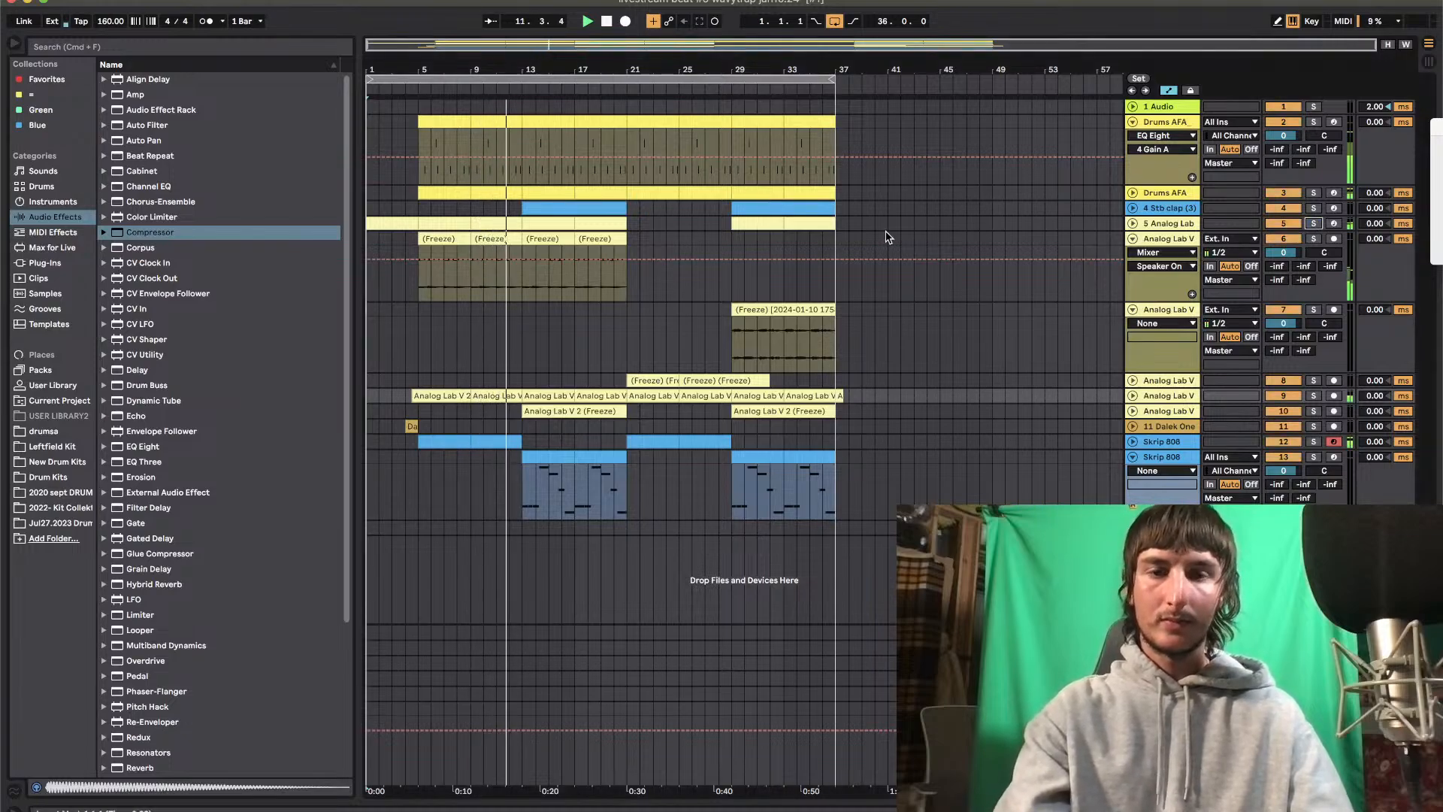
pyautogui.click(814, 224)
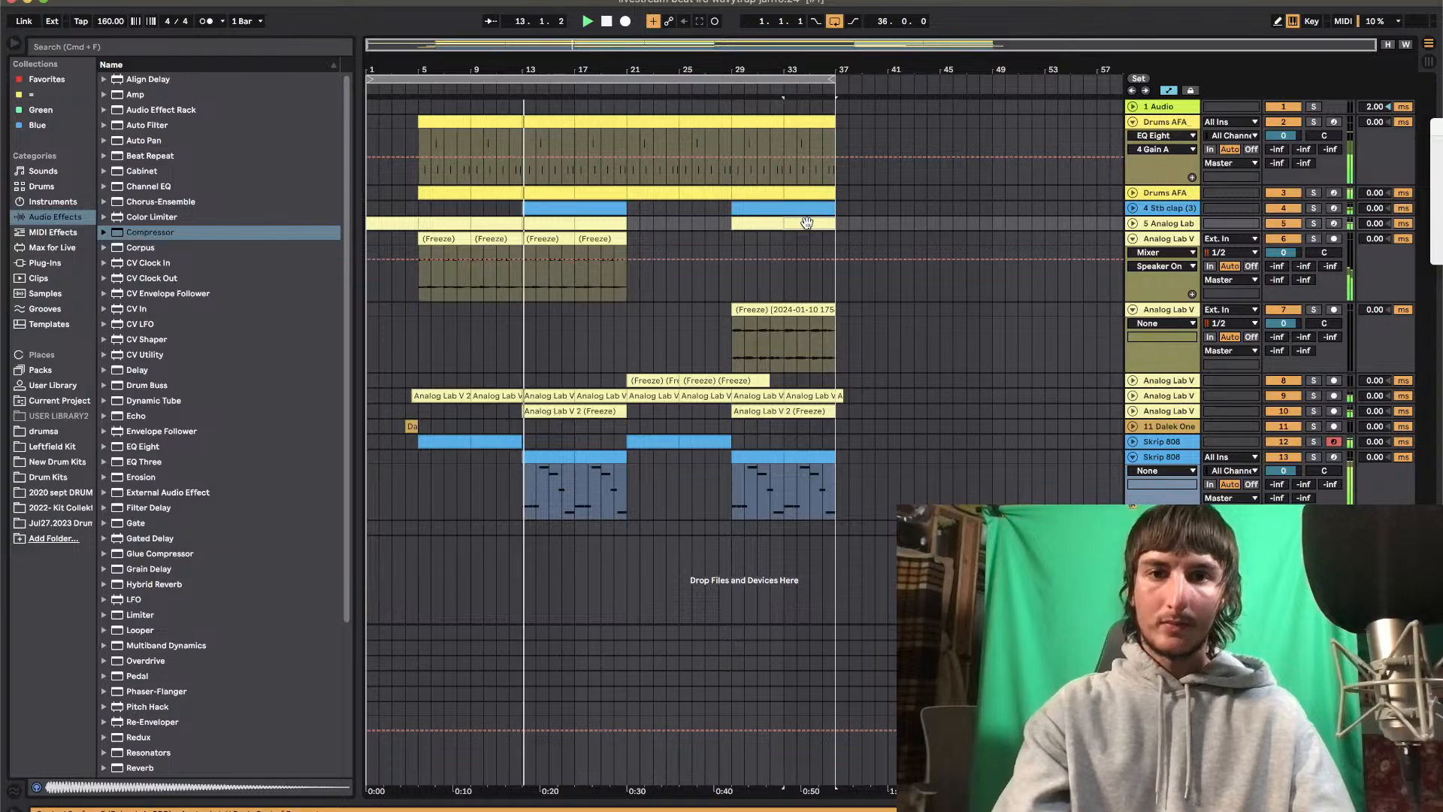
pyautogui.press('super+d')
# Copy all clips from bar 5 to bar 37 across the tracks and paste them at bar 41
pyautogui.click(420, 127)
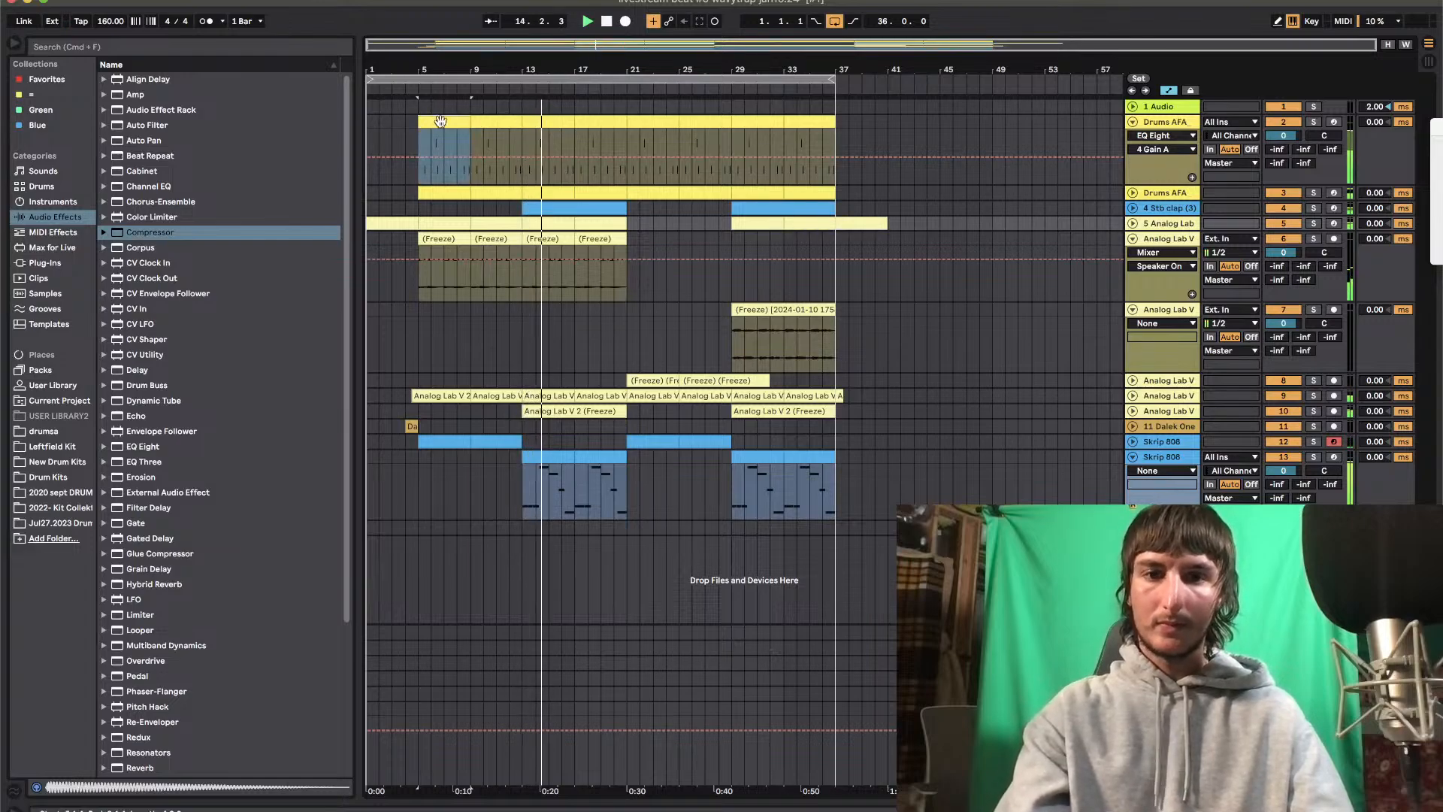
pyautogui.keyDown('shift'); pyautogui.click(832, 534); pyautogui.keyUp('shift')
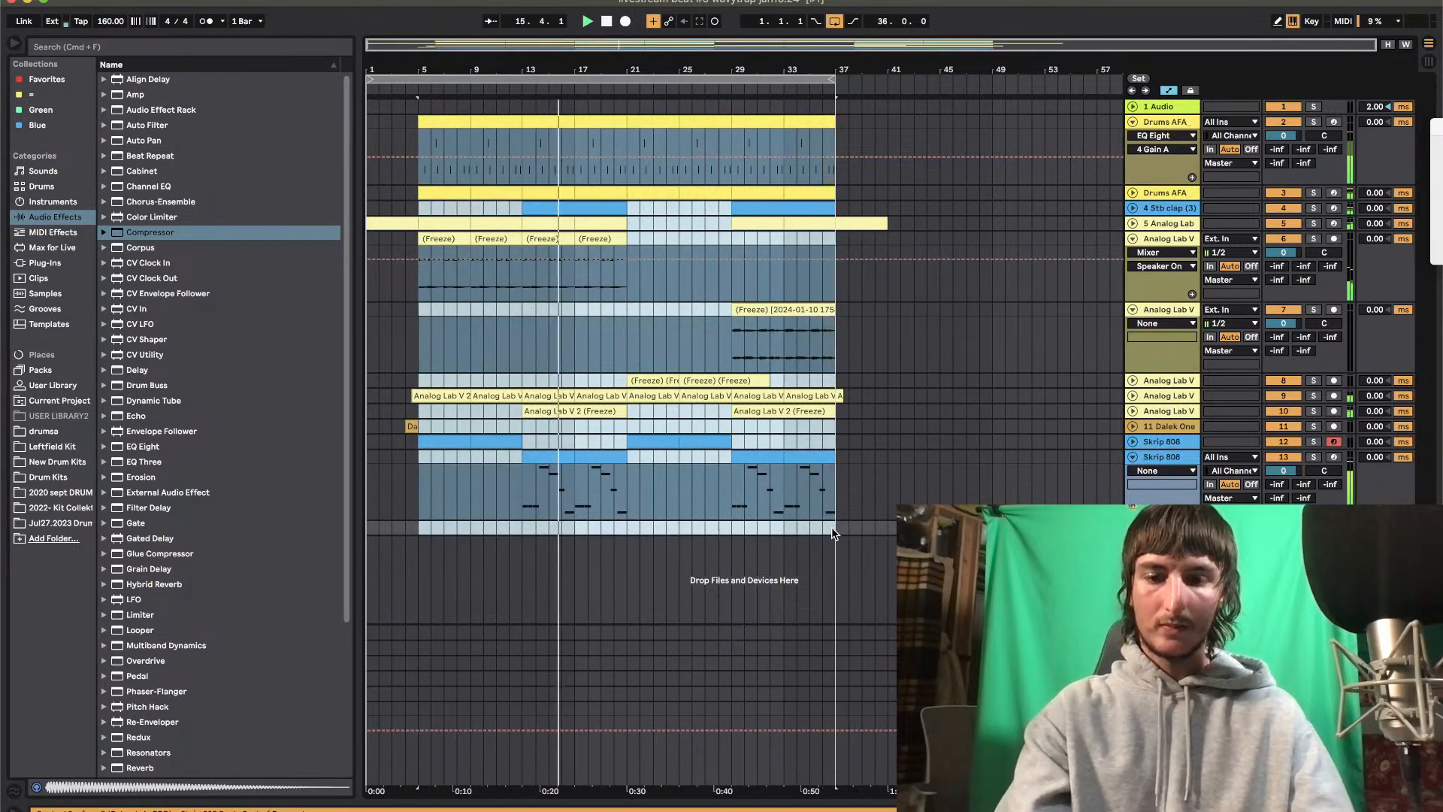
pyautogui.click(888, 114)
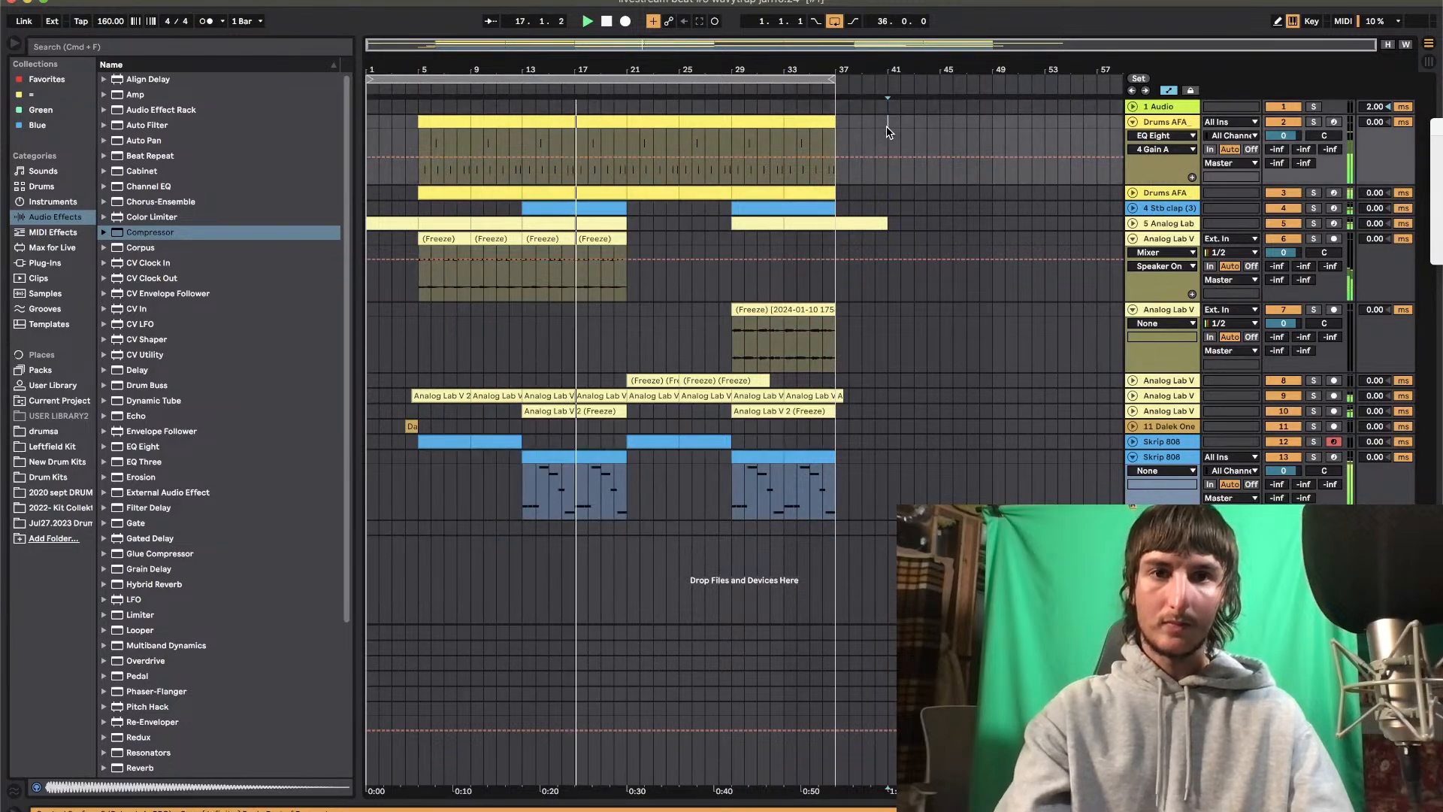
pyautogui.press('super+v')
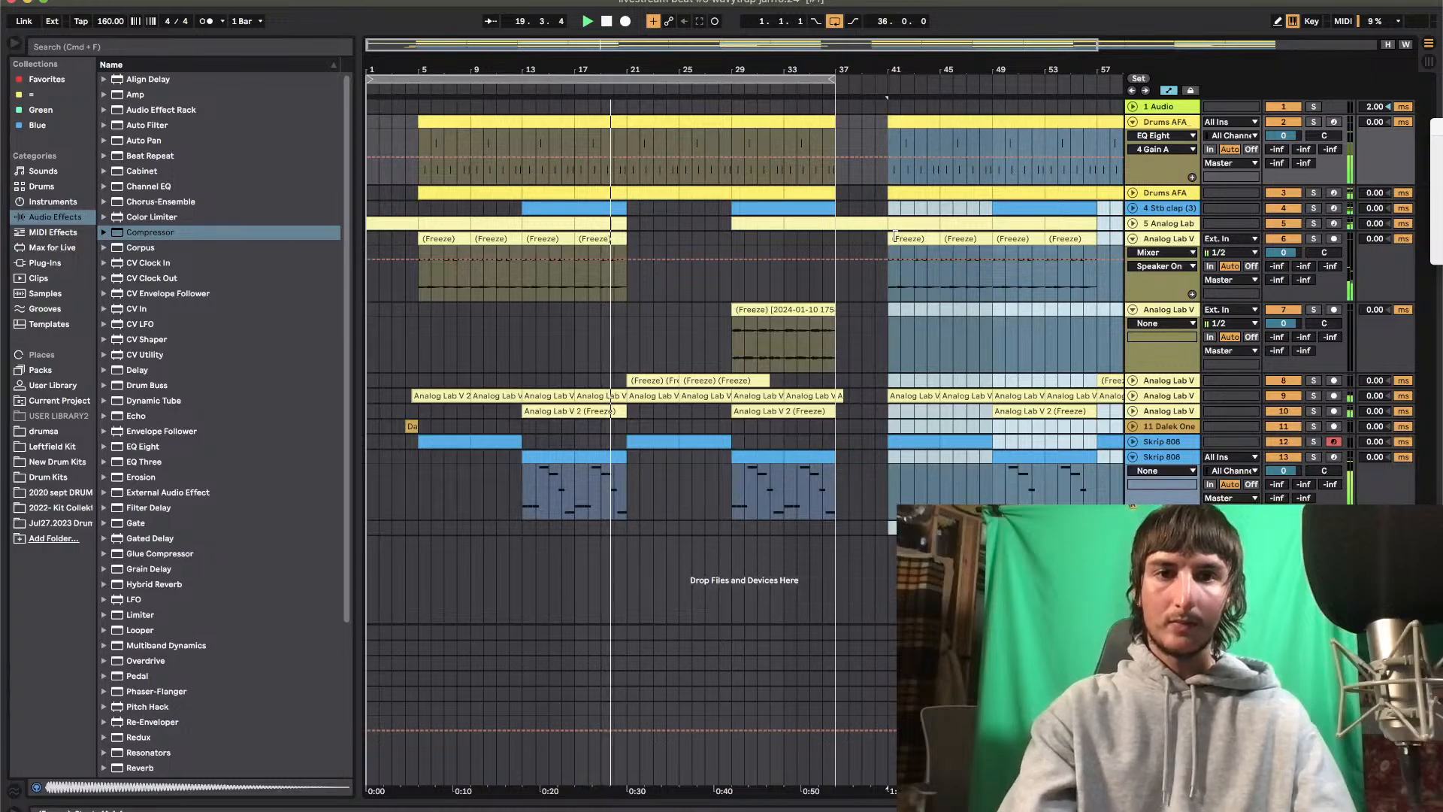
# Duplicate track 5 and delete the copy's clips from bar 1 to bar 37
pyautogui.click(1100, 223)
pyautogui.moveTo(1053, 65); pyautogui.dragTo(860, 65)
pyautogui.click(1169, 225)
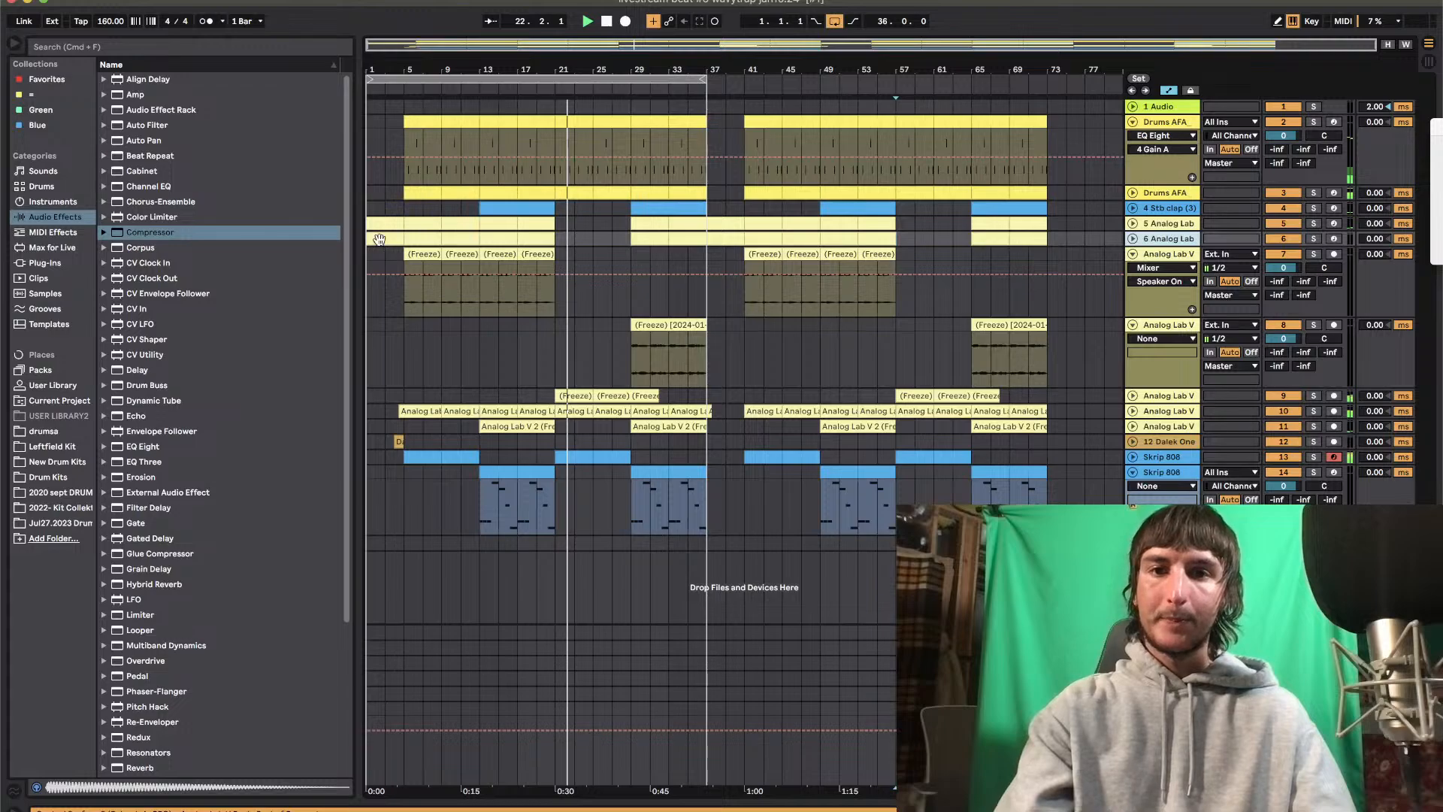
pyautogui.click(380, 240)
pyautogui.keyDown('shift'); pyautogui.click(682, 237); pyautogui.keyUp('shift')
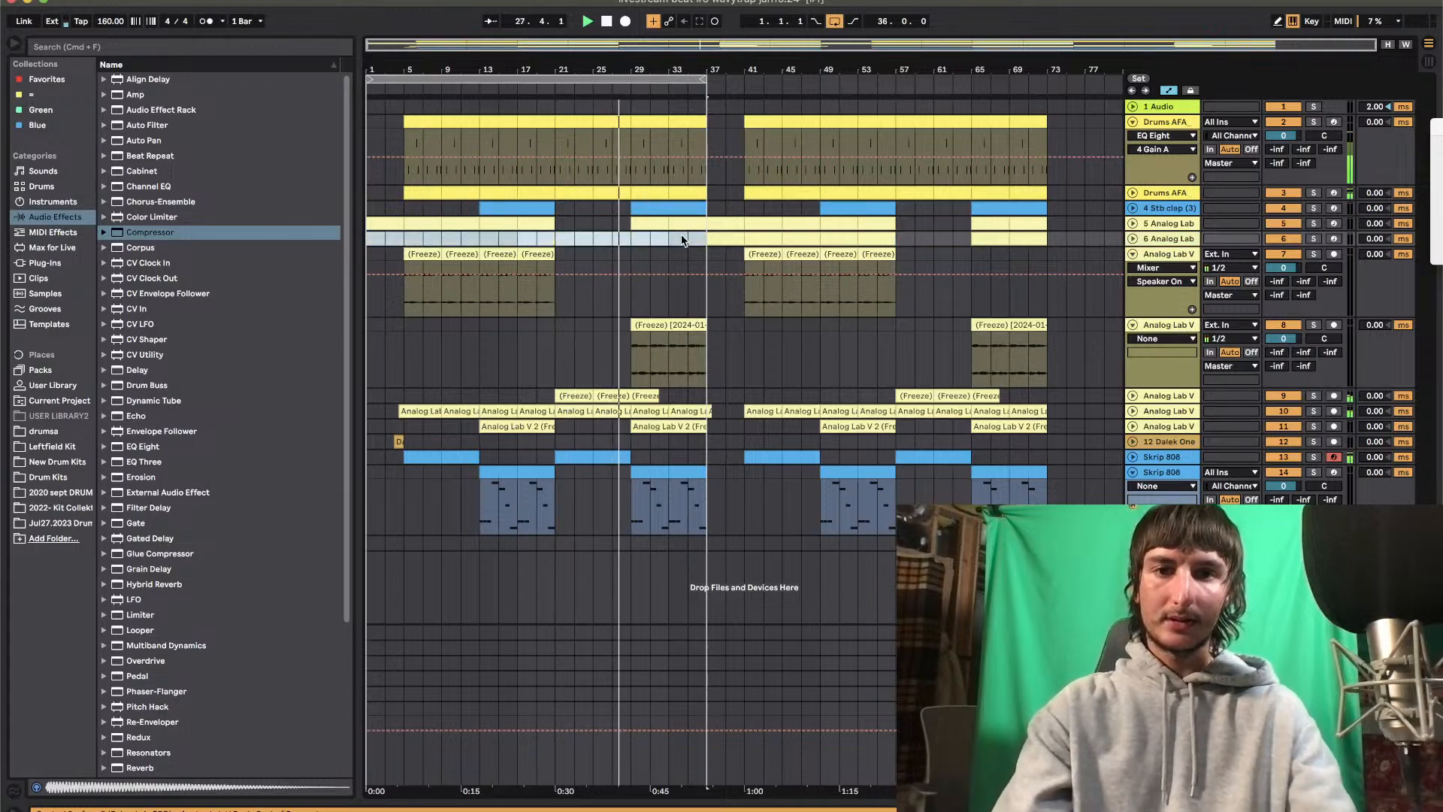
pyautogui.press('Delete')
# Delete the original track 5 clips between bars 37 and 57 and extend the arrangement loop to bar 57
pyautogui.moveTo(703, 78); pyautogui.dragTo(781, 78)
pyautogui.click(728, 223)
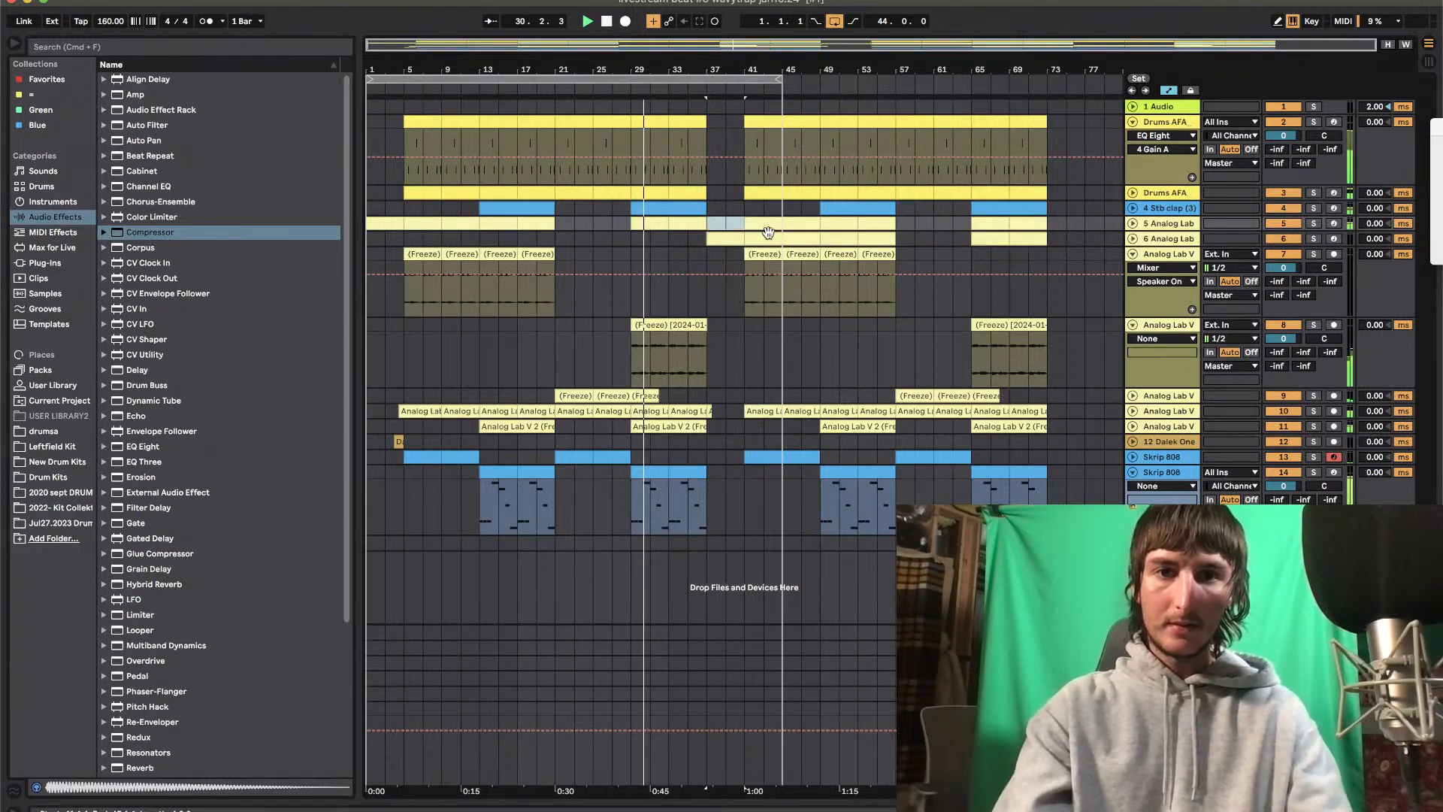
pyautogui.click(882, 222)
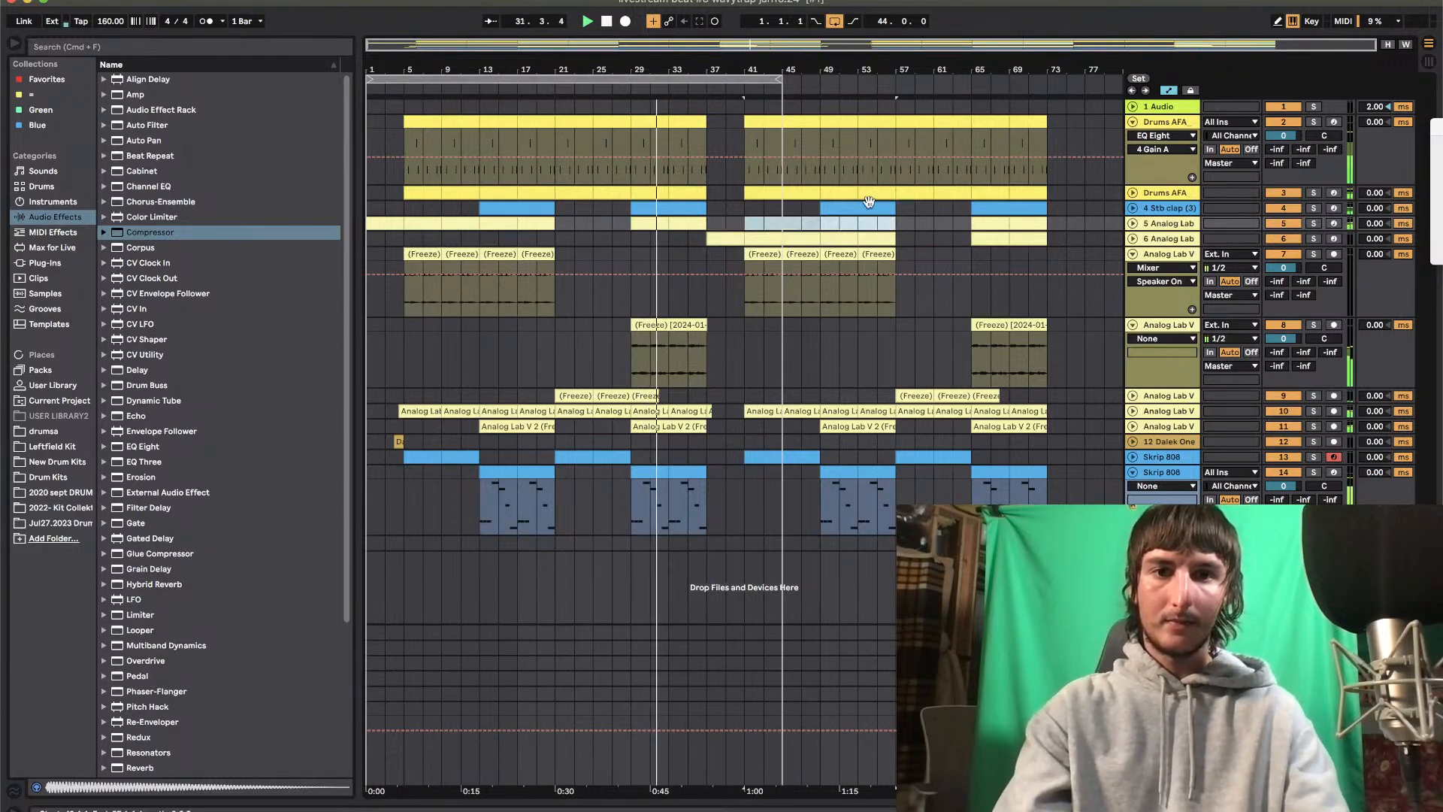
pyautogui.press('Delete')
pyautogui.moveTo(782, 78); pyautogui.dragTo(894, 78)
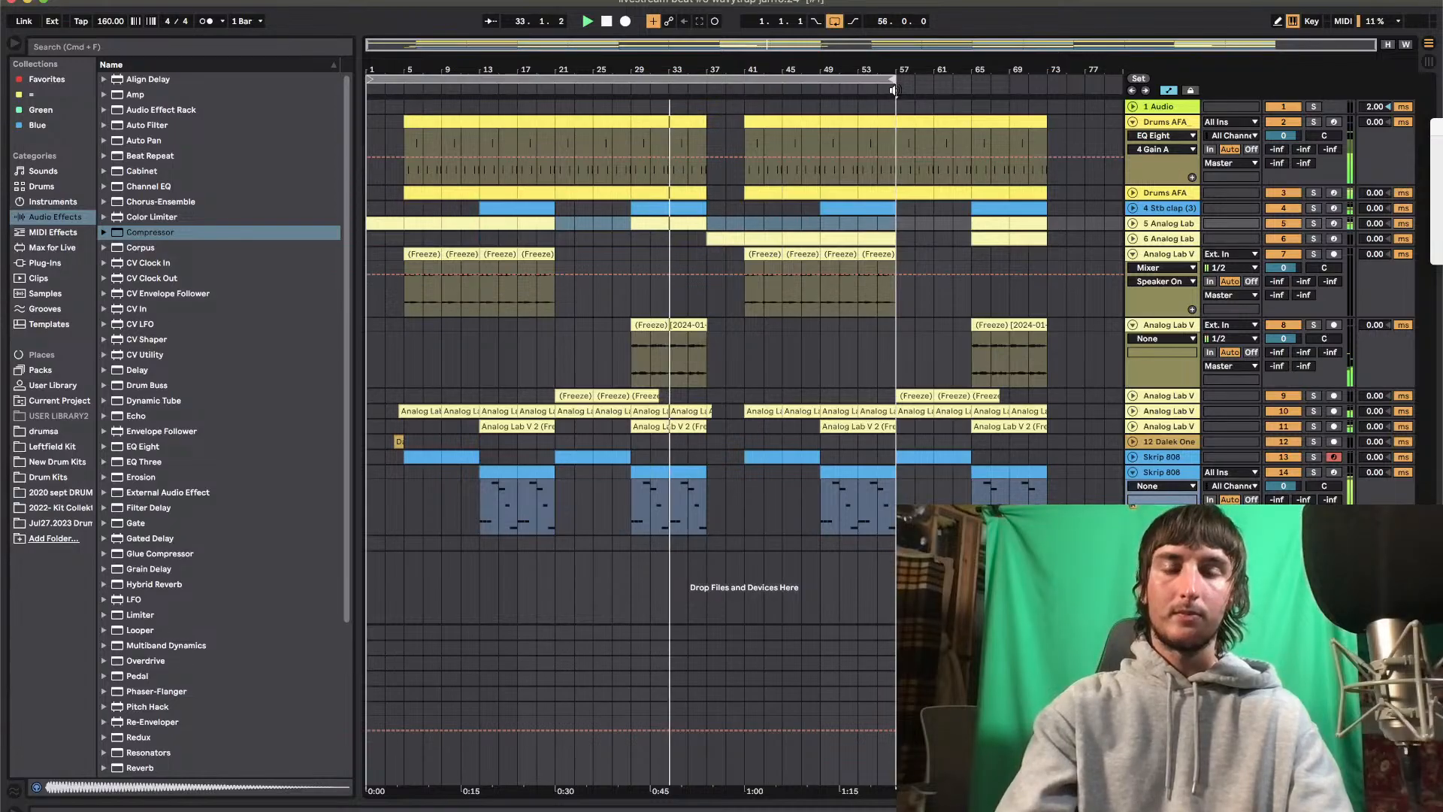
# Add an Auto Filter to track 6 and set its low-pass frequency to 2.45 kHz with 39% resonance
pyautogui.doubleClick(1166, 237)
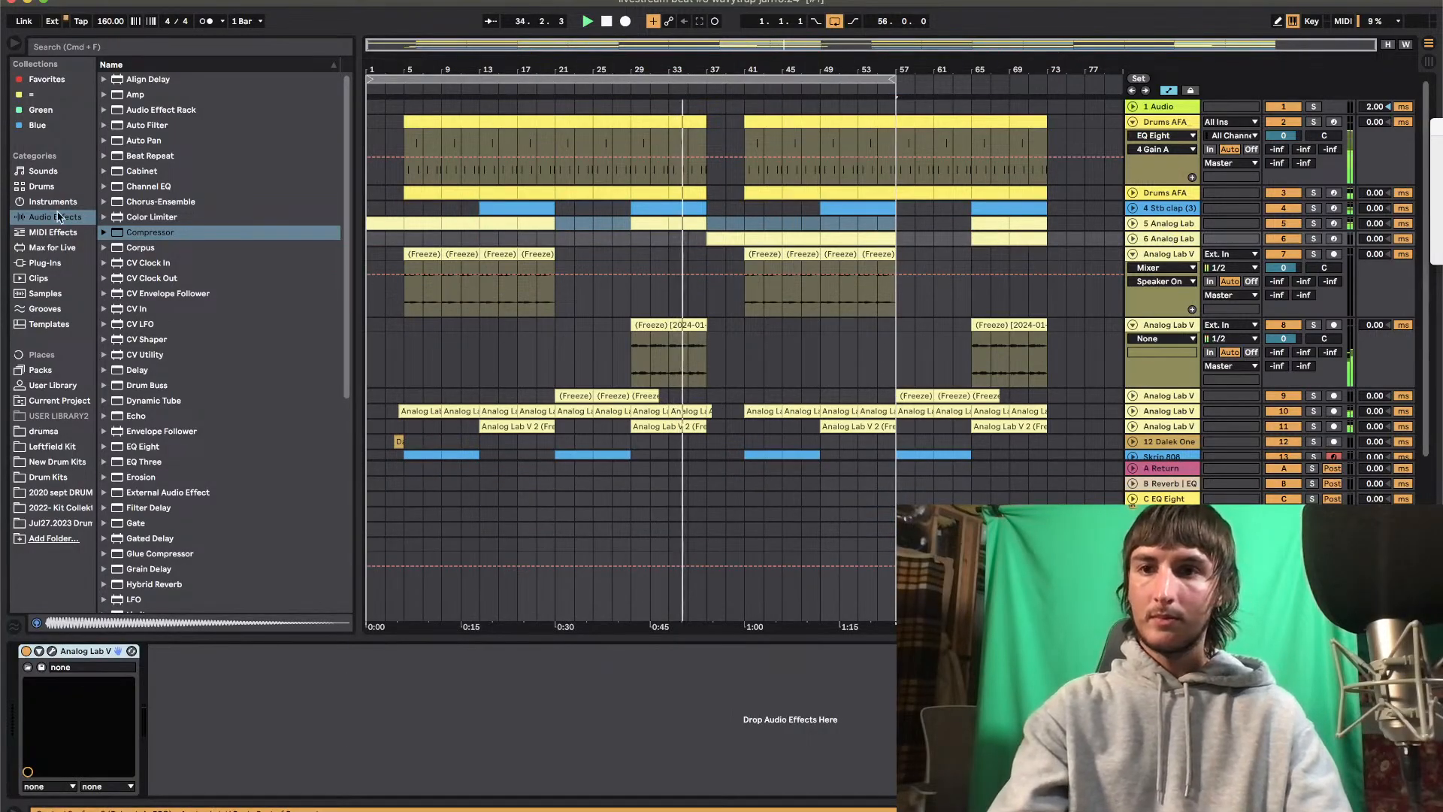
pyautogui.click(143, 124)
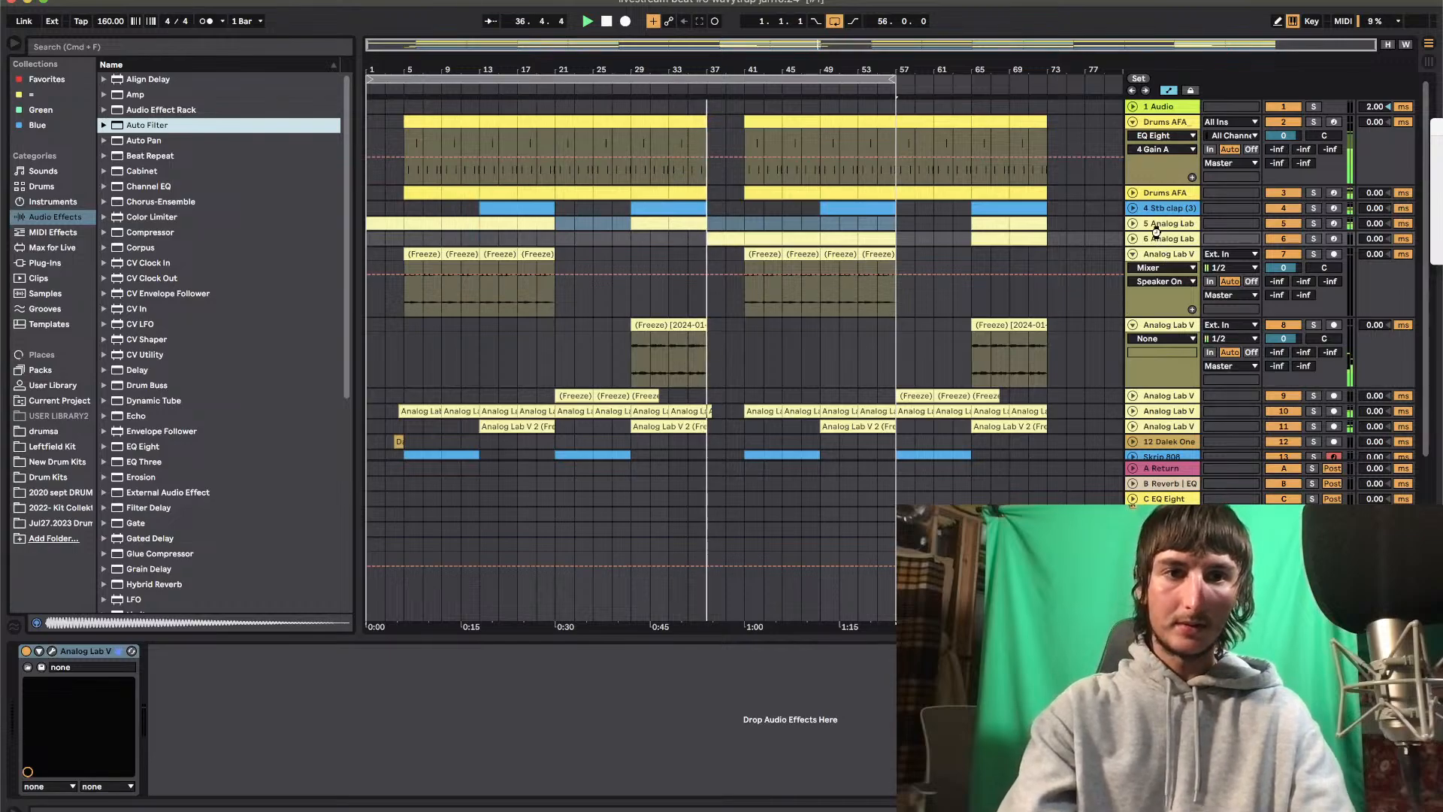
pyautogui.press('Return')
pyautogui.moveTo(341, 734); pyautogui.dragTo(294, 708)
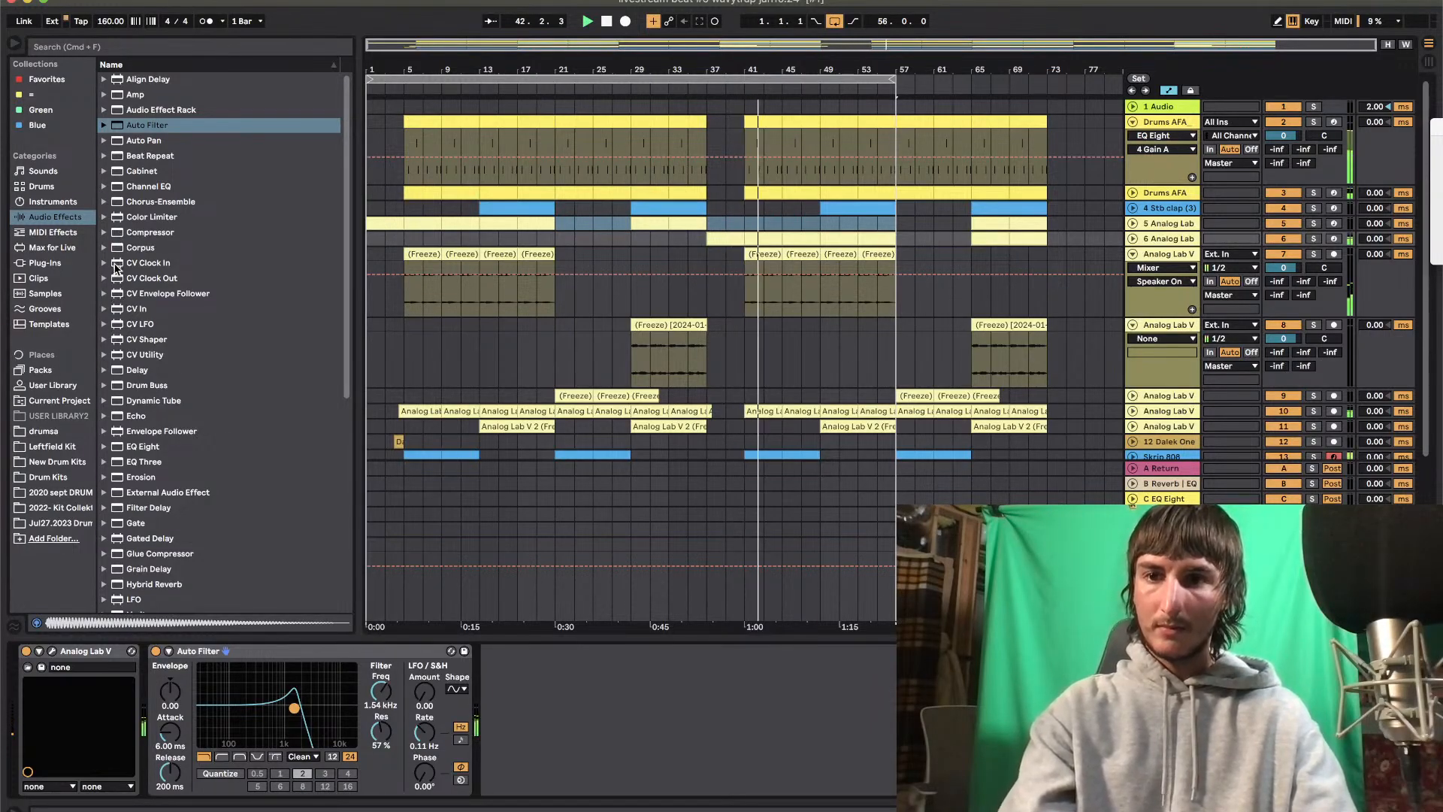
pyautogui.moveTo(294, 708); pyautogui.dragTo(304, 720)
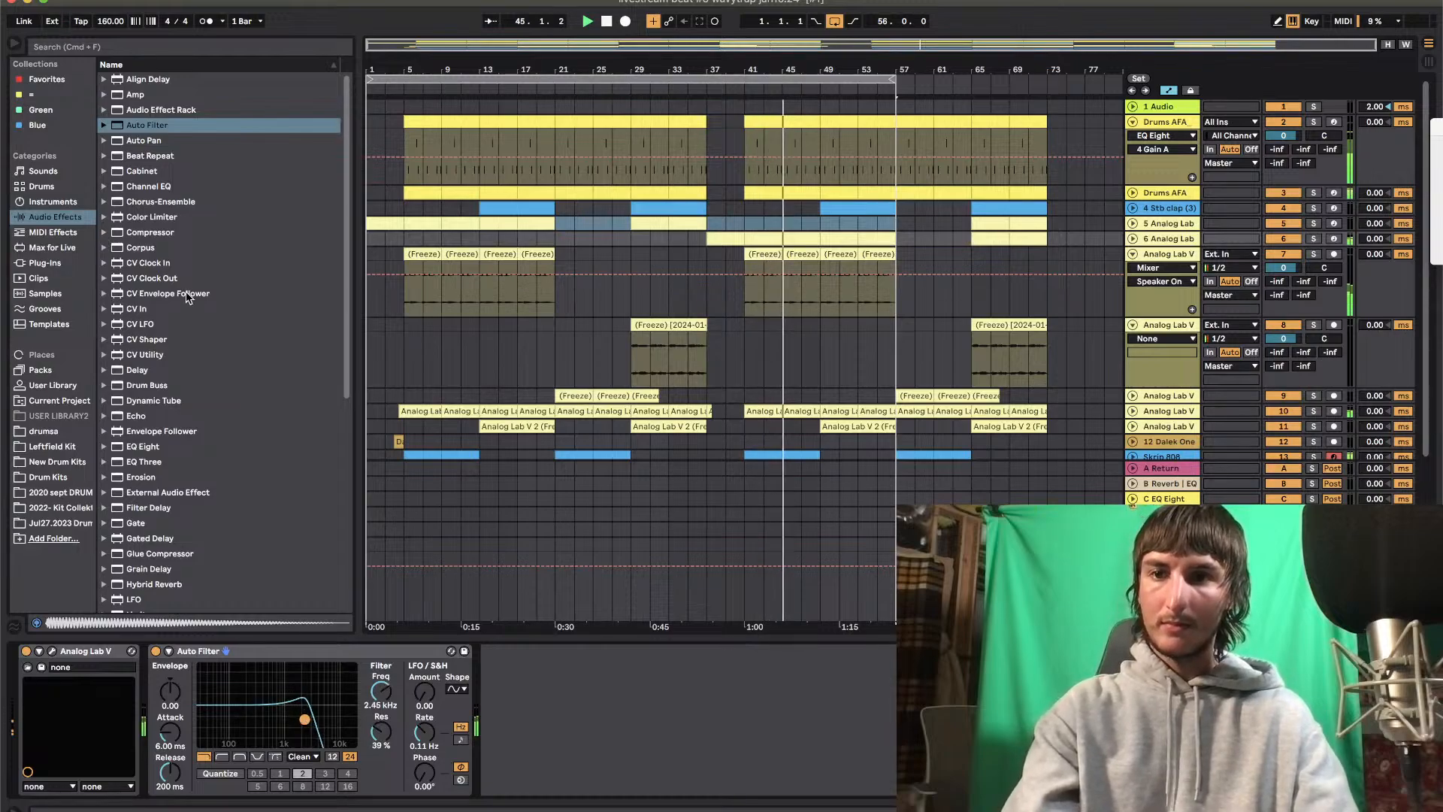
# Lower track 6's Auto Filter frequency to 532 Hz with 44% resonance, and audition the break from bar 37
pyautogui.moveTo(304, 720); pyautogui.dragTo(270, 717)
pyautogui.press('space')
pyautogui.press('space')
pyautogui.click(714, 239)
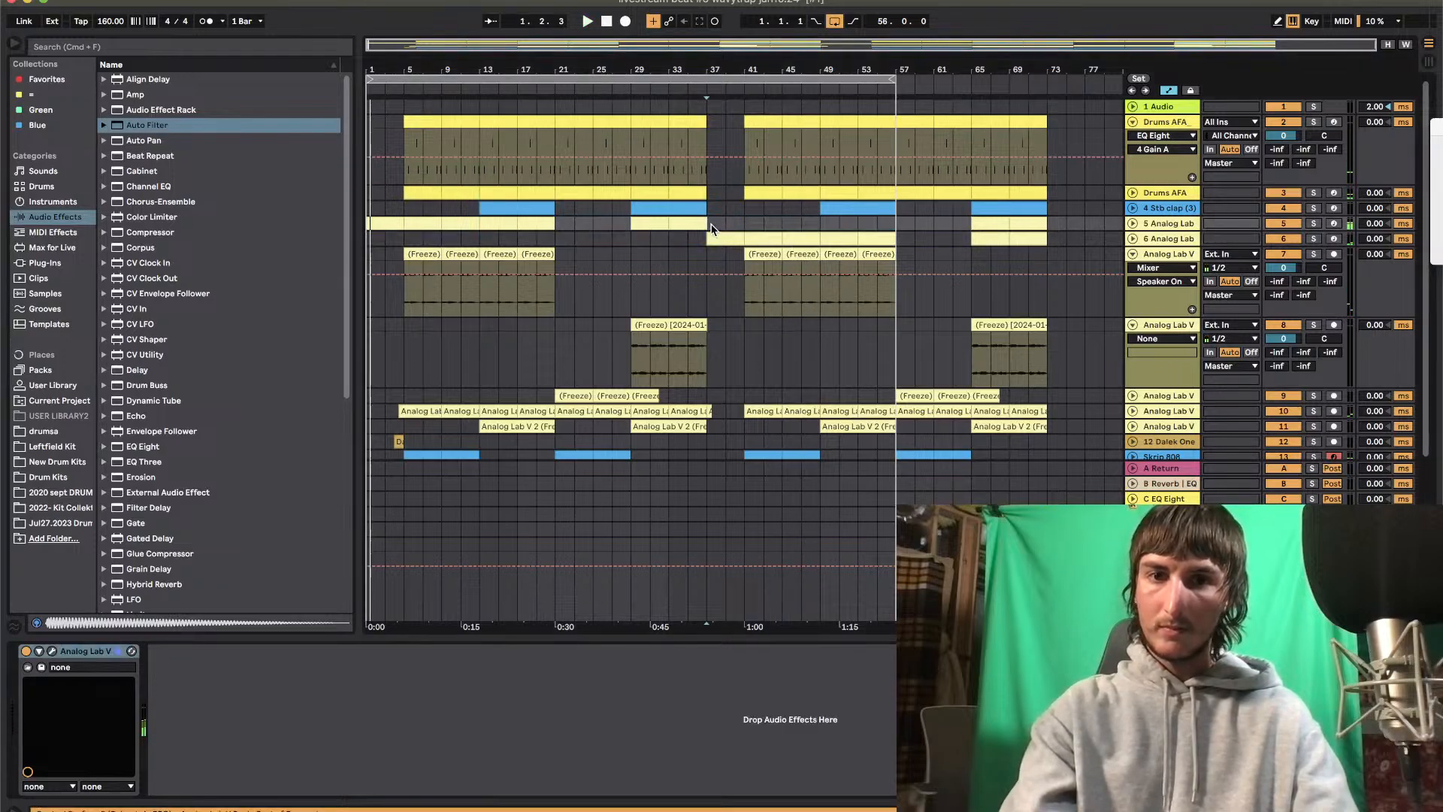
# Automate track 6's Auto Filter frequency to dip from bar 37 to bar 41 and rise again by bar 45
pyautogui.click(1174, 241)
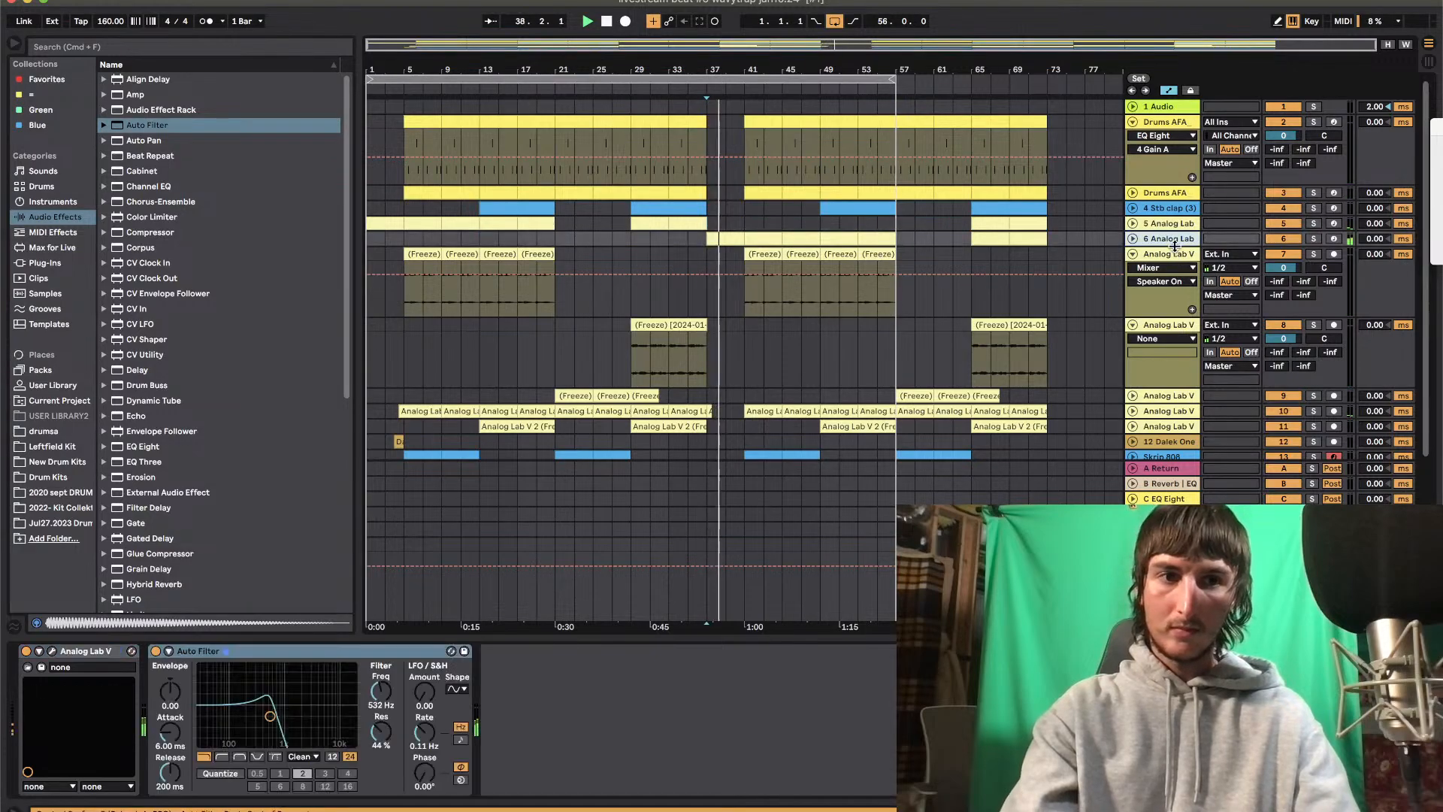
pyautogui.rightClick(388, 692)
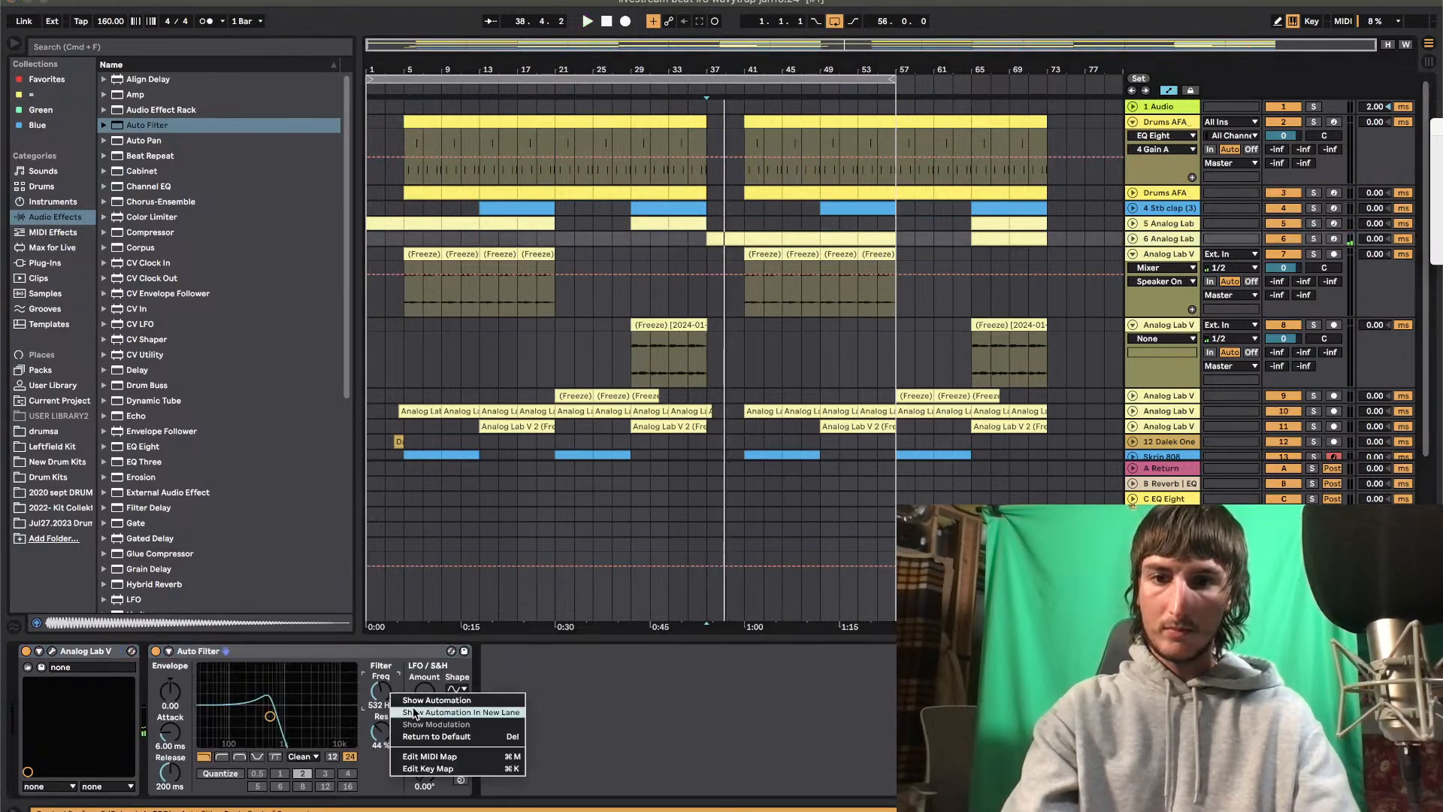
pyautogui.click(415, 712)
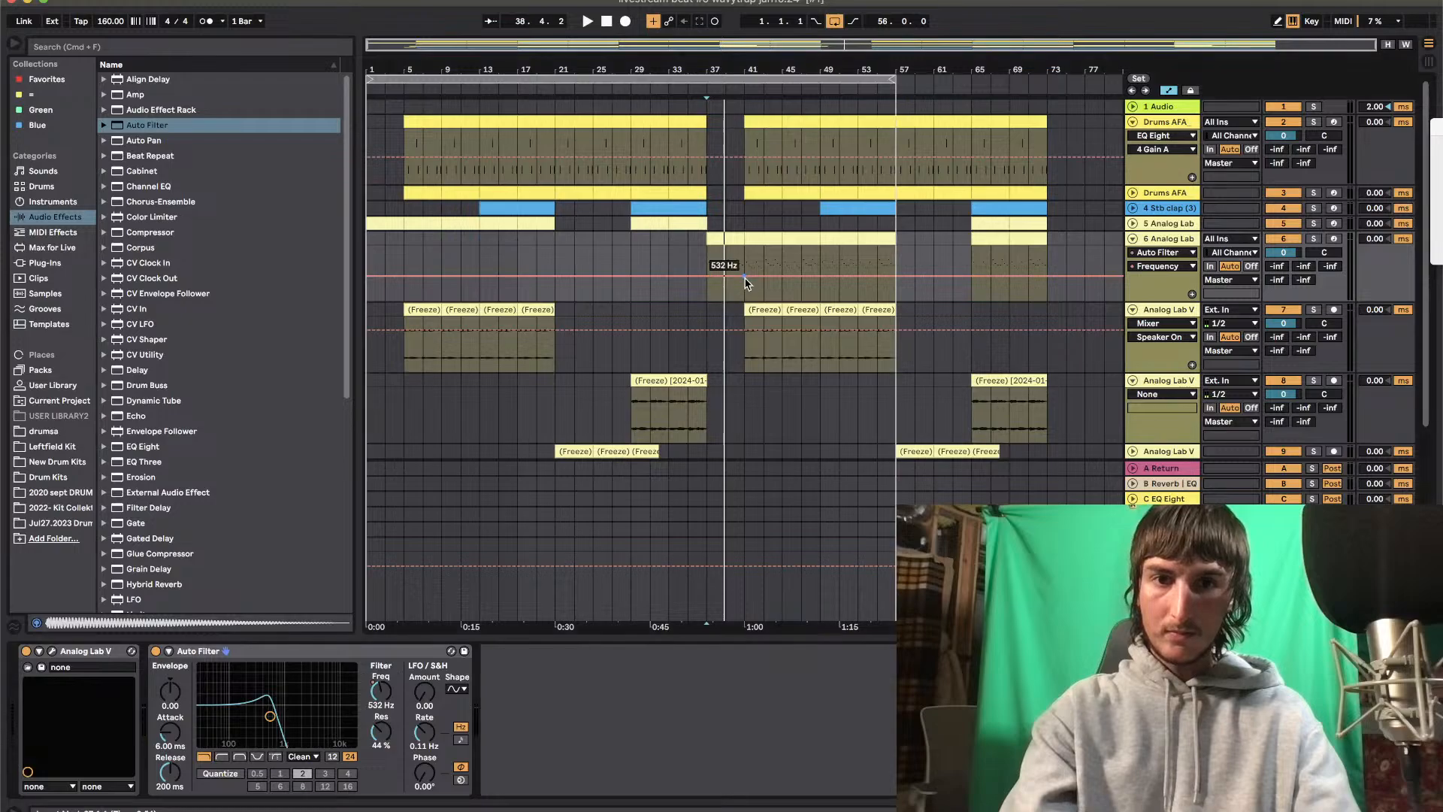
pyautogui.moveTo(706, 275); pyautogui.dragTo(782, 246)
pyautogui.press('space')
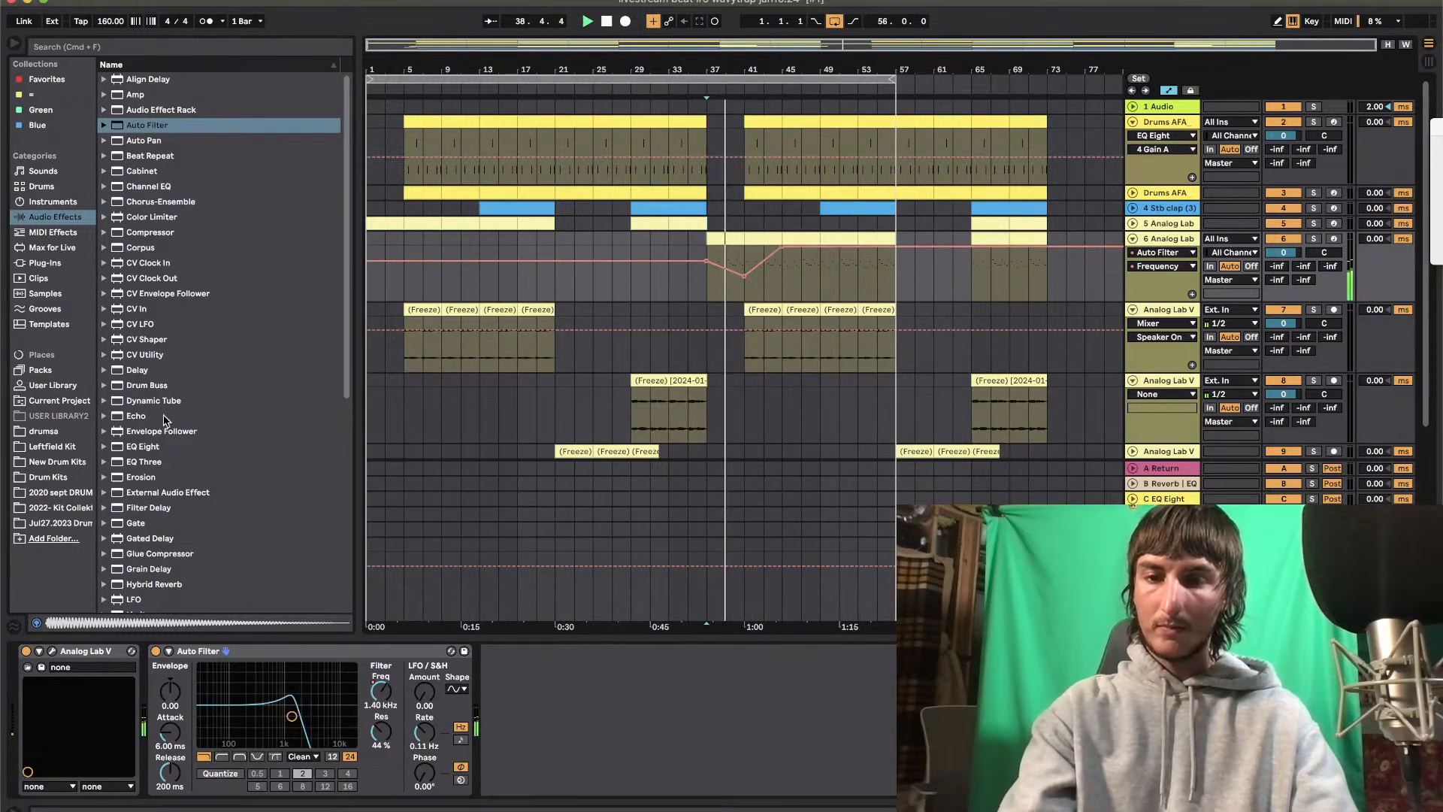
# Add the ValhallaDelay plug-in after the Auto Filter on track 6 and set its delay time to a 1/8 note
pyautogui.scroll(-8, 226, 338)
pyautogui.click(45, 264)
pyautogui.scroll(-20, 218, 421)
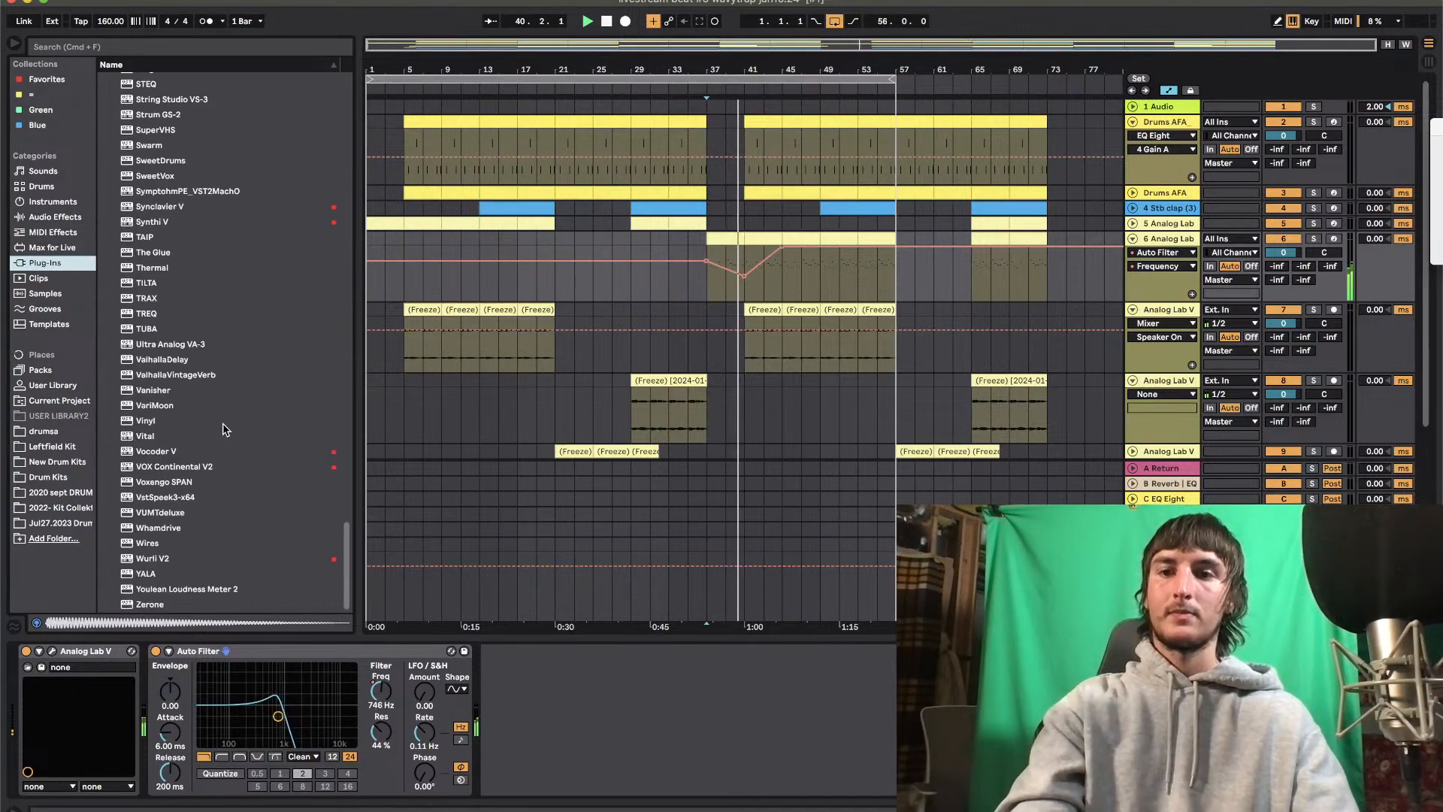
pyautogui.moveTo(161, 359); pyautogui.dragTo(545, 714)
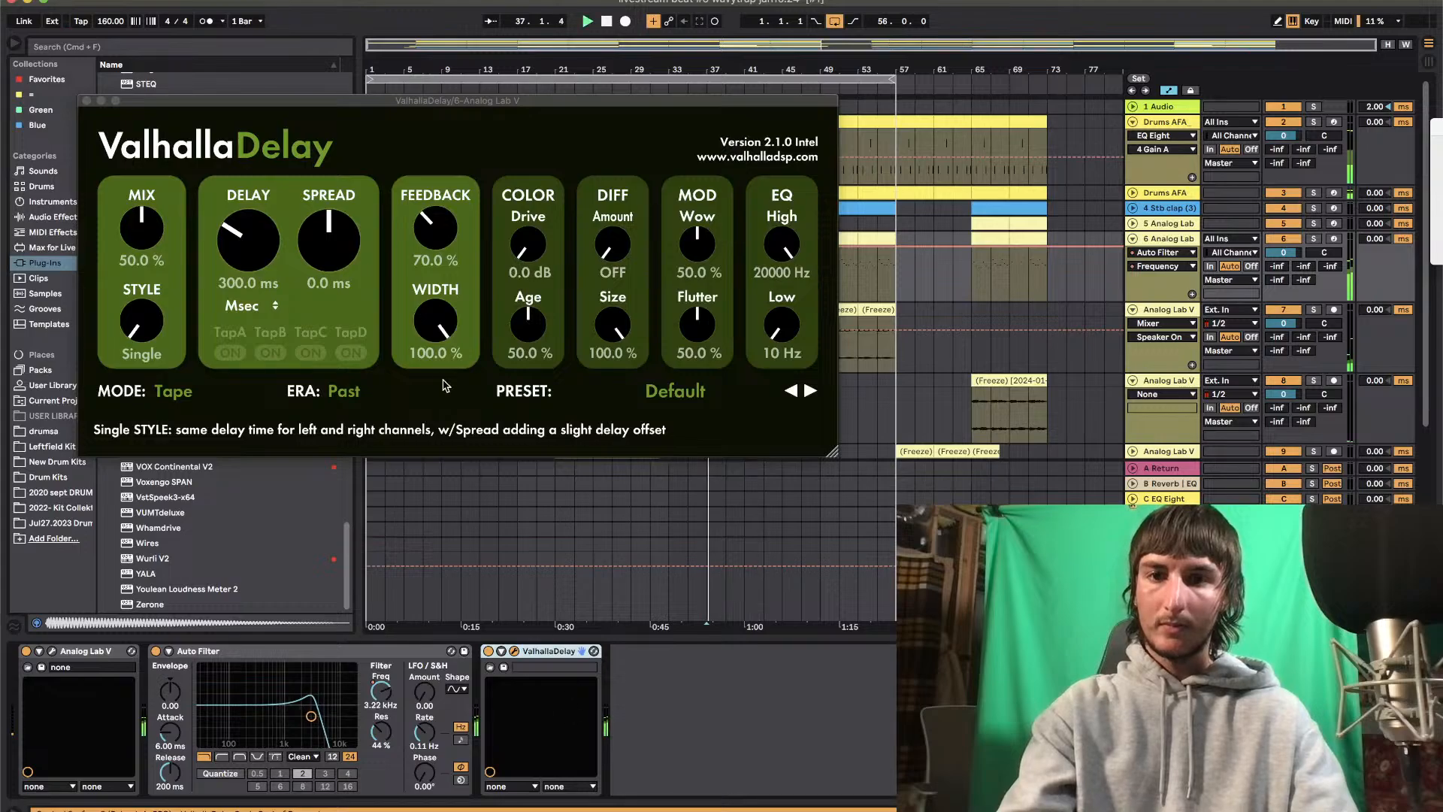
pyautogui.click(272, 305)
pyautogui.click(242, 331)
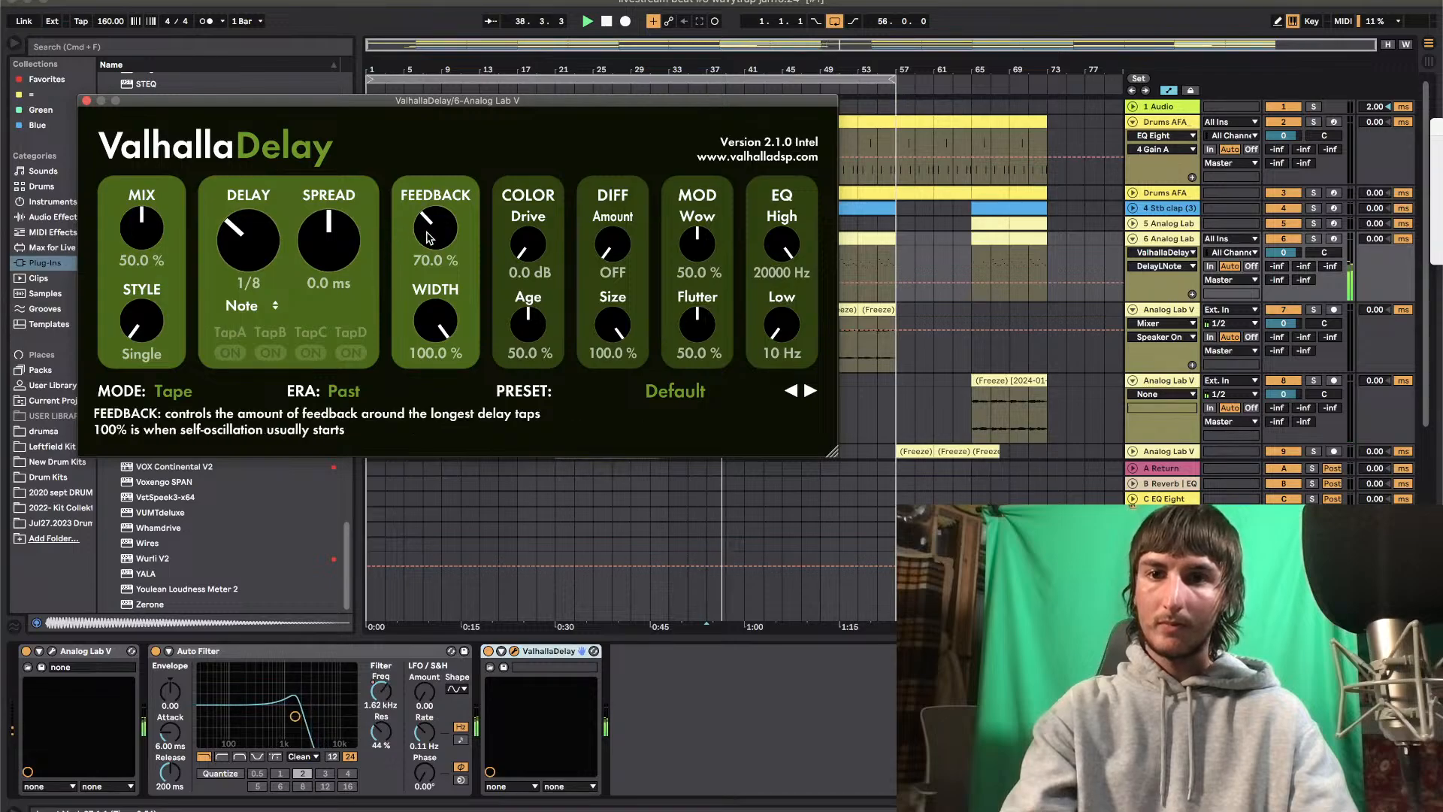
# Automate ValhallaDelay's mix to fall to 0 at bar 41, reach about 0.27 at bar 45, return to 0, and rise to 0.55 at bar 57
pyautogui.press('space')
pyautogui.moveTo(138, 232); pyautogui.dragTo(142, 360)
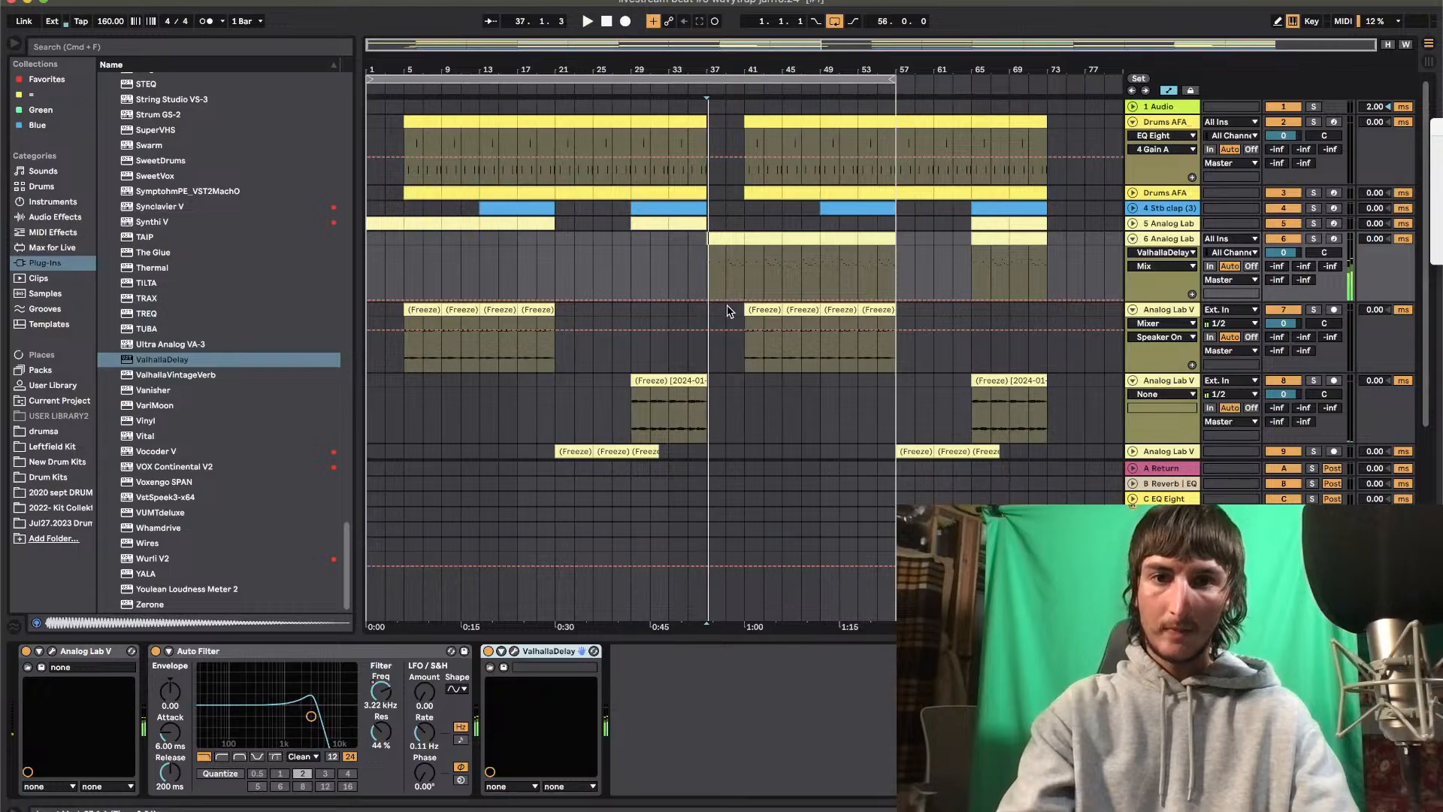
pyautogui.moveTo(710, 301)
pyautogui.mouseDown()
pyautogui.moveTo(709, 261)
pyautogui.moveTo(741, 276)
pyautogui.moveTo(729, 290)
pyautogui.moveTo(785, 296)
pyautogui.mouseUp()
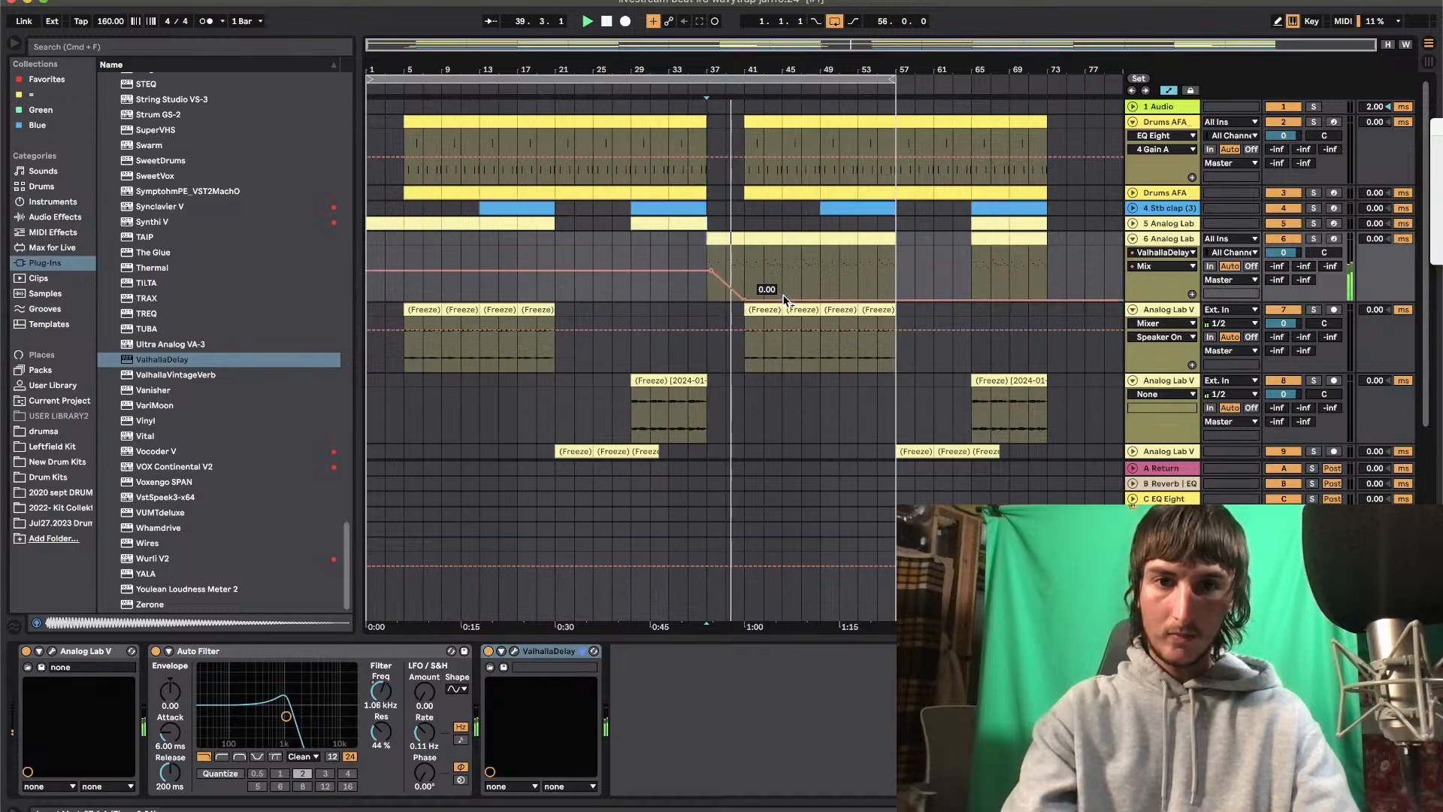
pyautogui.moveTo(783, 296); pyautogui.dragTo(782, 285)
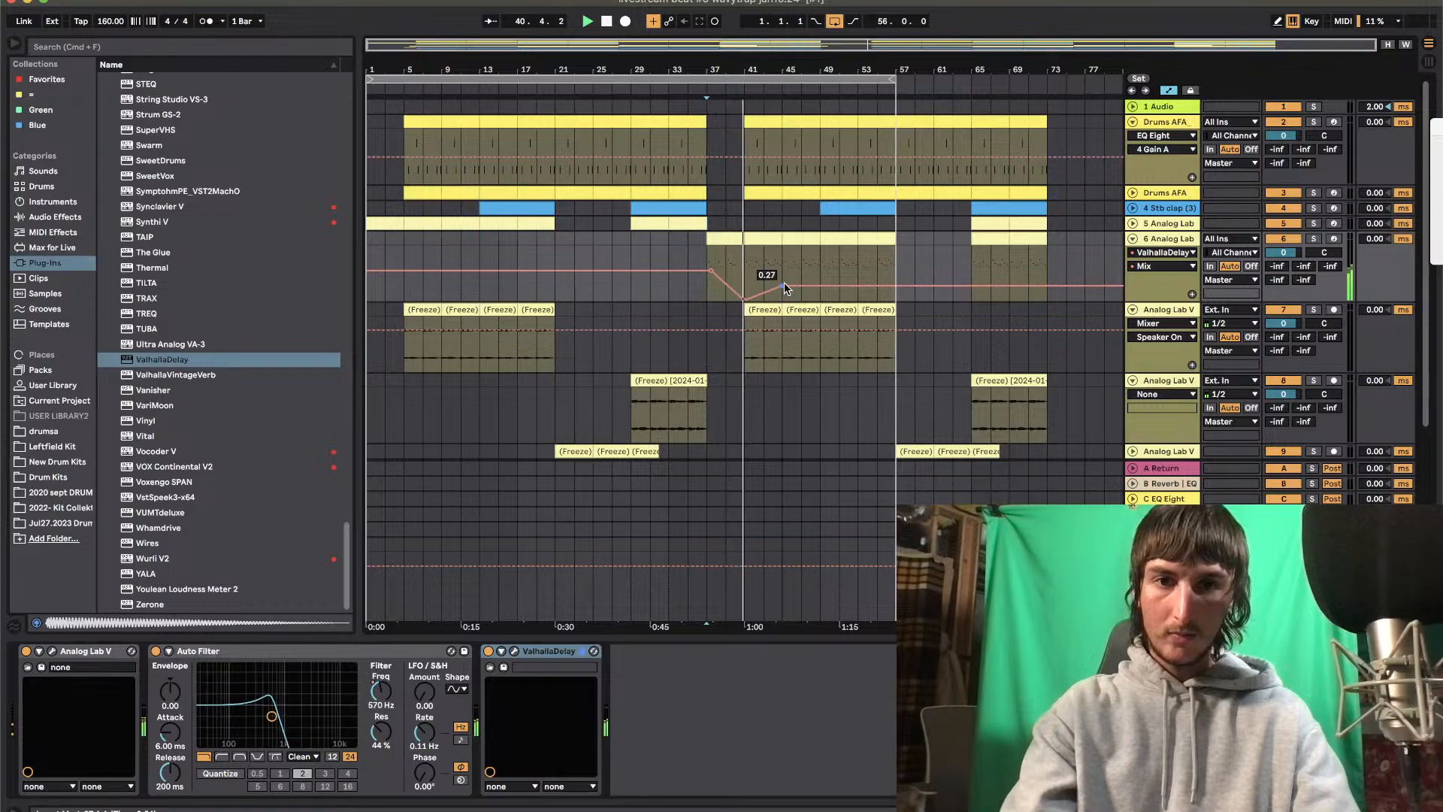
pyautogui.moveTo(816, 287); pyautogui.dragTo(896, 270)
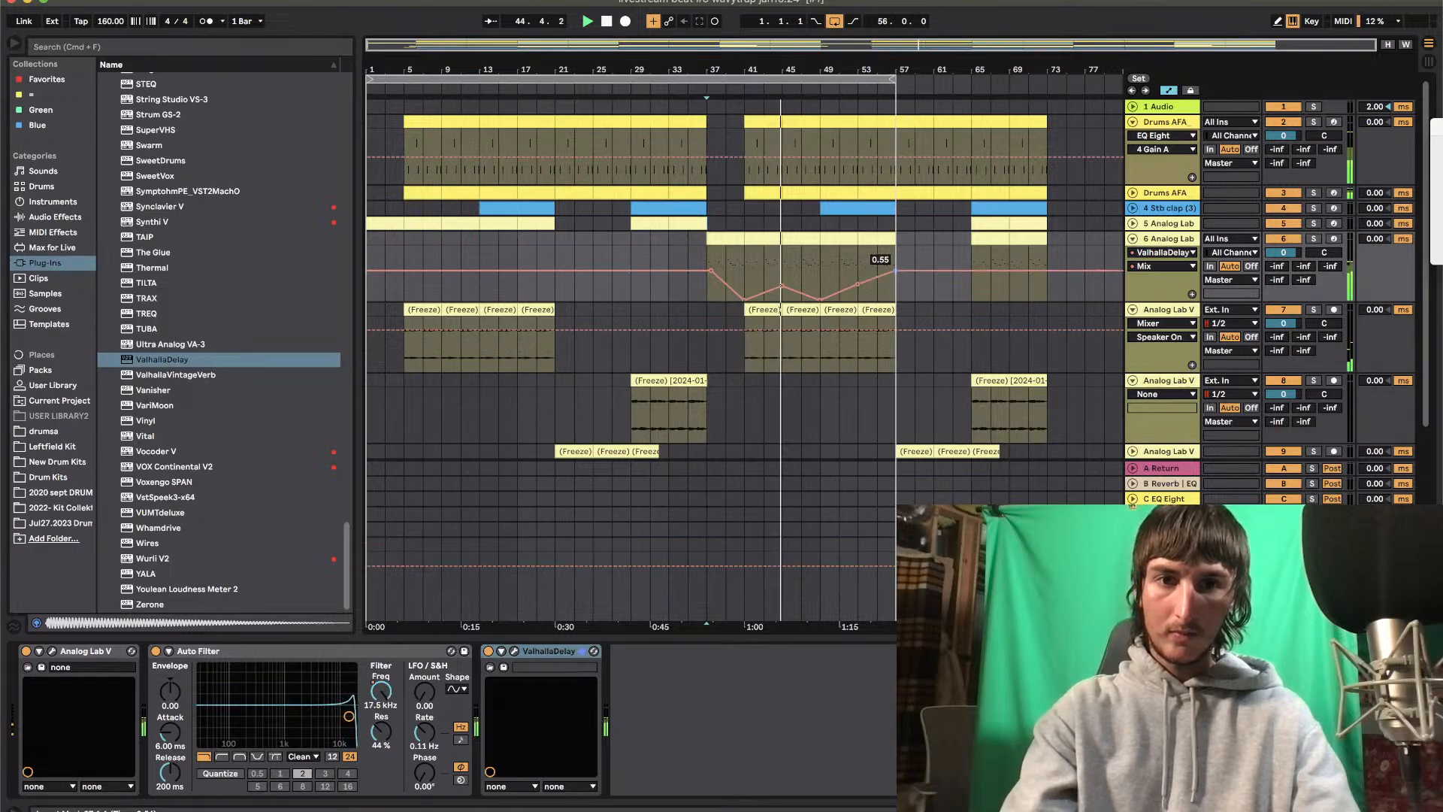
# Extend the arrangement loop to bar 73
pyautogui.moveTo(892, 79); pyautogui.dragTo(1045, 80)
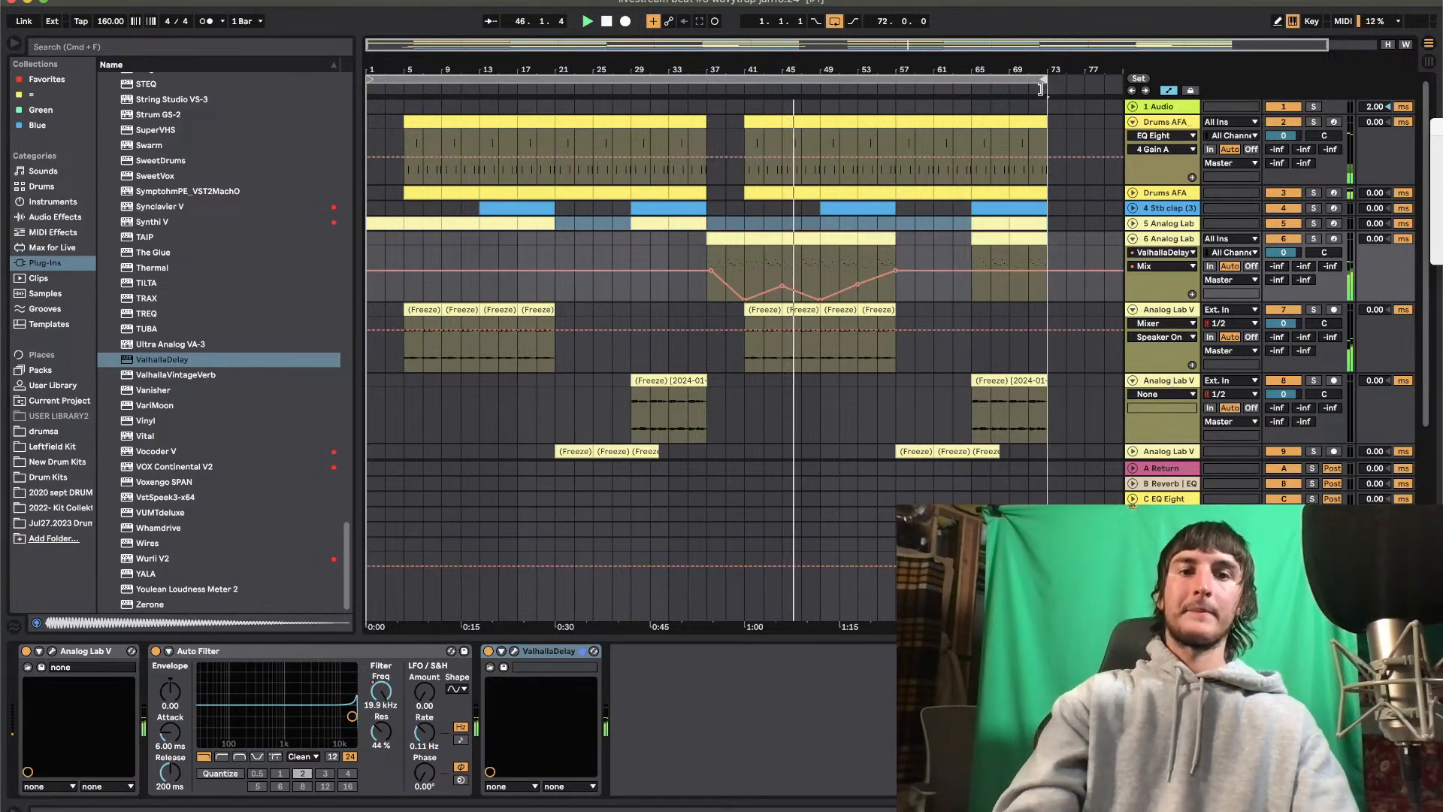
pyautogui.moveTo(949, 60); pyautogui.dragTo(921, 66)
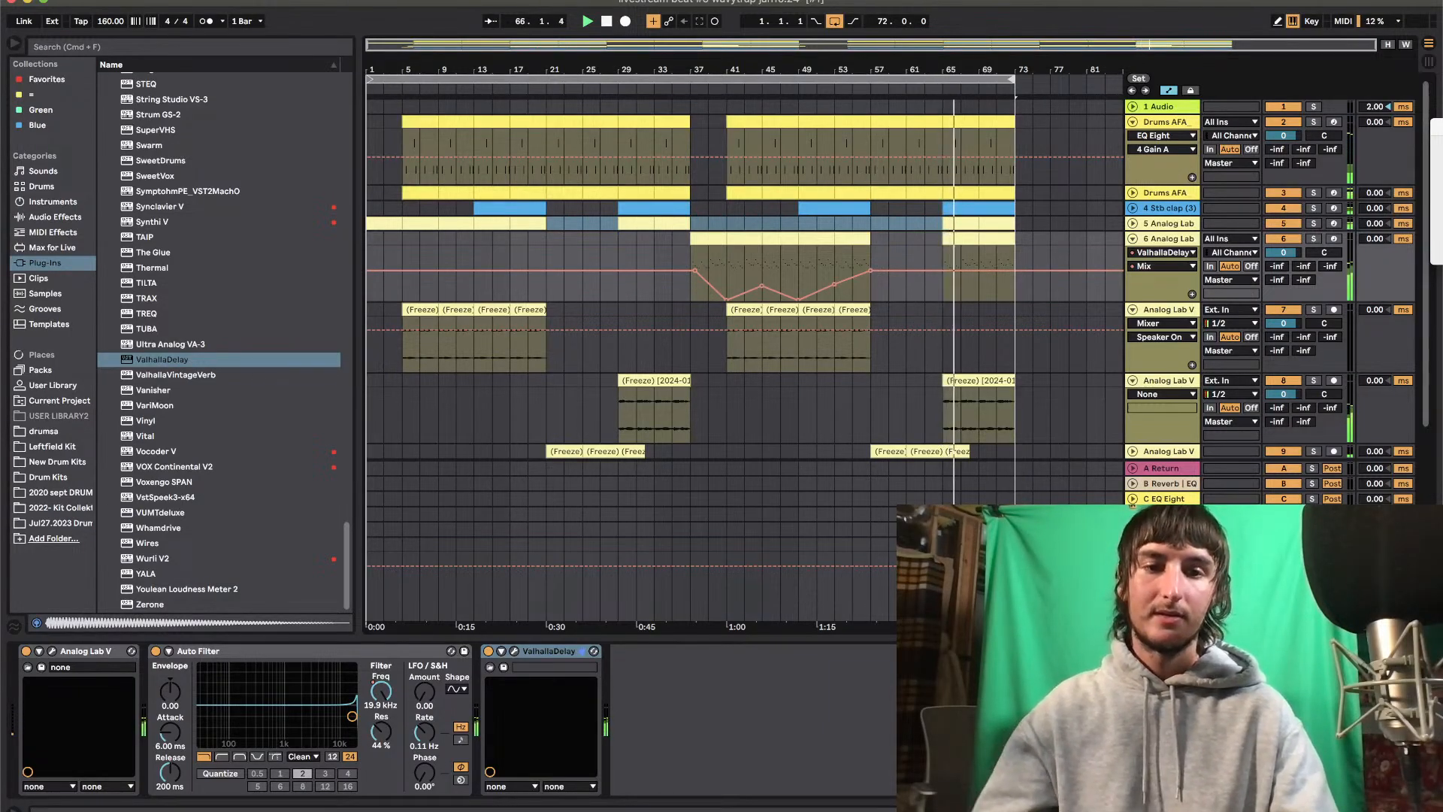
# Hide the device view and fold tracks 6, 7, 8 and 14 so that every track fits in view
pyautogui.click(547, 651)
pyautogui.press('super+alt+l')
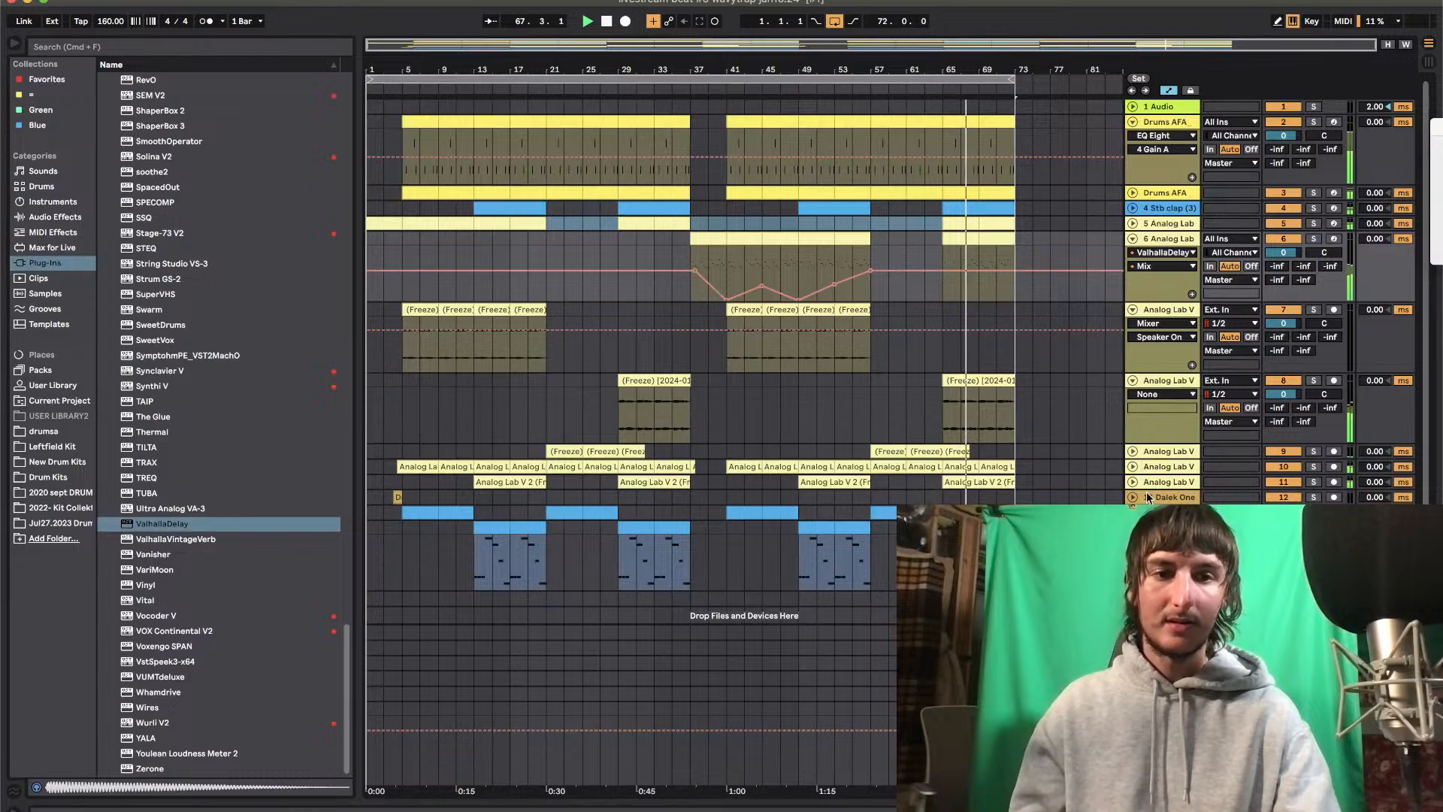
pyautogui.click(1143, 528)
pyautogui.click(1133, 528)
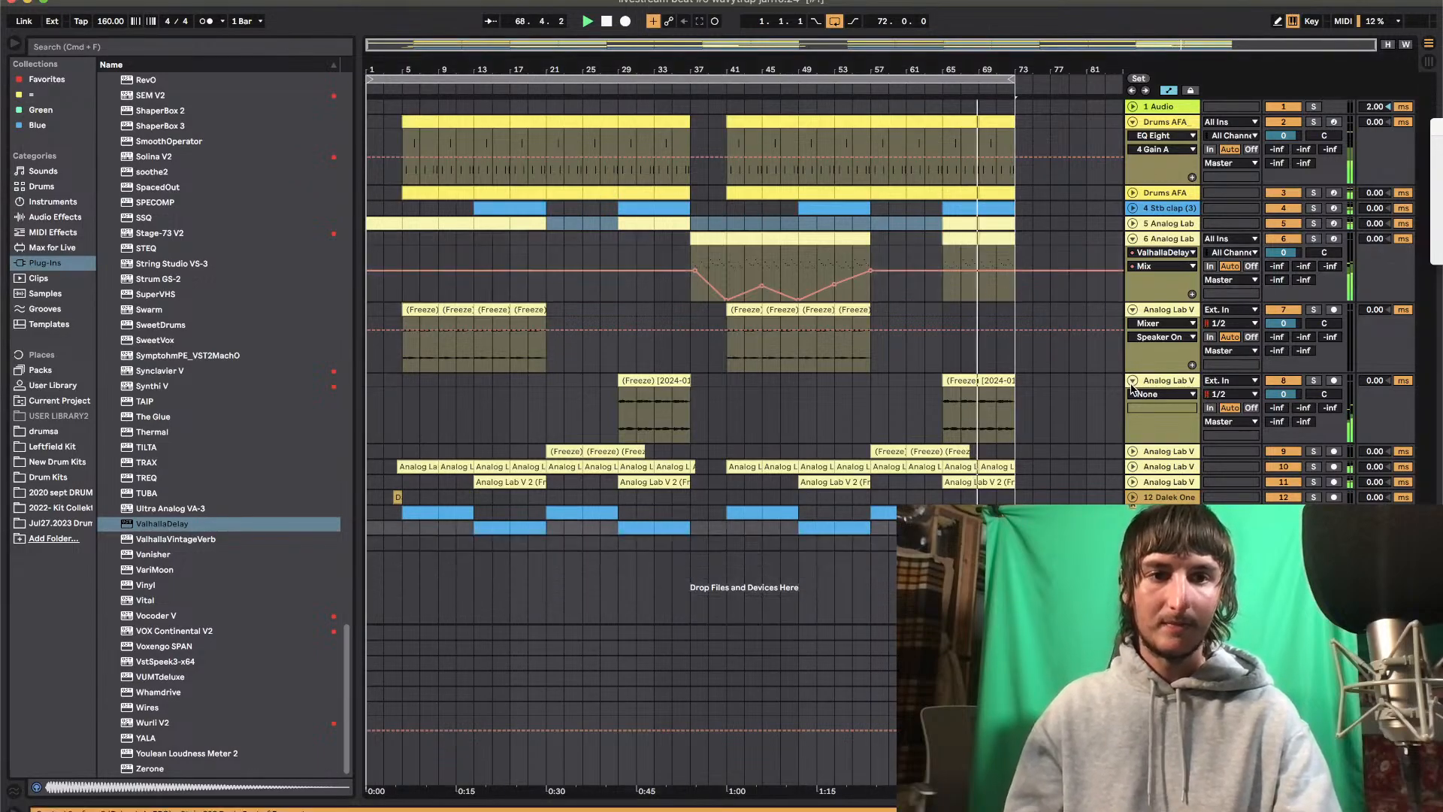
pyautogui.click(1133, 380)
pyautogui.click(1133, 238)
pyautogui.click(1133, 254)
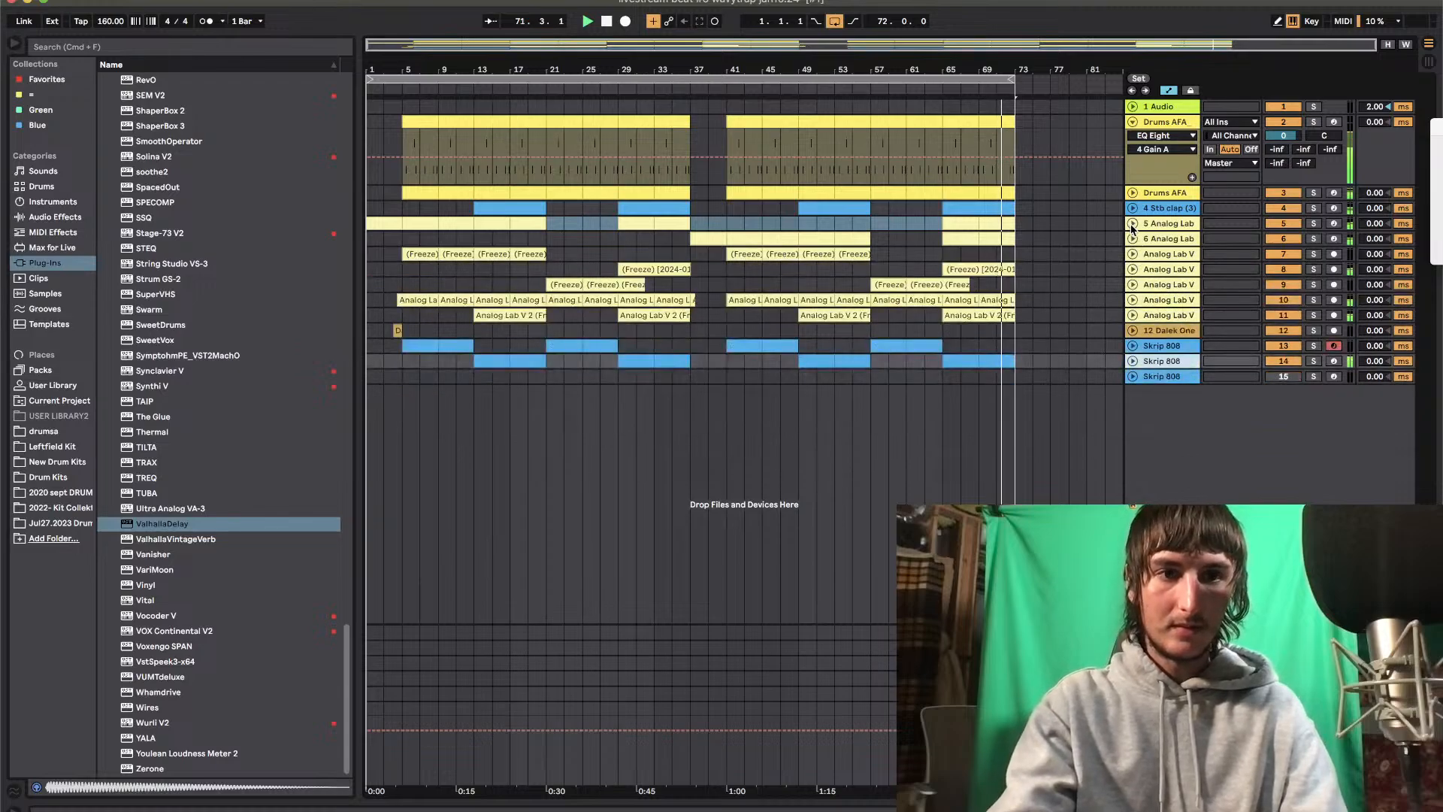
# Unfold track 5 and set its track volume to -1.0 dB
pyautogui.click(1133, 225)
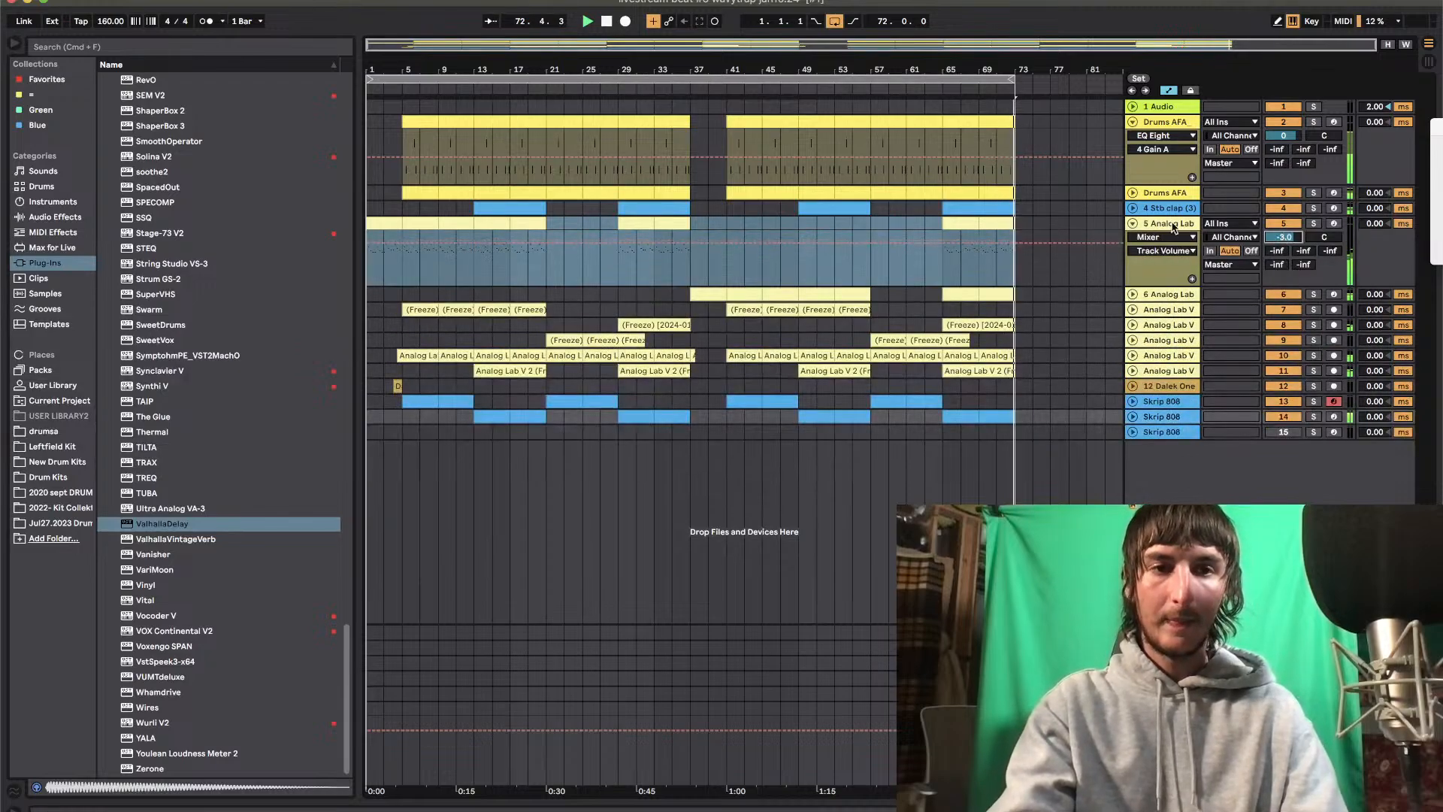
pyautogui.click(1133, 224)
pyautogui.click(1132, 224)
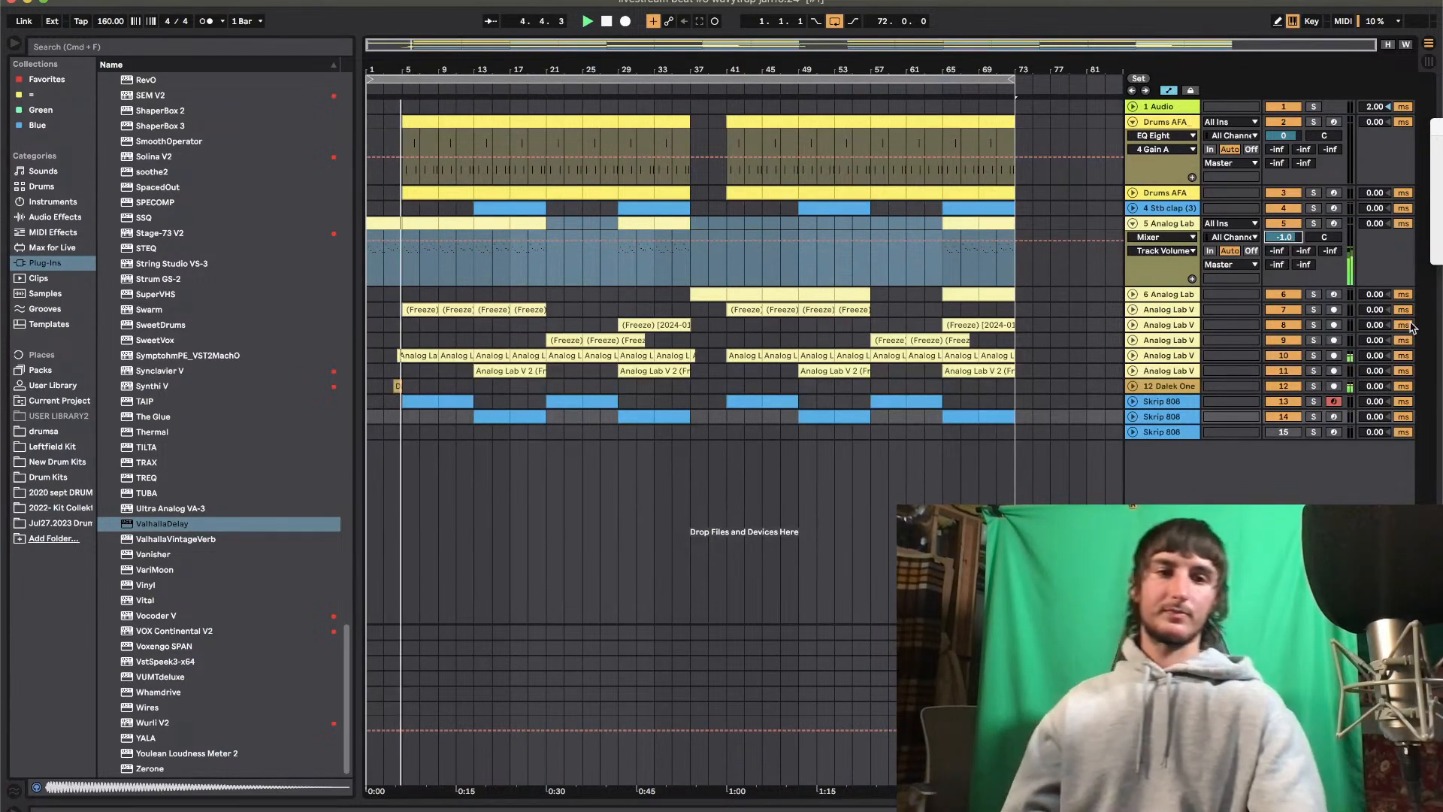
pyautogui.doubleClick(1163, 708)
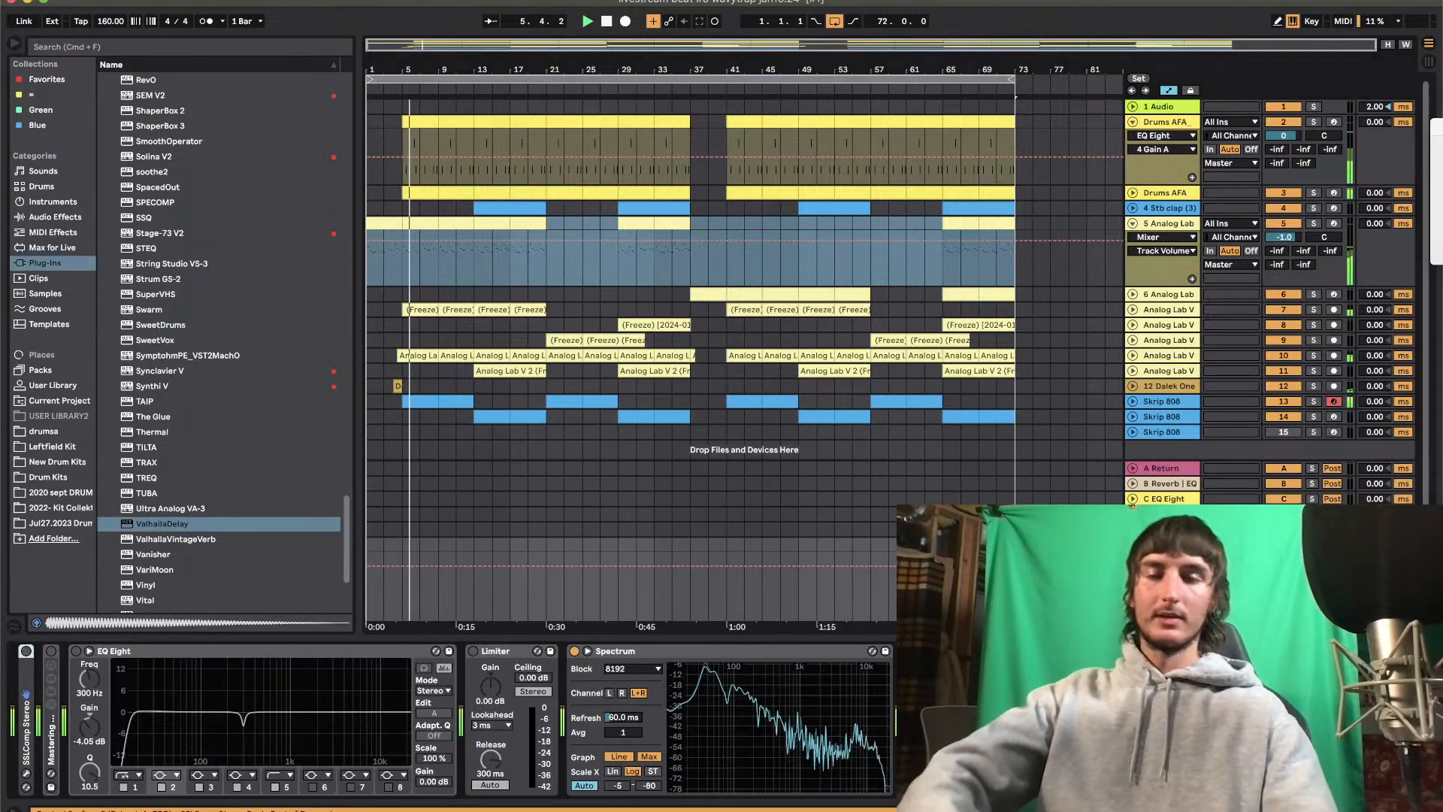
pyautogui.click(1001, 493)
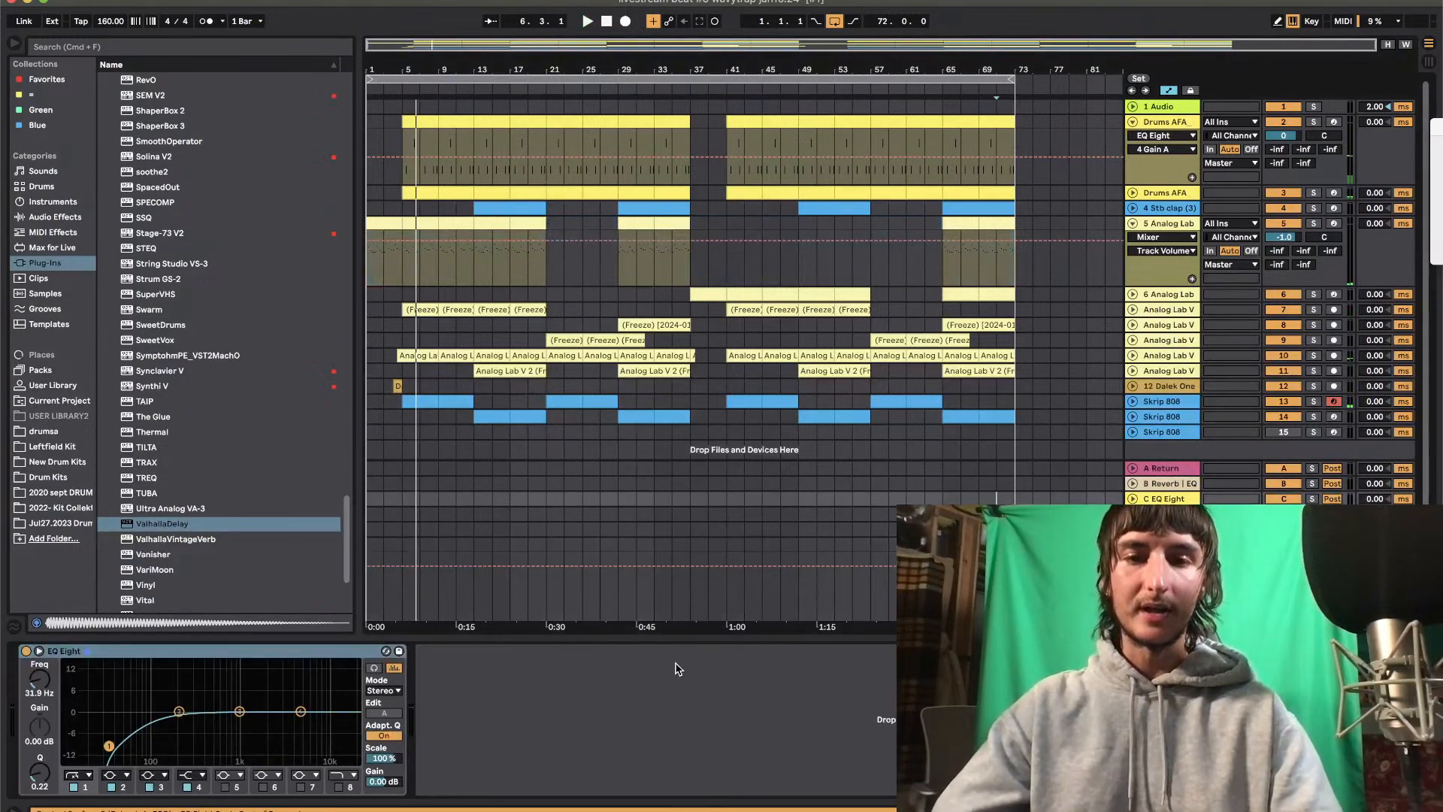
pyautogui.click(675, 640)
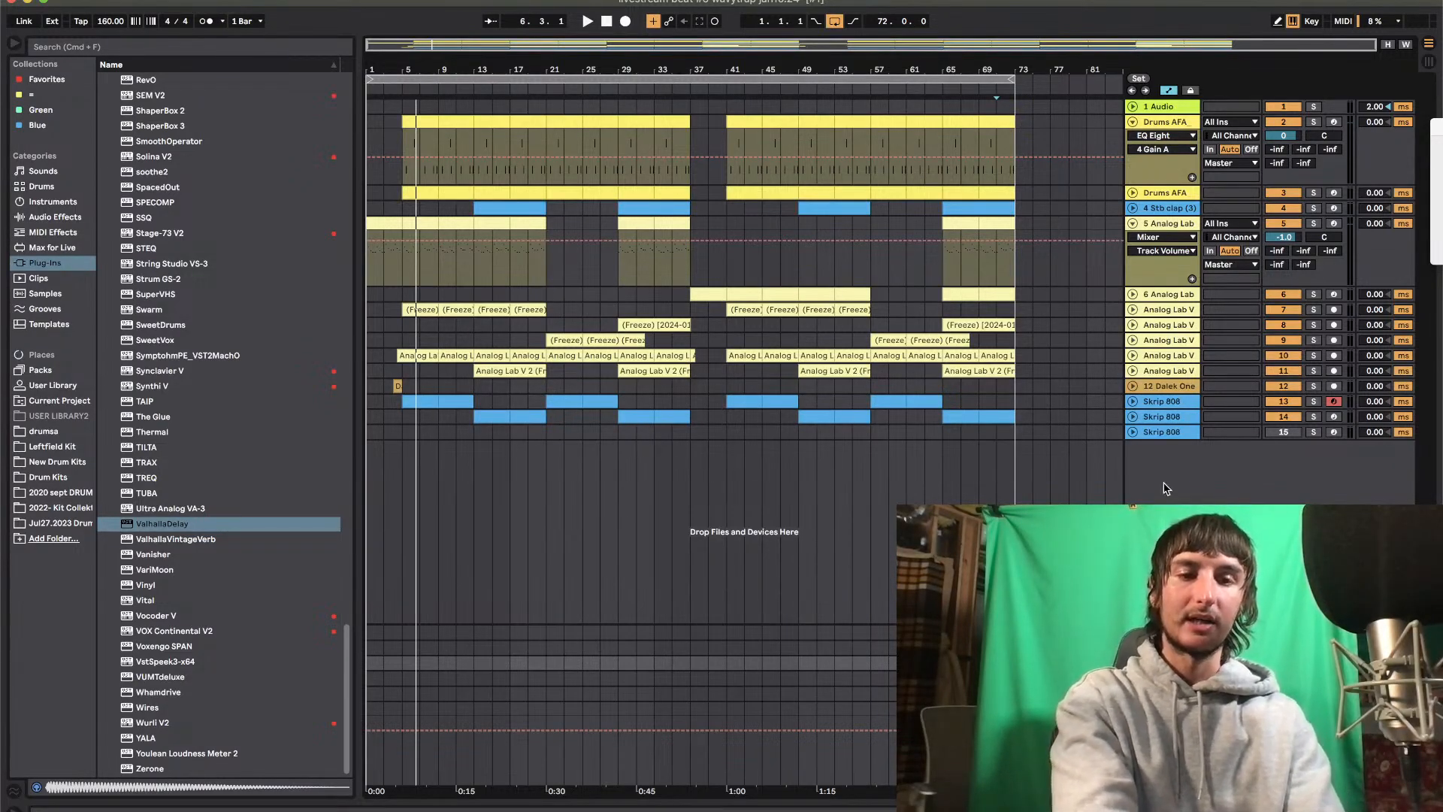
# Add the MiniMetersServer Audio Unit by Direct to the end of the Master track's device chain
pyautogui.doubleClick(1162, 709)
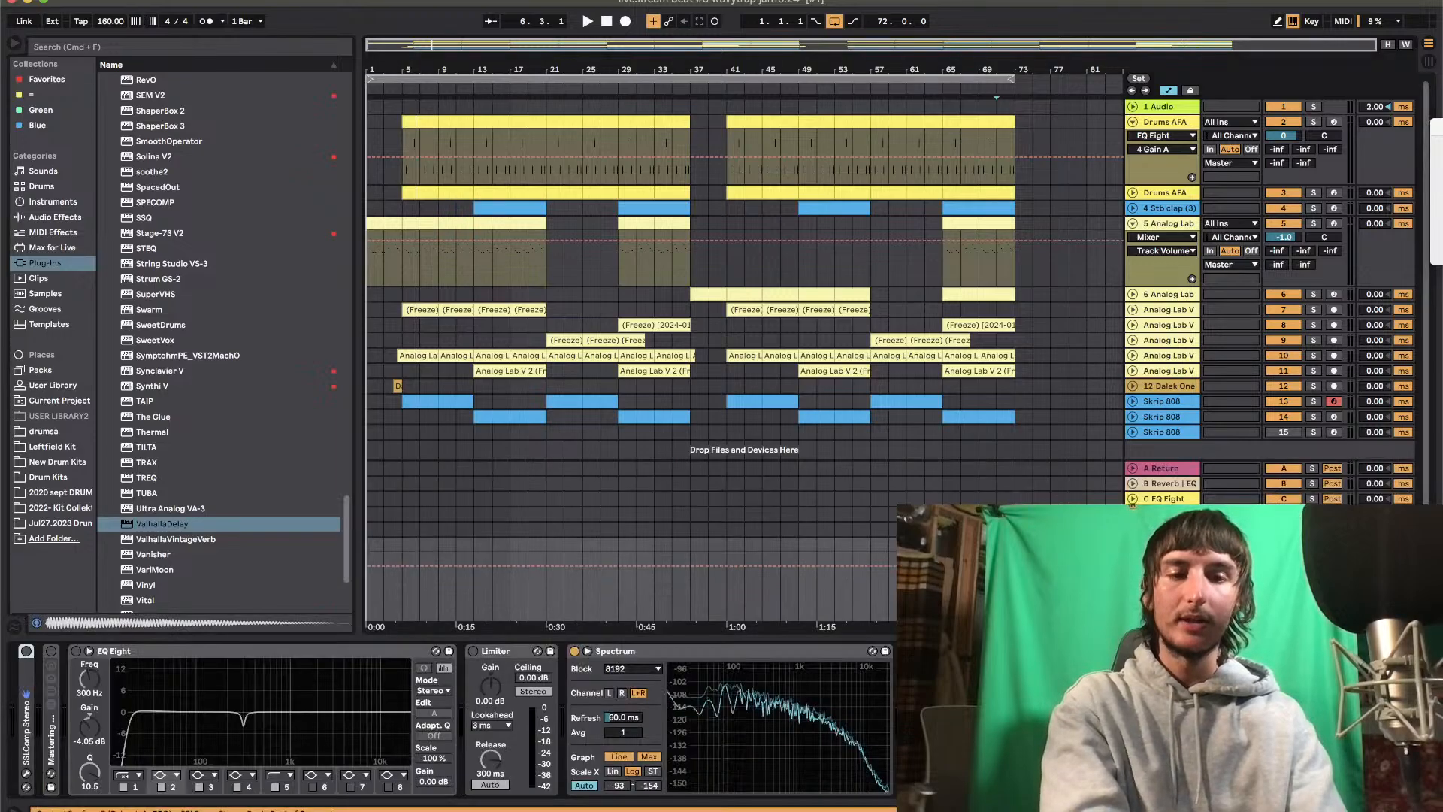
pyautogui.scroll(15, 138, 258)
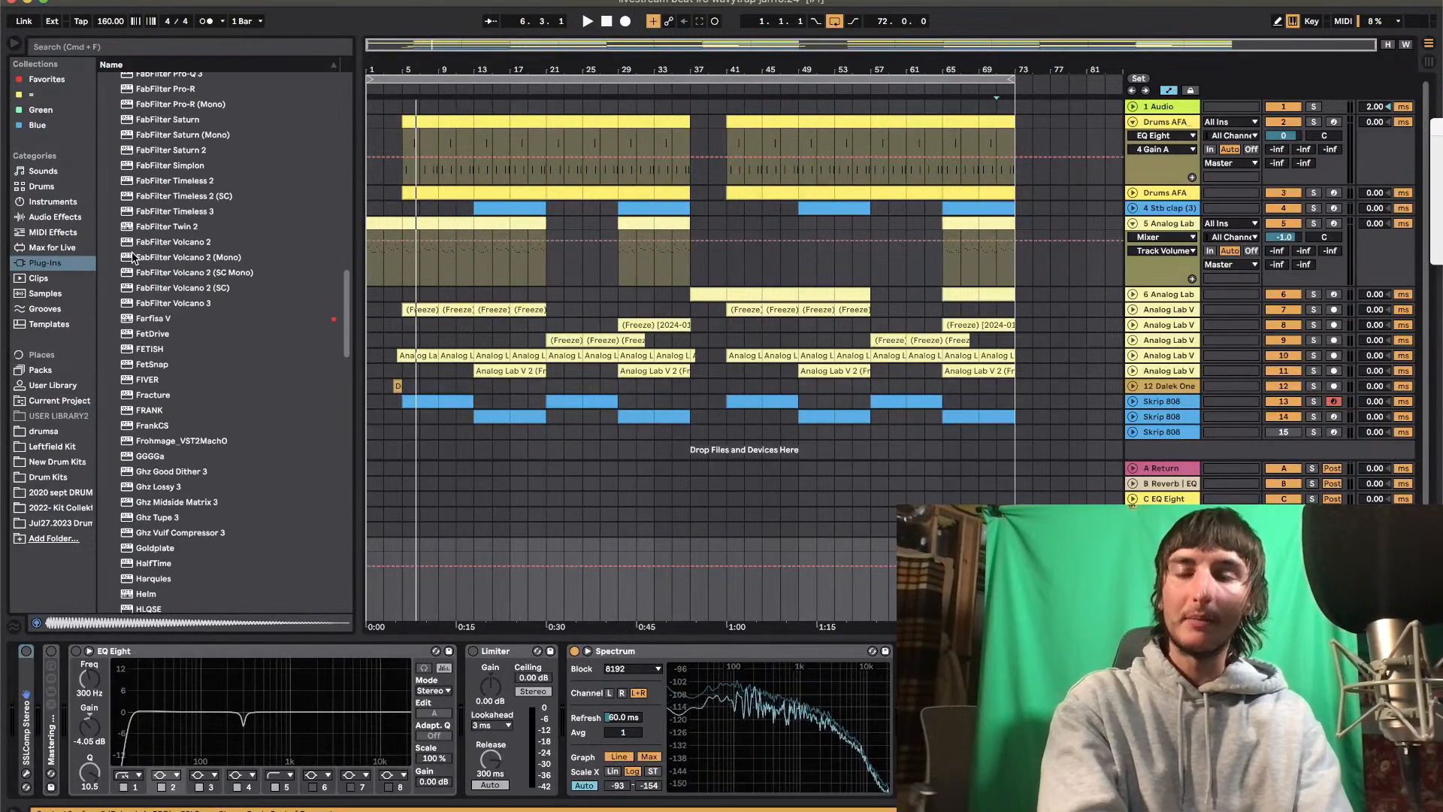
pyautogui.click(130, 79)
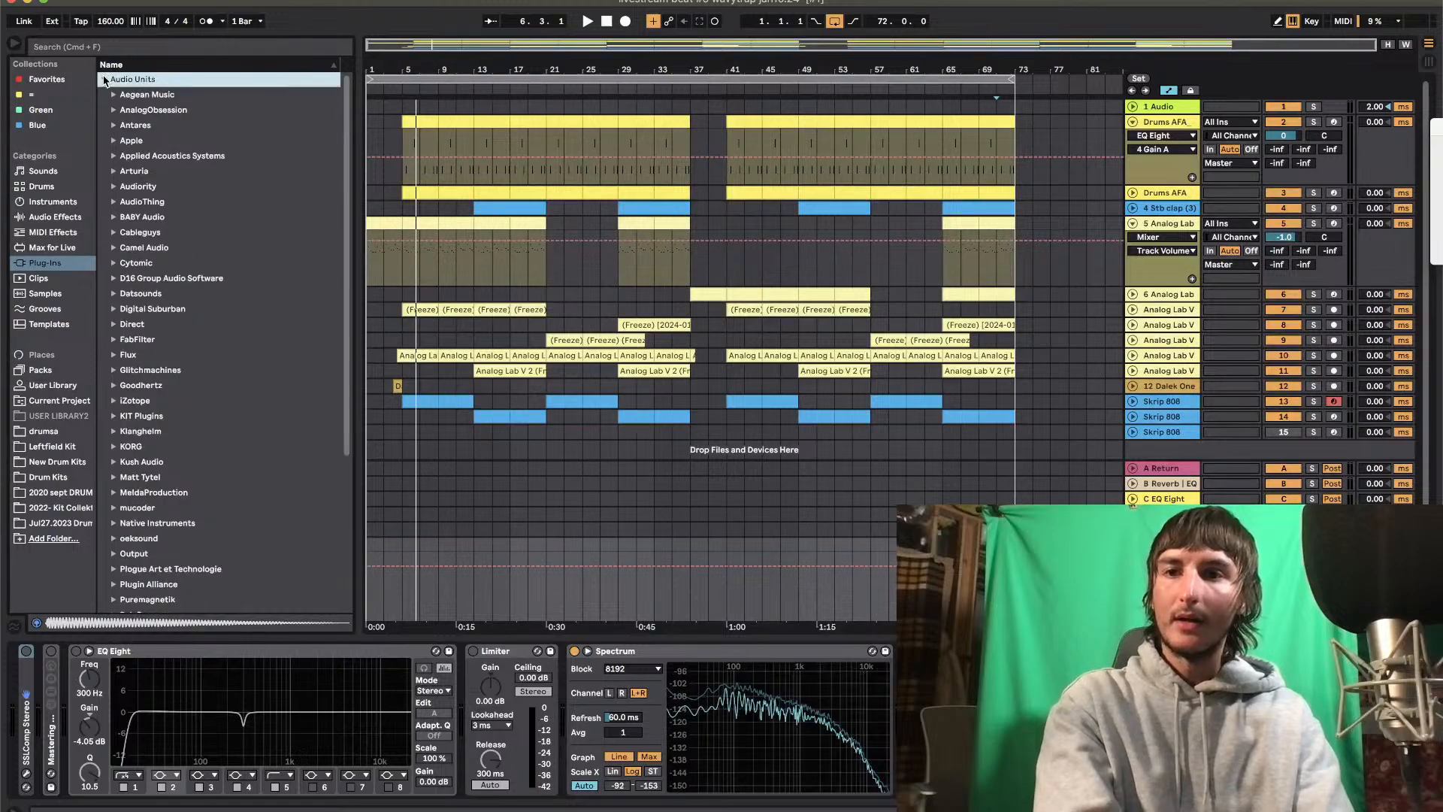
pyautogui.click(119, 325)
pyautogui.click(132, 340)
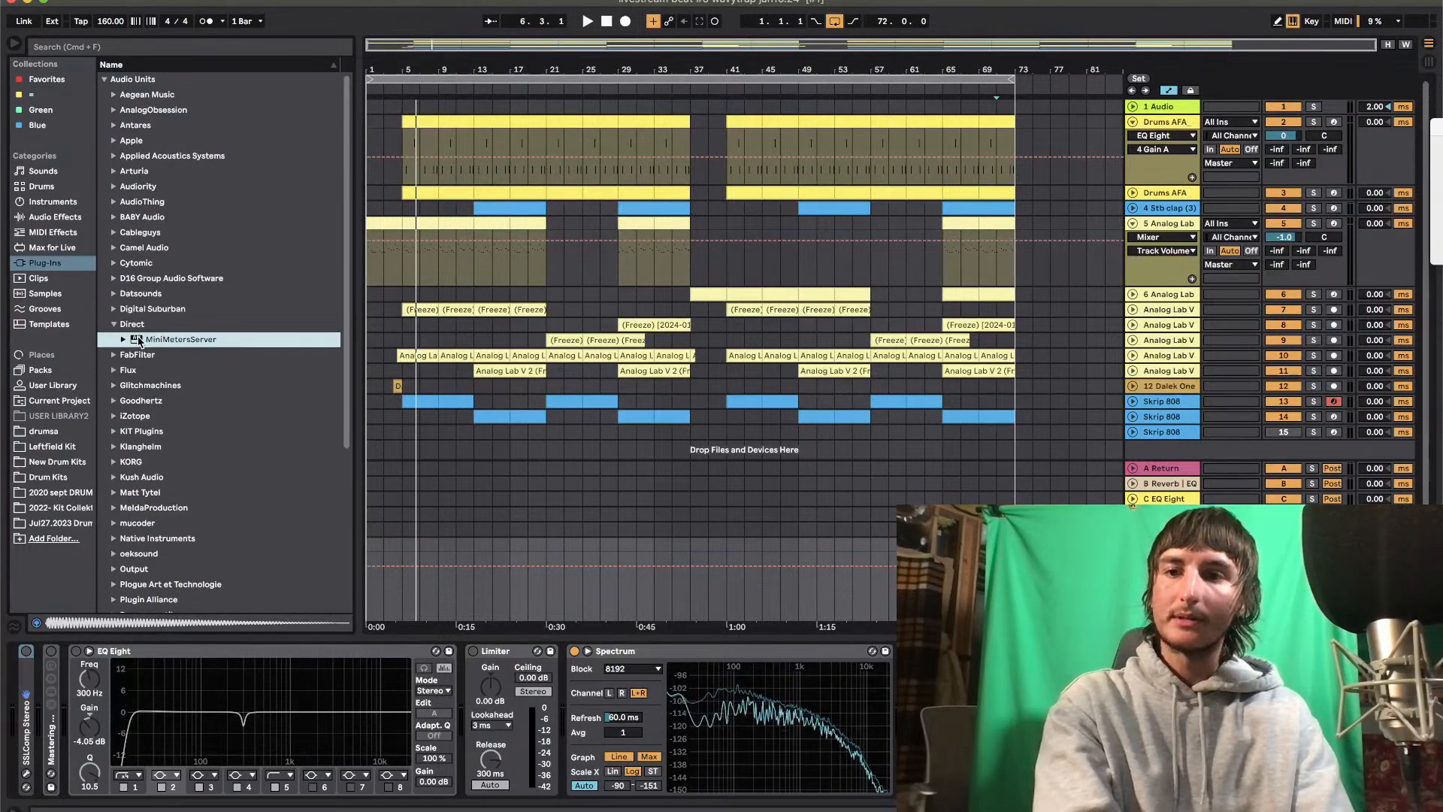
pyautogui.moveTo(132, 340); pyautogui.dragTo(1053, 717)
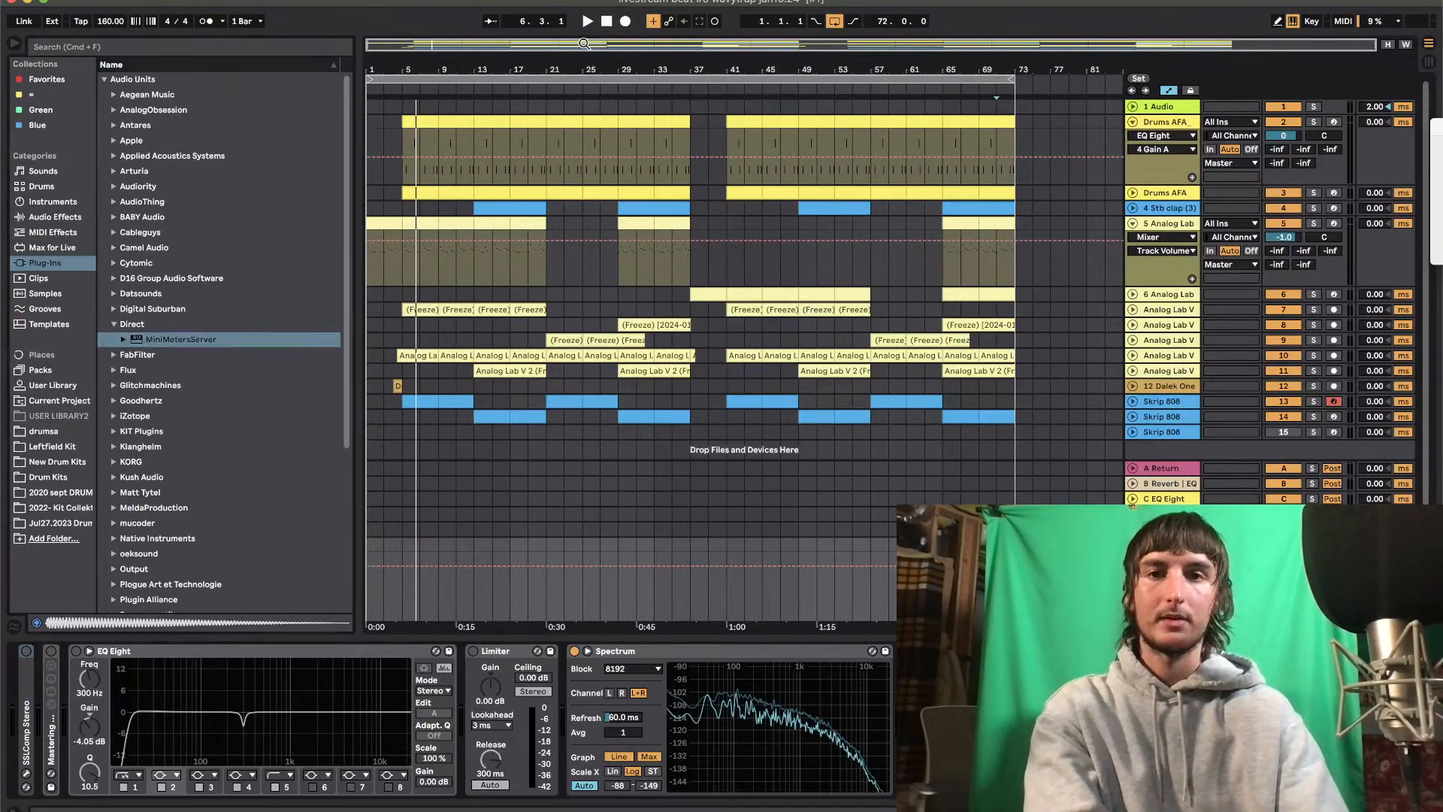
# Return the song position to the start, then launch MiniMeters without updating it and move its meter window below the track clips
pyautogui.click(607, 26)
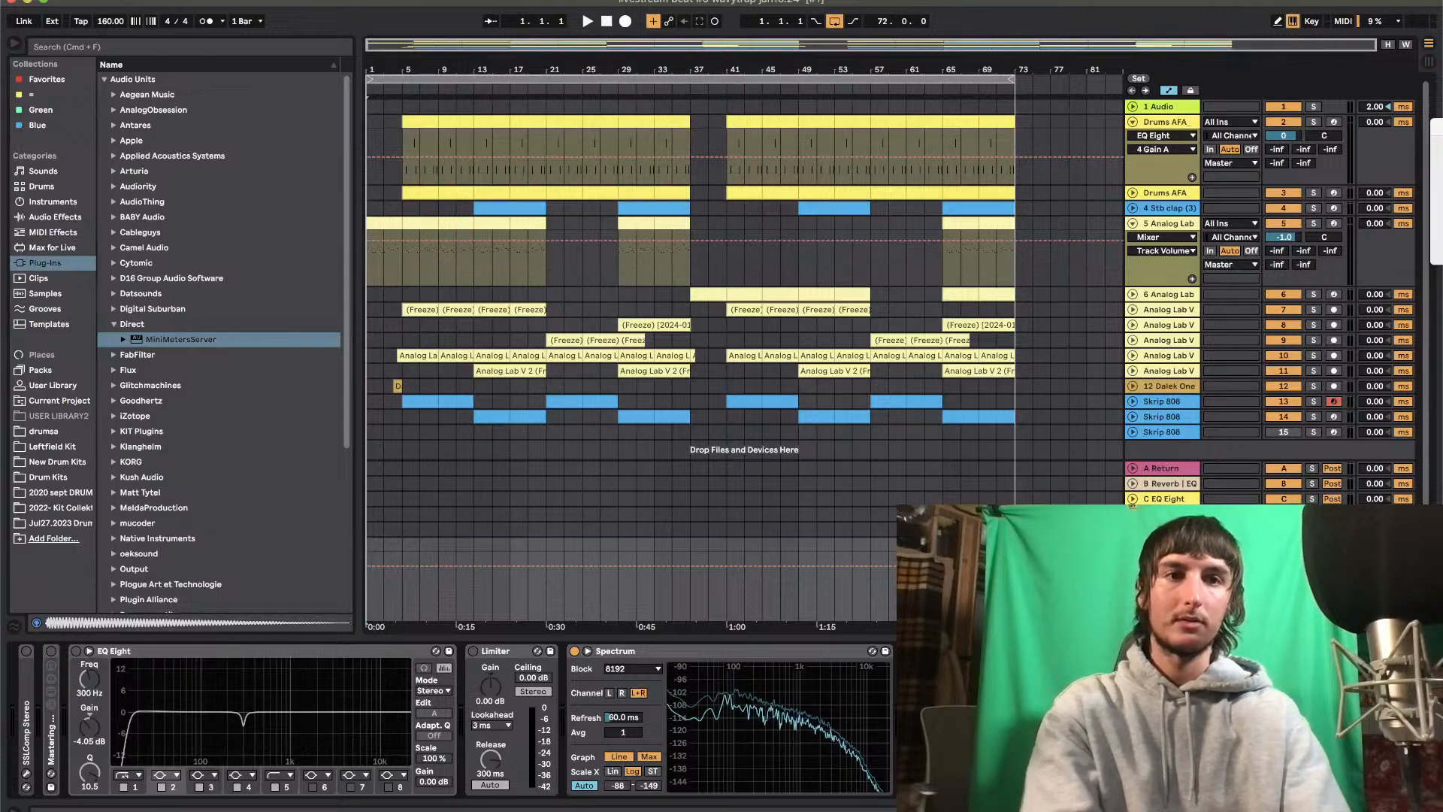
pyautogui.press('super+space')
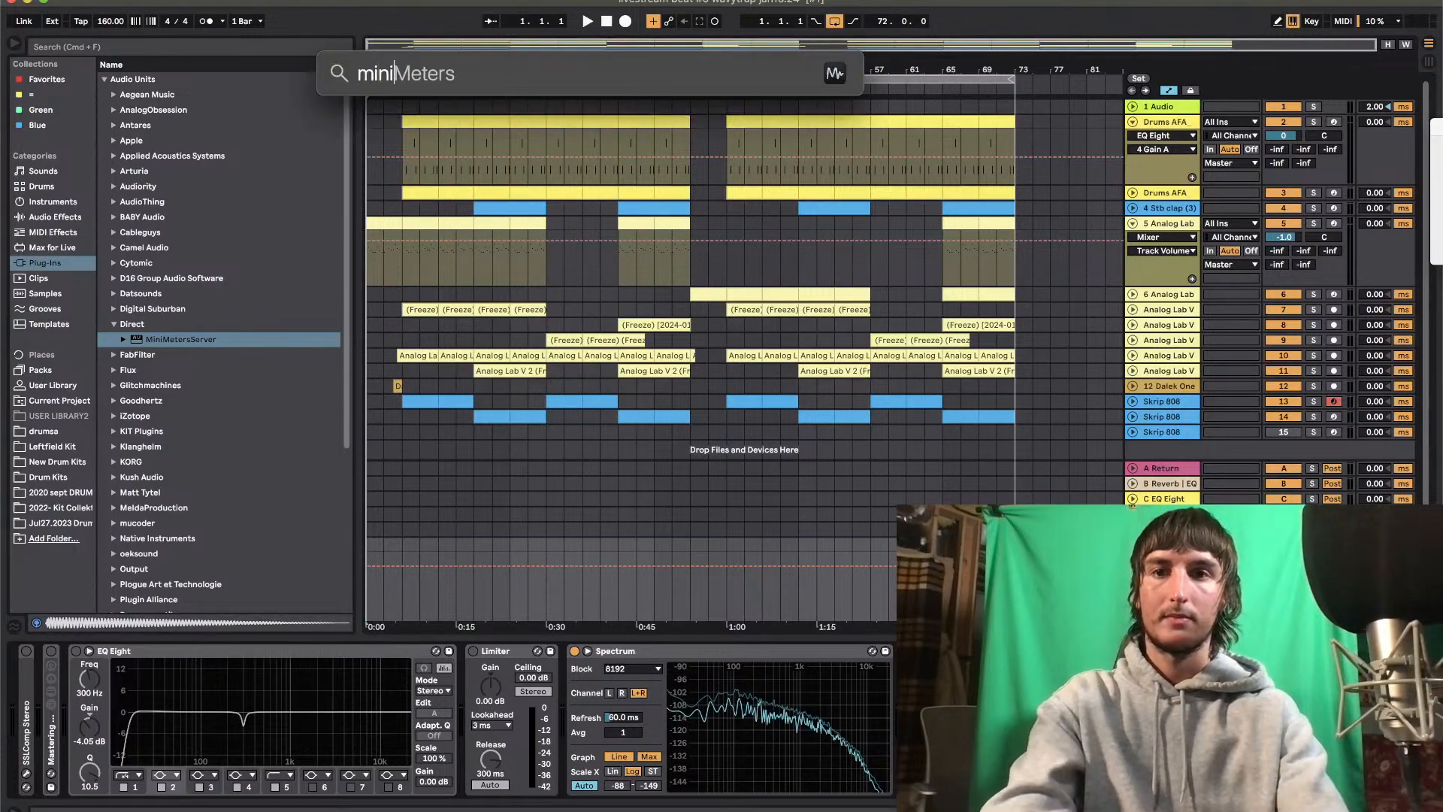
pyautogui.press('Return')
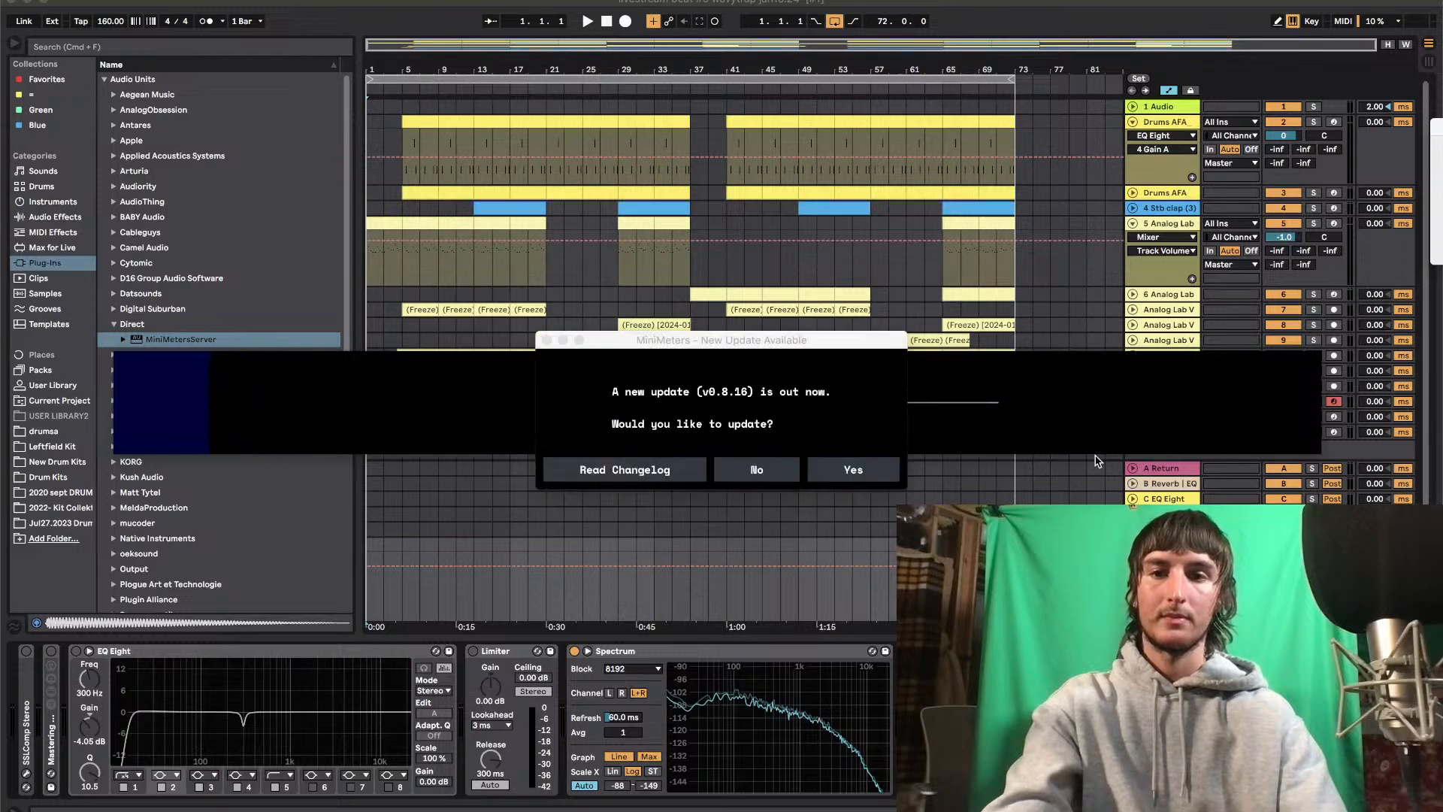
pyautogui.click(782, 477)
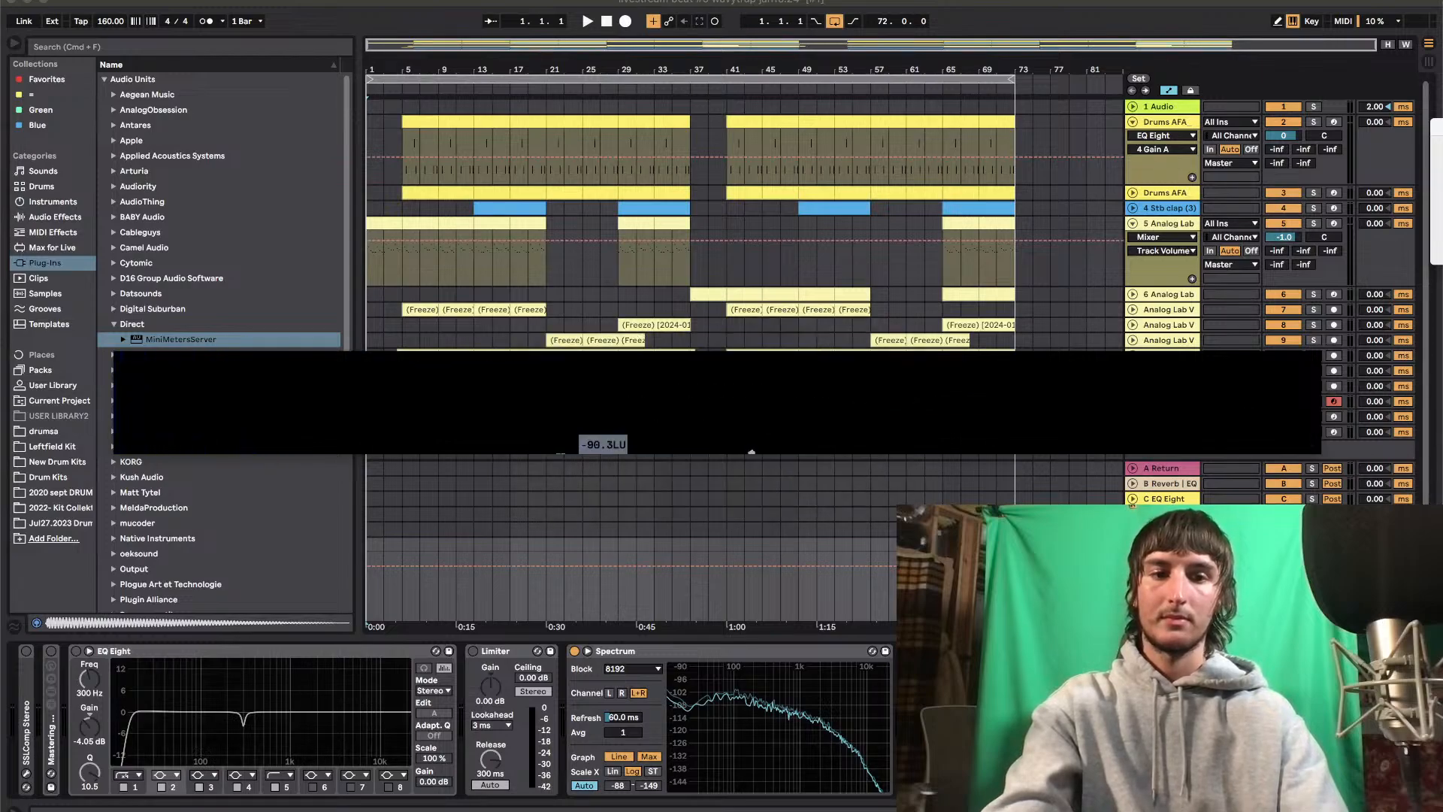
pyautogui.moveTo(944, 420)
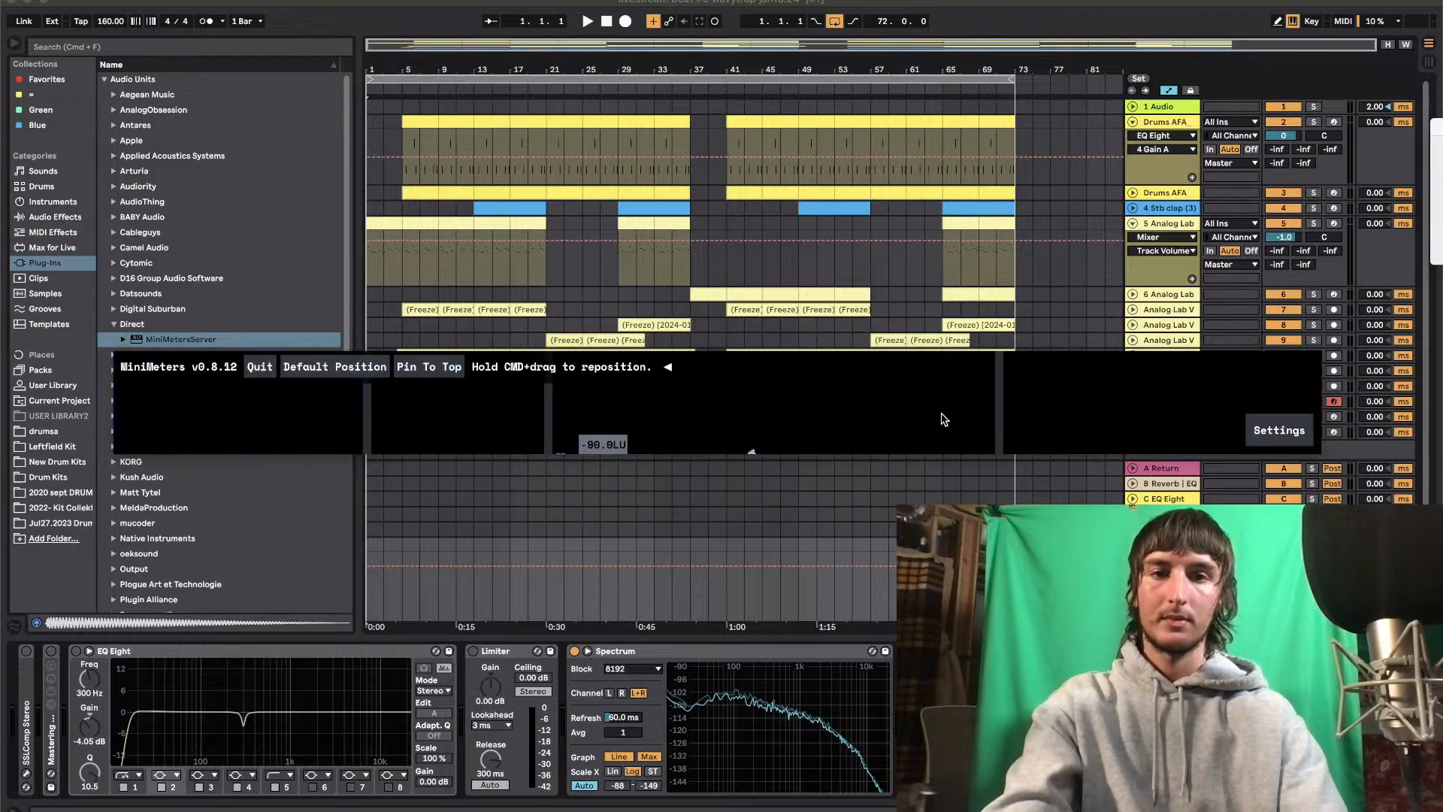
pyautogui.moveTo(949, 370); pyautogui.dragTo(945, 460)
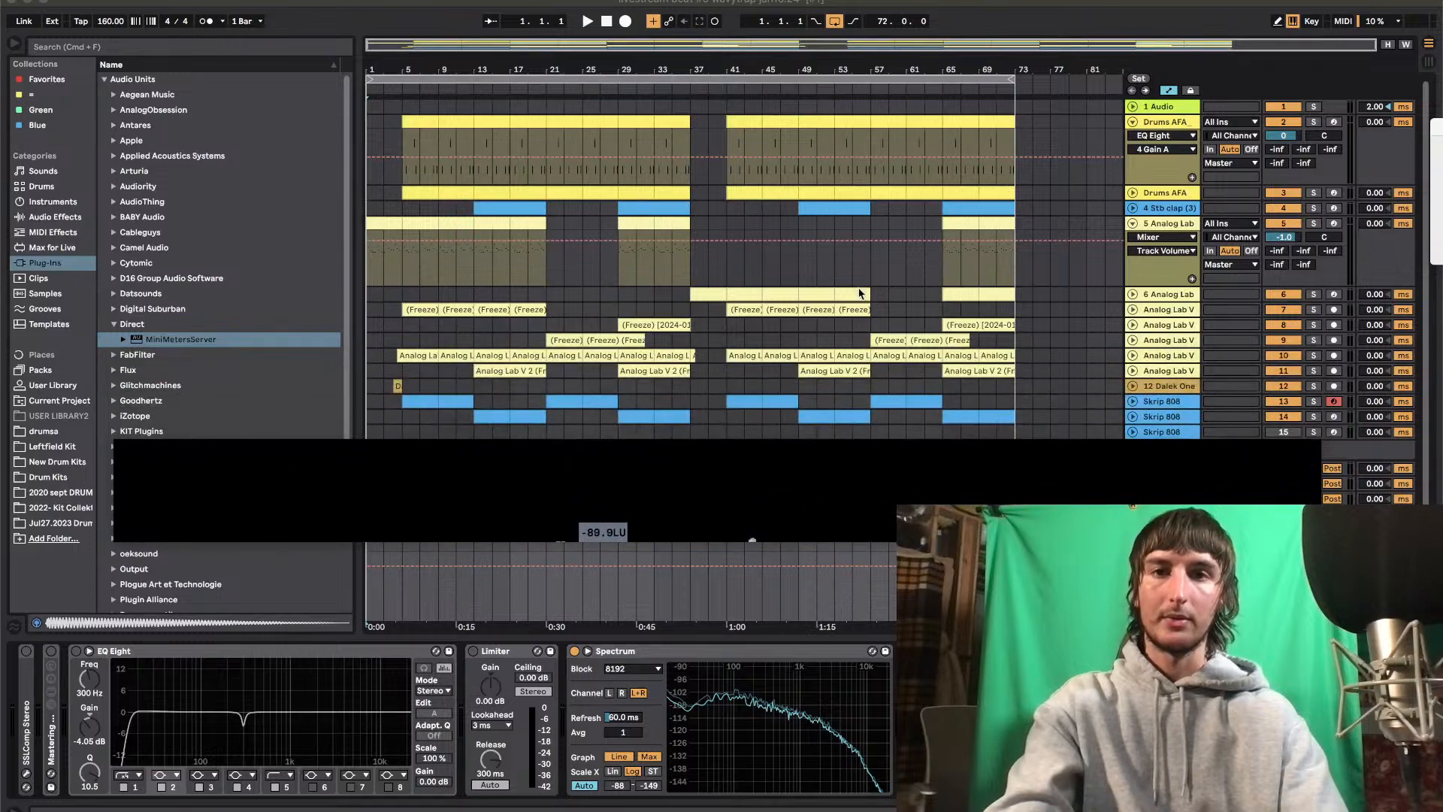
# Play the arrangement from the start and watch its loudness and spectrum in MiniMeters
pyautogui.click(605, 23)
pyautogui.press('space')
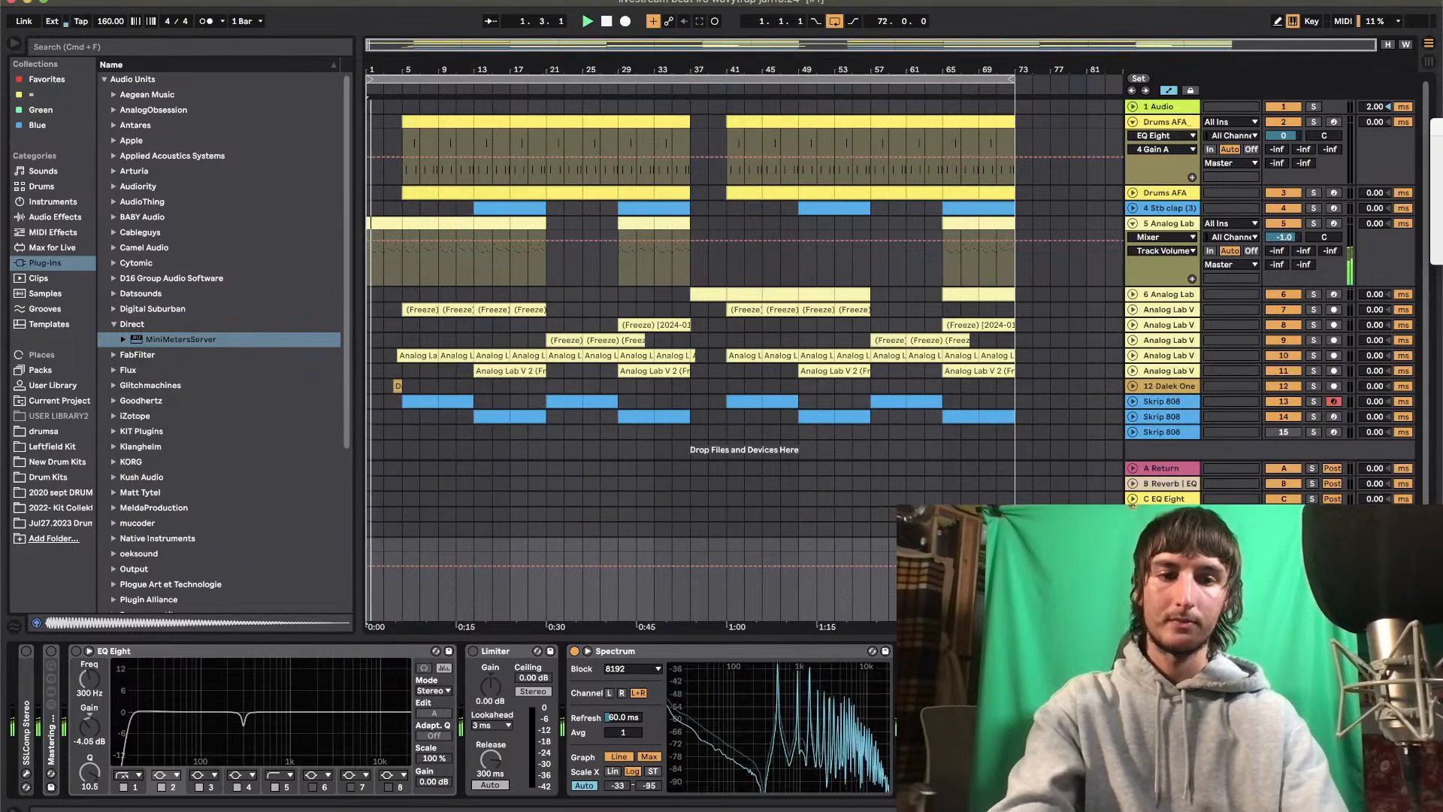
pyautogui.press('super+Tab')
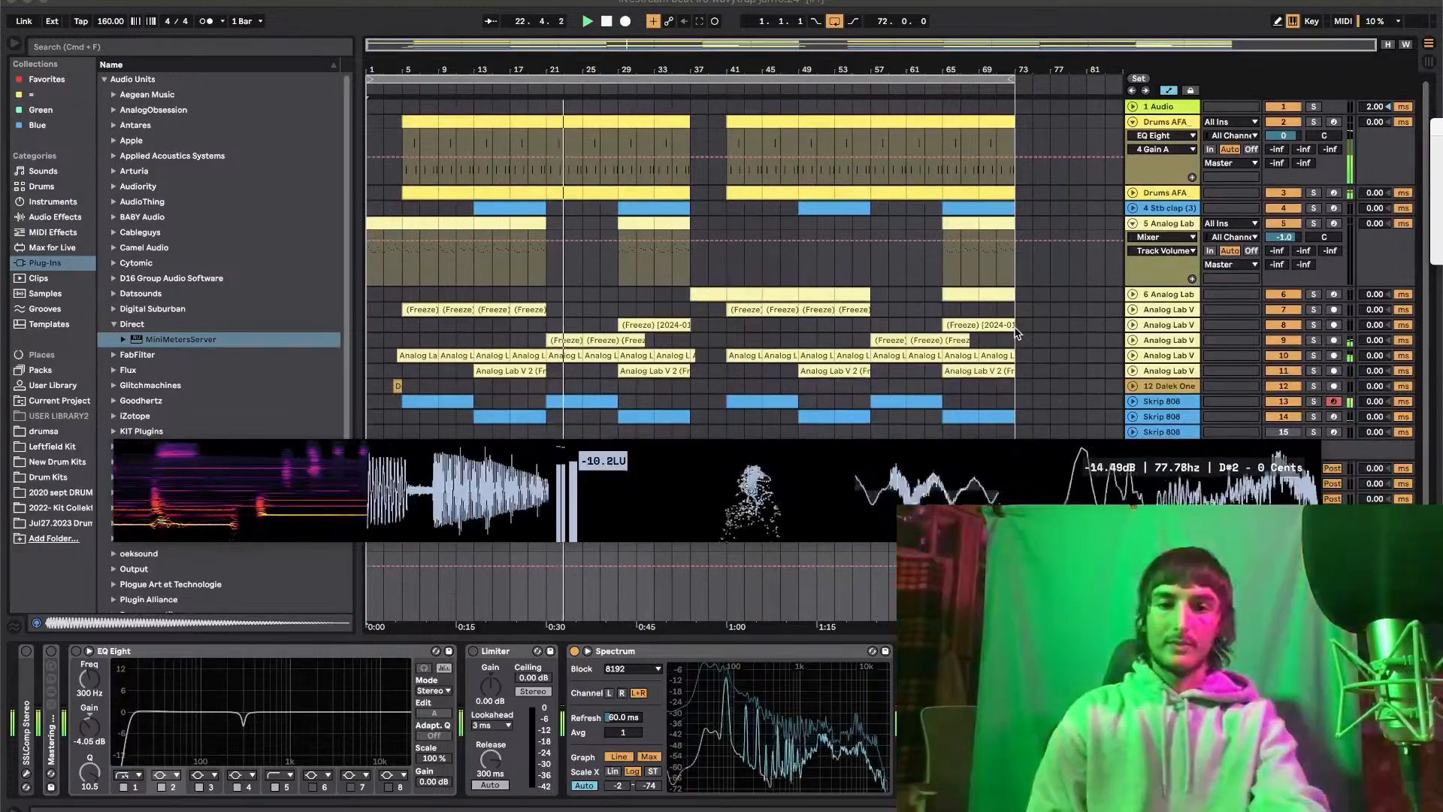
pyautogui.scroll(-1, 1015, 333)
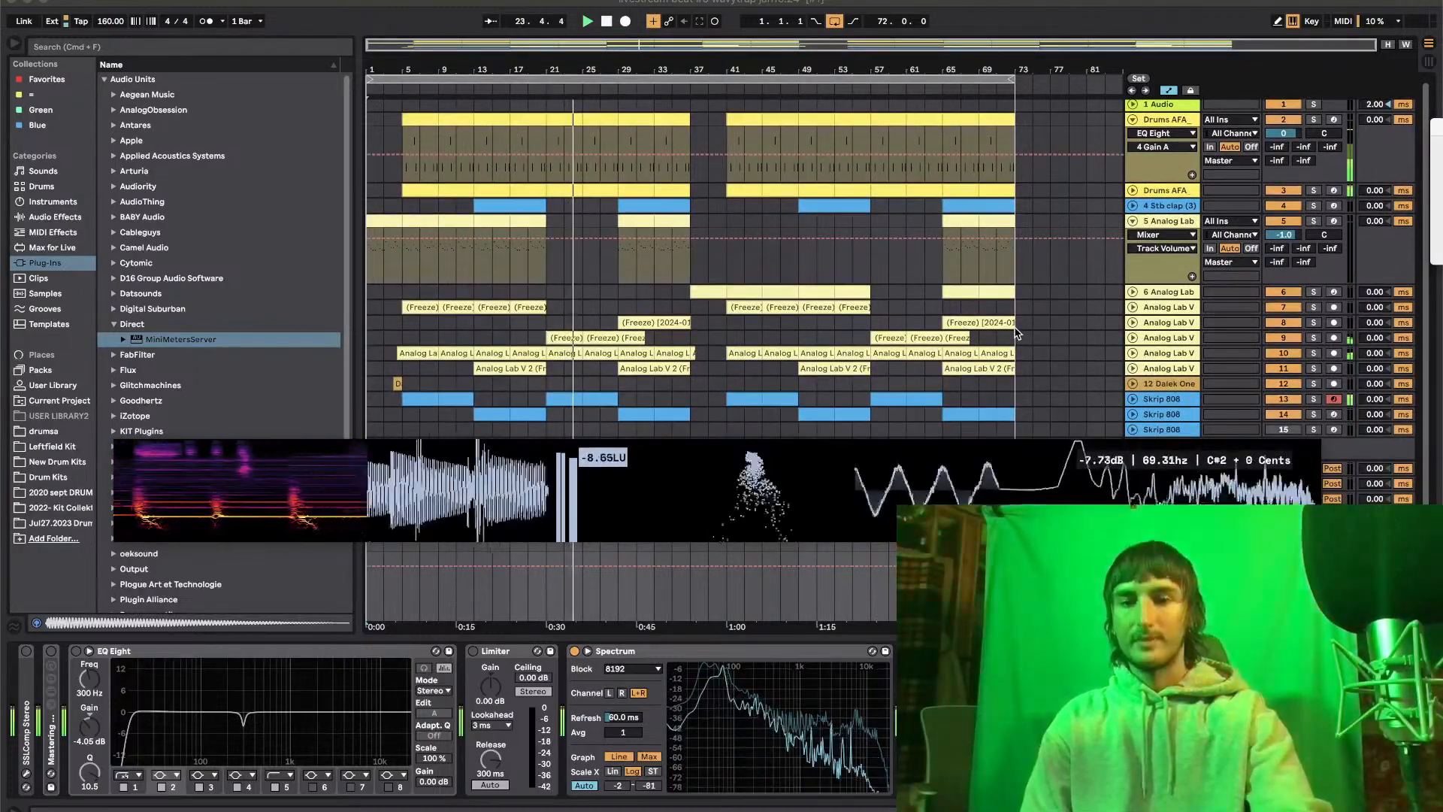
pyautogui.scroll(1, 1015, 333)
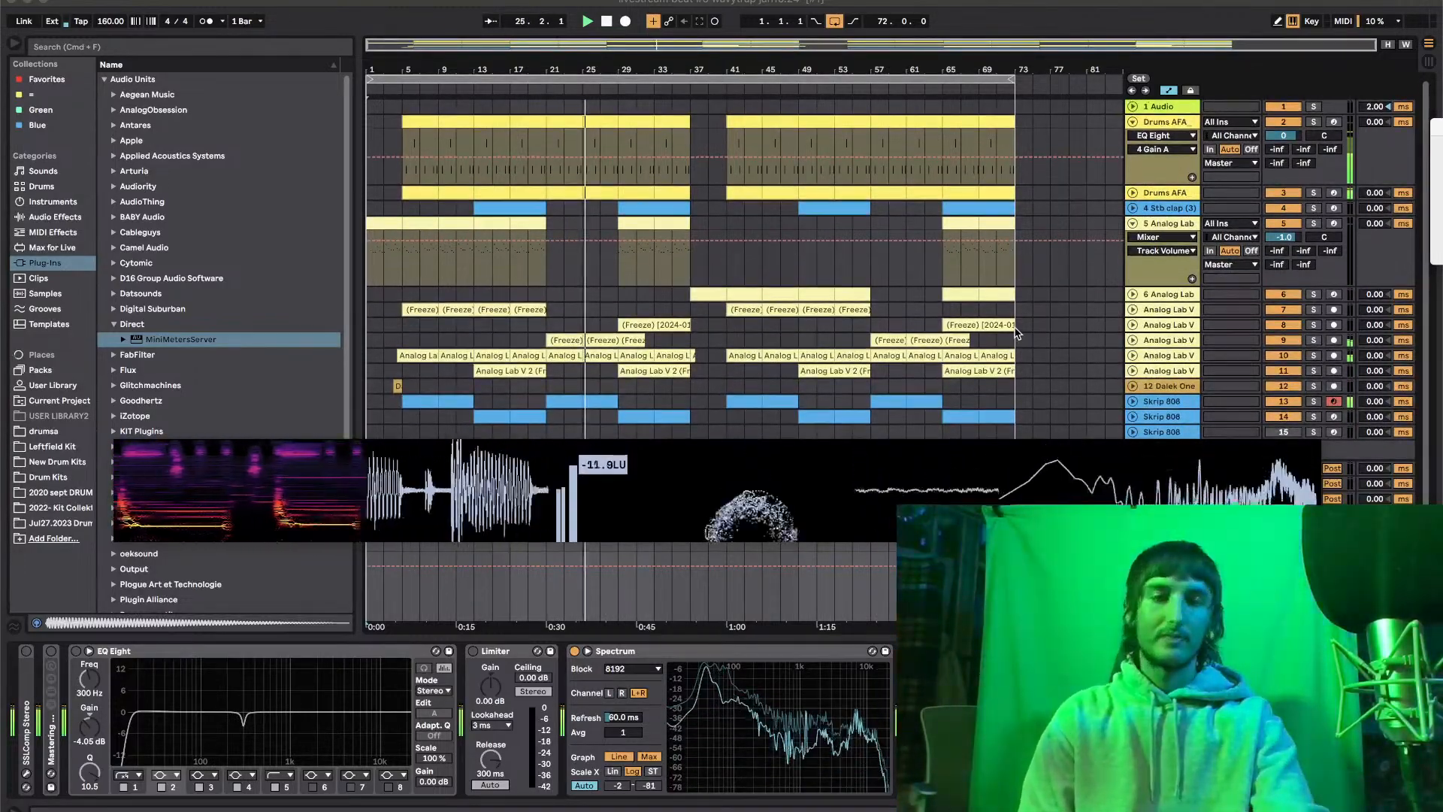
pyautogui.scroll(1, 1015, 333)
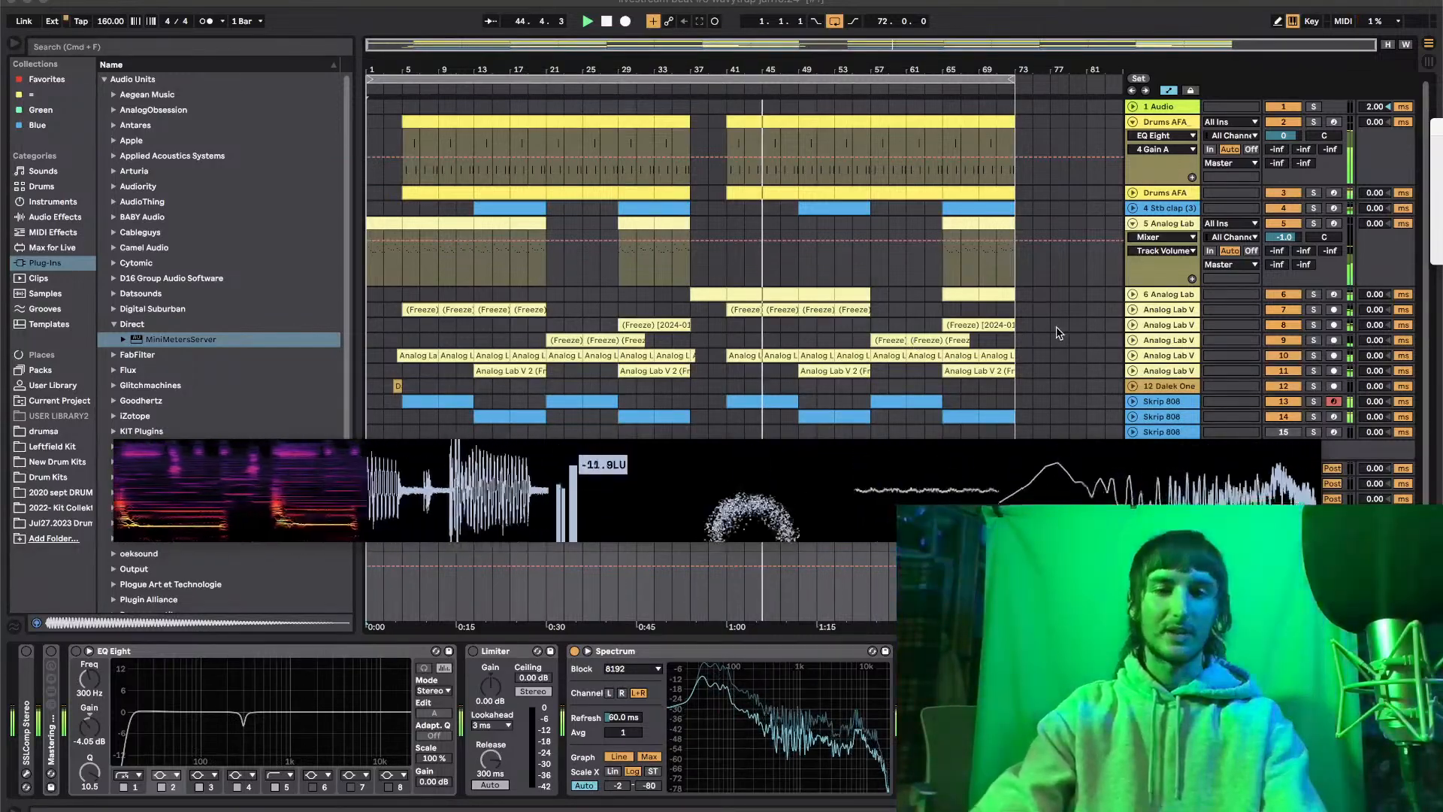
# Stop the playback in Ableton Live and switch to OBS
pyautogui.click(1059, 346)
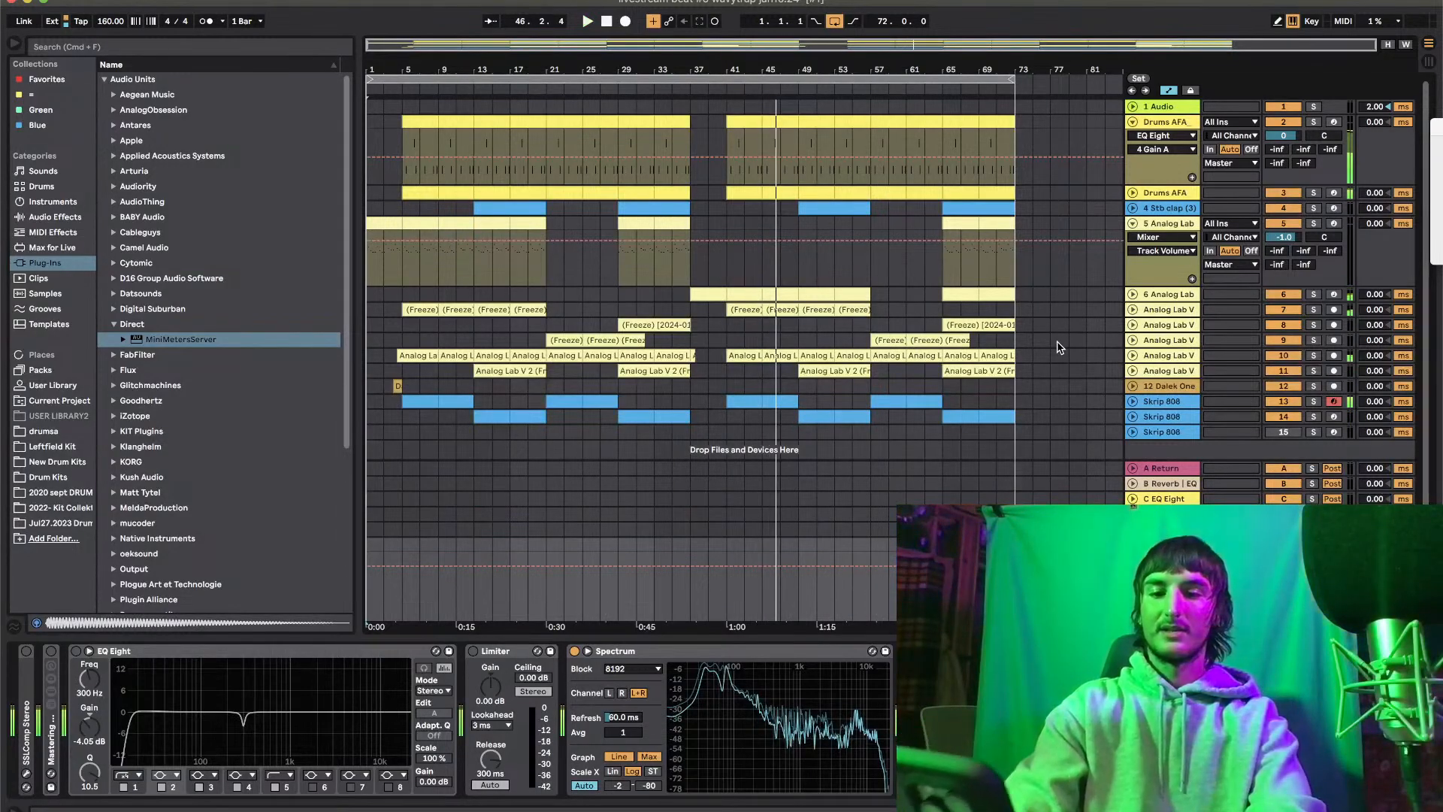
pyautogui.press('space')
pyautogui.press('super+Tab')
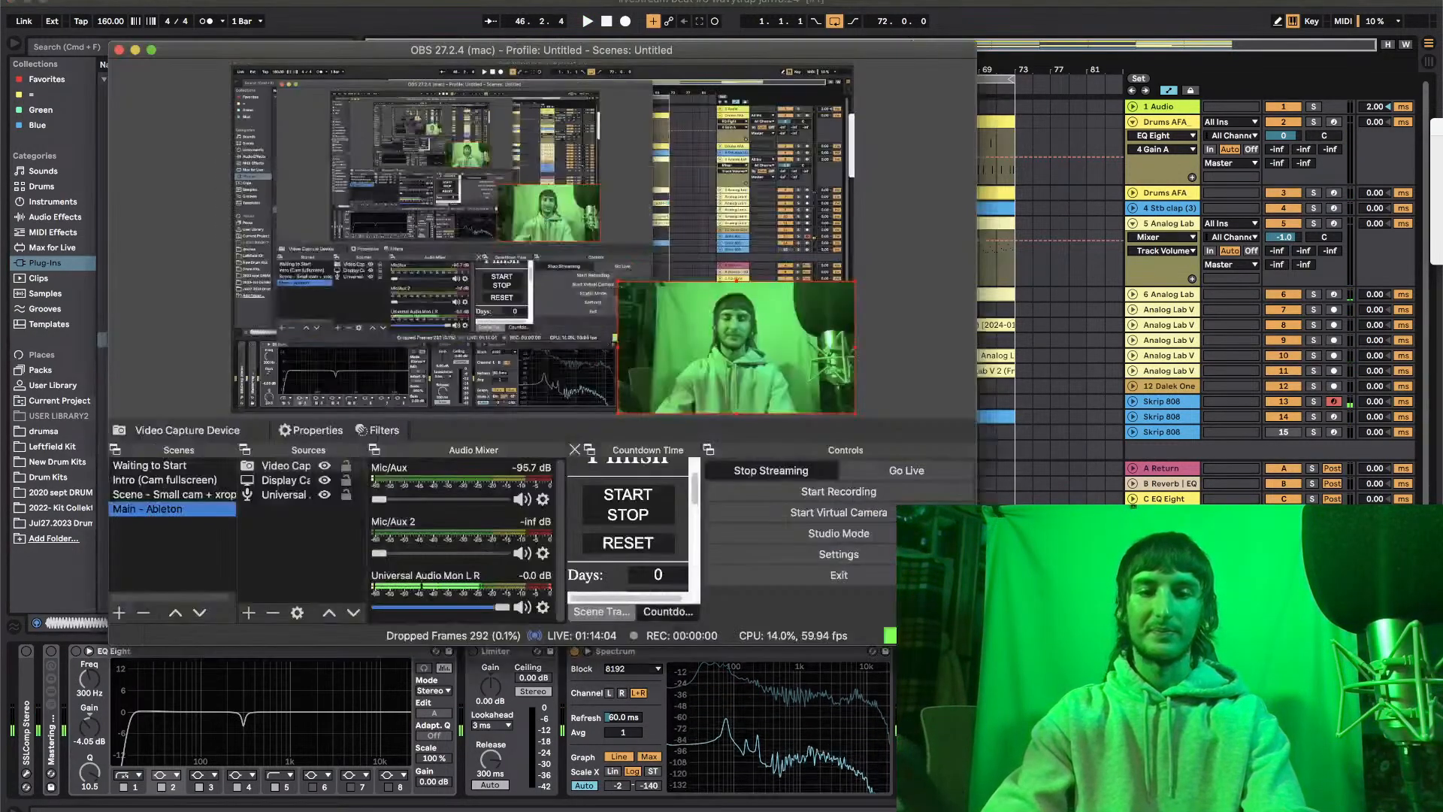